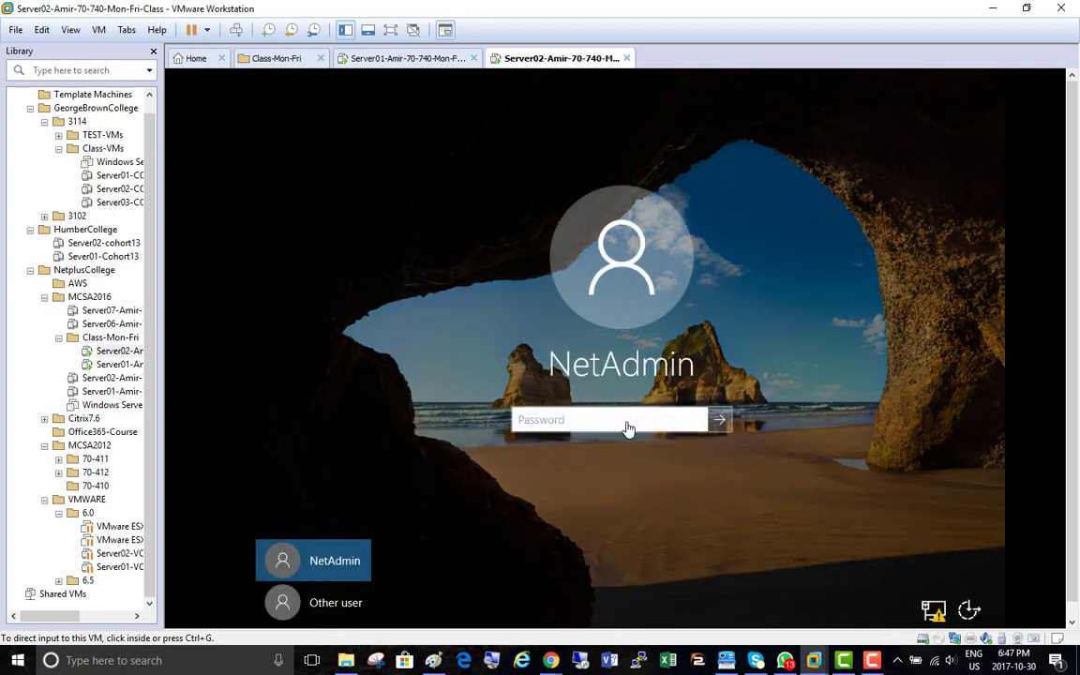
# Sign in to the Server02 VM as administrator by entering the account password
pyautogui.click(628, 422)
pyautogui.write('Pa$$w0rd')
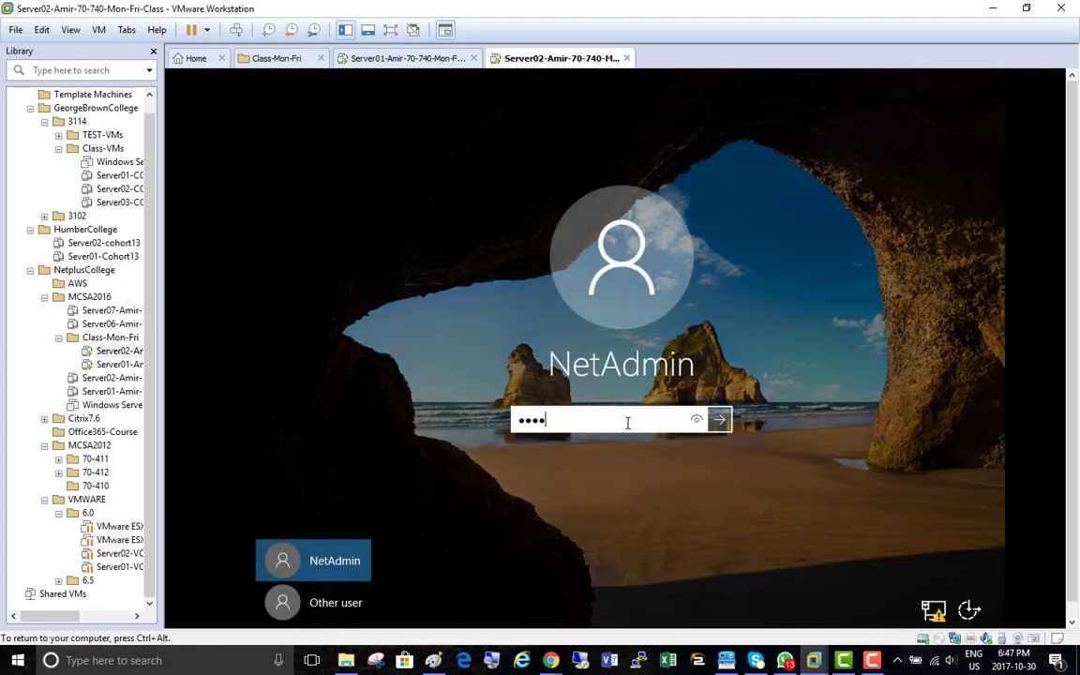
pyautogui.press('Return')
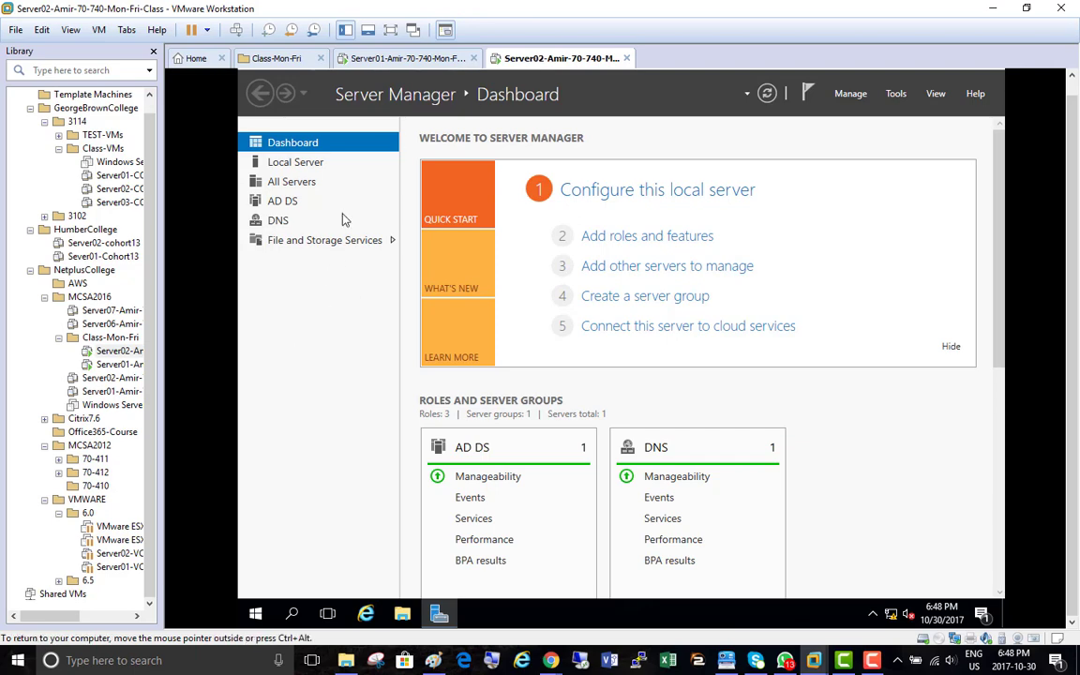
# On Server01, launch Active Directory Users and Computers from Server Manager's Tools menu and start Magnifier
pyautogui.click(359, 56)
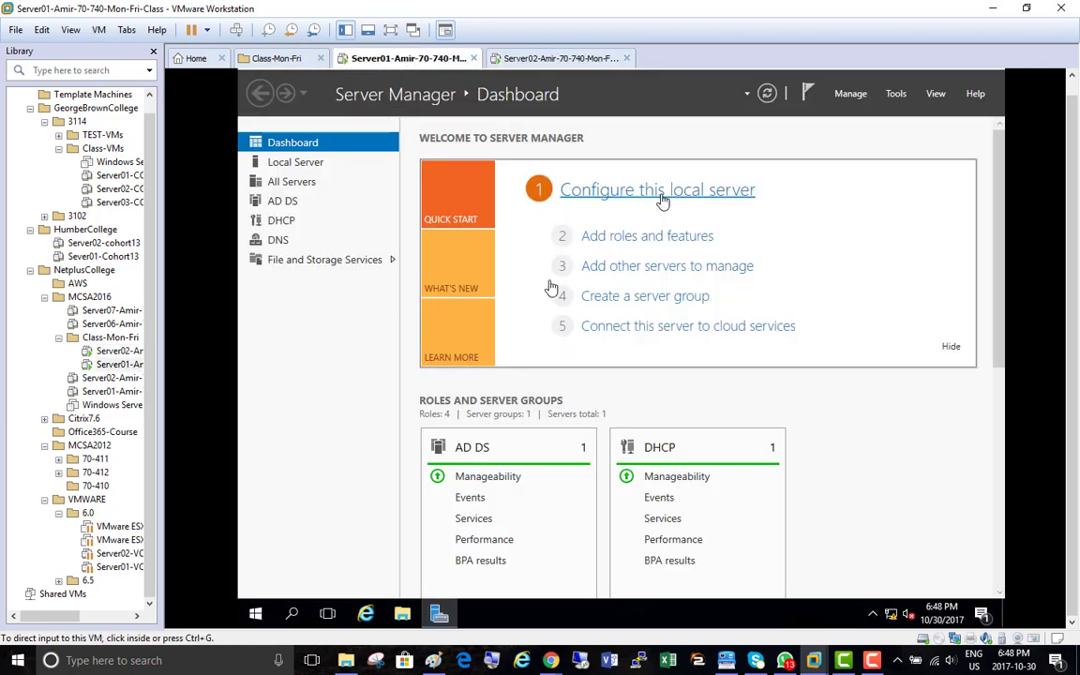
pyautogui.click(896, 96)
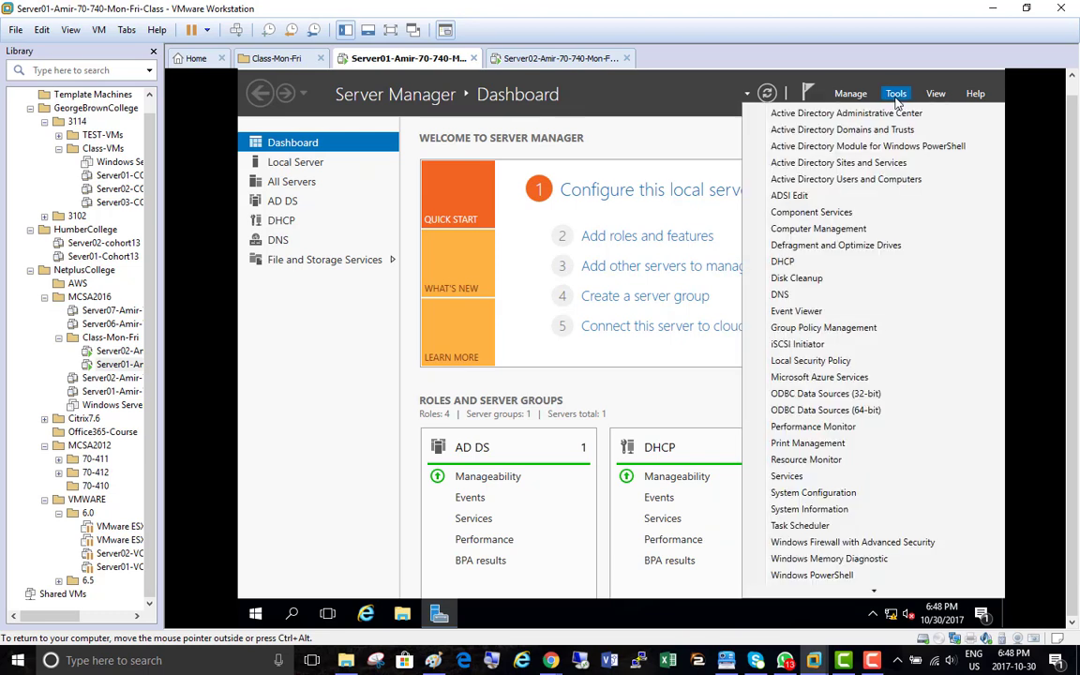
pyautogui.click(870, 179)
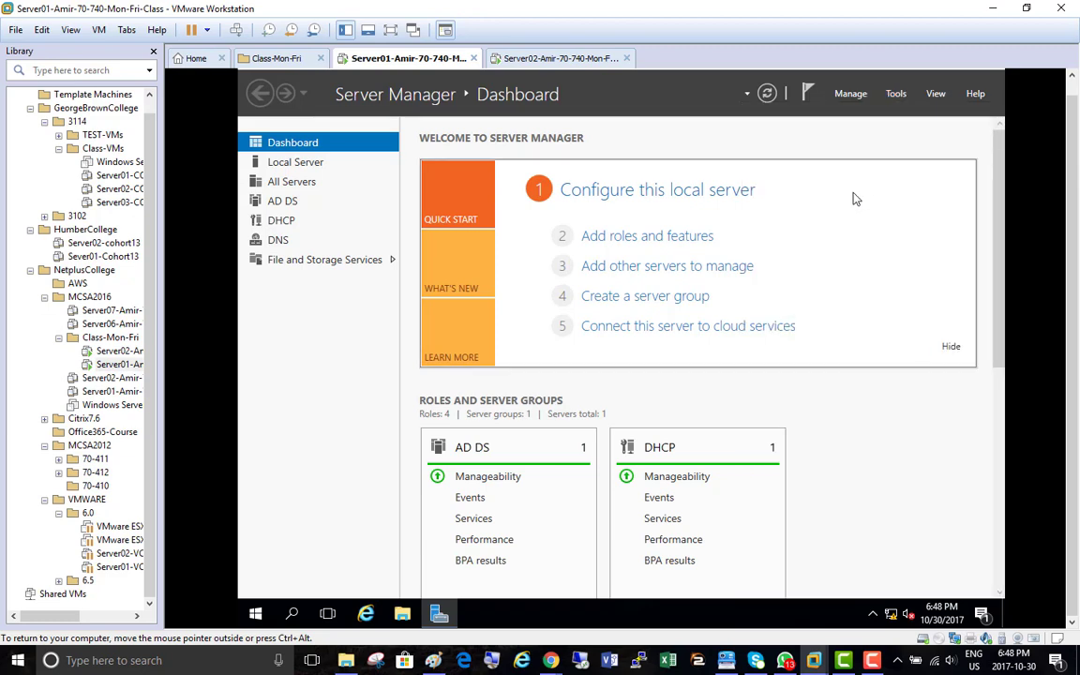
pyautogui.press('super+plus')
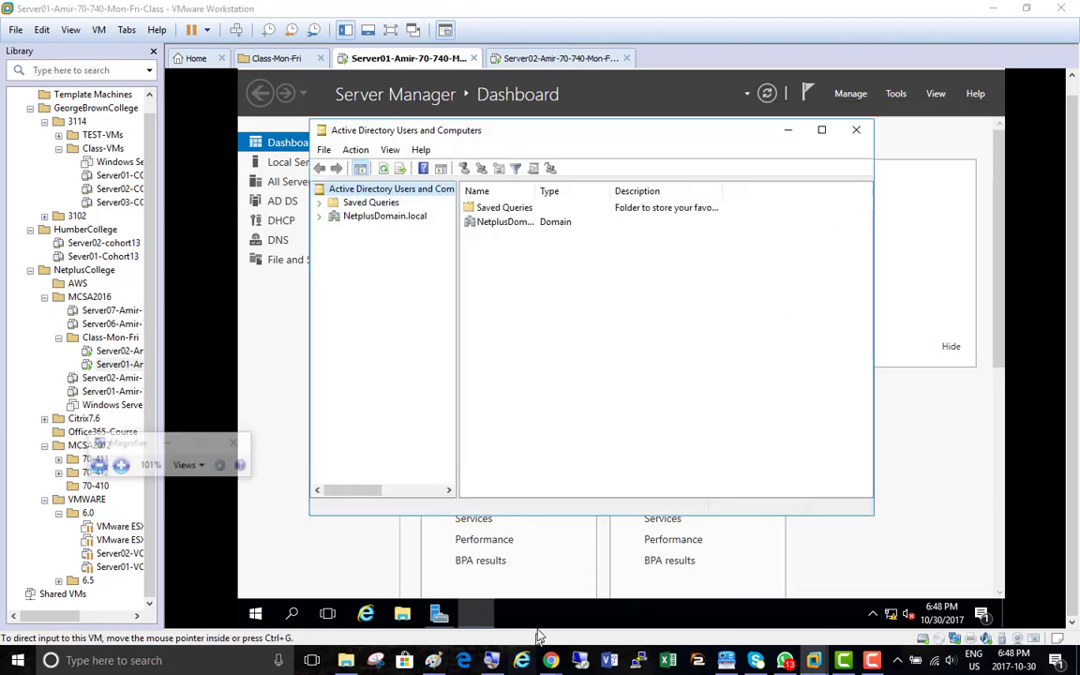
# Magnify to 200%, expand NetplusDomain.local, and view the Domain Controllers and Computers containers
pyautogui.click(121, 465)
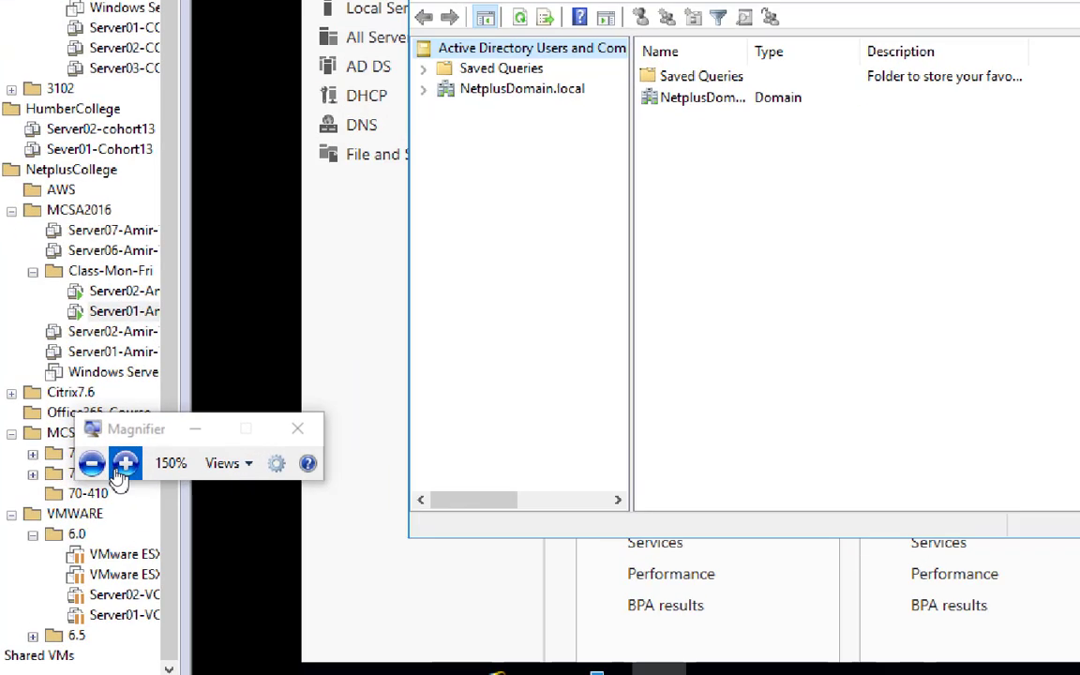
pyautogui.click(126, 464)
pyautogui.click(195, 428)
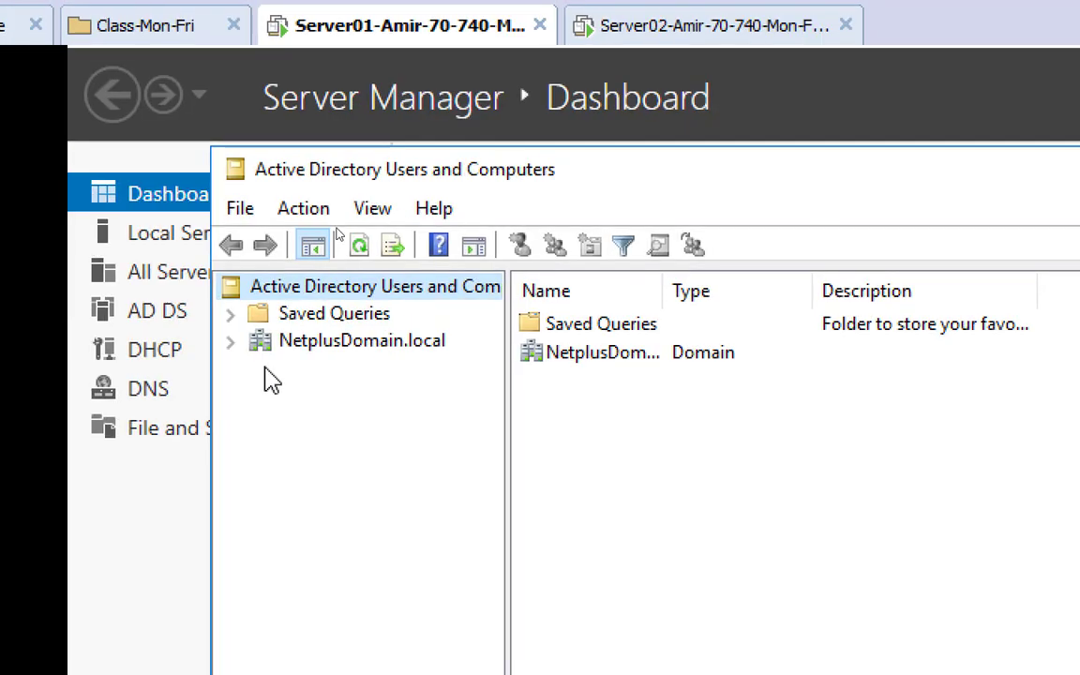
pyautogui.click(230, 342)
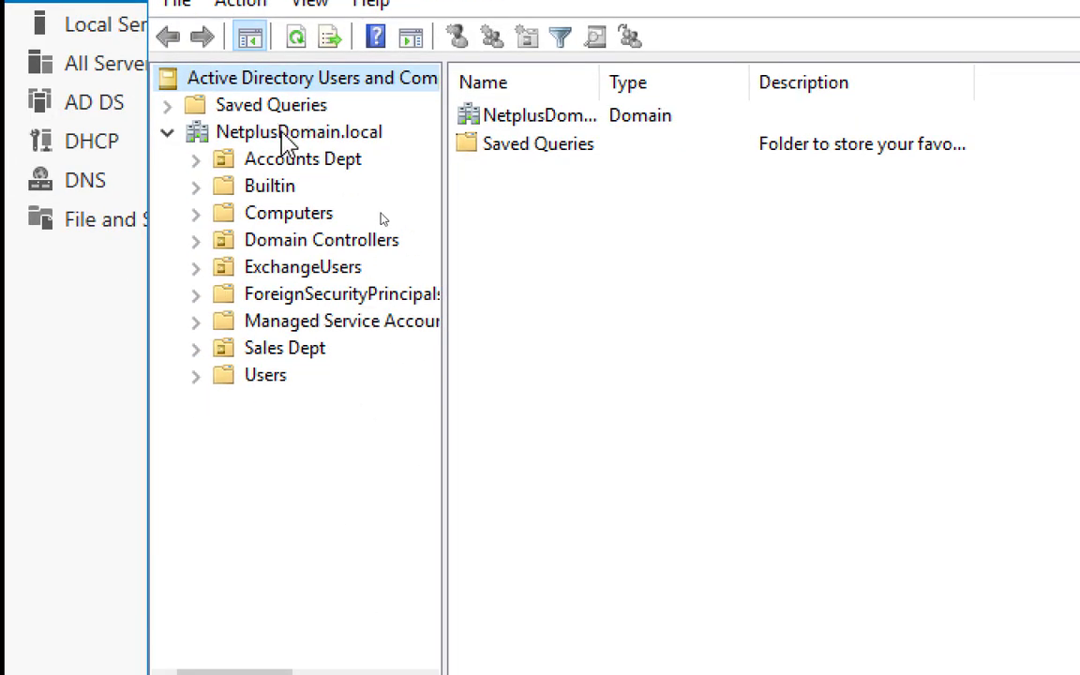
pyautogui.click(313, 239)
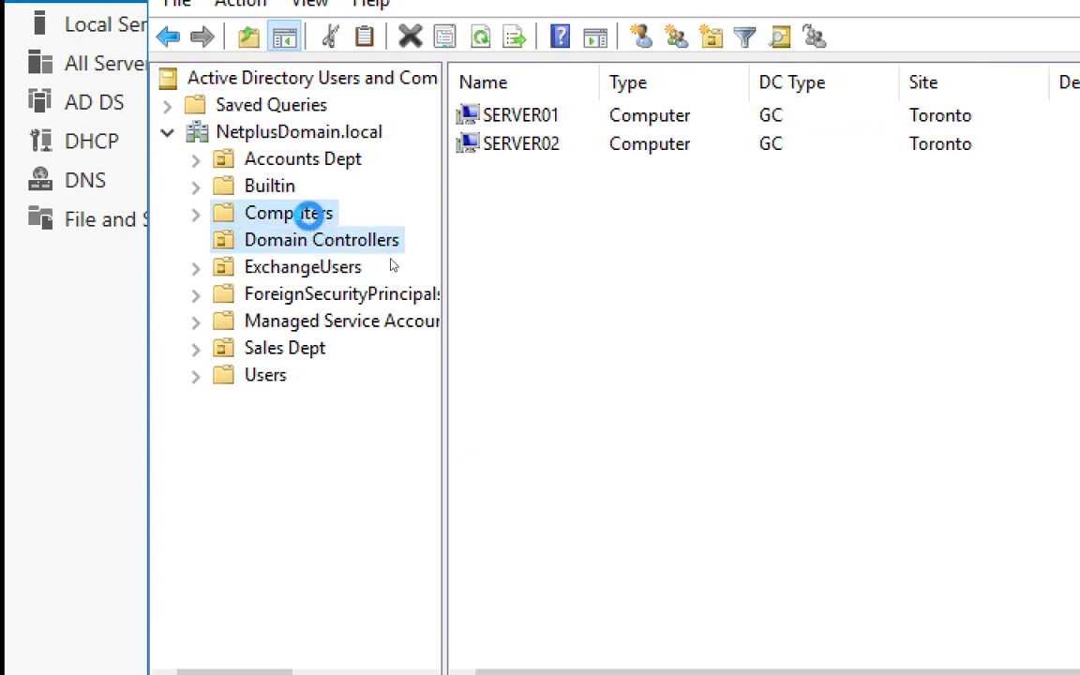
pyautogui.click(311, 214)
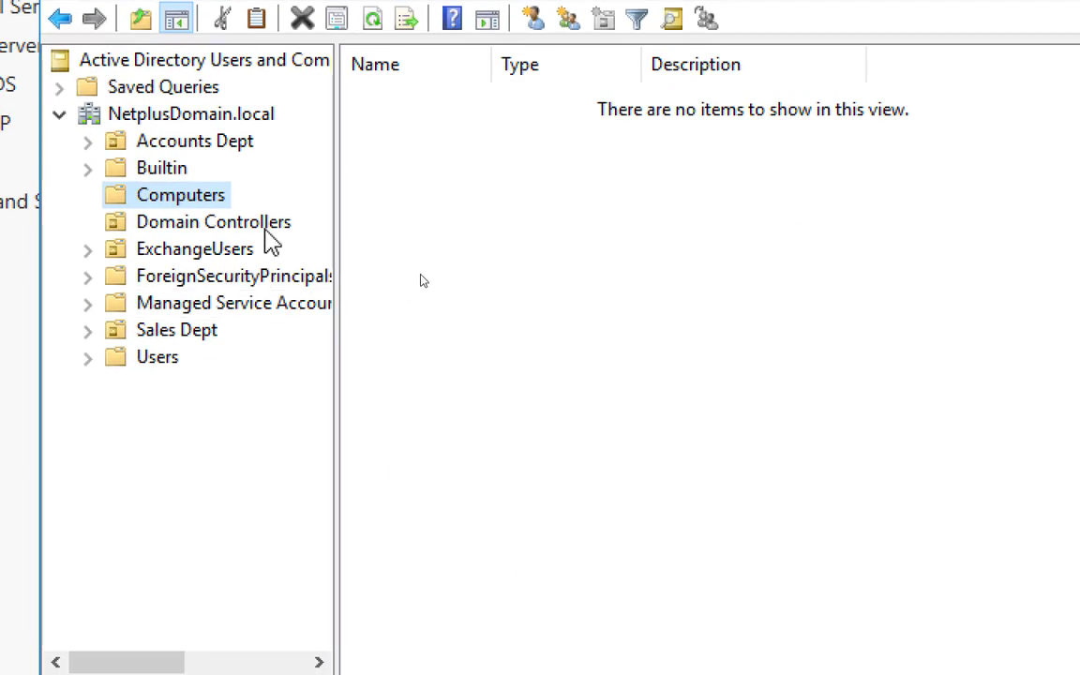
# Reselect Domain Controllers to list SERVER01 and SERVER02 as Toronto global catalogs
pyautogui.click(253, 230)
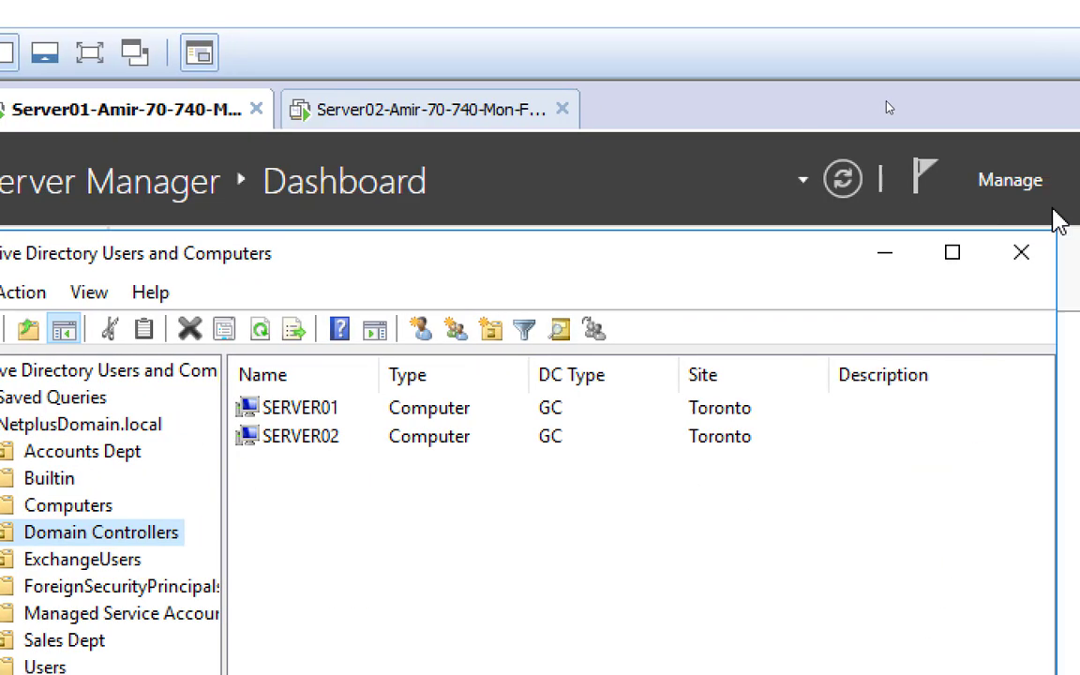
# Launch Active Directory Sites and Services from Server Manager's Tools menu
pyautogui.click(947, 192)
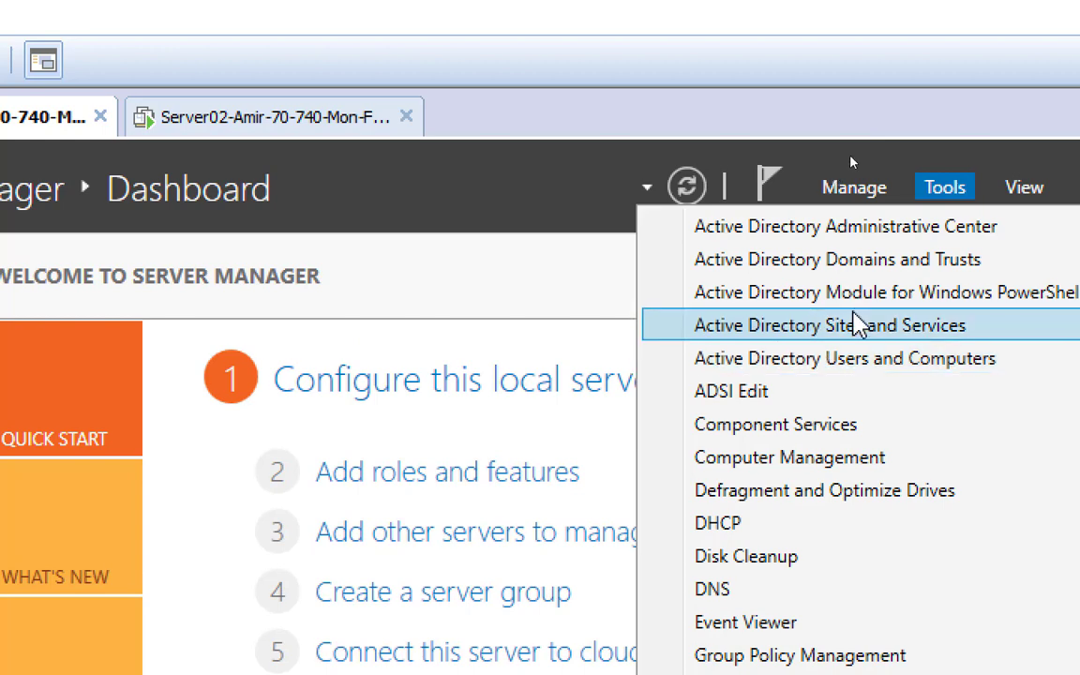
pyautogui.click(856, 325)
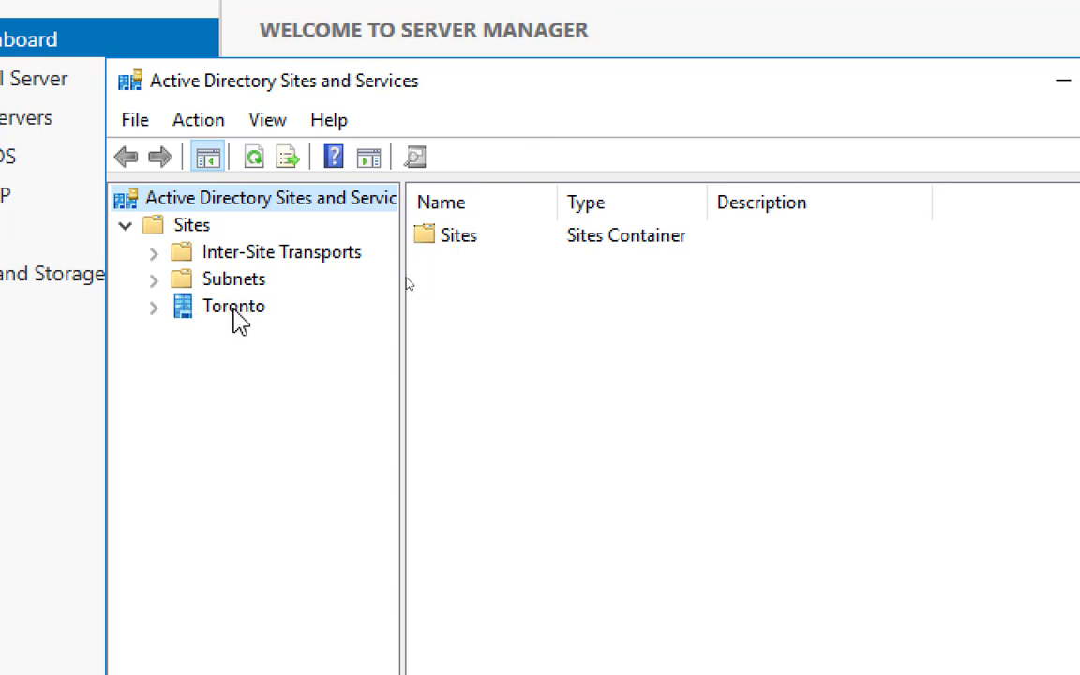
# Expand Toronto > Servers > SERVER01 and view SERVER01's NTDS Settings connections
pyautogui.click(154, 309)
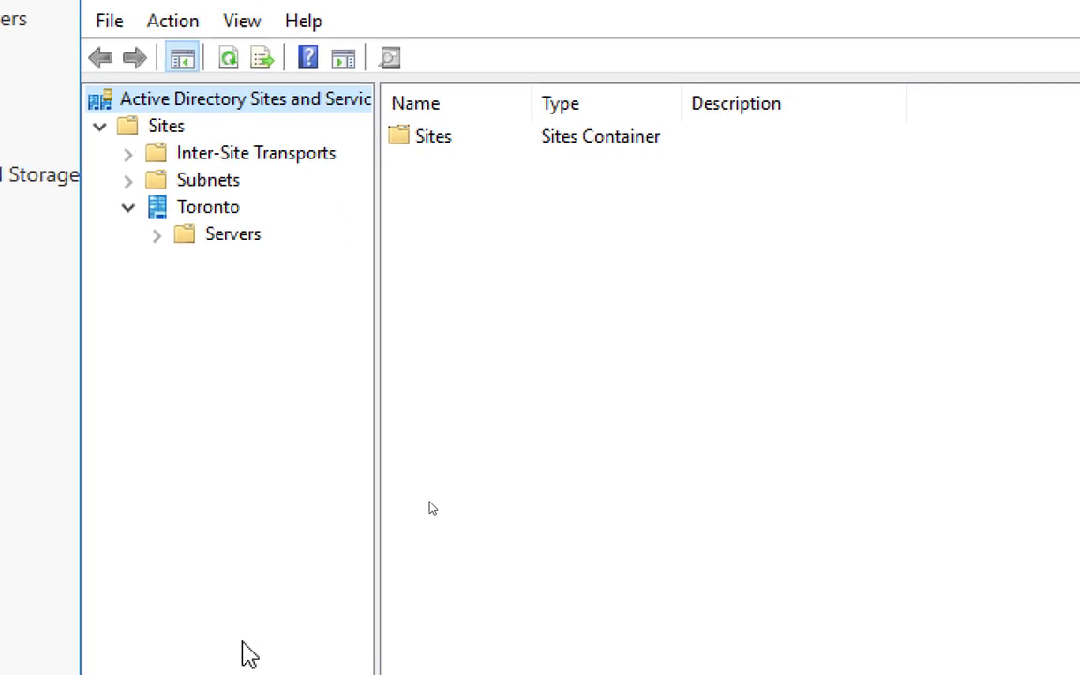
pyautogui.click(191, 165)
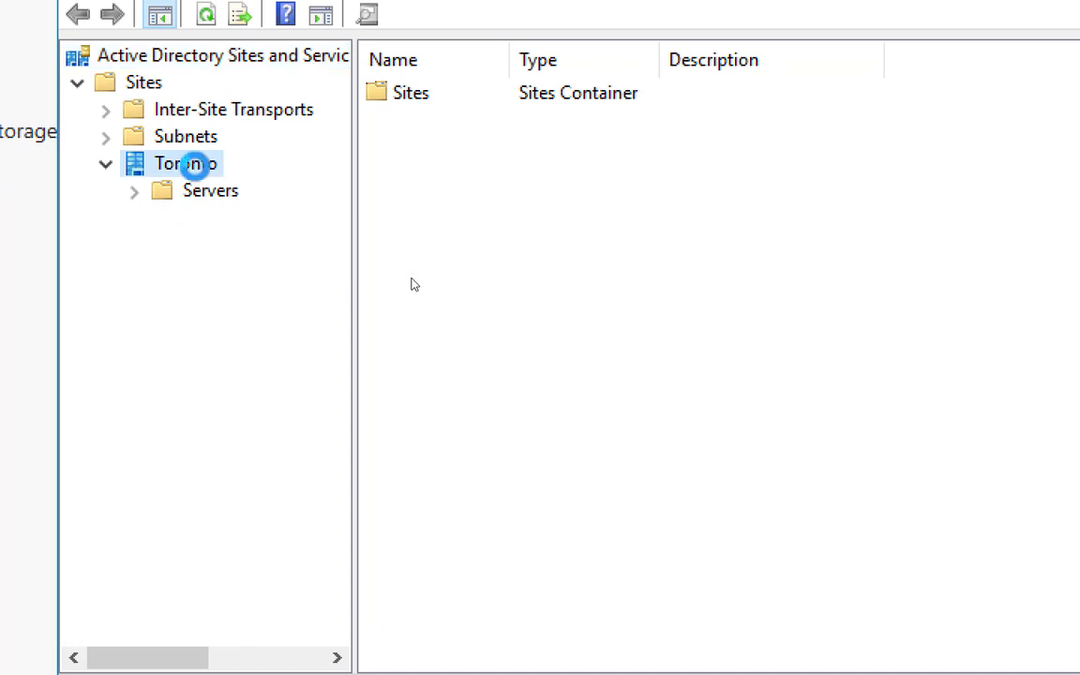
pyautogui.click(135, 193)
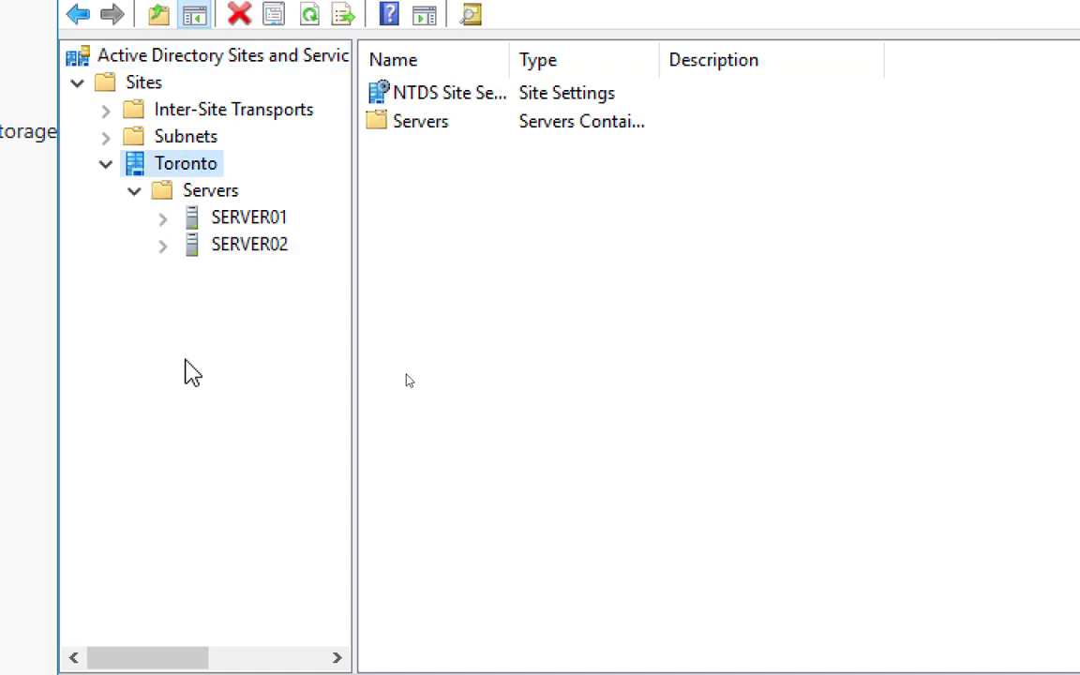
pyautogui.click(263, 219)
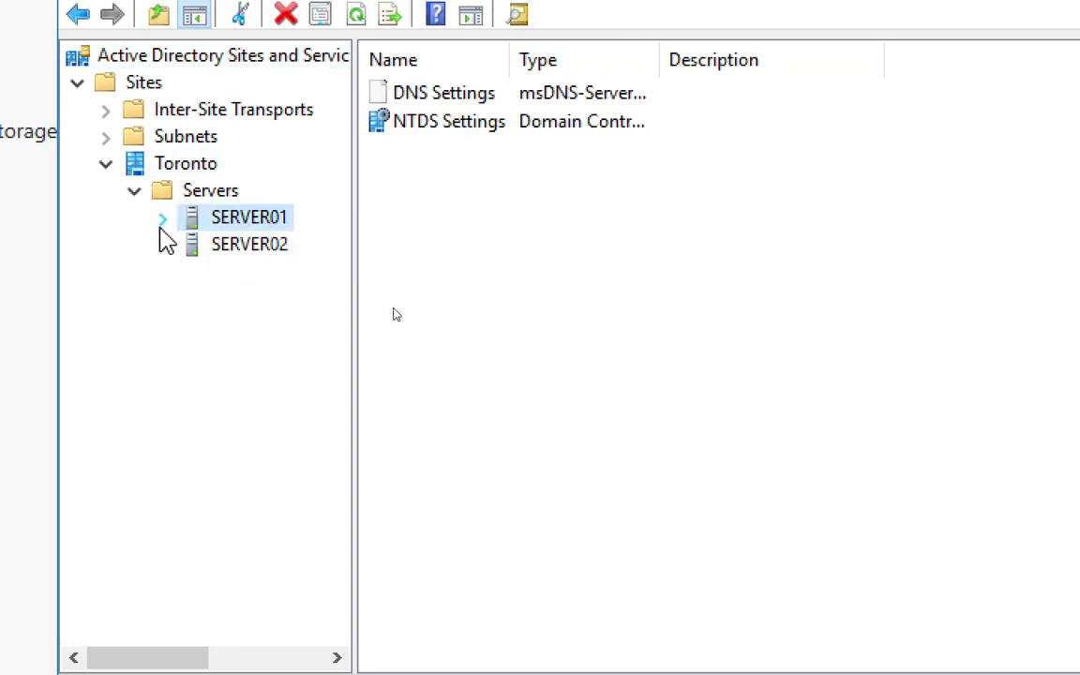
pyautogui.click(162, 218)
pyautogui.click(283, 223)
pyautogui.click(278, 249)
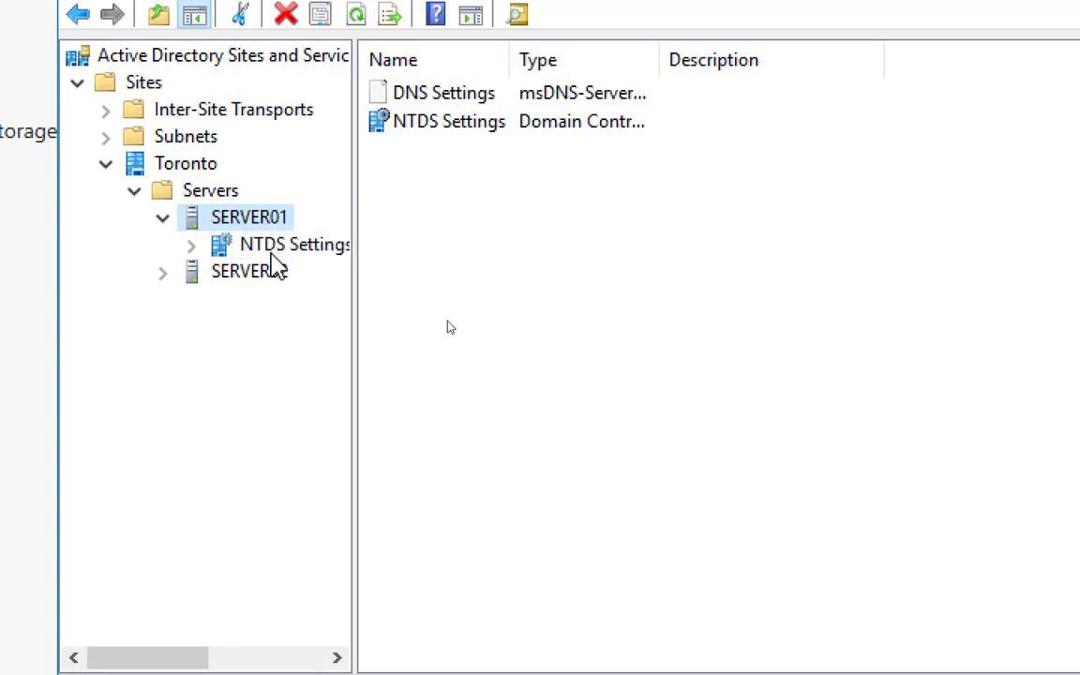
pyautogui.click(268, 249)
# Expand SERVER02, show its NTDS Settings connection from SERVER01, and widen the Name column
pyautogui.click(163, 273)
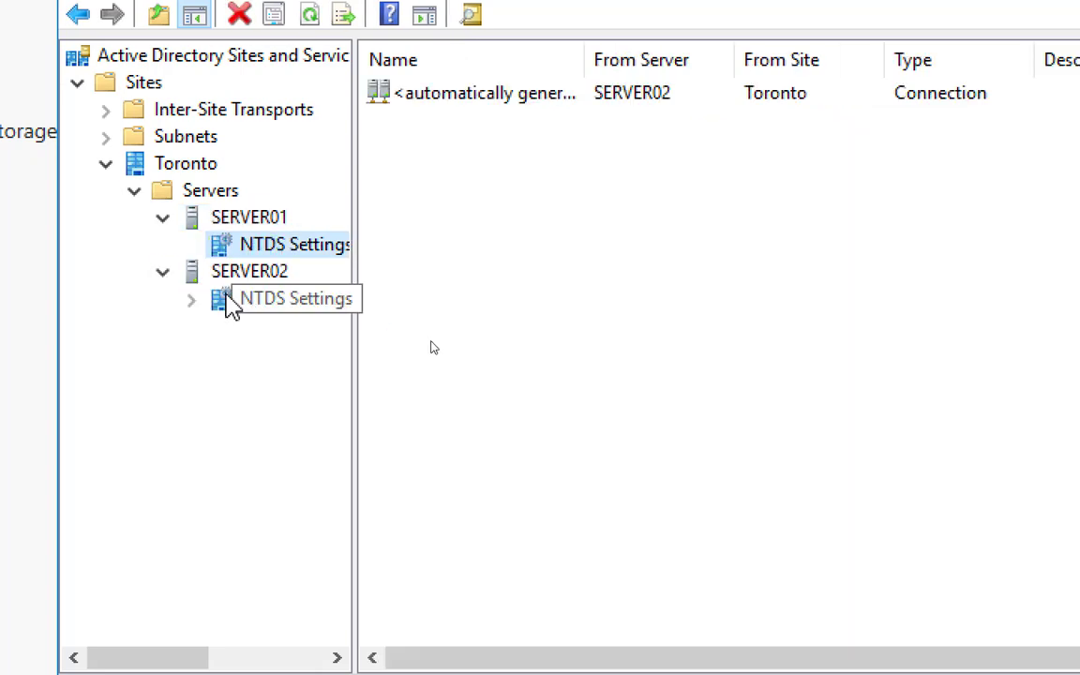
pyautogui.click(272, 300)
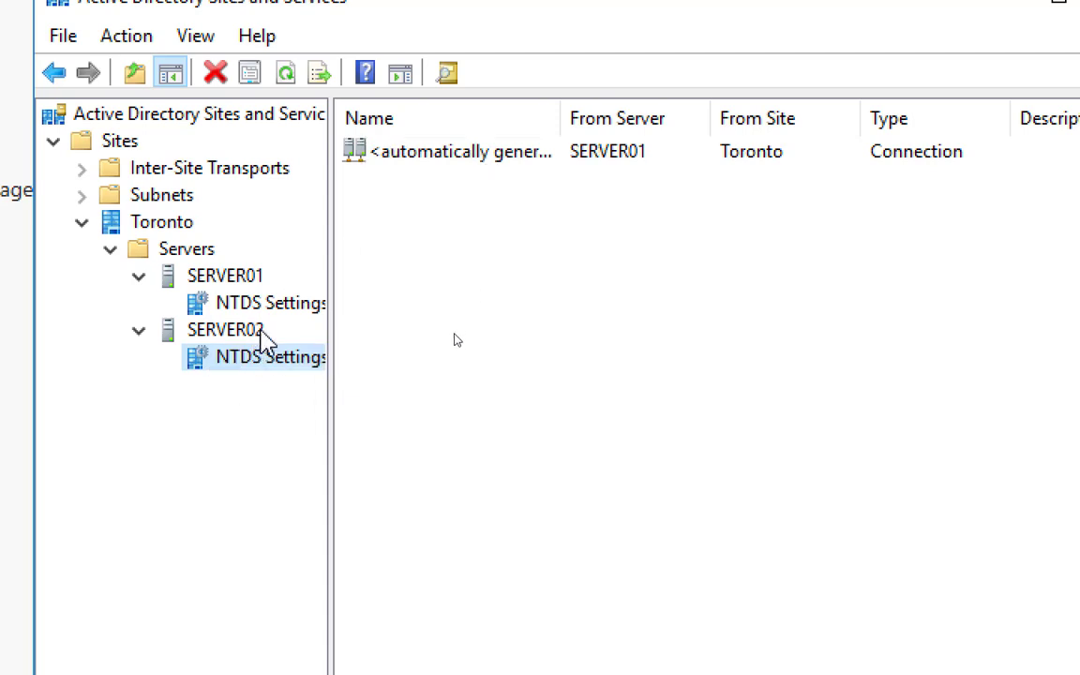
pyautogui.doubleClick(571, 126)
pyautogui.rightClick(496, 158)
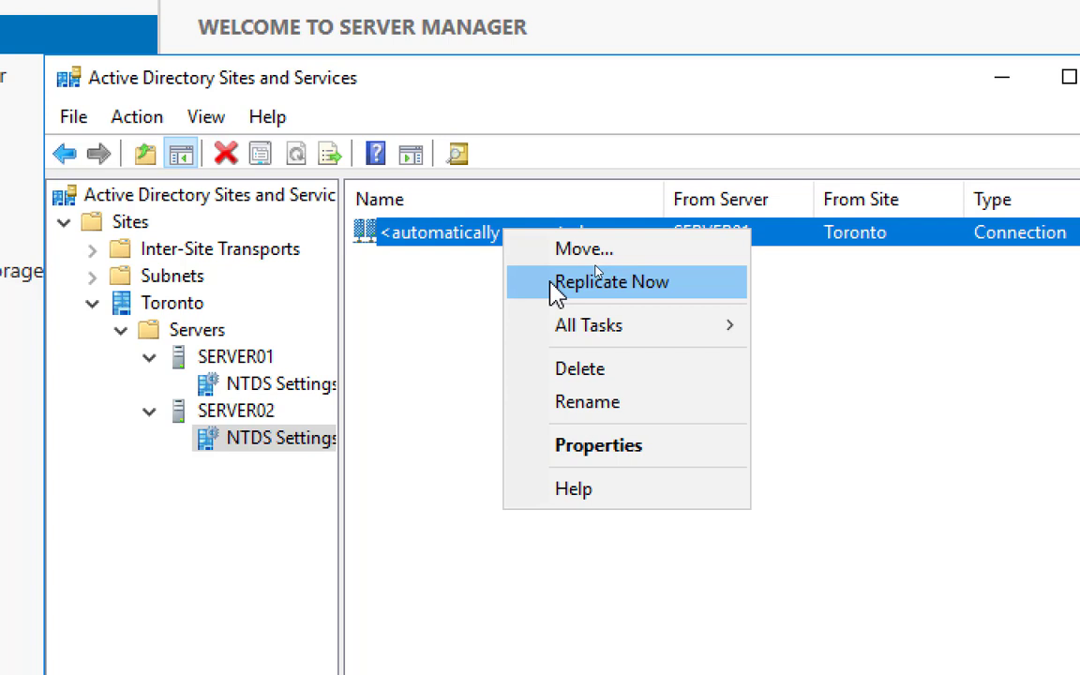
pyautogui.click(407, 356)
pyautogui.click(254, 441)
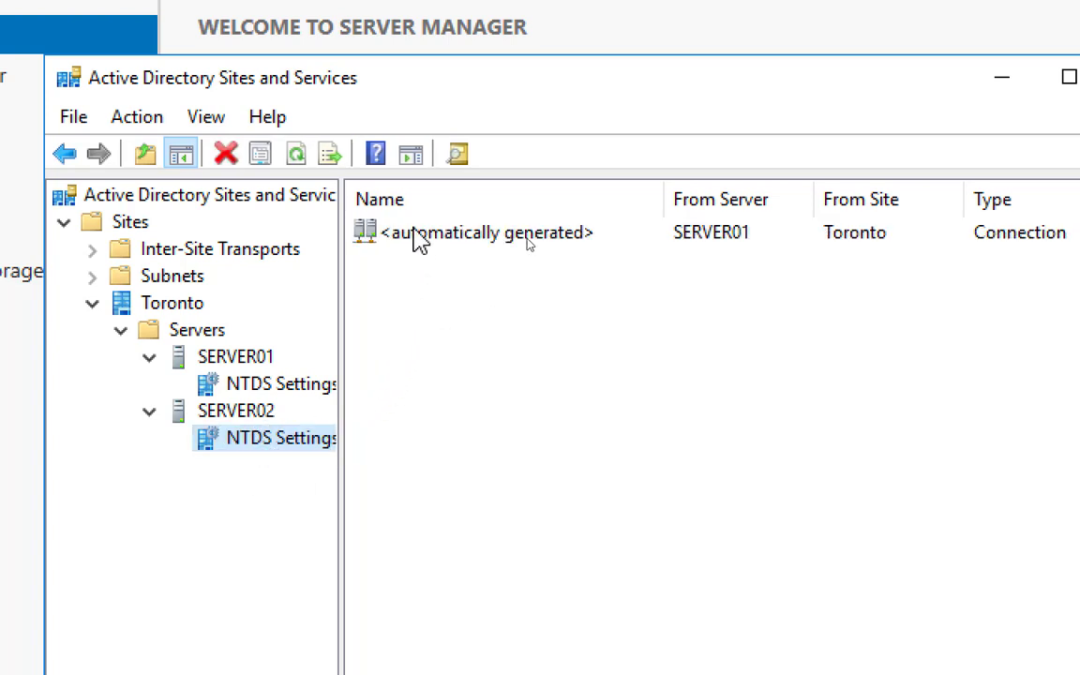
# Open and dismiss the context menus for the SERVER01 connection and NTDS Settings without replicating
pyautogui.rightClick(413, 231)
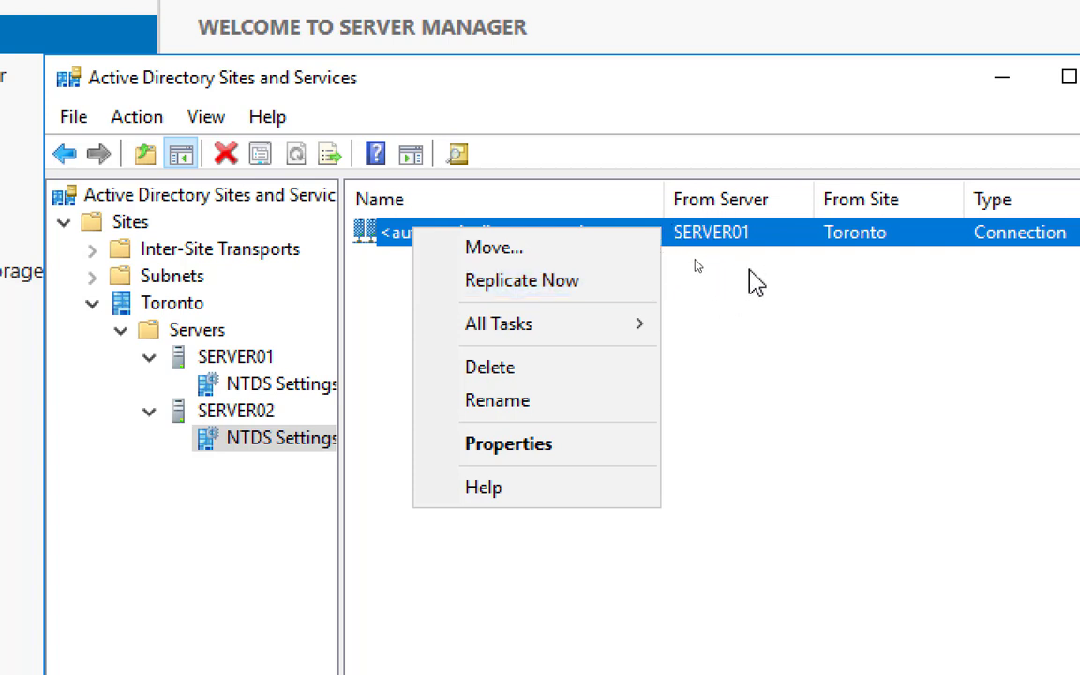
pyautogui.click(668, 535)
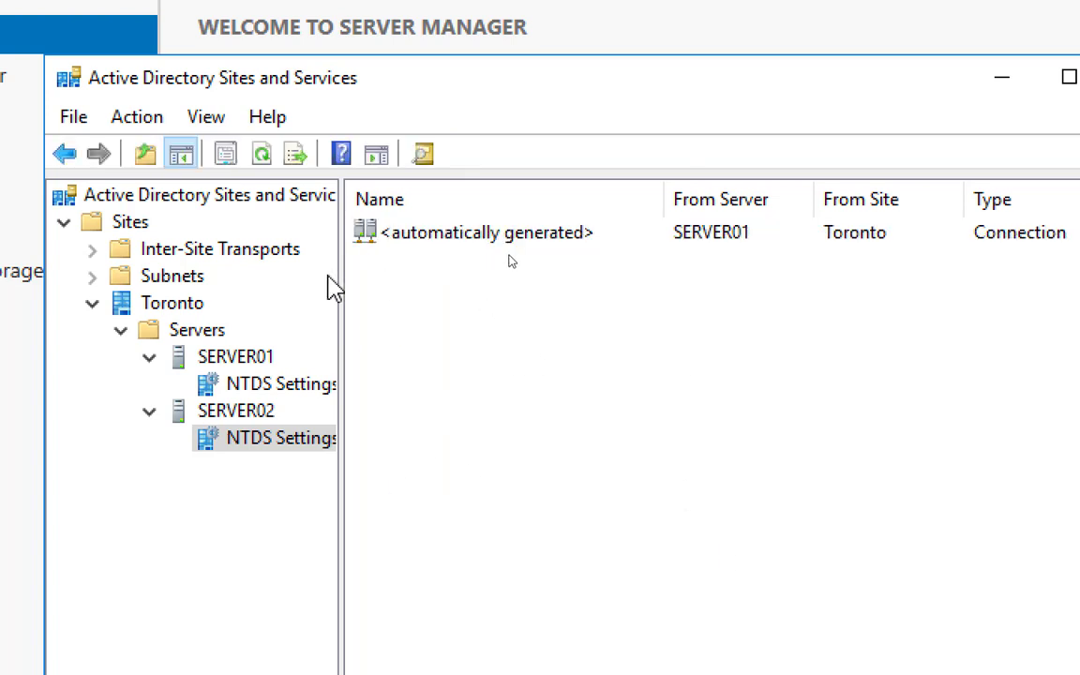
pyautogui.rightClick(274, 382)
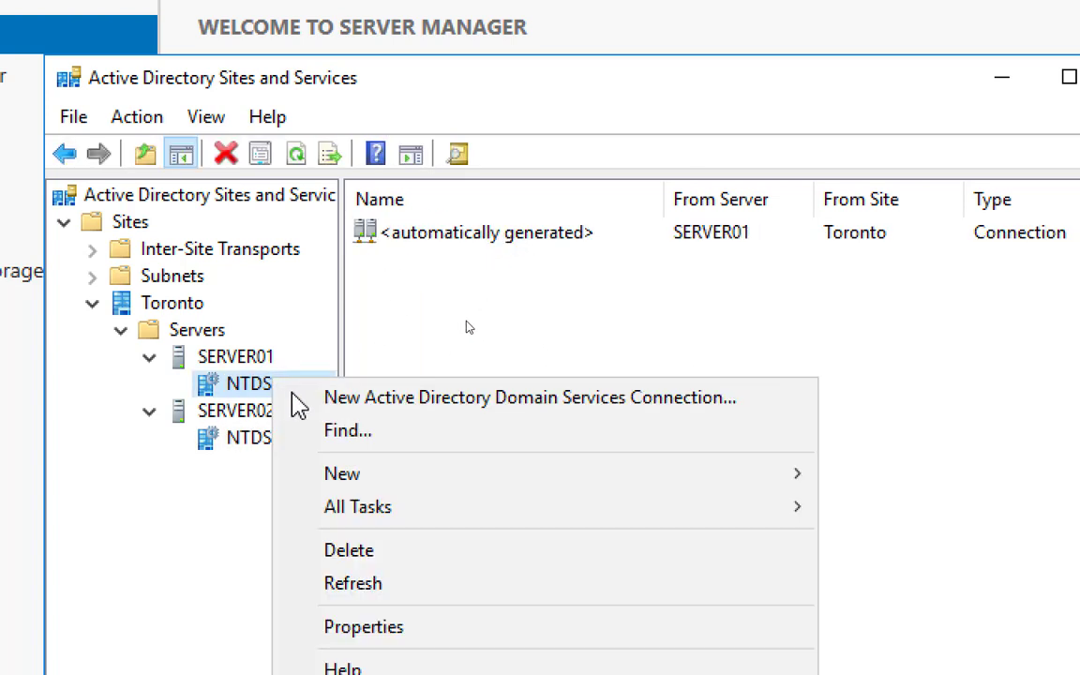
pyautogui.click(413, 627)
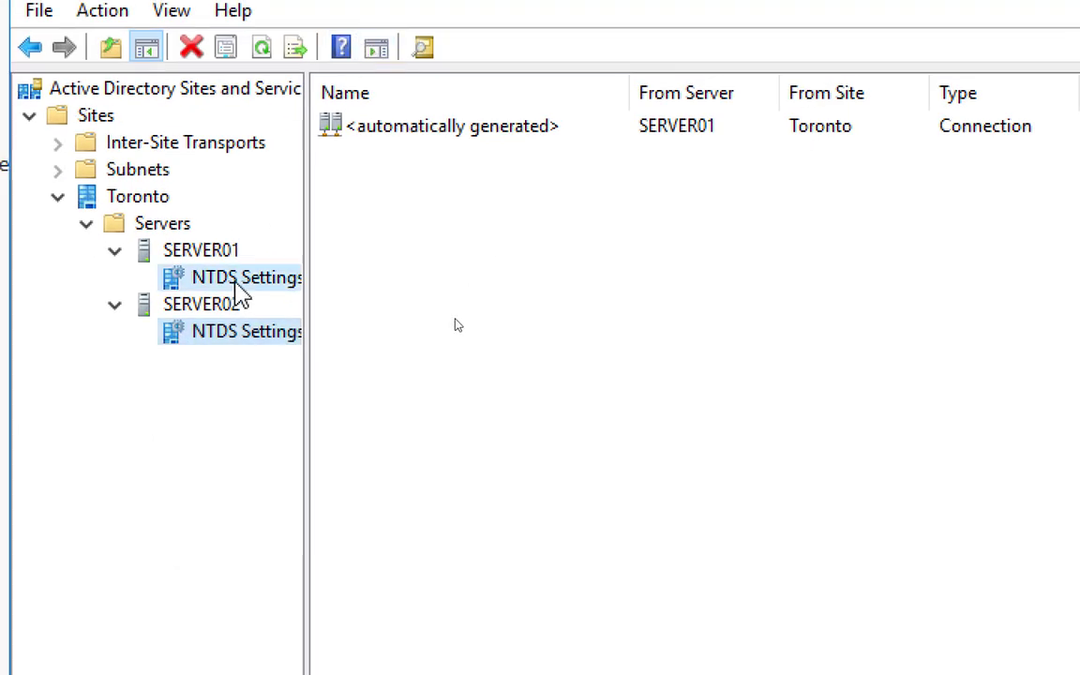
pyautogui.rightClick(235, 282)
pyautogui.click(362, 531)
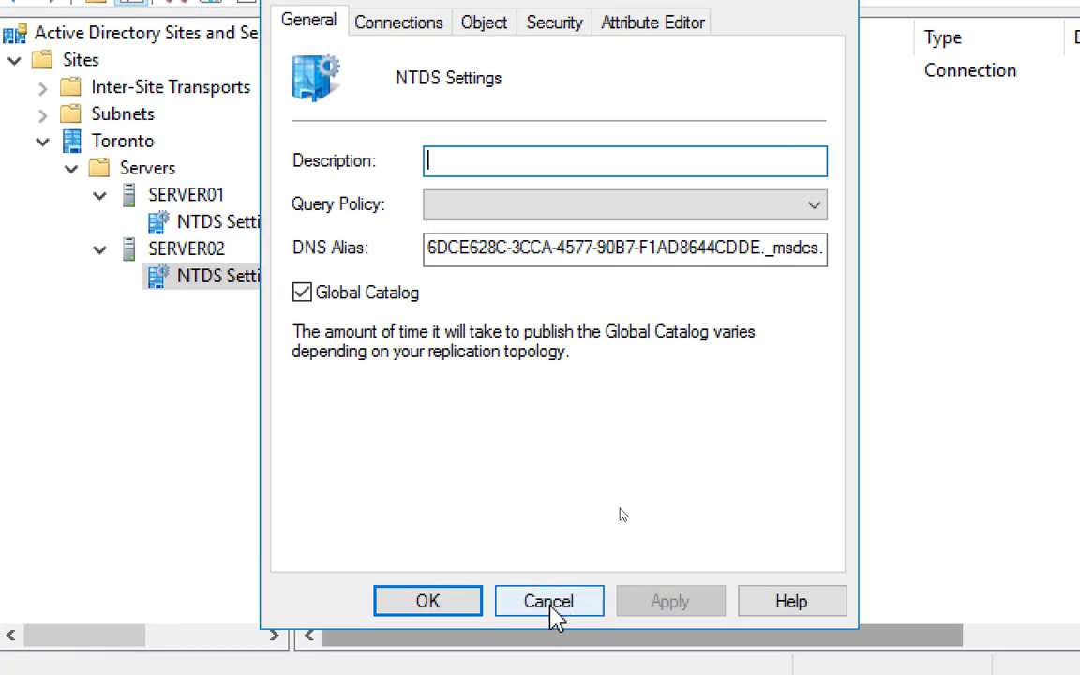
pyautogui.click(556, 614)
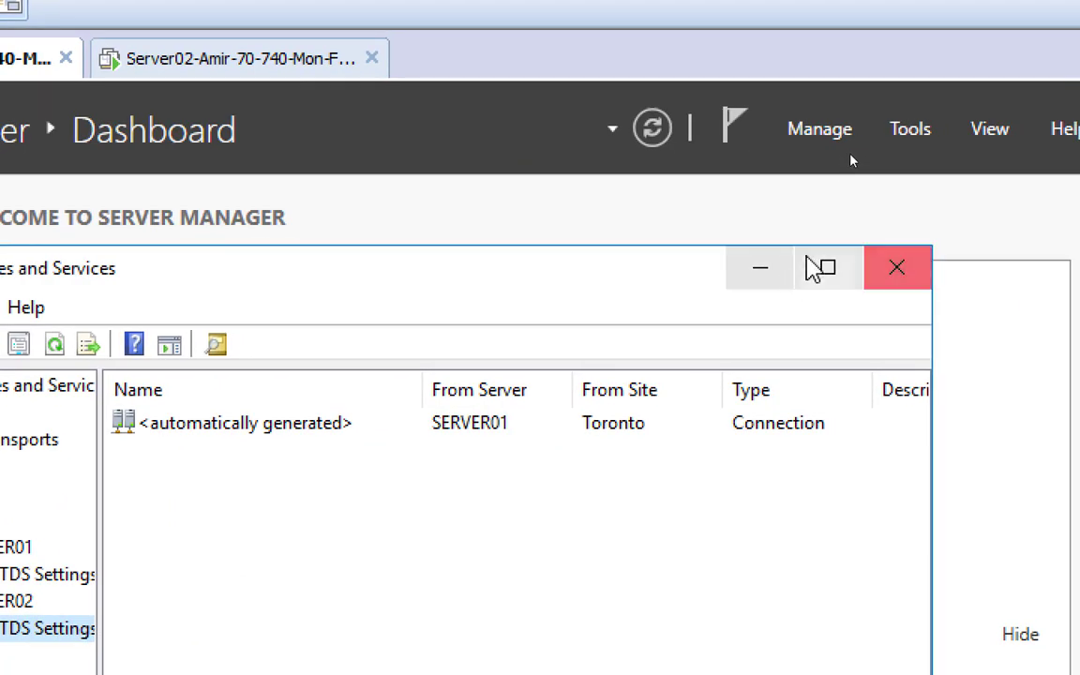
# Close Sites and Services, look at Server01's dashboard, then switch back to Server02
pyautogui.click(902, 278)
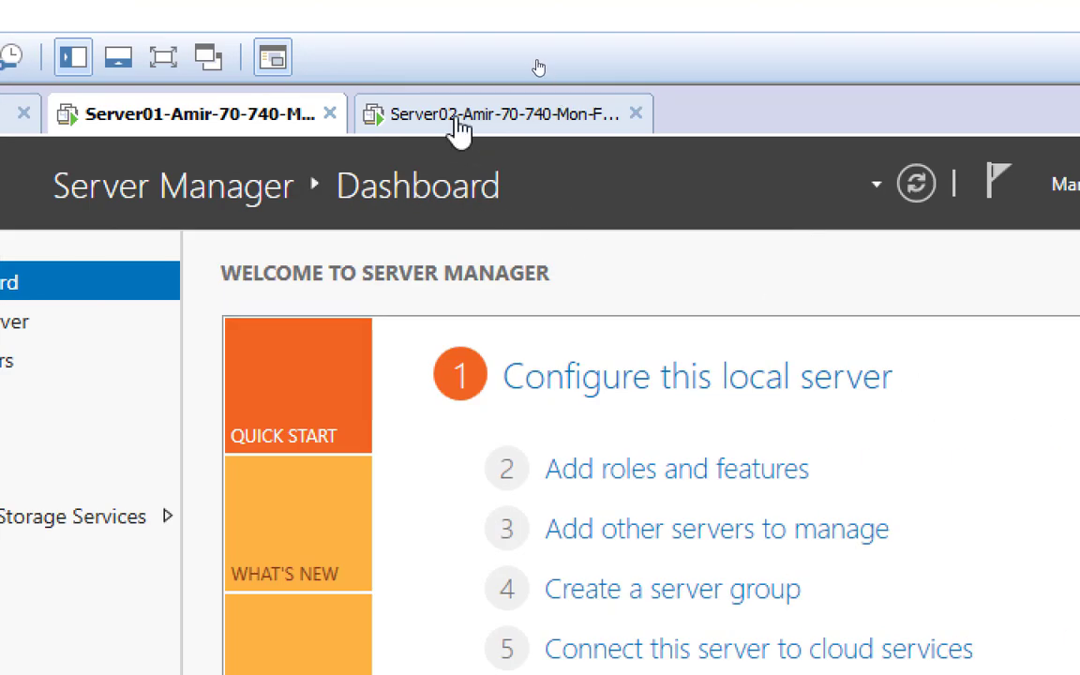
pyautogui.click(1072, 31)
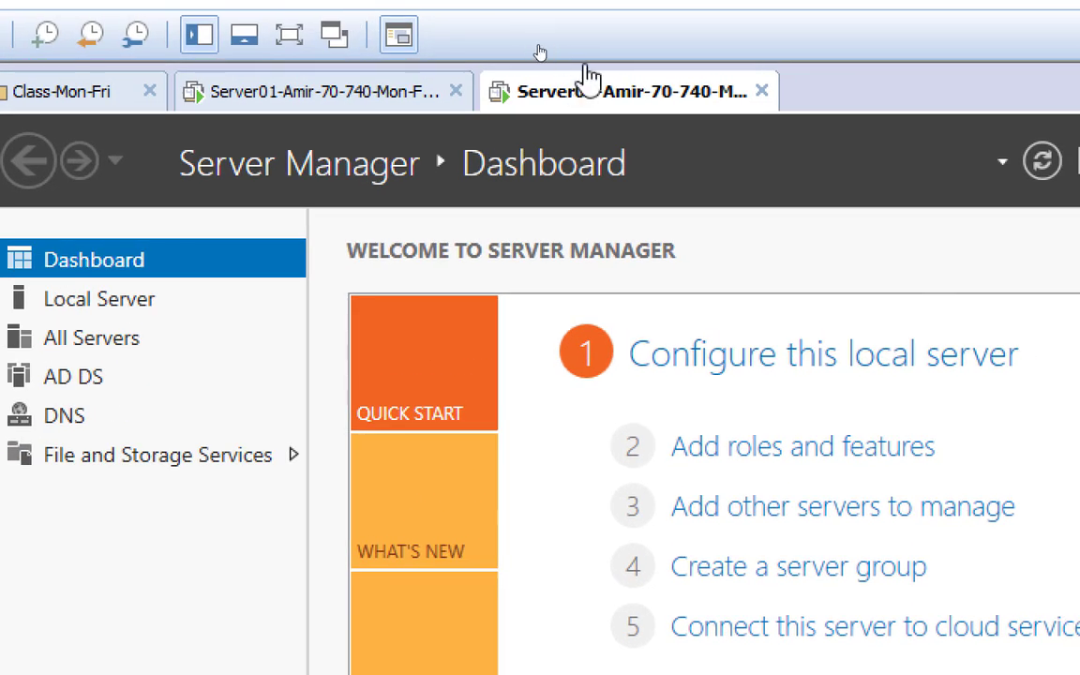
pyautogui.click(354, 97)
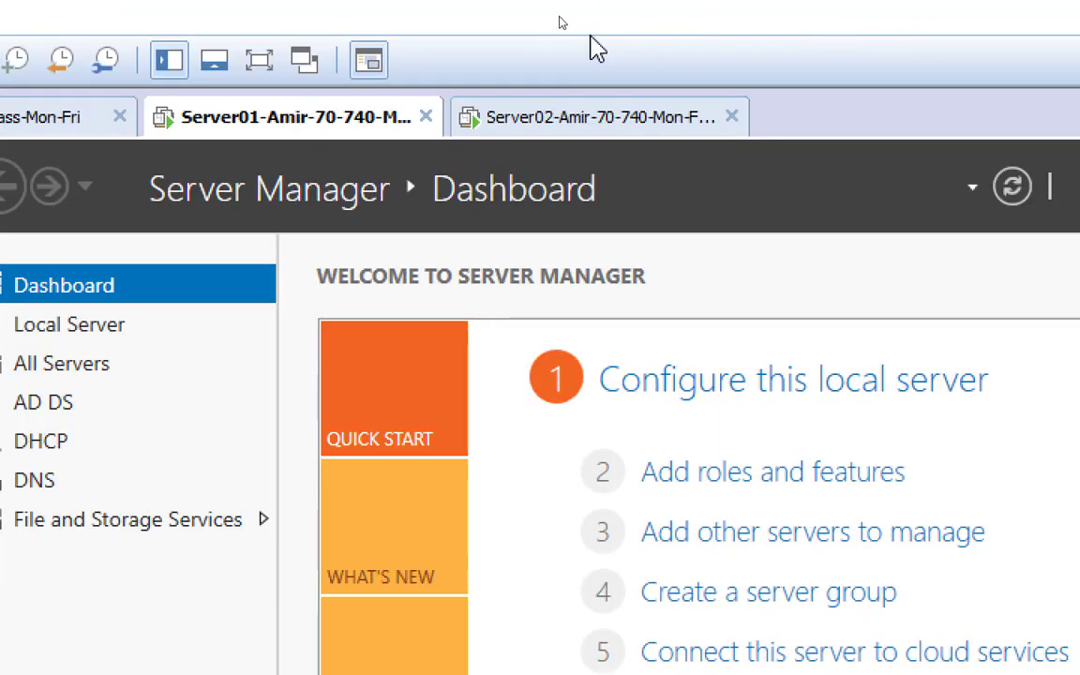
pyautogui.click(574, 123)
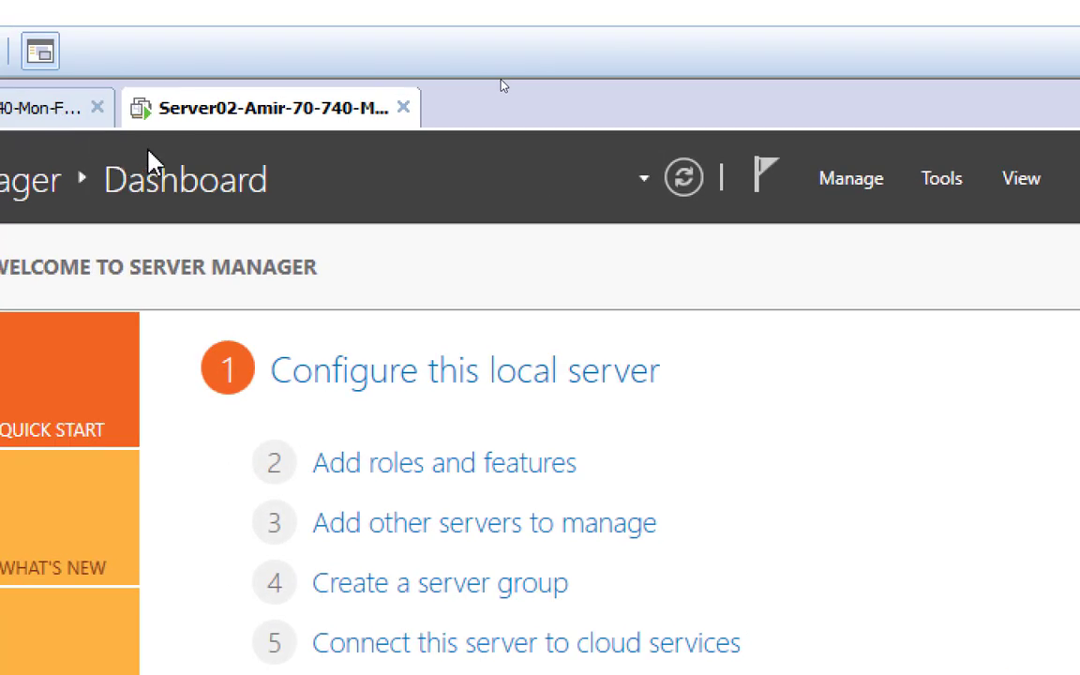
# On Server02, open Active Directory Users and Computers and bring up NetplusDomain.local's New > Organizational Unit option
pyautogui.click(943, 185)
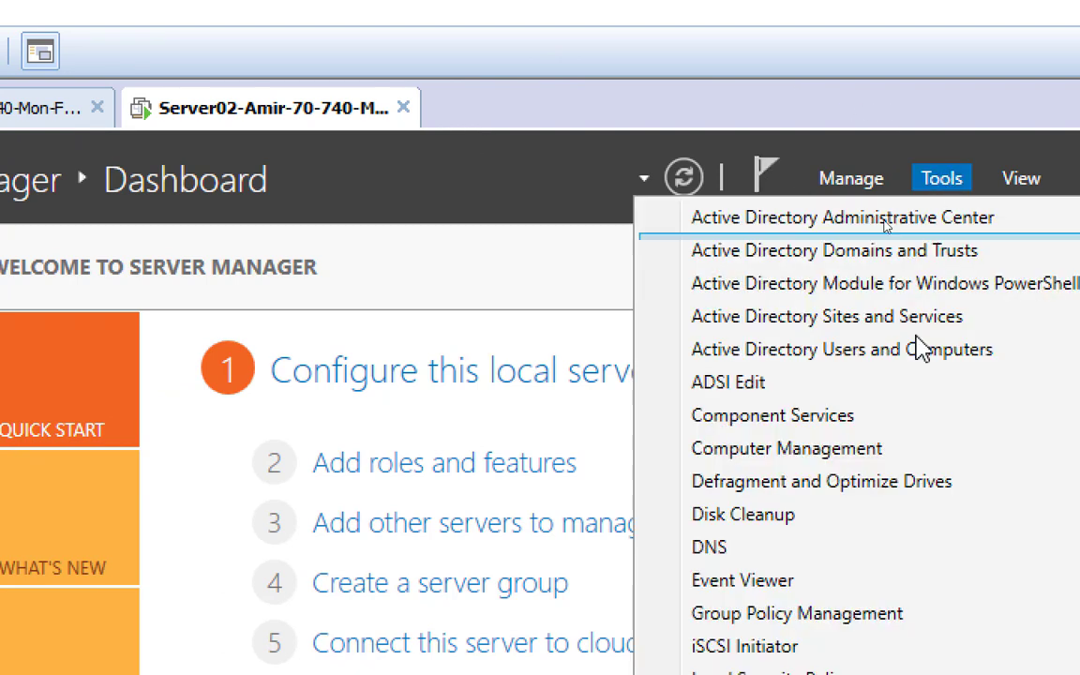
pyautogui.click(896, 356)
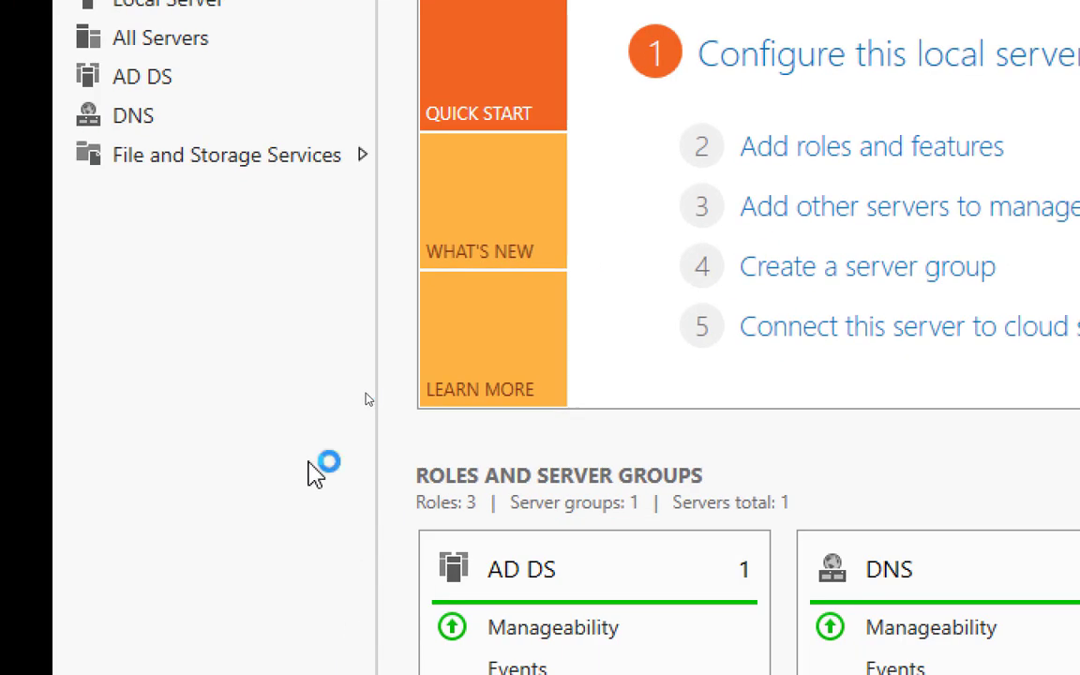
pyautogui.click(215, 107)
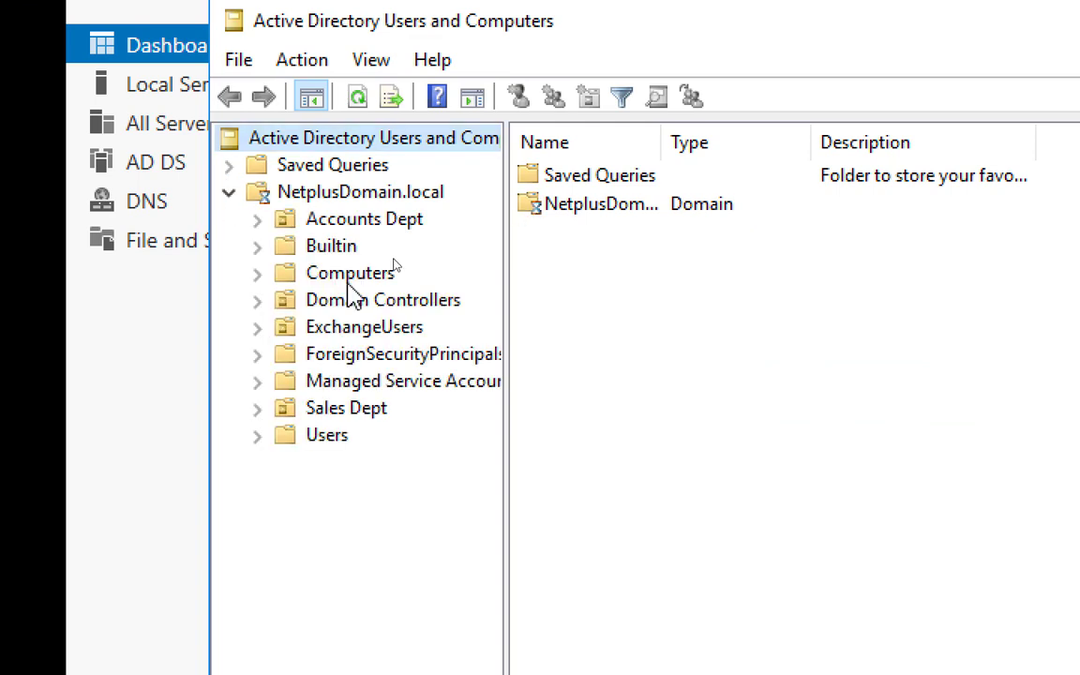
pyautogui.click(376, 191)
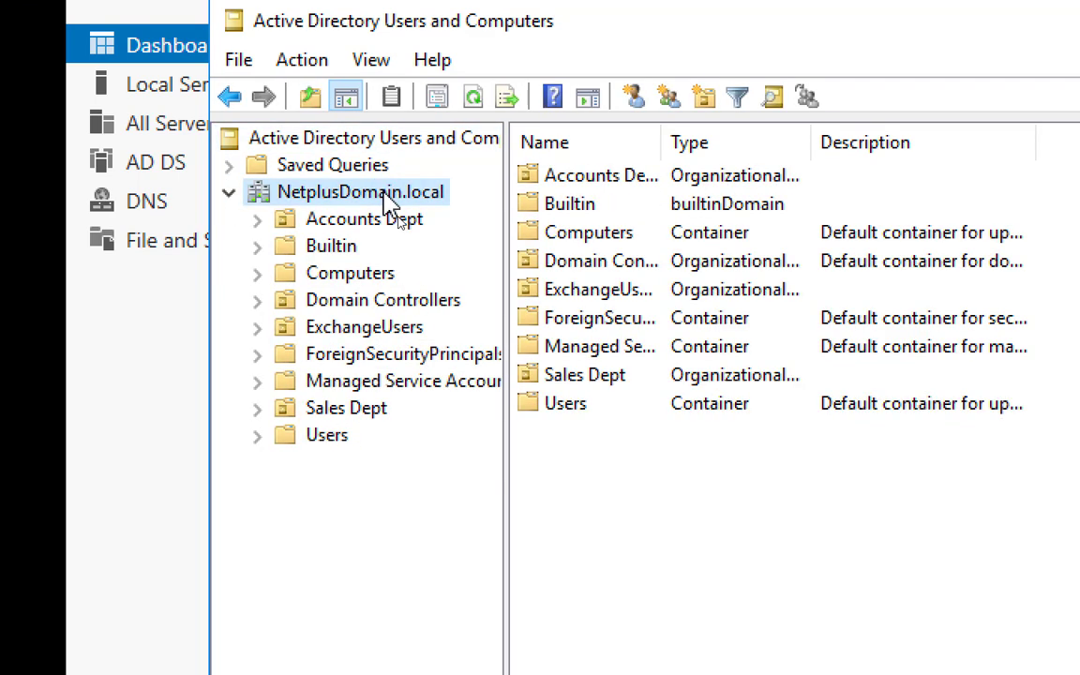
pyautogui.rightClick(384, 192)
pyautogui.moveTo(689, 422)
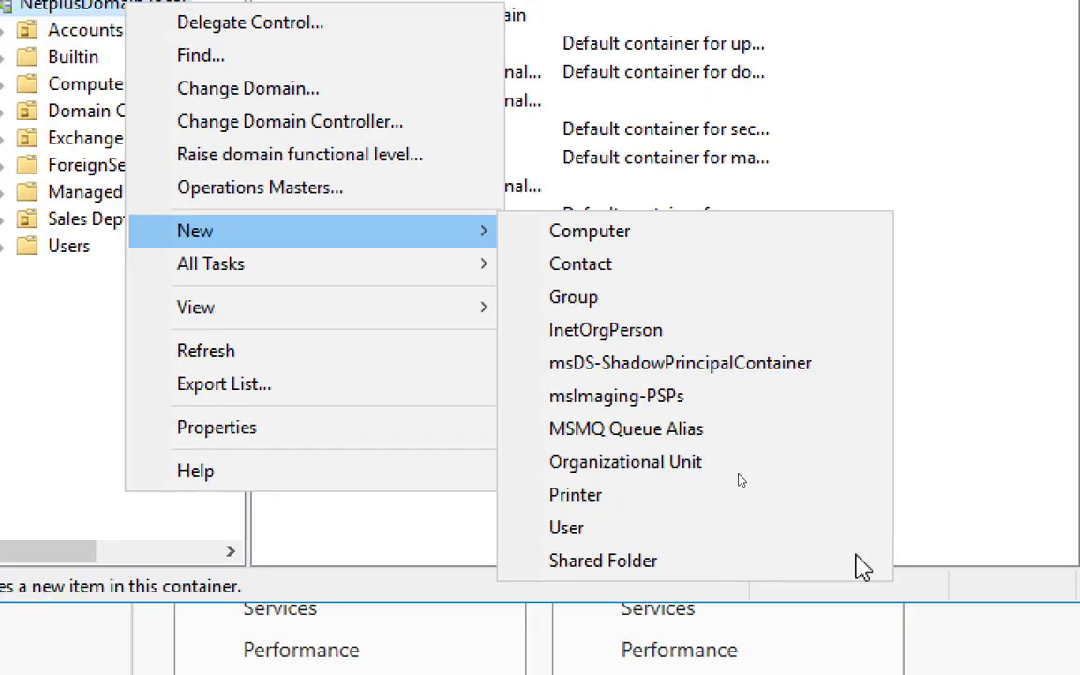
# Create the 'Marketing Dept' OU under NetplusDomain.local and refresh the domain to show it
pyautogui.click(683, 467)
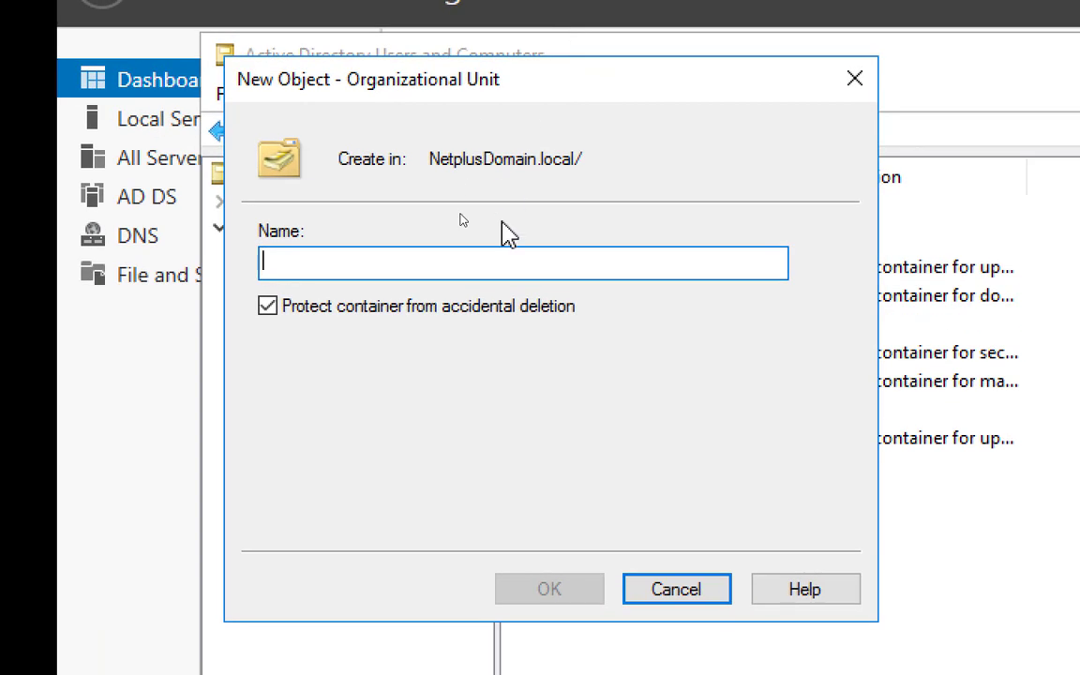
pyautogui.write('Marketing Dept')
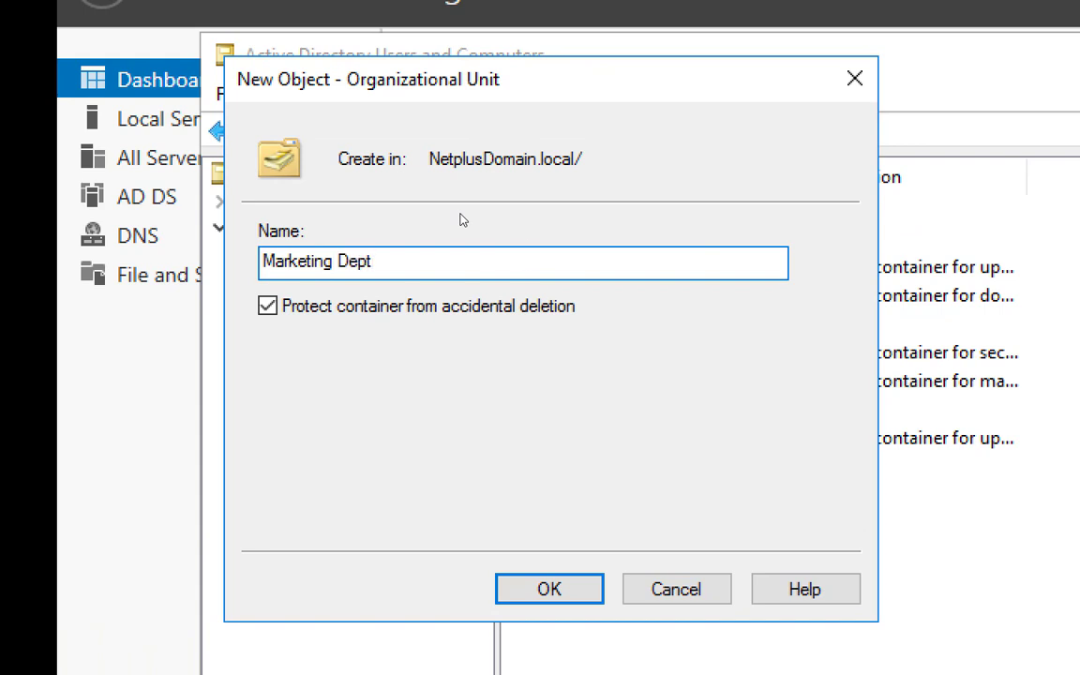
pyautogui.click(551, 582)
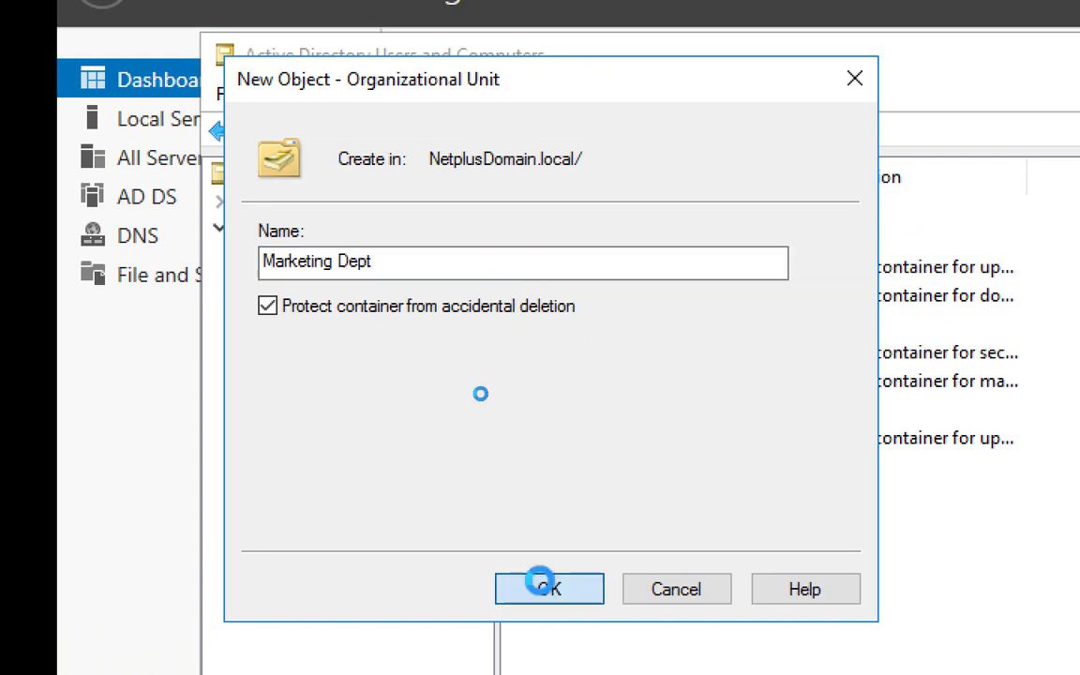
pyautogui.click(405, 228)
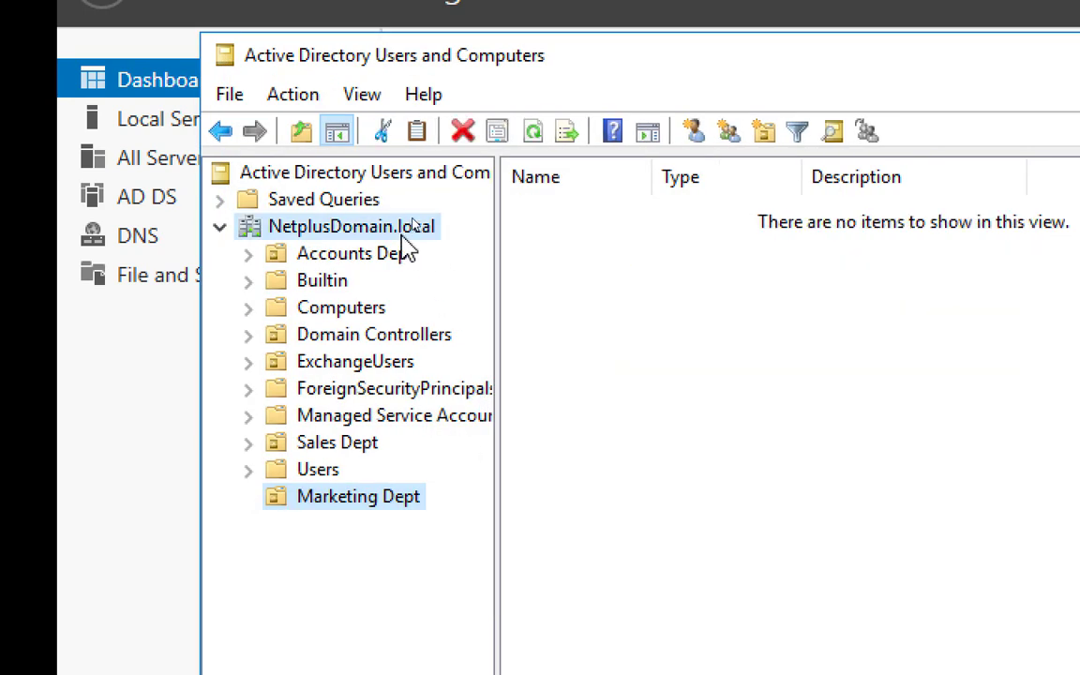
pyautogui.click(461, 133)
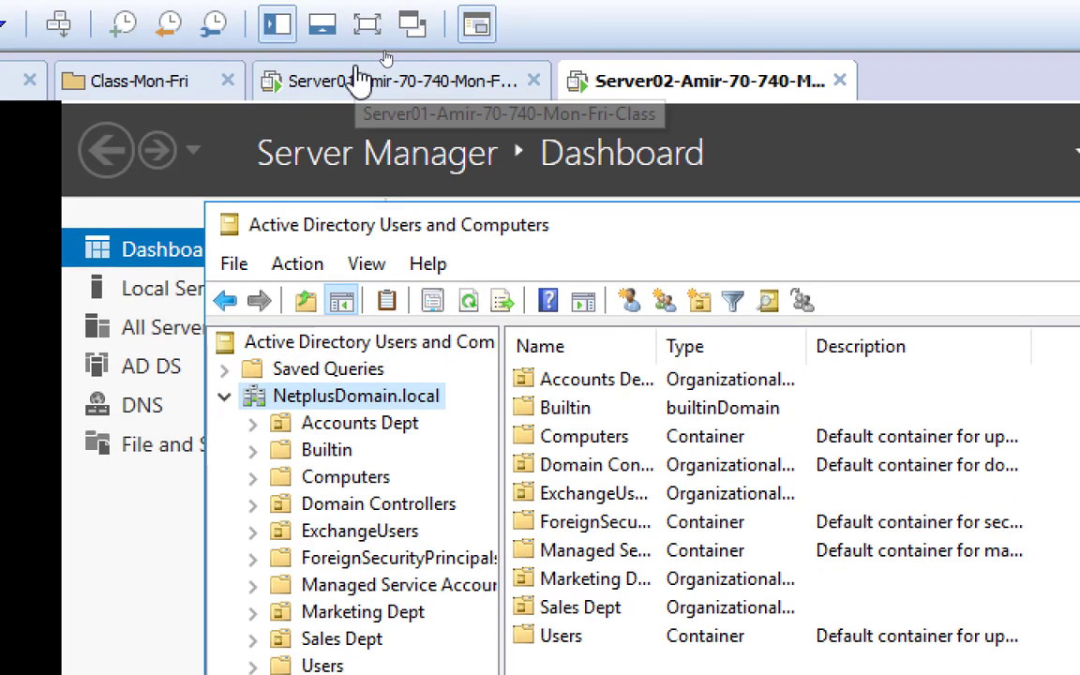
# On Server01, refresh NetplusDomain.local in Users and Computers and open the replicated Marketing Dept unit
pyautogui.click(352, 7)
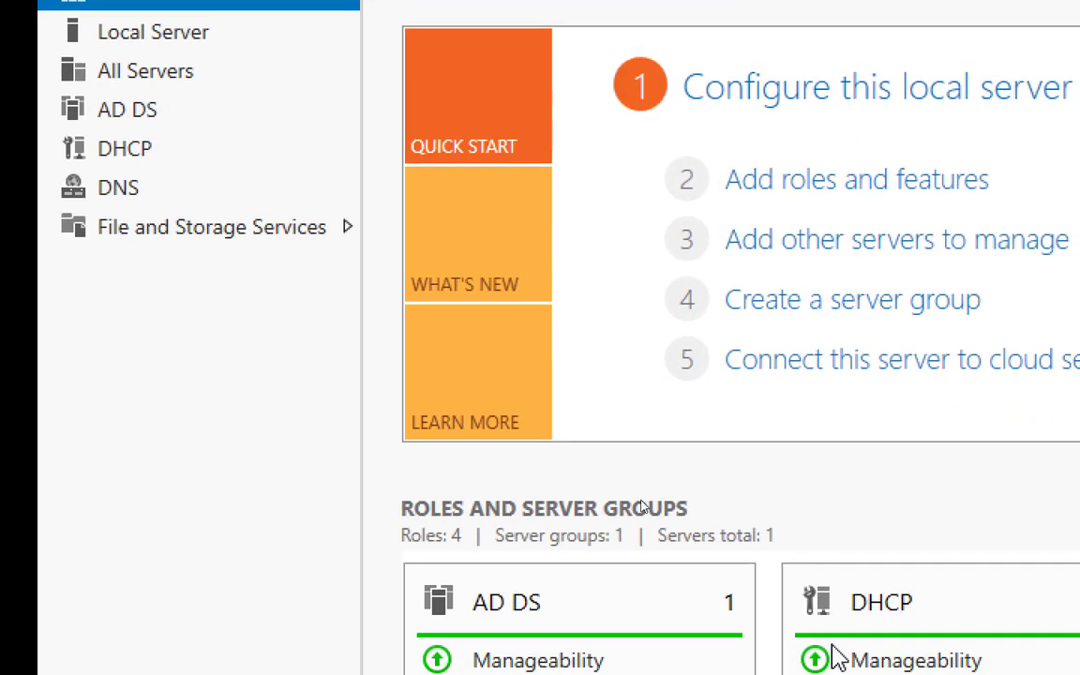
pyautogui.click(508, 609)
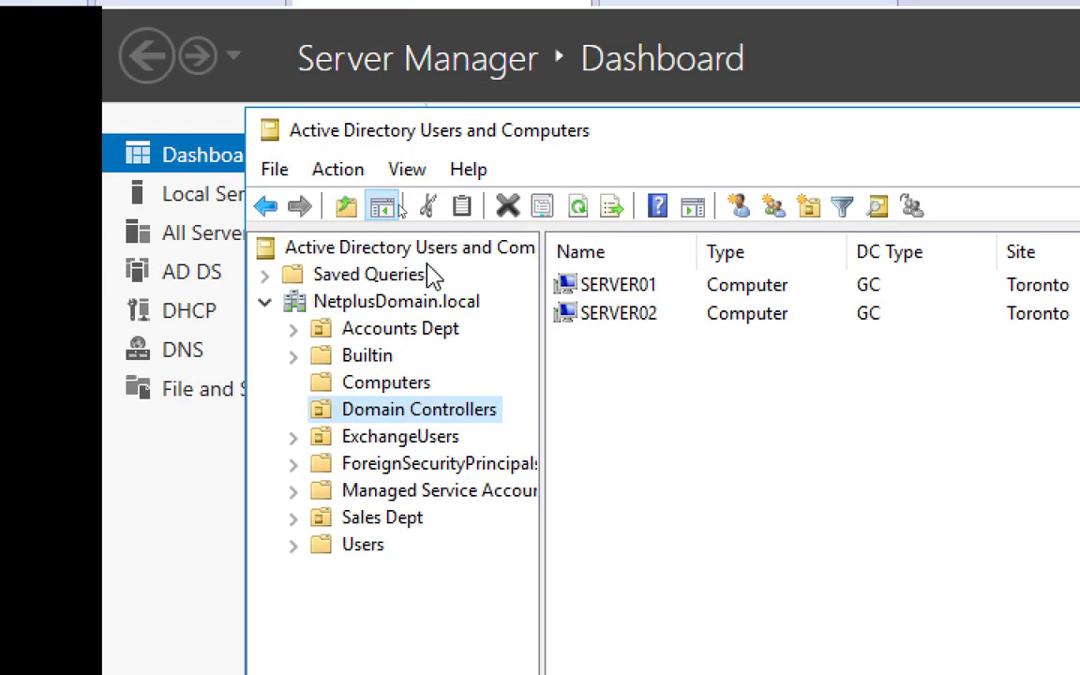
pyautogui.click(391, 302)
pyautogui.click(512, 210)
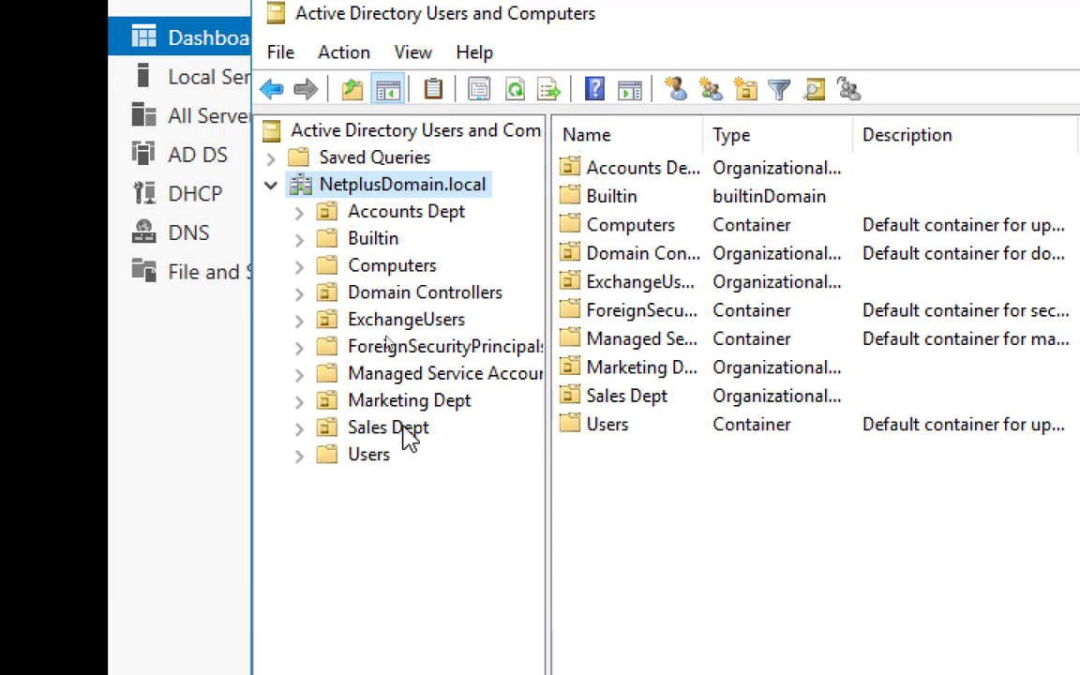
pyautogui.click(355, 471)
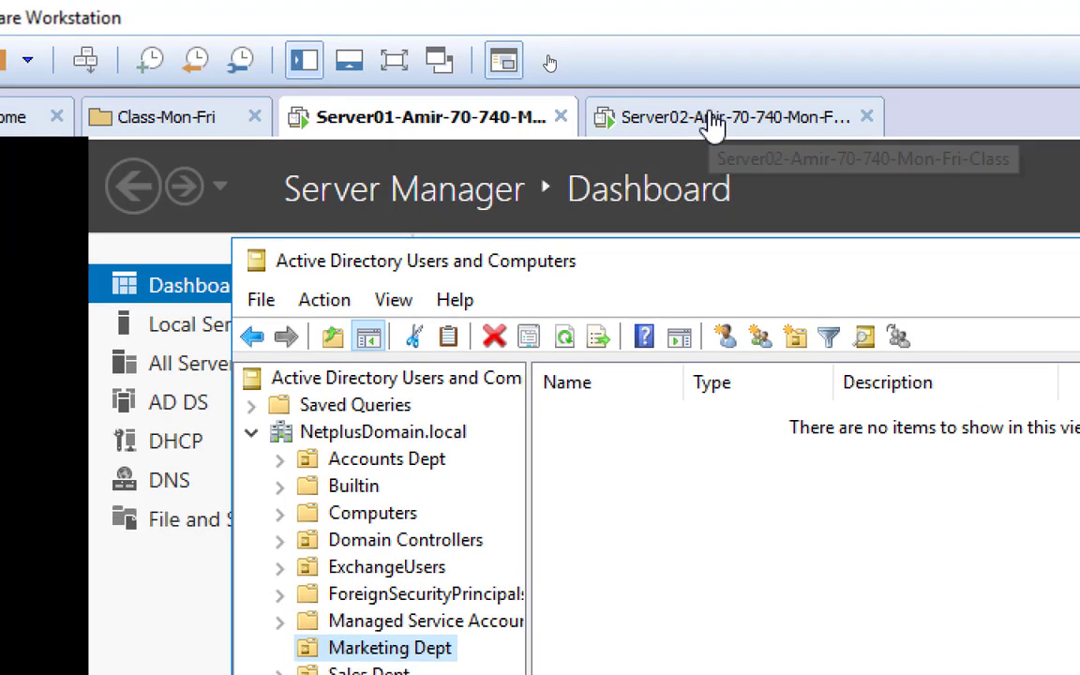
# Back on Server02, reset the magnifier to 100% and bring up the Paint replication diagram
pyautogui.click(712, 122)
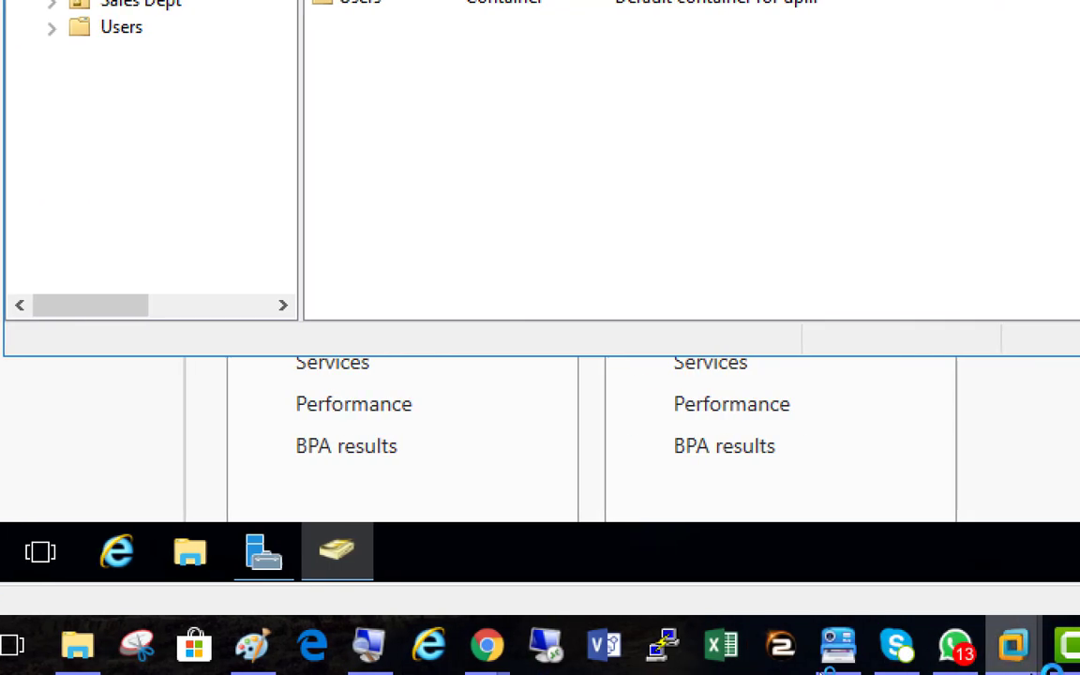
pyautogui.click(367, 649)
pyautogui.click(82, 480)
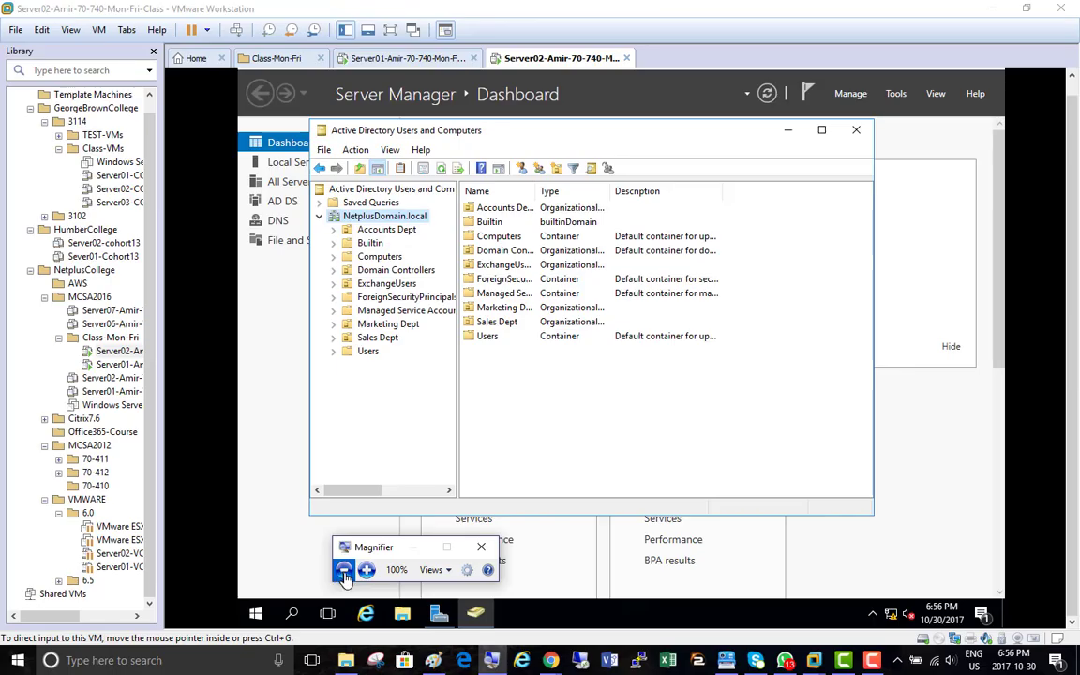
pyautogui.click(406, 657)
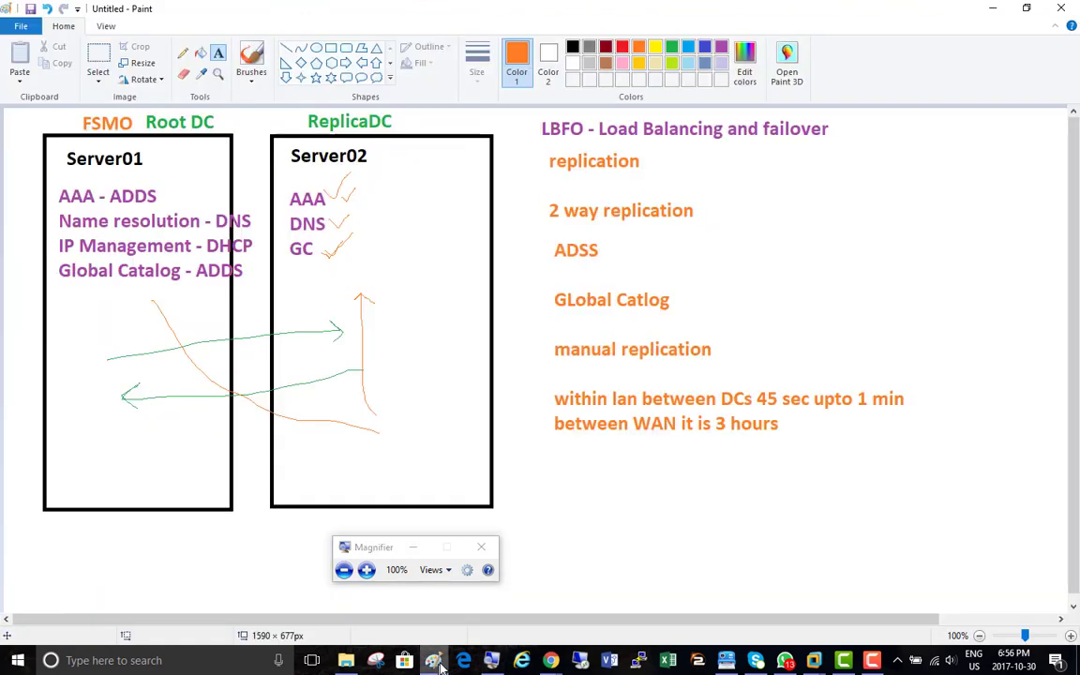
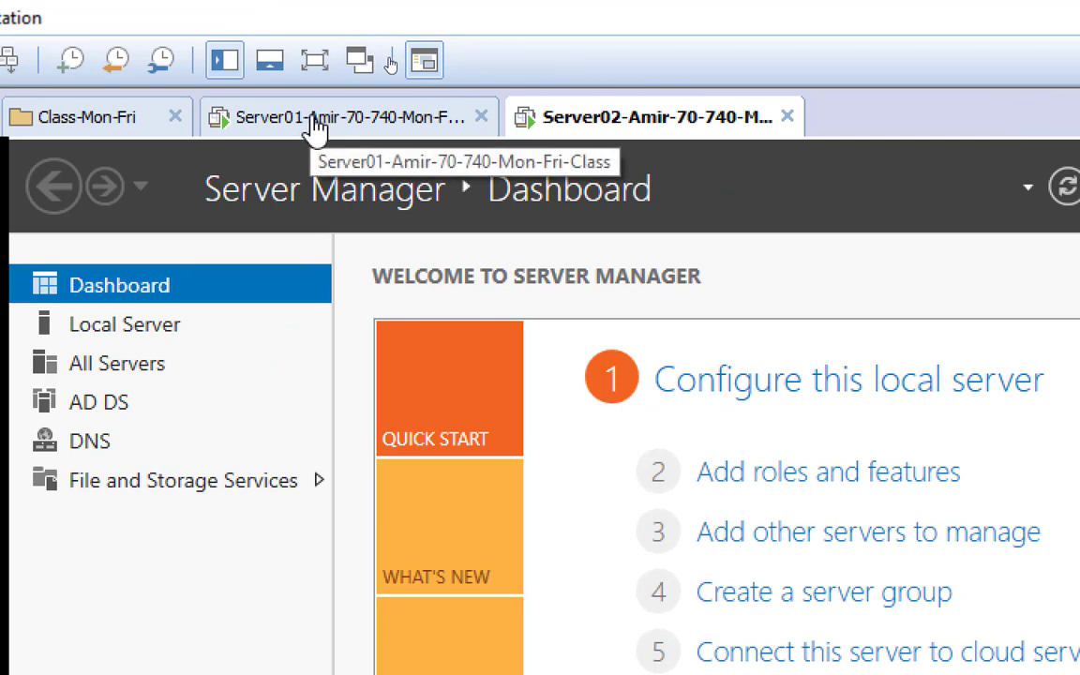
# Return to the Server02 VM and open Server Manager's Manage menu
pyautogui.click(317, 129)
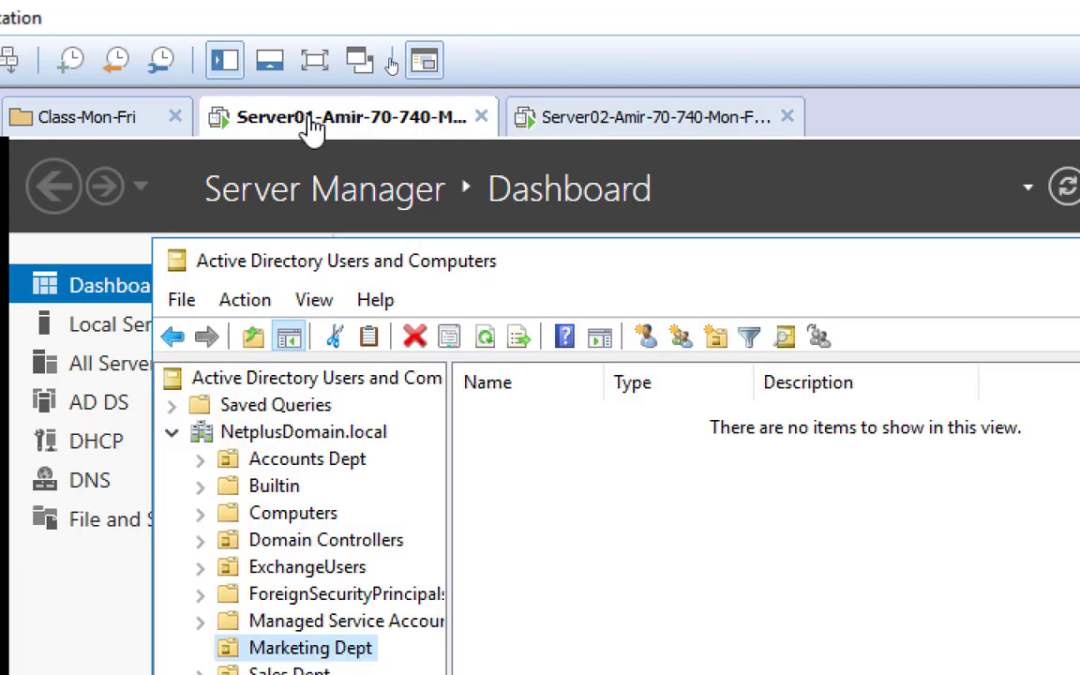
pyautogui.click(642, 127)
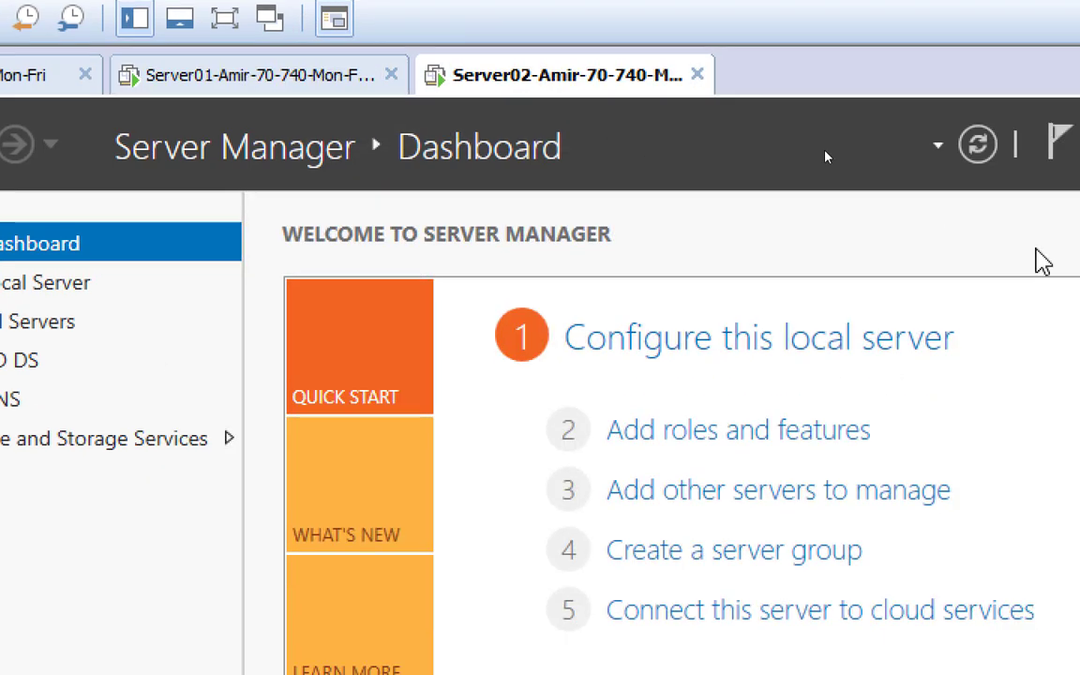
pyautogui.click(916, 106)
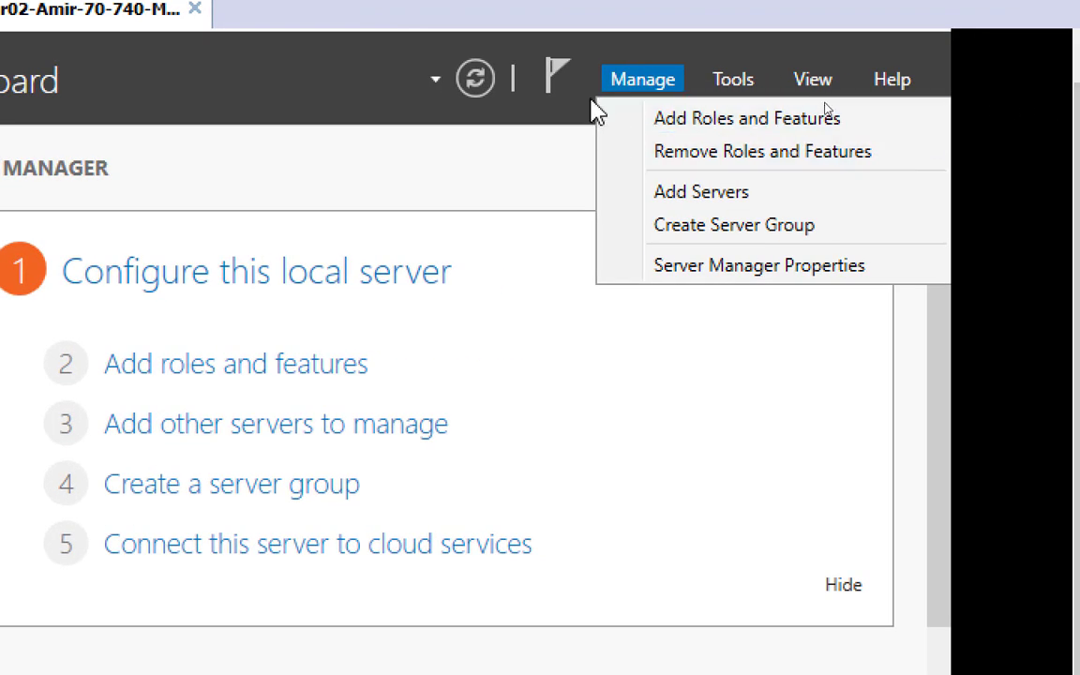
# Launch Remove Roles and Features and advance past the introduction to the Server Roles list
pyautogui.click(698, 161)
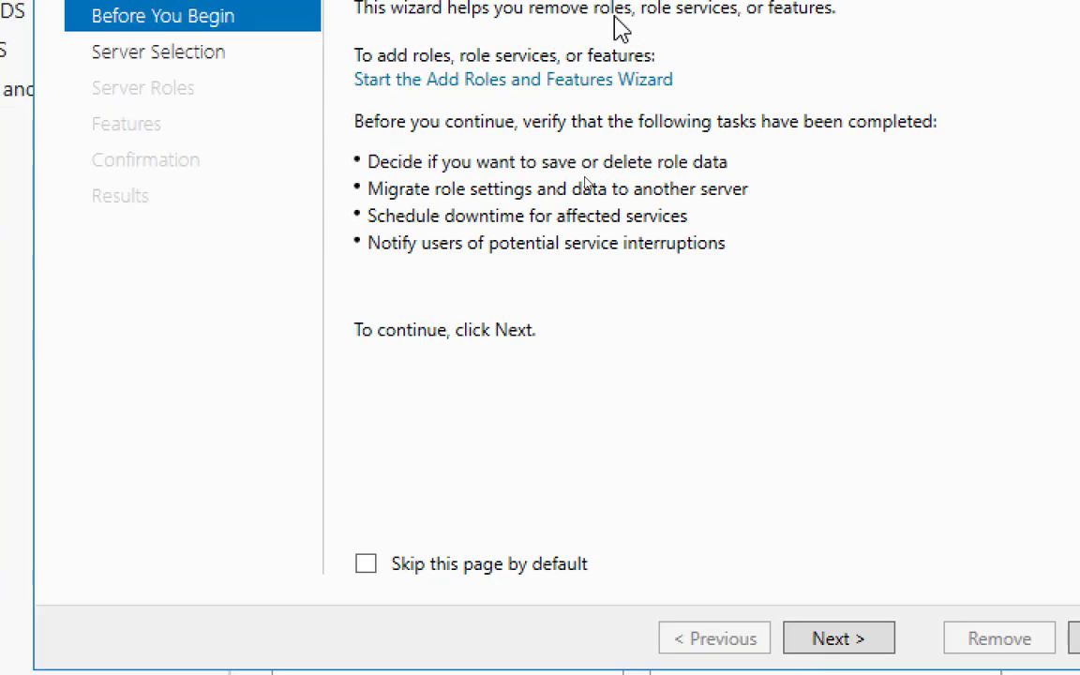
pyautogui.click(858, 657)
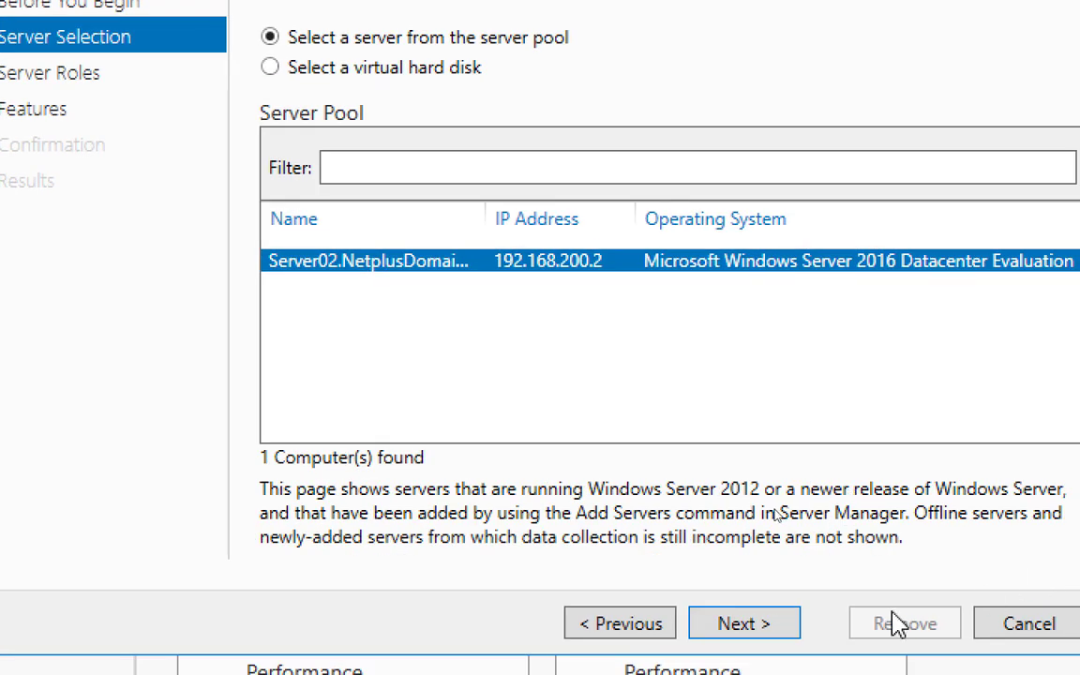
pyautogui.click(765, 626)
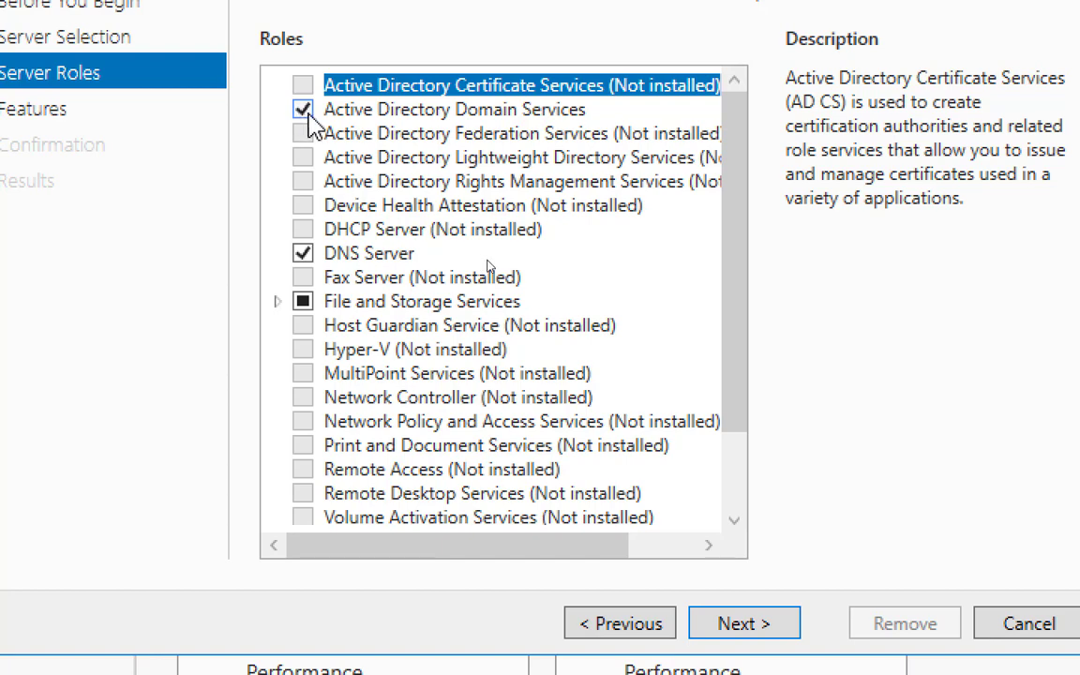
pyautogui.click(304, 113)
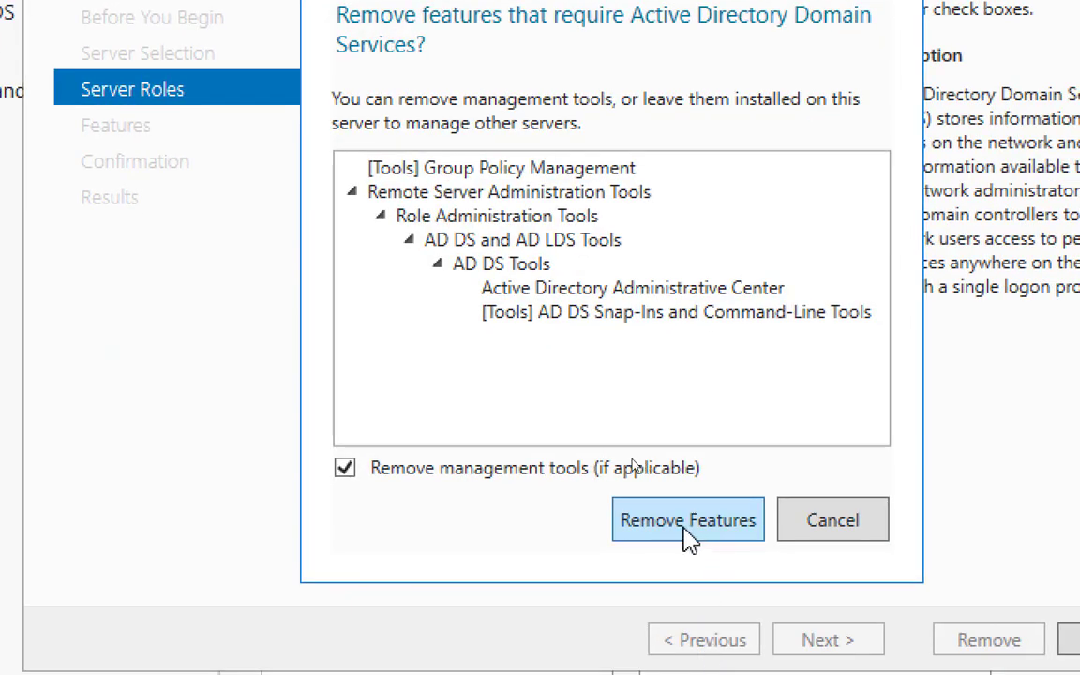
pyautogui.click(798, 674)
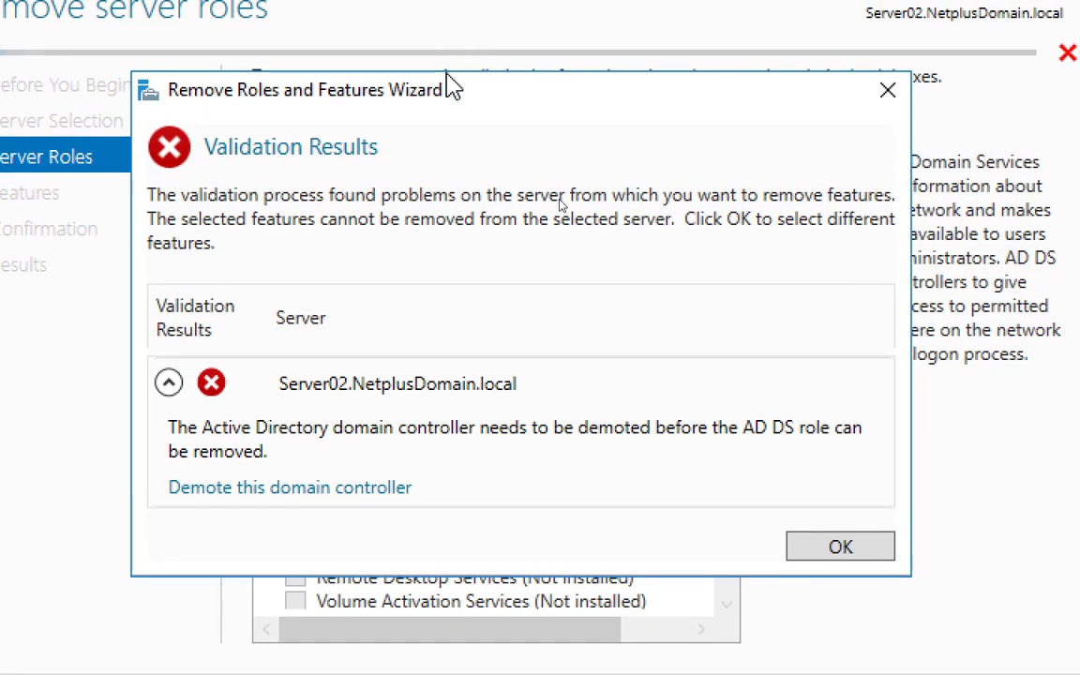
pyautogui.moveTo(466, 20); pyautogui.dragTo(539, 338)
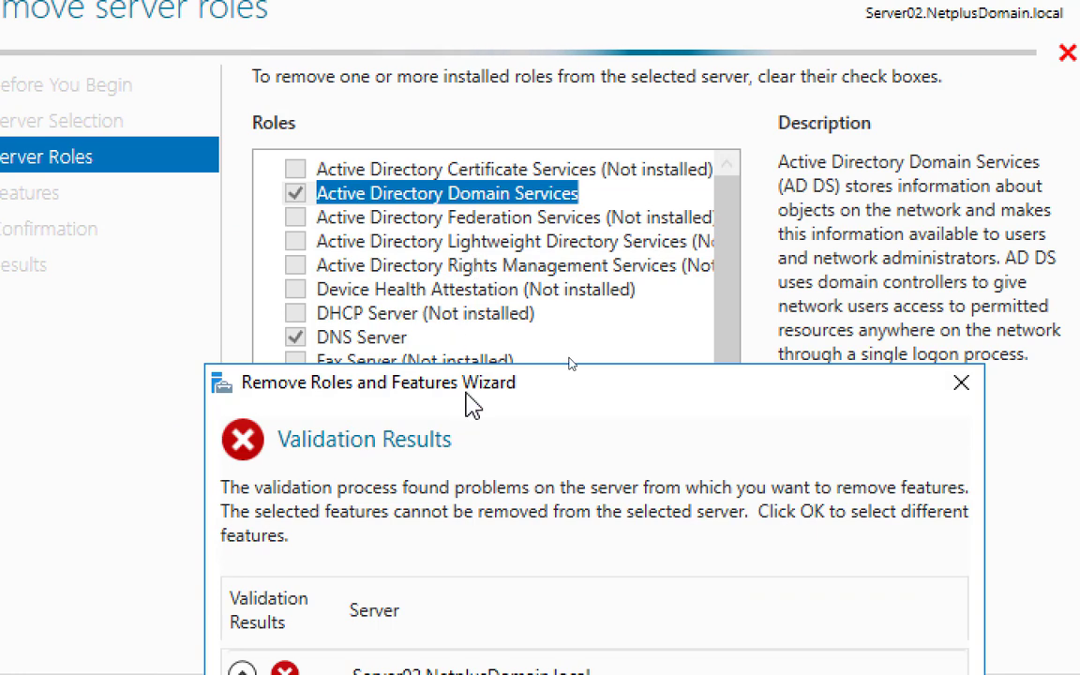
pyautogui.moveTo(465, 391); pyautogui.dragTo(407, 99)
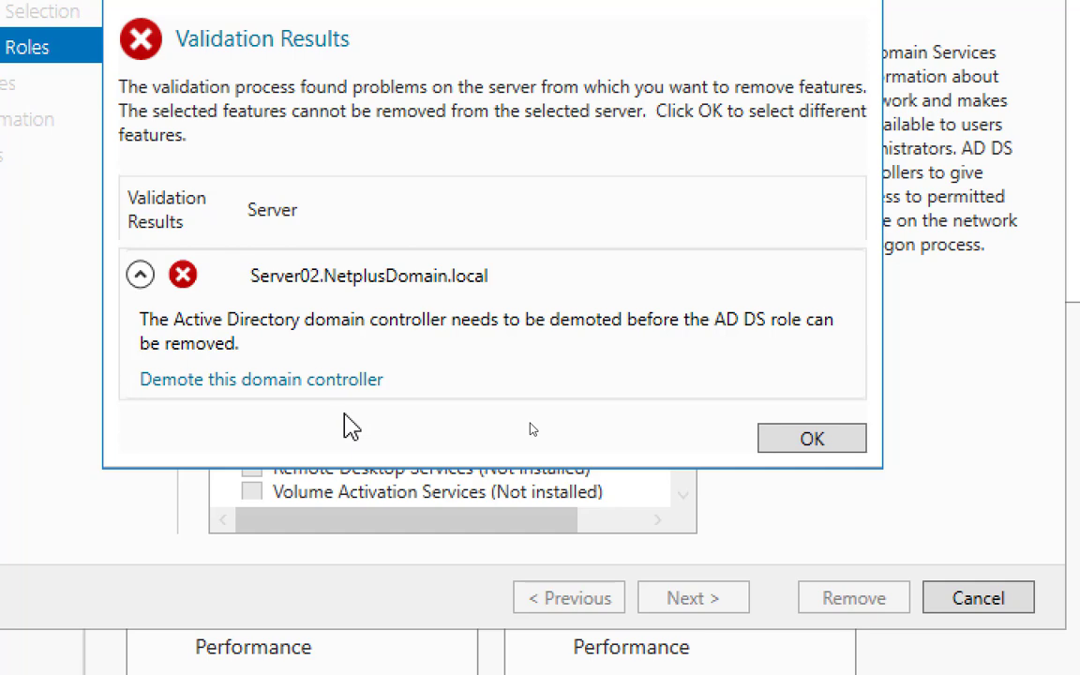
pyautogui.click(803, 449)
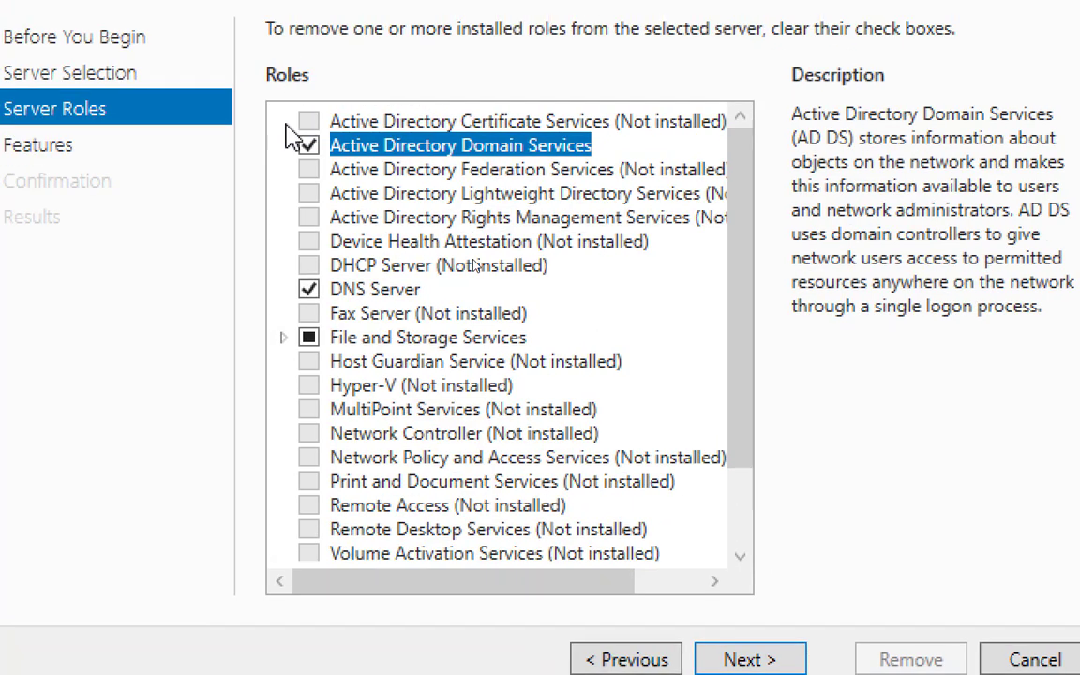
# Untick Active Directory Domain Services again and accept removing its dependent management tools
pyautogui.click(252, 83)
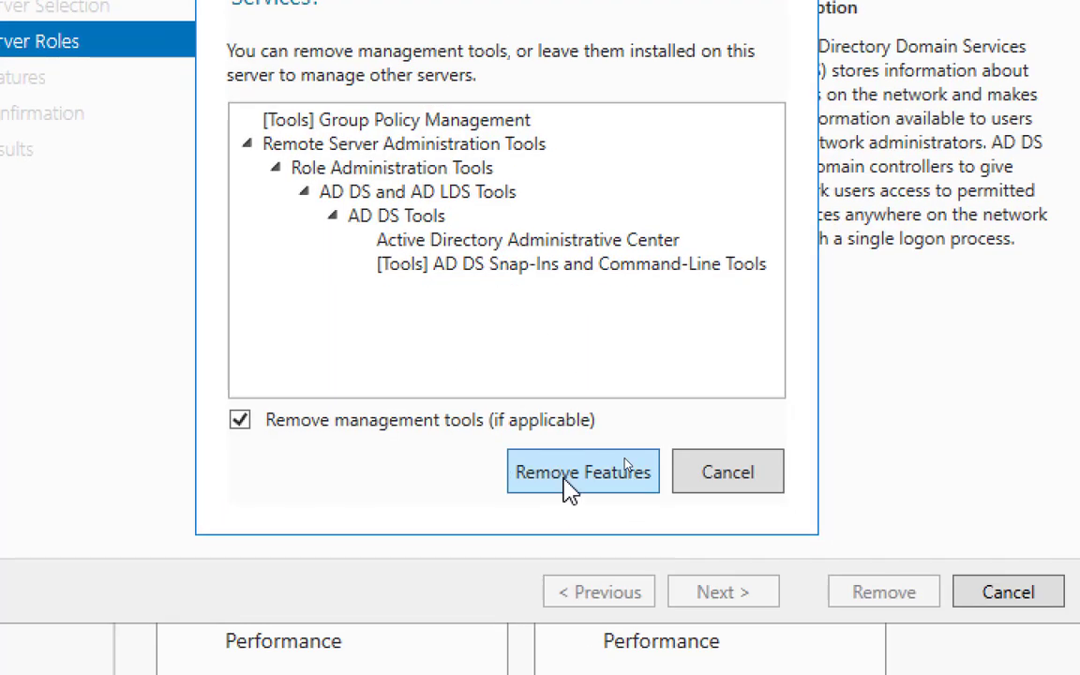
pyautogui.click(567, 486)
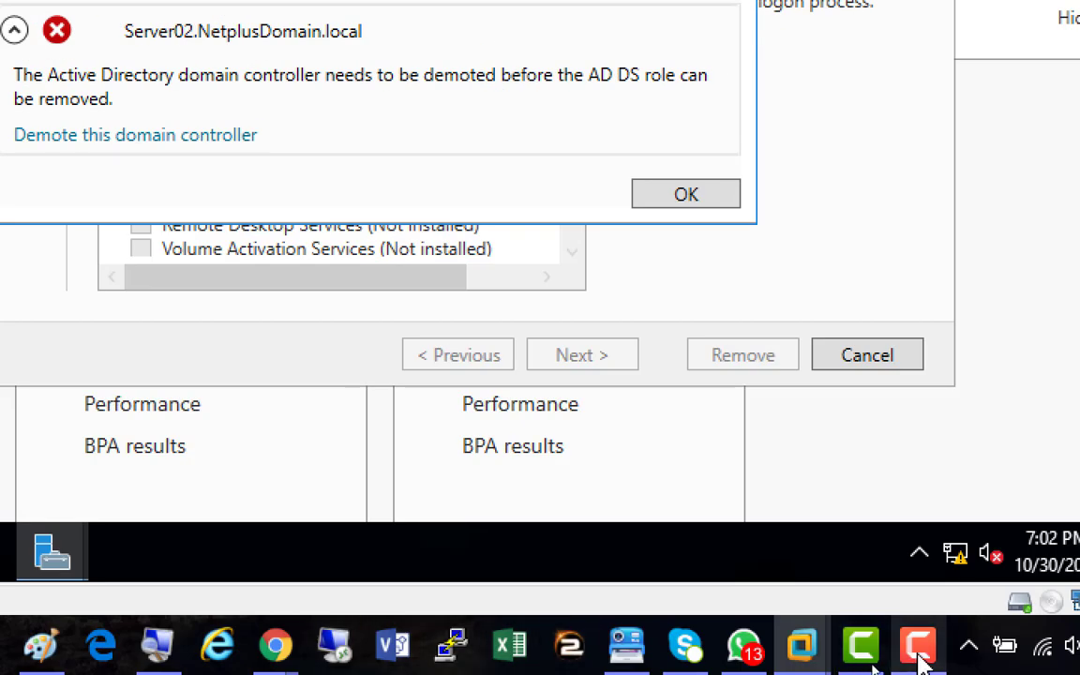
pyautogui.moveTo(900, 641)
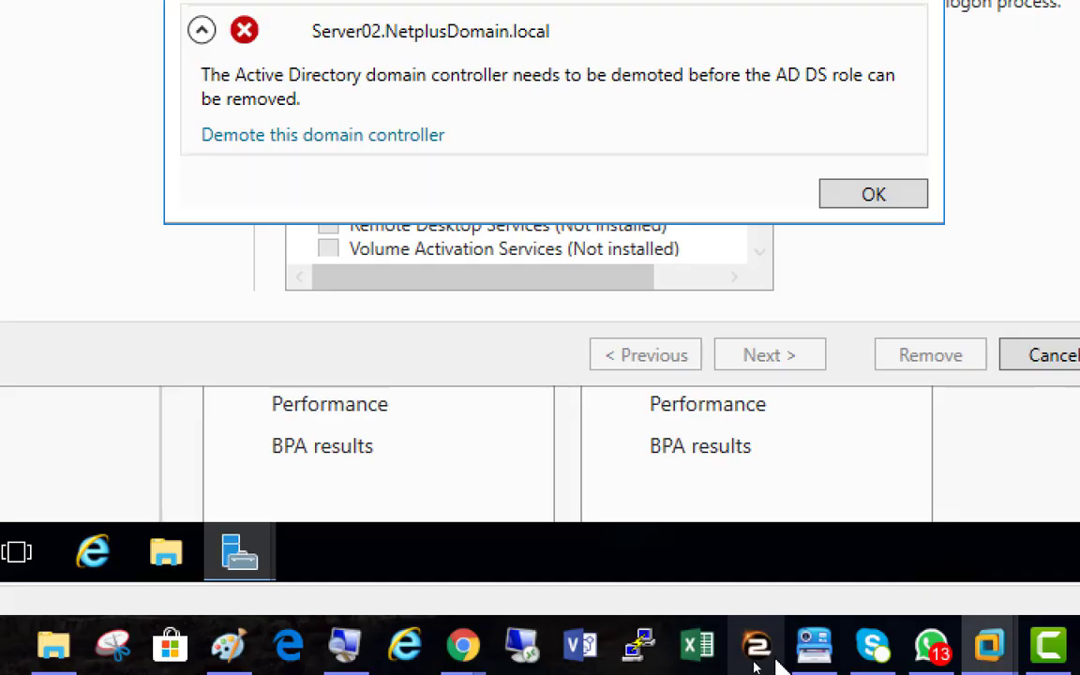
pyautogui.click(1079, 645)
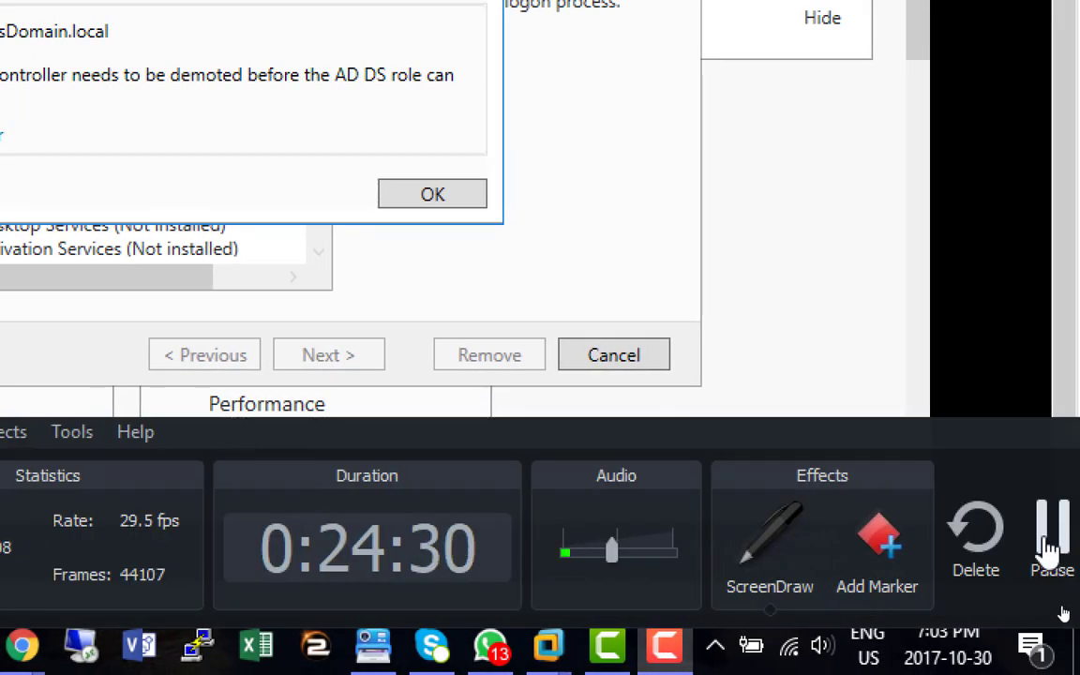
pyautogui.click(1049, 546)
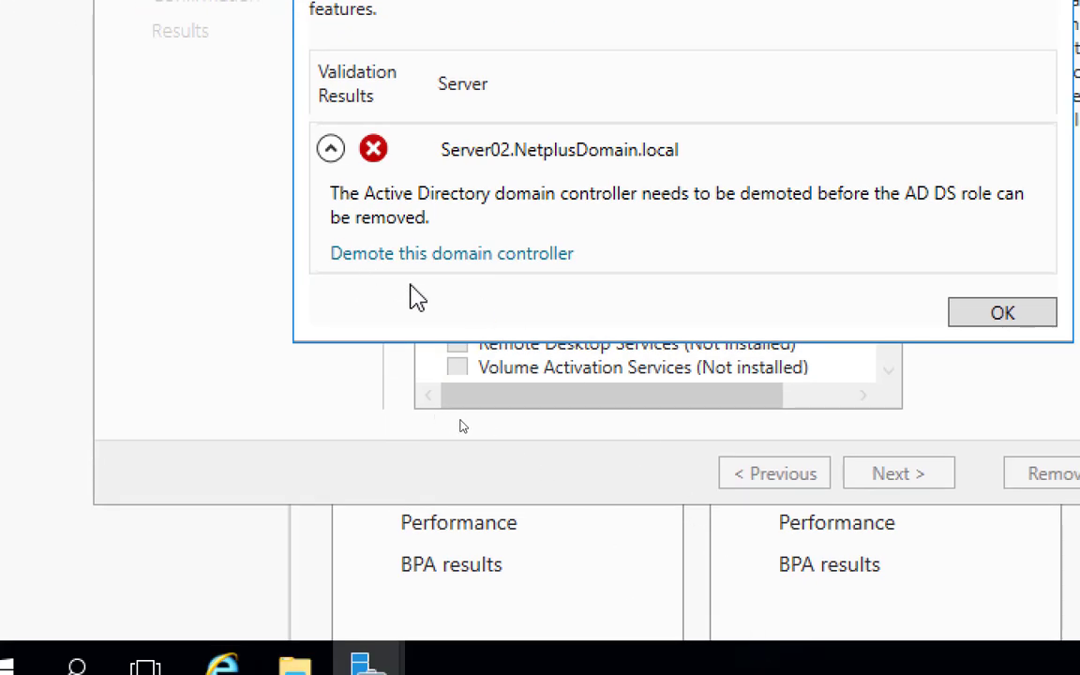
# Choose to demote this domain controller instead of removing the role
pyautogui.click(466, 256)
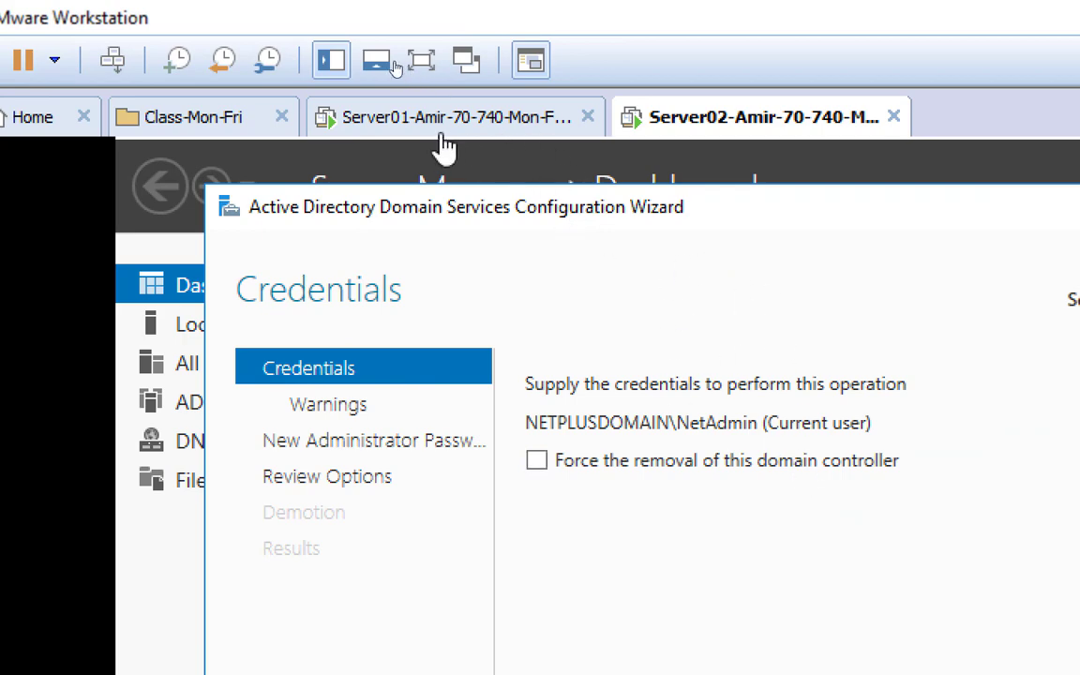
# On Server01, find SERVER02 under Domain Controllers in Users and Computers, then minimize the console
pyautogui.click(410, 125)
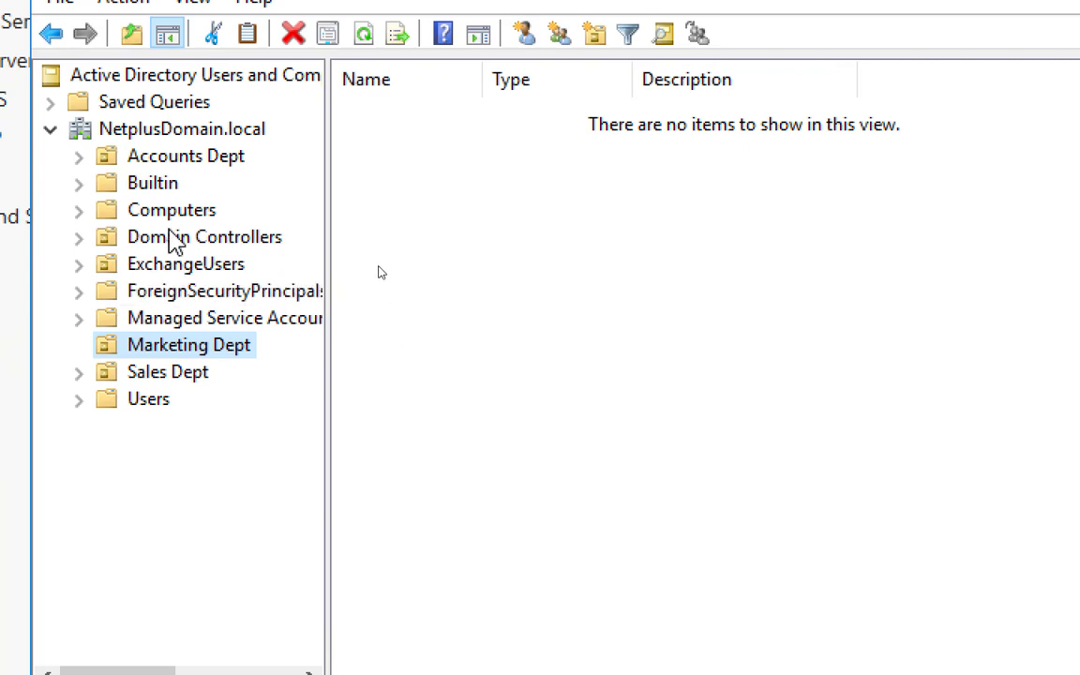
pyautogui.click(173, 241)
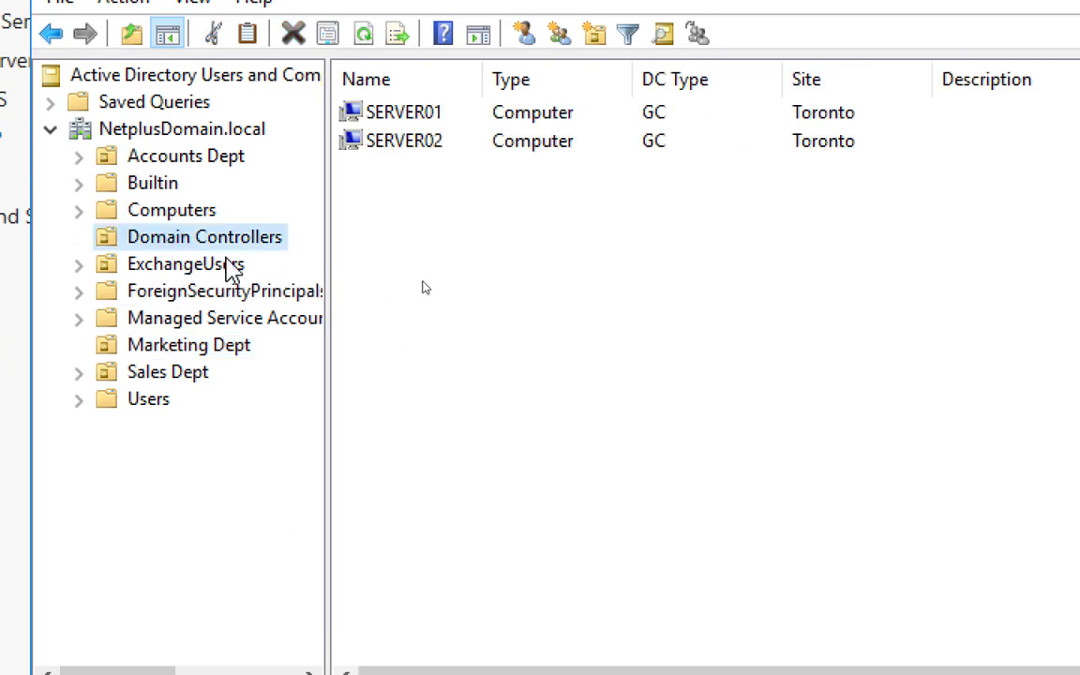
pyautogui.click(390, 143)
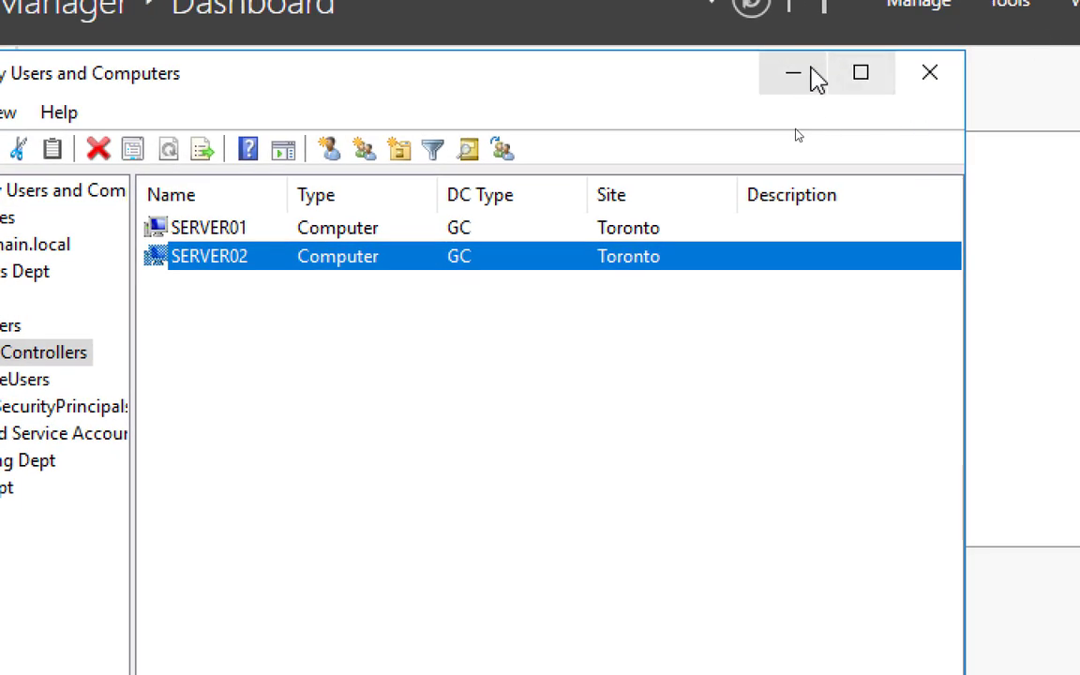
pyautogui.click(795, 75)
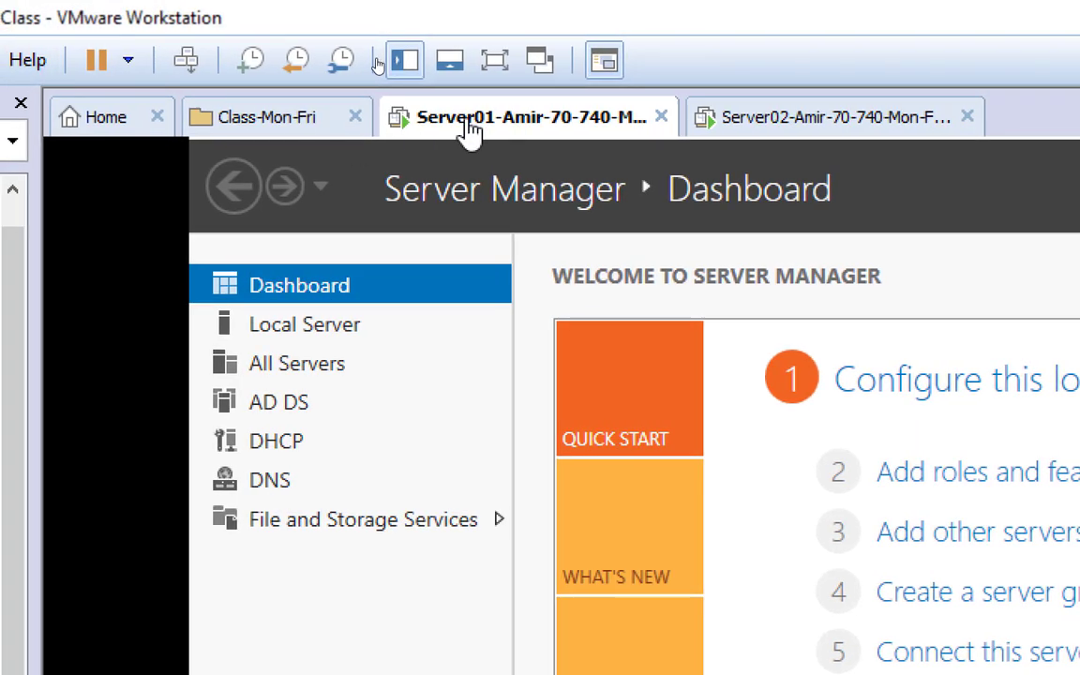
# On Server01, open DNS Manager and show the NetplusDomain.local forward zone's host records
pyautogui.click(971, 120)
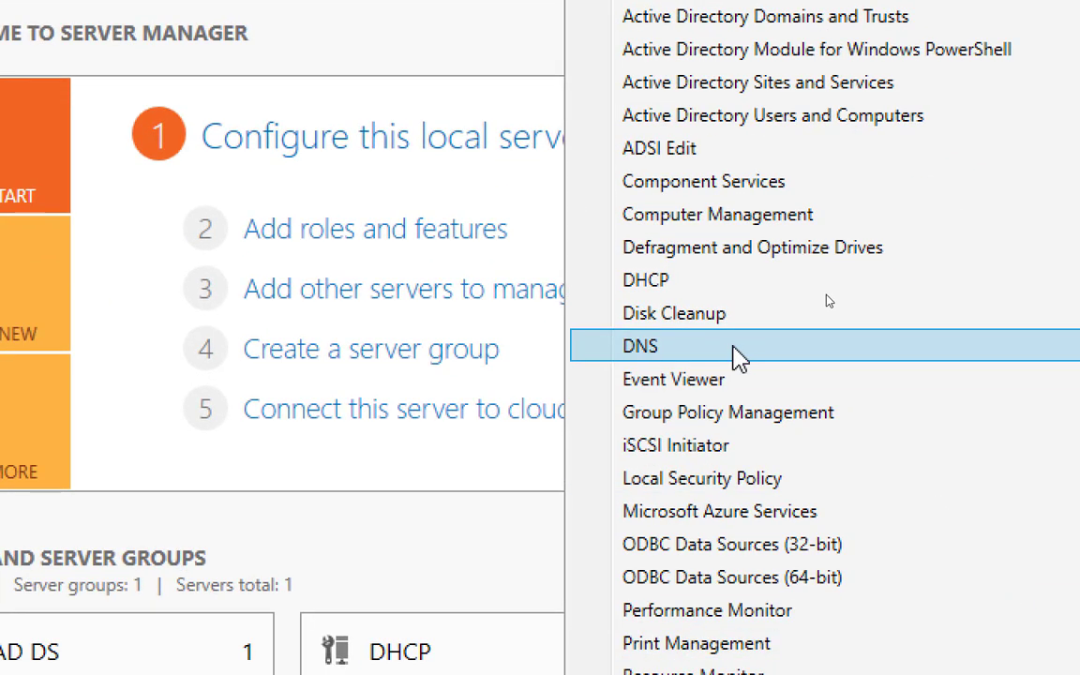
pyautogui.click(713, 355)
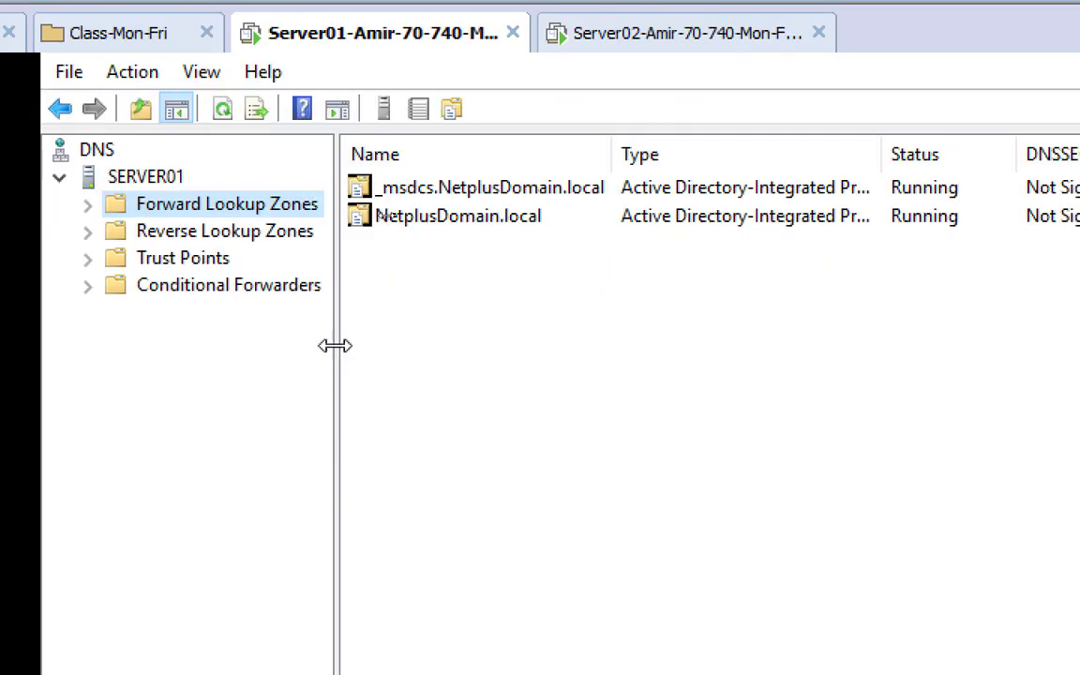
pyautogui.moveTo(335, 349); pyautogui.dragTo(520, 361)
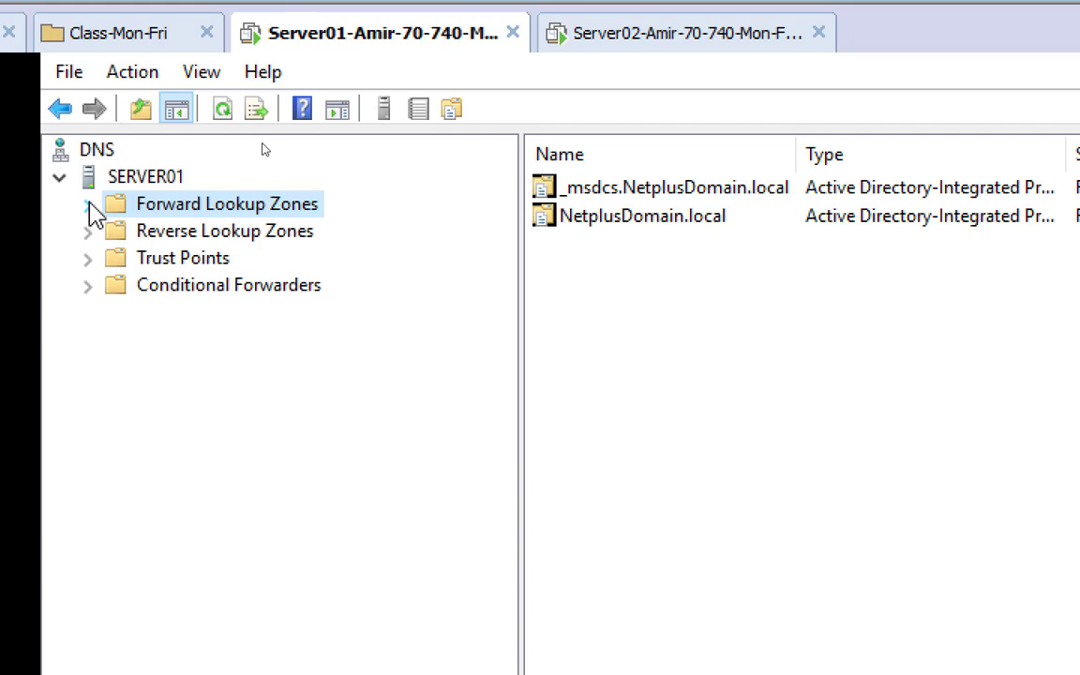
pyautogui.click(87, 204)
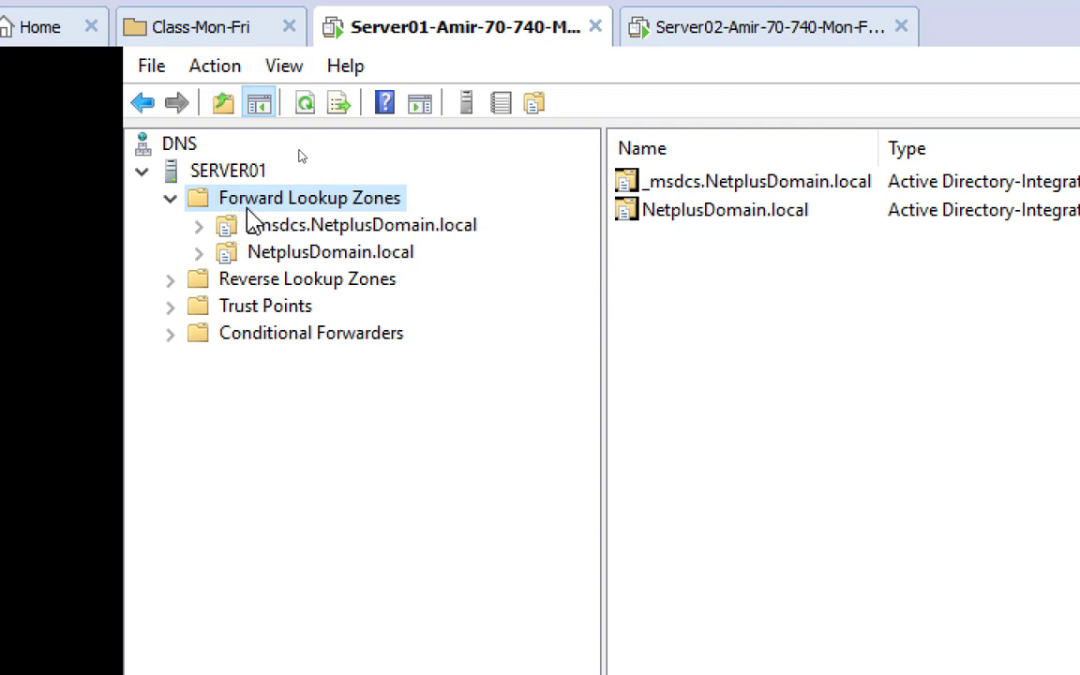
pyautogui.click(199, 253)
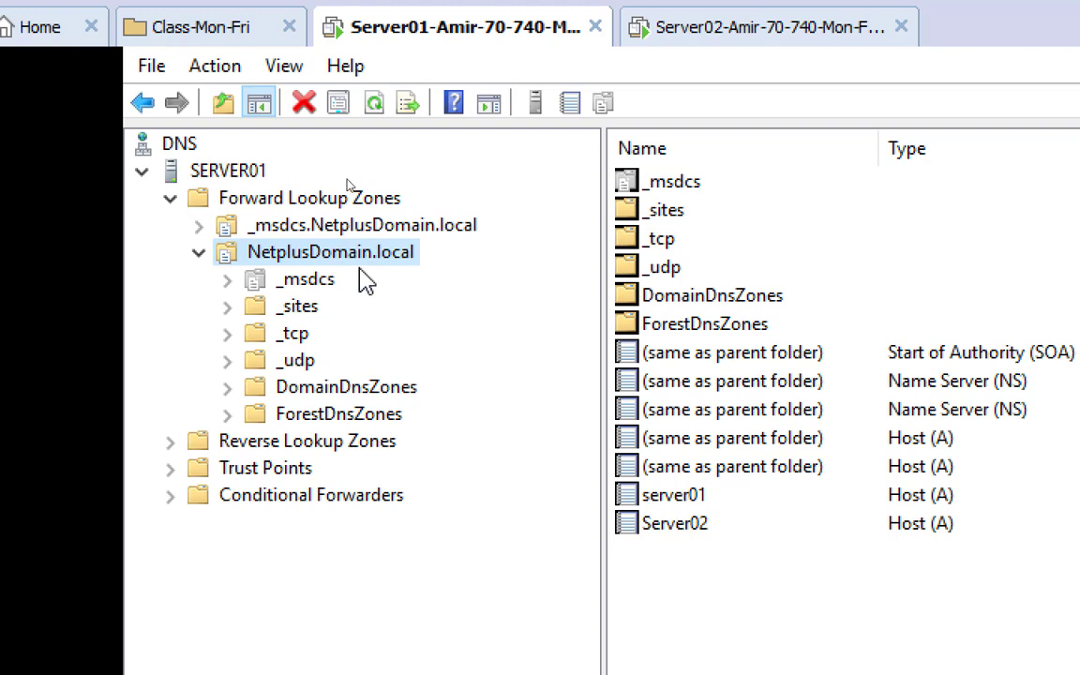
# Drill into _sites > Toronto > _tcp to list the site's SRV records
pyautogui.click(299, 308)
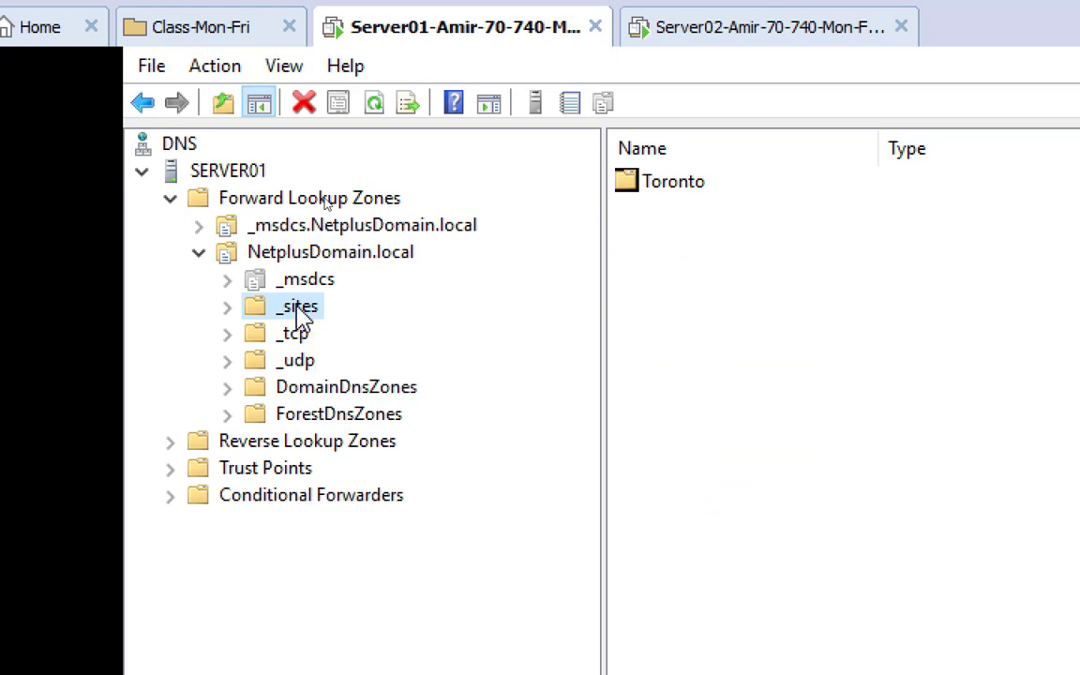
pyautogui.click(228, 307)
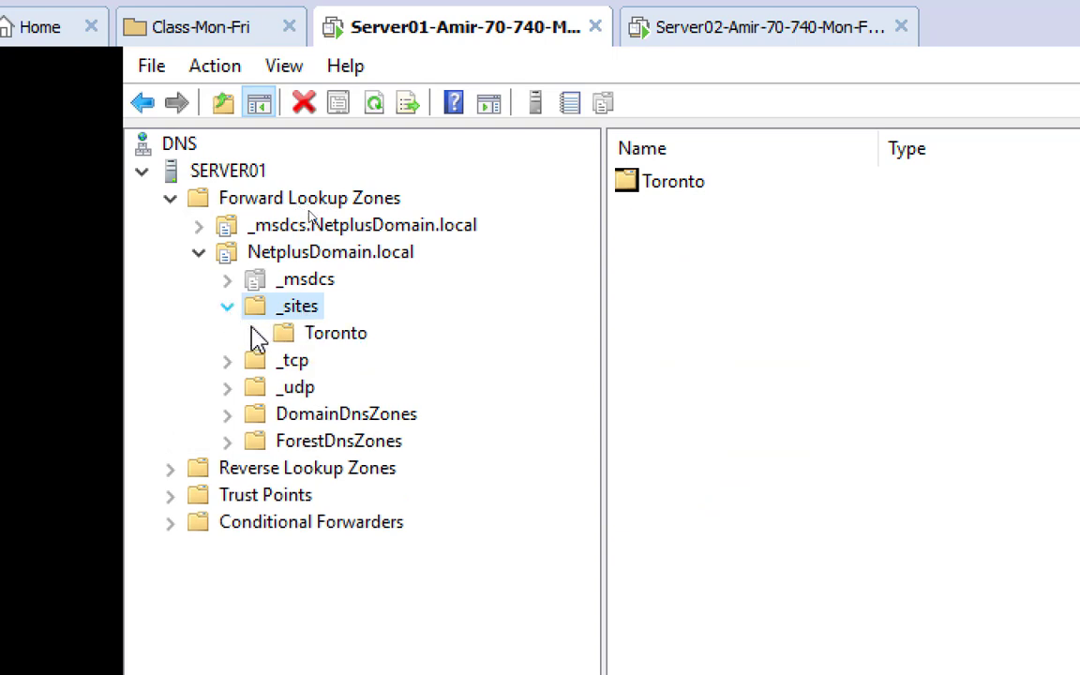
pyautogui.click(330, 340)
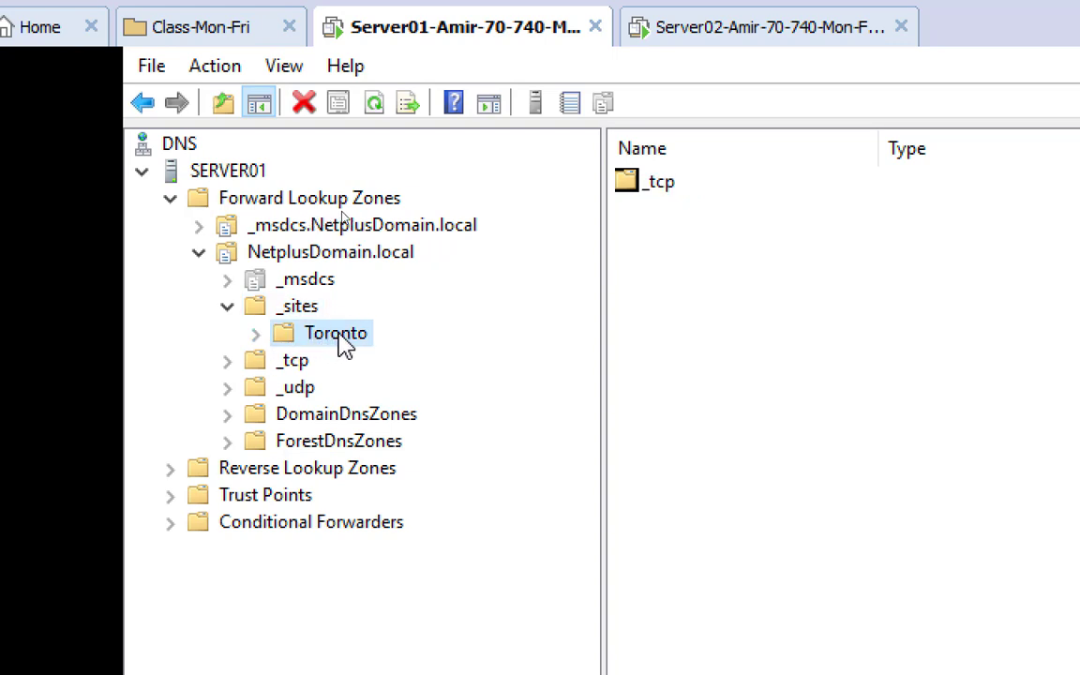
pyautogui.click(259, 338)
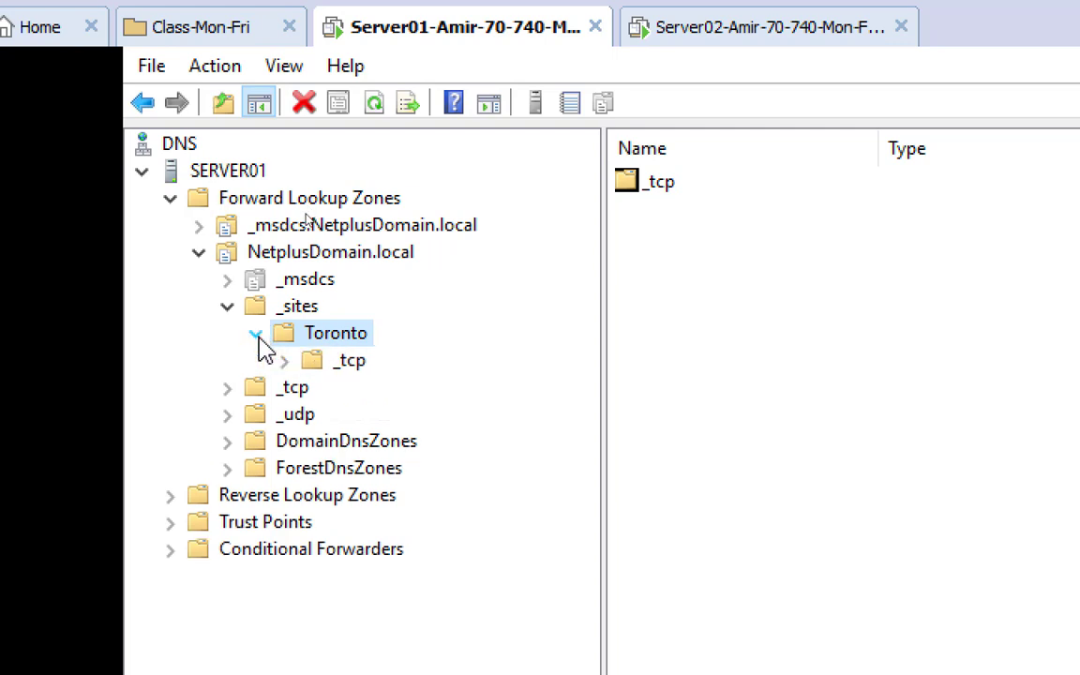
pyautogui.click(349, 367)
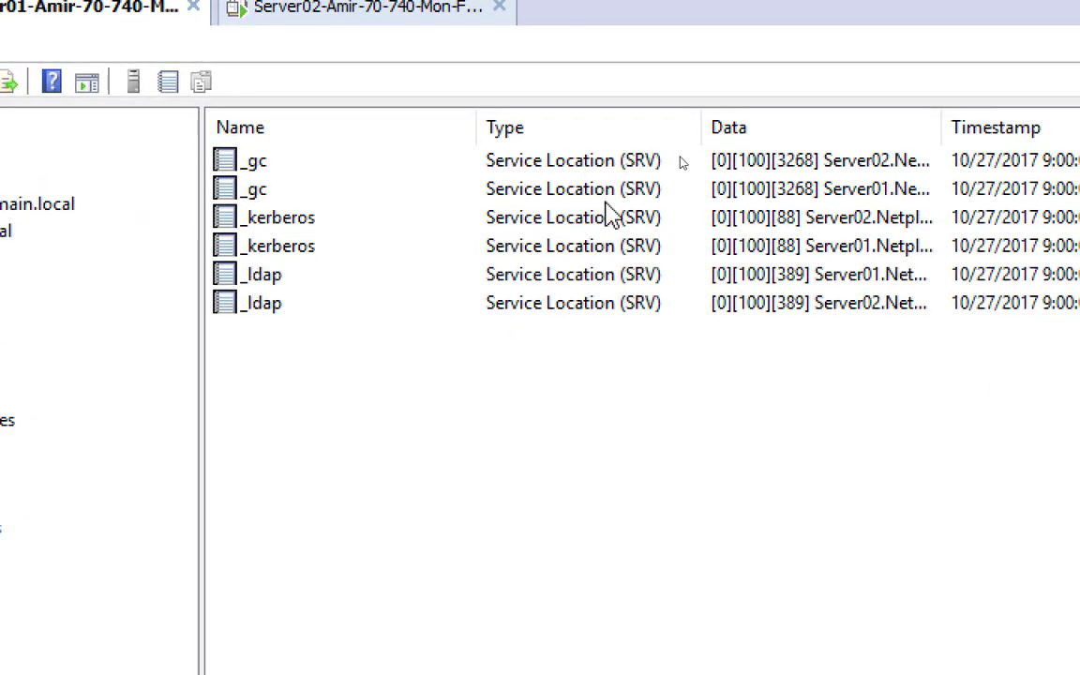
# Widen the Data column and check the _gc, _kerberos and _ldap records' target servers
pyautogui.moveTo(941, 128); pyautogui.dragTo(1029, 128)
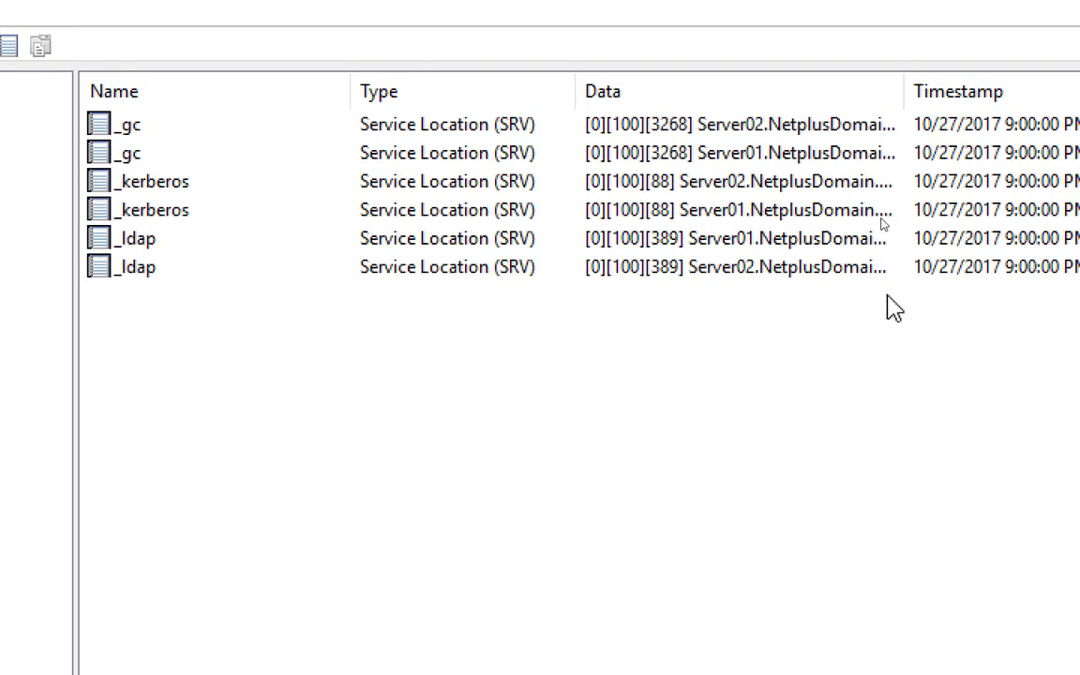
pyautogui.click(748, 131)
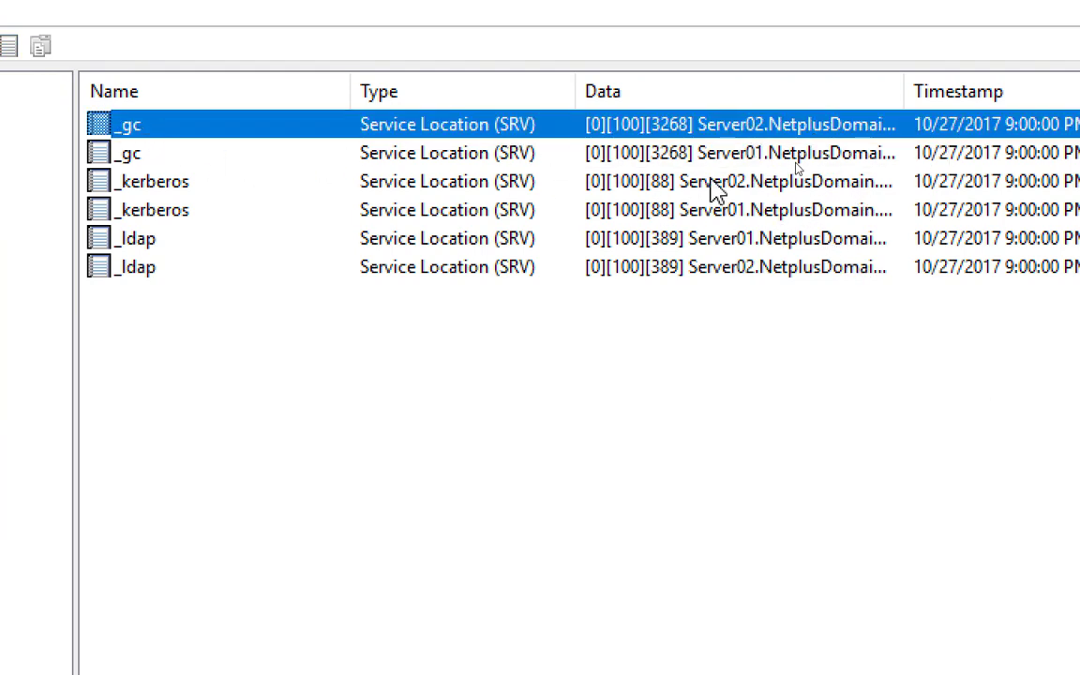
pyautogui.click(731, 184)
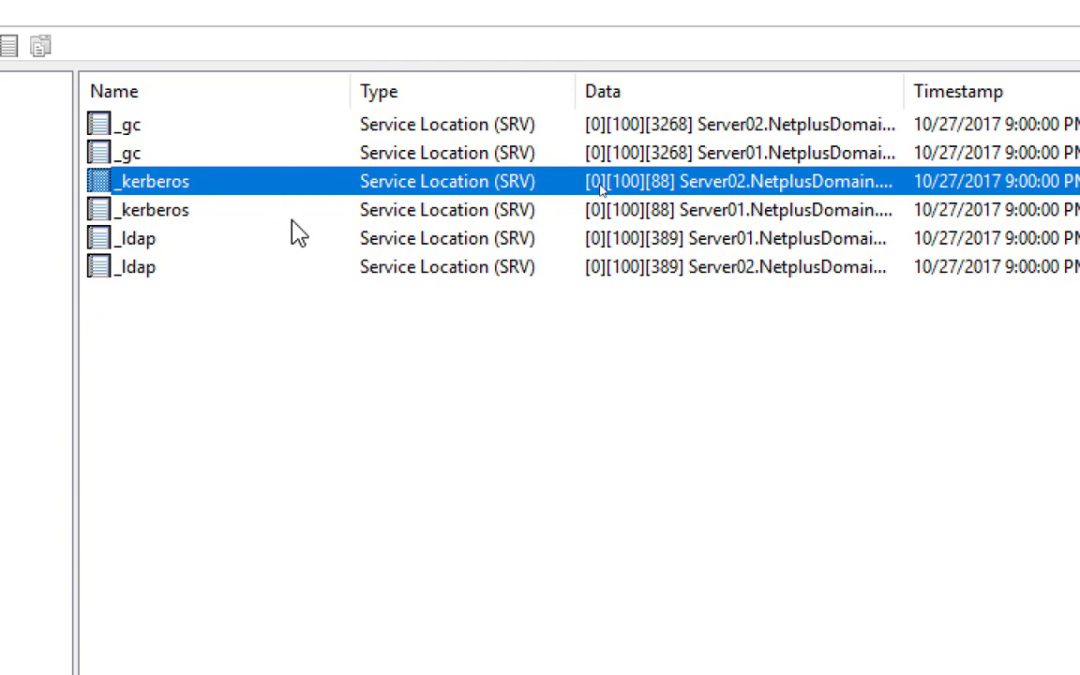
pyautogui.click(705, 242)
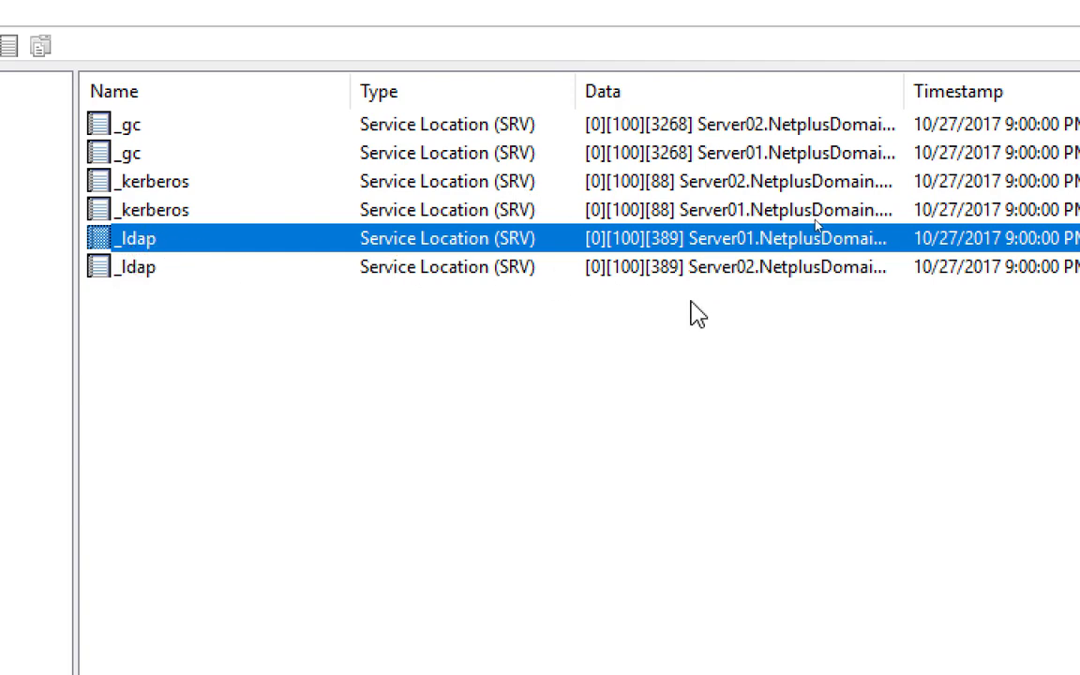
pyautogui.click(767, 270)
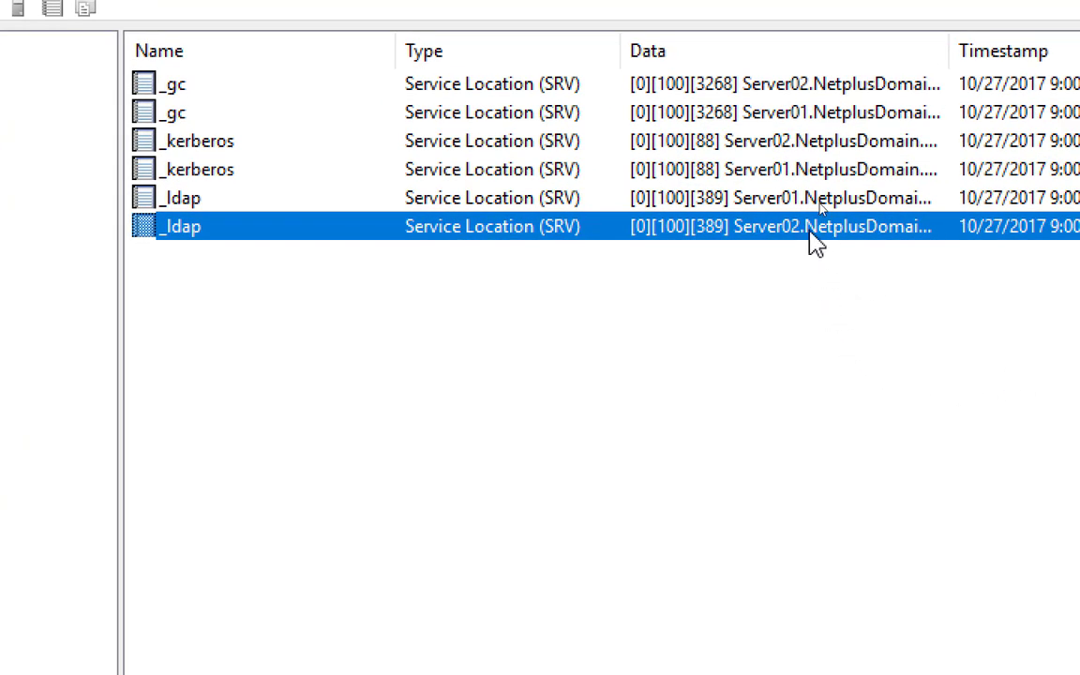
pyautogui.click(786, 90)
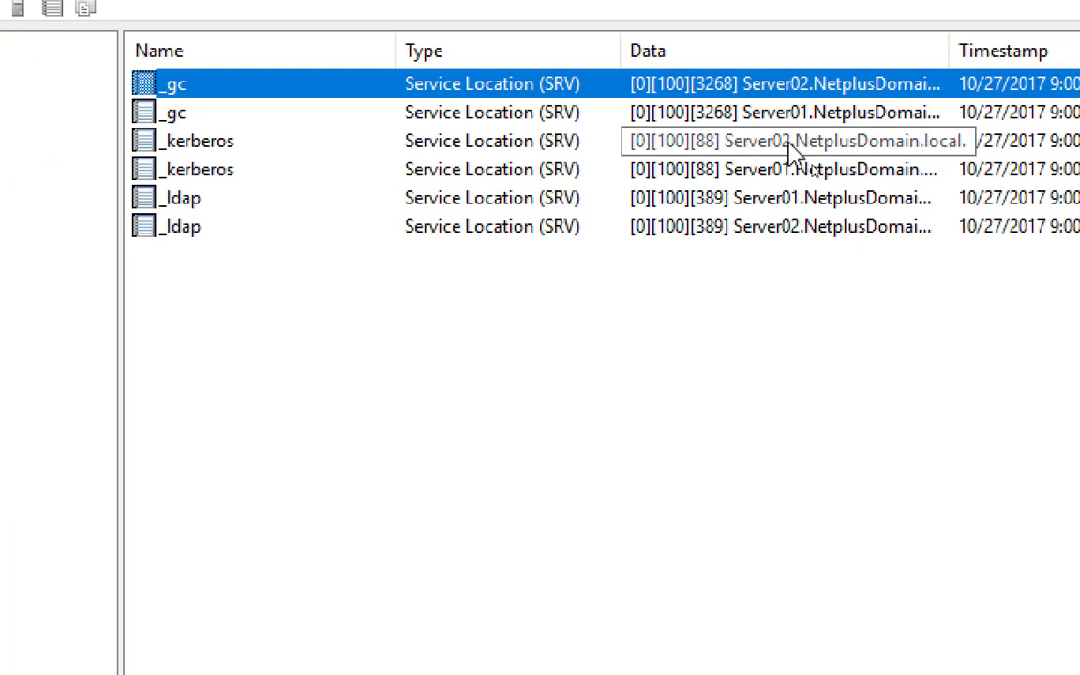
pyautogui.click(791, 145)
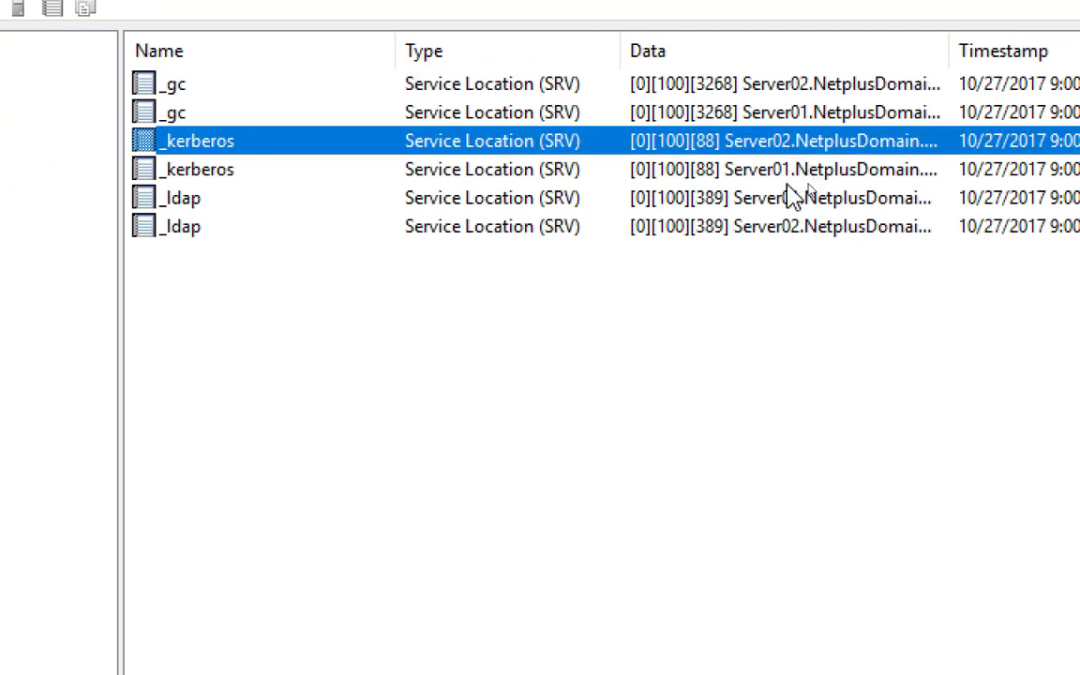
pyautogui.click(788, 94)
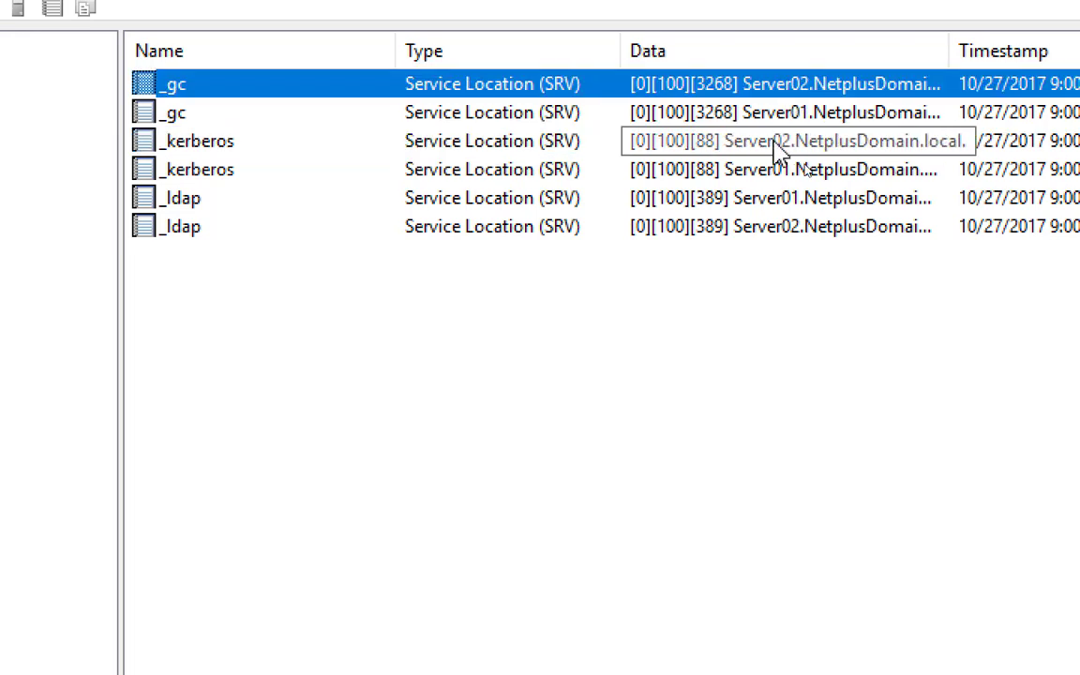
pyautogui.click(774, 142)
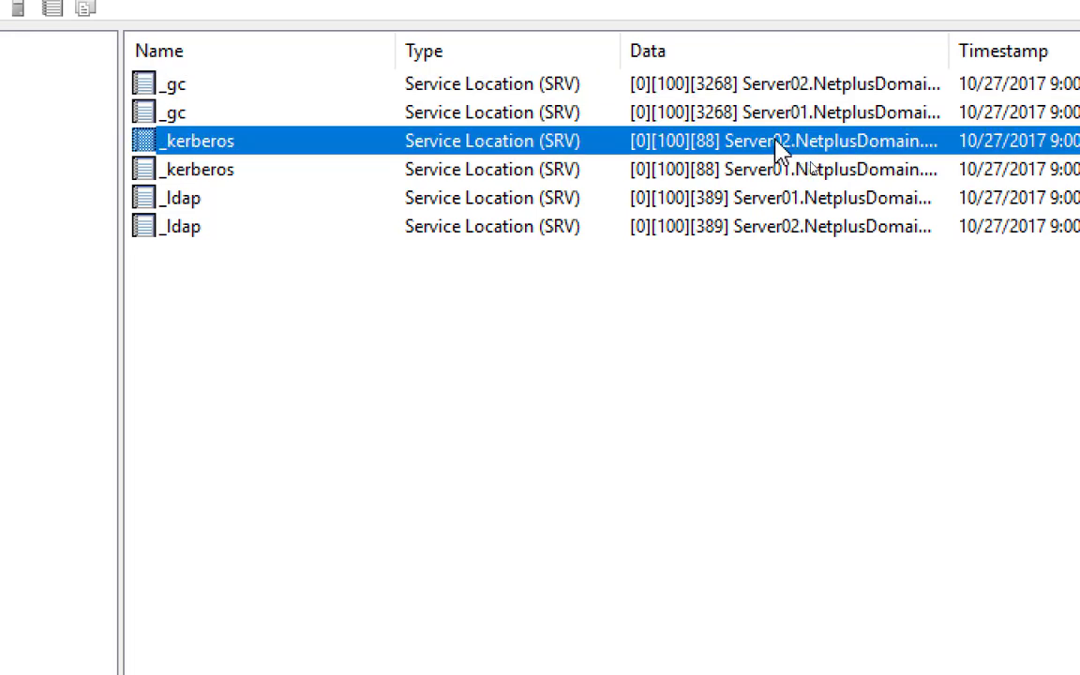
pyautogui.click(790, 231)
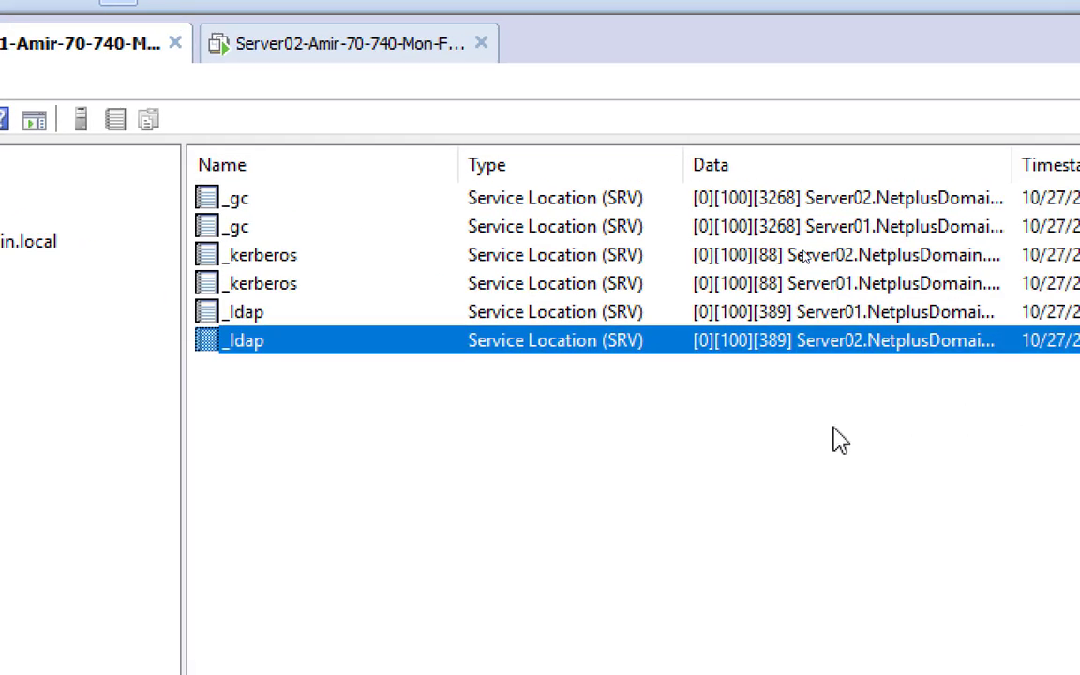
pyautogui.click(802, 199)
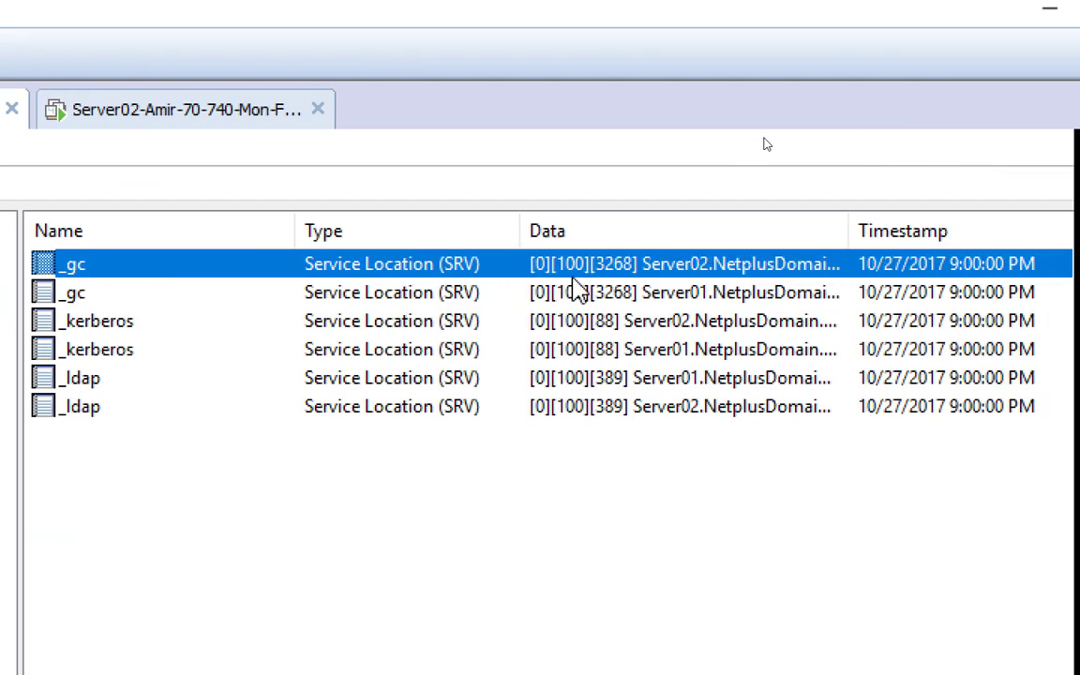
pyautogui.rightClick(619, 265)
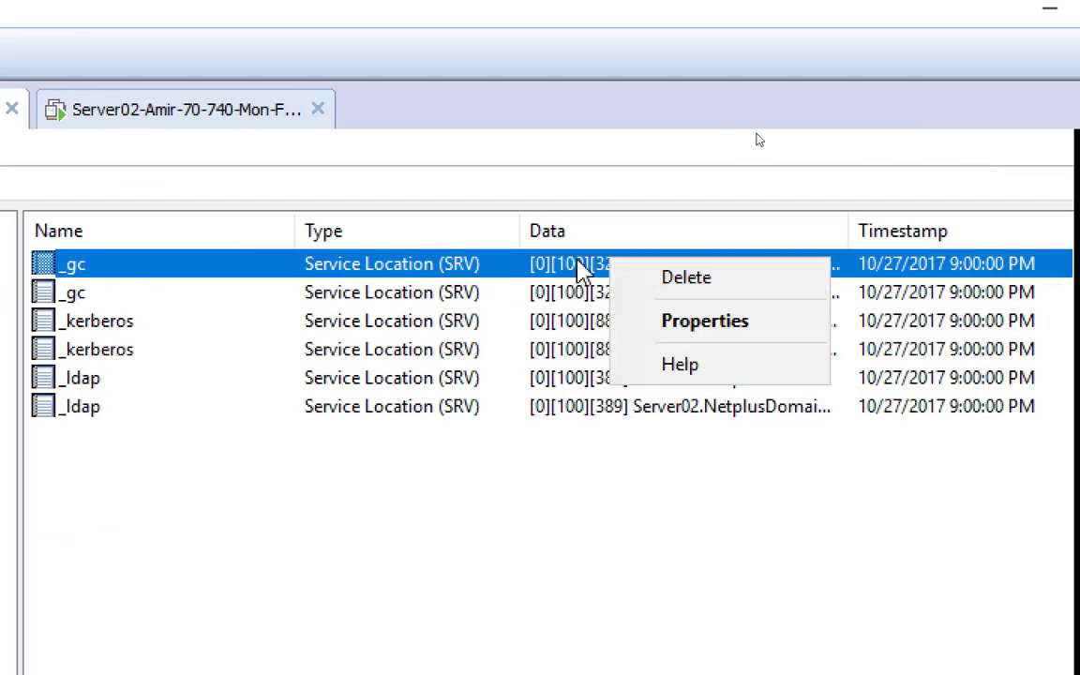
pyautogui.rightClick(579, 266)
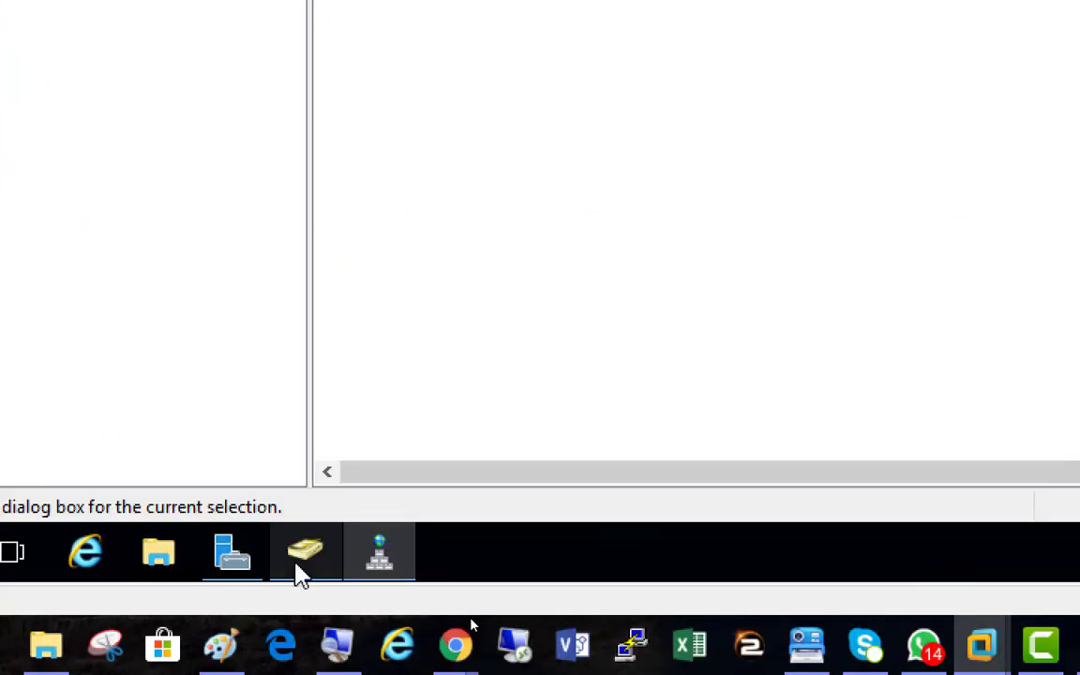
pyautogui.click(302, 563)
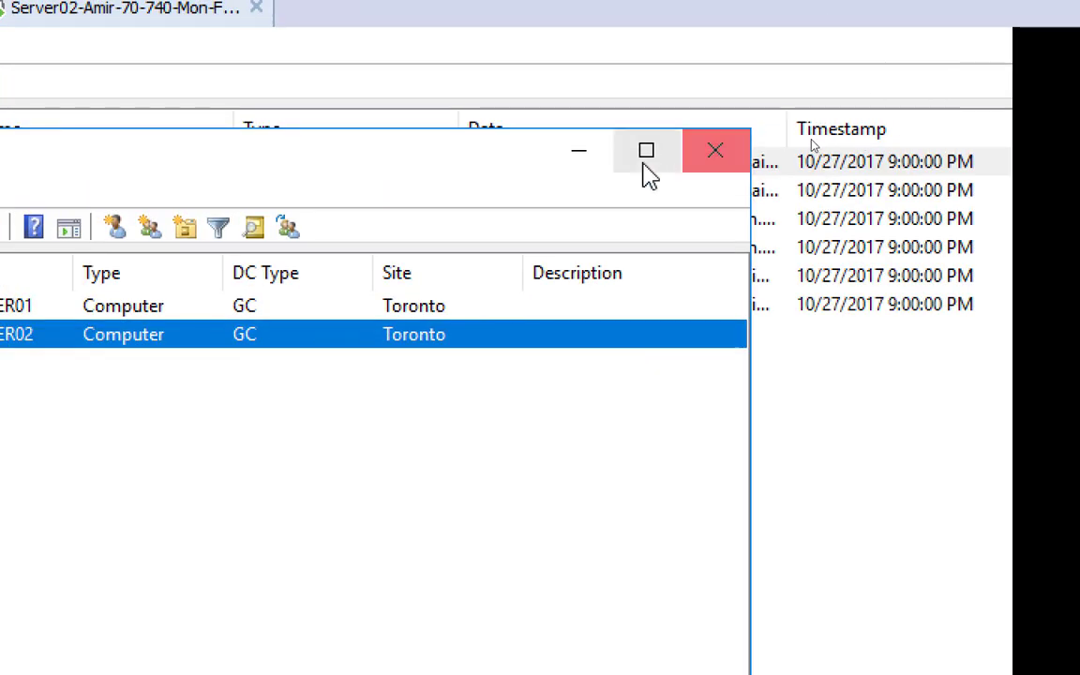
pyautogui.click(579, 152)
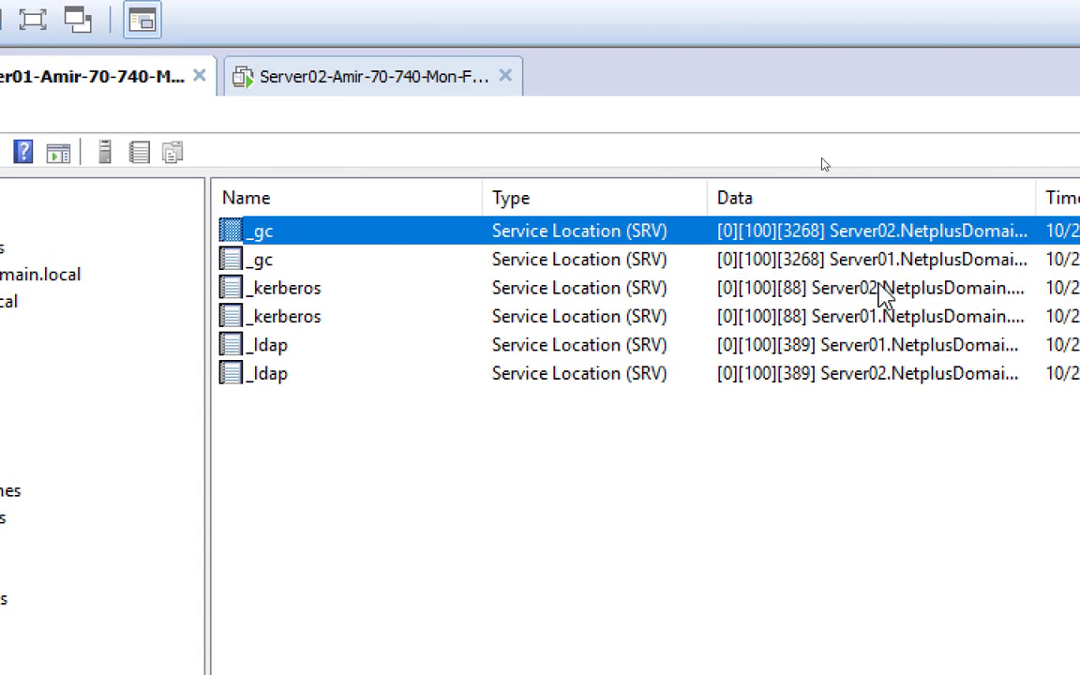
pyautogui.rightClick(851, 240)
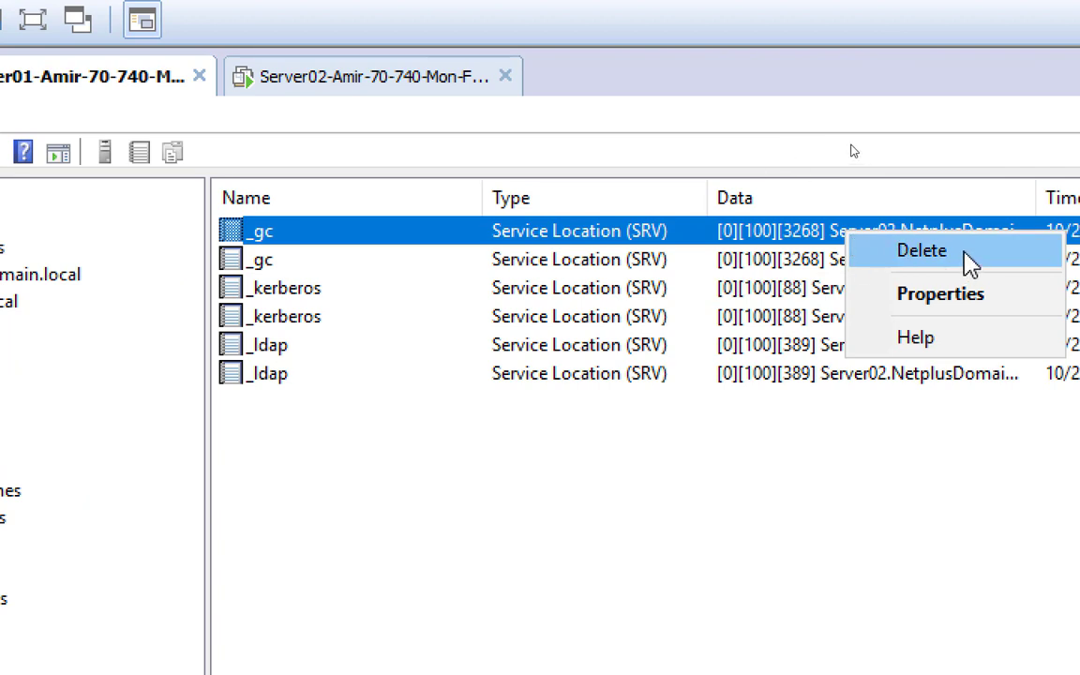
pyautogui.click(793, 482)
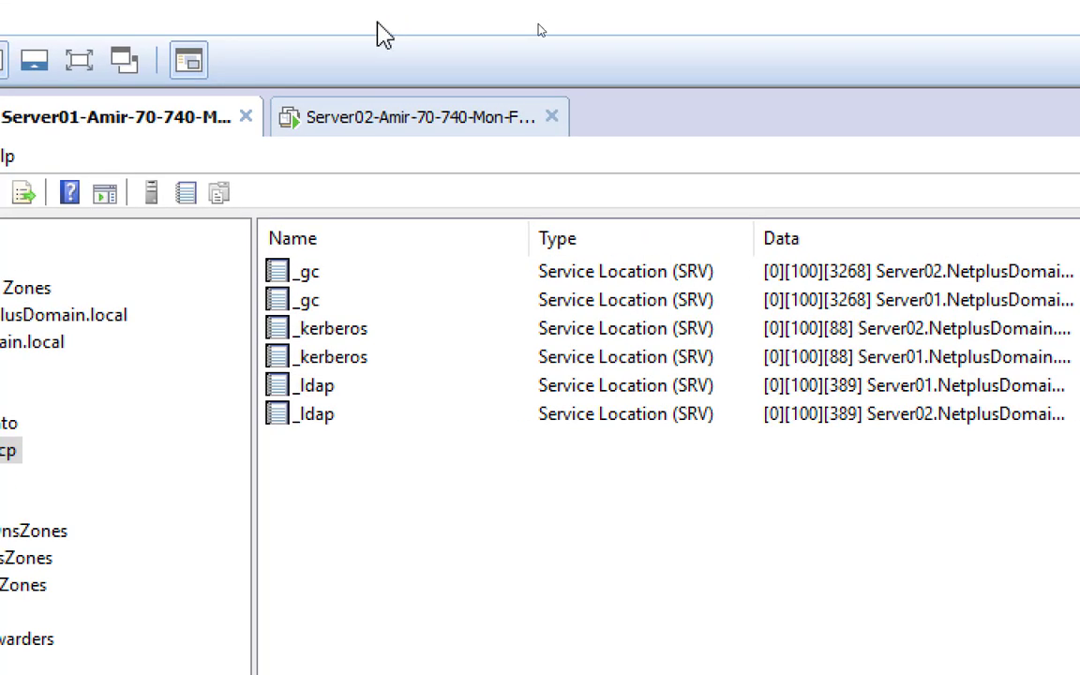
# Go back to Server02's AD DS Configuration Wizard on the Credentials page
pyautogui.click(388, 124)
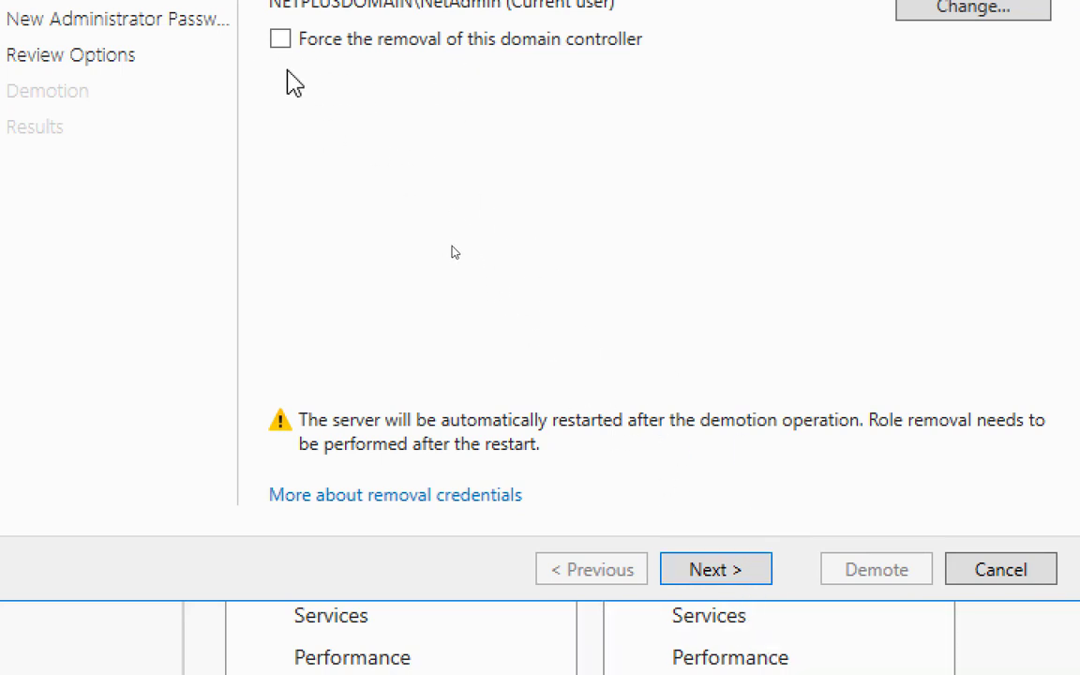
# Continue past Credentials, with forced removal left off, to the Warnings page
pyautogui.click(722, 574)
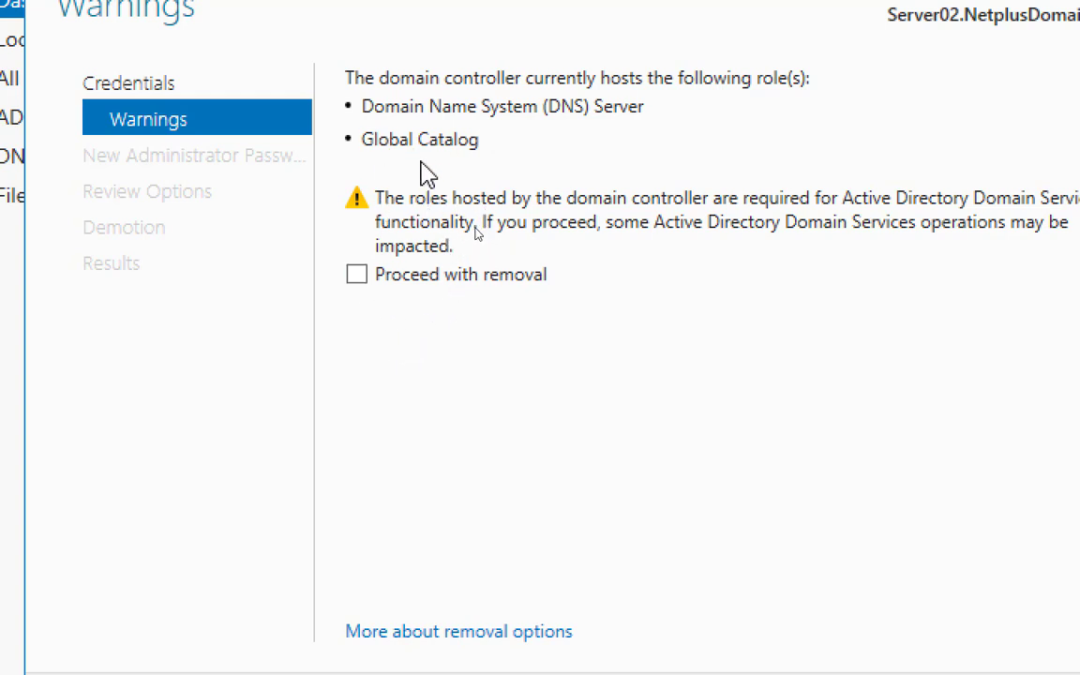
# Confirm removal despite the hosted roles and advance to the New Administrator Password page
pyautogui.click(357, 279)
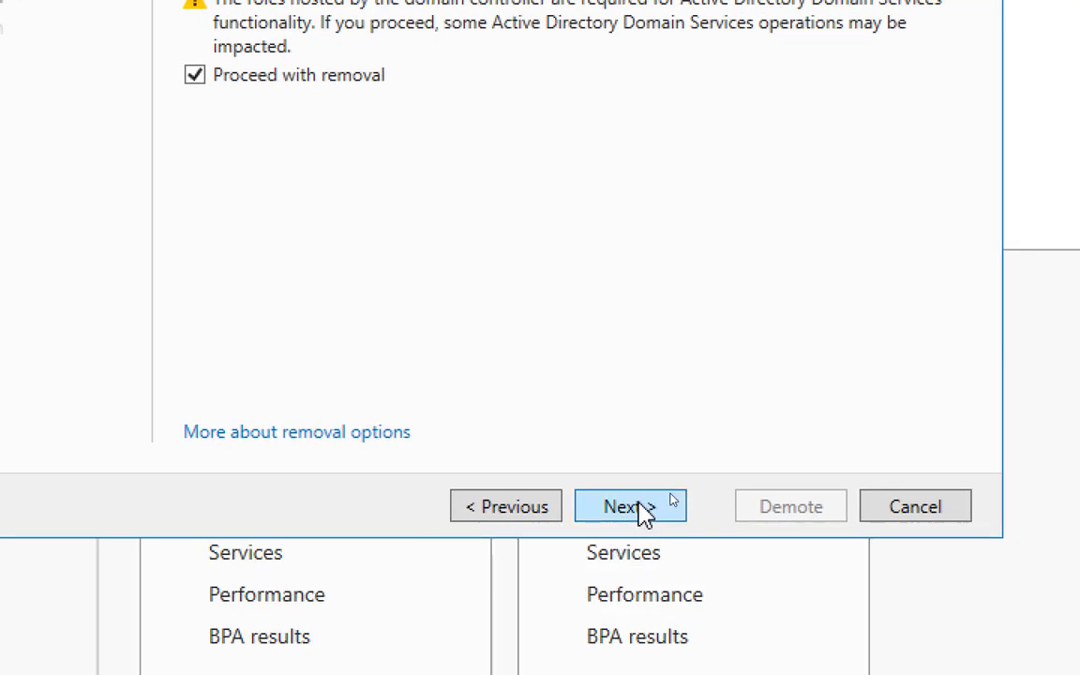
pyautogui.click(637, 504)
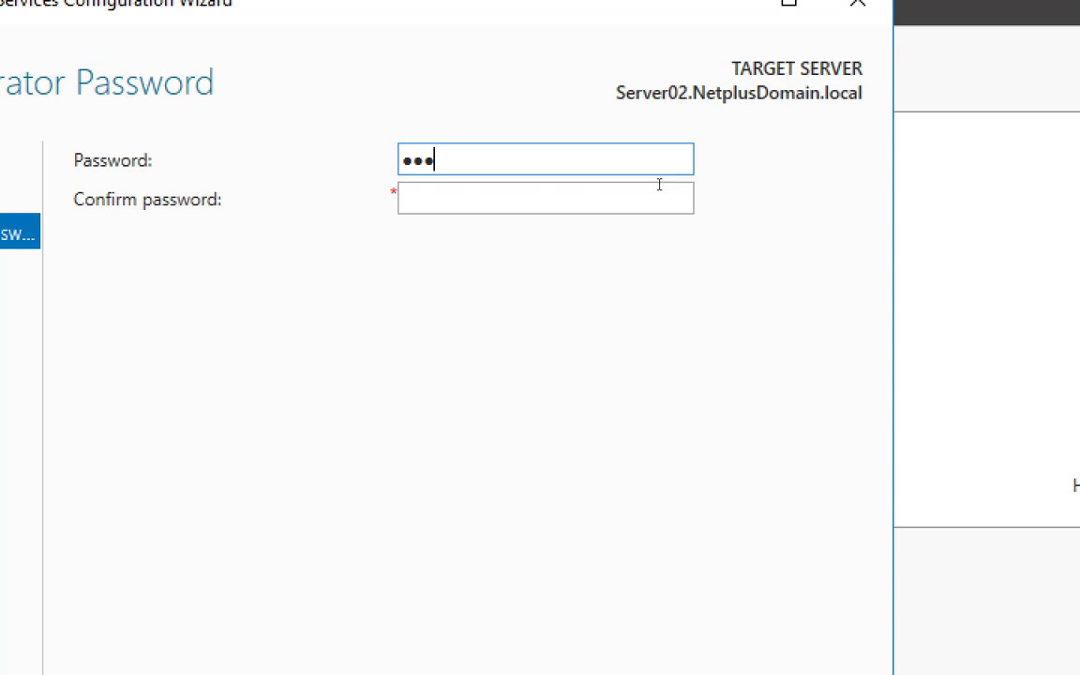
# Enter the new local administrator password and continue to the Review Options page
pyautogui.write('1')
pyautogui.press('Tab')
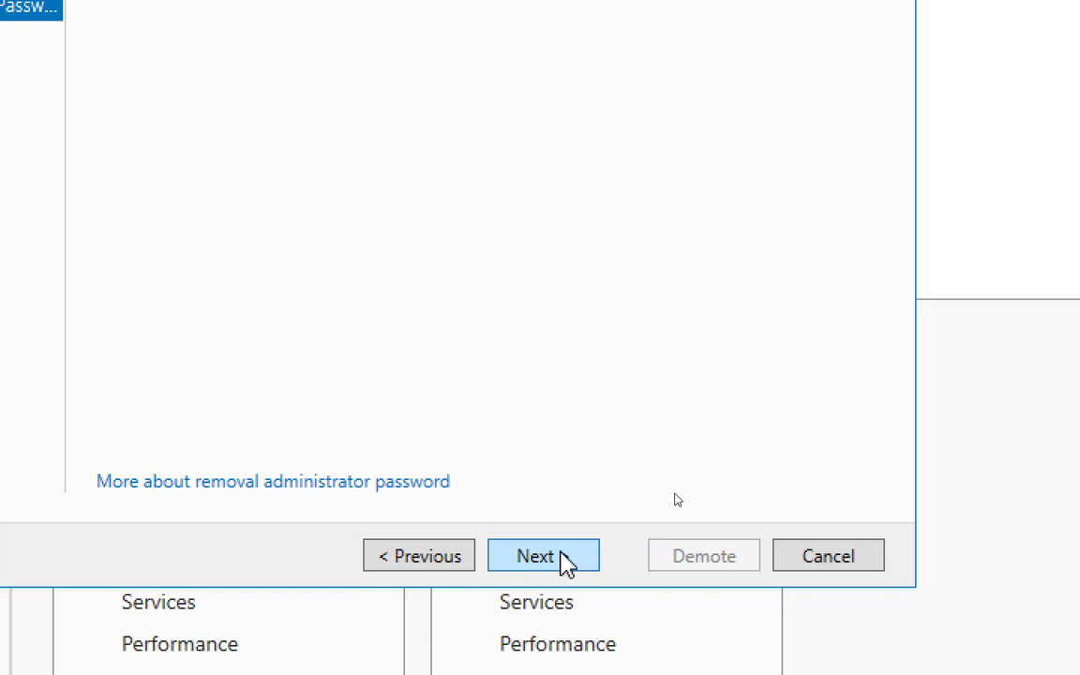
pyautogui.click(531, 634)
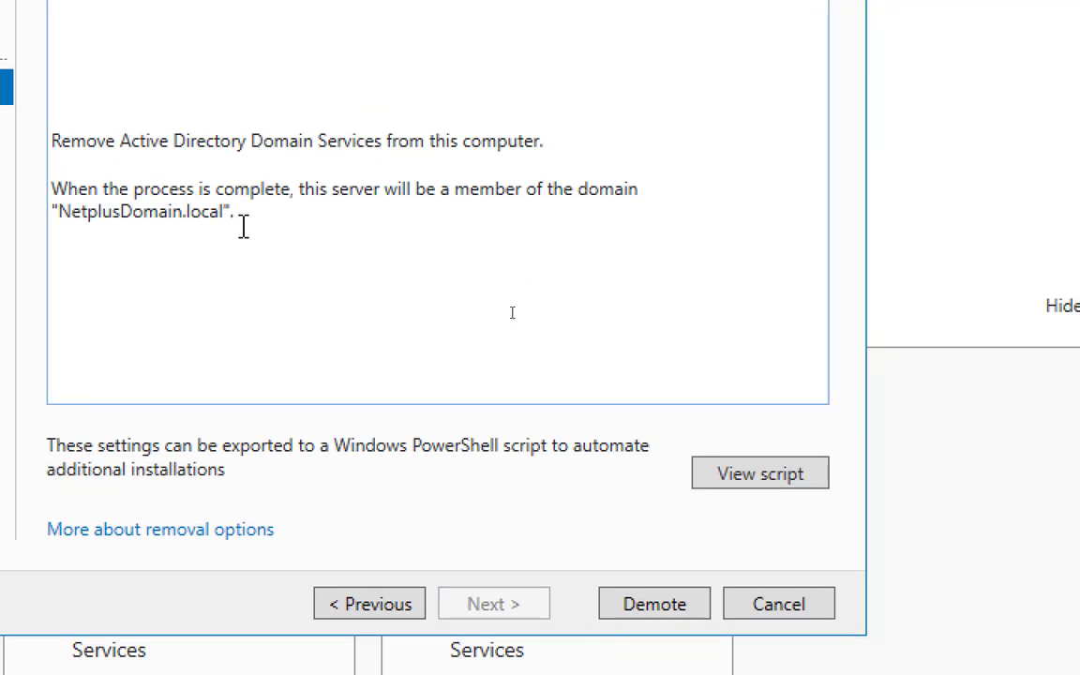
pyautogui.click(758, 477)
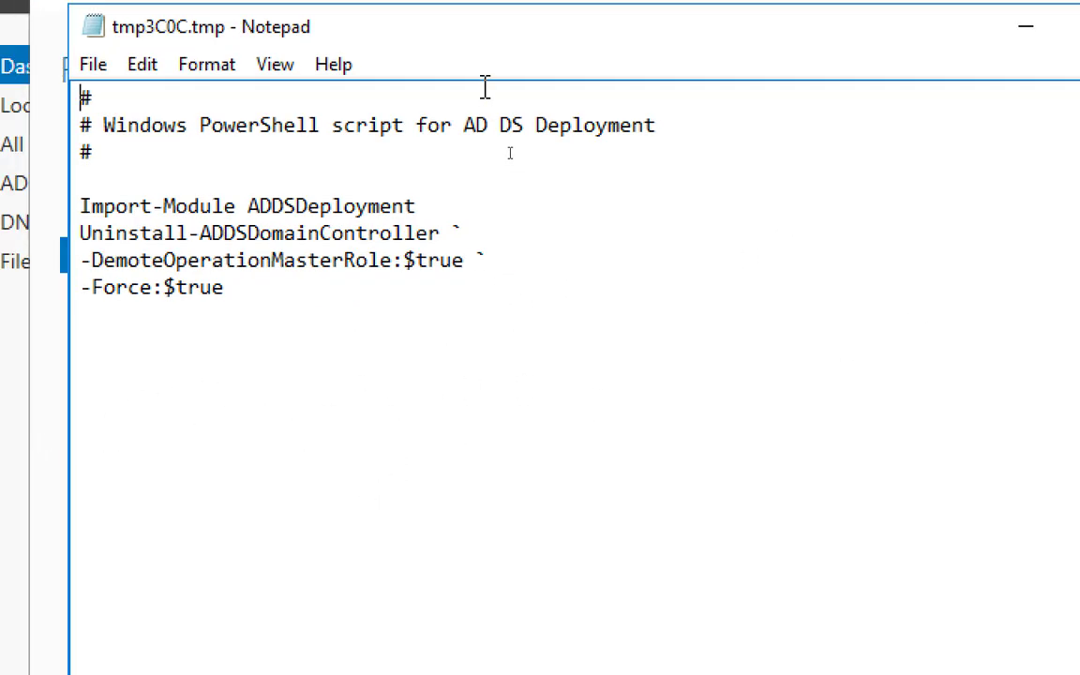
pyautogui.click(925, 58)
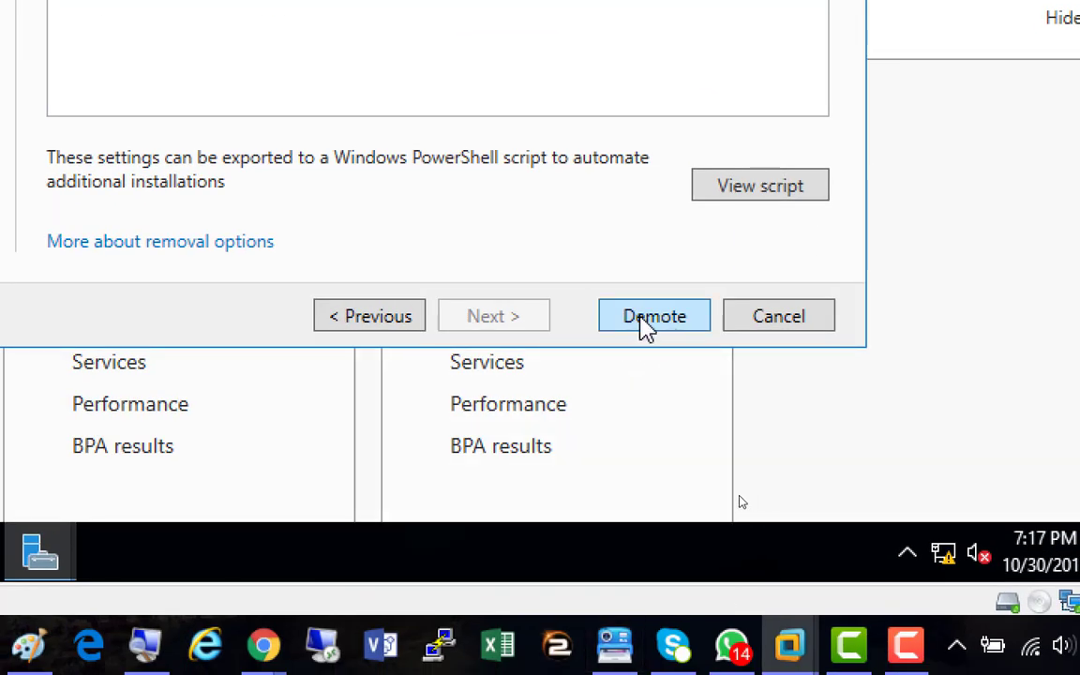
# Start SERVER02's demotion, then switch to Server01 to watch its _tcp SRV records
pyautogui.click(647, 317)
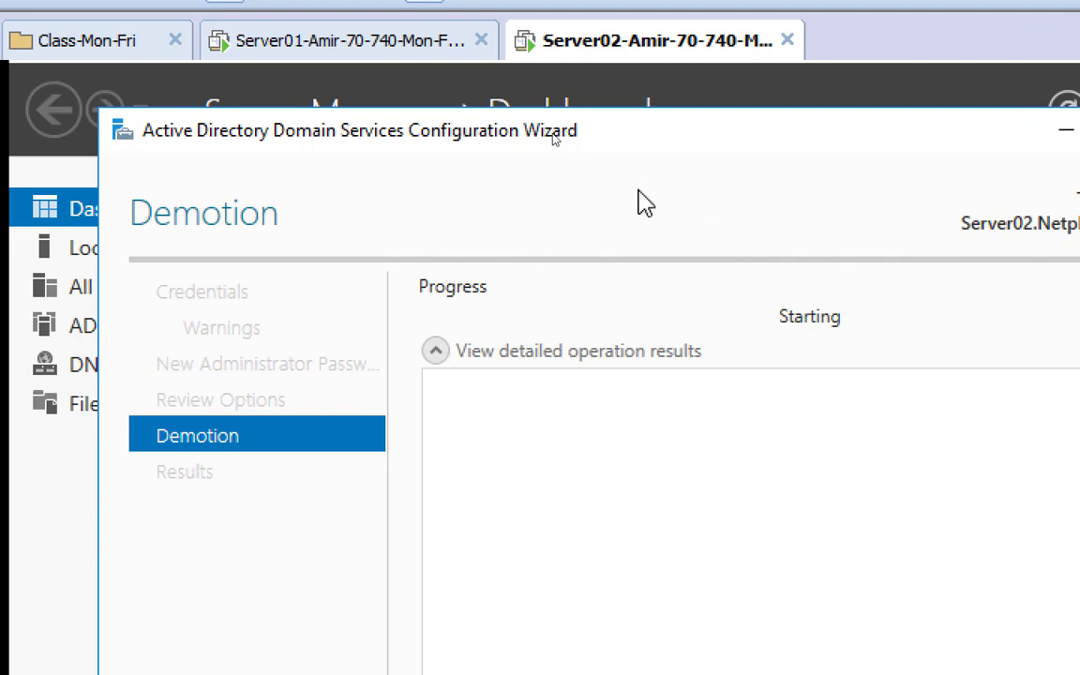
pyautogui.click(330, 72)
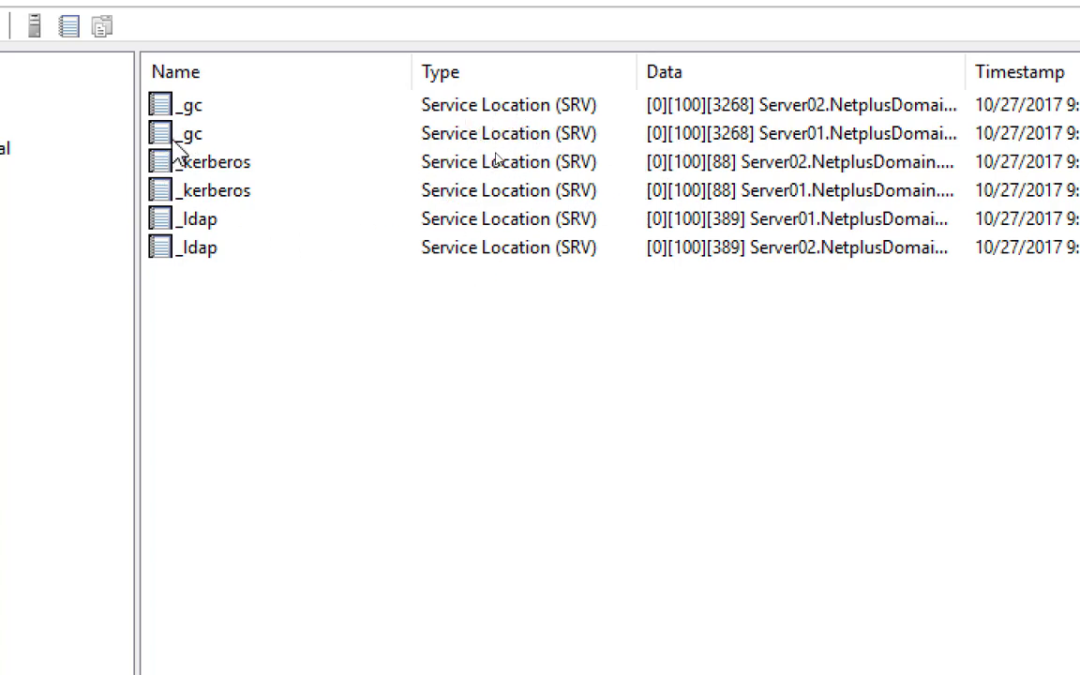
# Check Server02's demotion progress, then refresh Server01's DNS records so Server02's entries clear
pyautogui.click(532, 108)
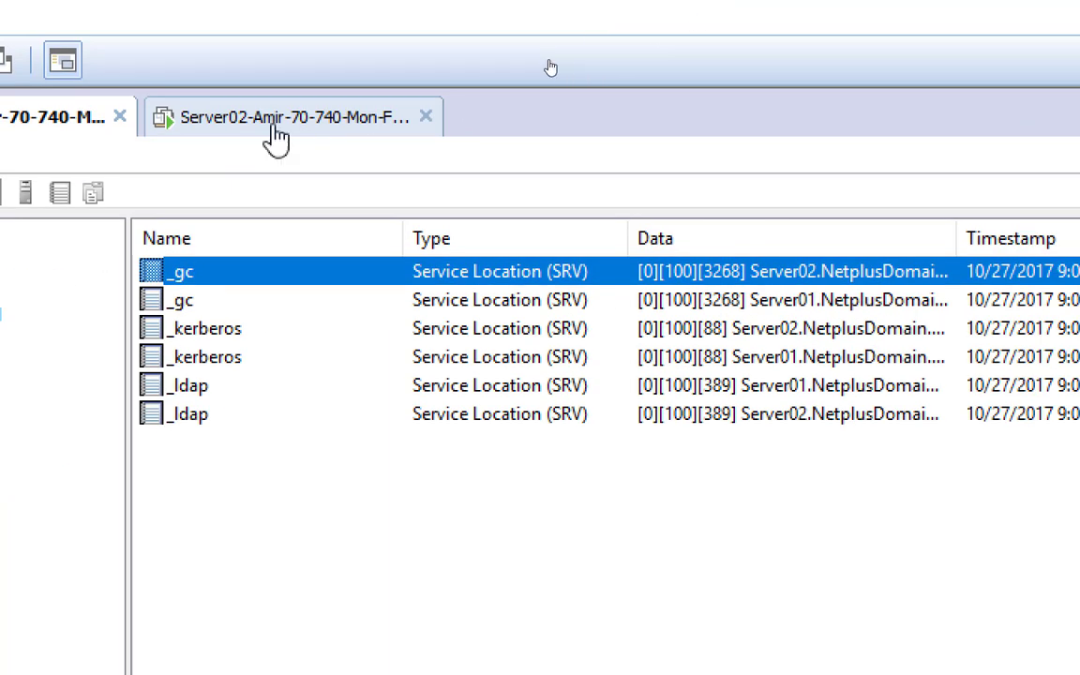
pyautogui.click(273, 140)
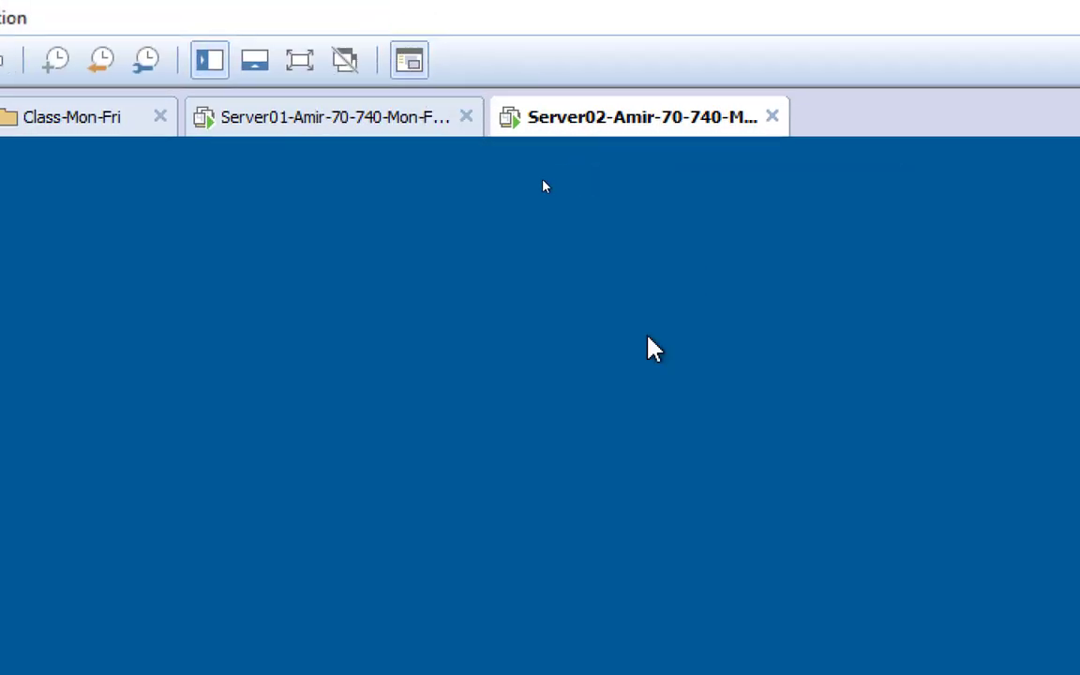
pyautogui.click(290, 129)
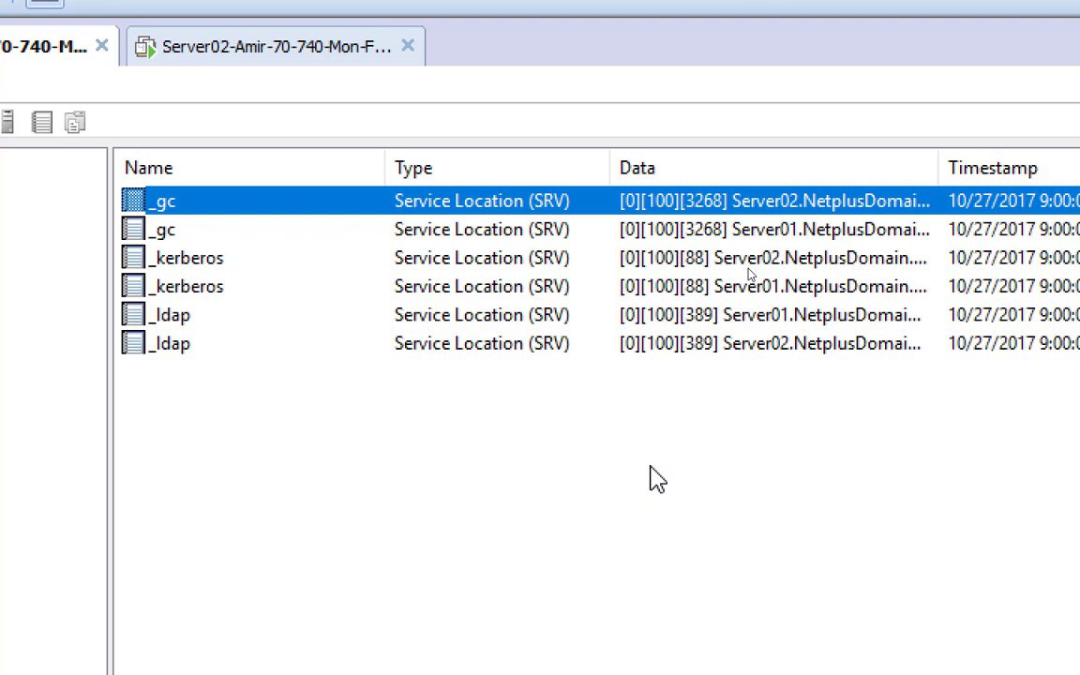
pyautogui.click(547, 485)
pyautogui.press('F5')
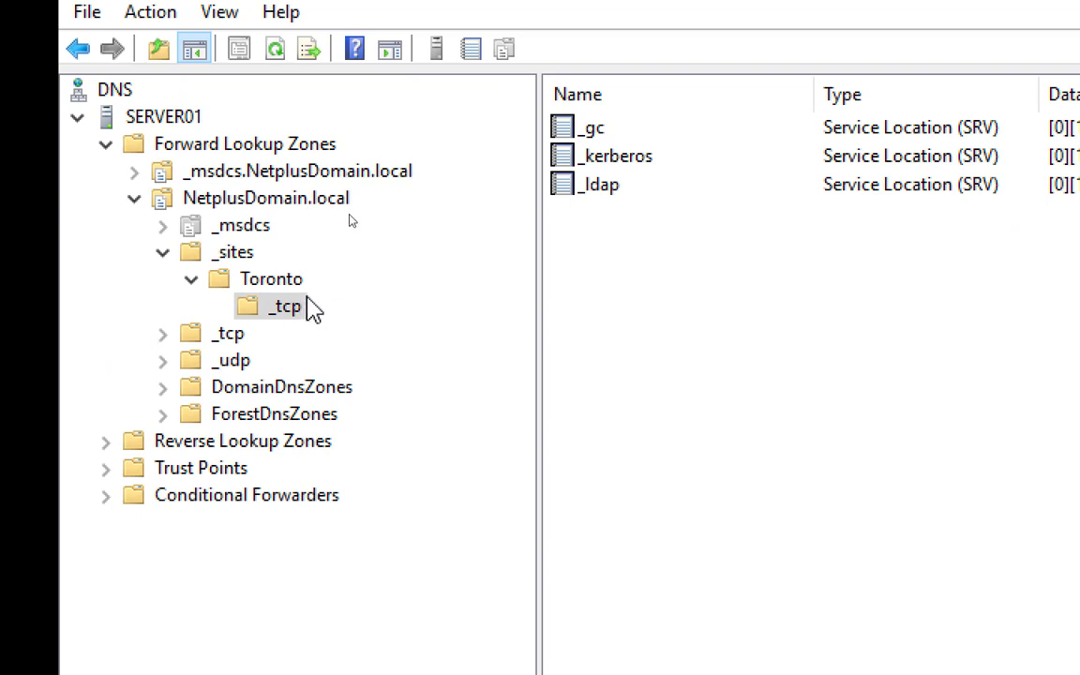
# Collapse _sites and review the _tcp and _udp SRV records, now pointing only to Server01
pyautogui.click(162, 253)
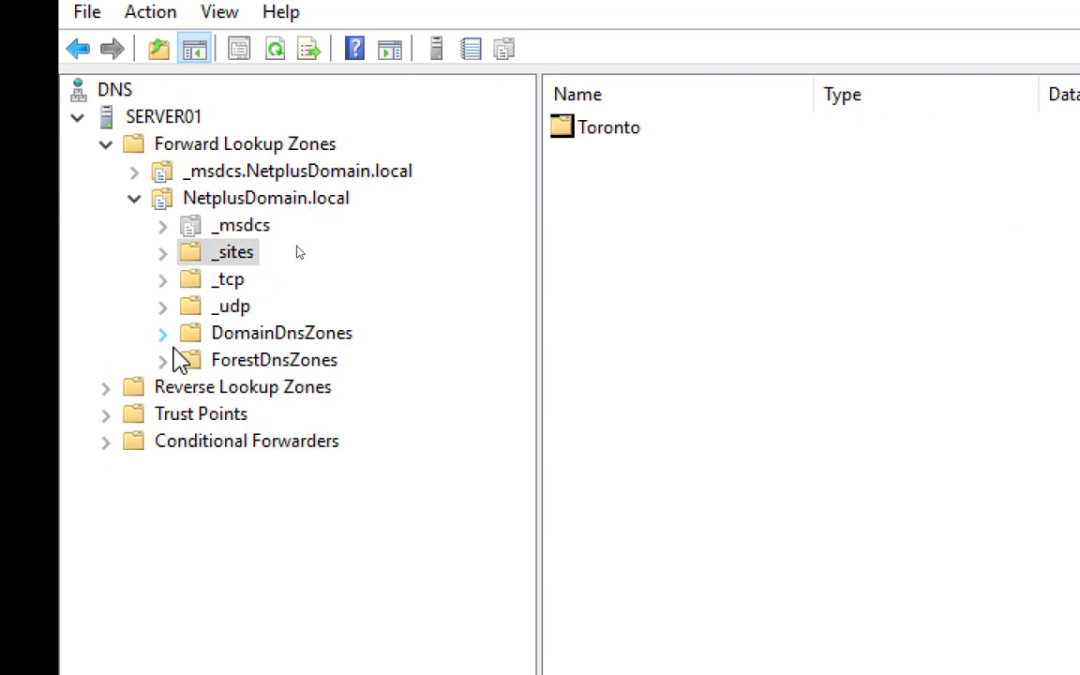
pyautogui.click(229, 281)
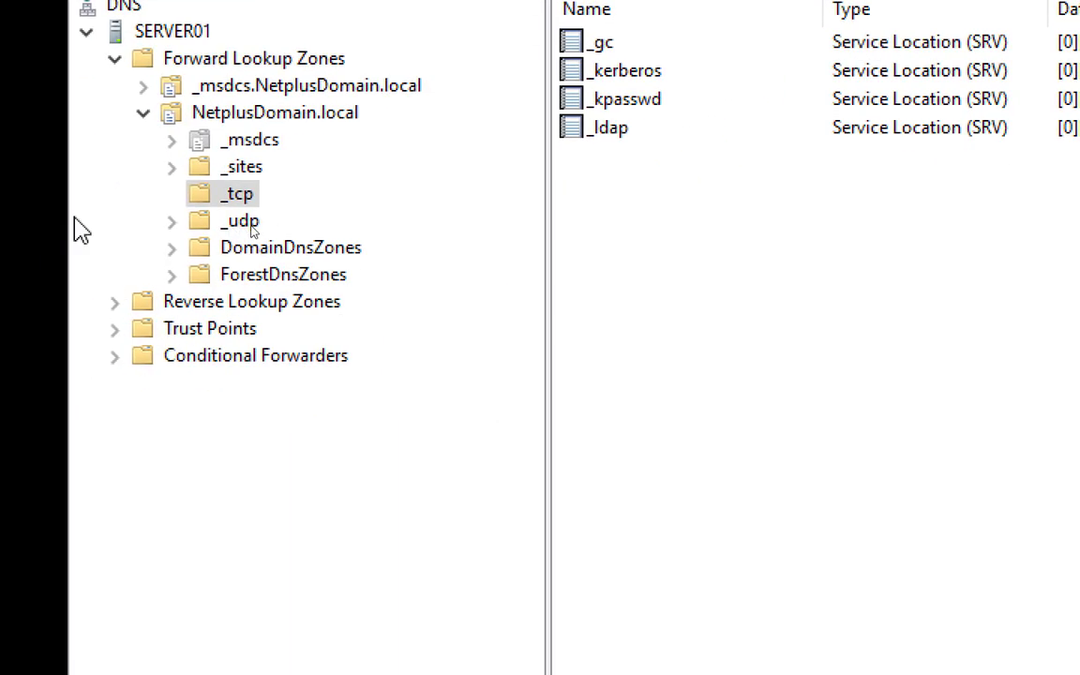
pyautogui.click(246, 225)
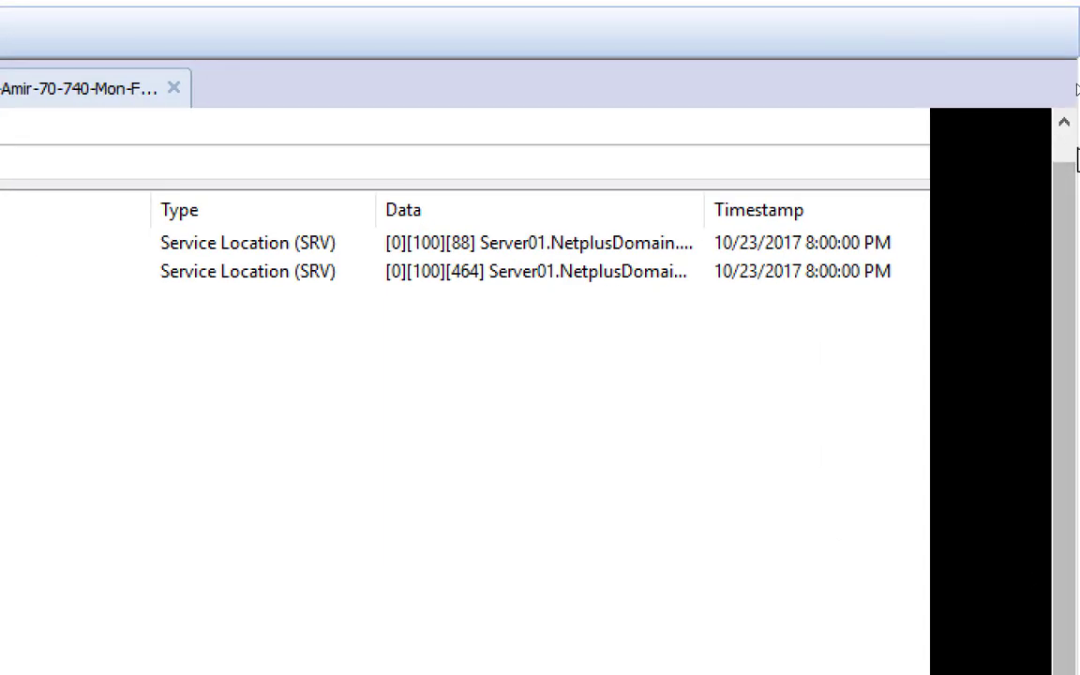
pyautogui.scroll(1, 1072, 137)
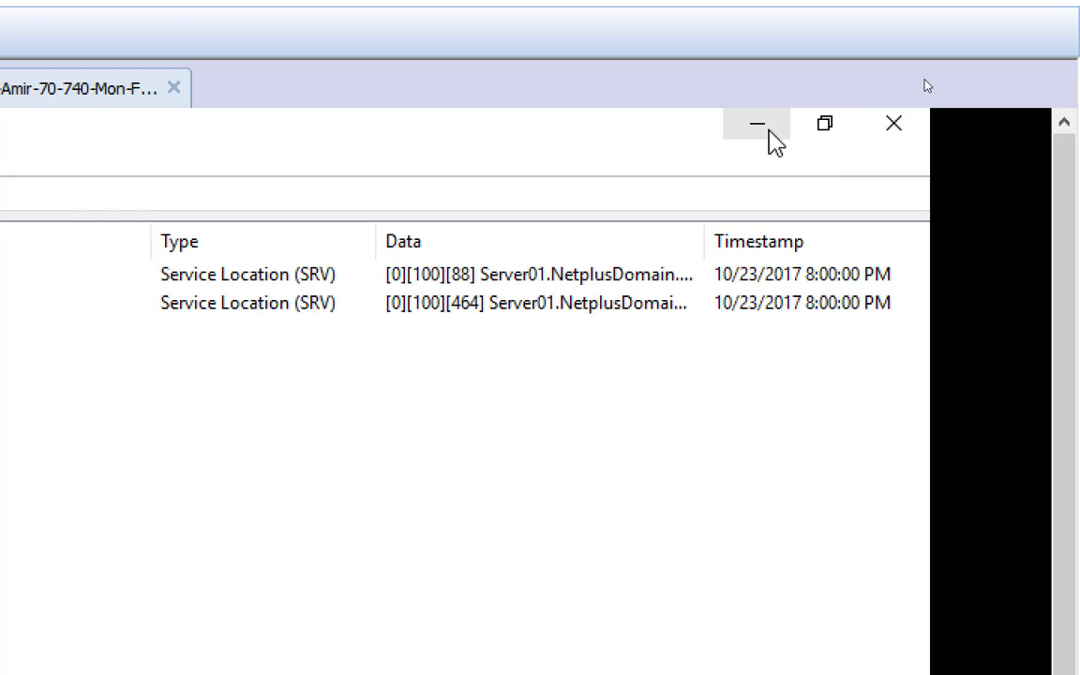
# Refresh NetplusDomain.local in ADUC and confirm SERVER02 moved from Domain Controllers to Computers
pyautogui.click(765, 133)
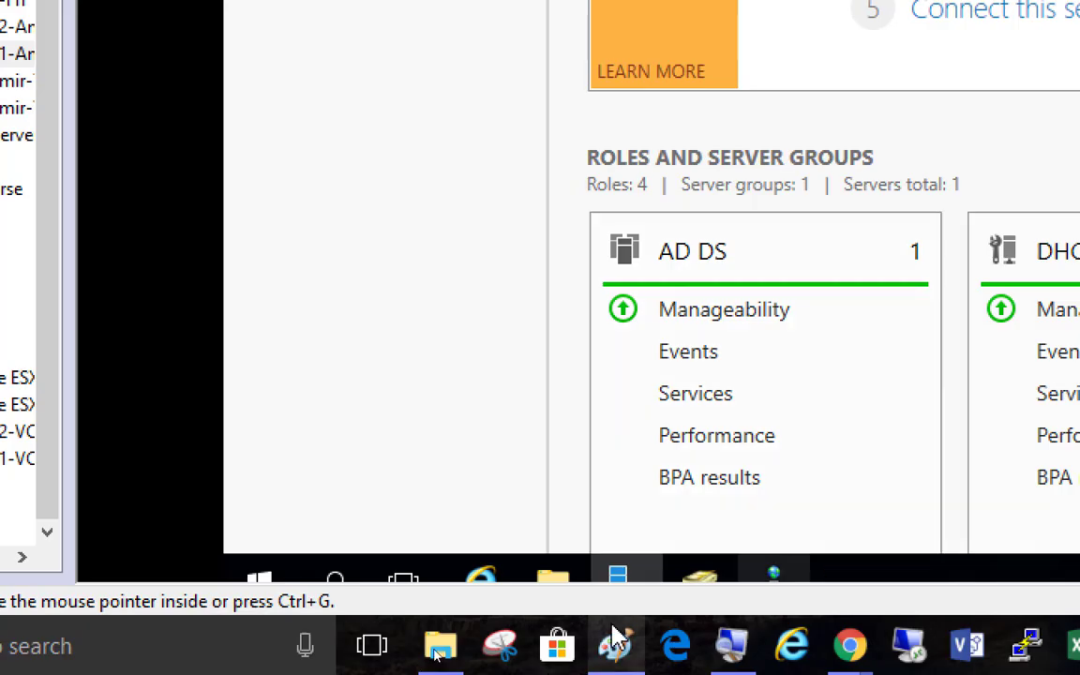
pyautogui.moveTo(703, 587)
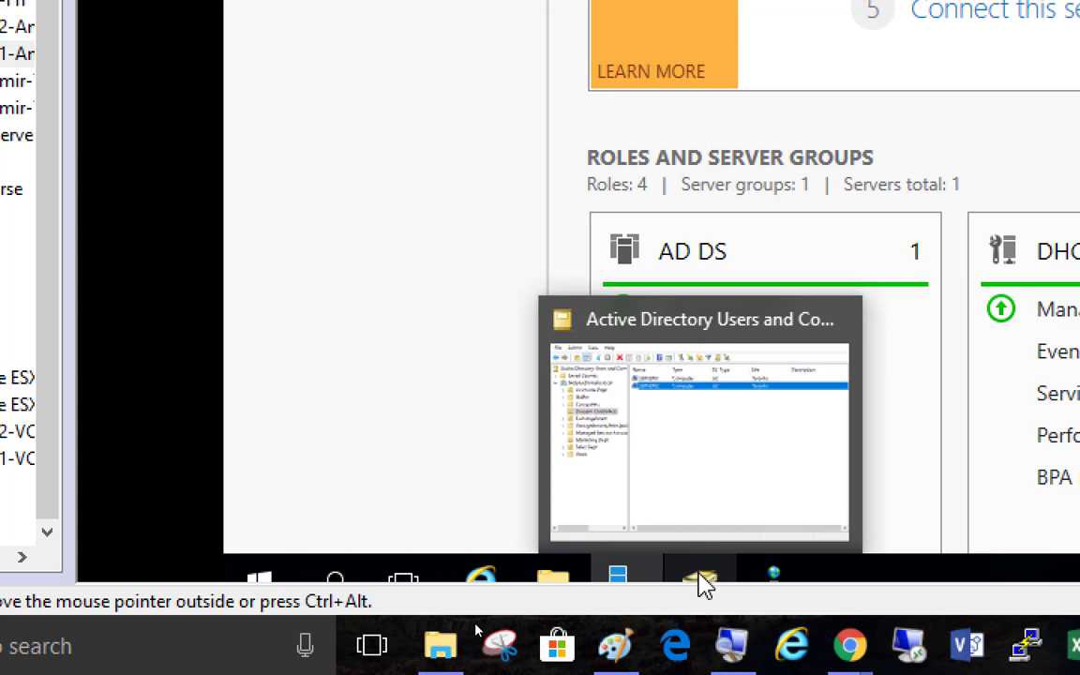
pyautogui.click(703, 586)
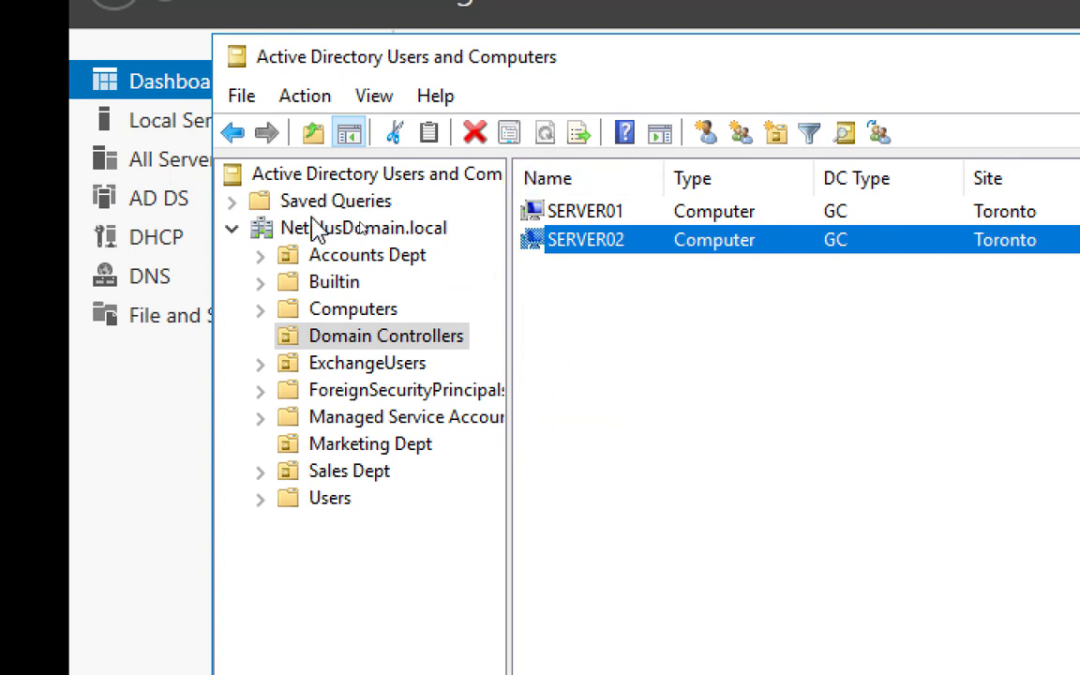
pyautogui.click(371, 236)
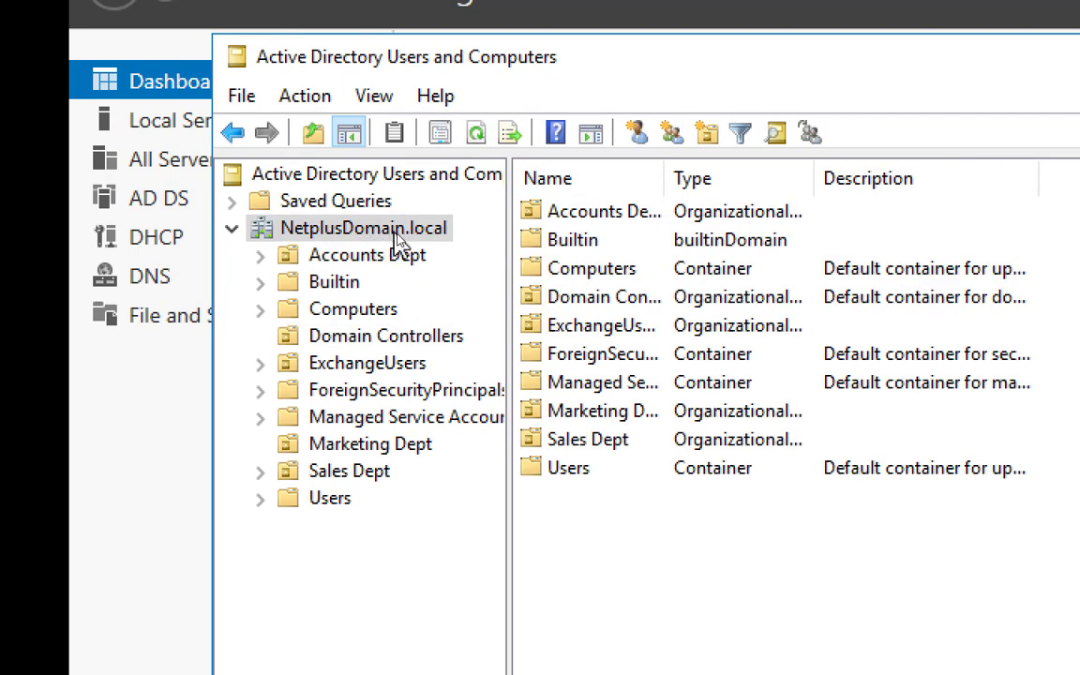
pyautogui.click(479, 134)
pyautogui.click(385, 336)
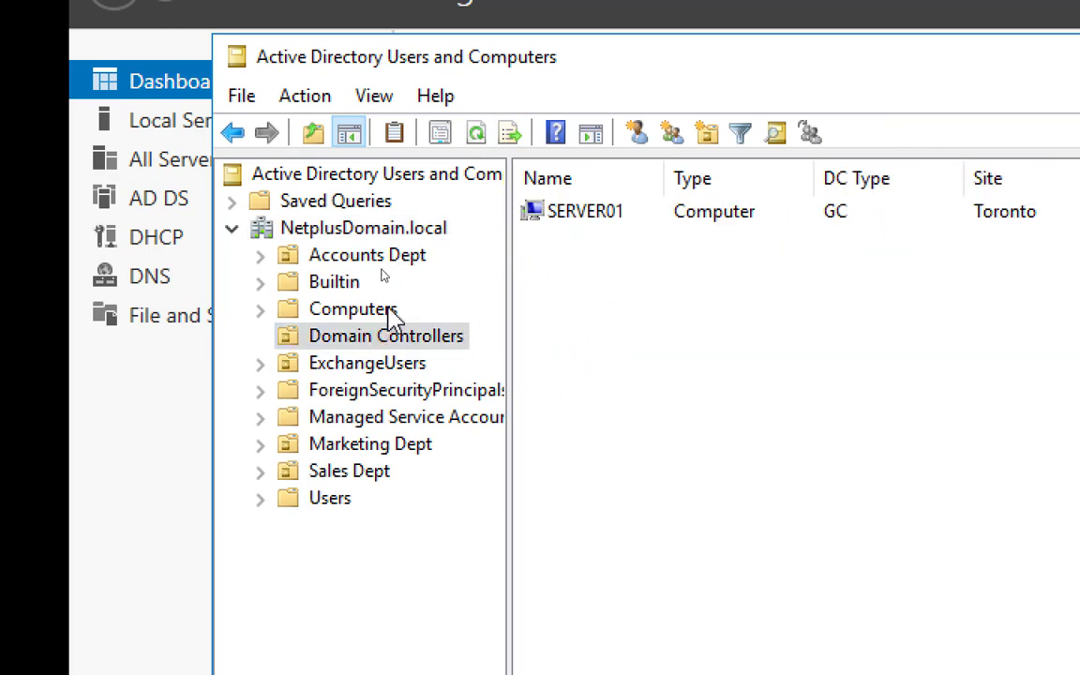
pyautogui.click(357, 309)
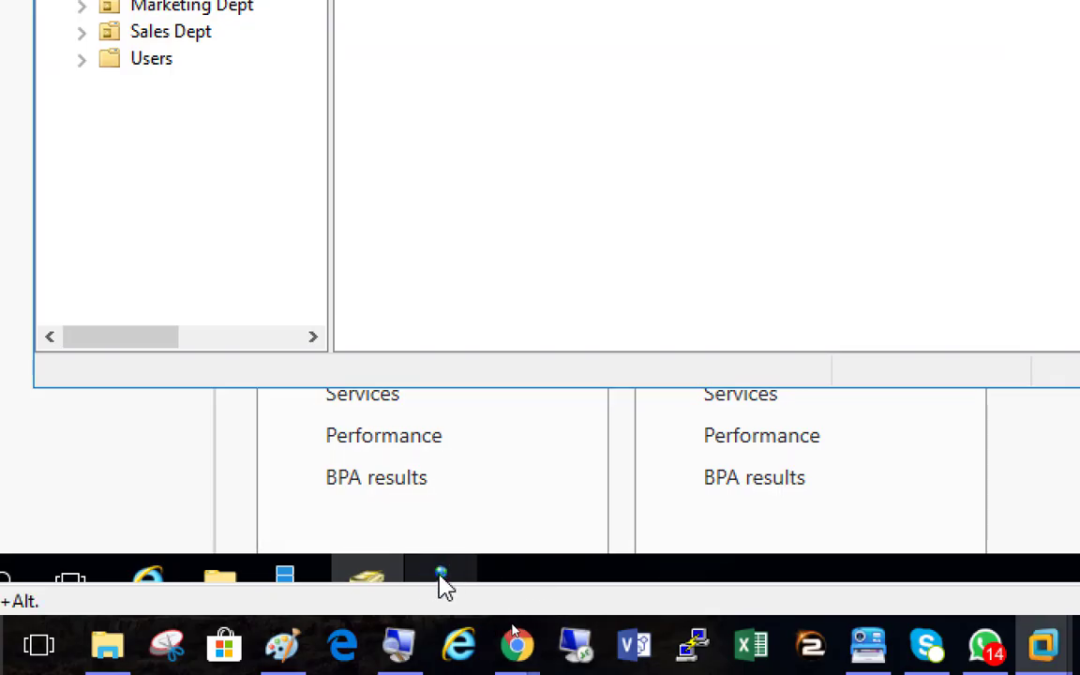
pyautogui.moveTo(444, 587)
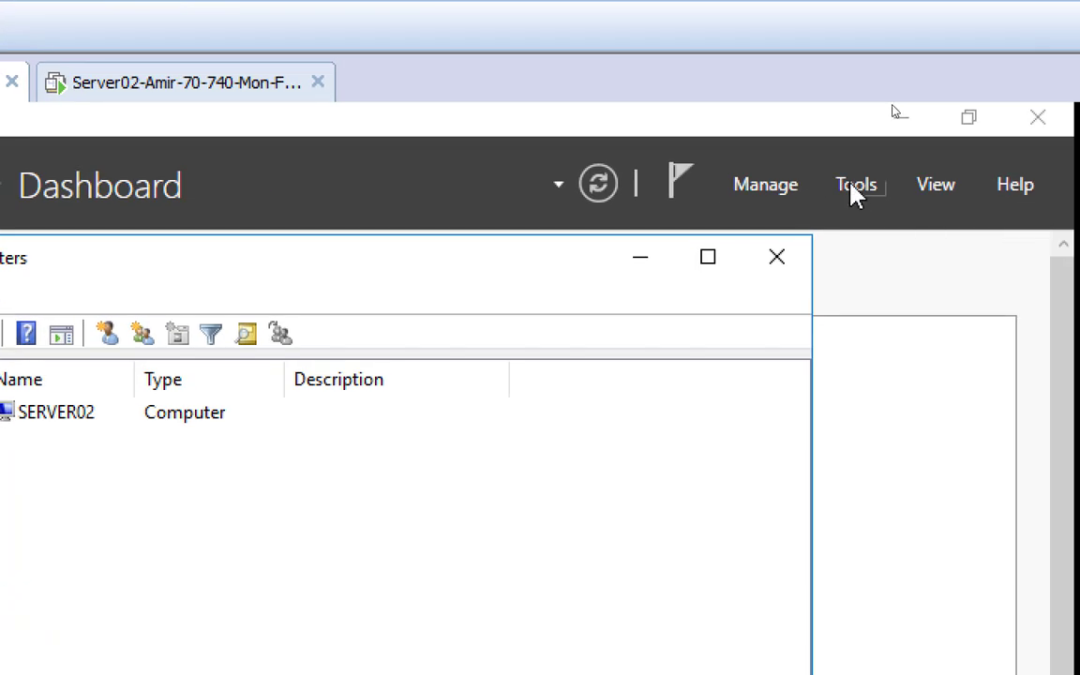
# Launch Active Directory Sites and Services and expand the Toronto site
pyautogui.click(1062, 222)
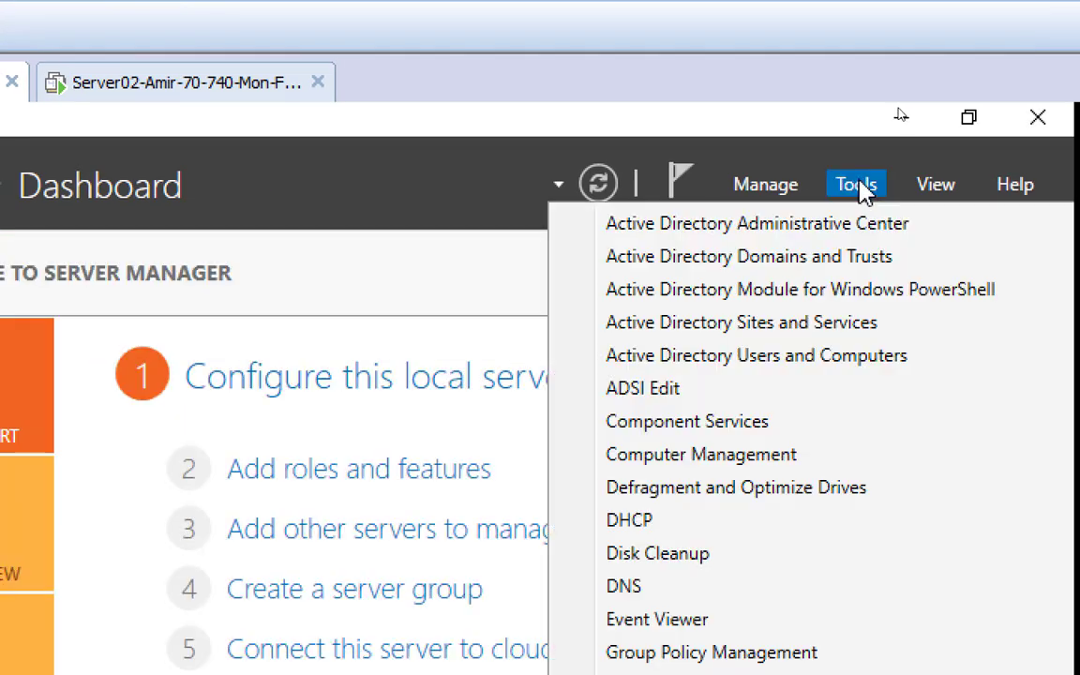
pyautogui.click(808, 330)
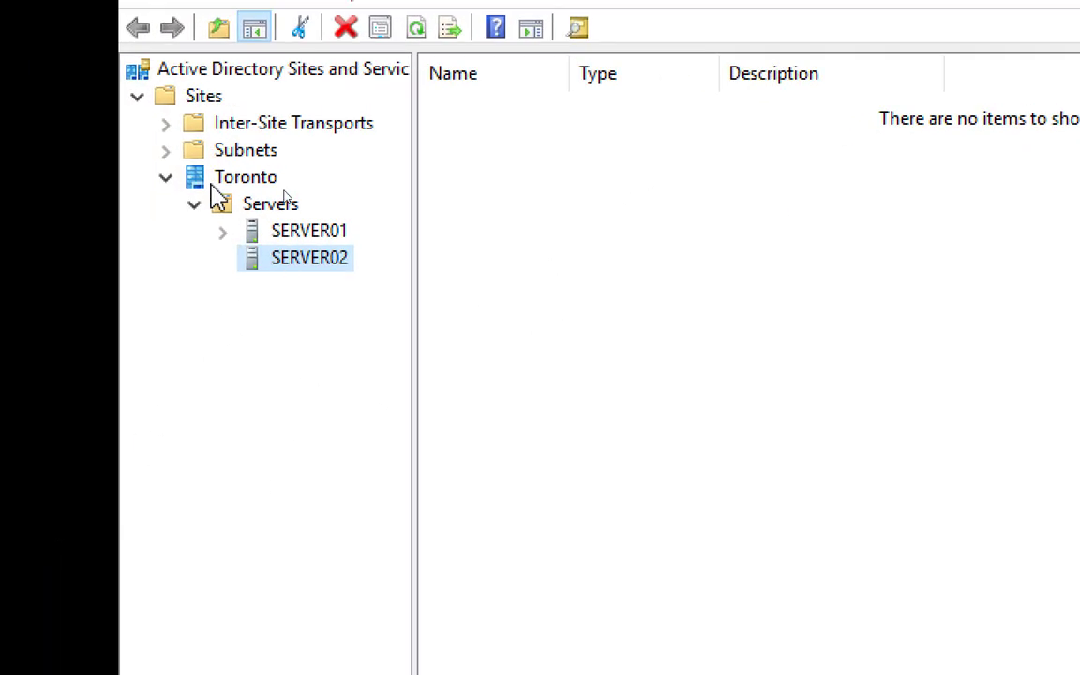
pyautogui.click(253, 178)
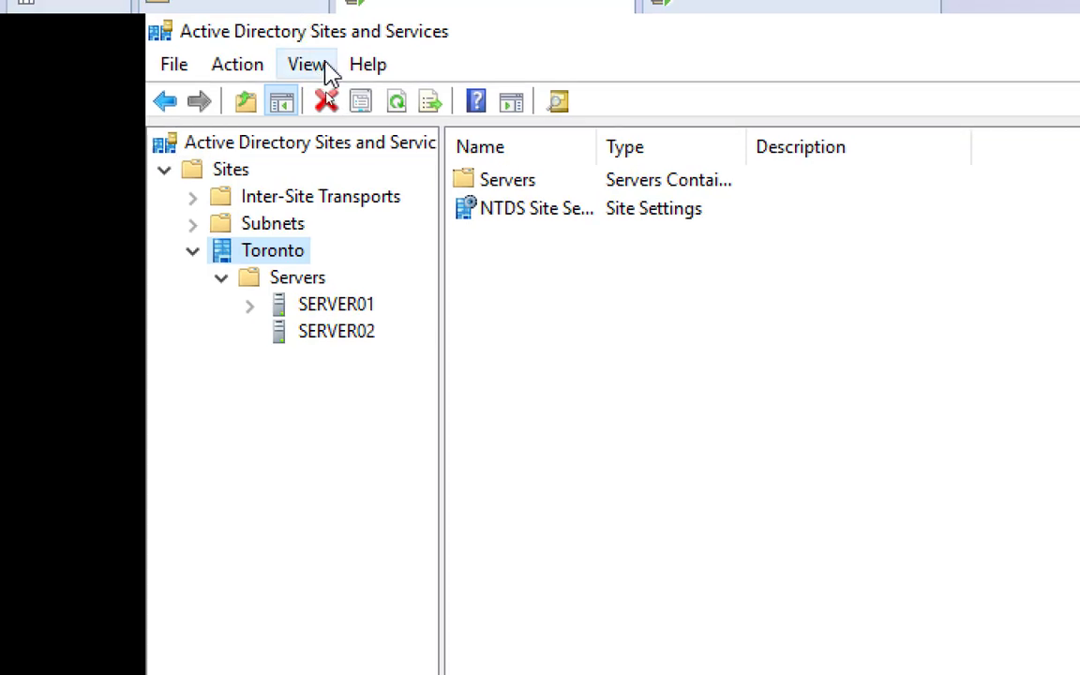
# Compare SERVER01, which still has NTDS Settings, with SERVER02, which has none
pyautogui.click(342, 338)
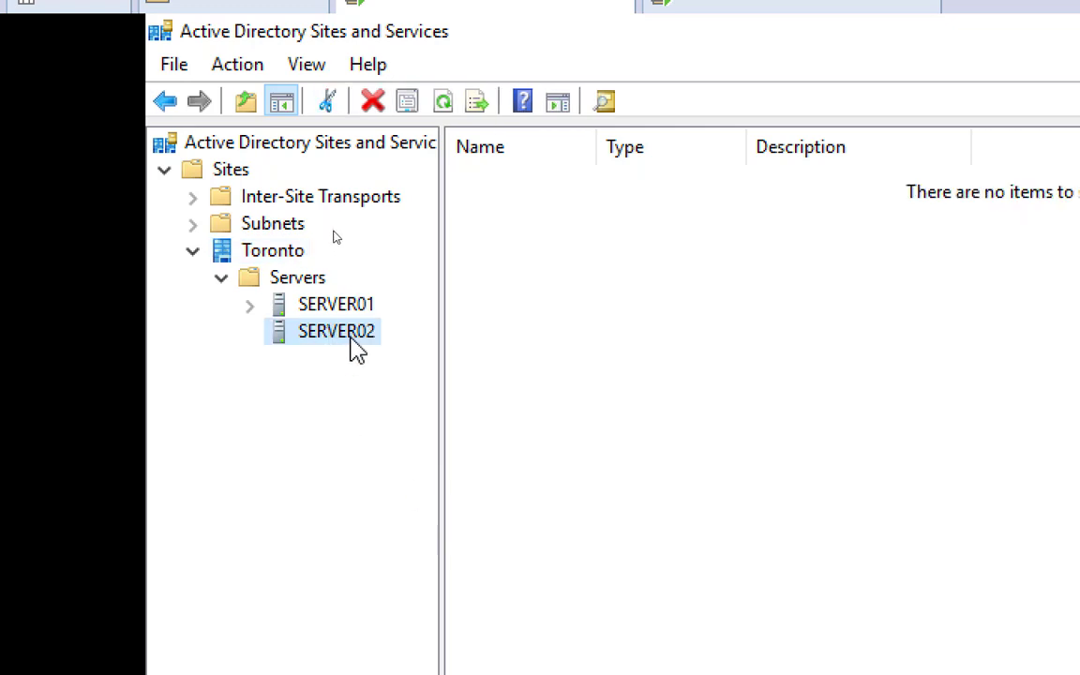
pyautogui.click(335, 306)
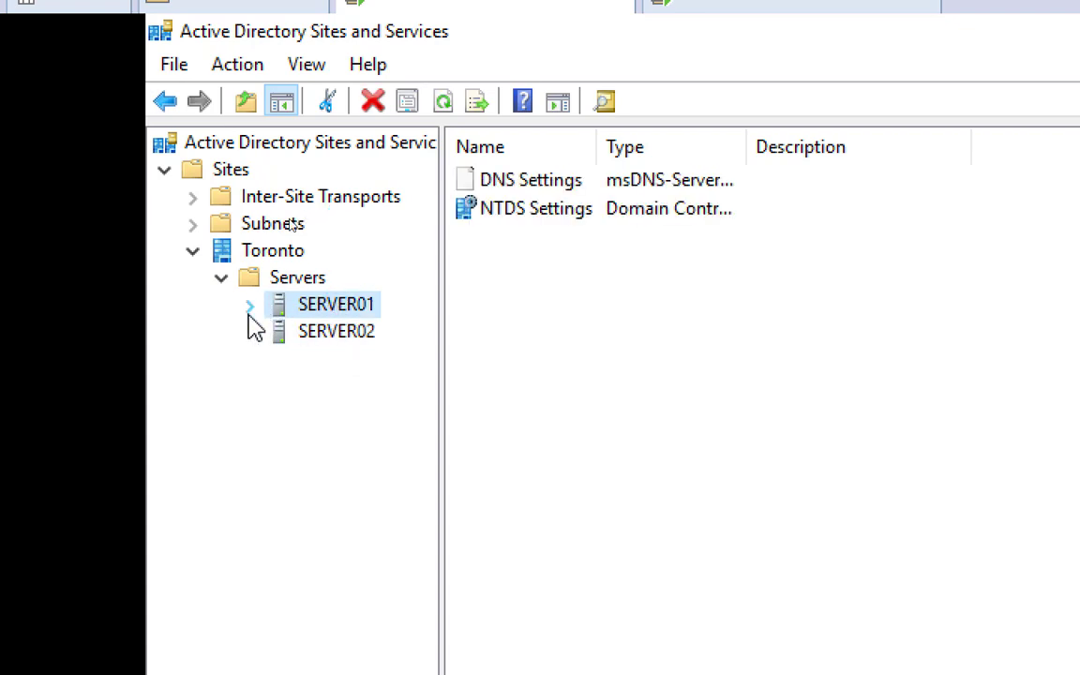
pyautogui.click(250, 307)
pyautogui.click(334, 333)
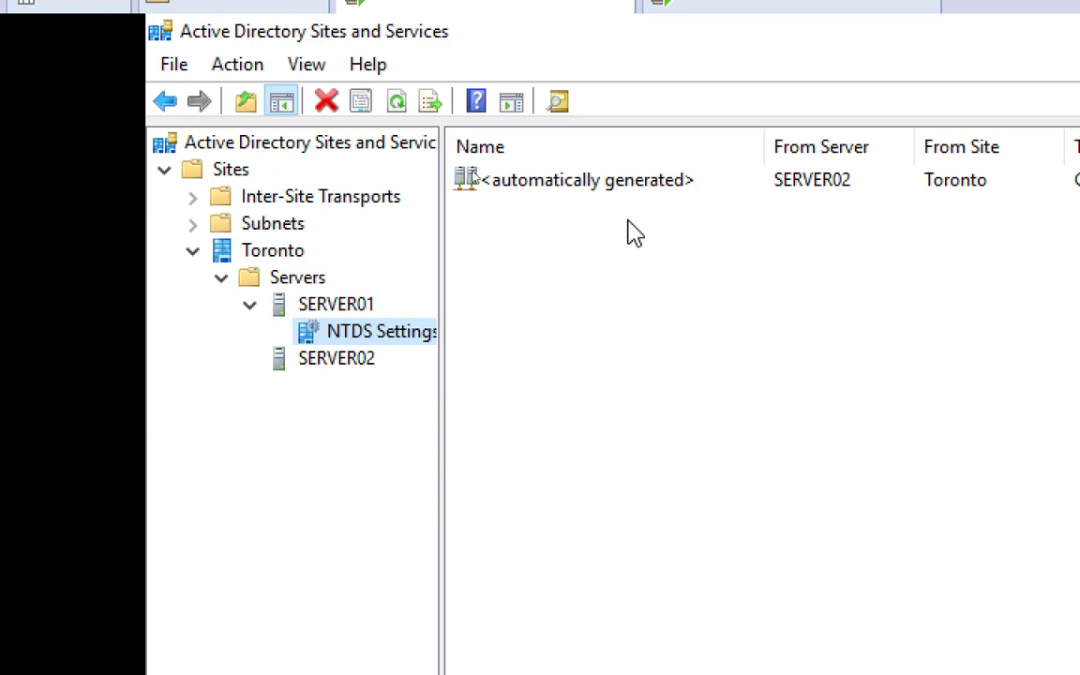
pyautogui.click(314, 366)
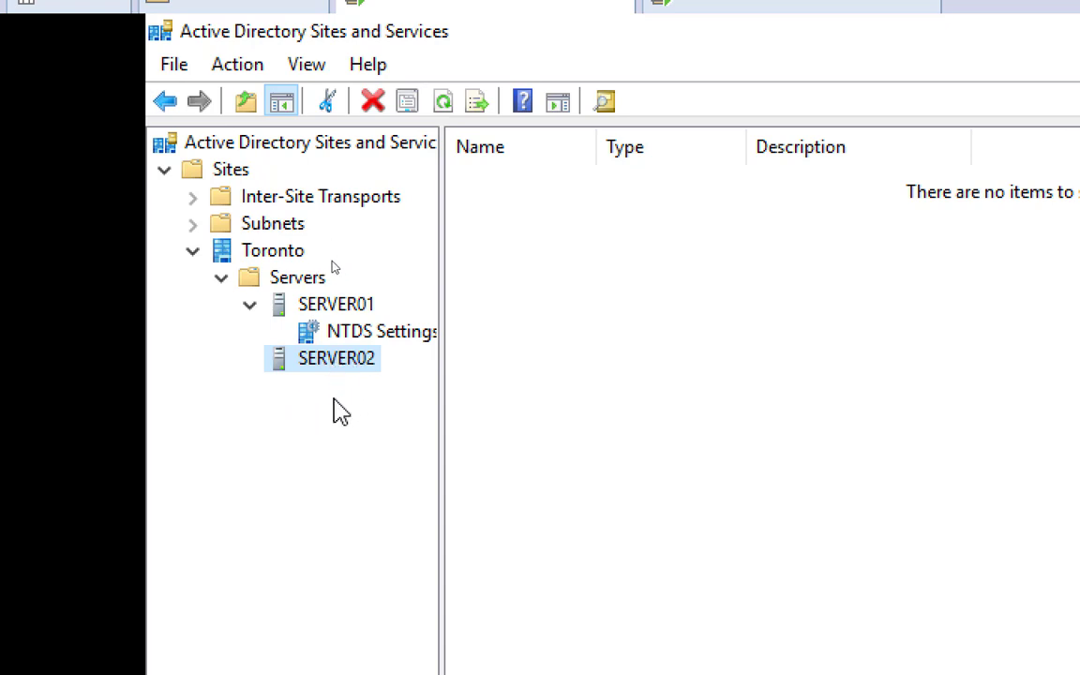
pyautogui.rightClick(342, 369)
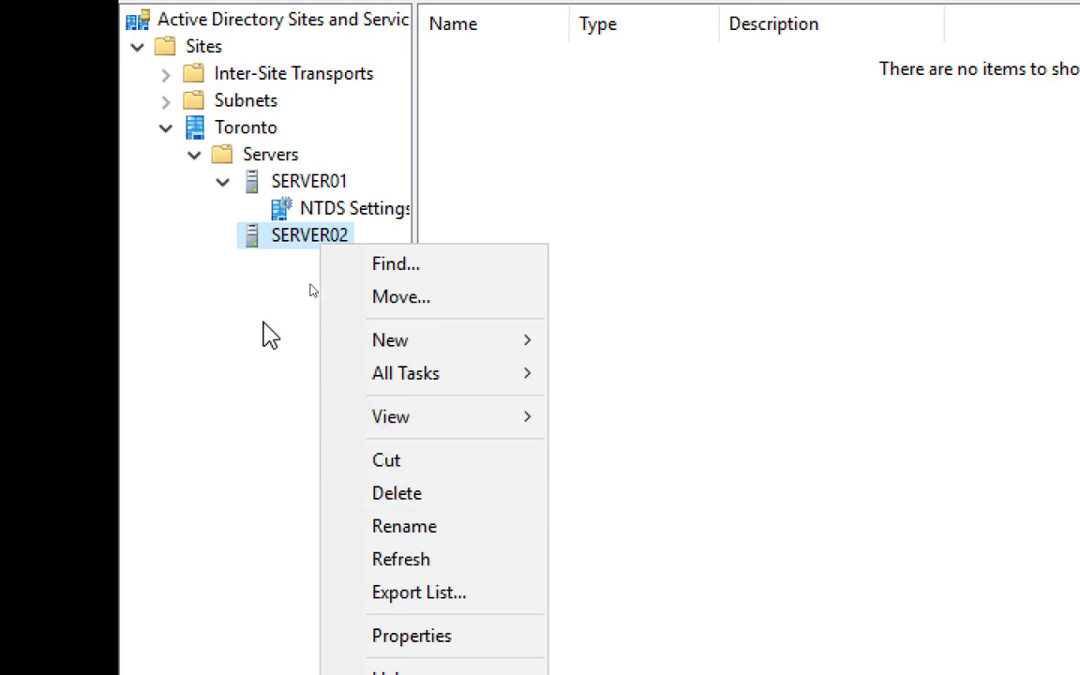
pyautogui.click(689, 357)
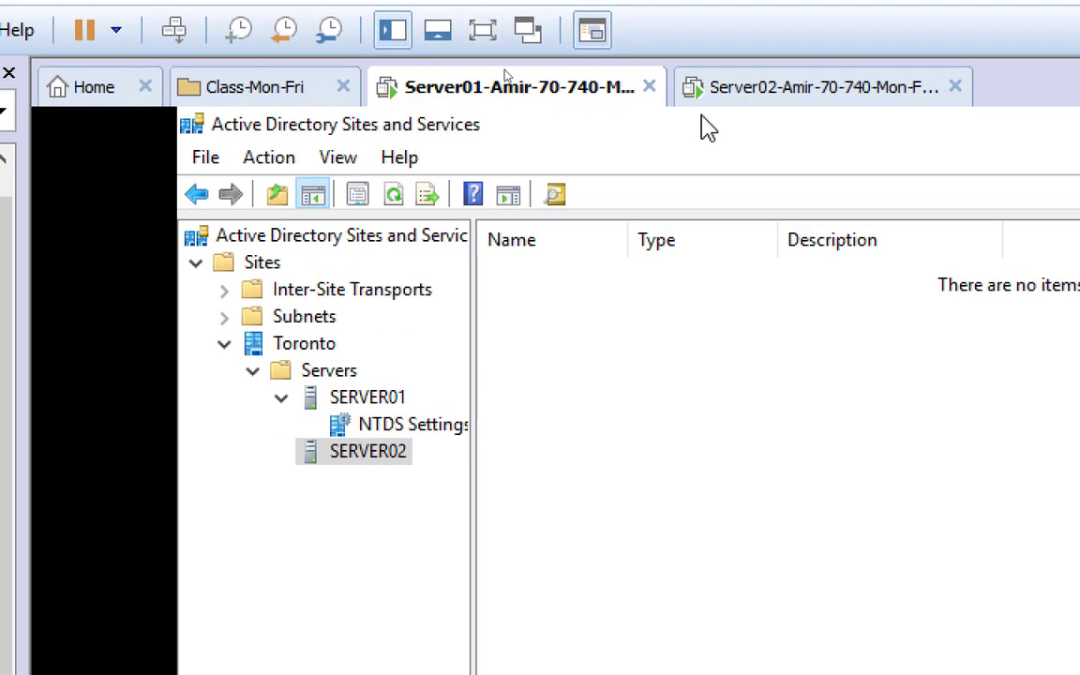
# Switch between the Server01 and Server02 VMs, glancing at Server01's Sites and Services console
pyautogui.click(800, 94)
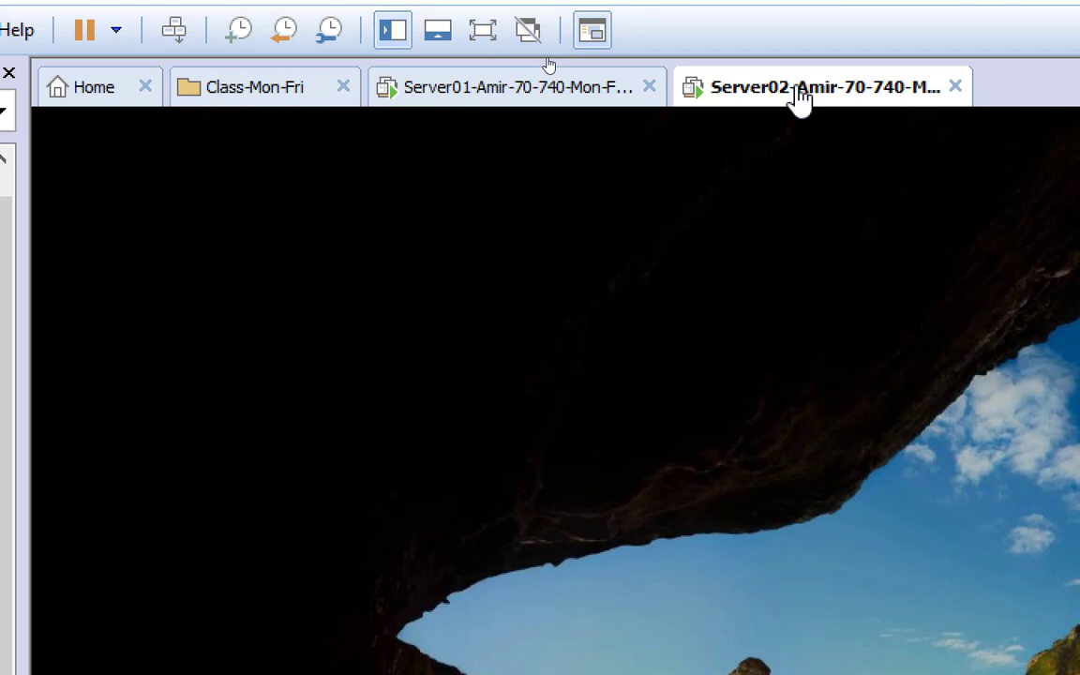
pyautogui.click(519, 103)
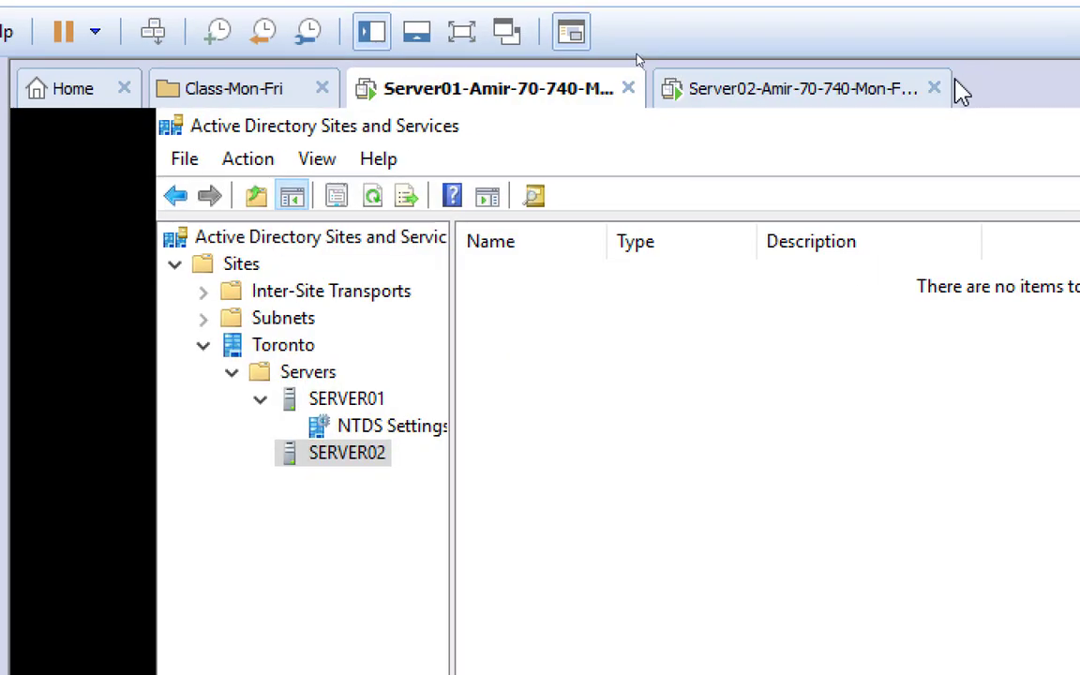
pyautogui.click(802, 94)
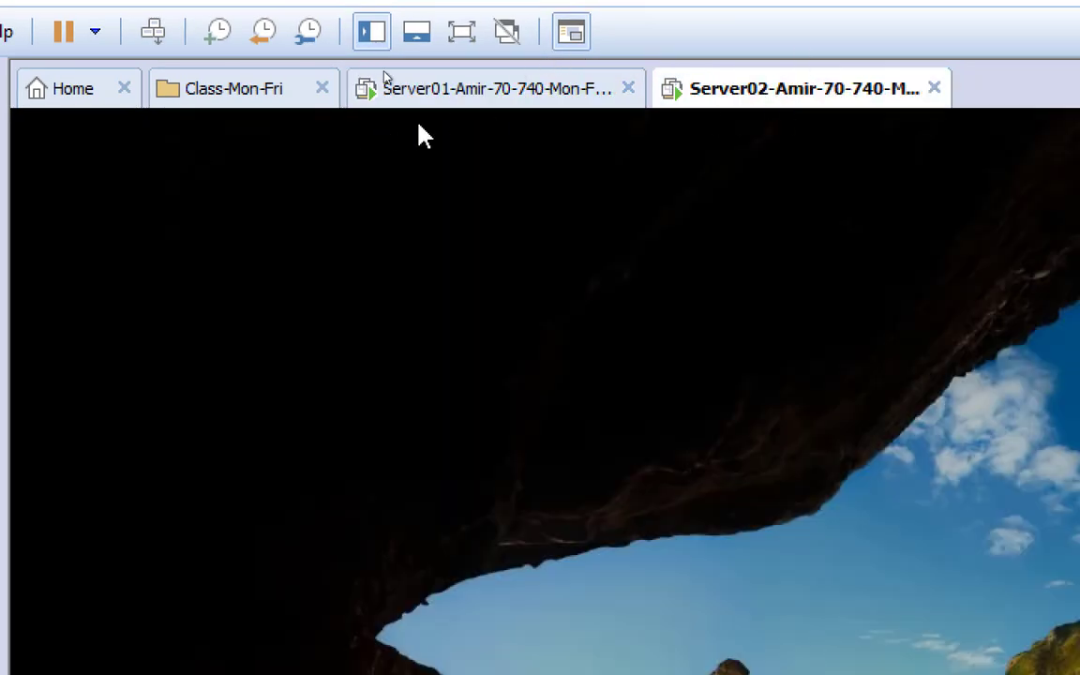
pyautogui.click(510, 94)
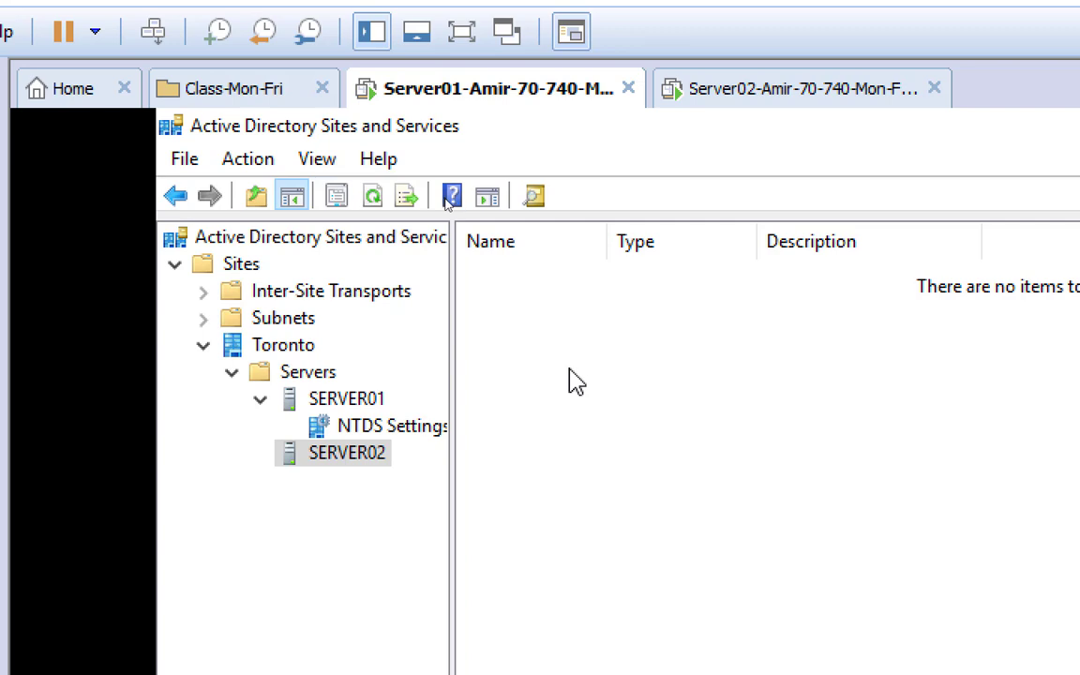
pyautogui.click(786, 93)
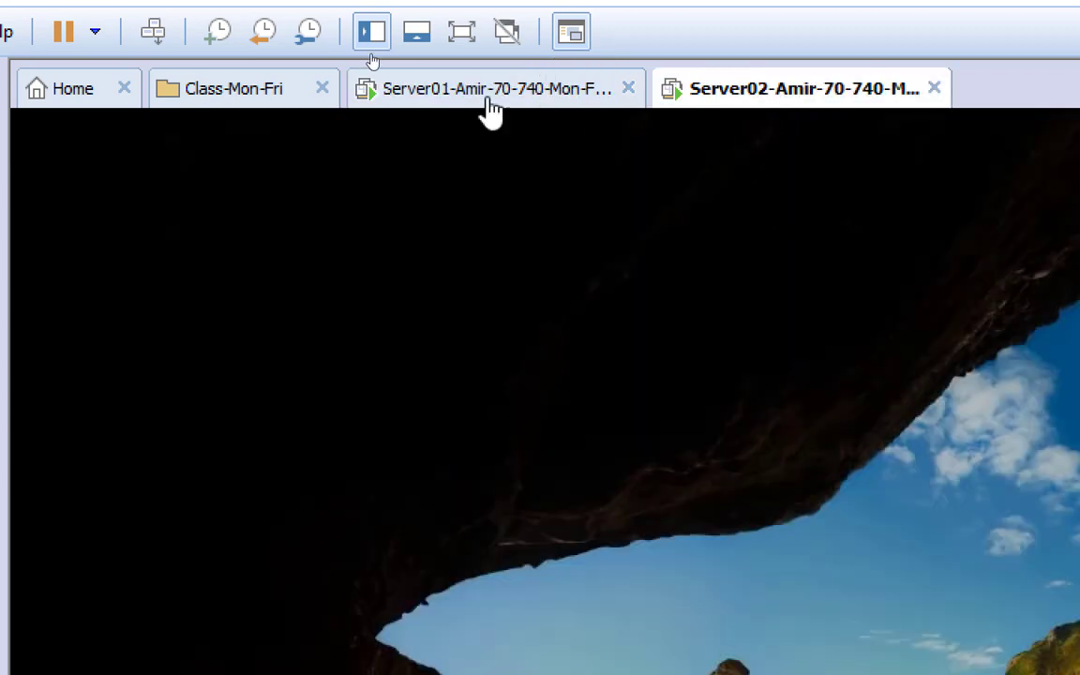
# Sign in to Server02 with the administrator account's password
pyautogui.click(150, 34)
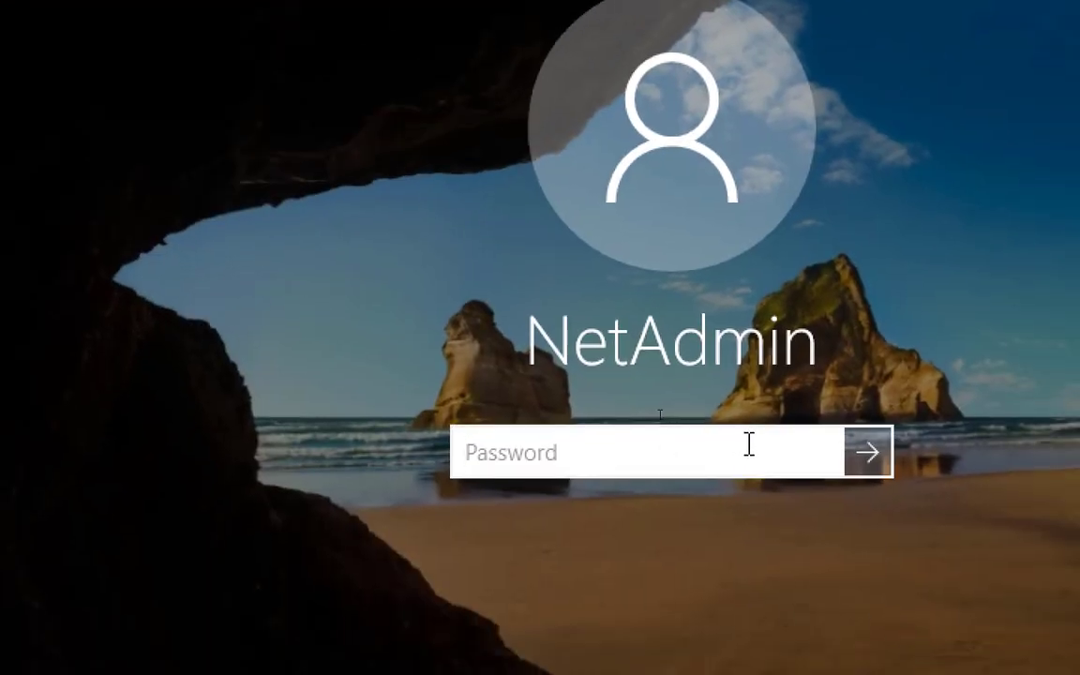
pyautogui.write('••••••••••')
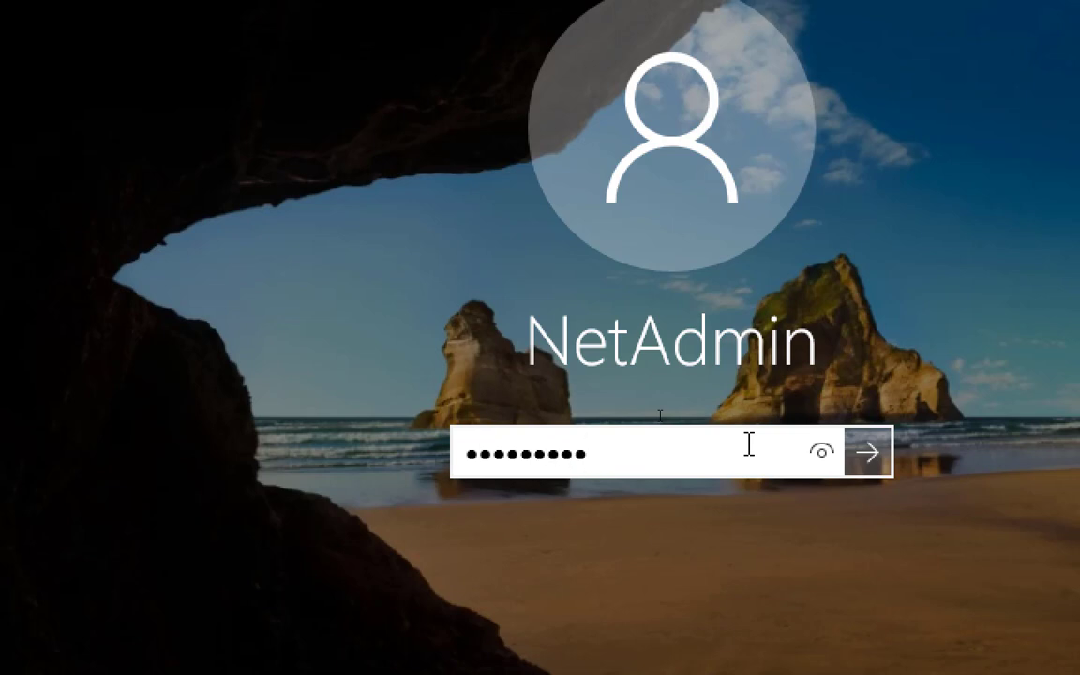
pyautogui.press('Return')
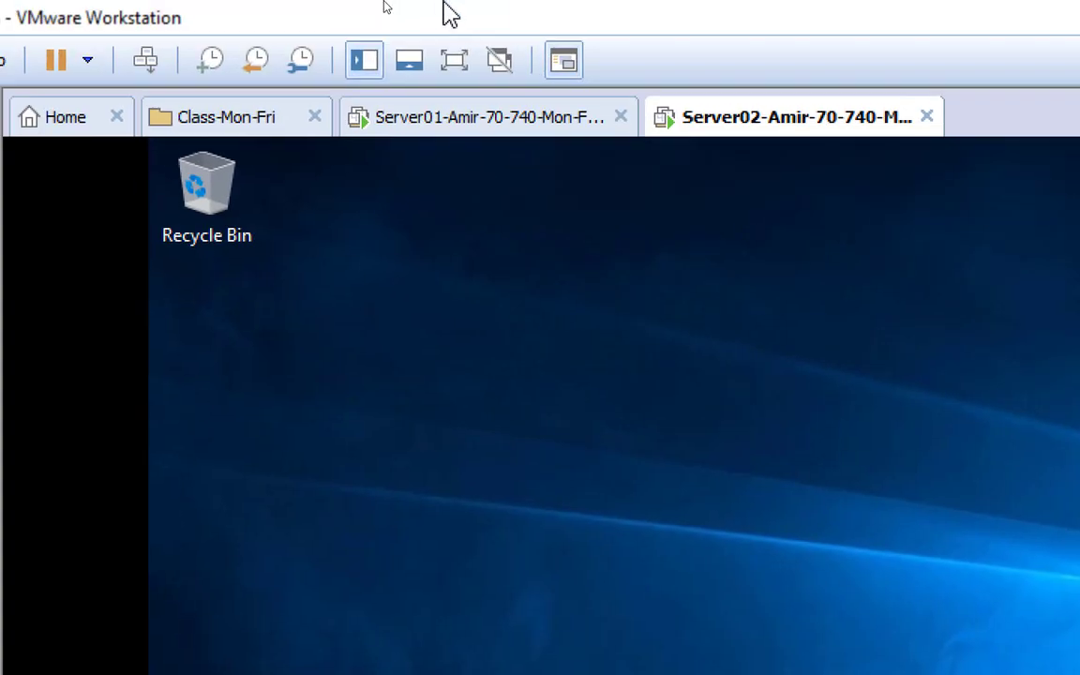
# View SERVER02's AD DS page and its configuration-required notification, then launch File Explorer
pyautogui.click(476, 131)
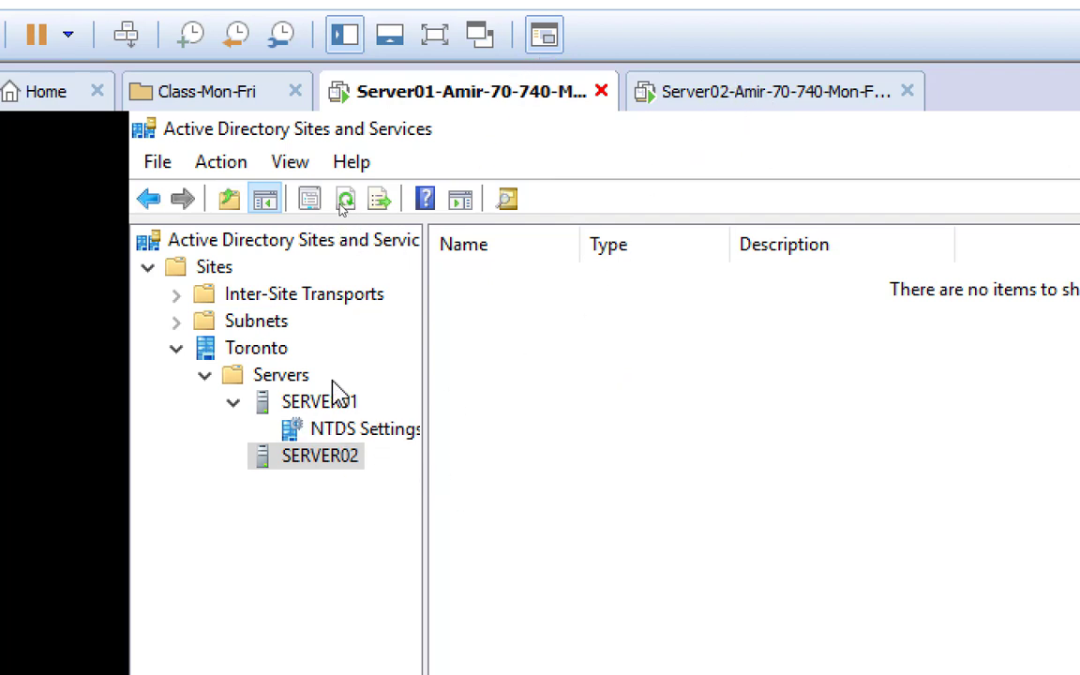
pyautogui.click(796, 101)
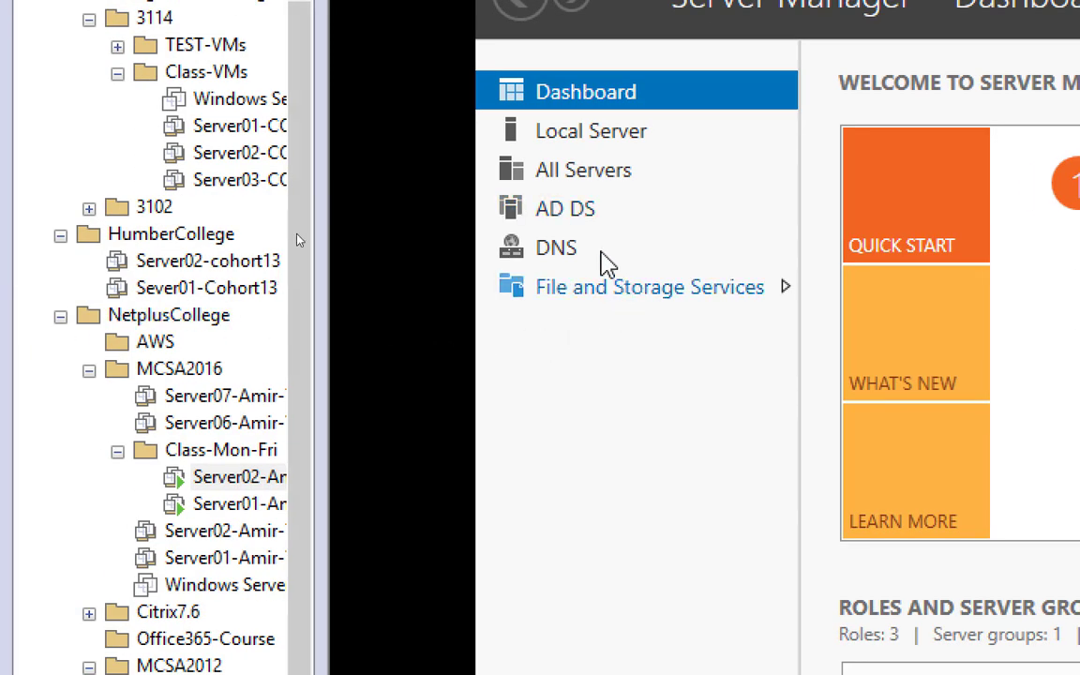
pyautogui.click(544, 211)
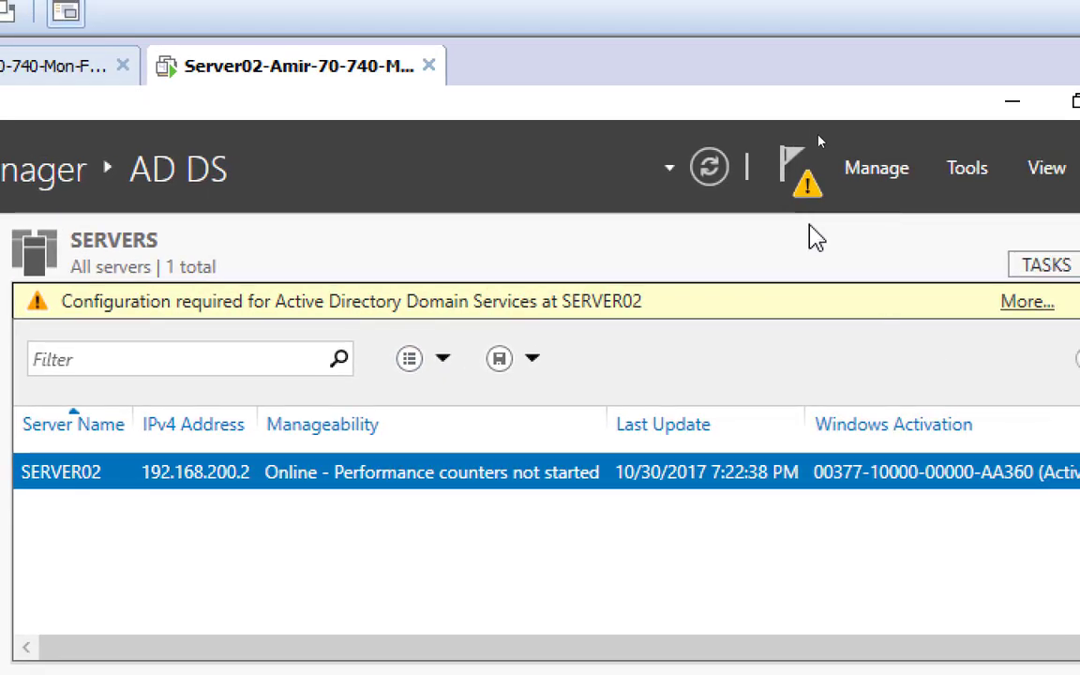
pyautogui.click(882, 176)
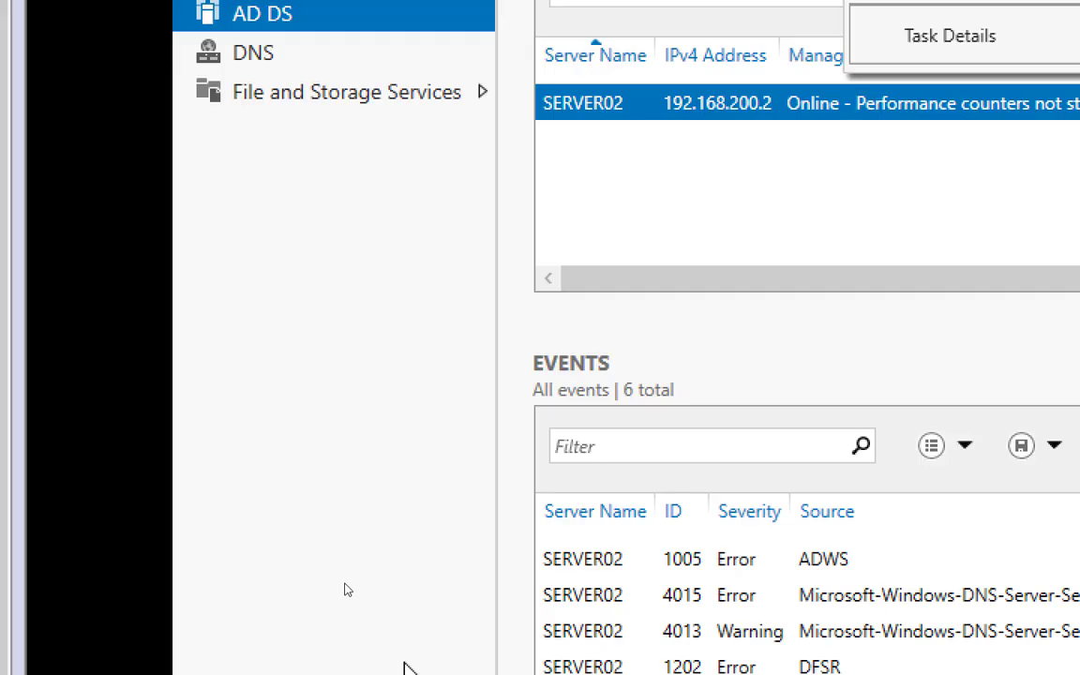
pyautogui.click(548, 577)
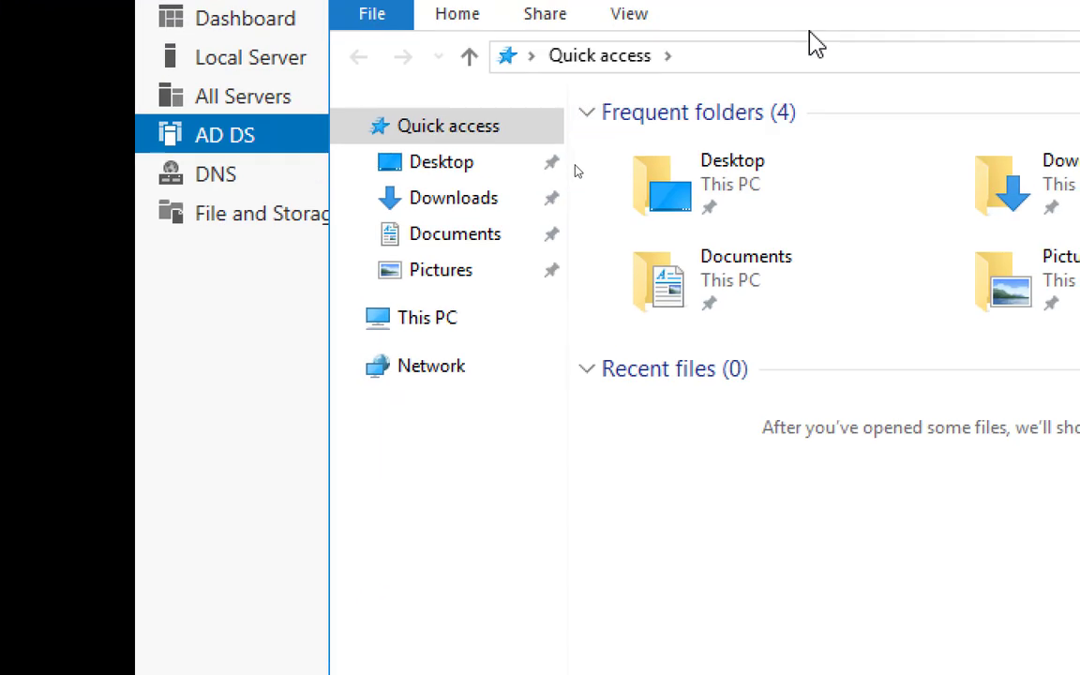
# Browse to C:\Windows and jump to notepad, then minimize File Explorer and open Server Manager's Tools menu
pyautogui.click(438, 319)
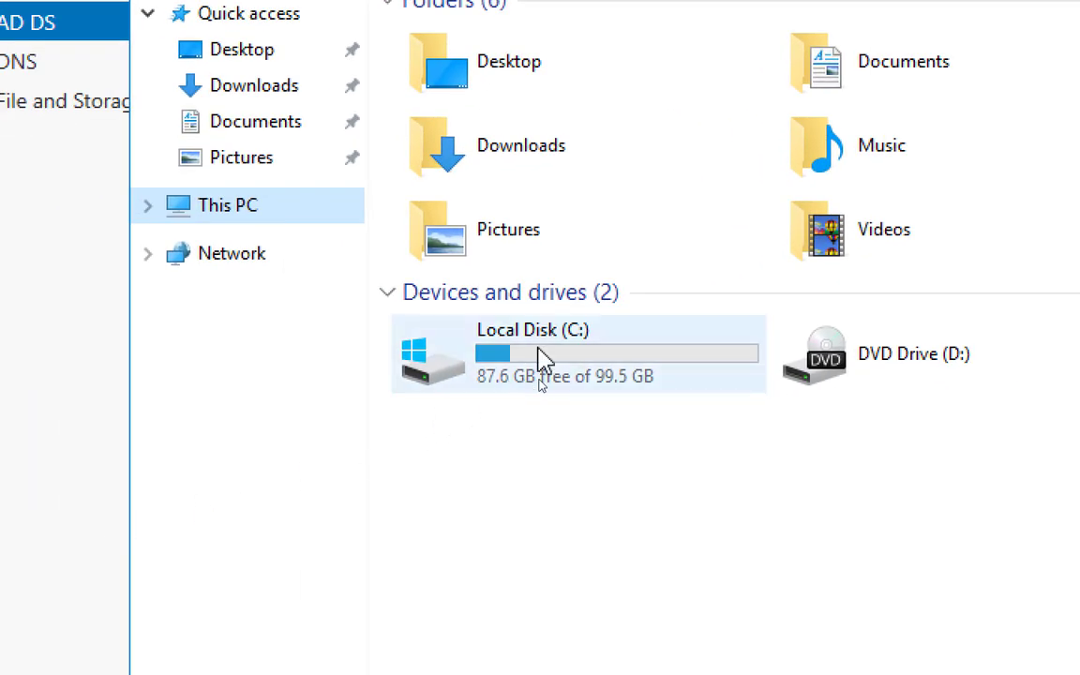
pyautogui.doubleClick(544, 361)
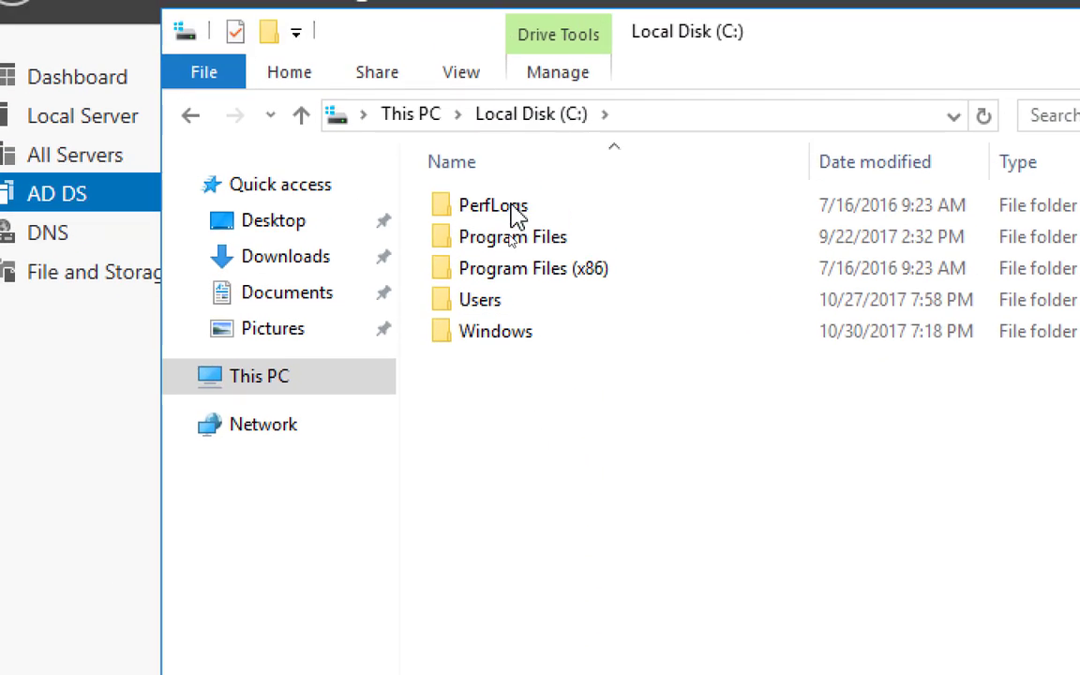
pyautogui.click(536, 344)
pyautogui.doubleClick(536, 344)
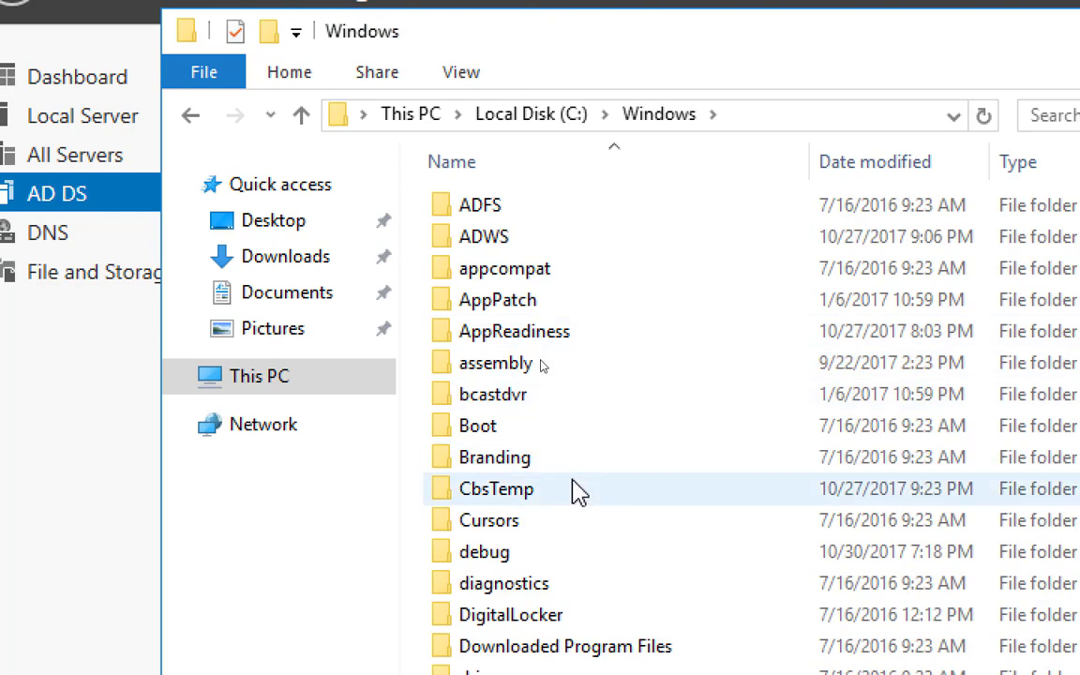
pyautogui.click(597, 343)
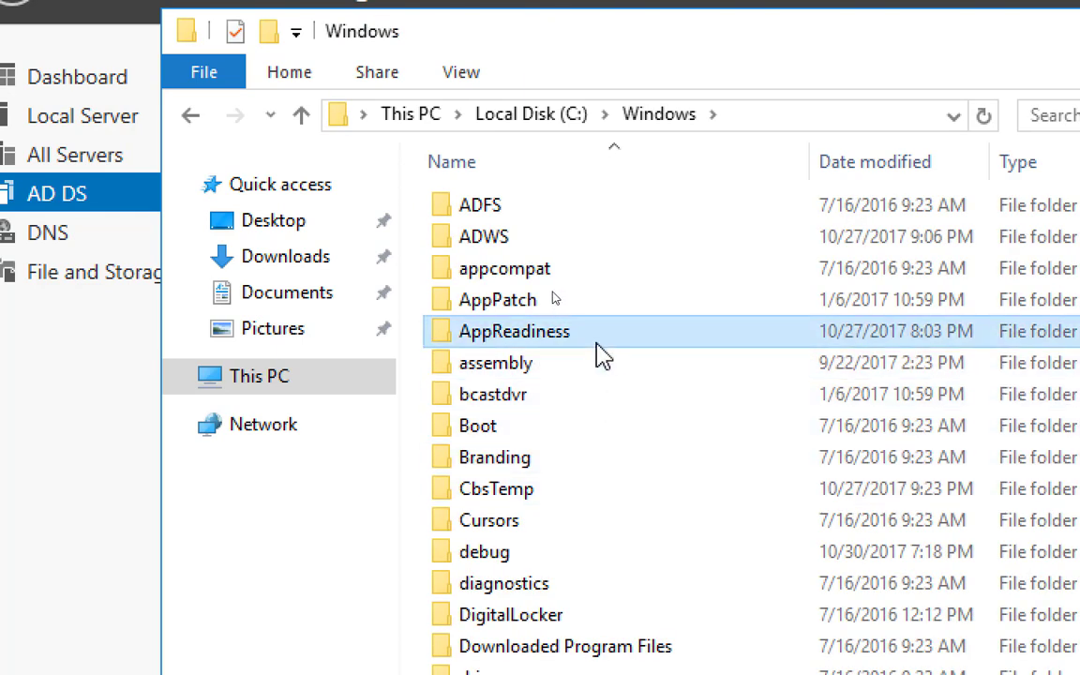
pyautogui.write('notepad')
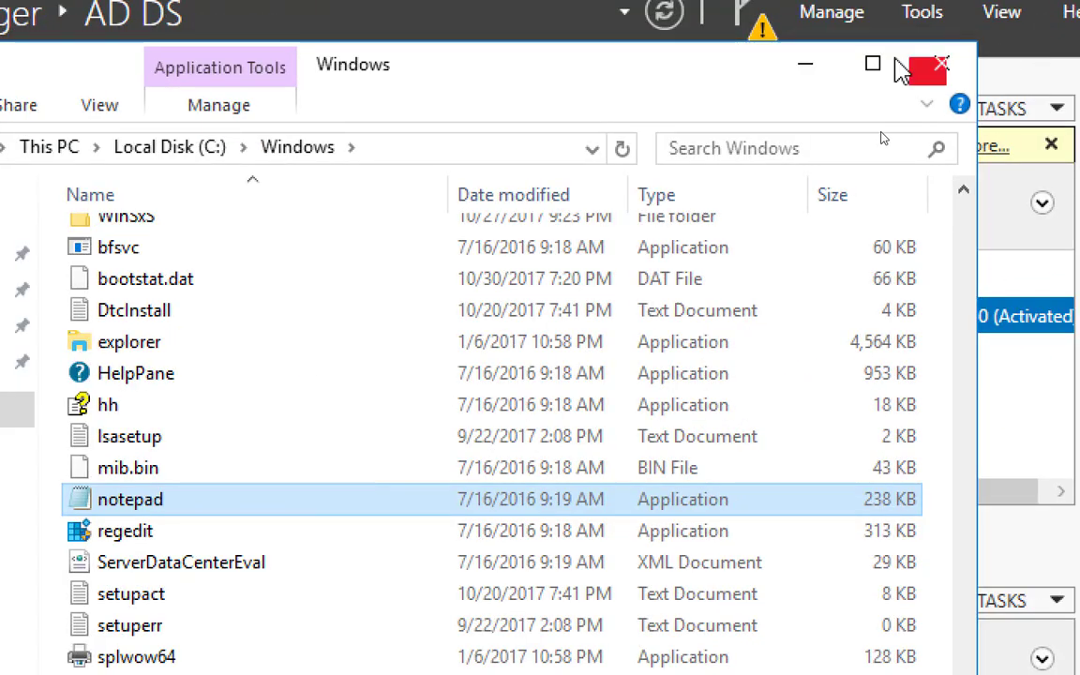
pyautogui.click(806, 70)
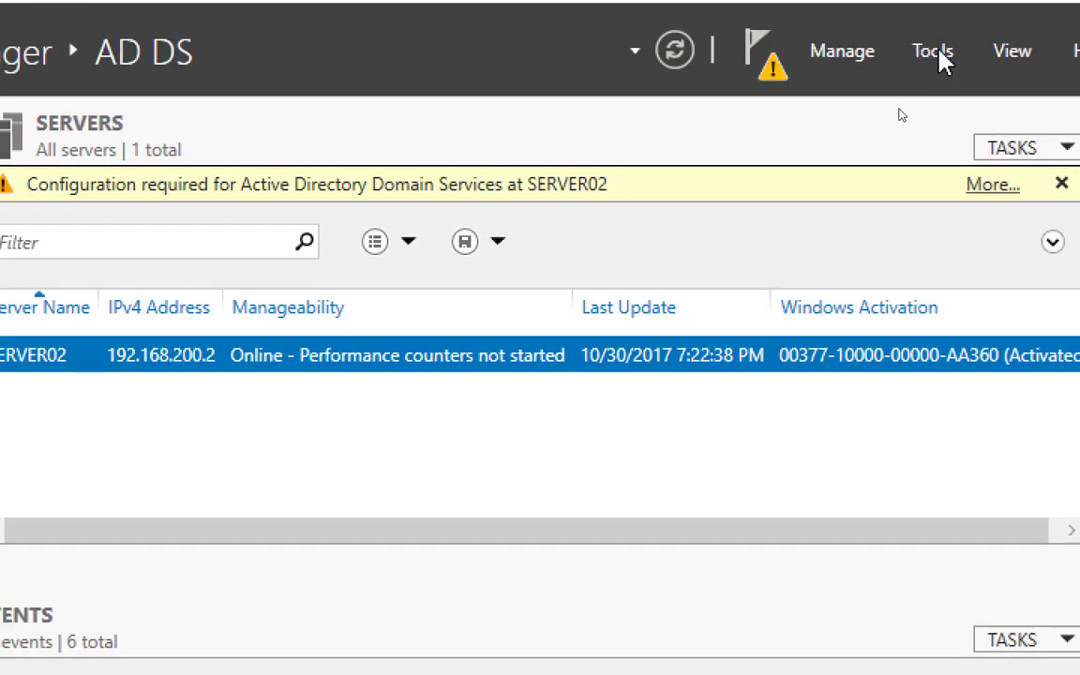
pyautogui.click(939, 53)
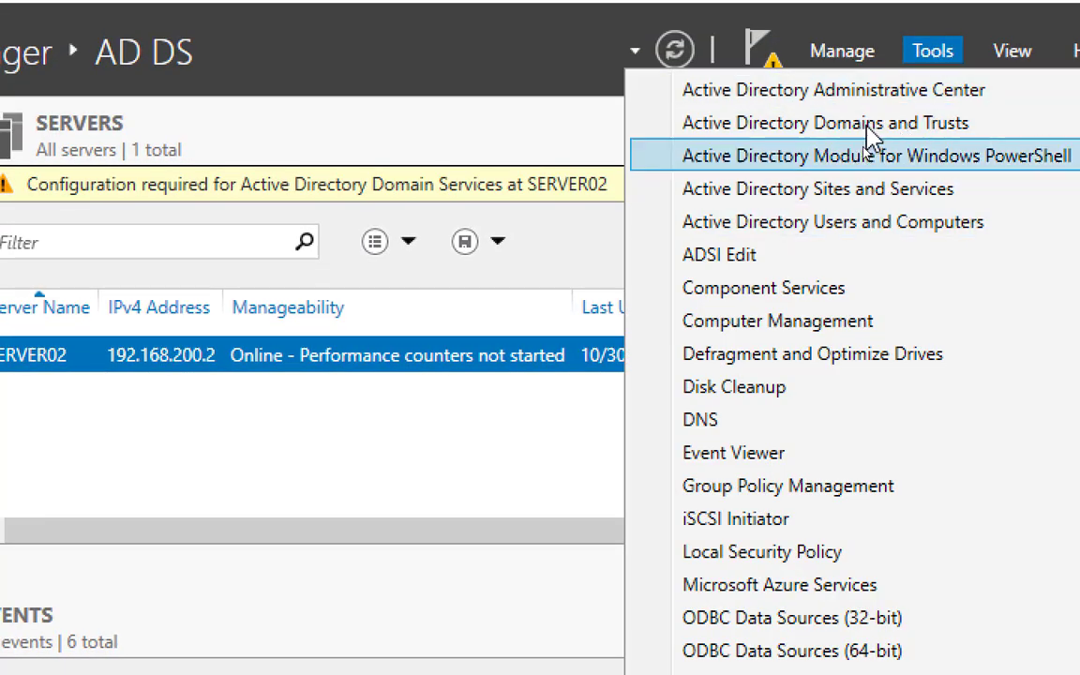
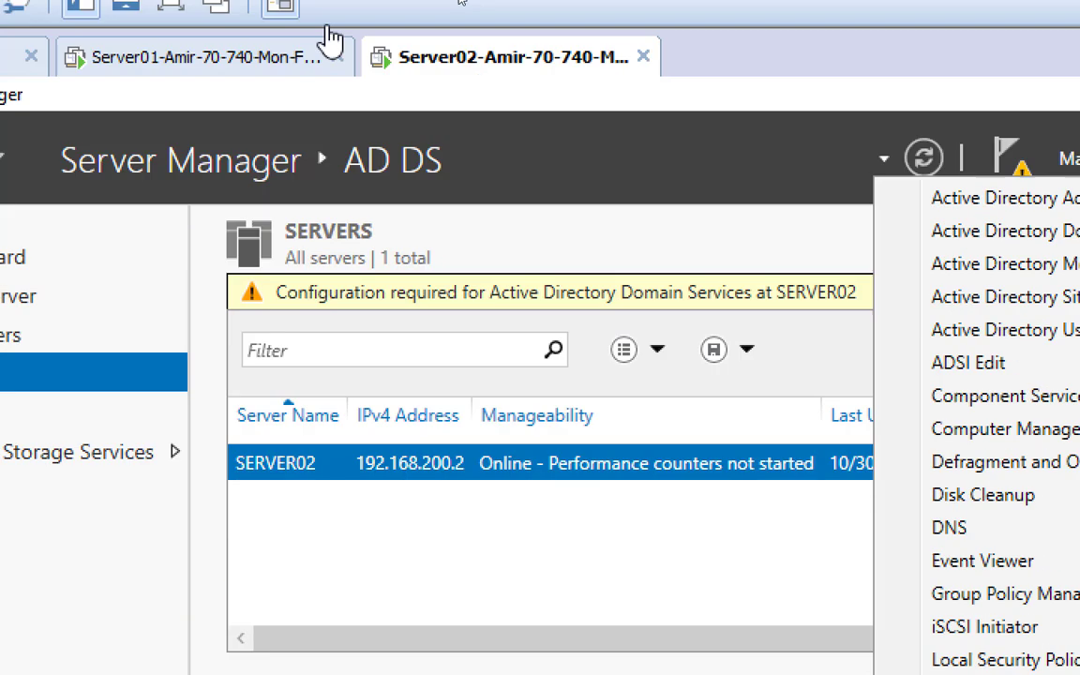
# Switch between the two servers, ending on Server01's Sites and Services with SERVER02 under Toronto
pyautogui.click(201, 59)
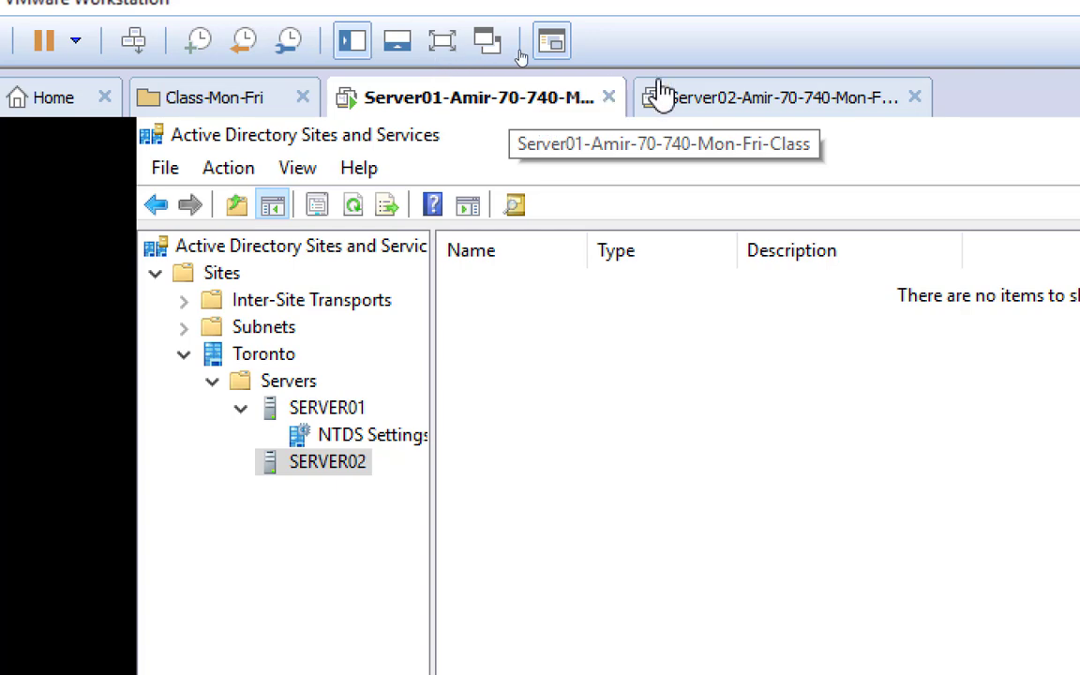
pyautogui.click(770, 108)
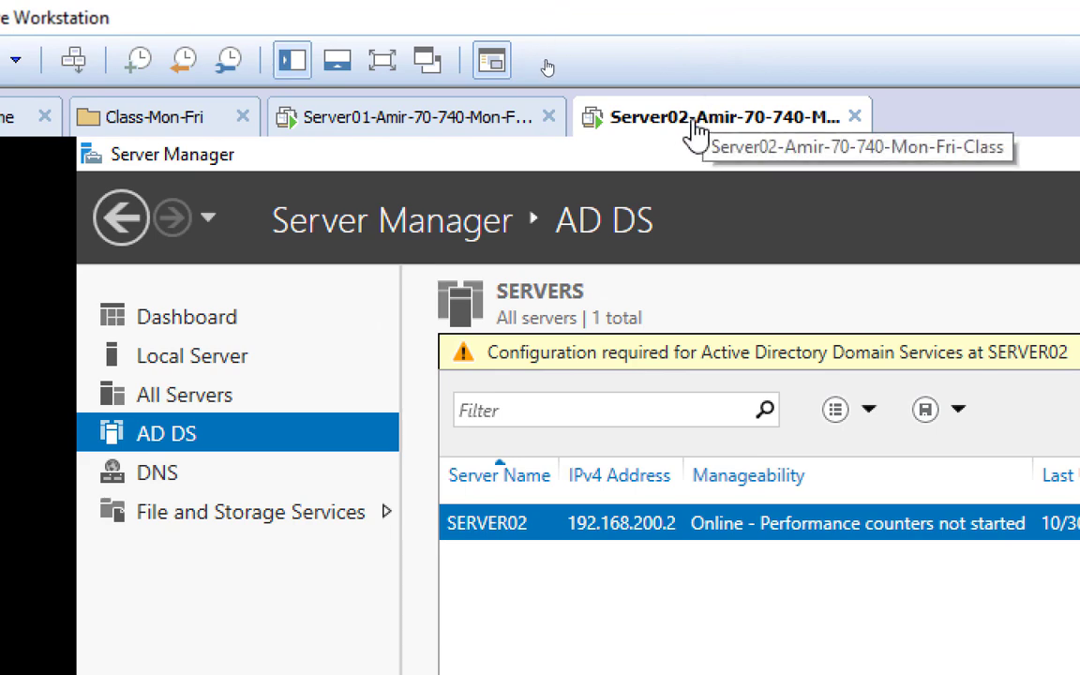
pyautogui.click(416, 122)
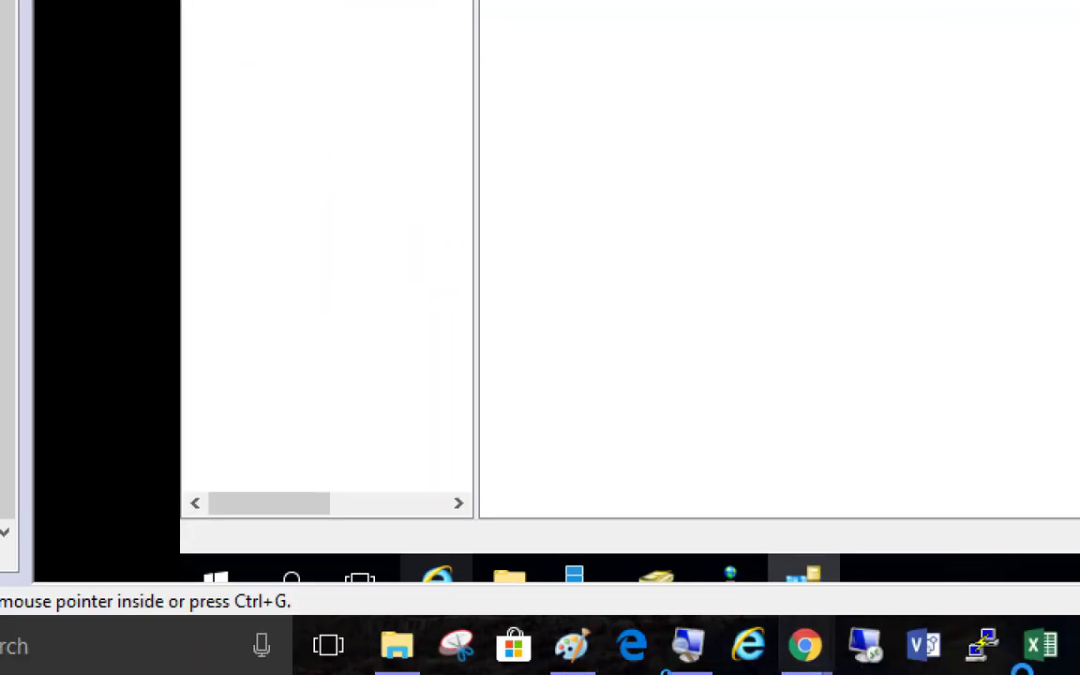
pyautogui.moveTo(1007, 645)
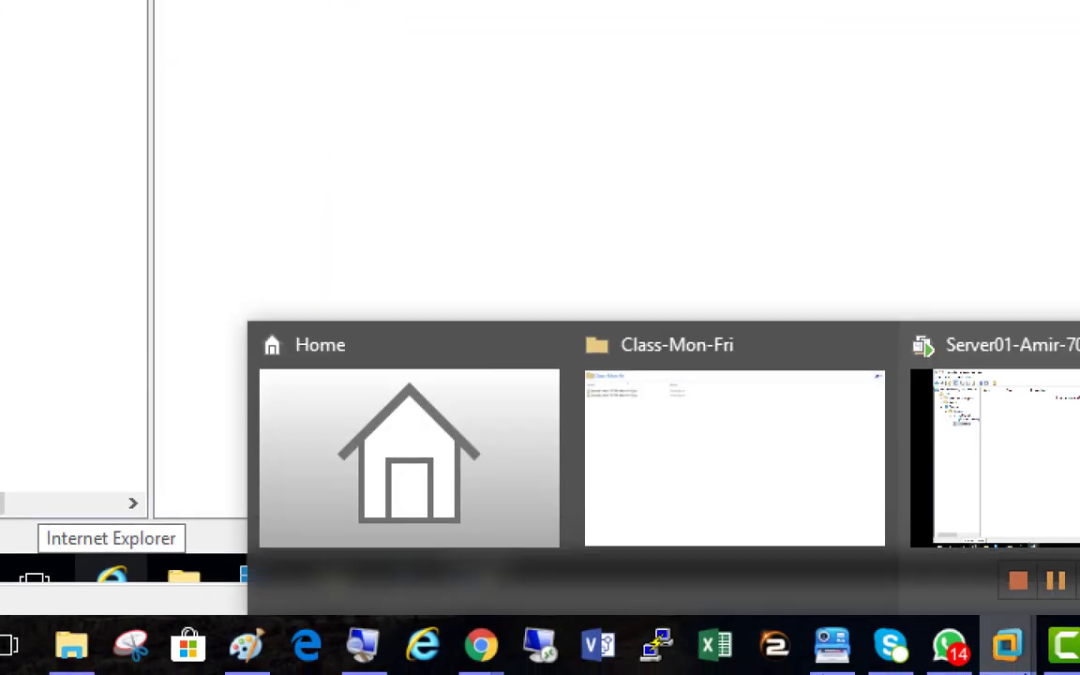
pyautogui.click(958, 535)
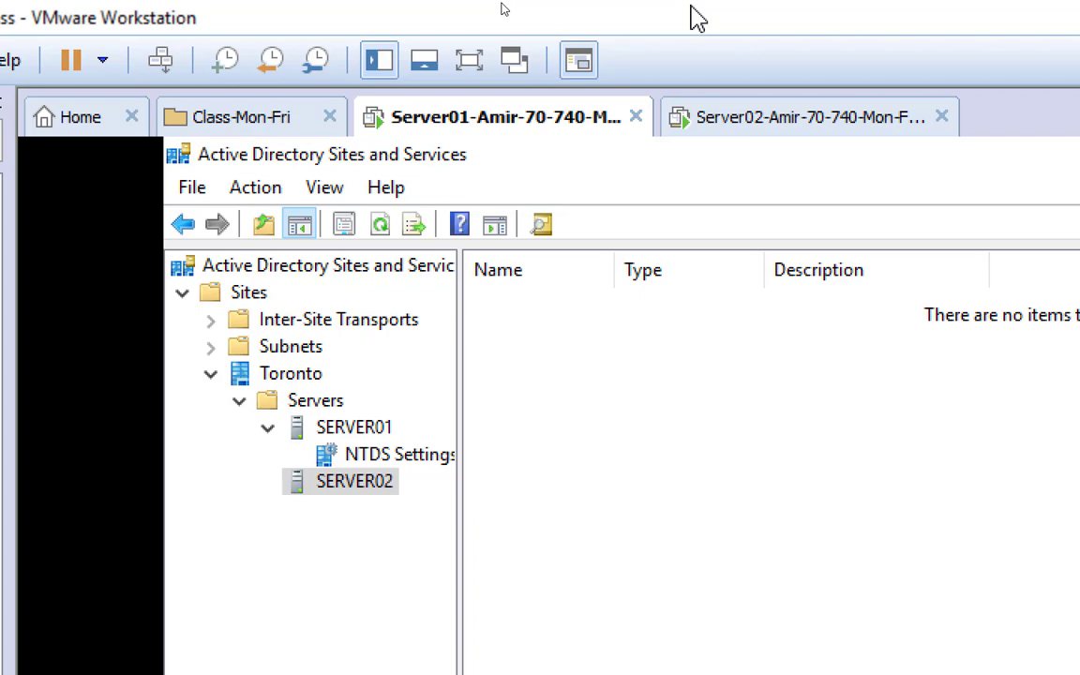
# On Server02, launch Active Directory Users and Computers from Server Manager's Tools menu
pyautogui.click(792, 124)
pyautogui.click(982, 77)
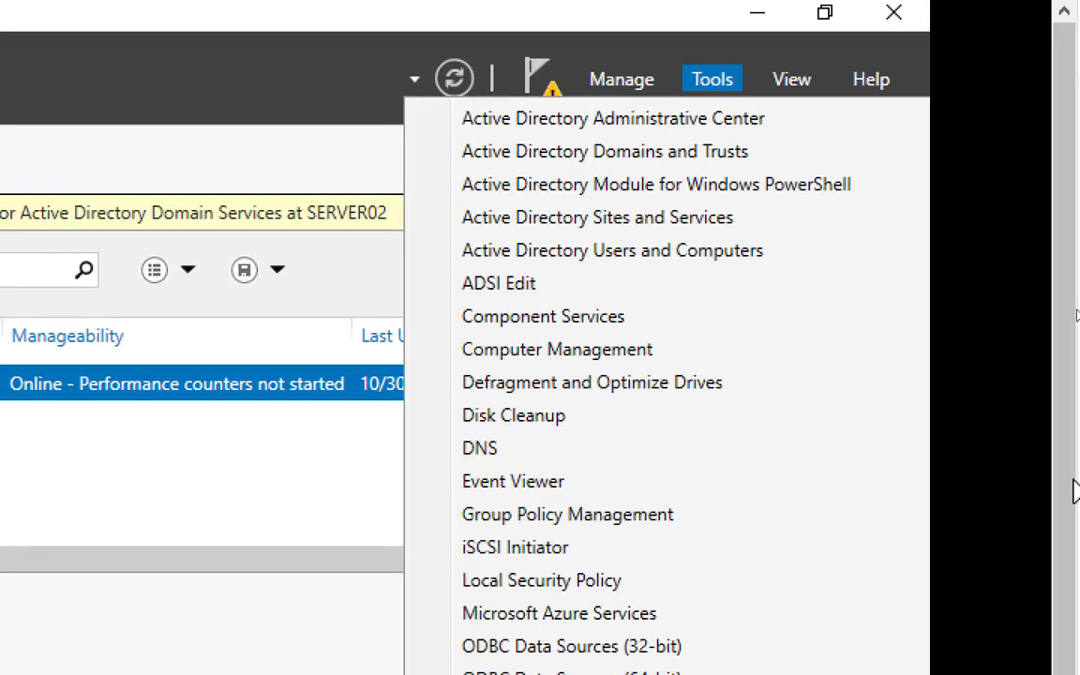
pyautogui.click(699, 79)
pyautogui.click(698, 78)
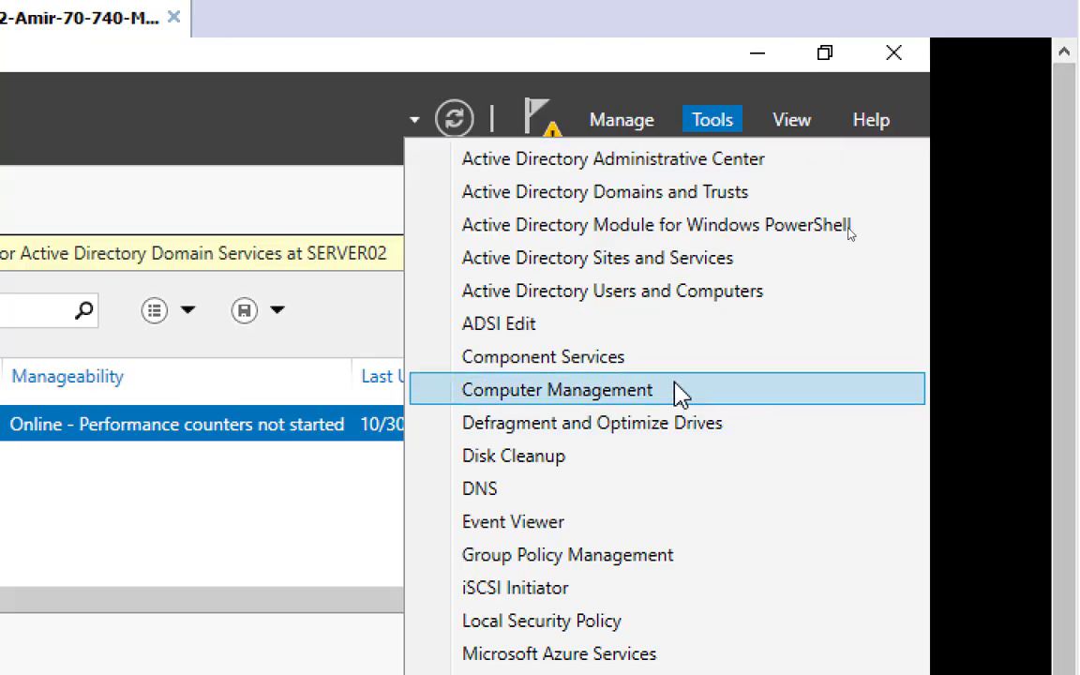
pyautogui.click(608, 296)
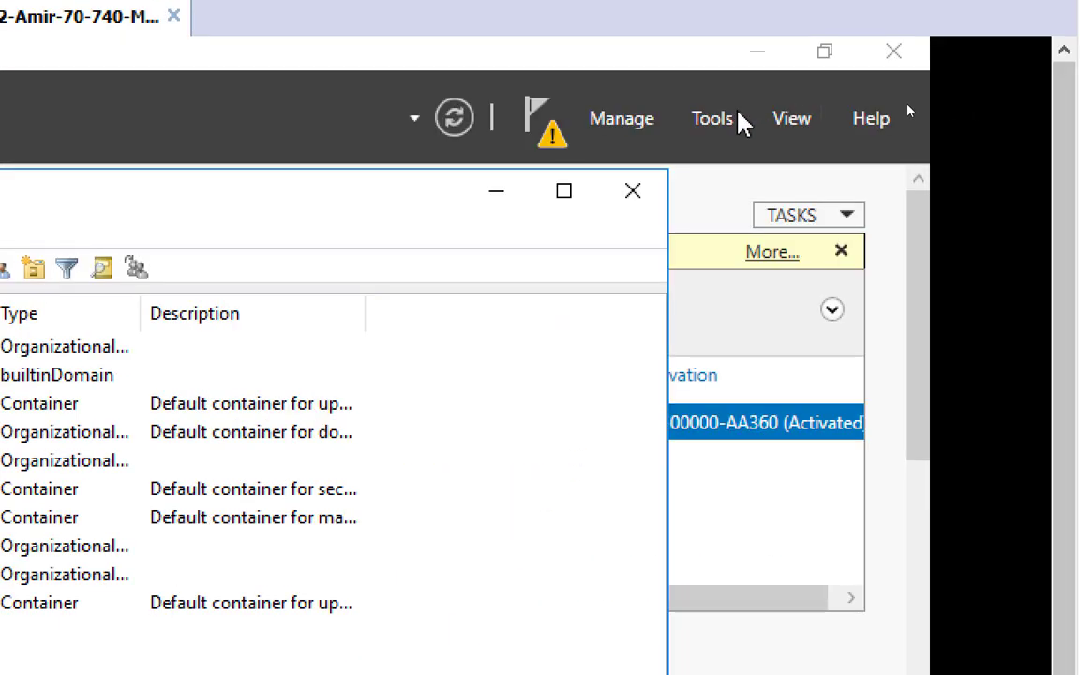
pyautogui.click(717, 132)
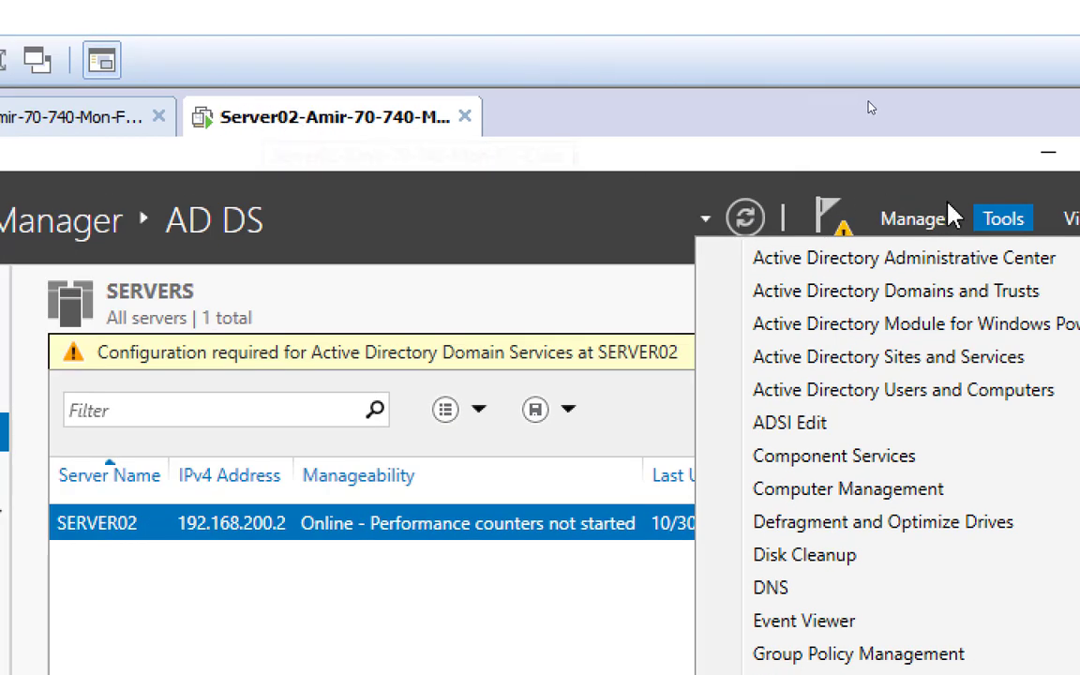
# Start the Remove Roles and Features wizard for SERVER02 and advance to the Server Roles page
pyautogui.click(929, 221)
pyautogui.click(929, 222)
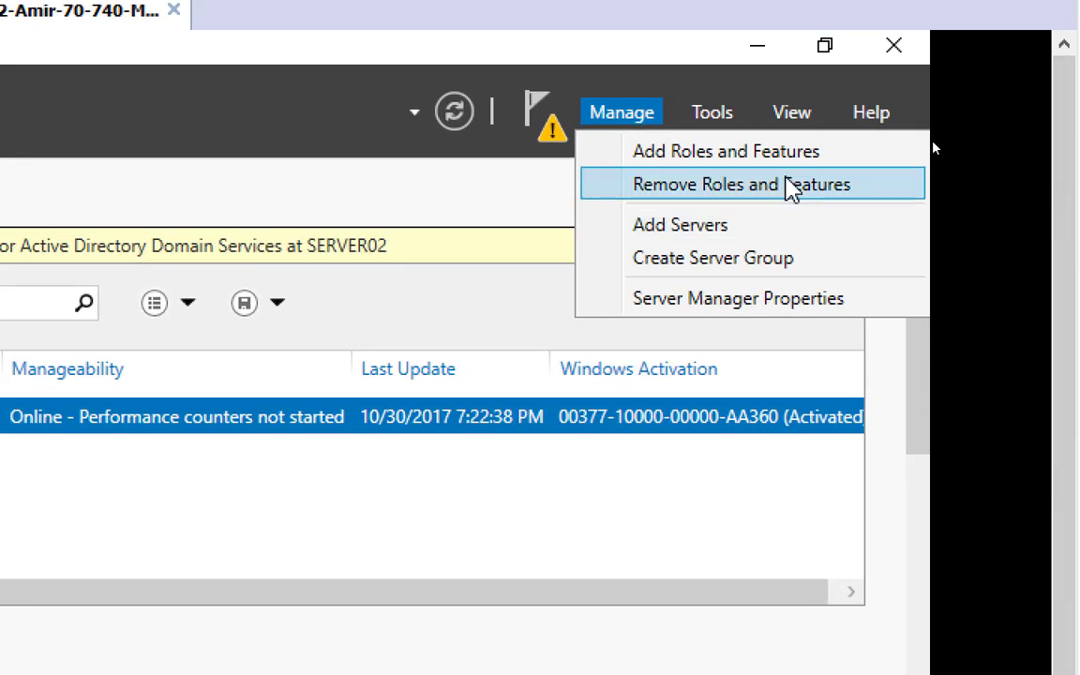
pyautogui.click(792, 192)
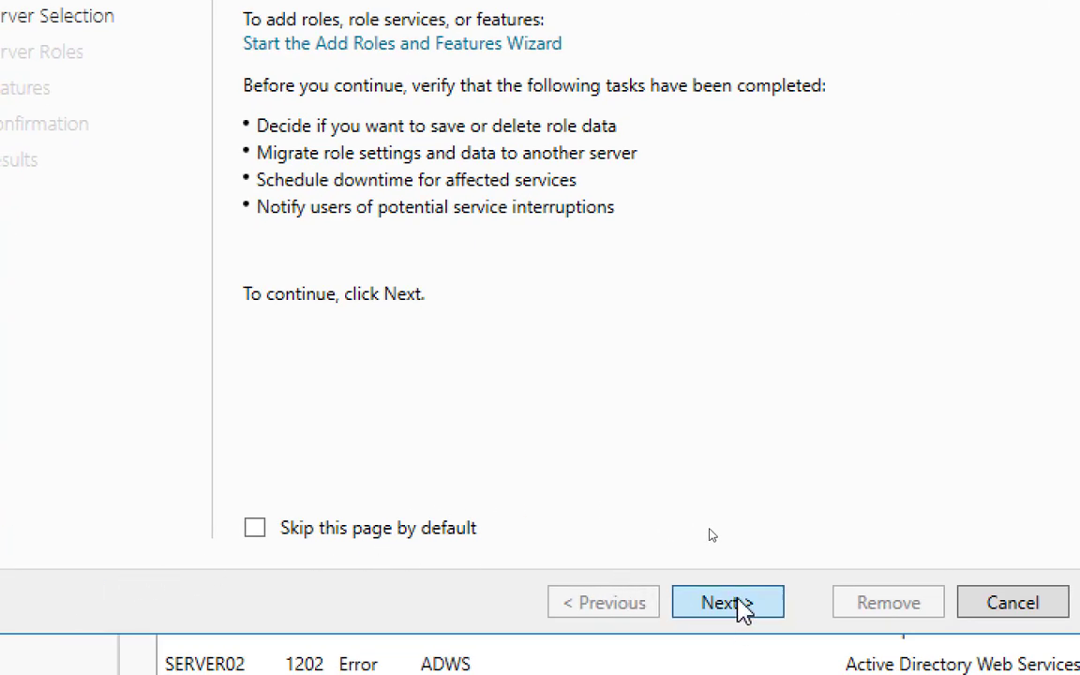
pyautogui.click(737, 602)
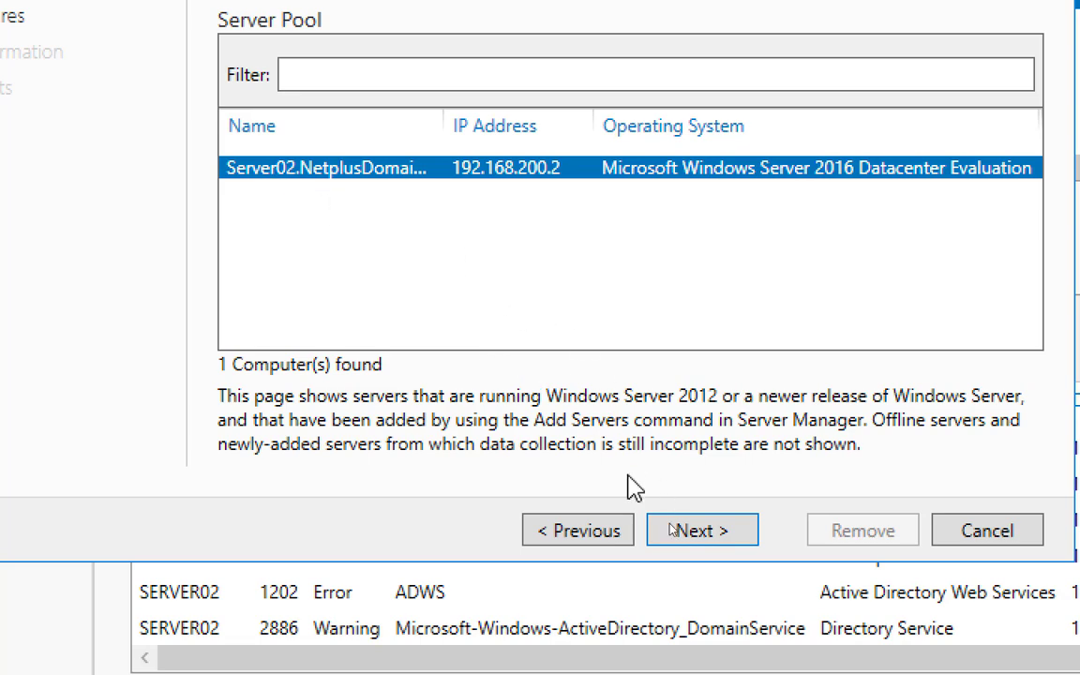
pyautogui.click(698, 533)
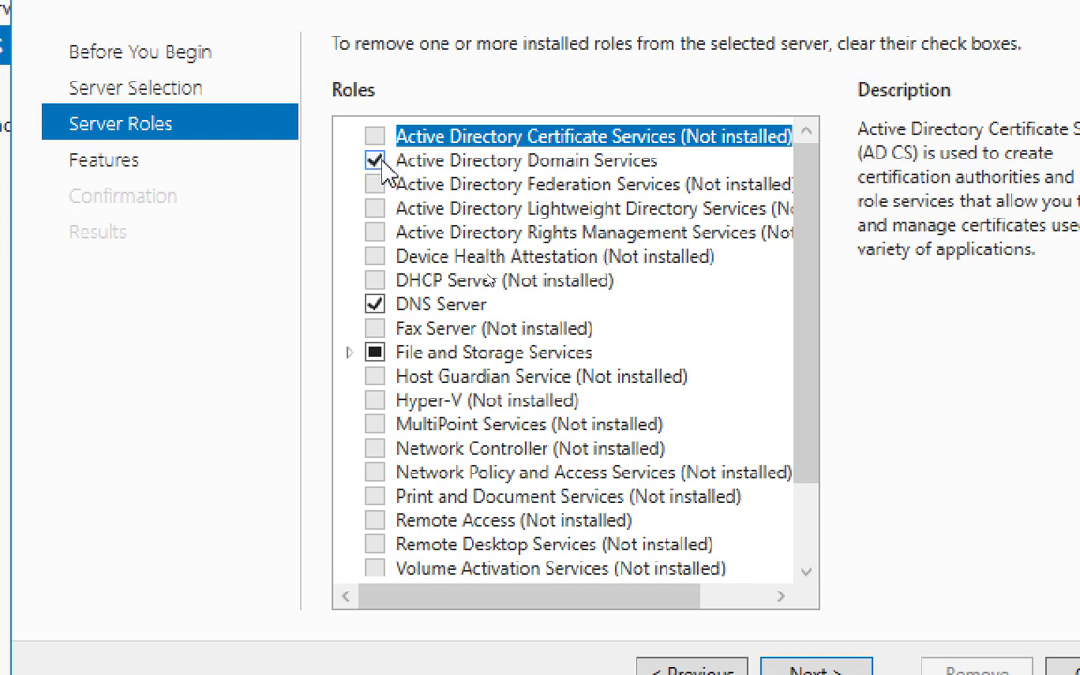
# Clear Active Directory Domain Services and DNS Server, removing their management tools too
pyautogui.click(379, 160)
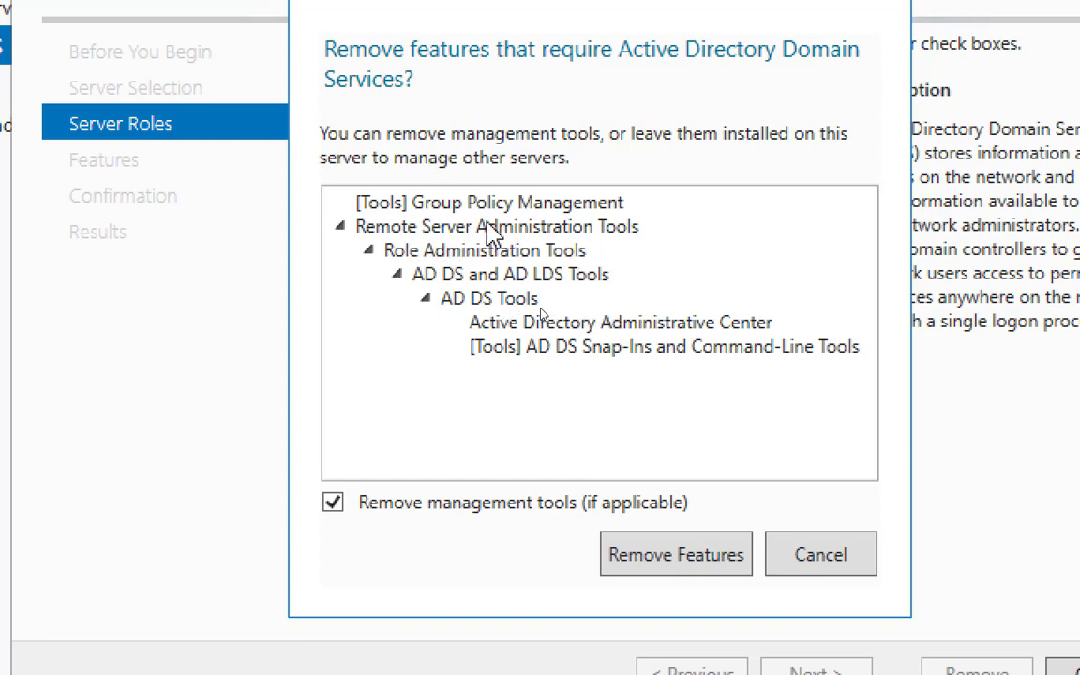
pyautogui.click(660, 563)
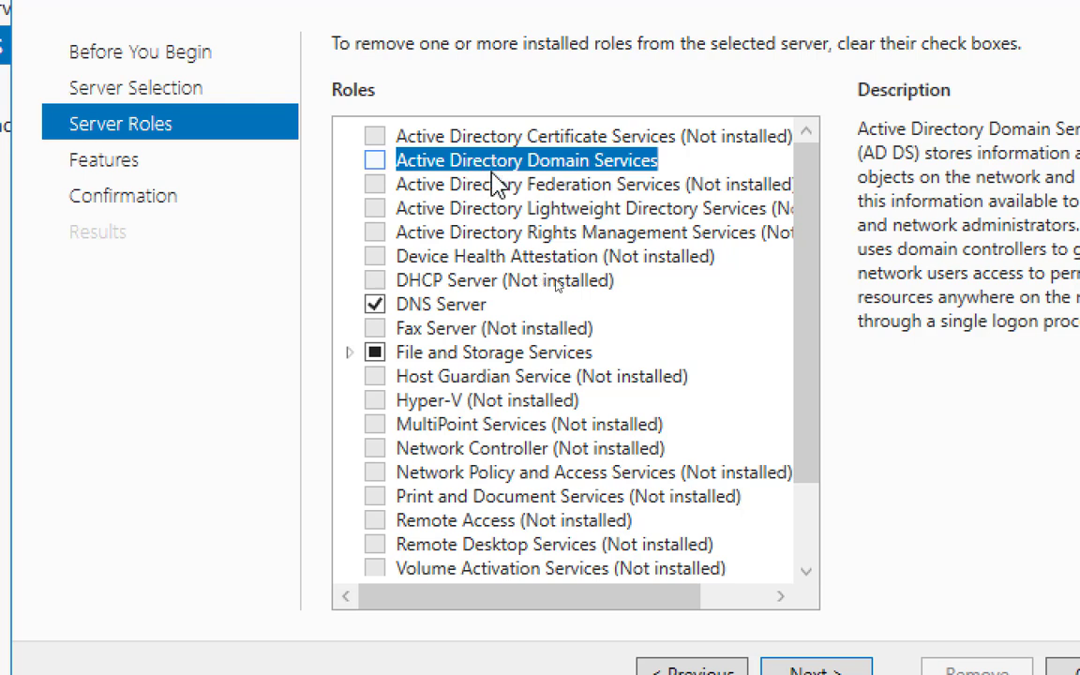
pyautogui.click(374, 304)
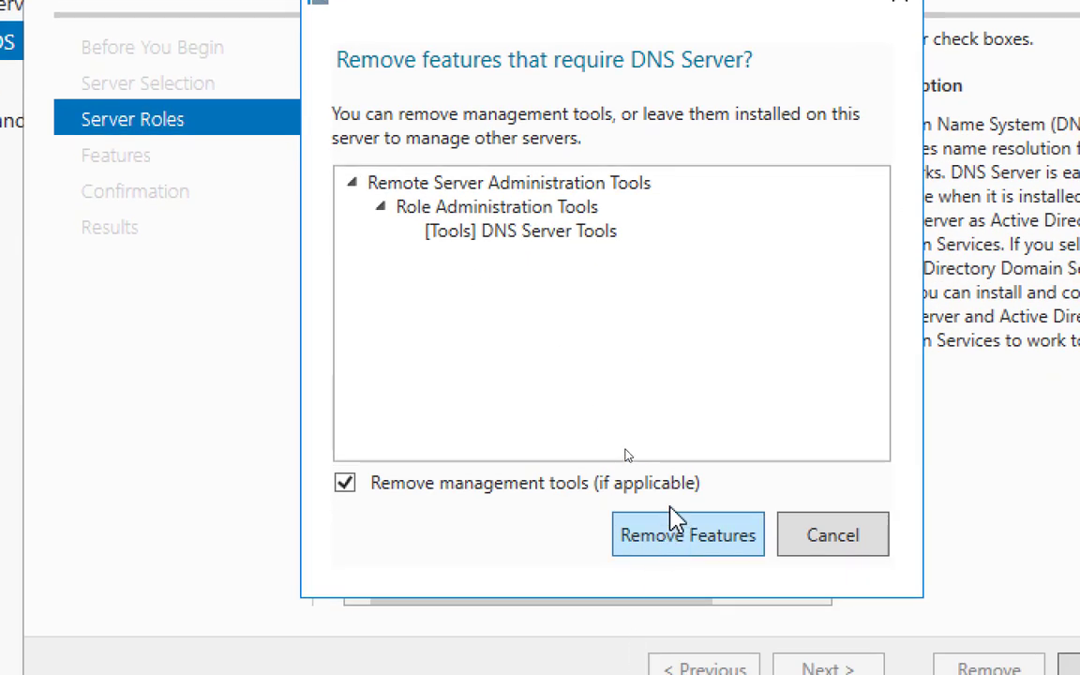
pyautogui.click(677, 542)
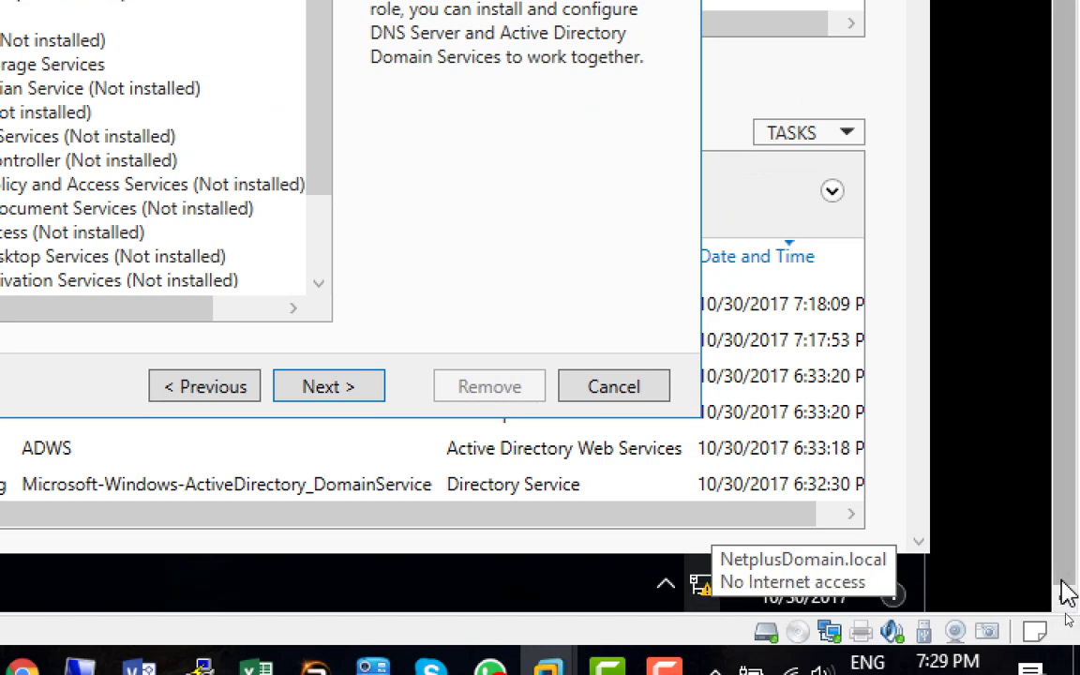
# Open Ethernet0's IPv4 settings: IP 192.168.200.2, gateway 192.168.200.50, preferred DNS 192.168.200.1
pyautogui.rightClick(703, 589)
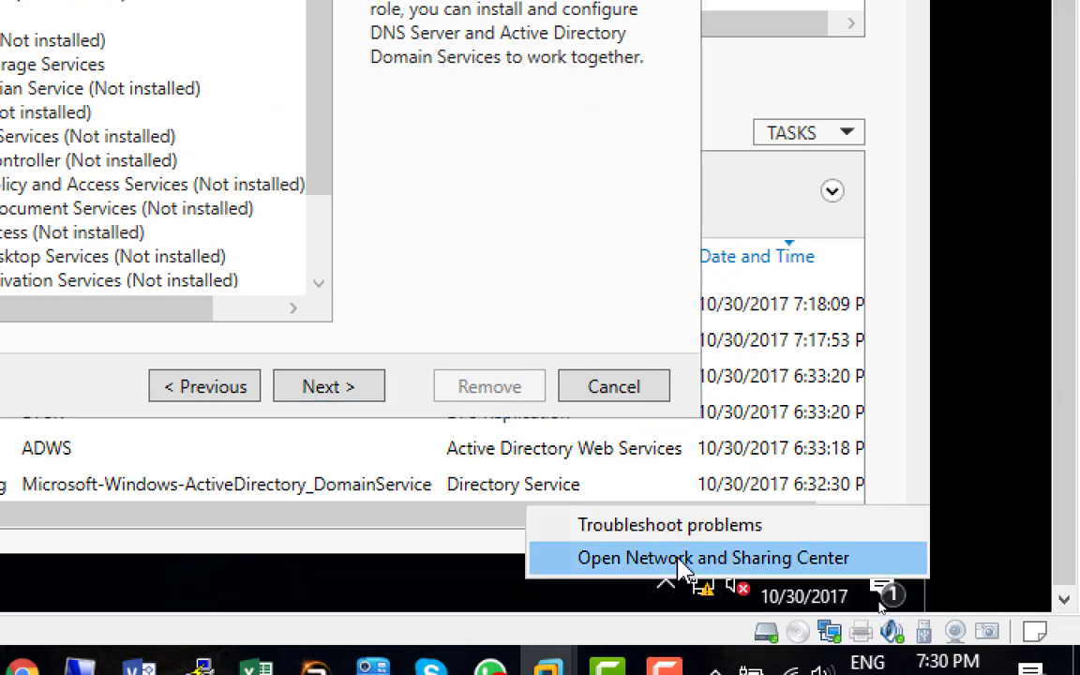
pyautogui.click(684, 560)
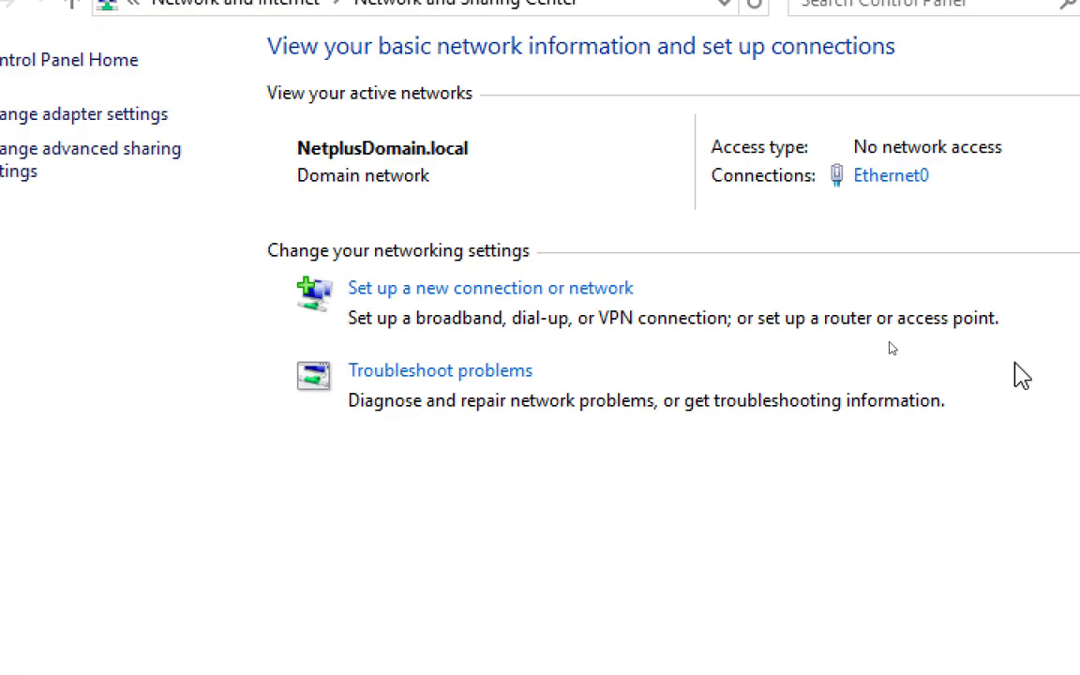
pyautogui.click(891, 176)
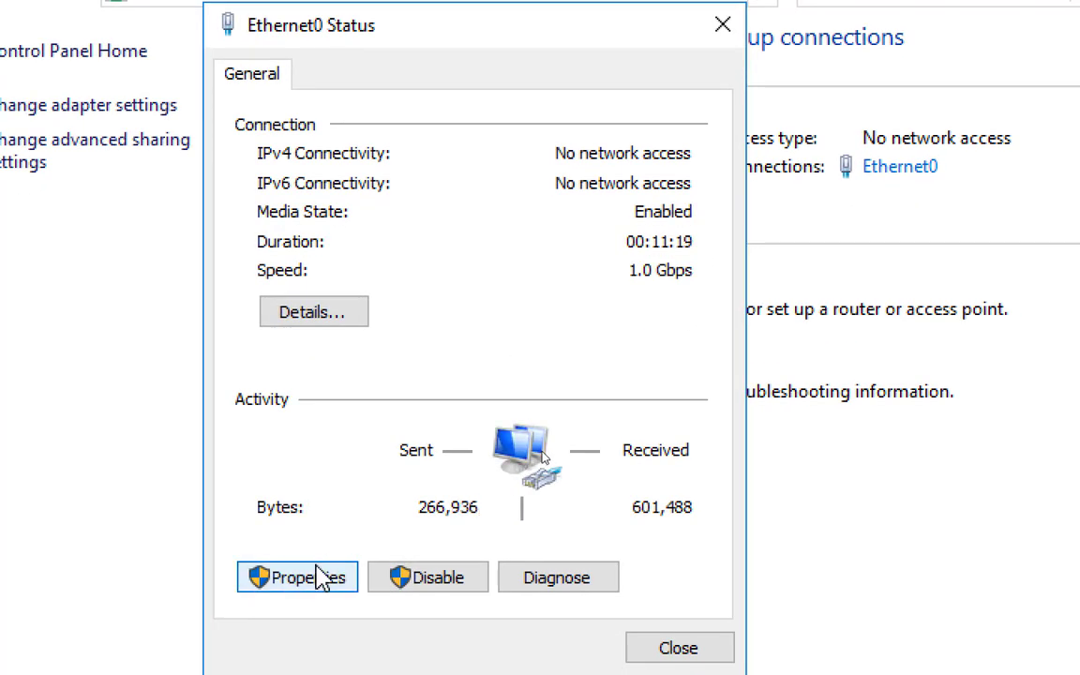
pyautogui.click(322, 577)
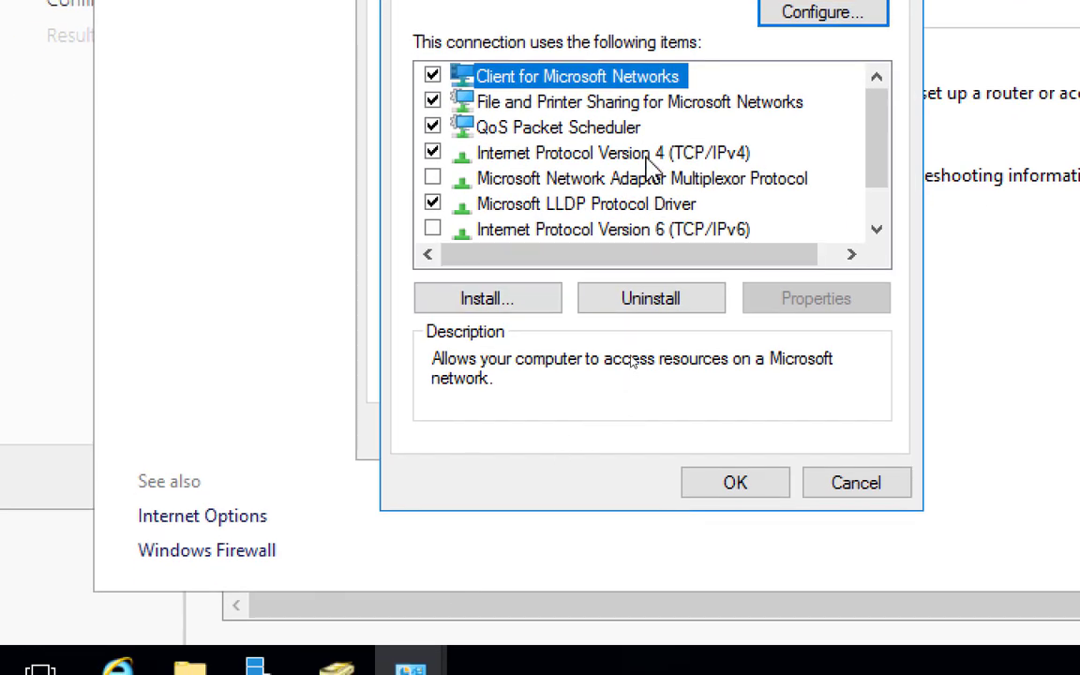
pyautogui.doubleClick(646, 157)
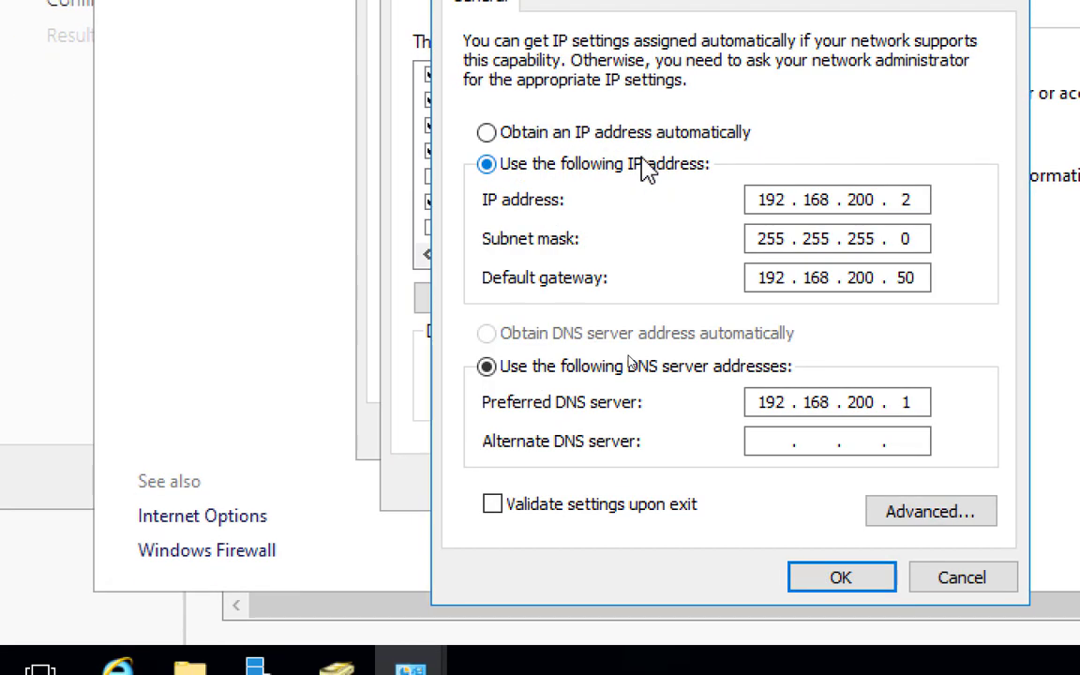
# Click through the alternate DNS server address field
pyautogui.click(778, 441)
pyautogui.click(816, 440)
pyautogui.click(862, 441)
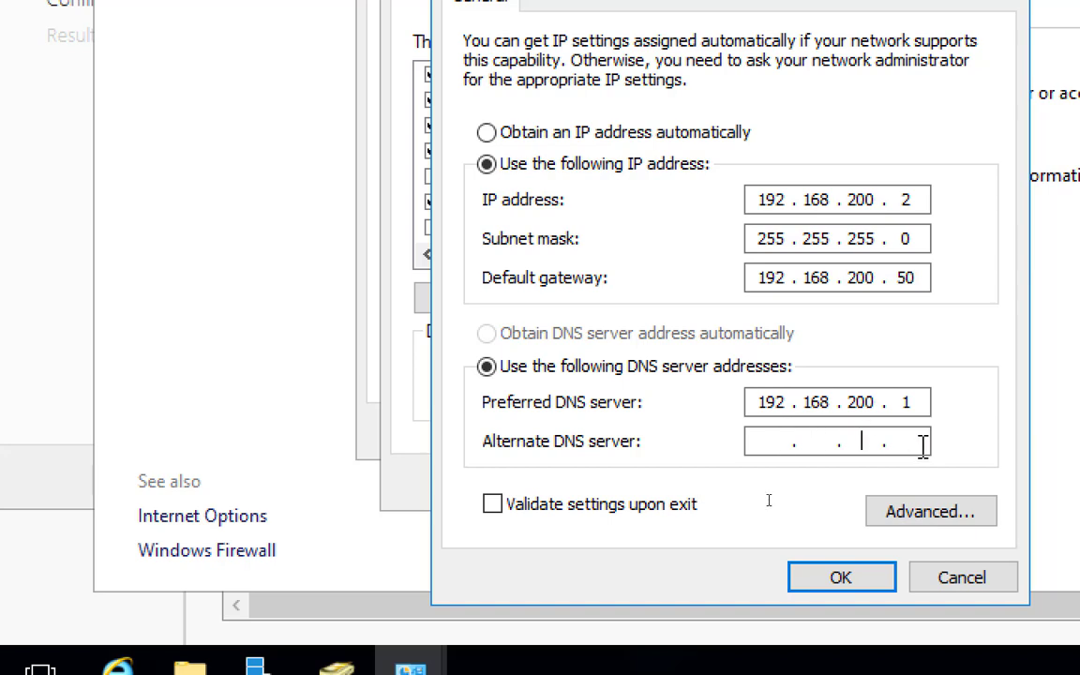
pyautogui.click(924, 444)
pyautogui.click(774, 440)
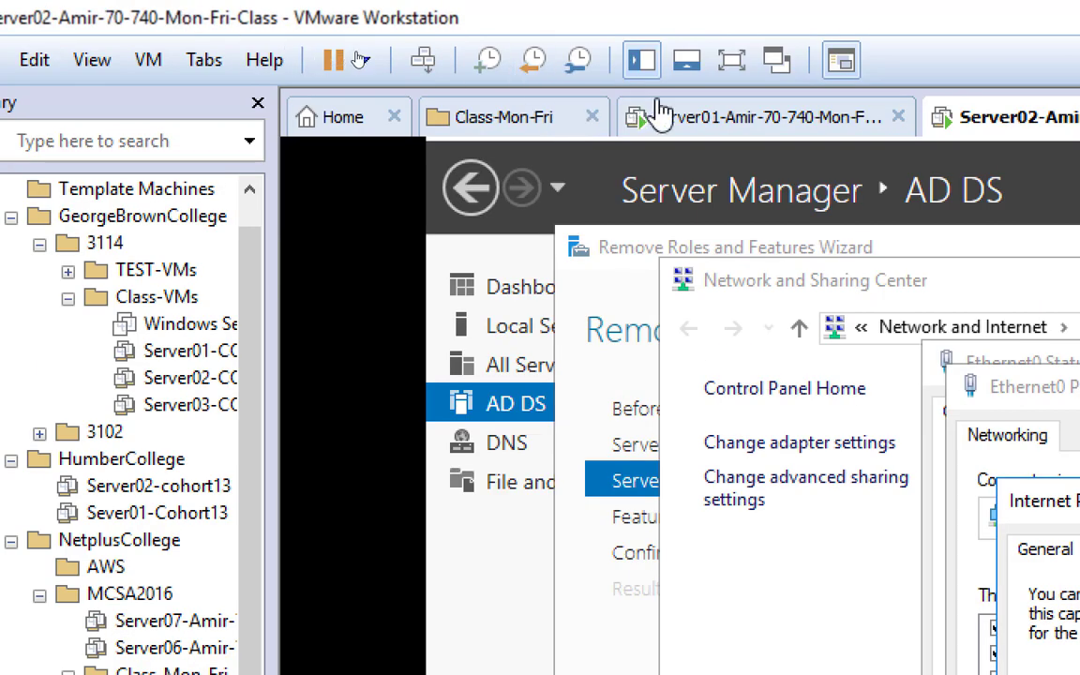
# Switch to Server01 and show the Local Server page in Server Manager
pyautogui.click(659, 110)
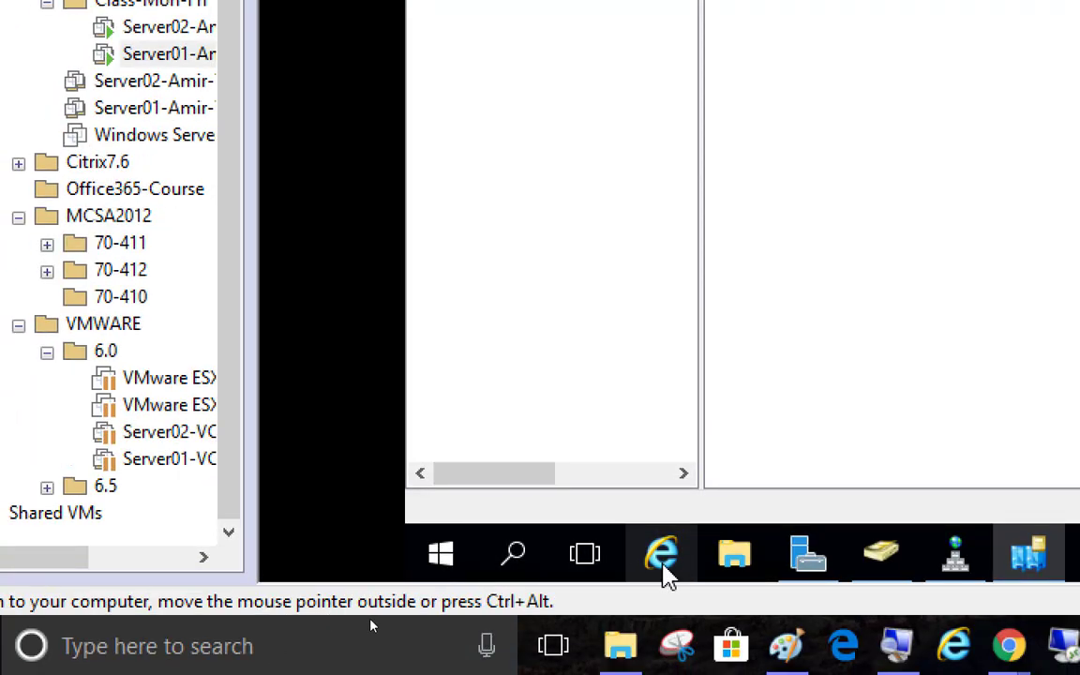
pyautogui.click(447, 557)
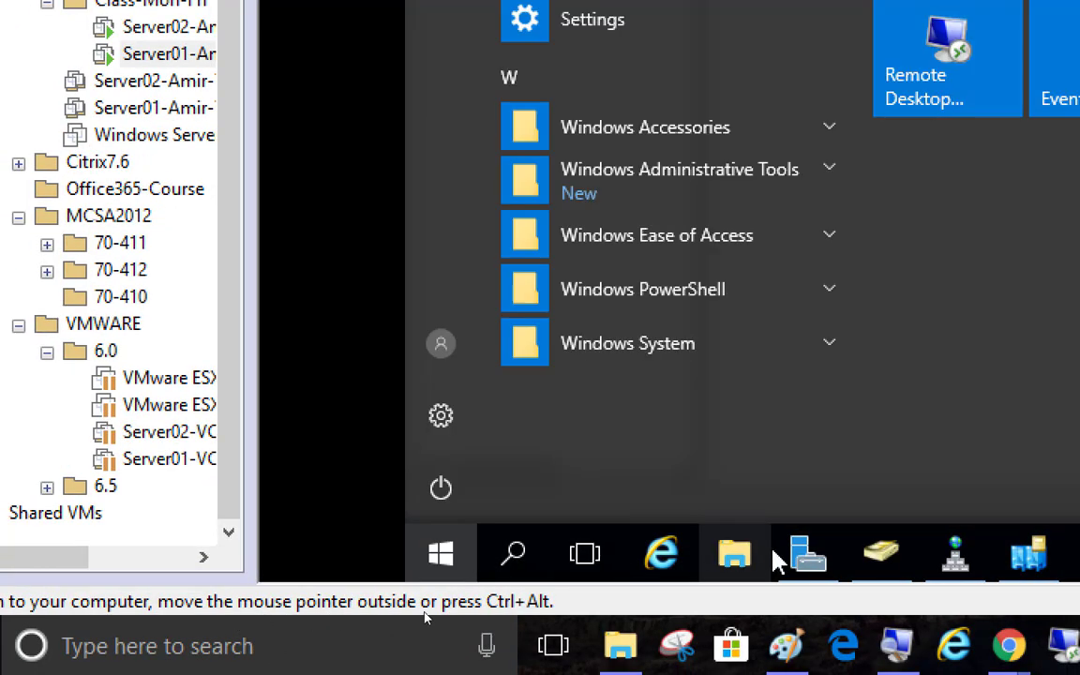
pyautogui.click(811, 557)
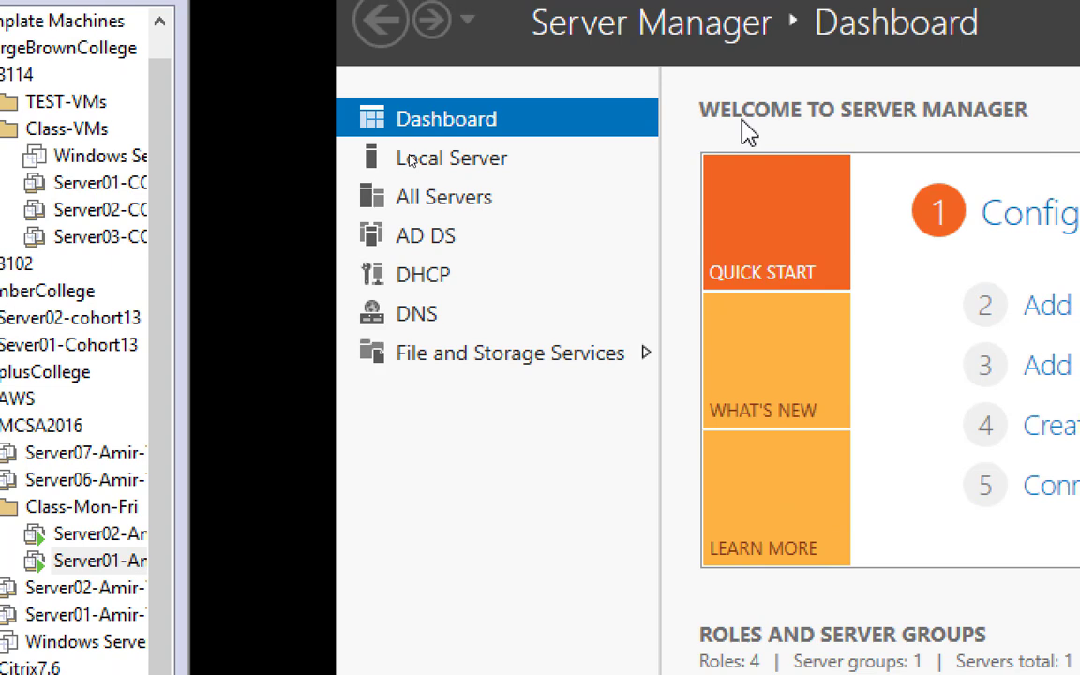
pyautogui.click(524, 163)
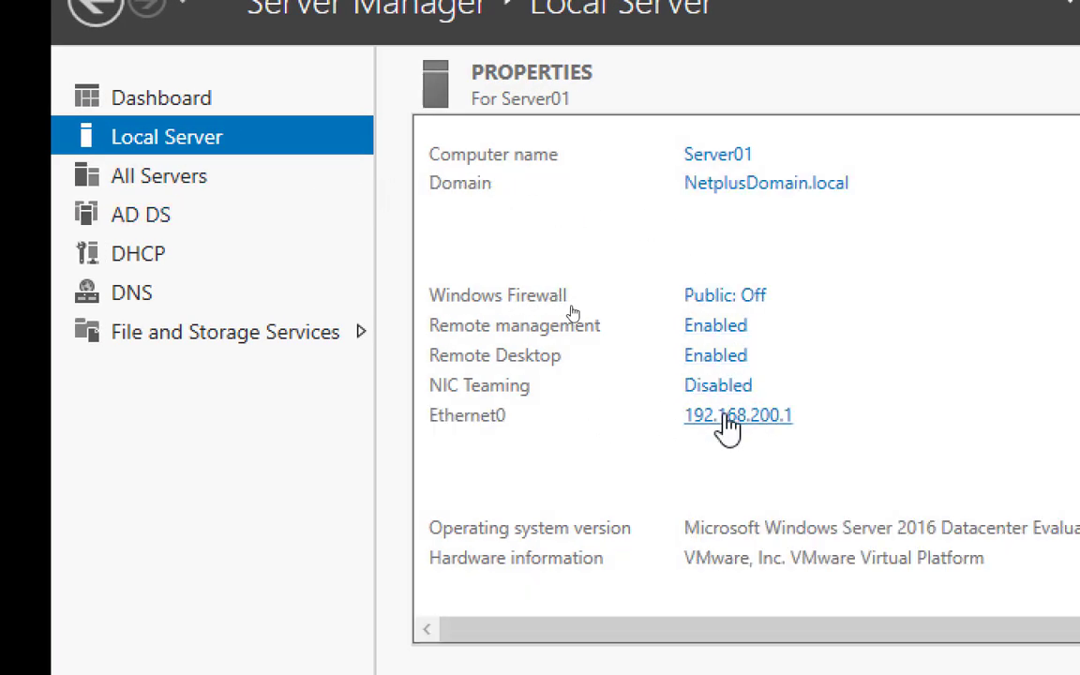
# View Ethernet0's IPv4 settings: 192.168.200.1, gateway 192.168.200.50, preferred DNS 192.168.200.1
pyautogui.click(750, 416)
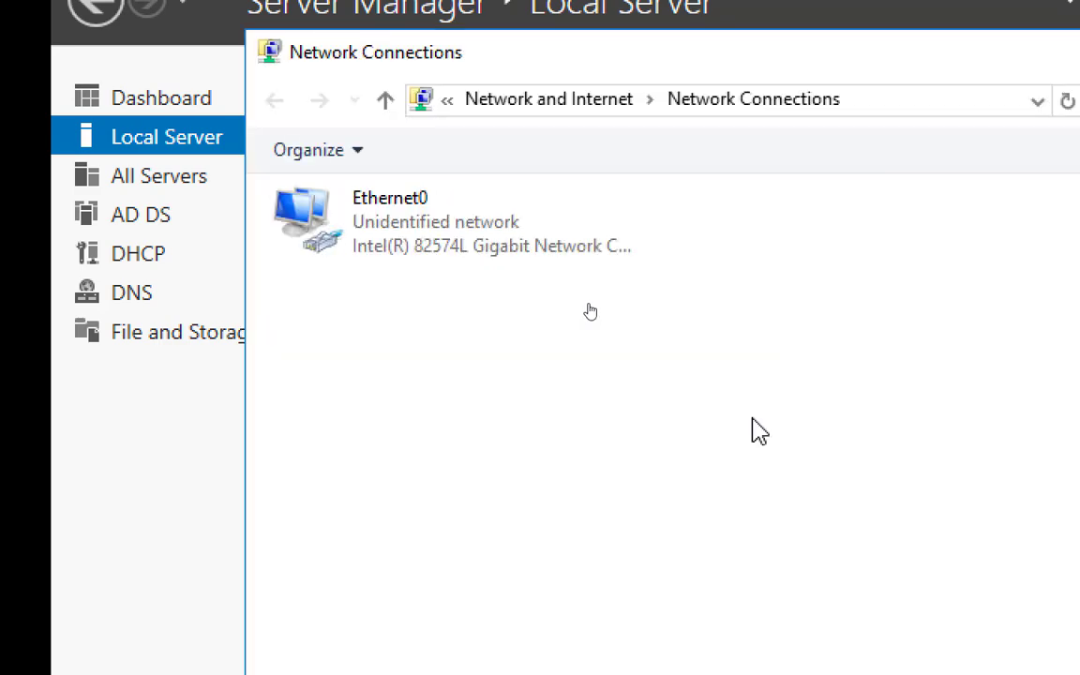
pyautogui.doubleClick(420, 254)
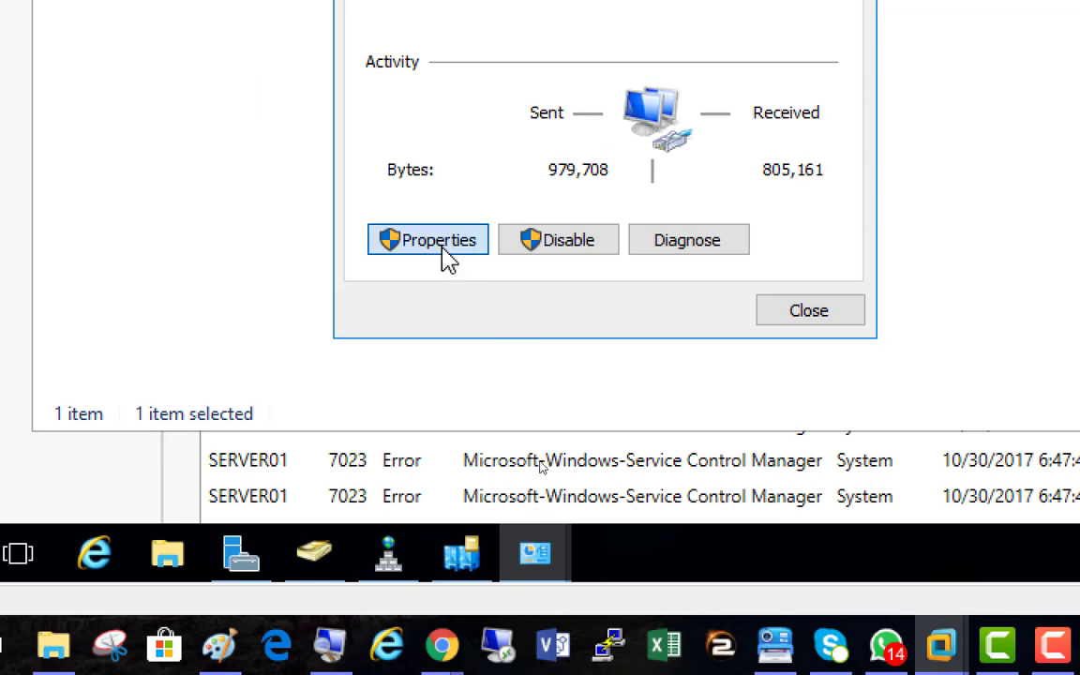
pyautogui.click(439, 241)
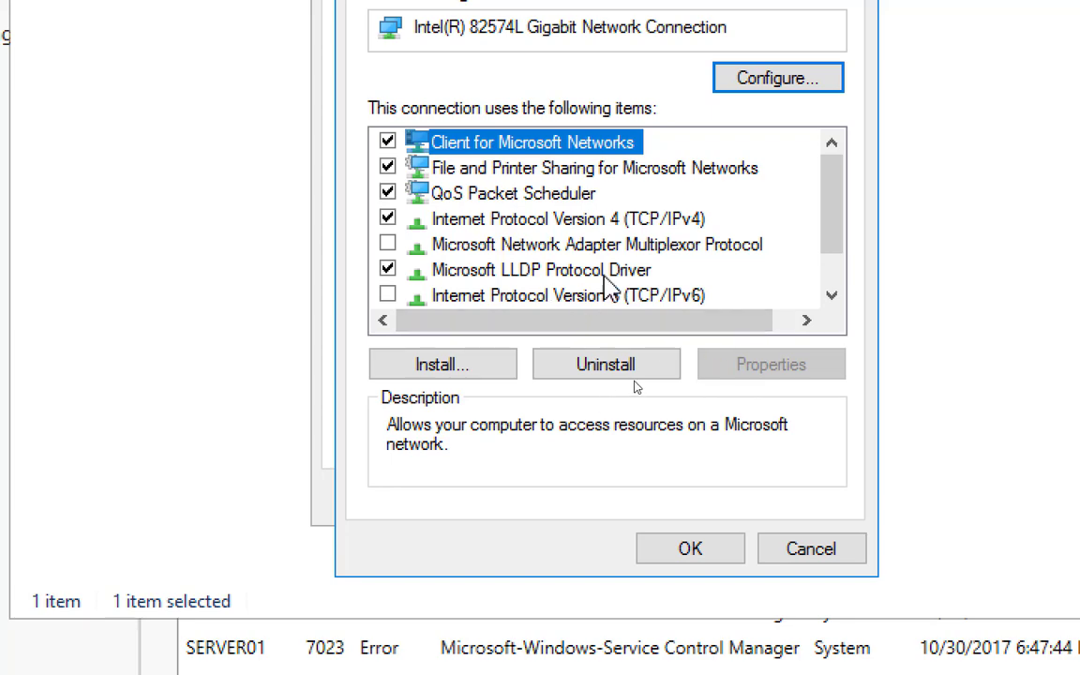
pyautogui.doubleClick(603, 222)
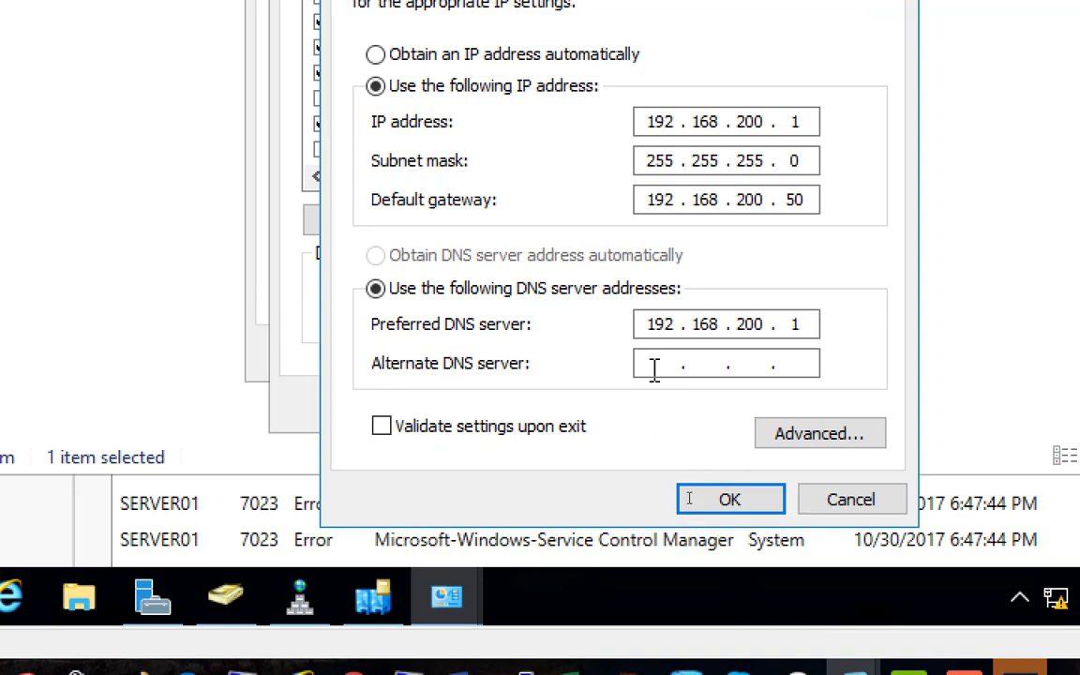
pyautogui.click(654, 367)
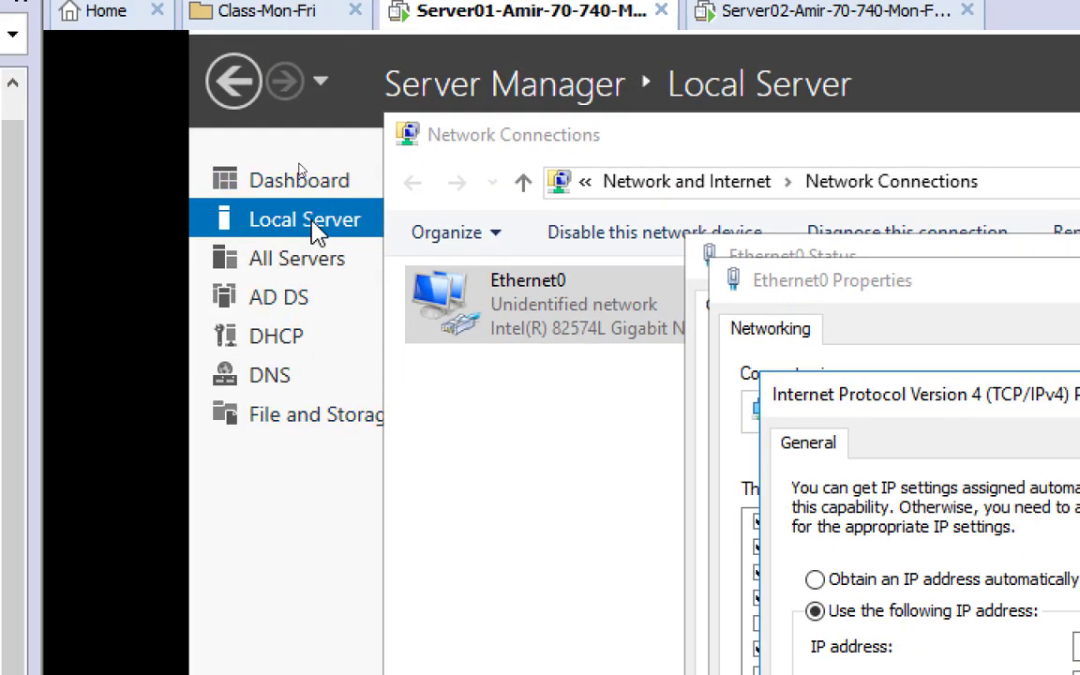
pyautogui.click(277, 253)
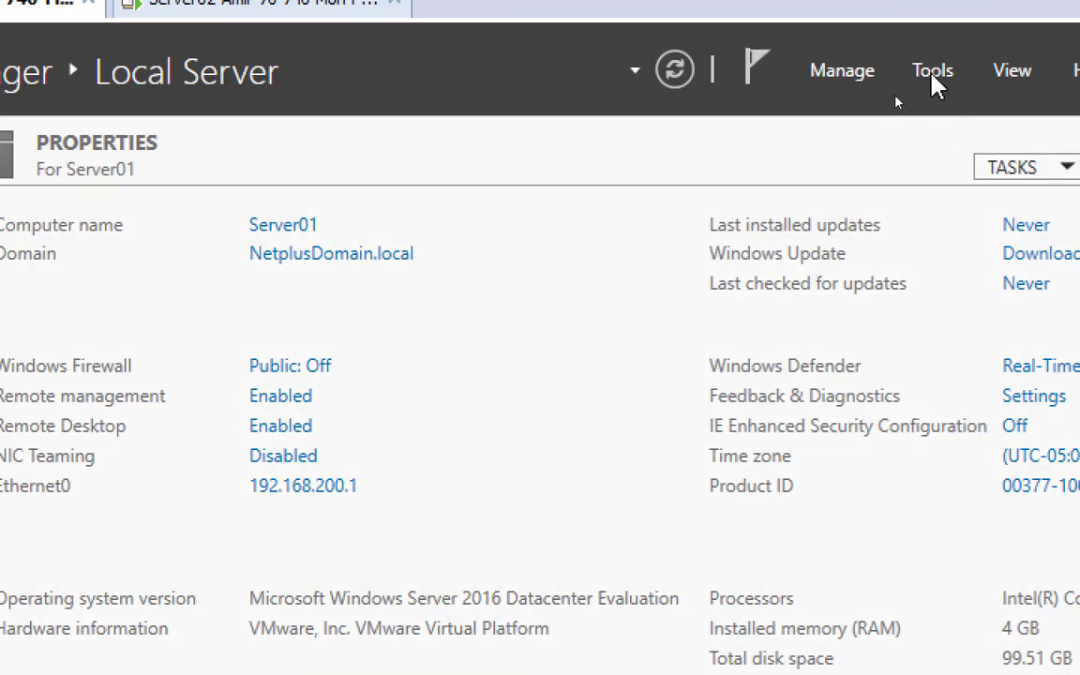
# Launch the DHCP console, maximize it, widen the tree and expand server01, then close it
pyautogui.click(933, 77)
pyautogui.click(844, 414)
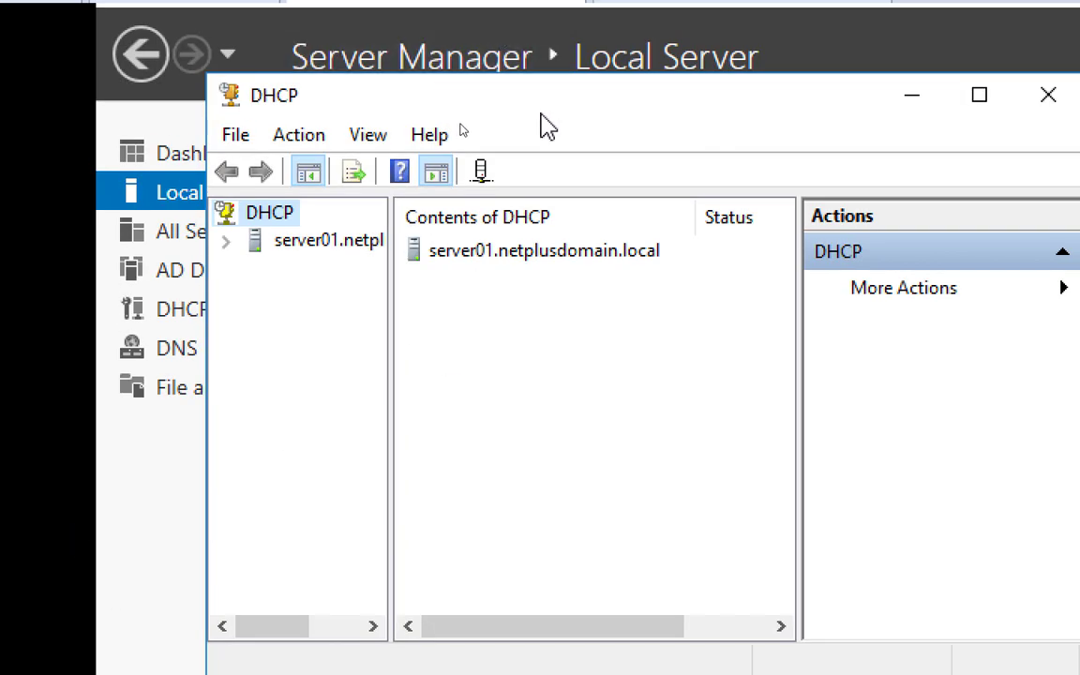
pyautogui.doubleClick(488, 101)
pyautogui.moveTo(277, 229); pyautogui.dragTo(440, 250)
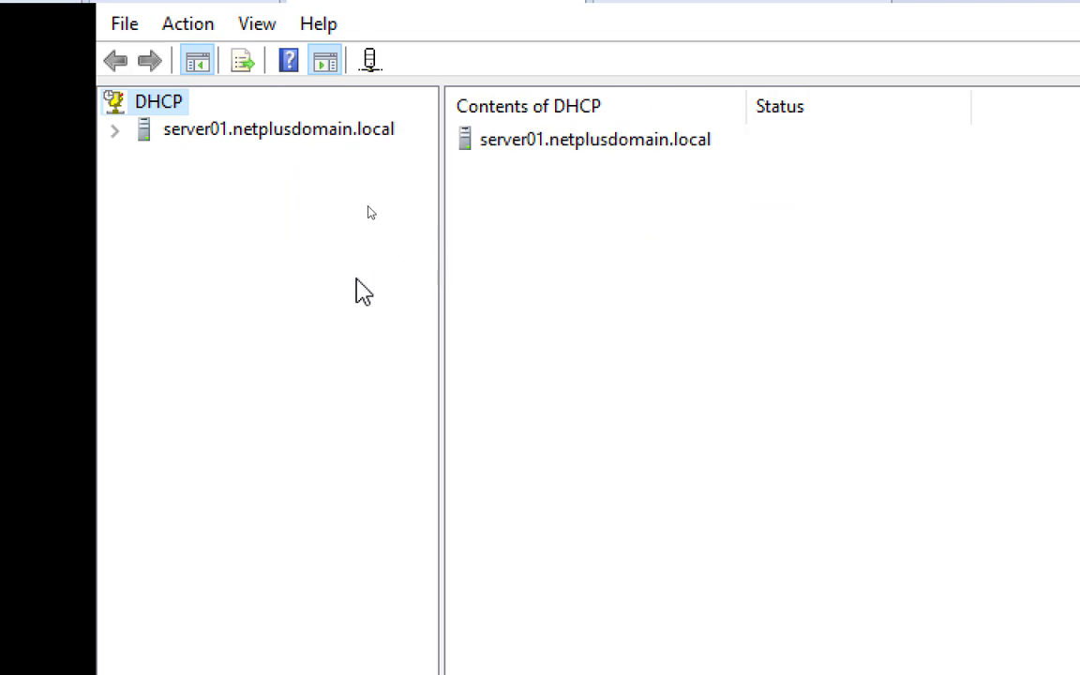
pyautogui.click(116, 133)
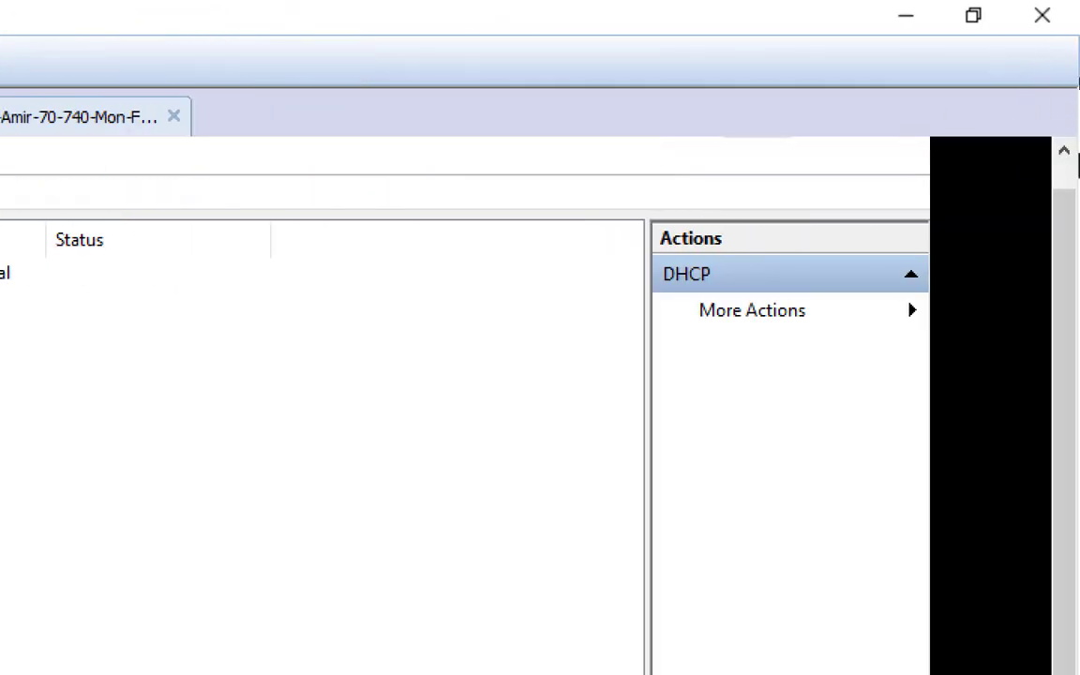
pyautogui.scroll(1, 1069, 187)
pyautogui.click(893, 152)
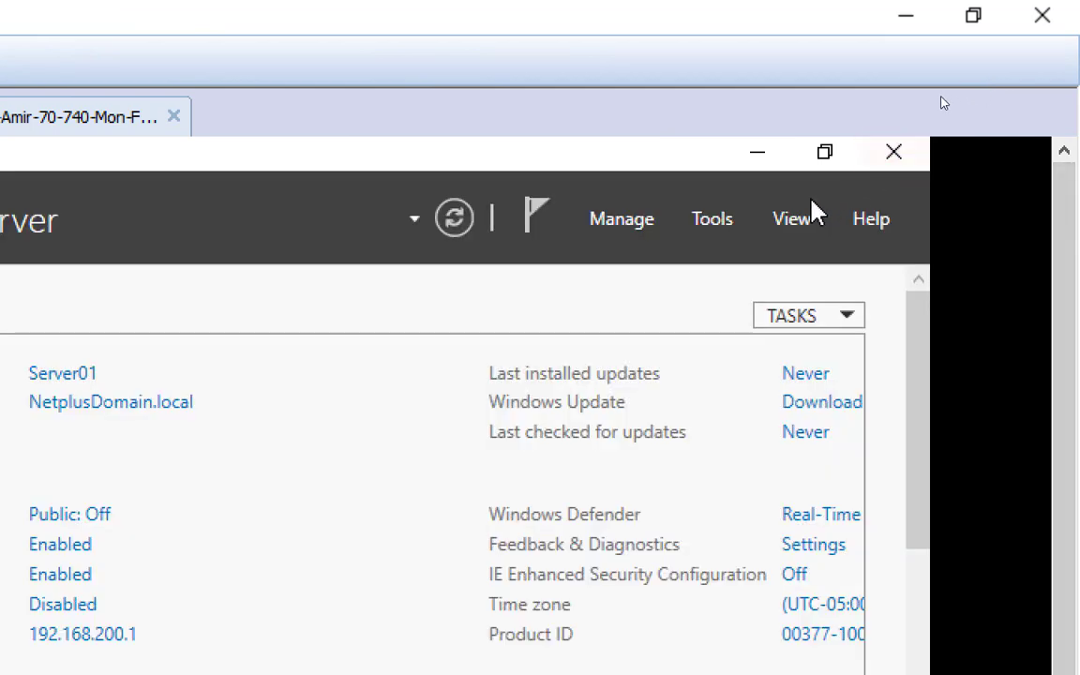
# Reopen DHCP maximized and expand server01 and IPv4 to reveal scope 192.168.200.0
pyautogui.click(729, 227)
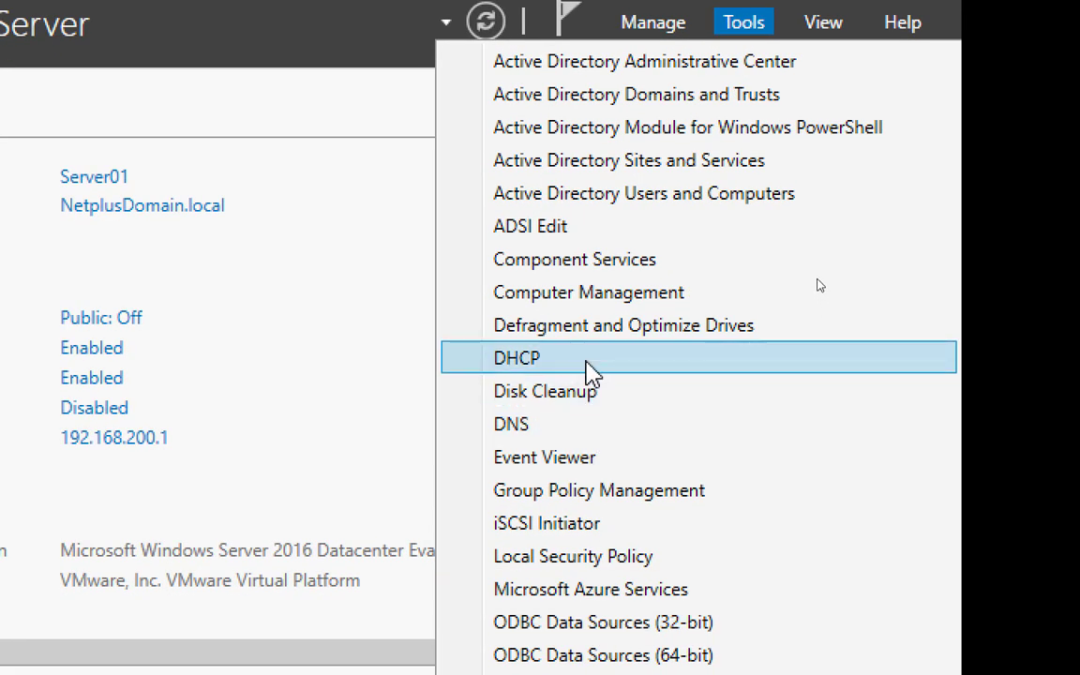
pyautogui.click(591, 361)
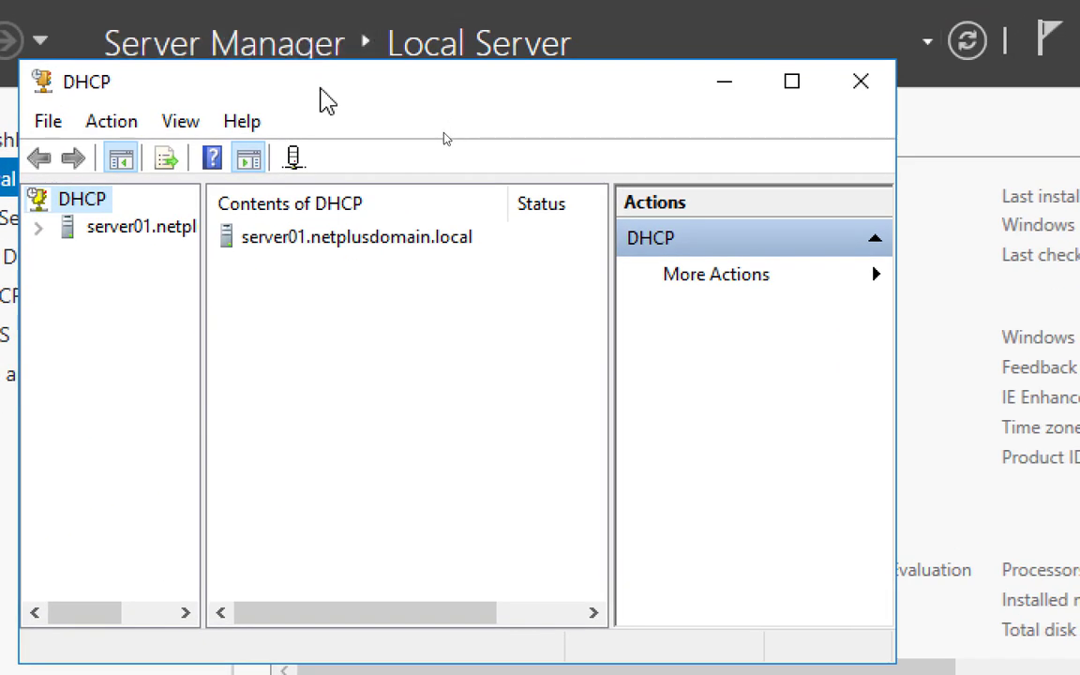
pyautogui.doubleClick(324, 99)
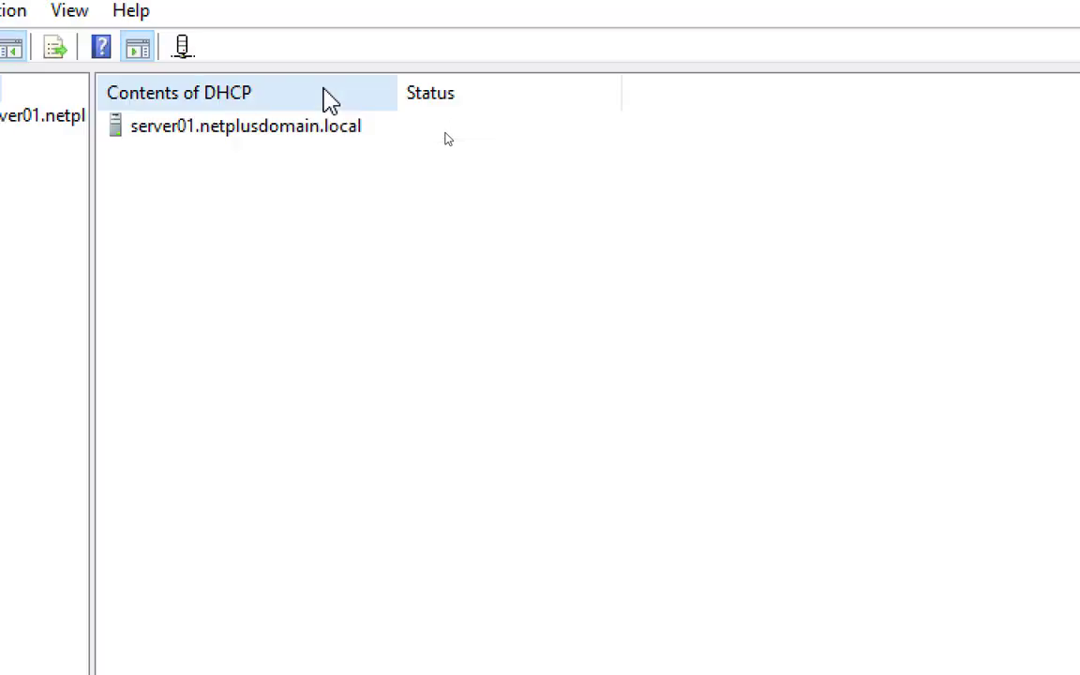
pyautogui.moveTo(112, 222); pyautogui.dragTo(297, 223)
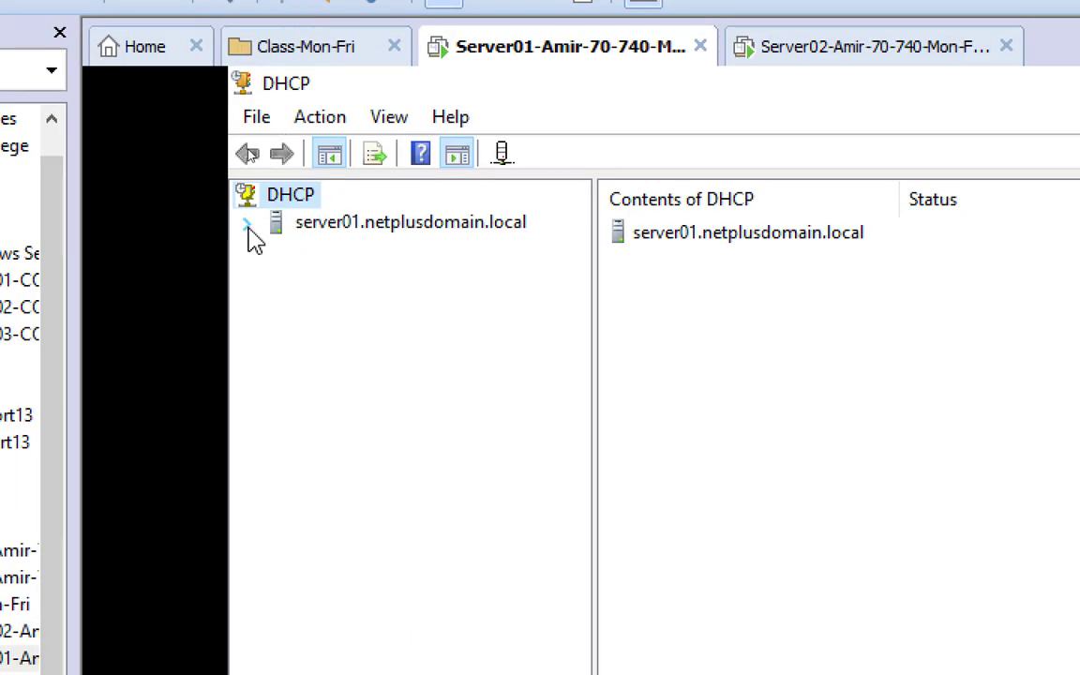
pyautogui.click(248, 226)
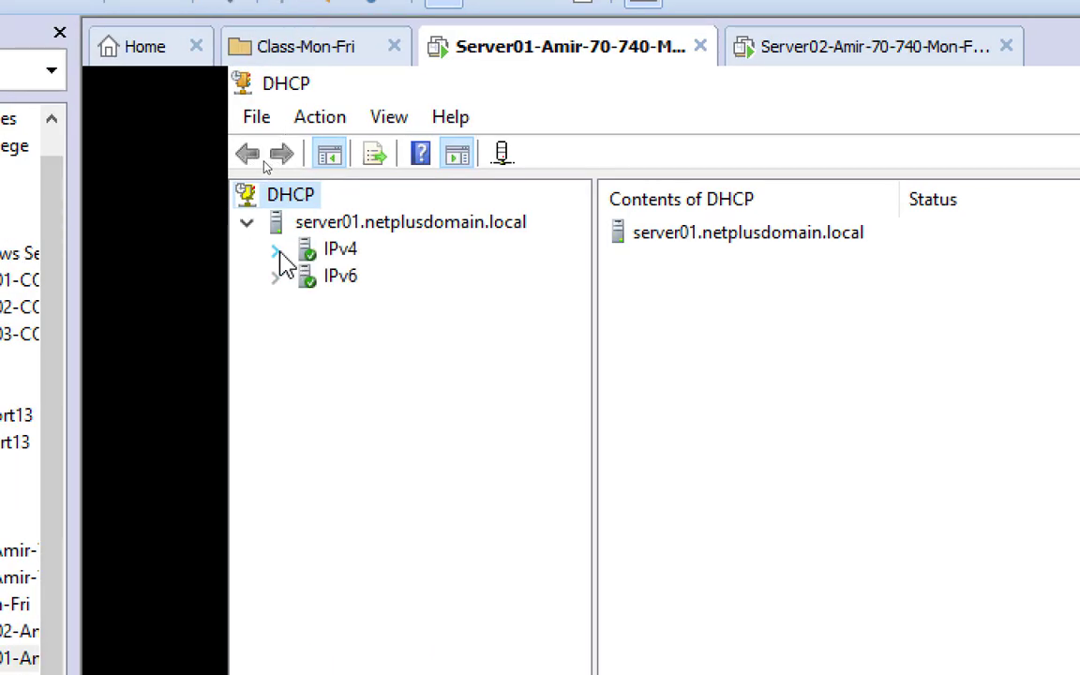
pyautogui.click(276, 250)
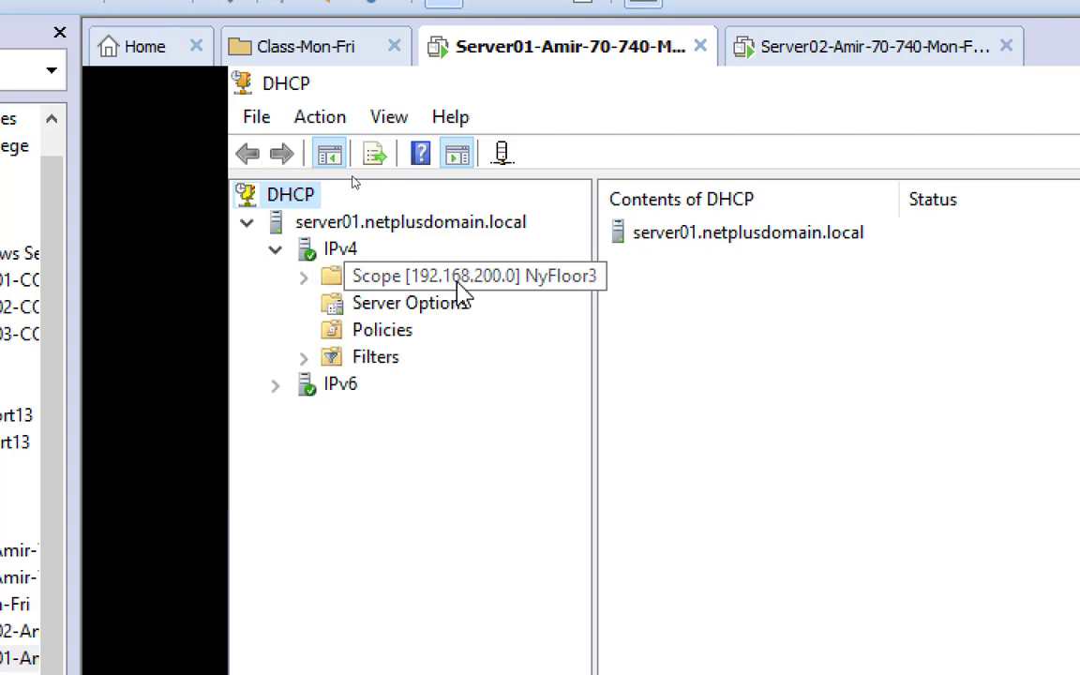
# Expand the 192.168.200.0 scope and review its options, selecting 006 DNS Servers
pyautogui.doubleClick(375, 275)
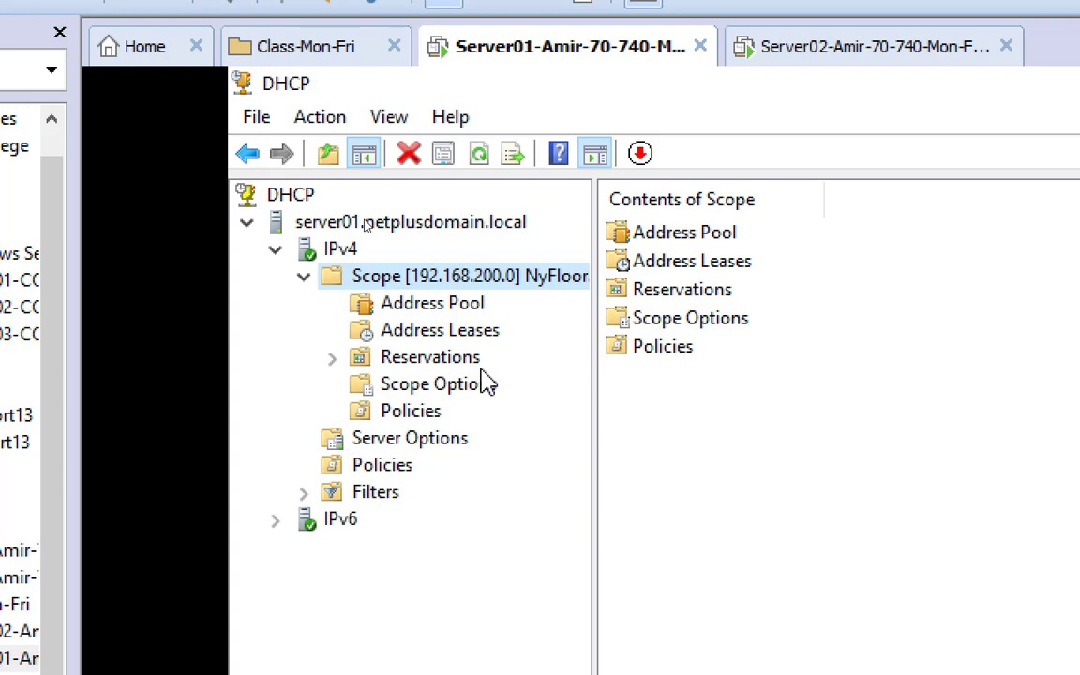
pyautogui.click(442, 387)
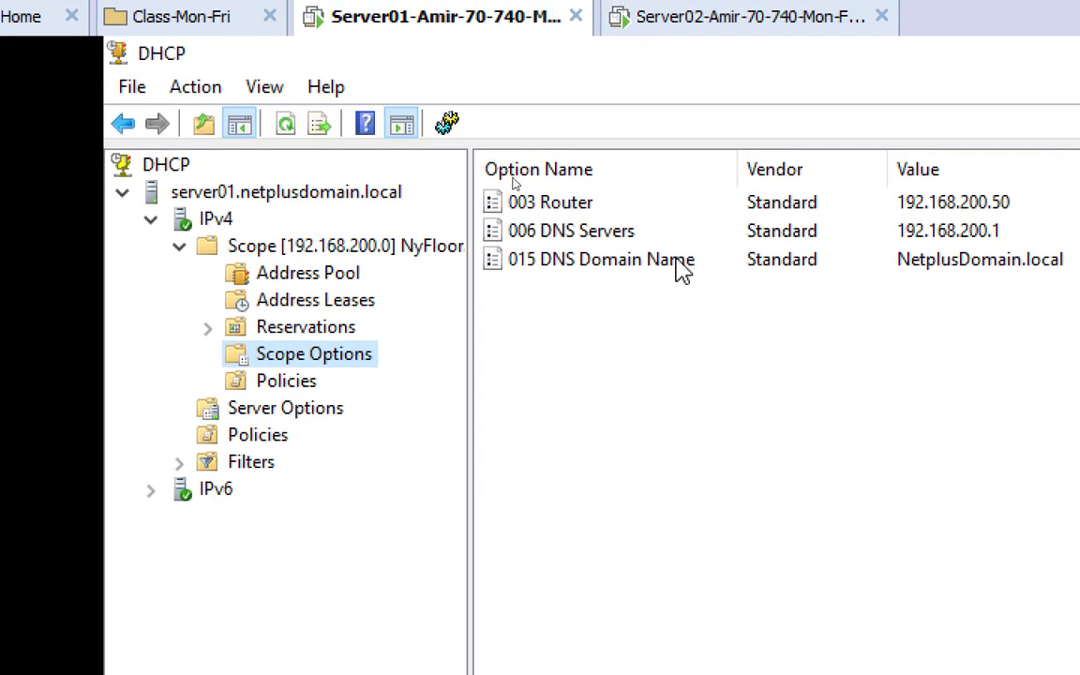
pyautogui.click(529, 230)
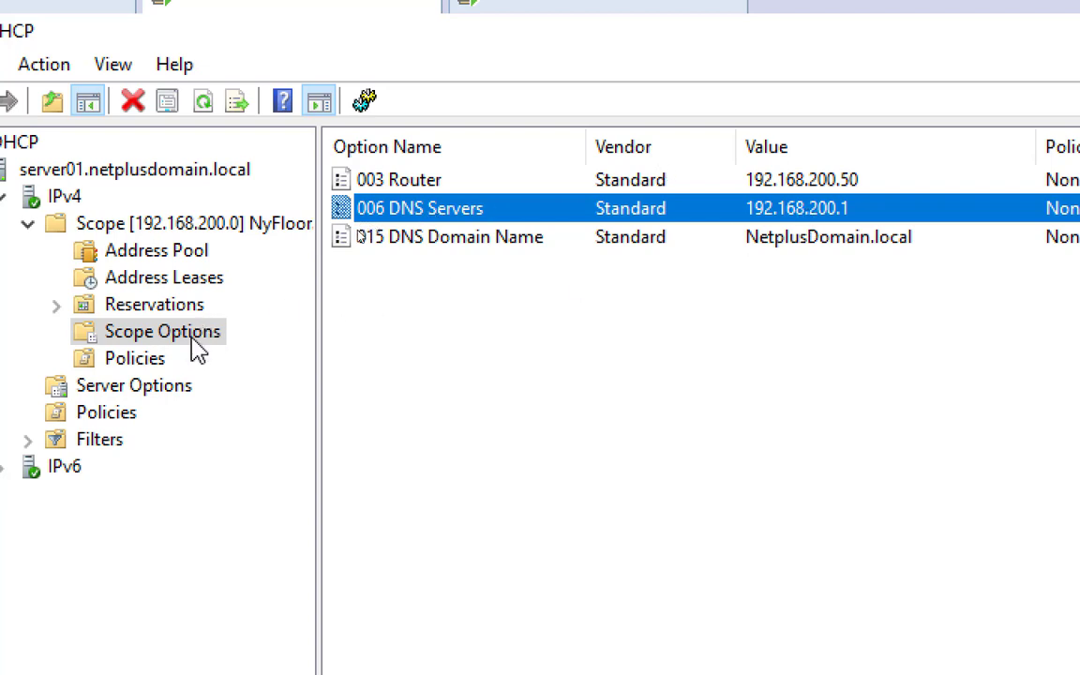
pyautogui.rightClick(207, 332)
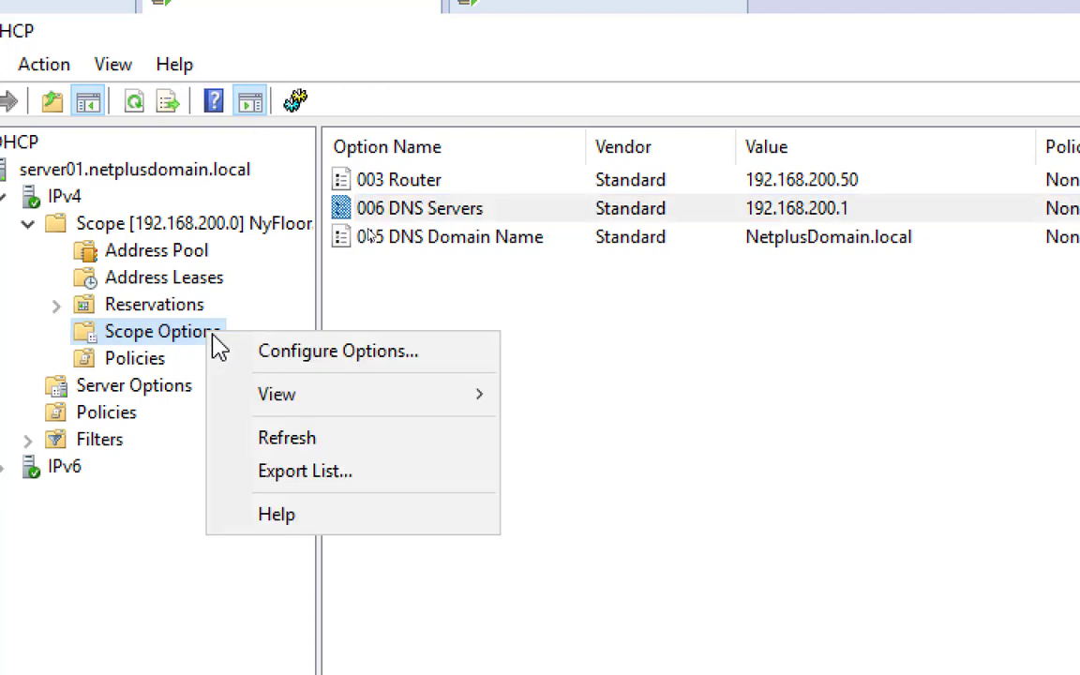
# Resolve Server02 to 192.168.200.2 and add it to the scope's 006 DNS Servers option
pyautogui.click(347, 356)
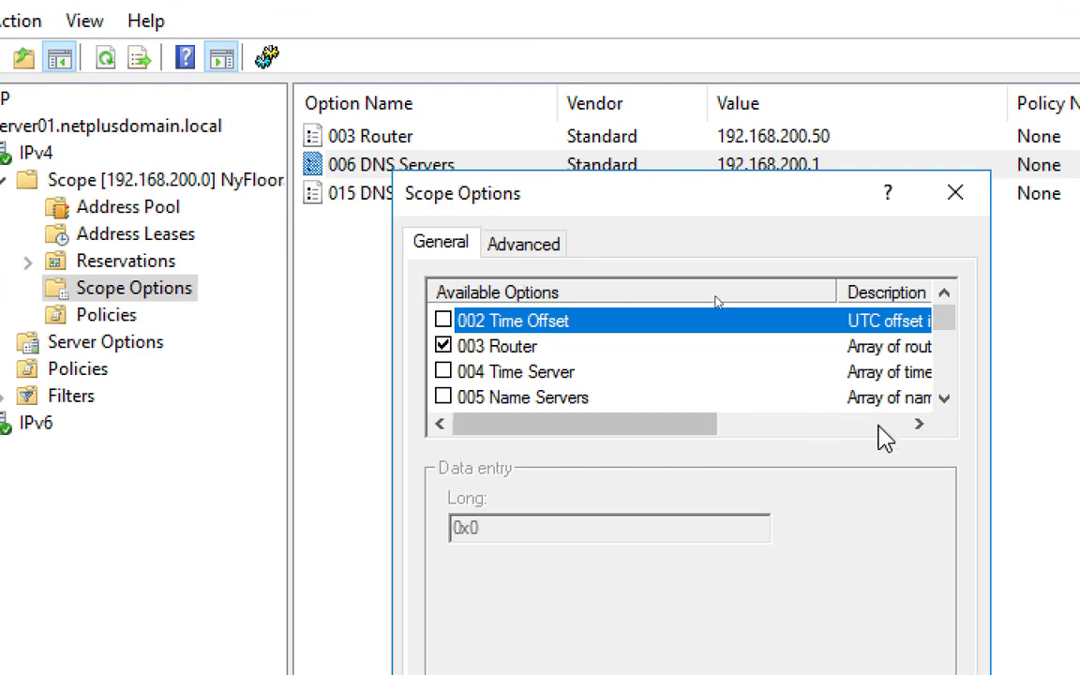
pyautogui.click(945, 398)
pyautogui.click(531, 399)
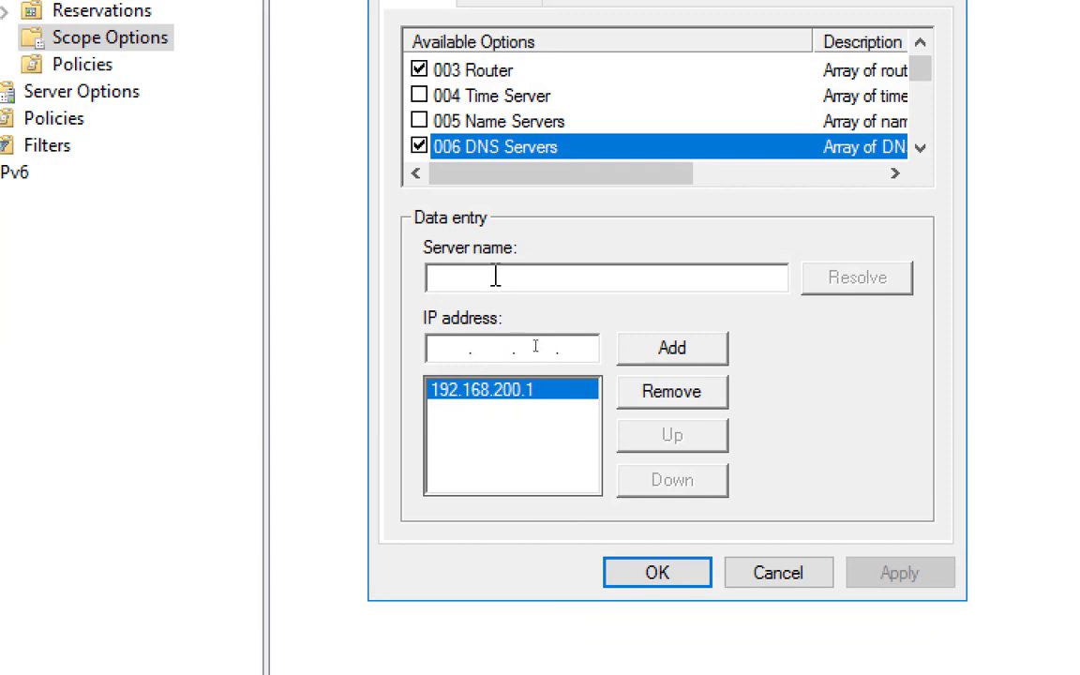
pyautogui.click(496, 276)
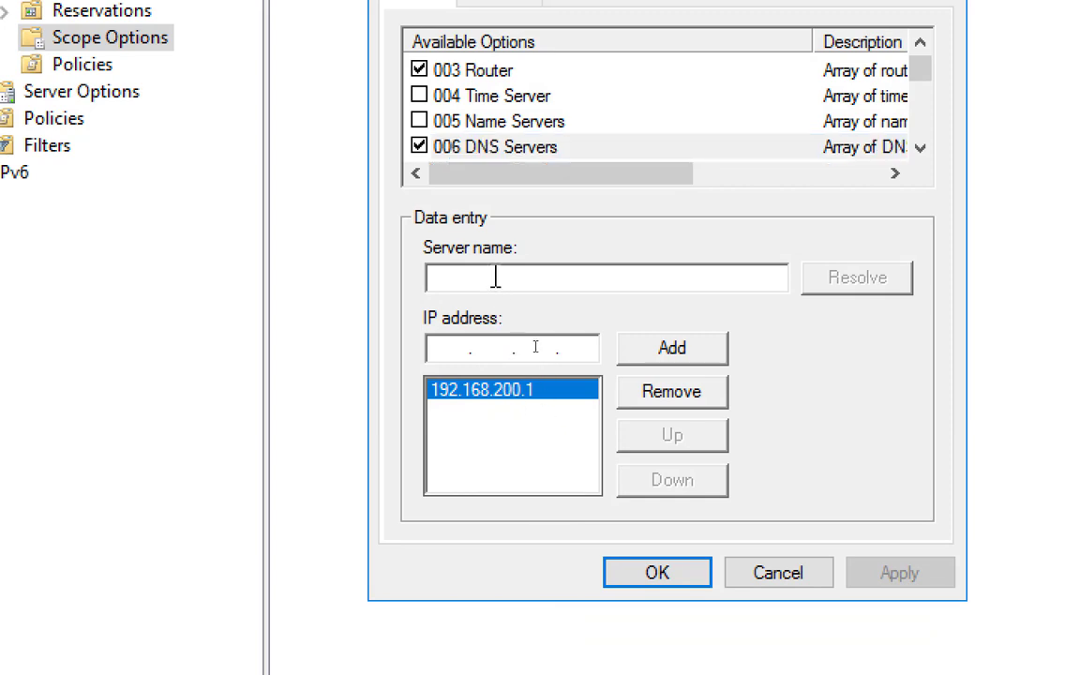
pyautogui.write('Server')
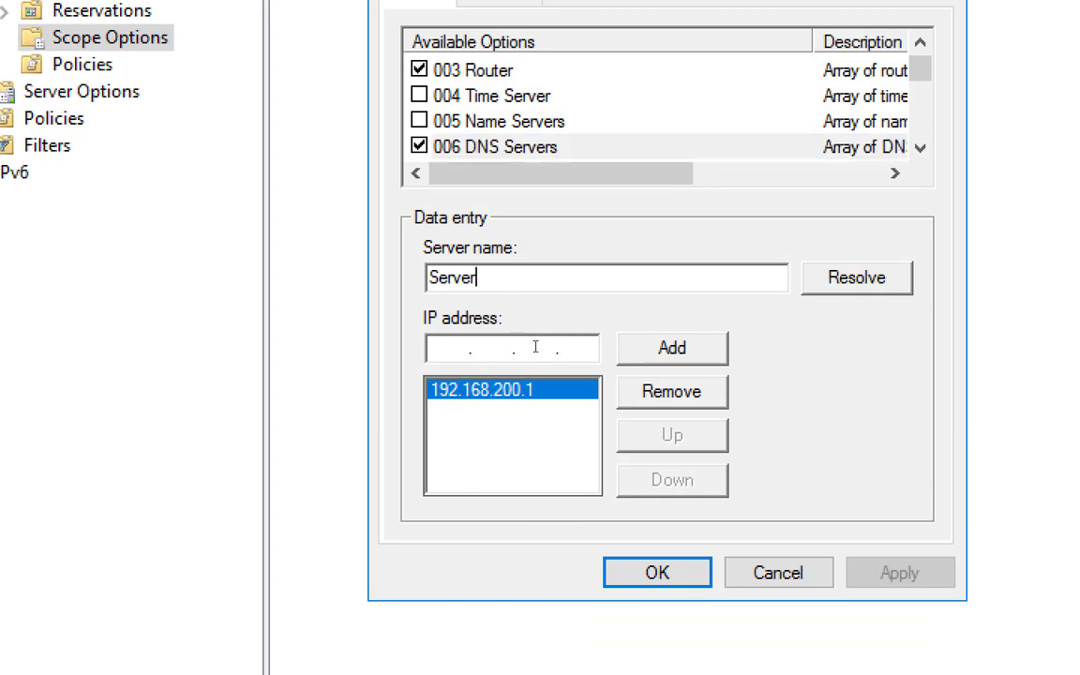
pyautogui.write('02')
pyautogui.click(847, 280)
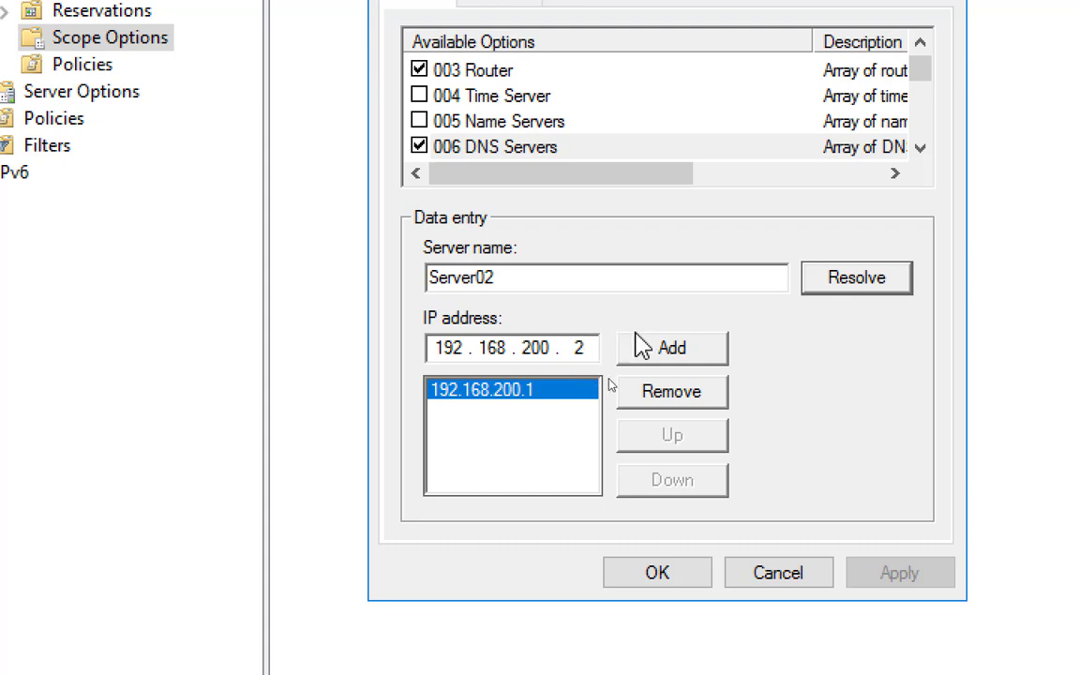
pyautogui.click(661, 356)
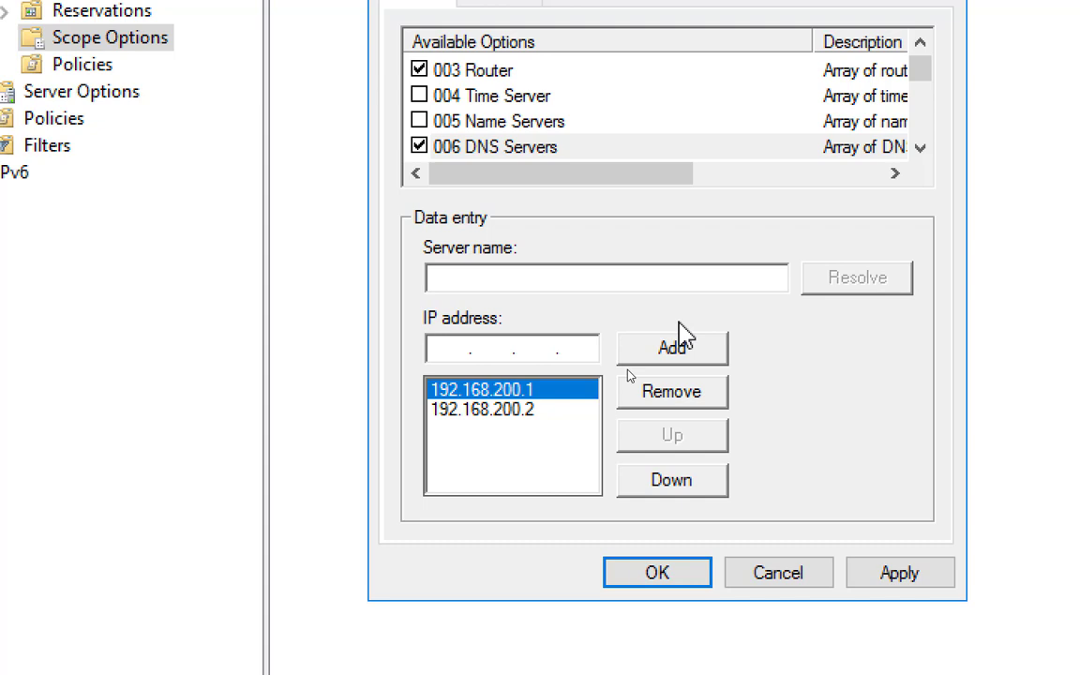
pyautogui.click(567, 345)
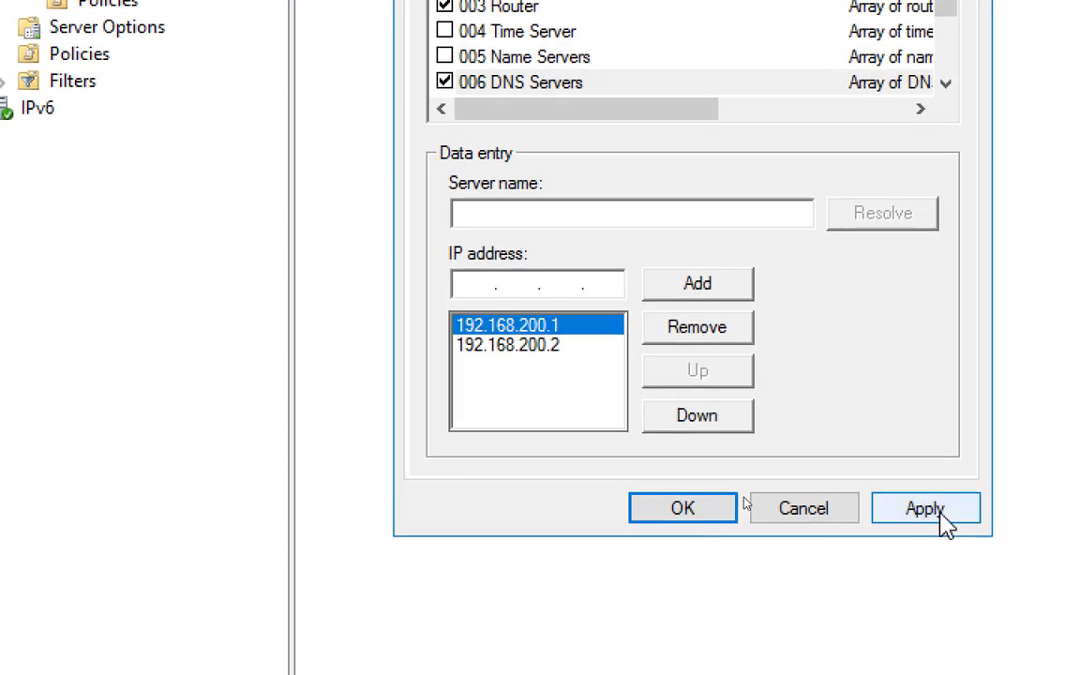
pyautogui.click(938, 514)
pyautogui.click(687, 514)
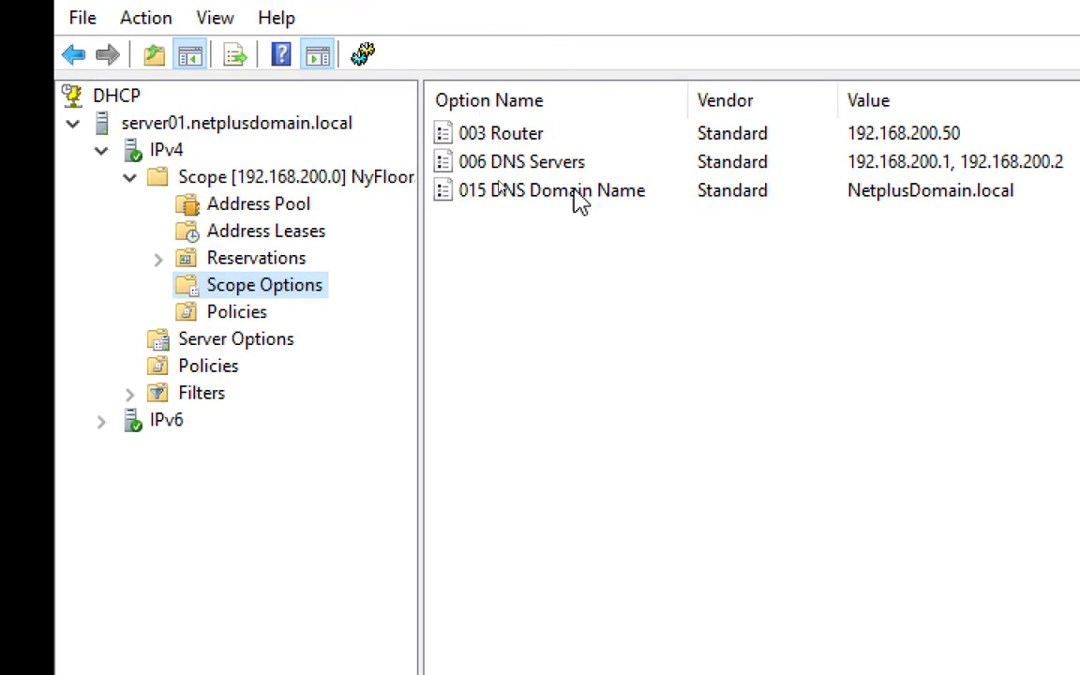
pyautogui.click(1005, 166)
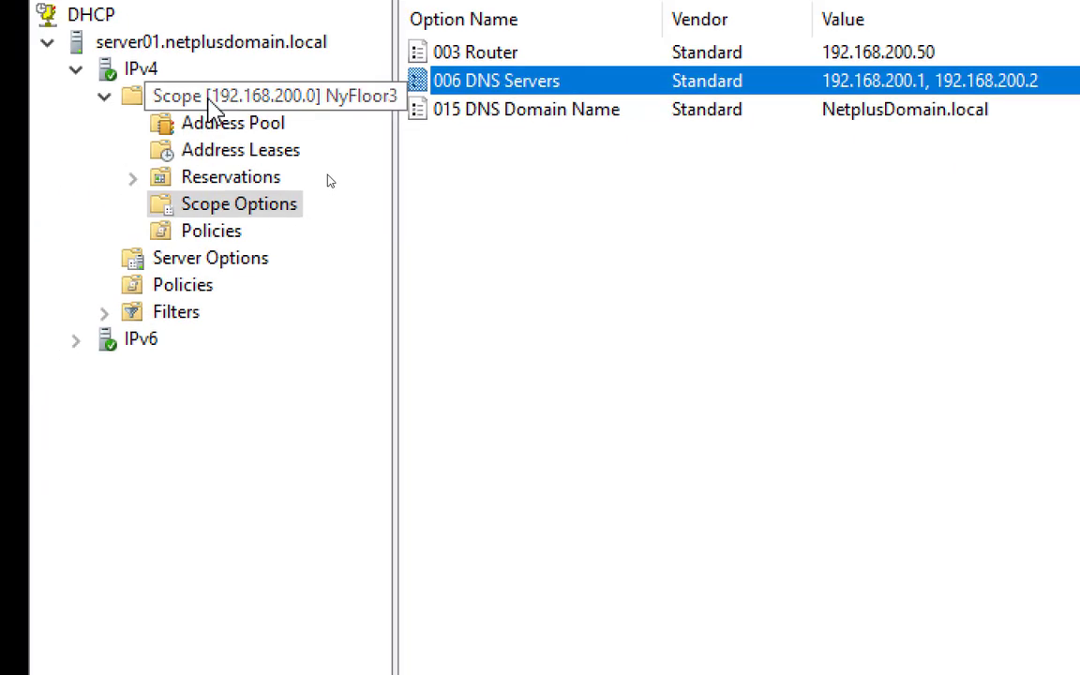
pyautogui.click(210, 102)
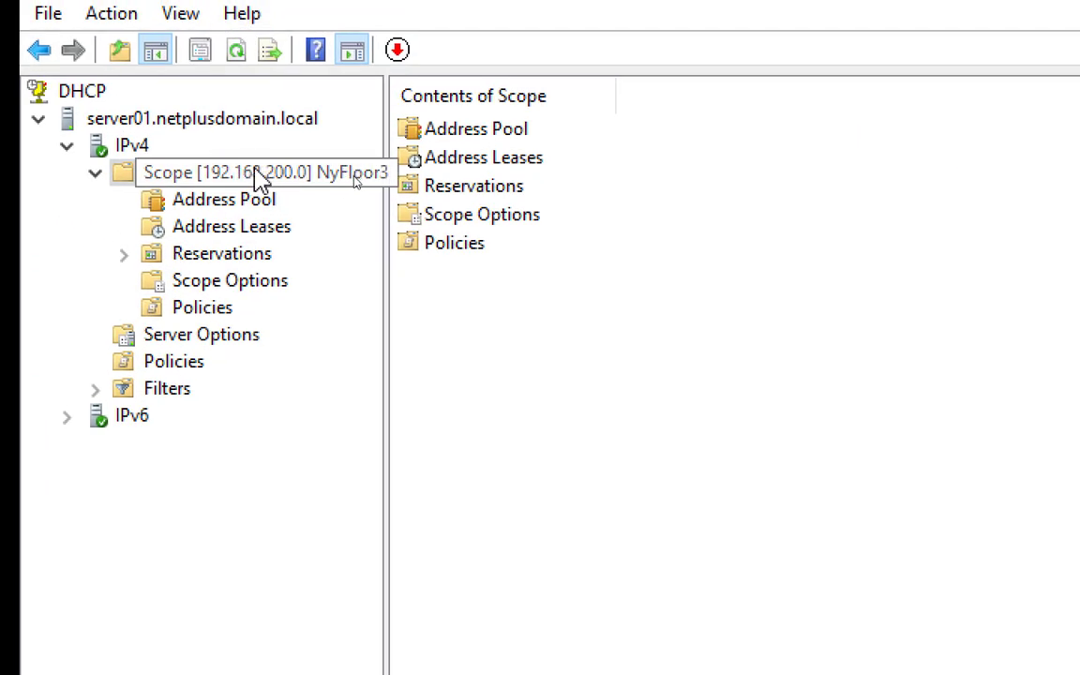
pyautogui.click(251, 281)
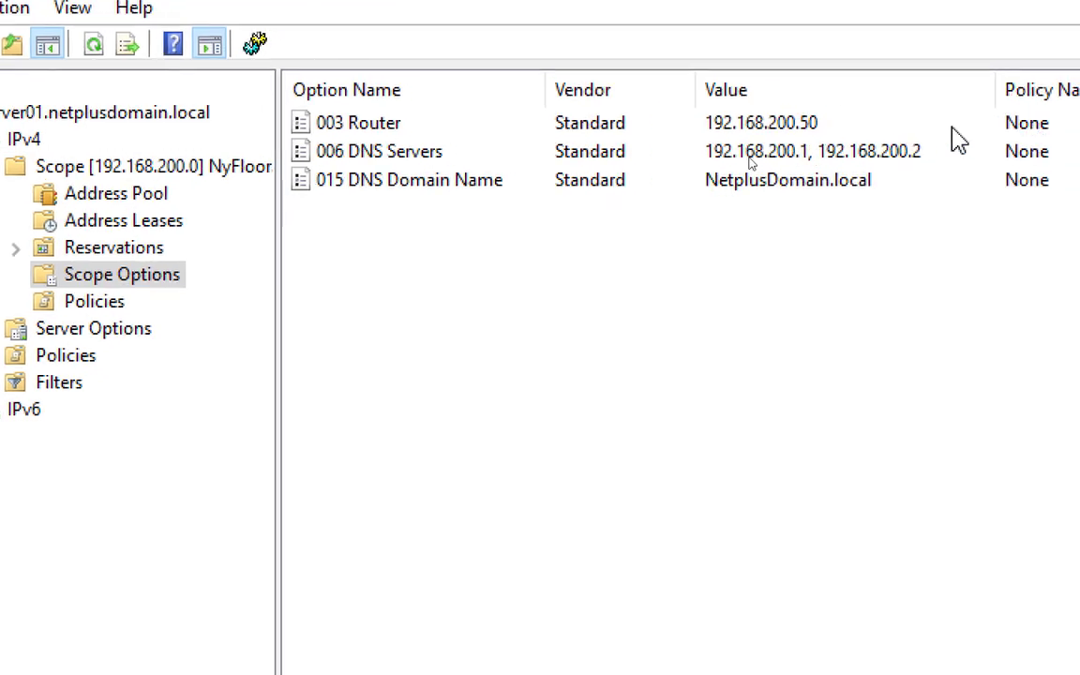
pyautogui.click(902, 154)
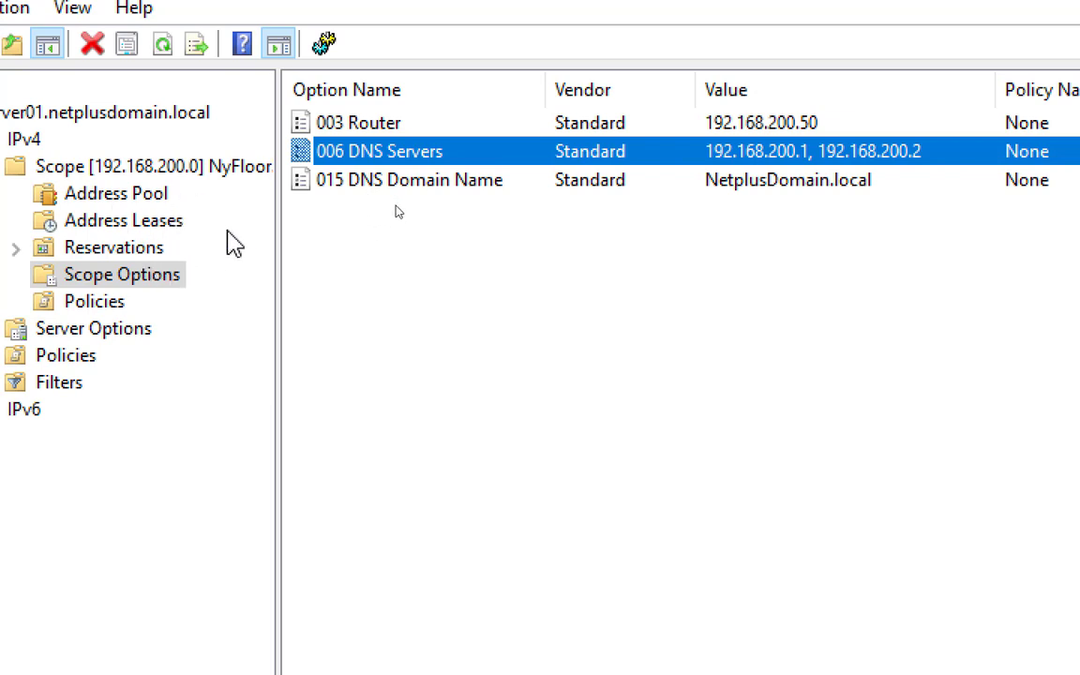
pyautogui.doubleClick(741, 158)
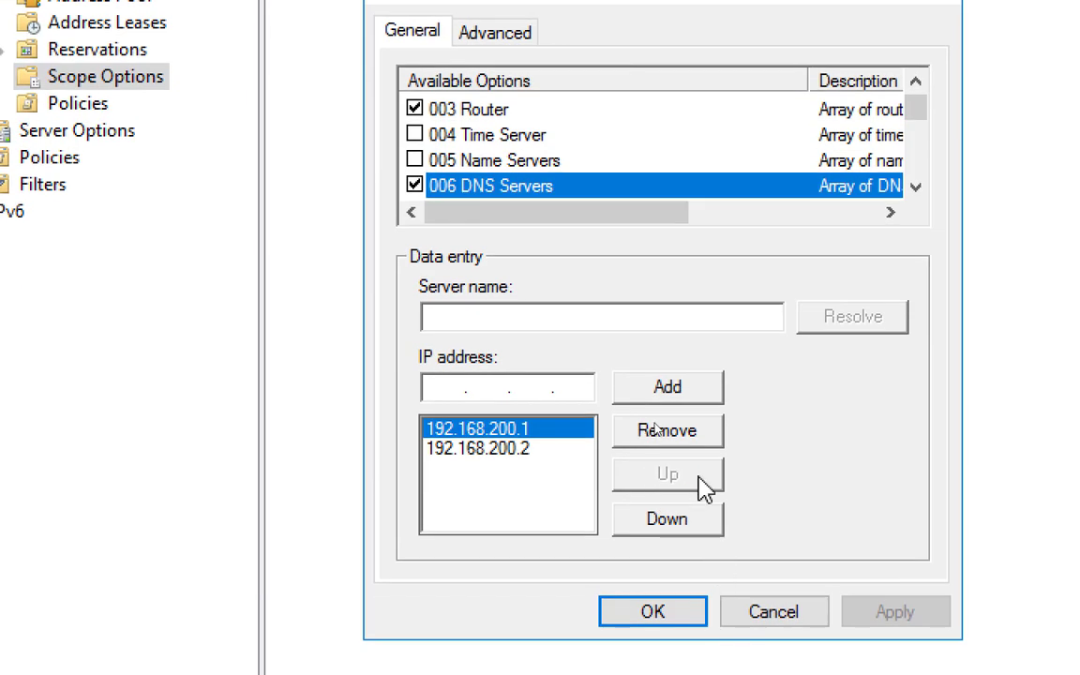
pyautogui.click(753, 611)
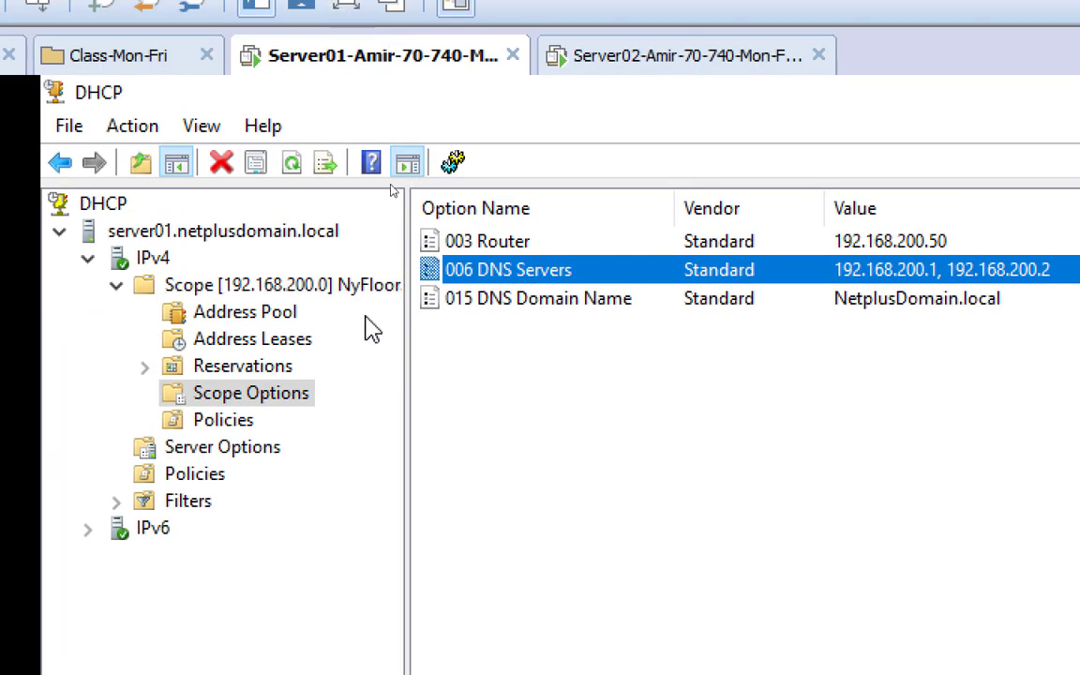
pyautogui.click(246, 232)
# Refresh DHCP, then on Server02 cancel the IPv4 and Ethernet0 dialogs and close Ethernet Status
pyautogui.click(260, 166)
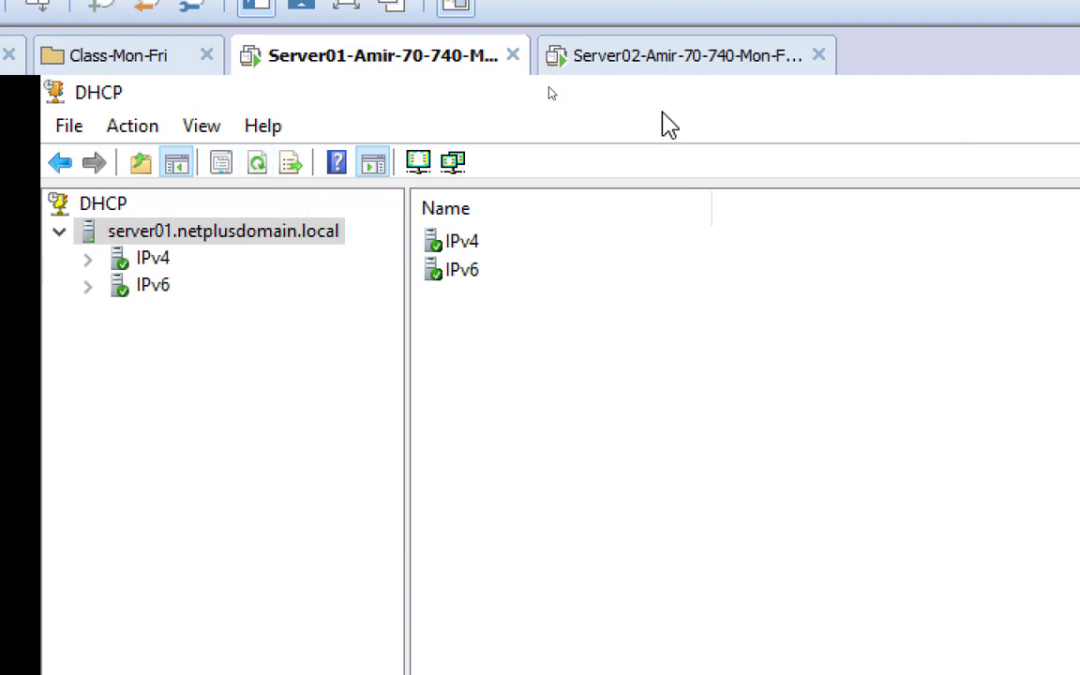
pyautogui.click(641, 58)
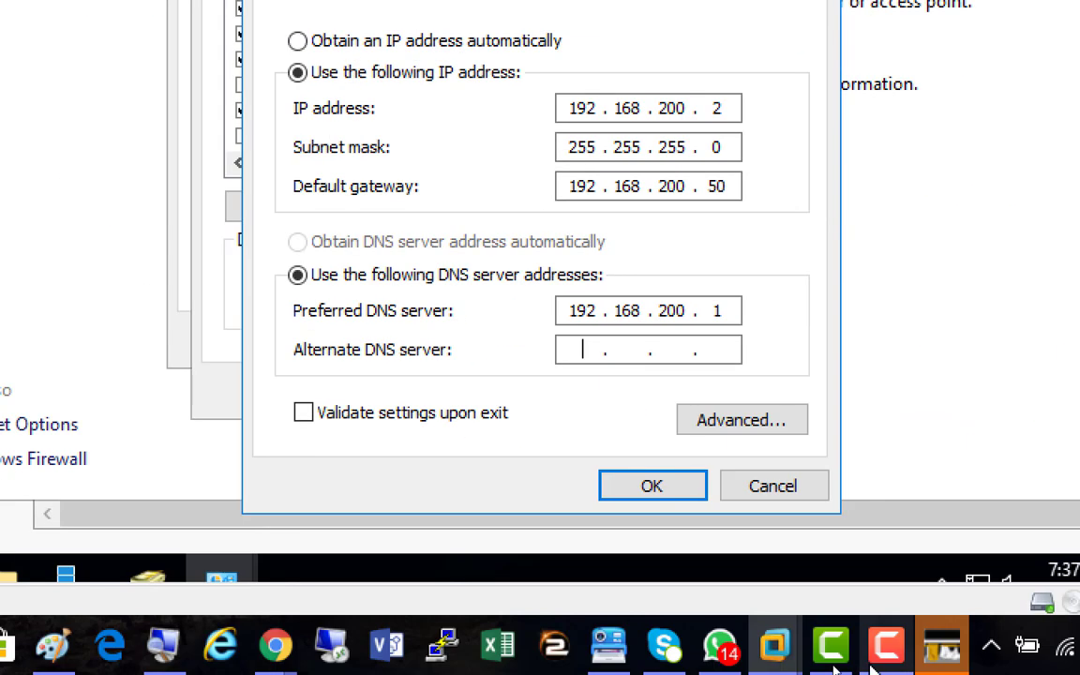
pyautogui.click(777, 491)
pyautogui.click(666, 392)
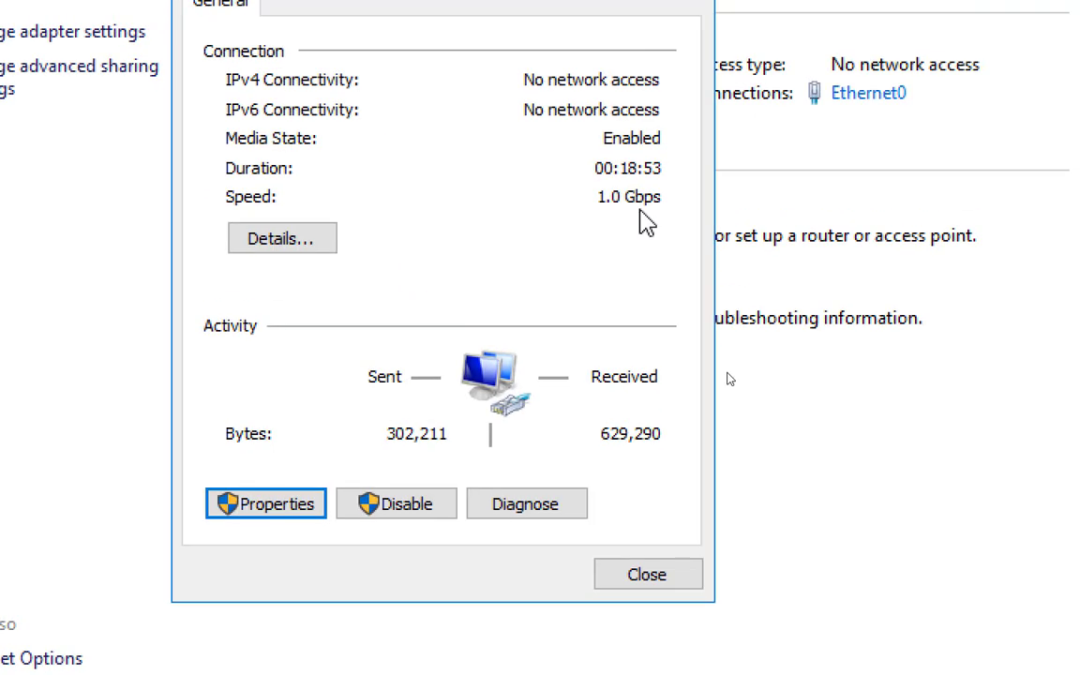
pyautogui.click(655, 340)
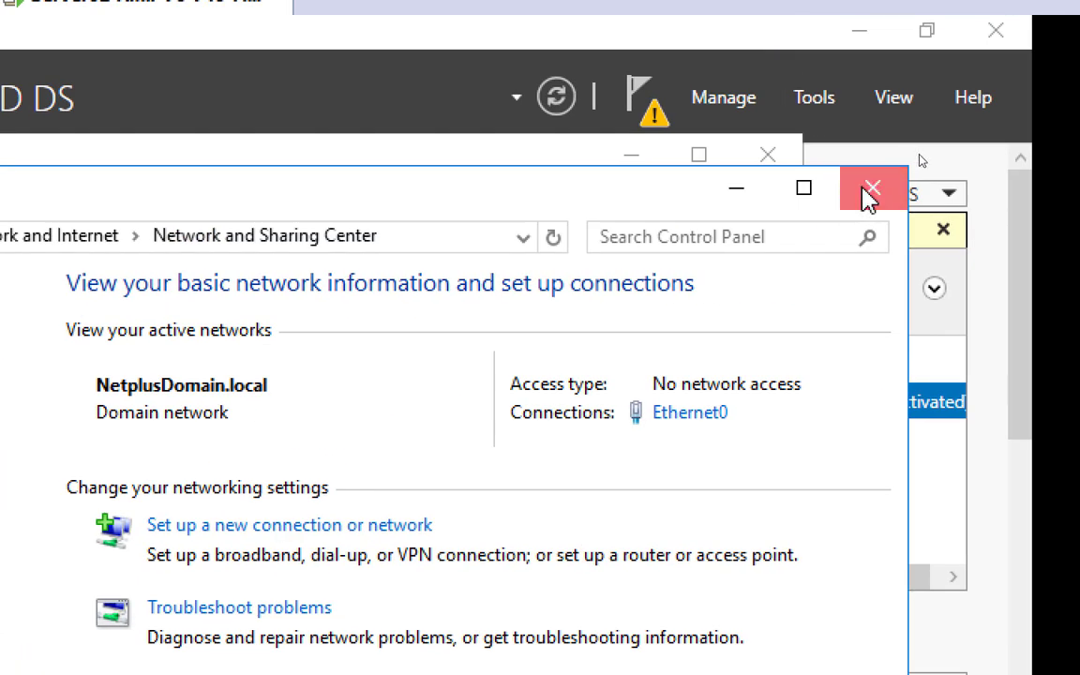
# Close Network and Sharing Center and confirm removal of AD DS, DNS Server and Group Policy Management
pyautogui.click(868, 192)
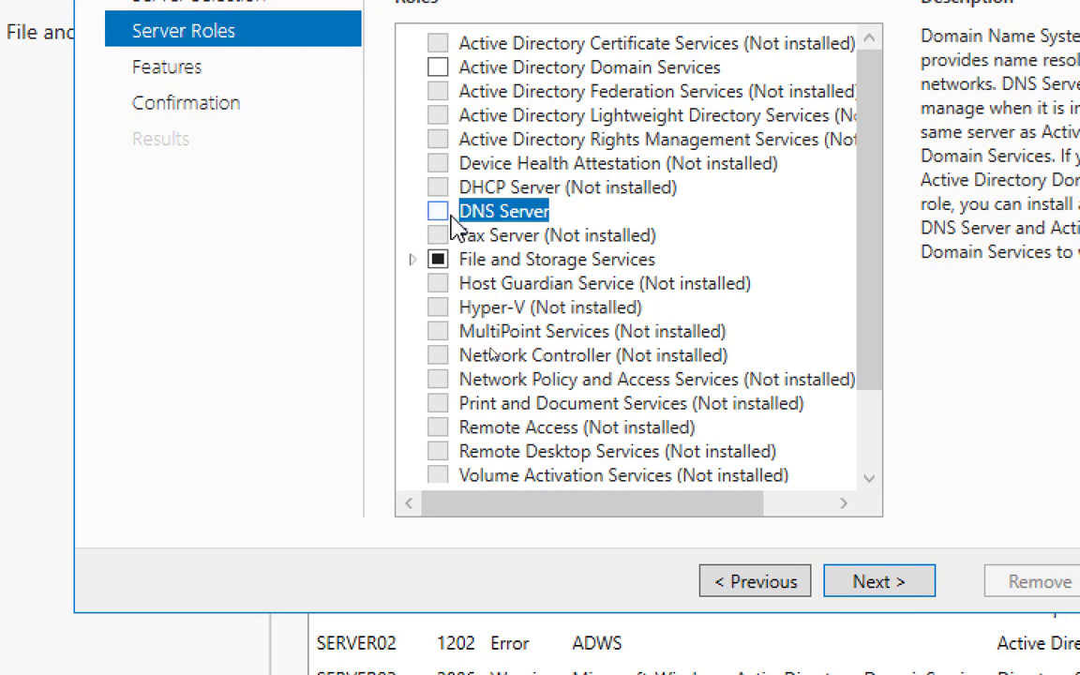
pyautogui.click(895, 589)
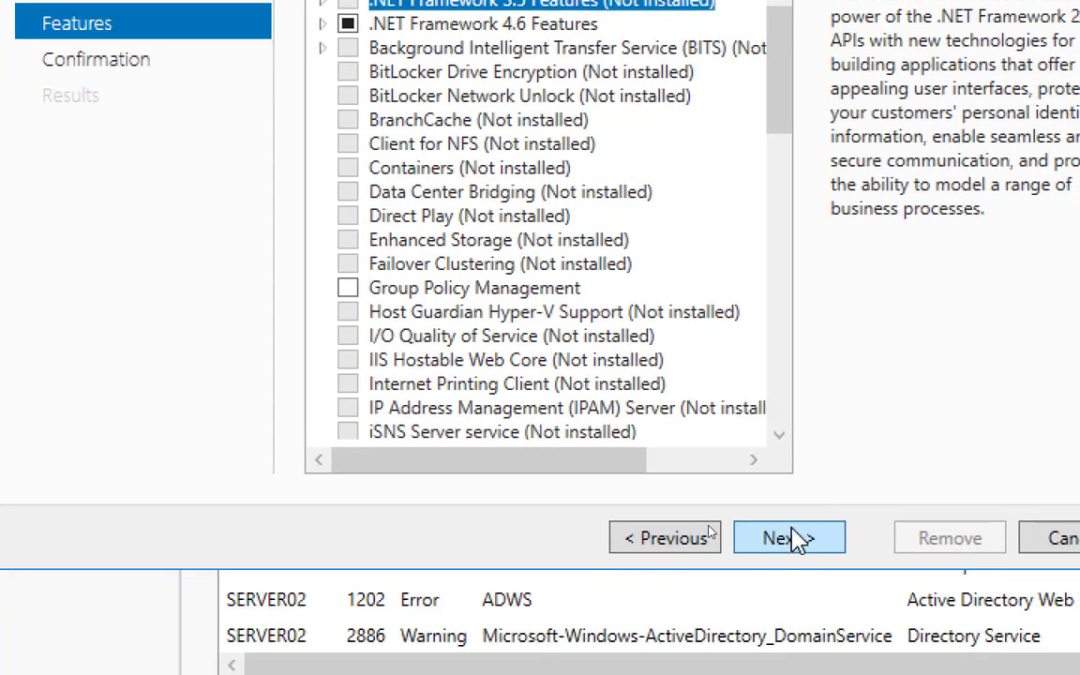
pyautogui.click(800, 544)
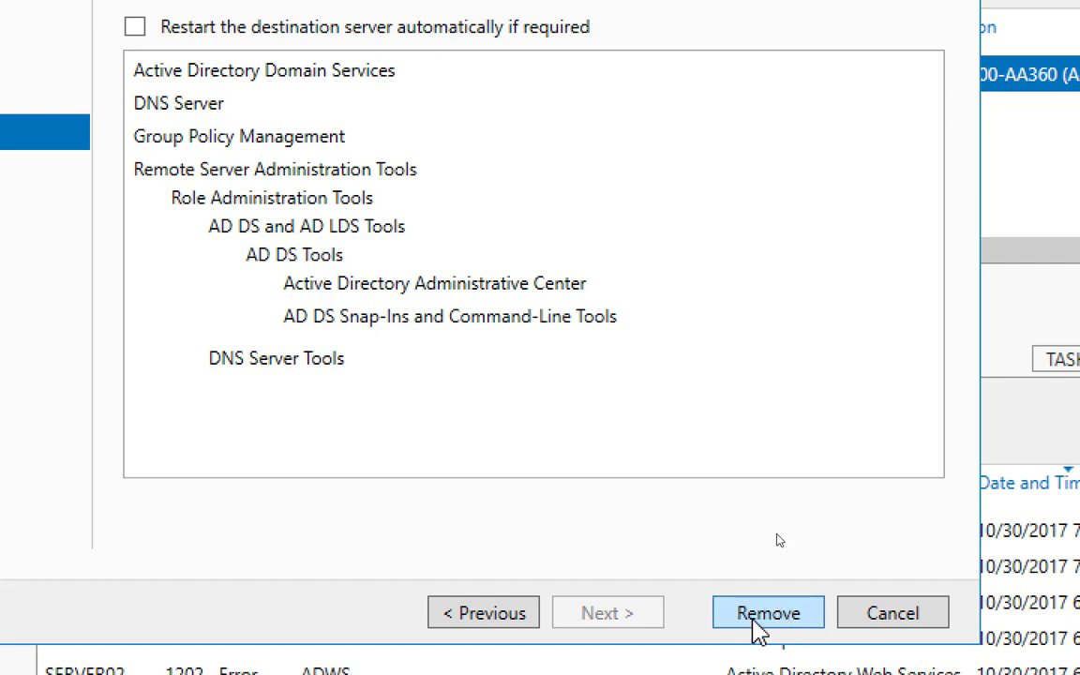
pyautogui.click(755, 621)
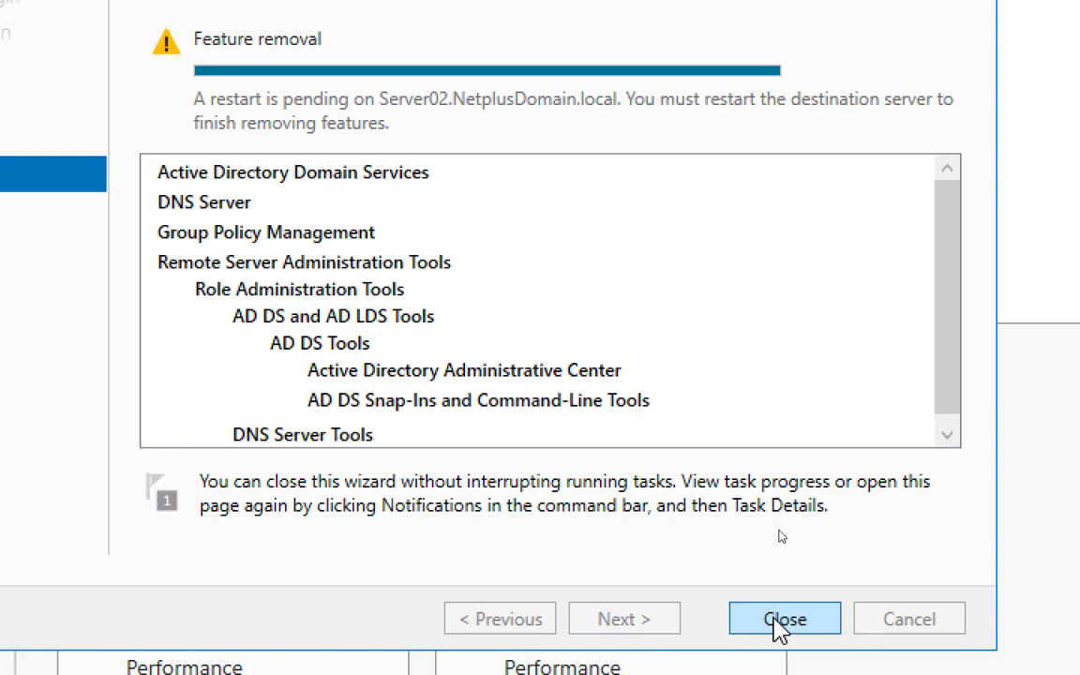
# Close the Remove Roles and Features wizard once the removal finishes with a restart pending
pyautogui.click(778, 621)
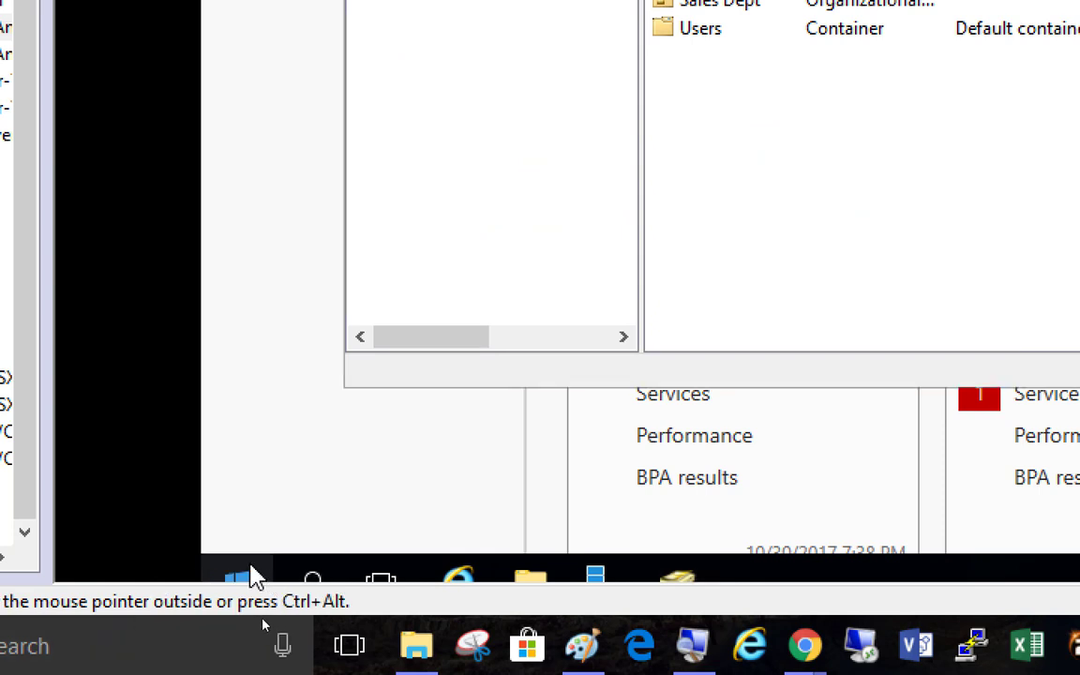
# Shut down Server02 from the Start quick admin menu, continuing past the shutdown-reason dialog
pyautogui.rightClick(250, 566)
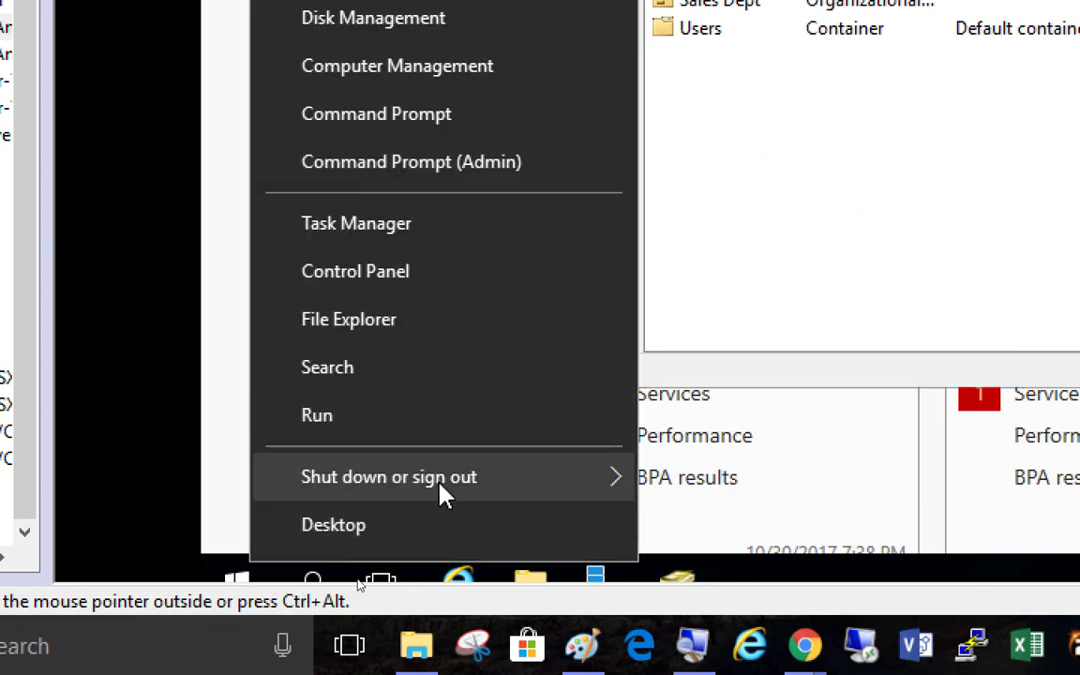
pyautogui.moveTo(443, 478)
pyautogui.click(769, 444)
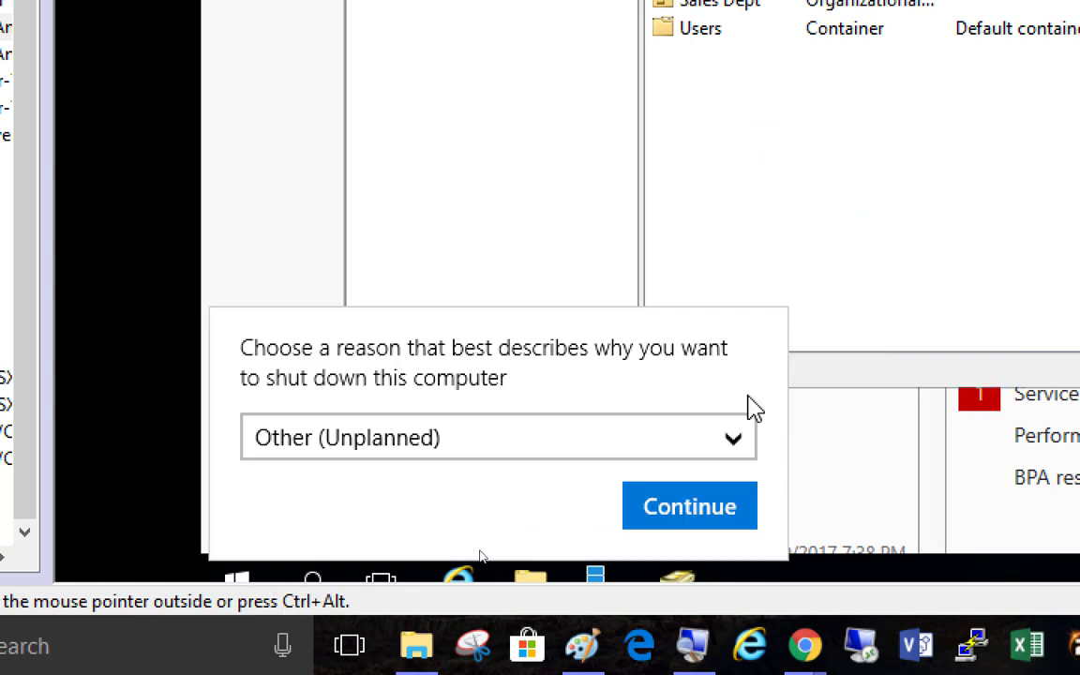
pyautogui.click(684, 514)
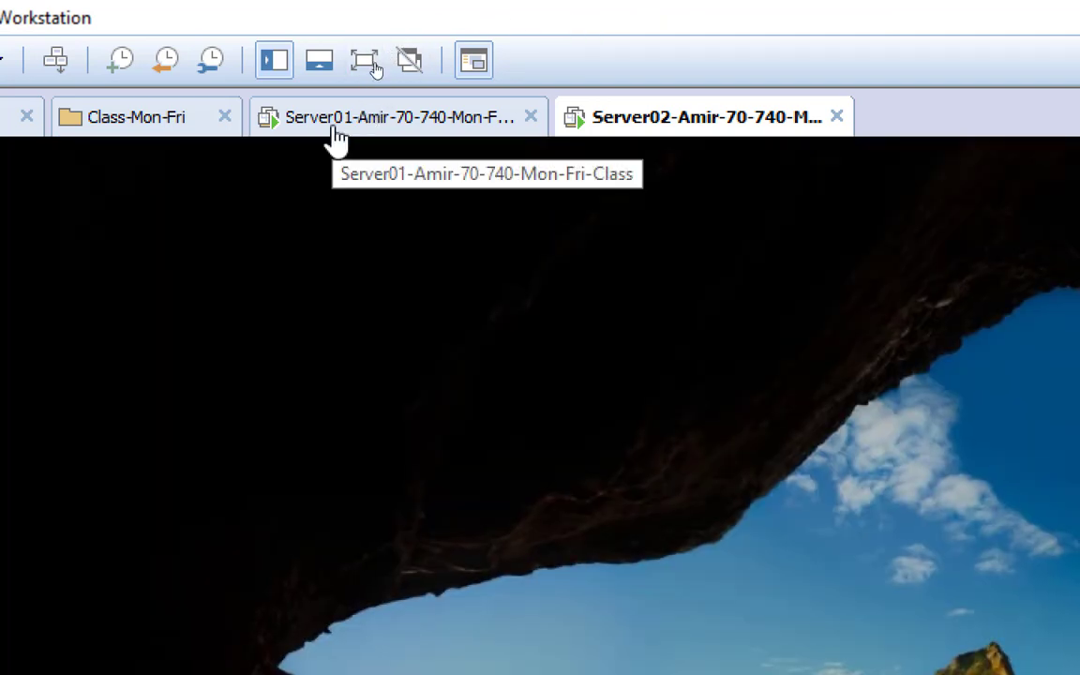
# Return screen magnification to 100% while switching between the Server01 and Server02 VMs
pyautogui.click(334, 126)
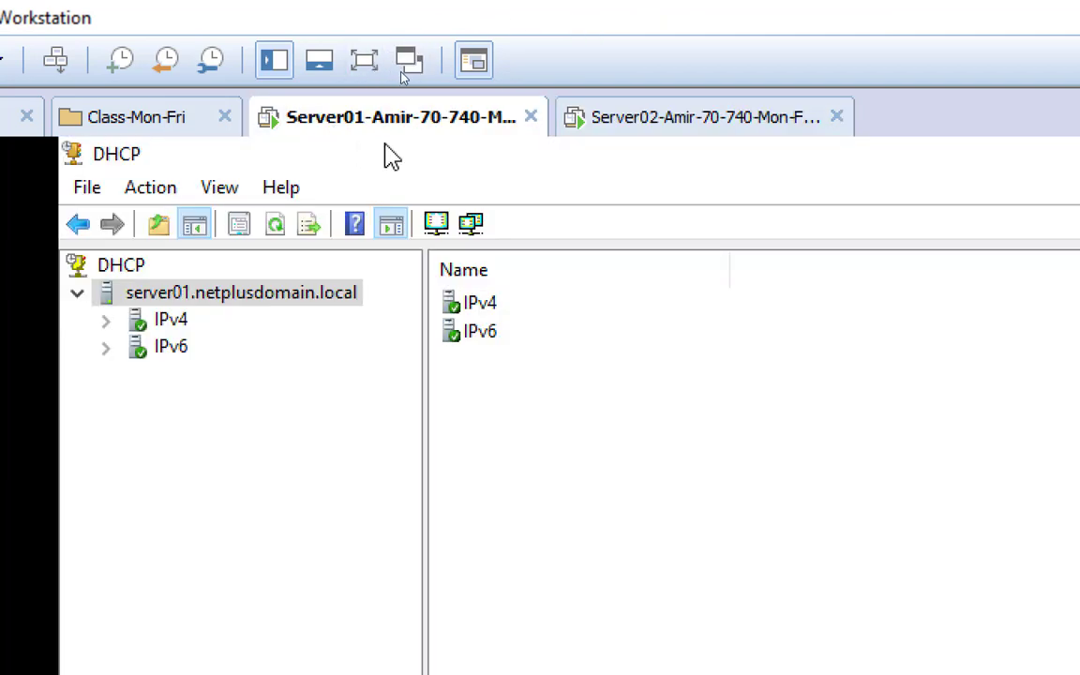
pyautogui.click(661, 133)
pyautogui.click(337, 127)
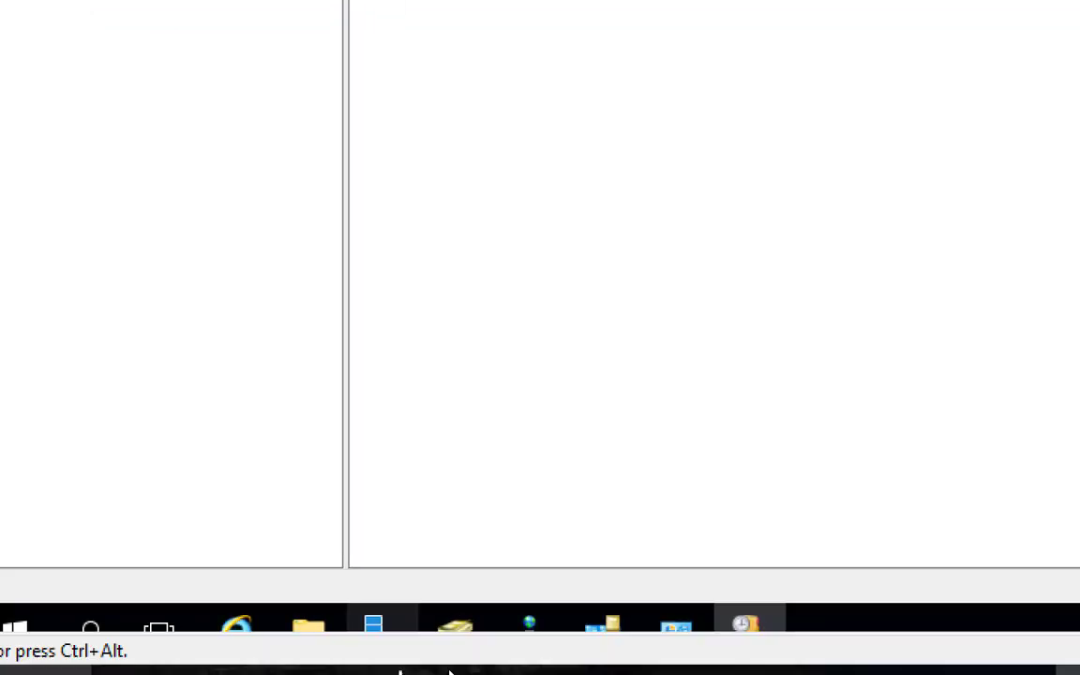
pyautogui.moveTo(574, 645)
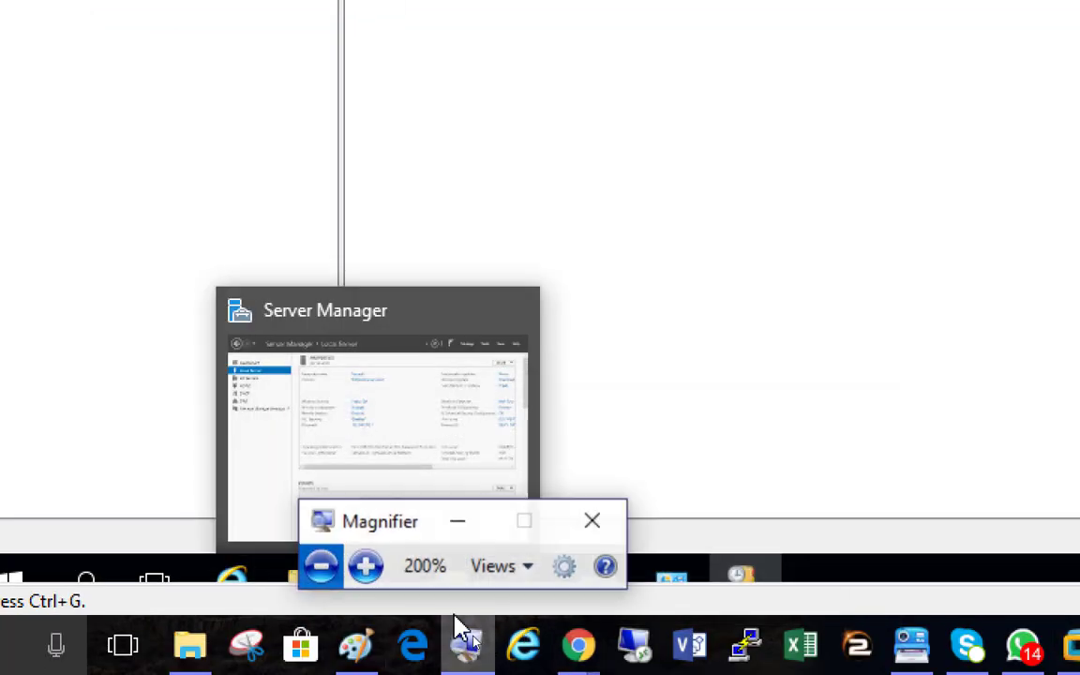
pyautogui.click(321, 574)
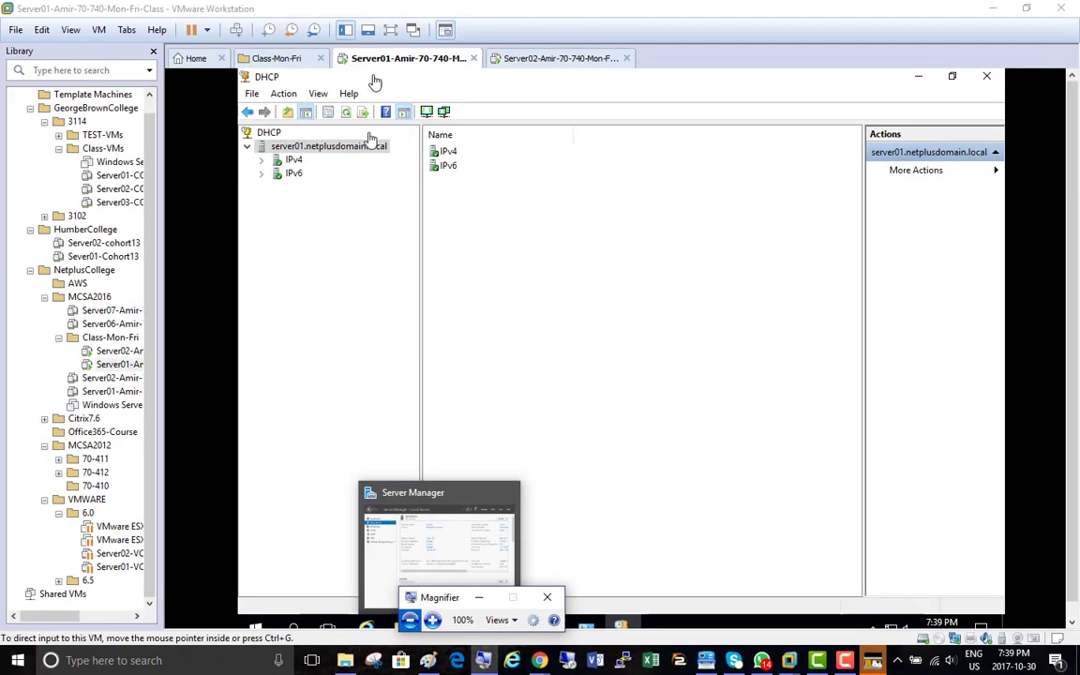
# Bring up the Server02 VM at its lock screen and capture keyboard input inside it
pyautogui.click(553, 58)
pyautogui.click(408, 58)
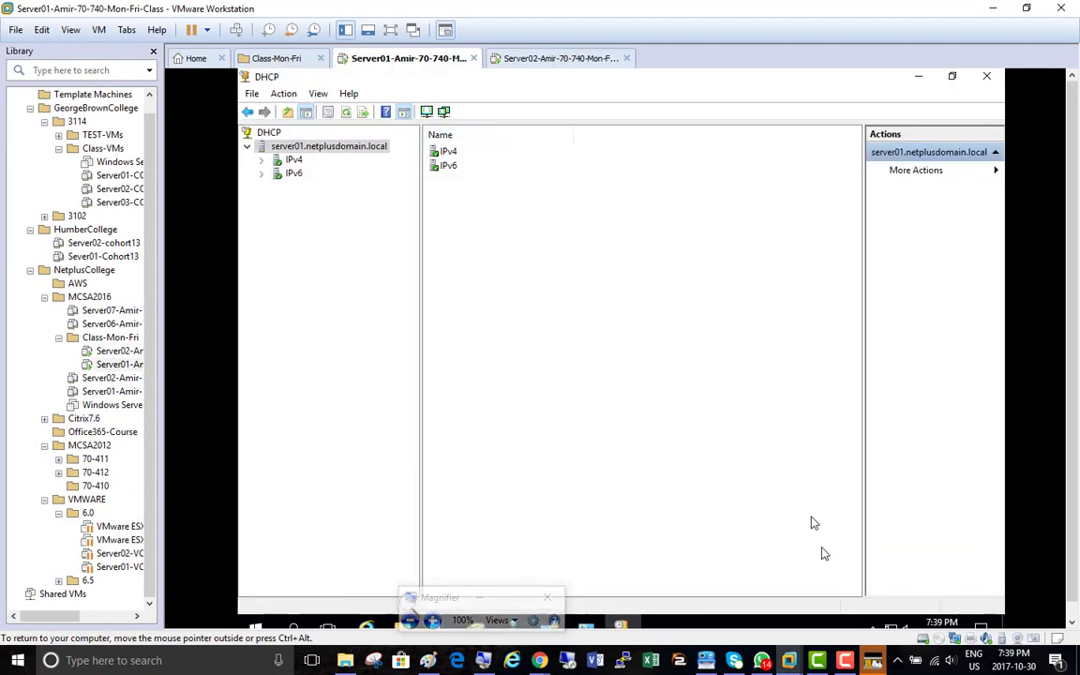
pyautogui.moveTo(846, 664)
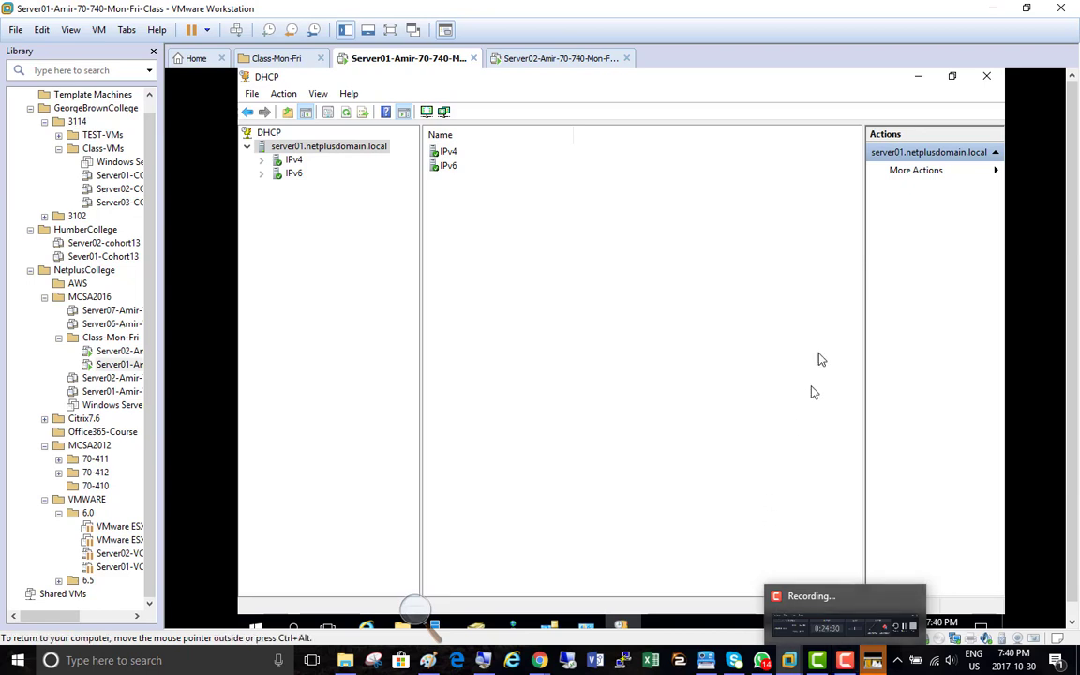
pyautogui.click(548, 62)
pyautogui.click(588, 185)
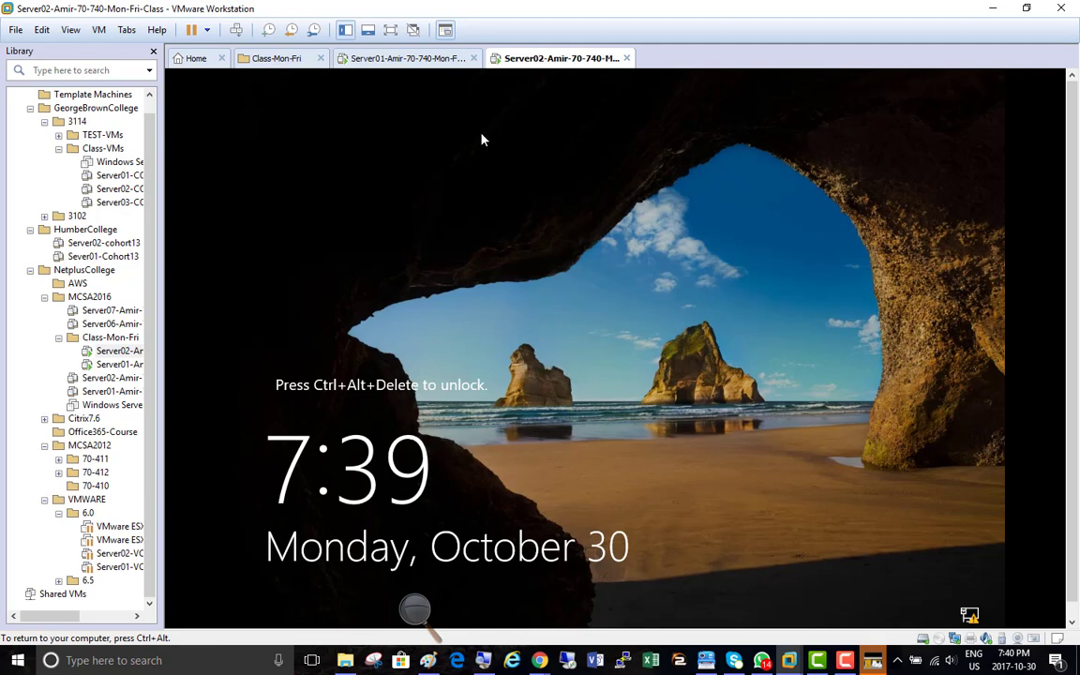
# Sign in to Server02 as administrator by entering the account password at the lock screen
pyautogui.click(236, 30)
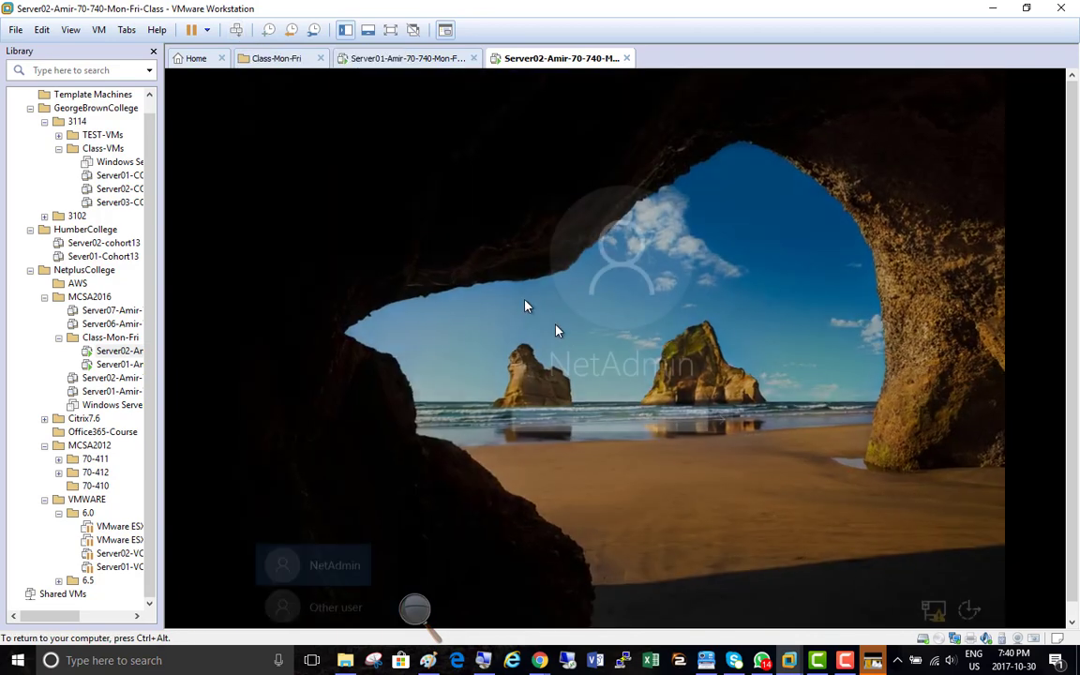
pyautogui.write('Pa$$w0rd')
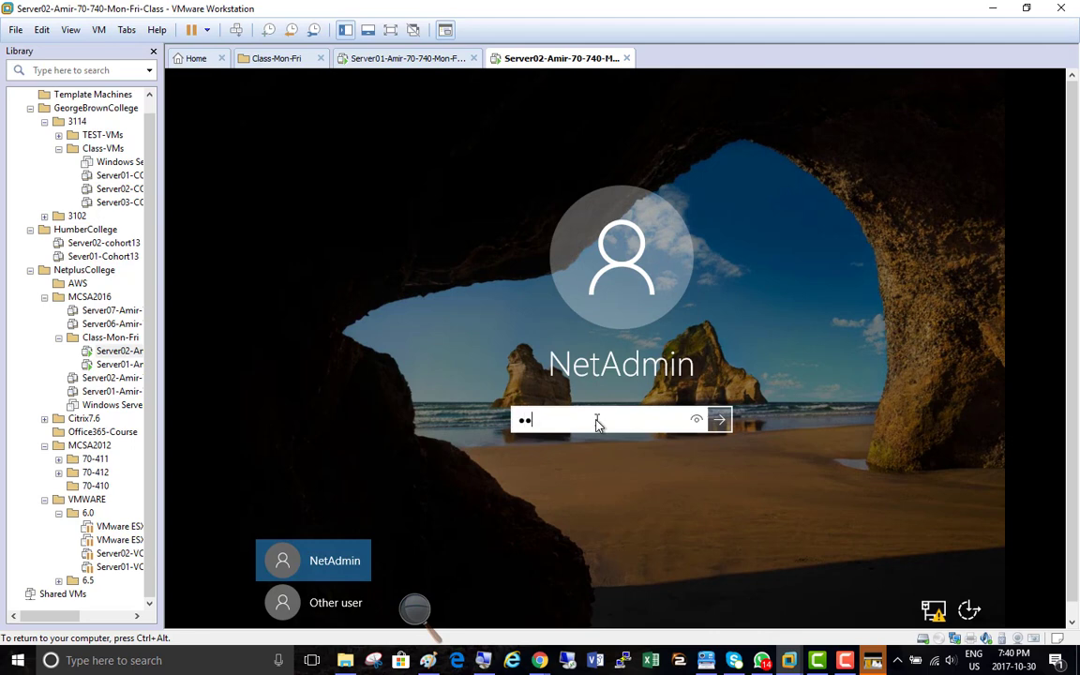
pyautogui.press('Return')
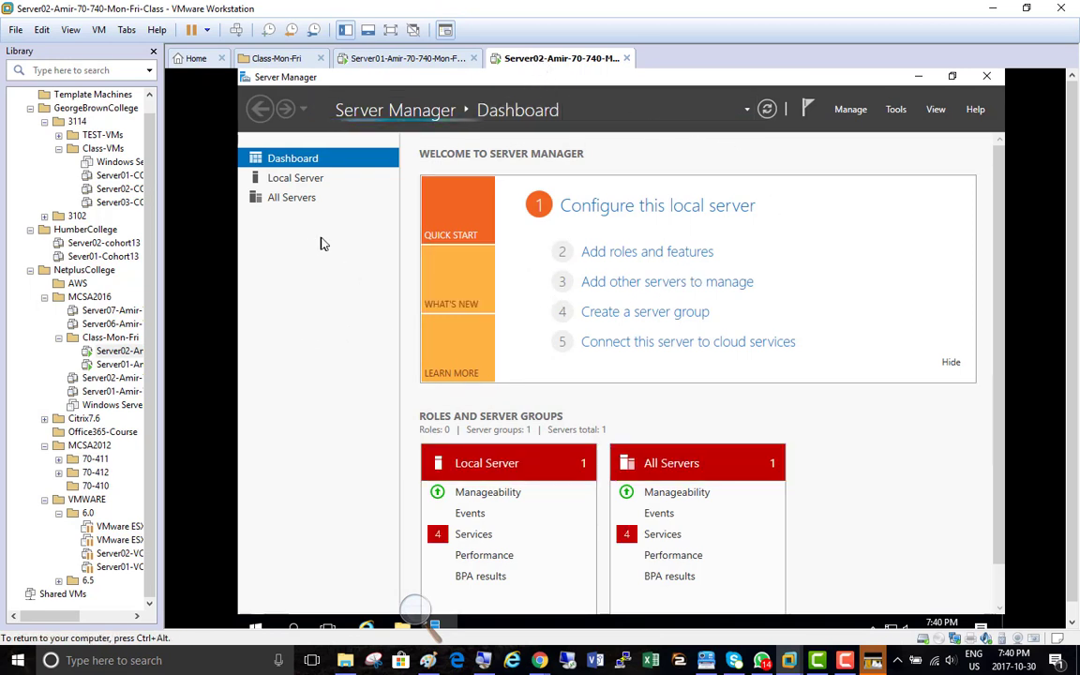
pyautogui.click(897, 113)
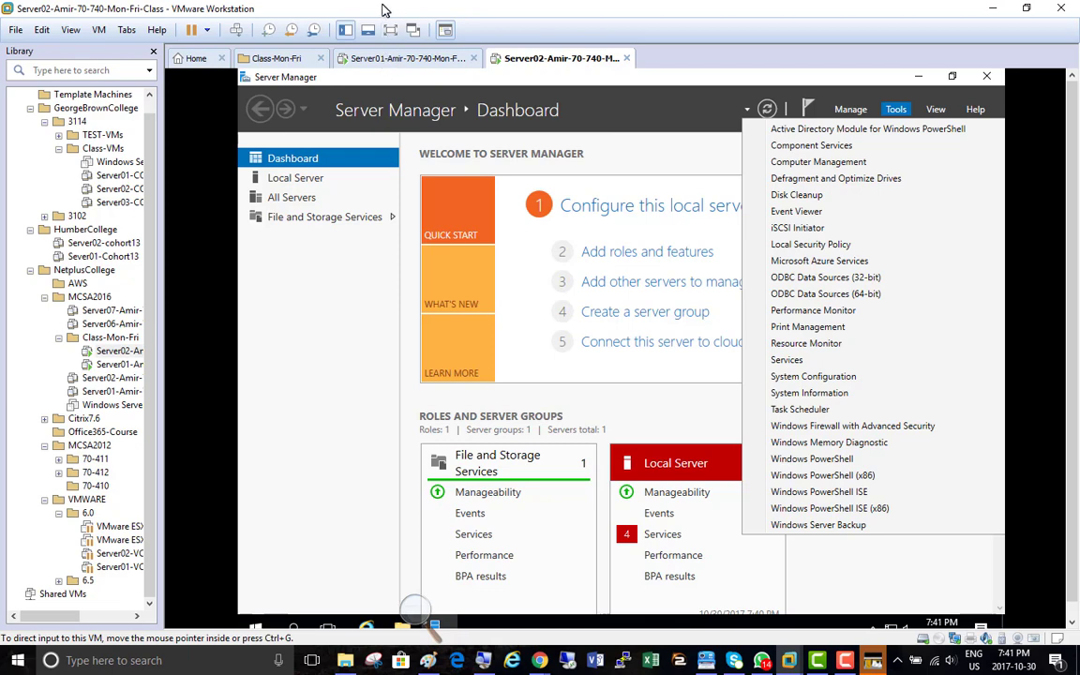
pyautogui.doubleClick(350, 9)
pyautogui.doubleClick(591, 17)
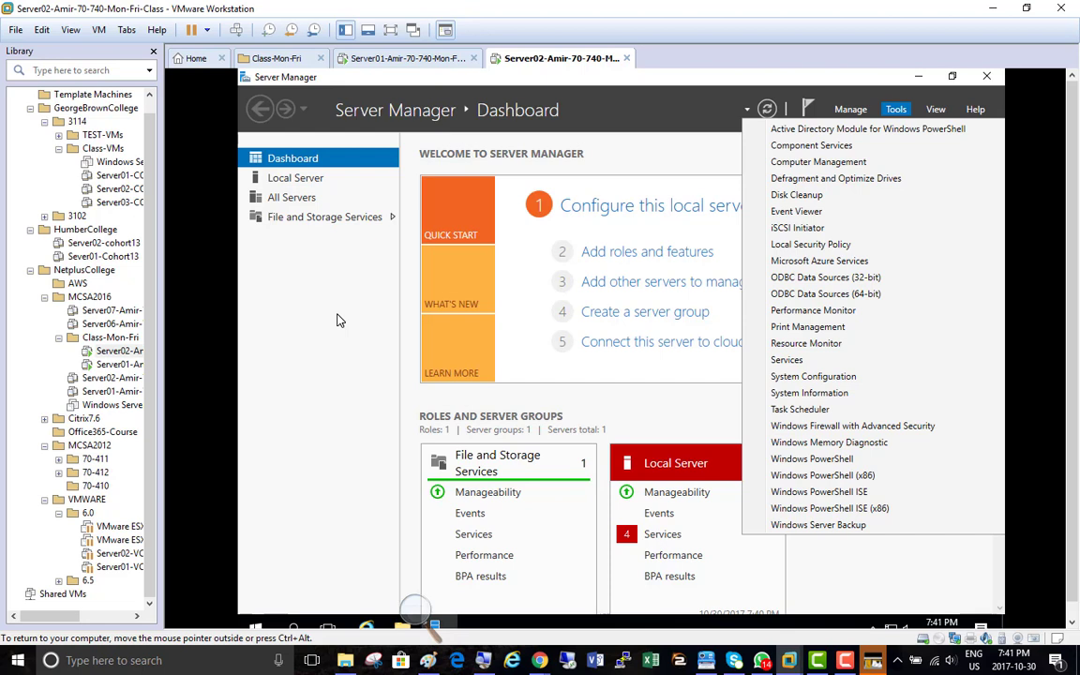
pyautogui.click(272, 281)
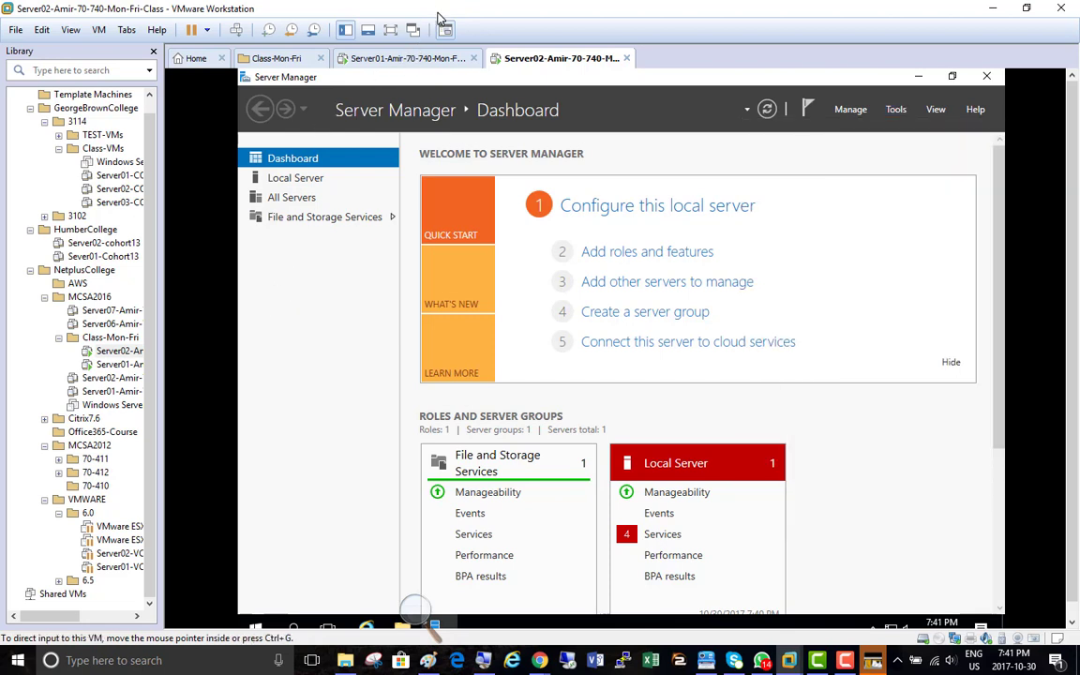
# On Server01, browse drive D: into EDU\Central_DOCS\1-Tech_DOCS\3-Windows2016_Stuff in File Explorer
pyautogui.click(388, 61)
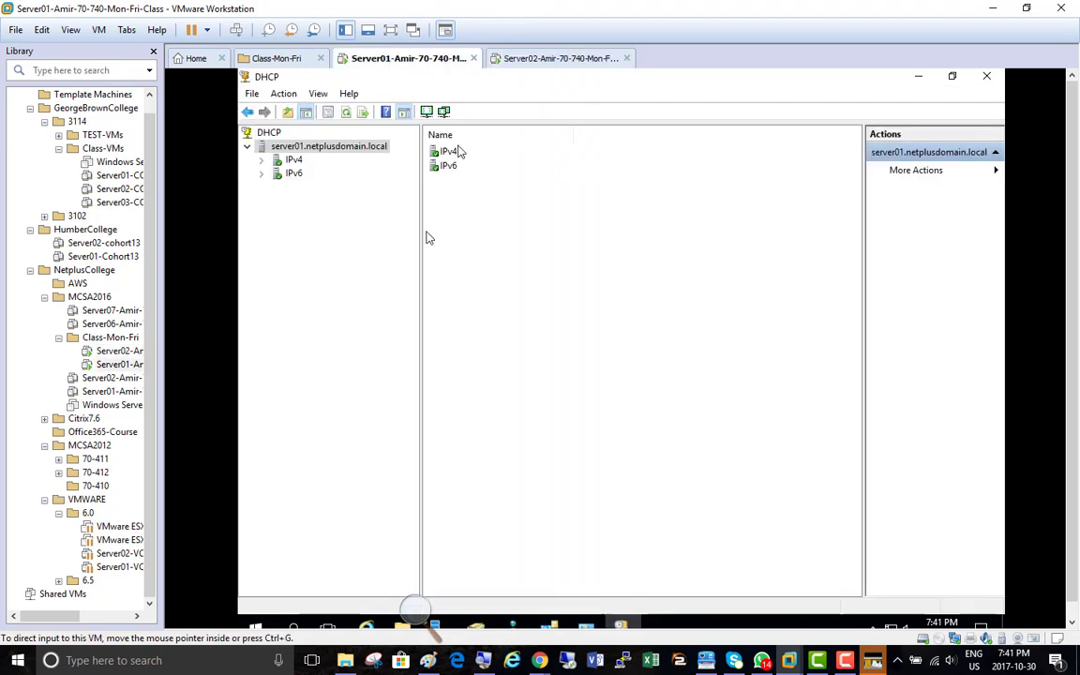
pyautogui.click(347, 663)
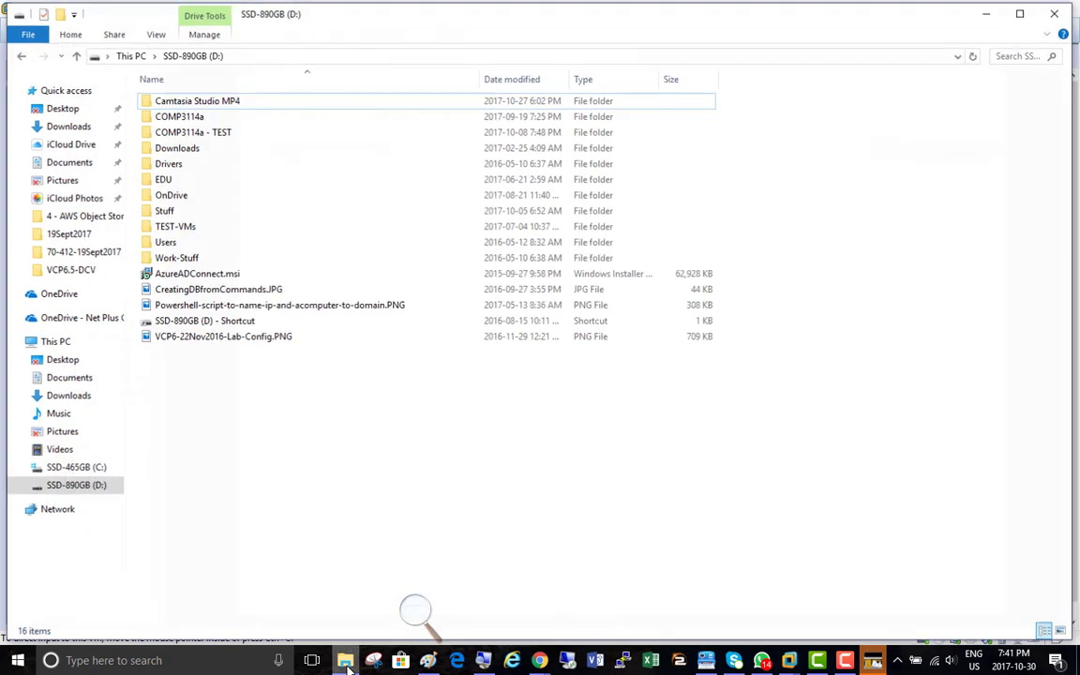
pyautogui.doubleClick(166, 178)
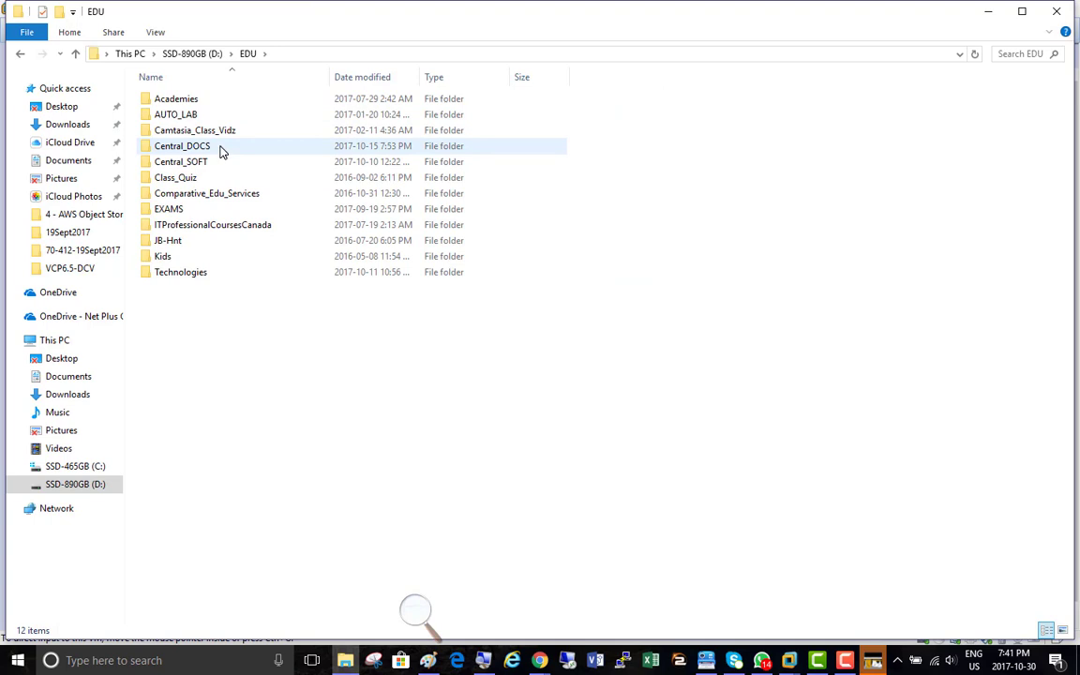
pyautogui.moveTo(221, 152)
pyautogui.doubleClick(221, 150)
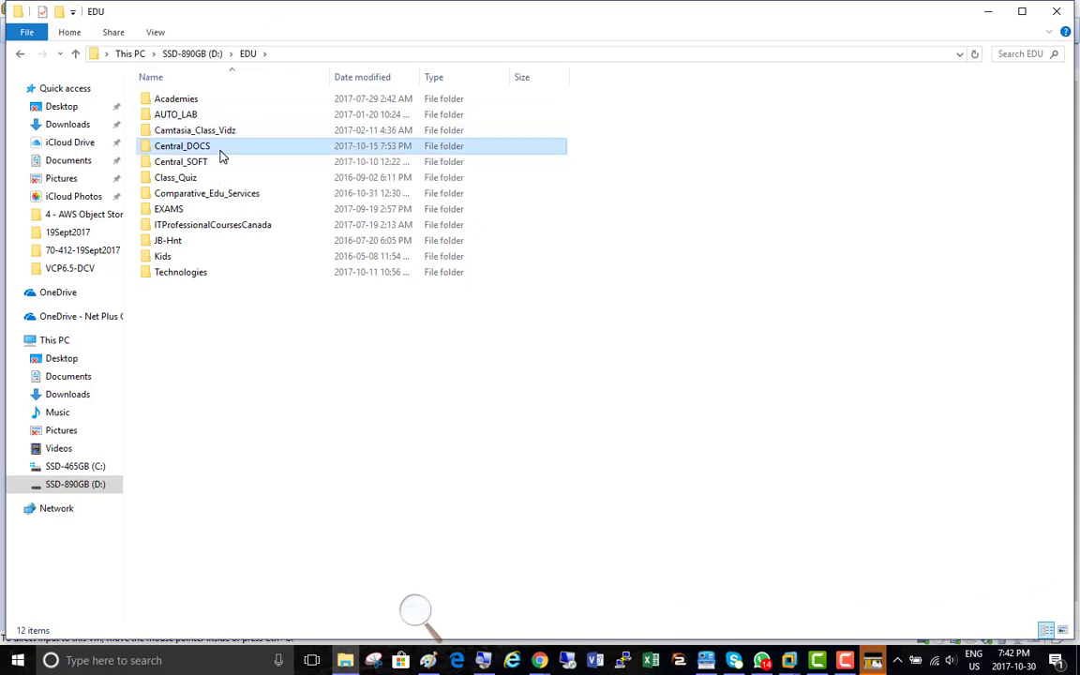
pyautogui.doubleClick(221, 99)
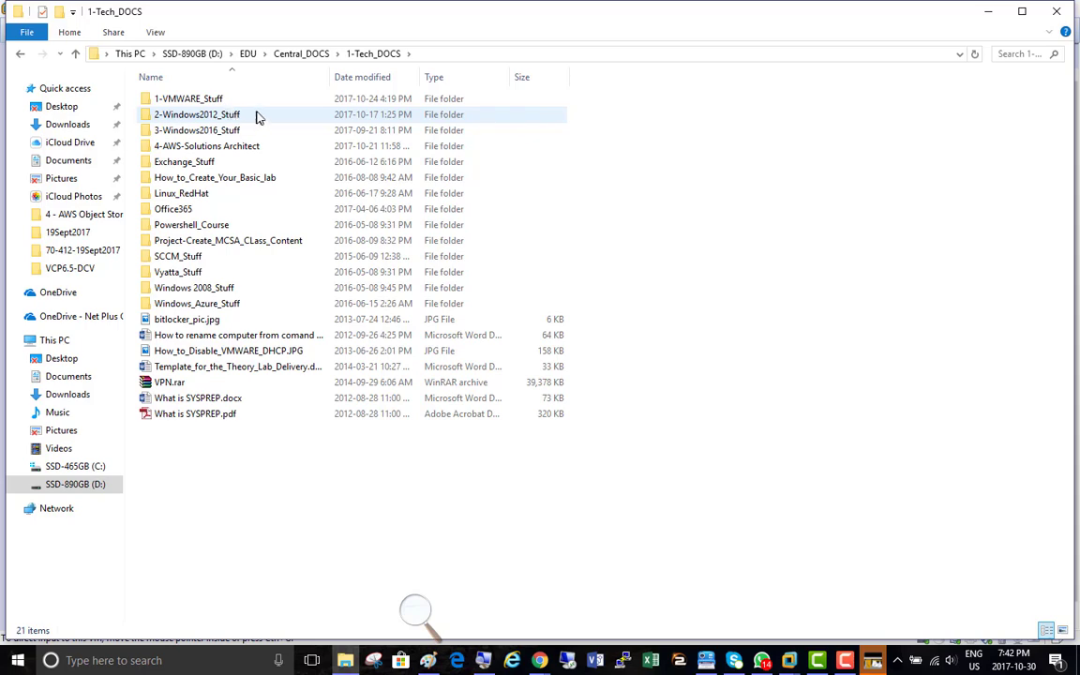
pyautogui.doubleClick(229, 130)
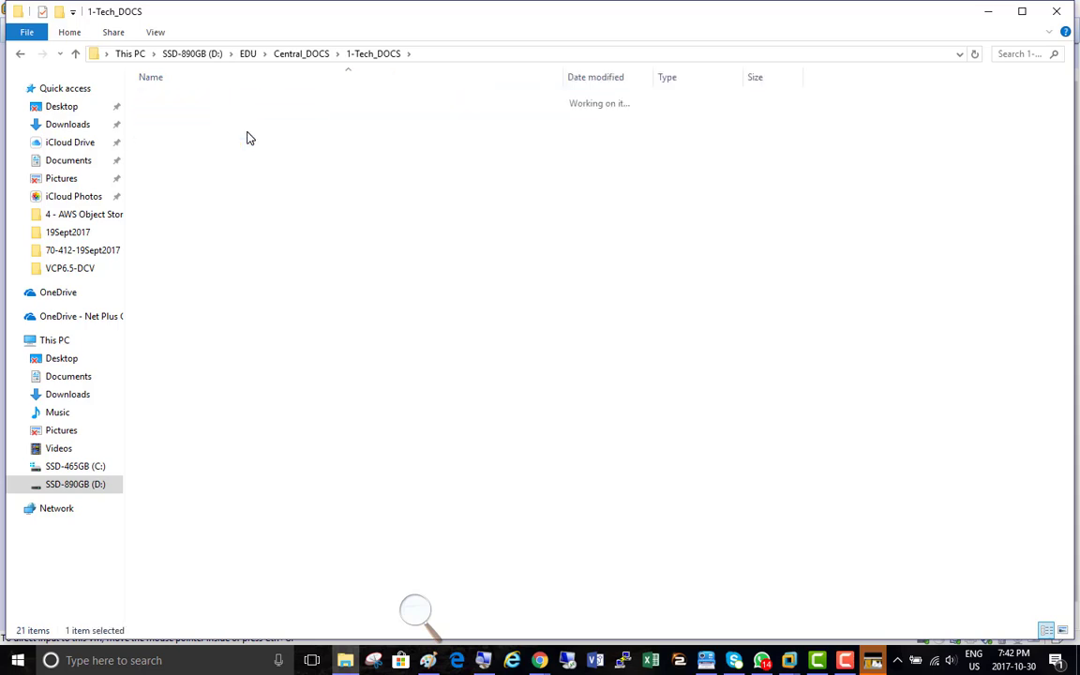
# Navigate through 70-740 and the install, upgrade and migrate servers folder into ServerCore2016
pyautogui.click(202, 101)
pyautogui.doubleClick(204, 103)
pyautogui.doubleClick(204, 101)
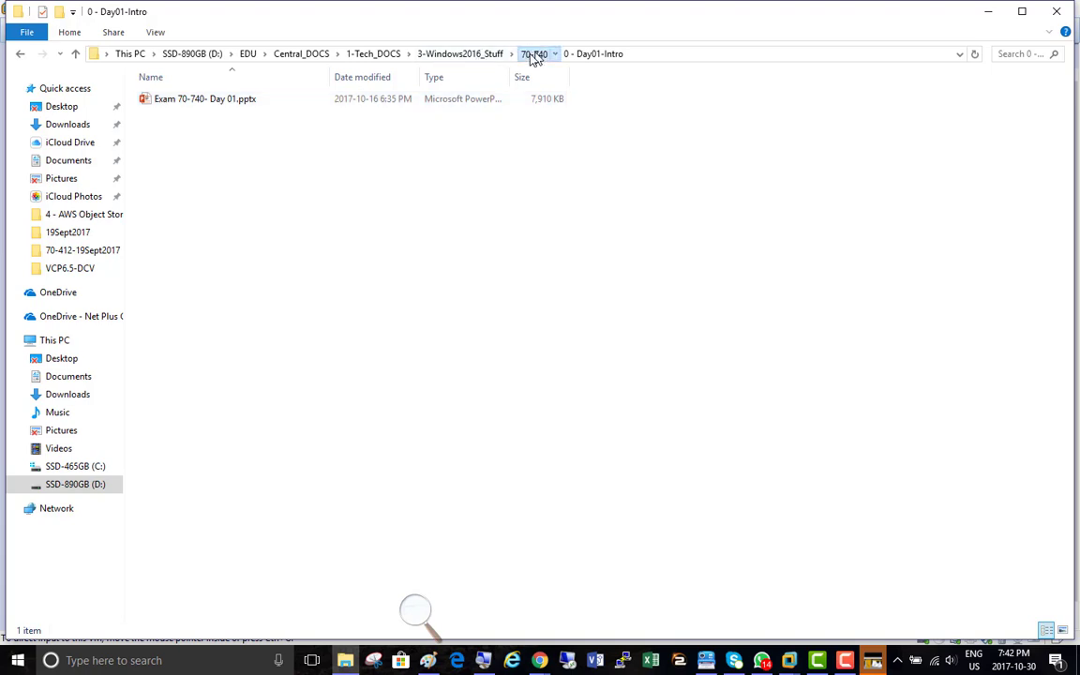
pyautogui.click(534, 54)
pyautogui.doubleClick(198, 117)
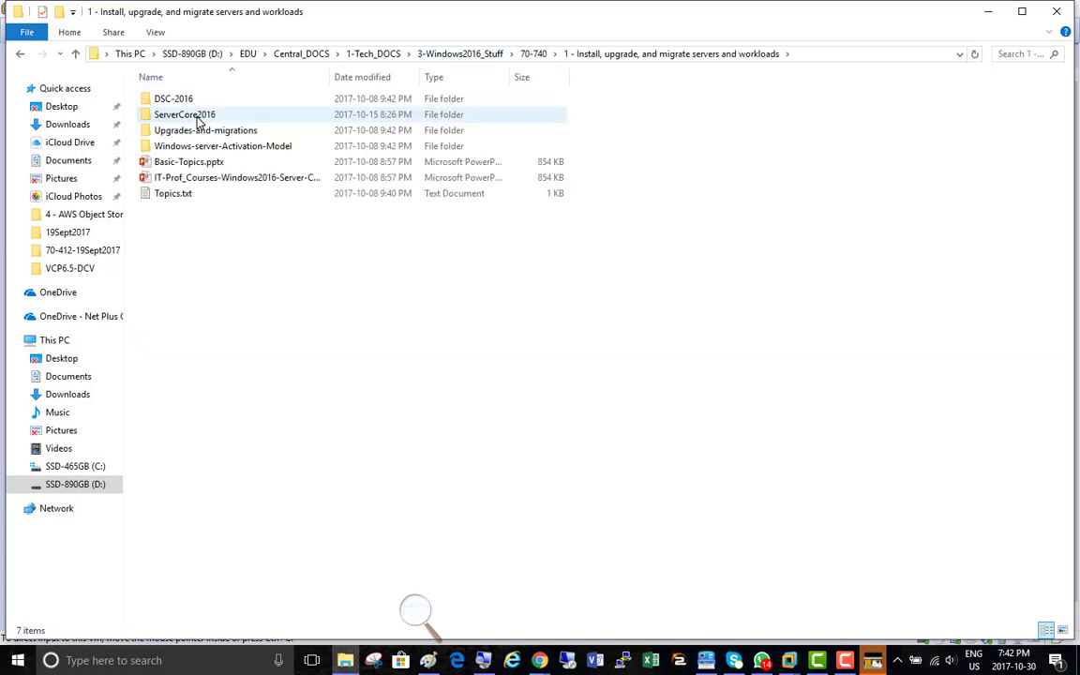
pyautogui.doubleClick(198, 117)
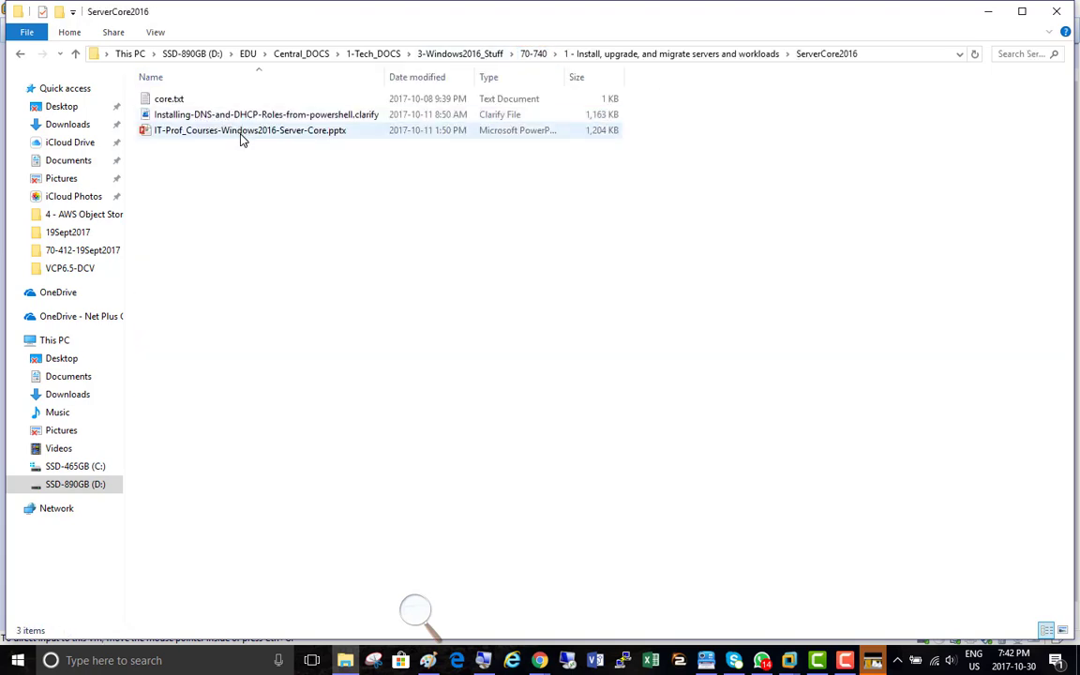
# Open IT-Prof_Courses-Windows2016-Server-Core.pptx in PowerPoint and present it from slide 2
pyautogui.doubleClick(241, 139)
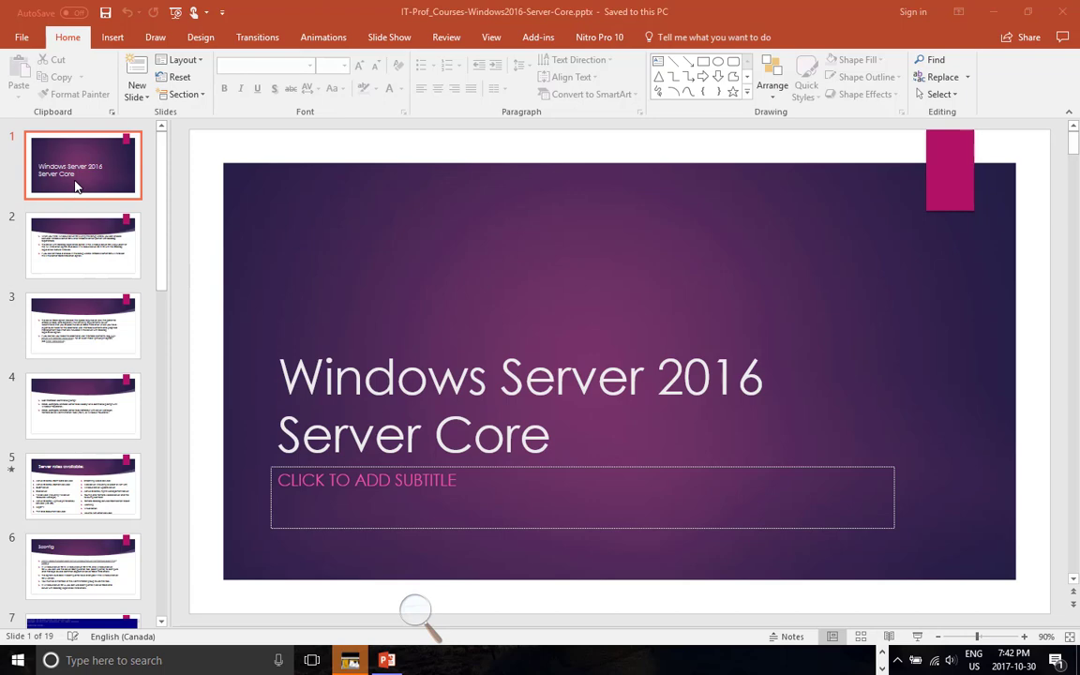
pyautogui.click(56, 250)
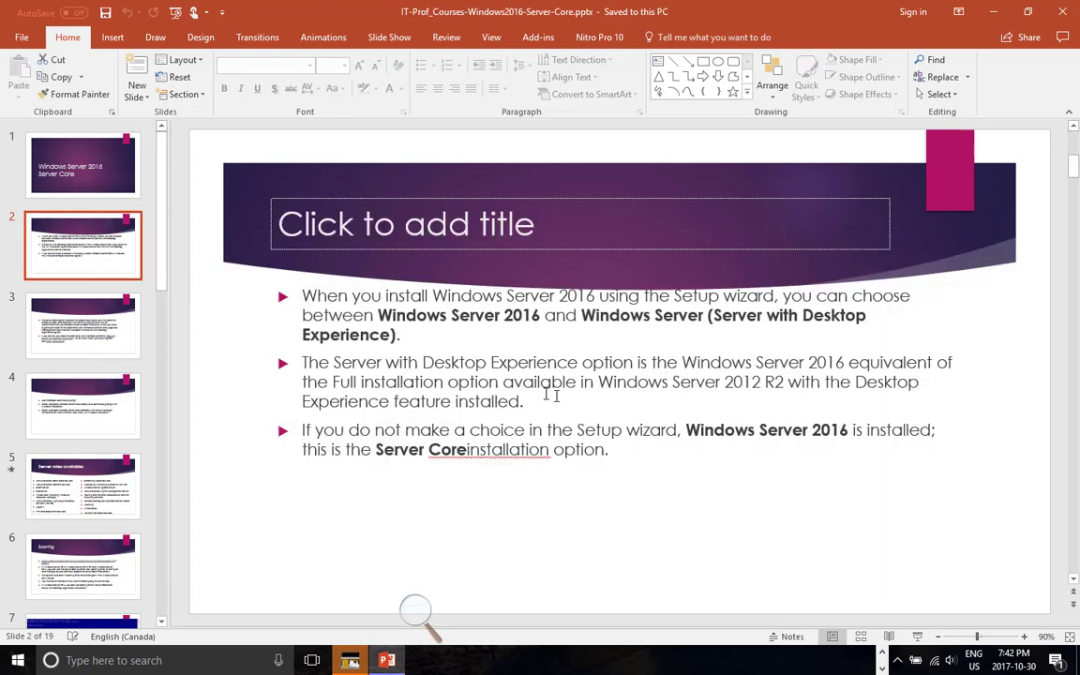
pyautogui.click(919, 638)
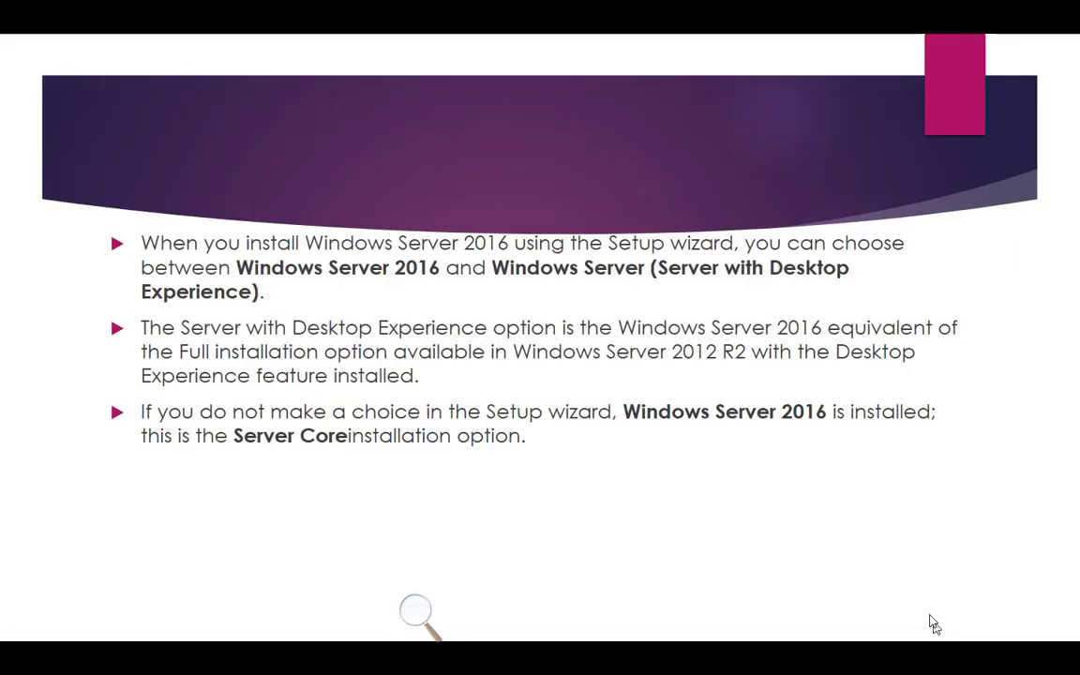
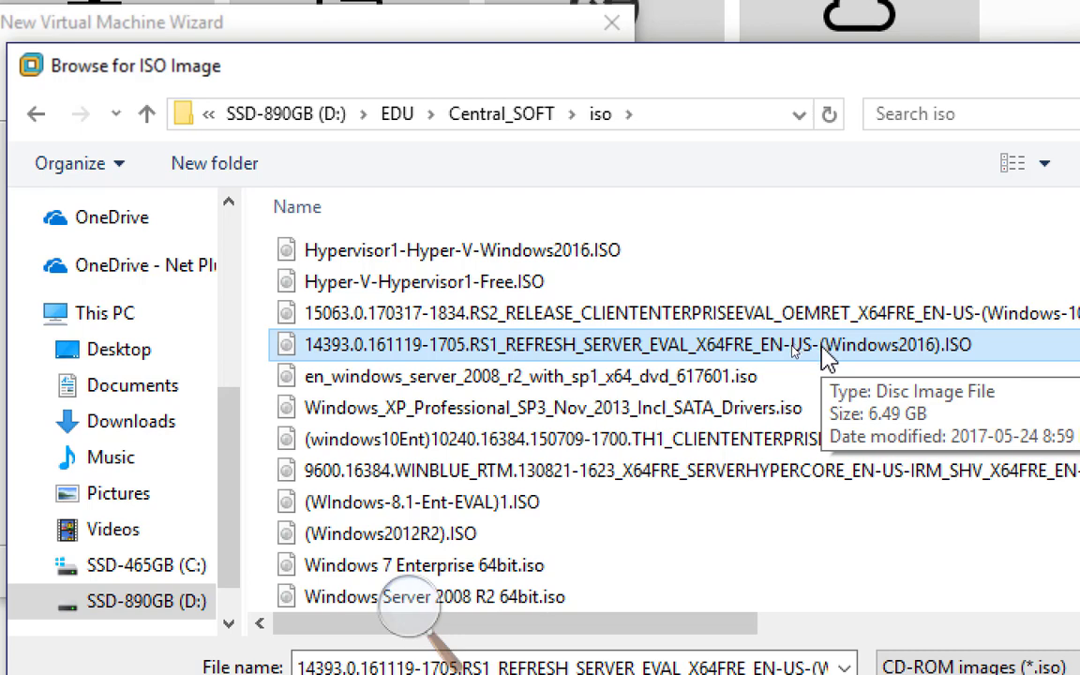
# Use the Windows Server 2016 evaluation ISO and set the guest OS to Microsoft Windows Server 2016
pyautogui.doubleClick(738, 345)
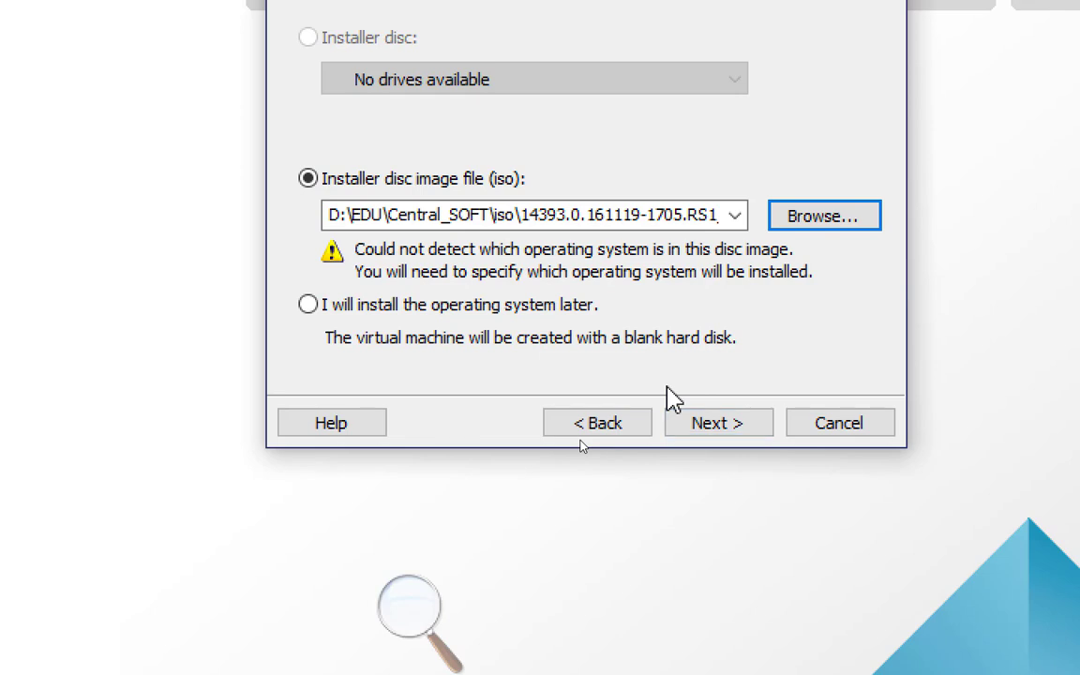
pyautogui.click(730, 423)
pyautogui.click(514, 251)
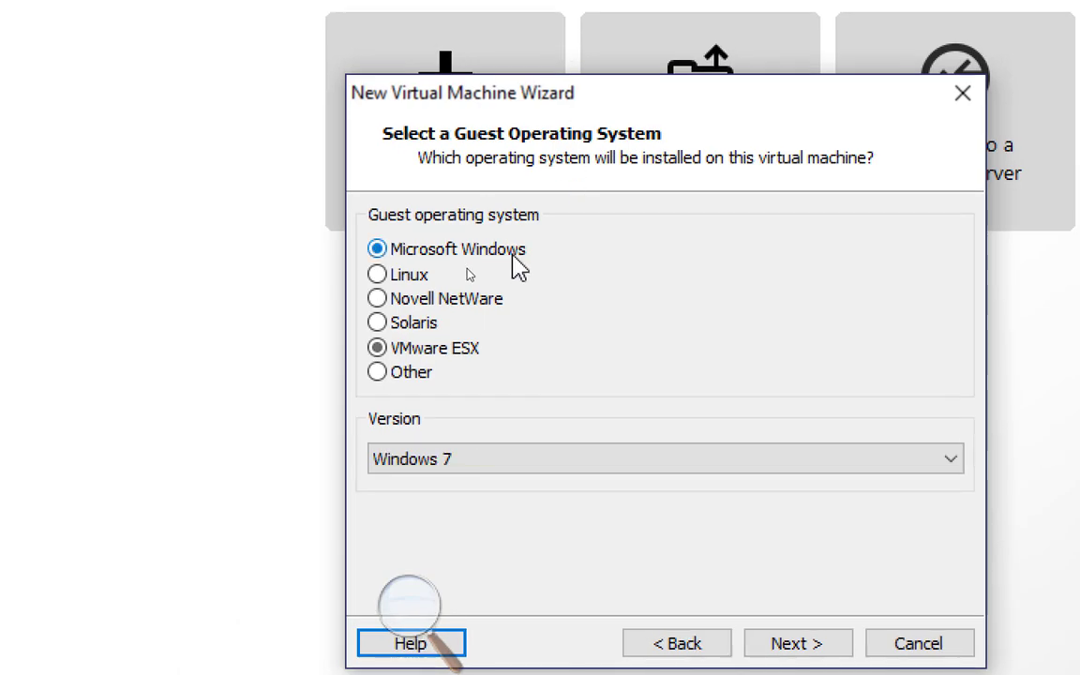
pyautogui.click(634, 478)
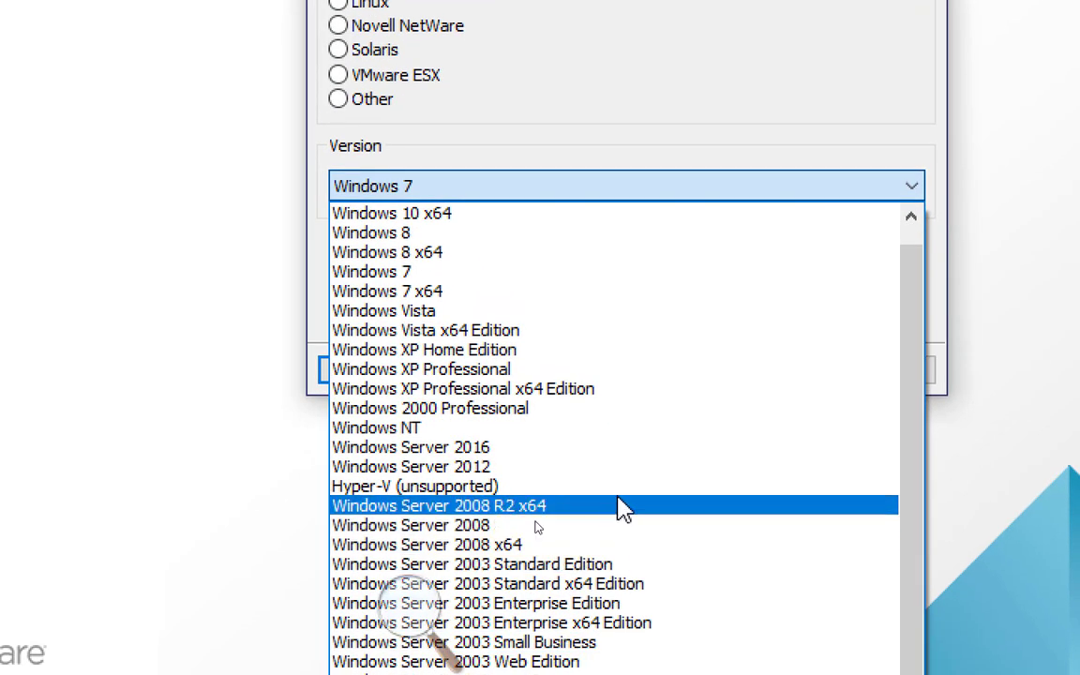
pyautogui.click(619, 450)
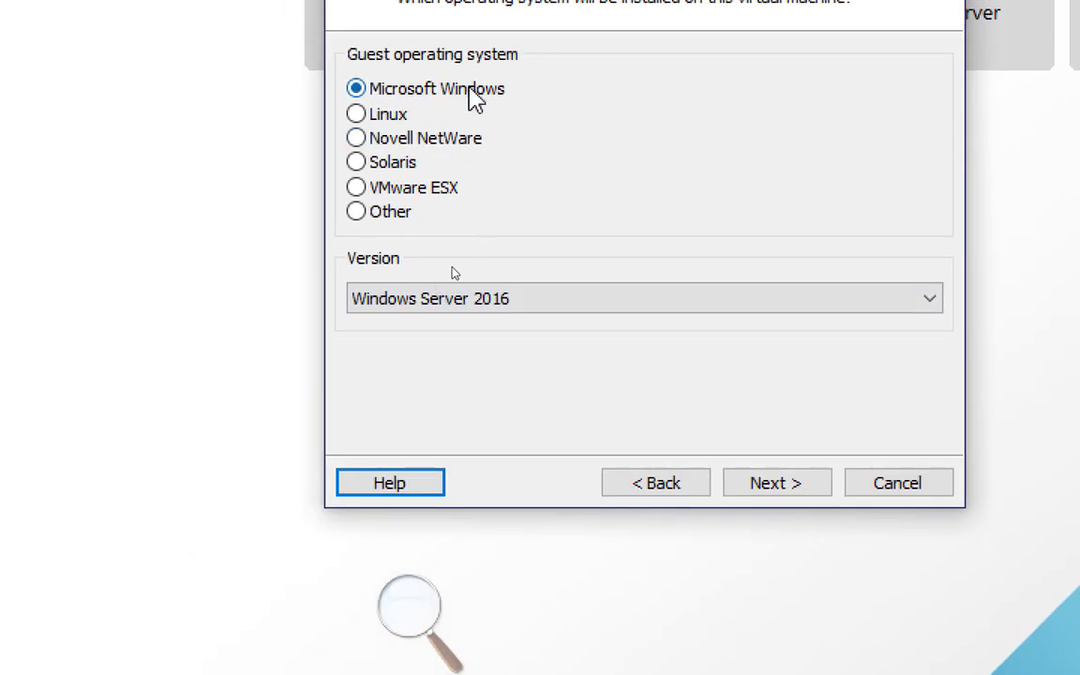
pyautogui.click(793, 500)
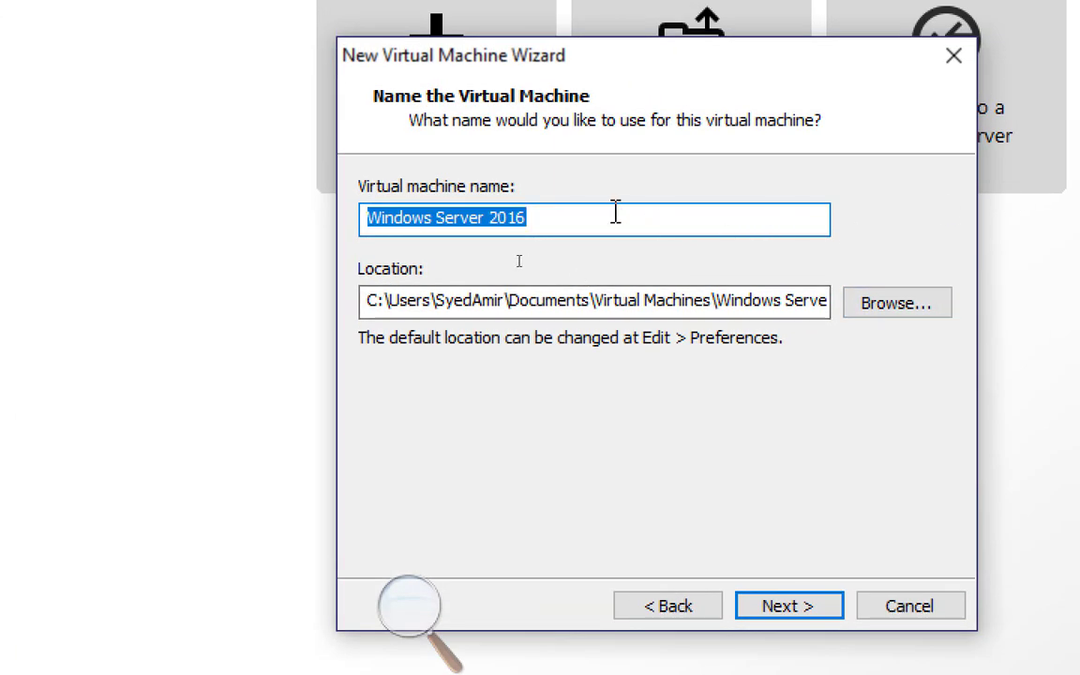
# Name the virtual machine Servercore01 (ending in 70-740) and continue to disk capacity
pyautogui.write('S')
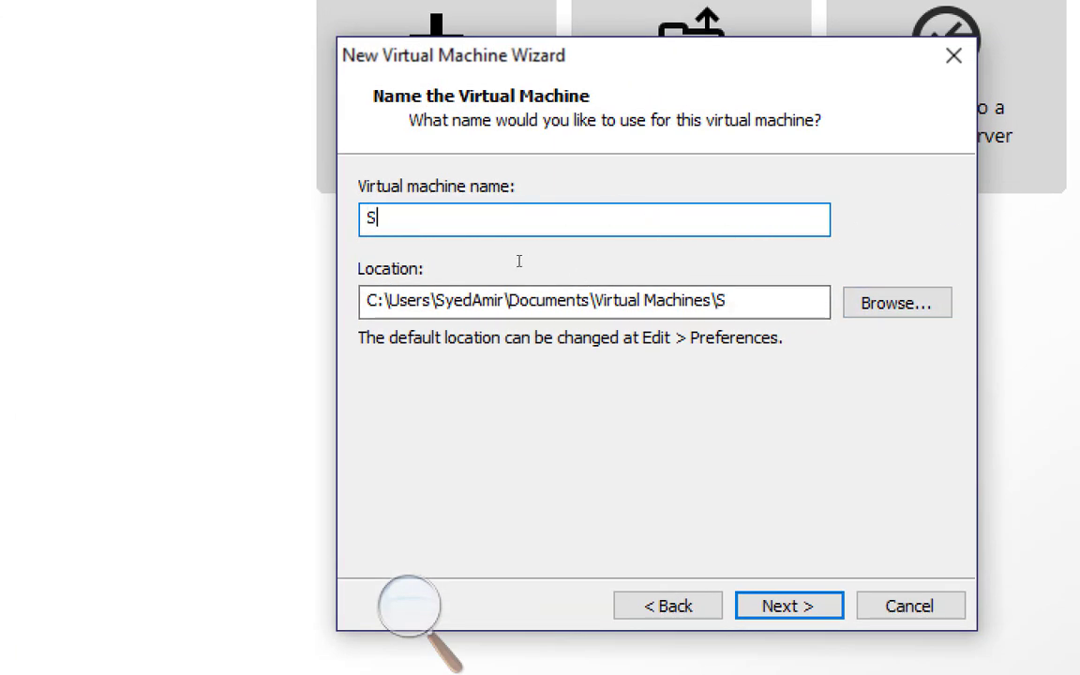
pyautogui.write('ervercor')
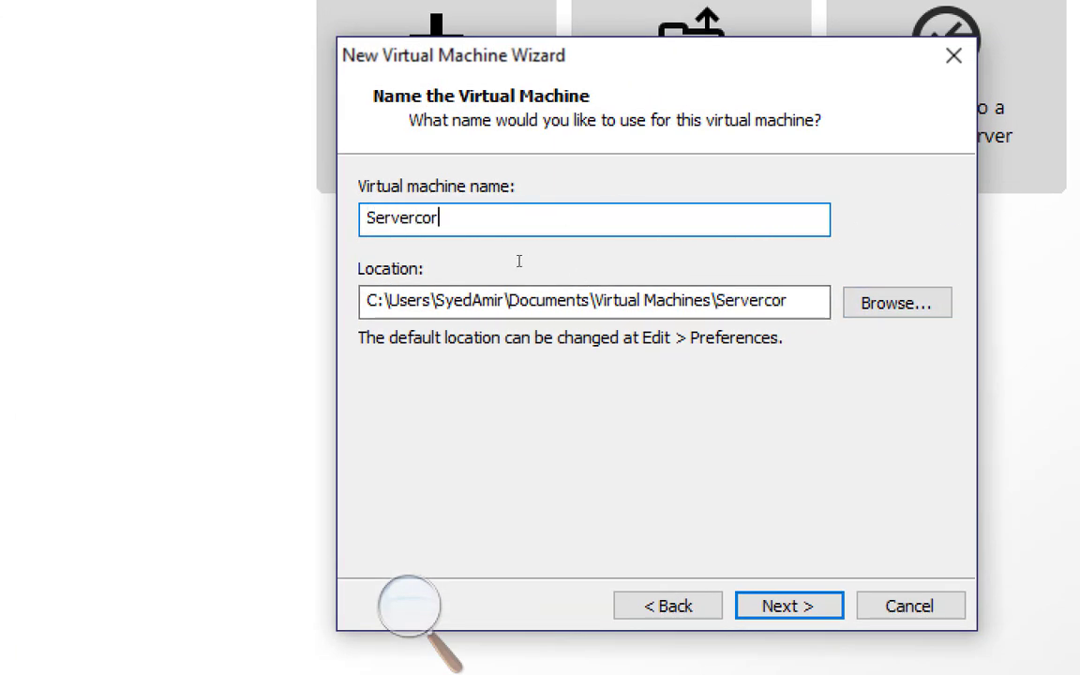
pyautogui.write('e01-Amir-70-740')
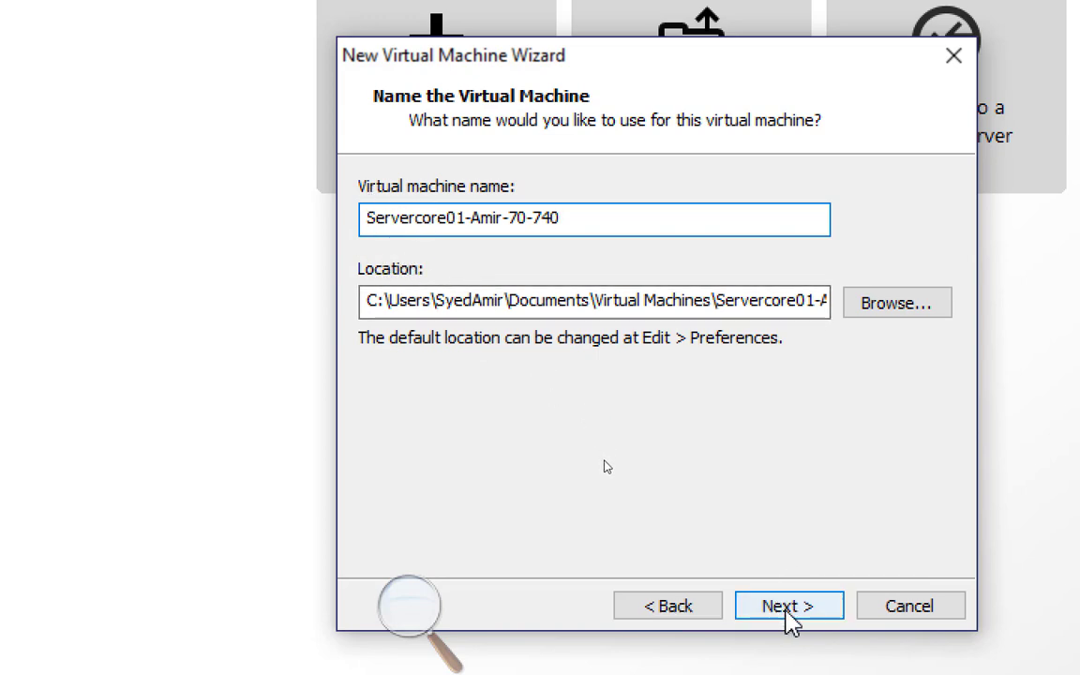
pyautogui.click(788, 608)
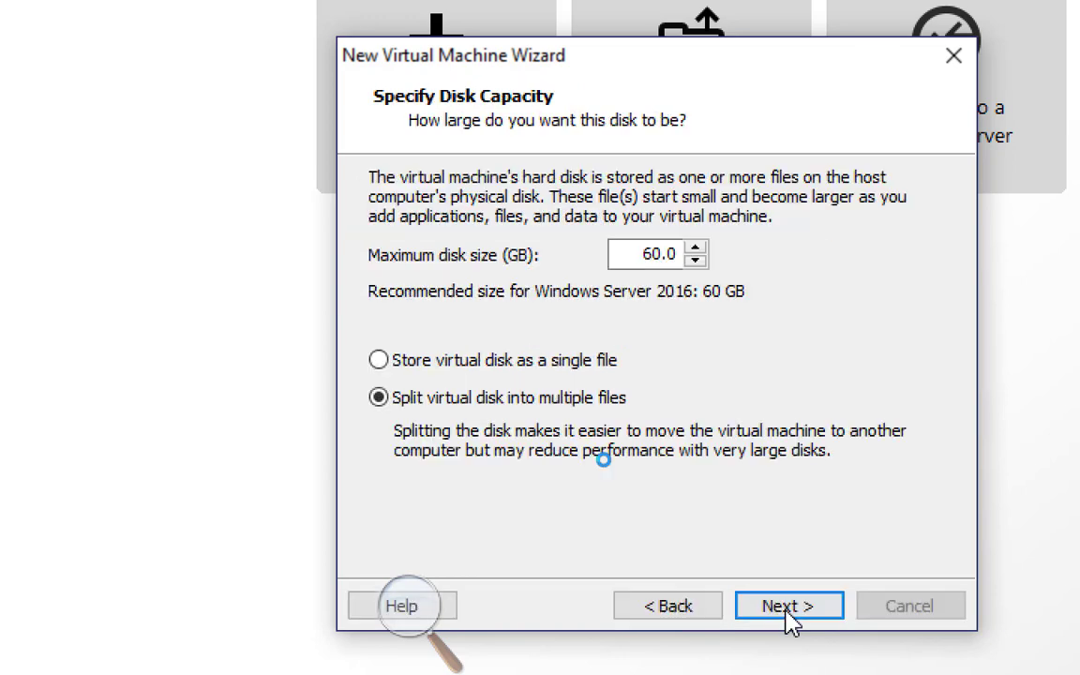
# Set the maximum disk size to 100 GB, split into multiple files, and reach the settings summary
pyautogui.doubleClick(637, 264)
pyautogui.write('10')
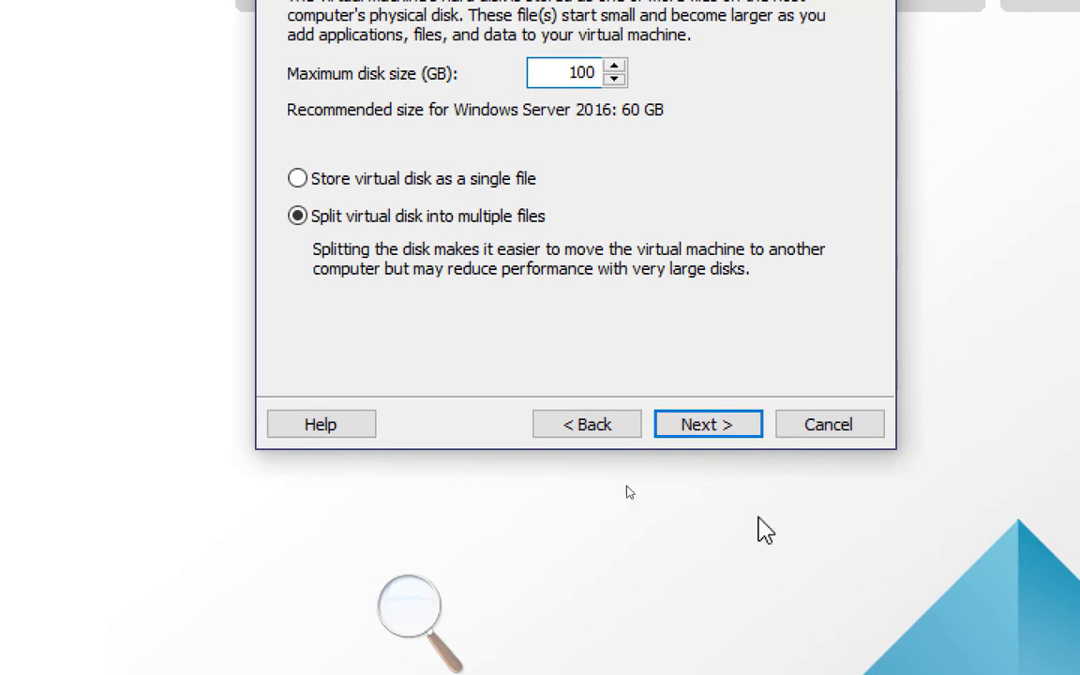
pyautogui.click(723, 434)
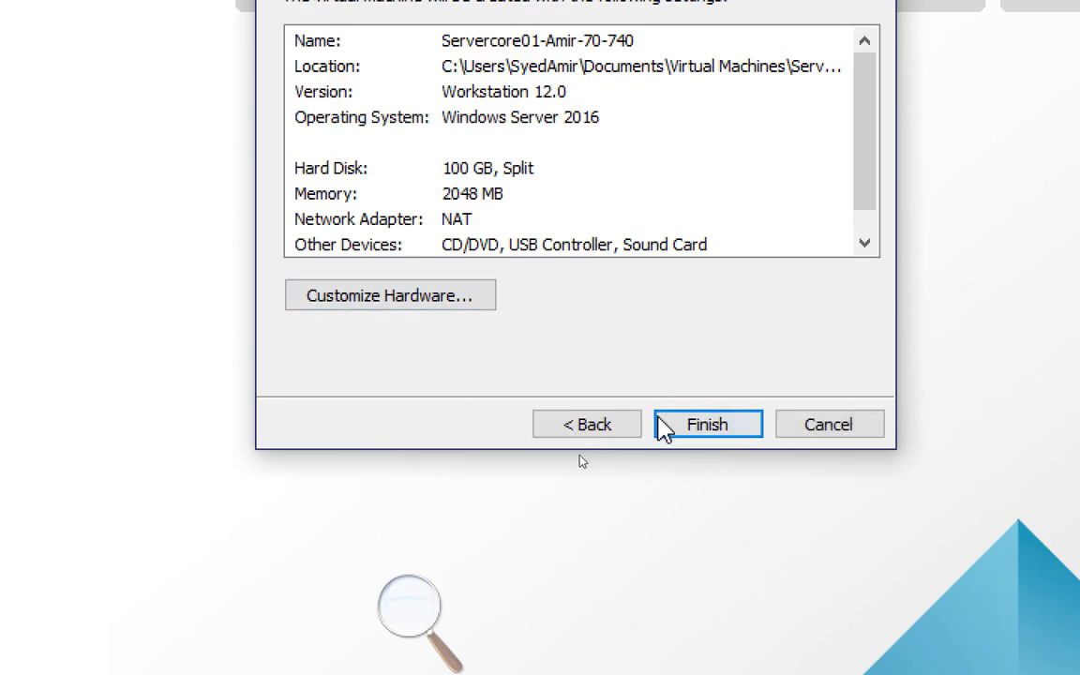
pyautogui.click(588, 430)
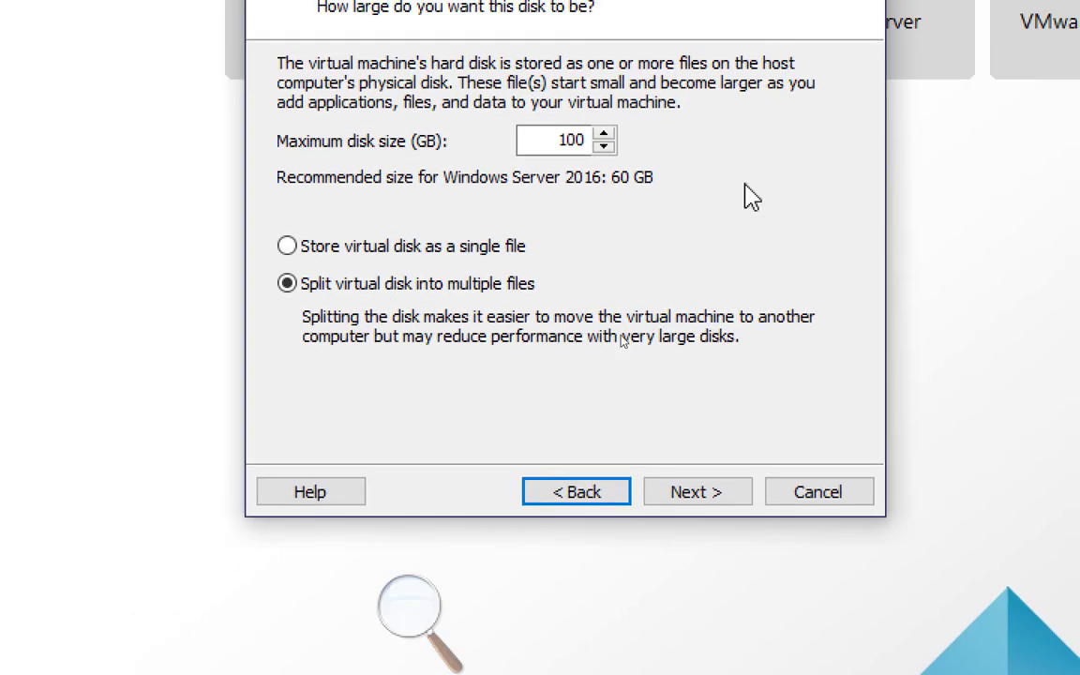
pyautogui.click(706, 498)
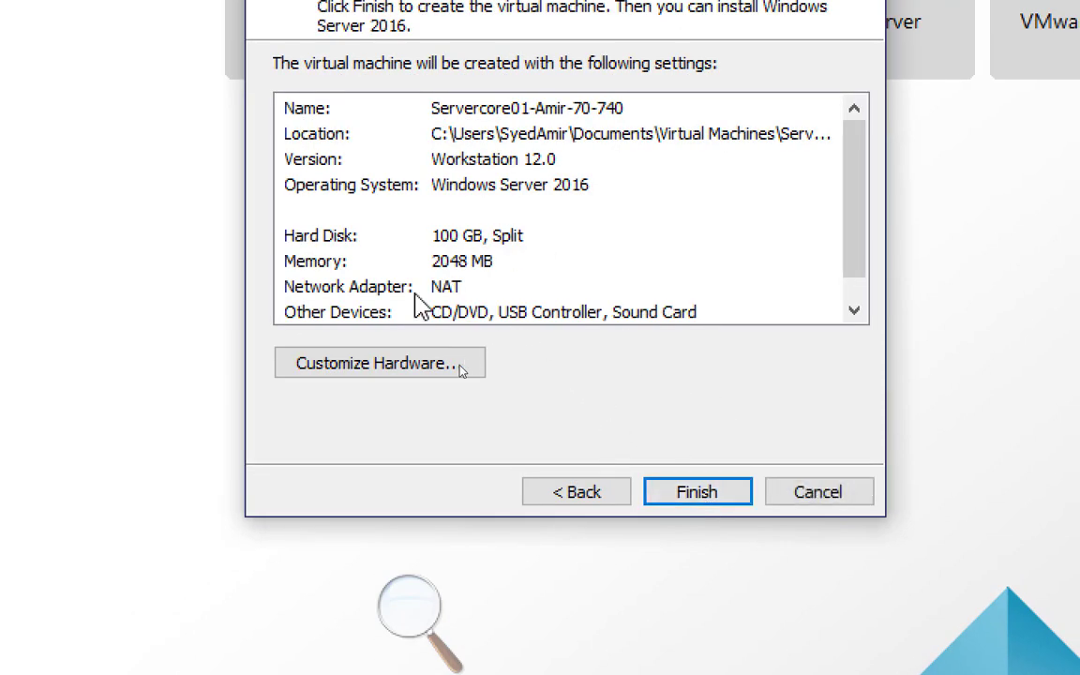
# In Customize Hardware, raise the VM's memory to 4 GB and set 2 processors
pyautogui.click(399, 367)
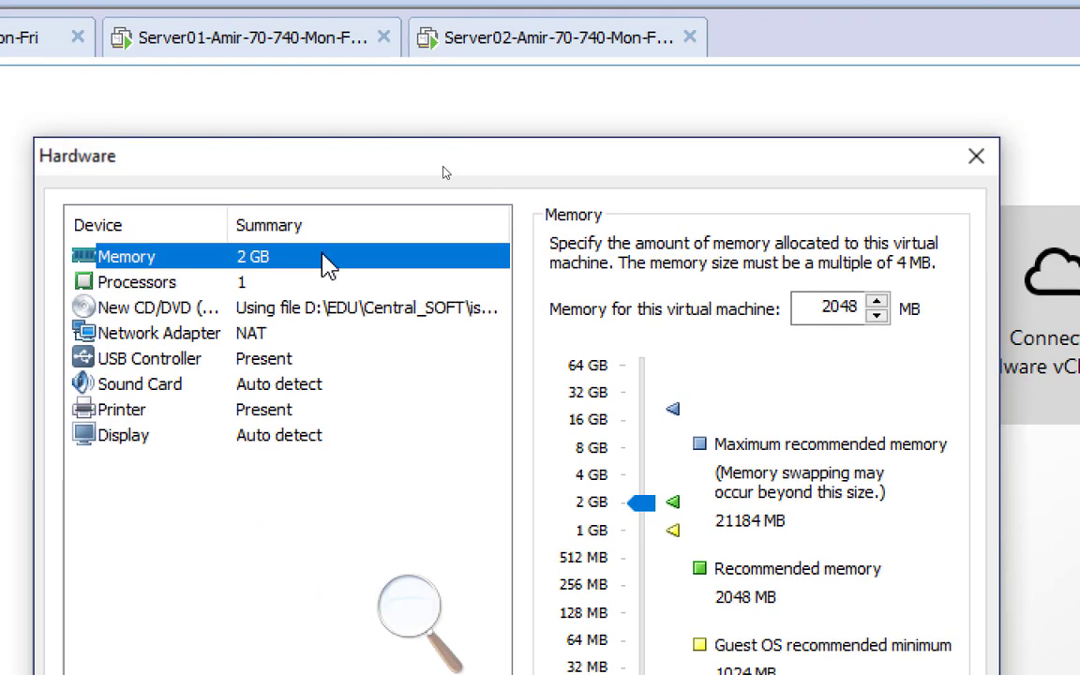
pyautogui.moveTo(642, 503)
pyautogui.mouseDown()
pyautogui.moveTo(646, 511)
pyautogui.moveTo(654, 494)
pyautogui.mouseUp()
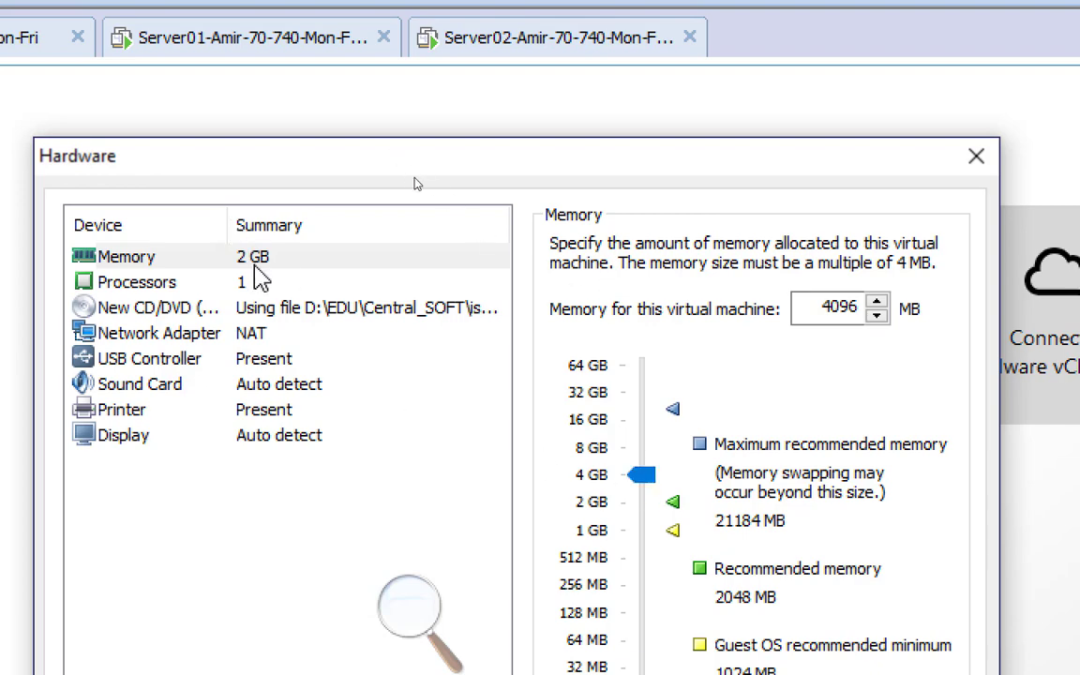
pyautogui.click(272, 282)
pyautogui.click(827, 251)
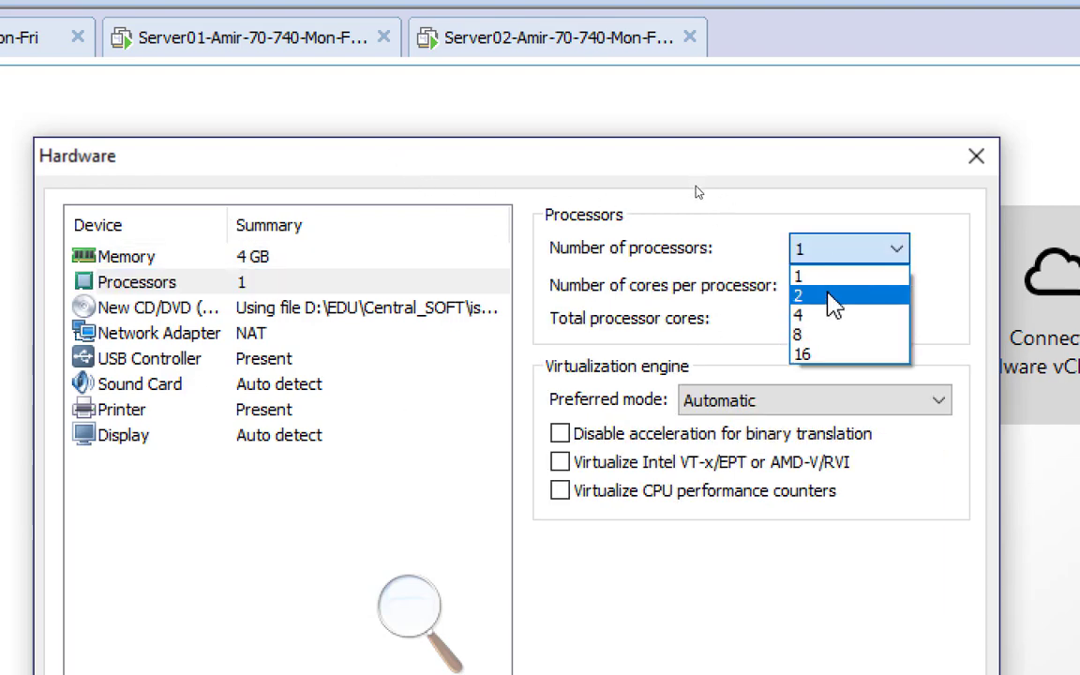
pyautogui.click(833, 293)
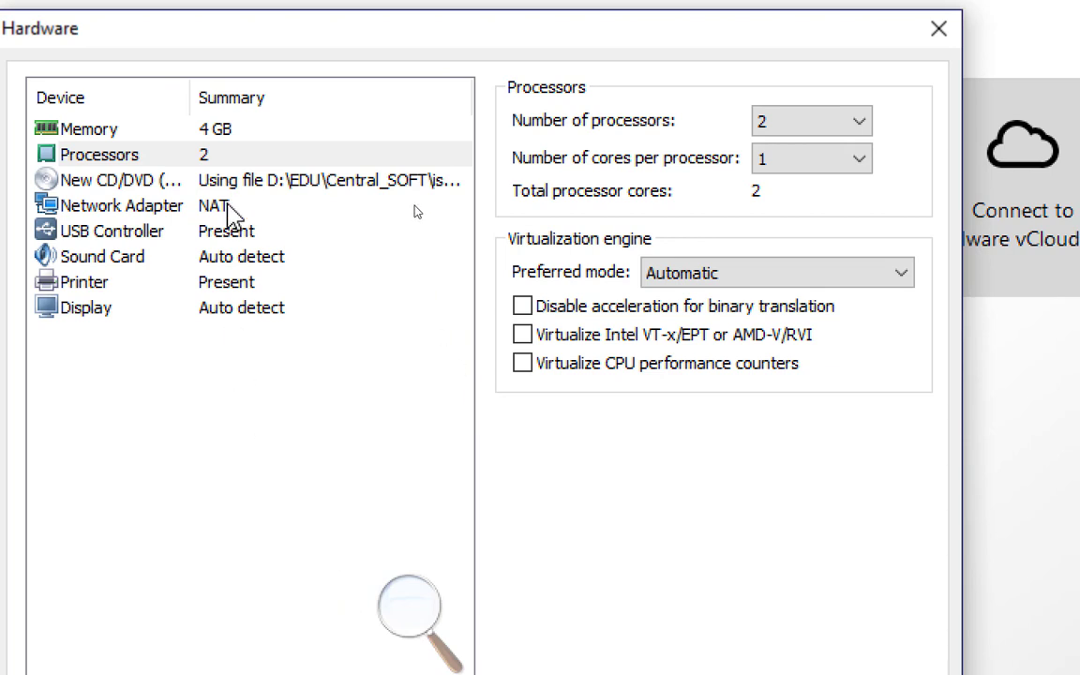
# Connect the network adapter to custom VMnet13, then finish creating the VM
pyautogui.click(417, 208)
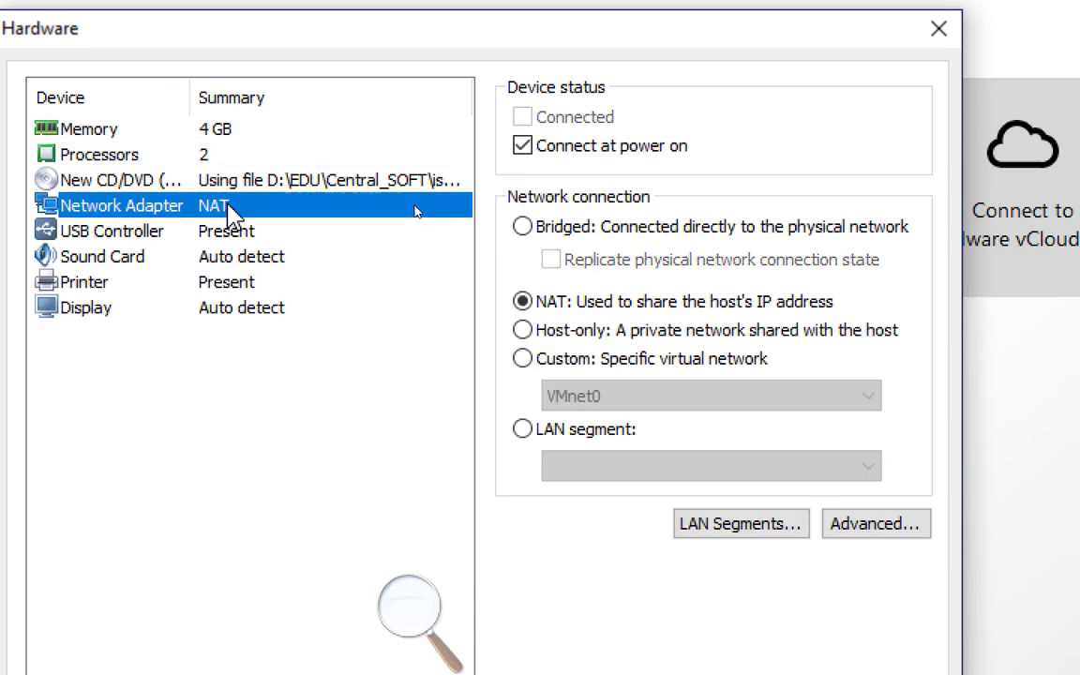
pyautogui.click(620, 359)
pyautogui.click(626, 396)
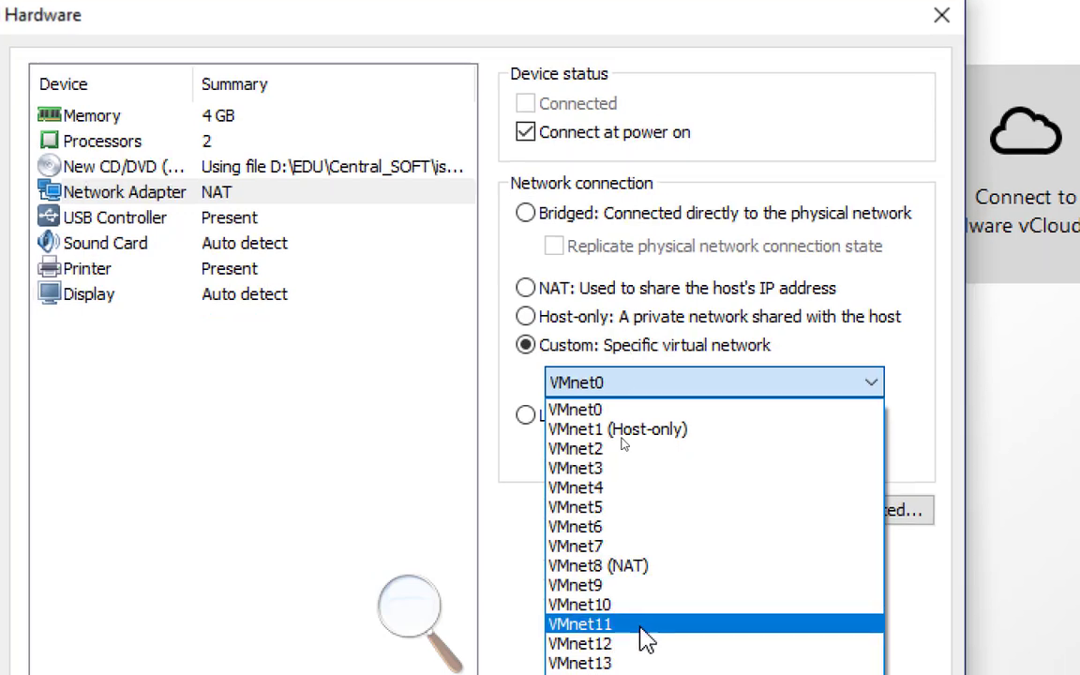
pyautogui.click(624, 612)
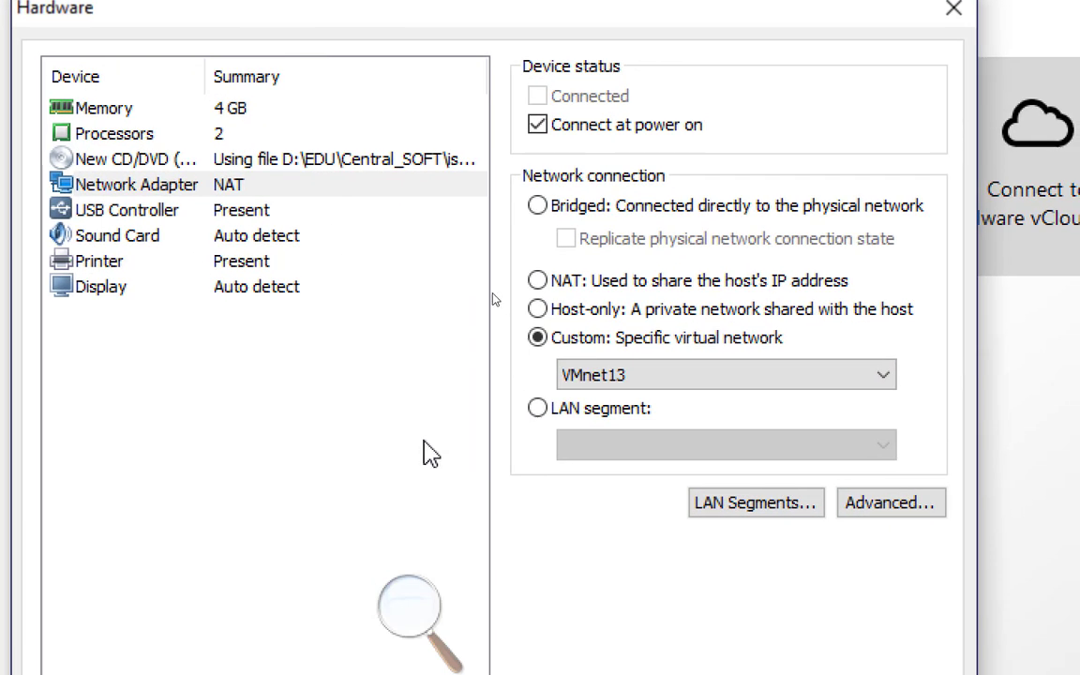
pyautogui.click(246, 109)
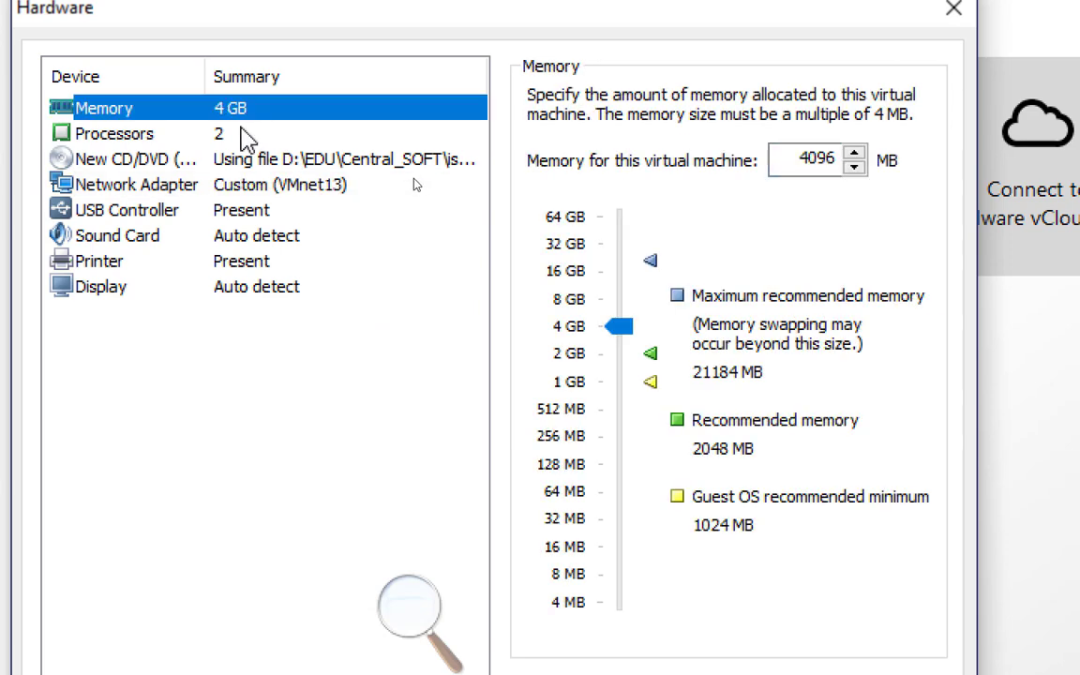
pyautogui.click(255, 133)
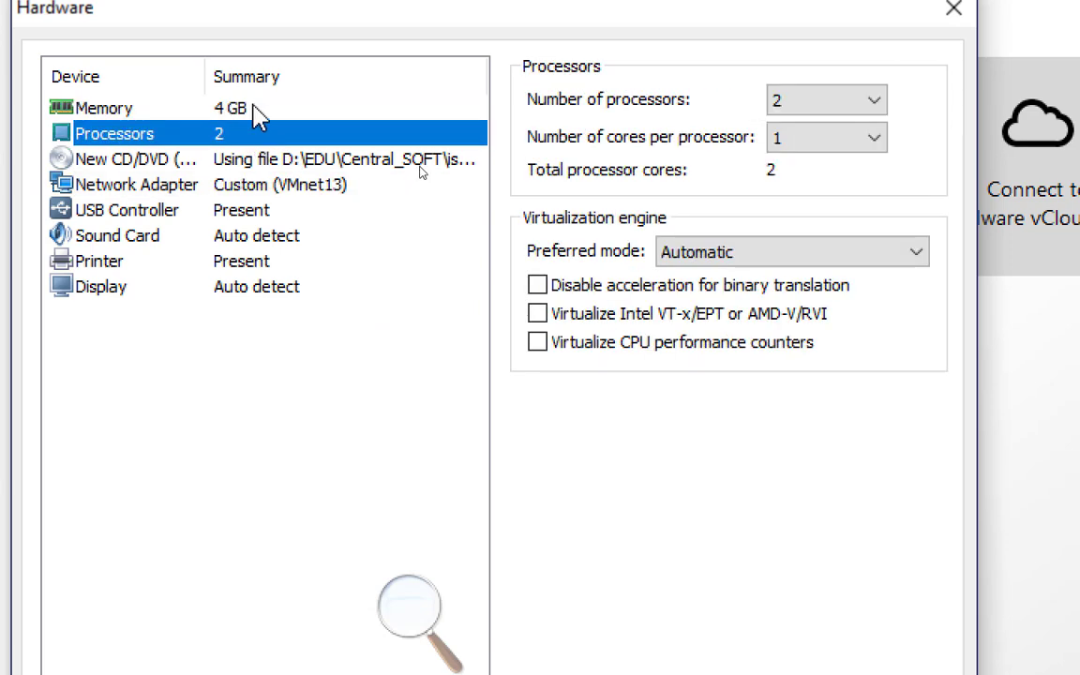
pyautogui.click(251, 108)
pyautogui.click(273, 185)
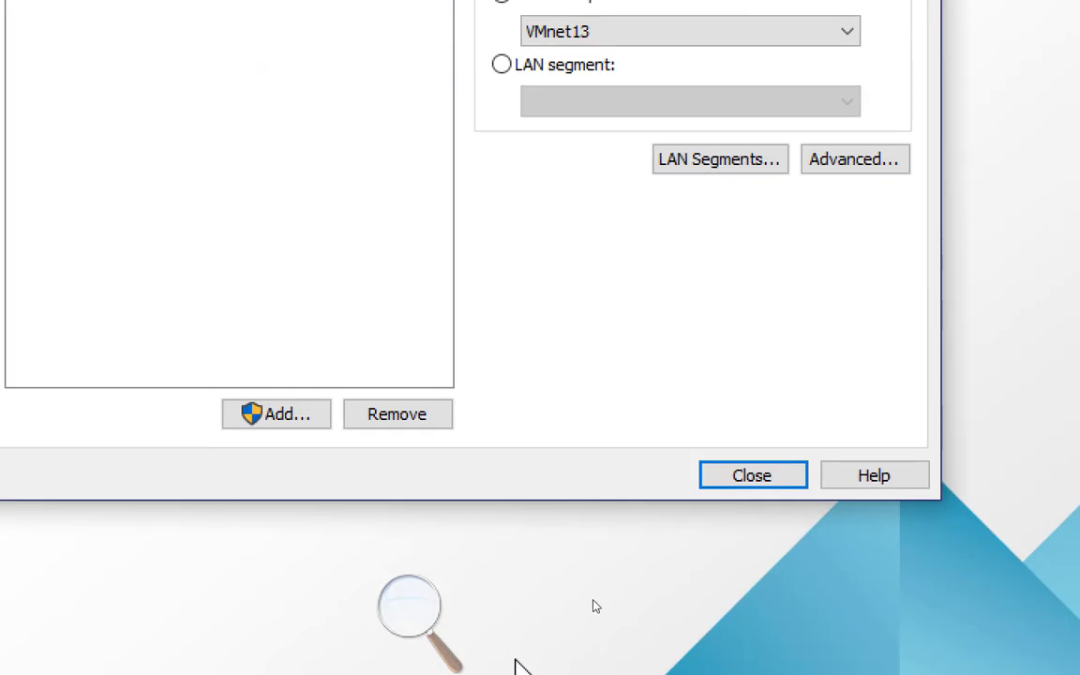
pyautogui.click(741, 478)
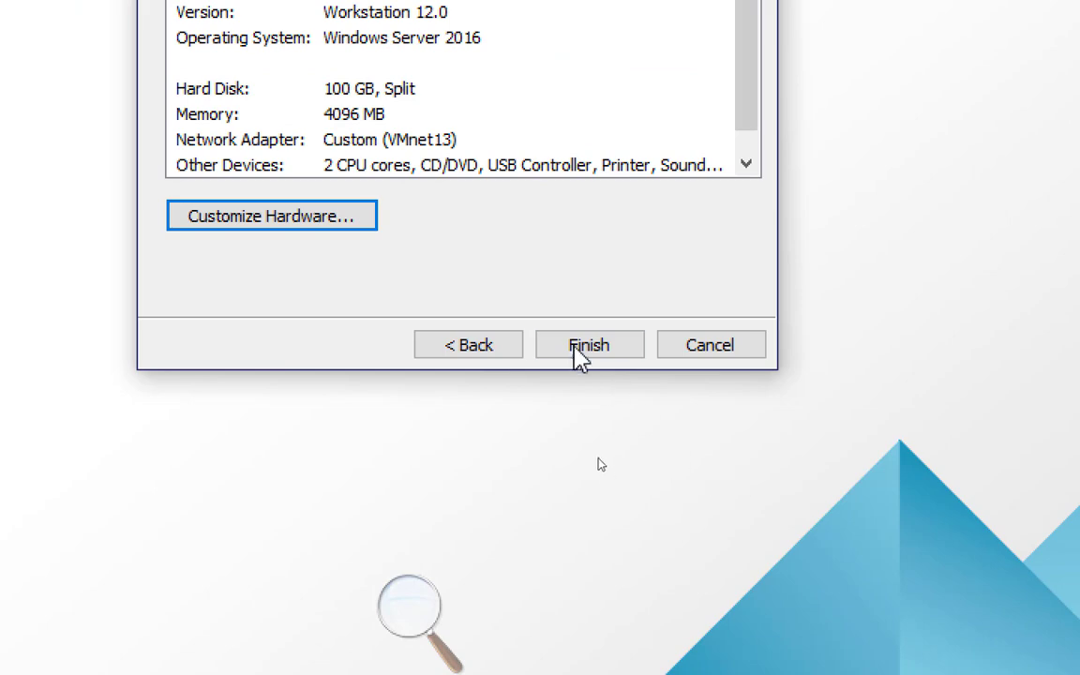
pyautogui.click(594, 347)
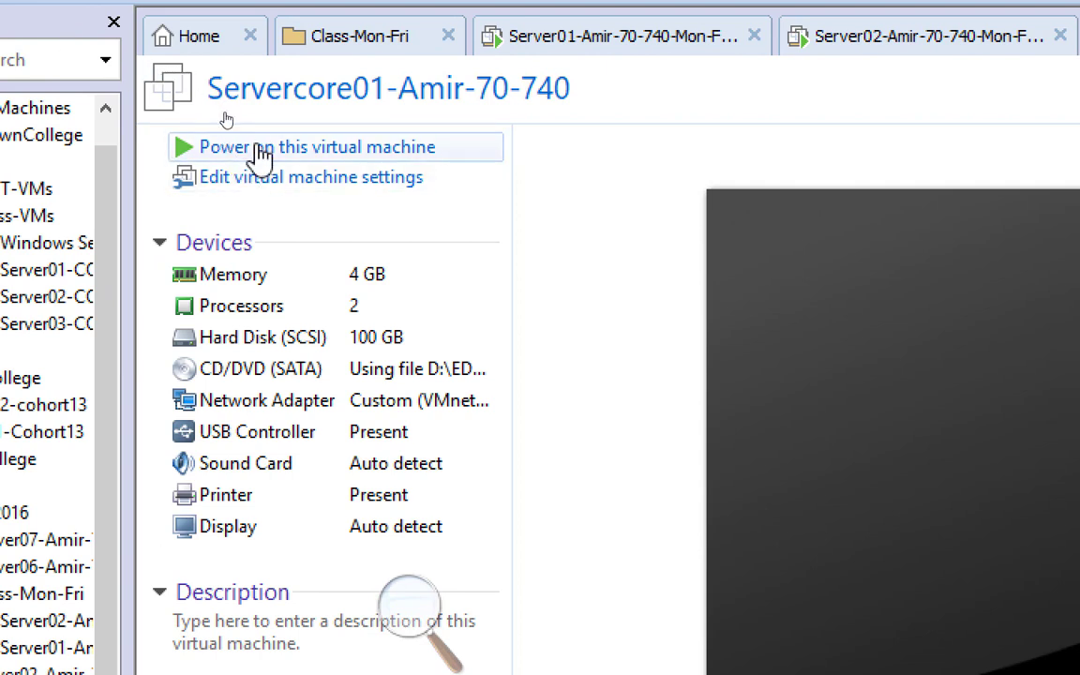
# Power on Servercore01 so it boots into Windows Server 2016 Setup
pyautogui.click(294, 150)
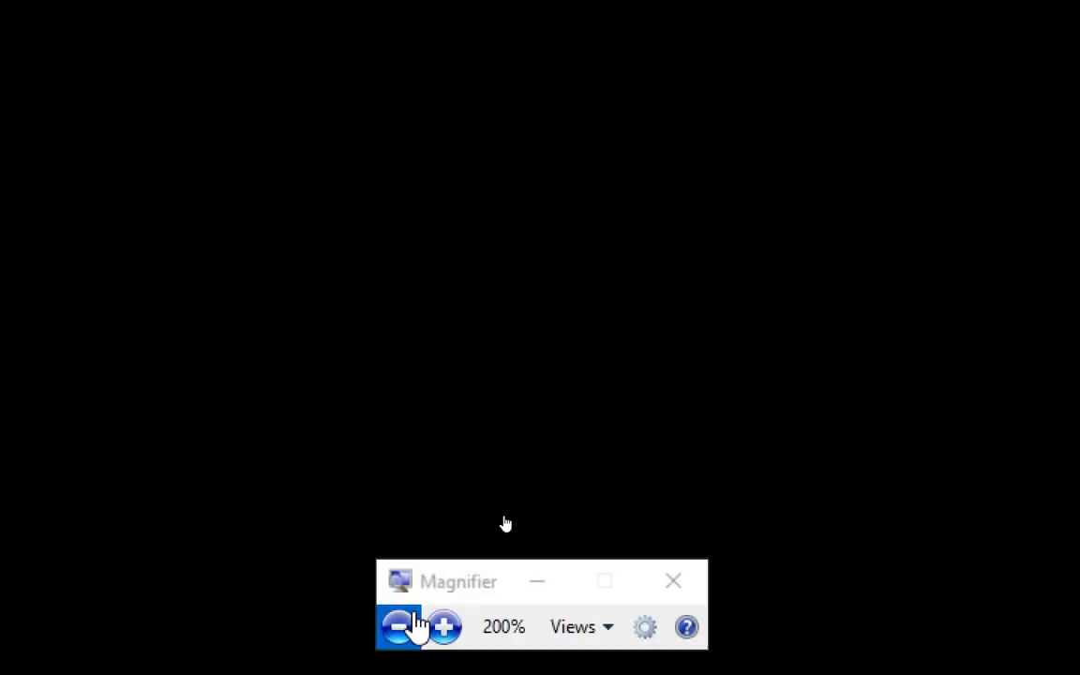
pyautogui.click(411, 624)
pyautogui.click(410, 623)
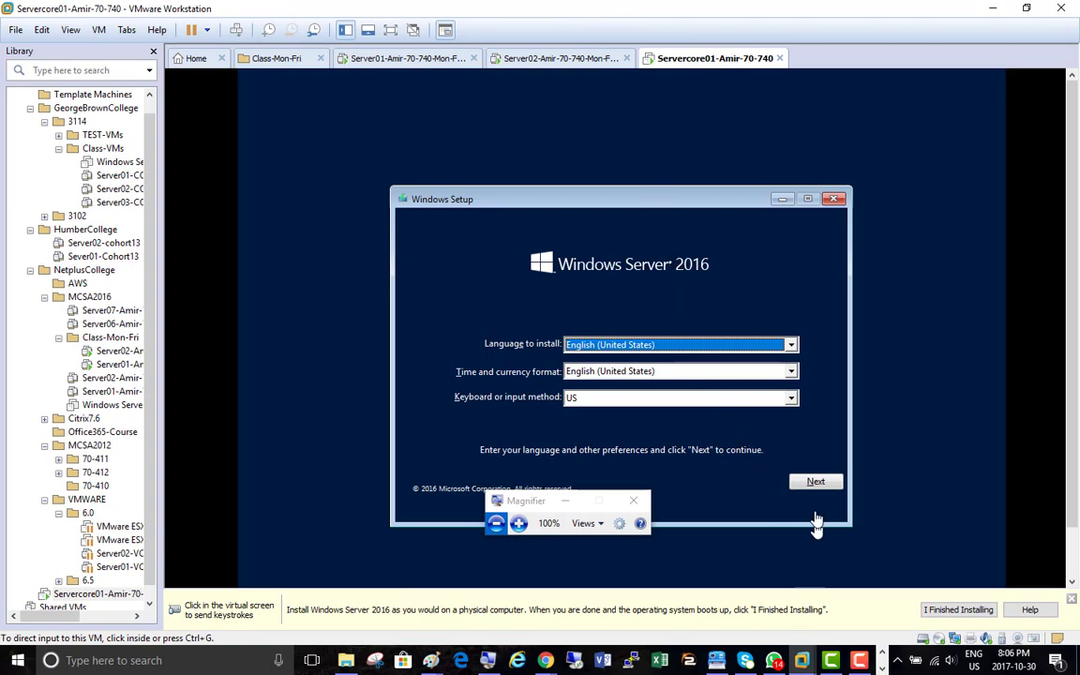
# Shut down the Server02 guest using Power > Shut Down Guest
pyautogui.click(527, 62)
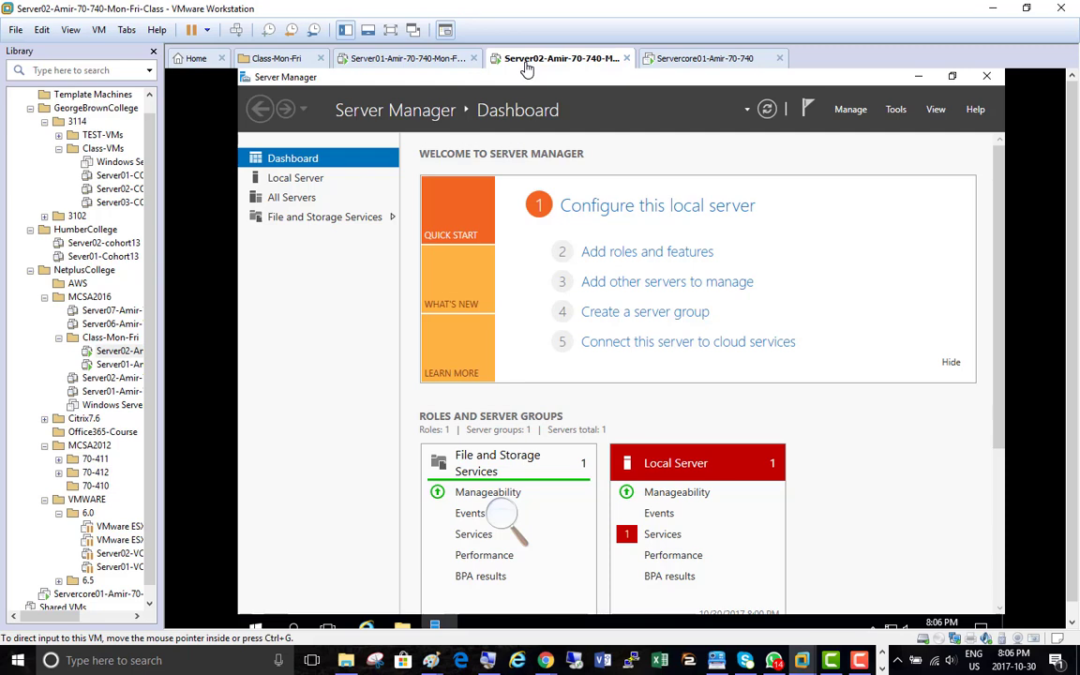
pyautogui.rightClick(527, 67)
pyautogui.moveTo(619, 94)
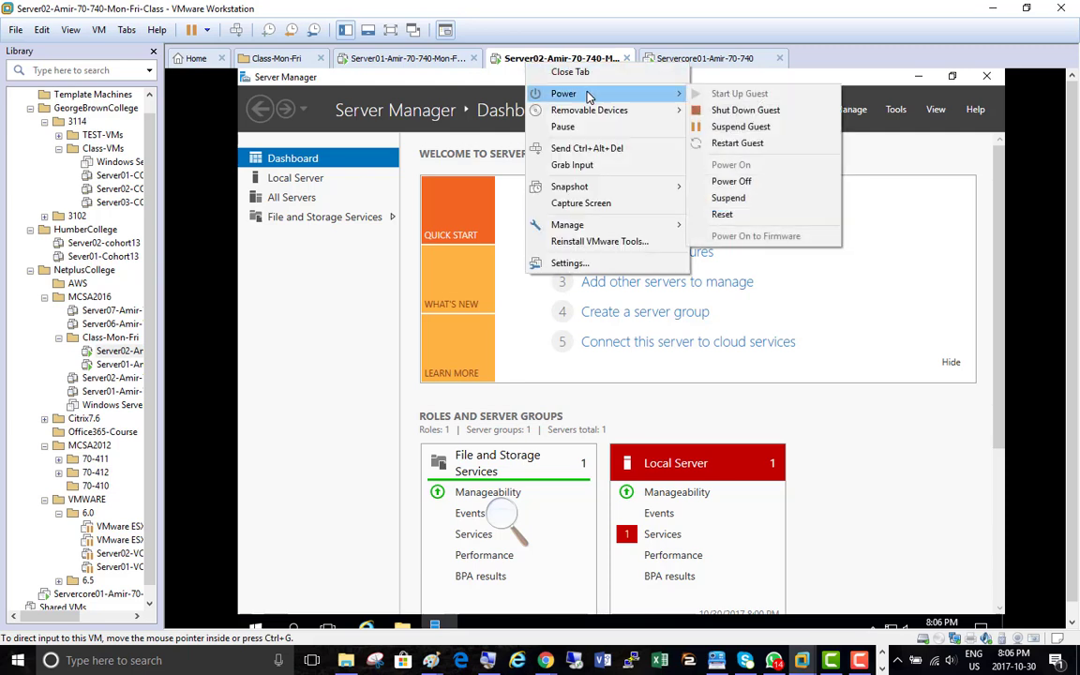
pyautogui.click(751, 110)
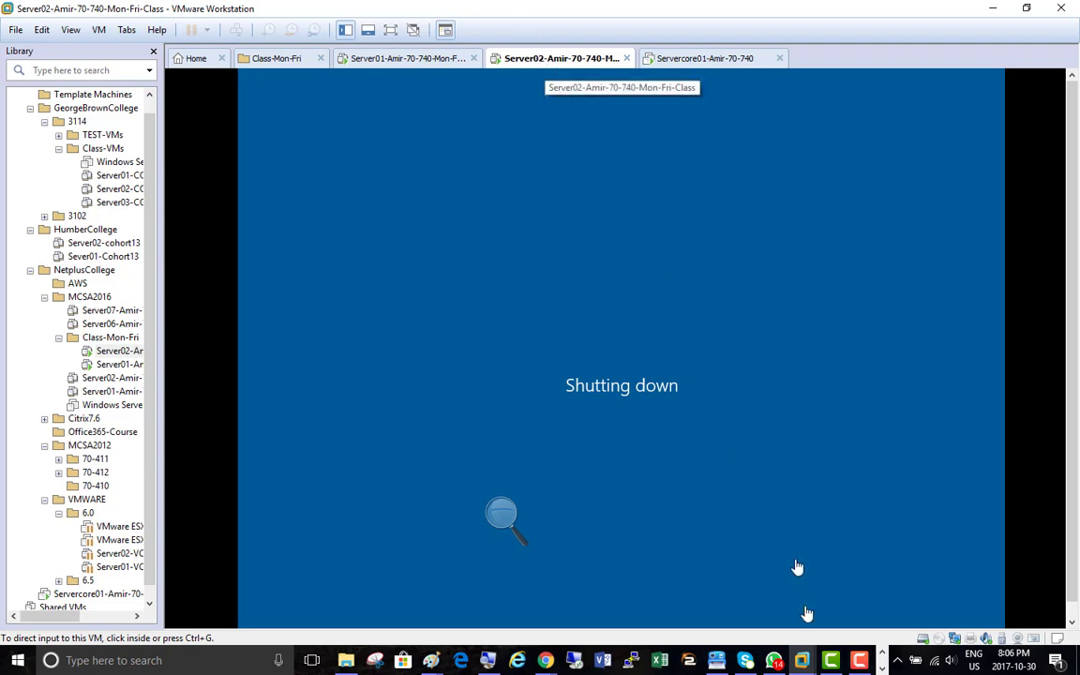
pyautogui.click(863, 662)
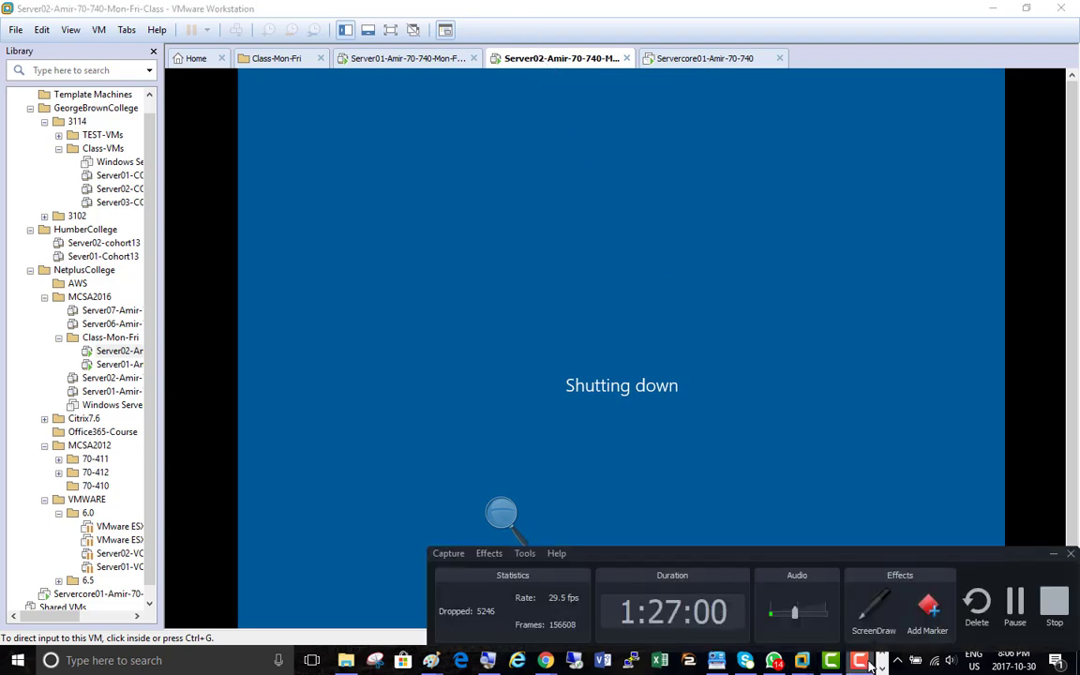
pyautogui.click(861, 662)
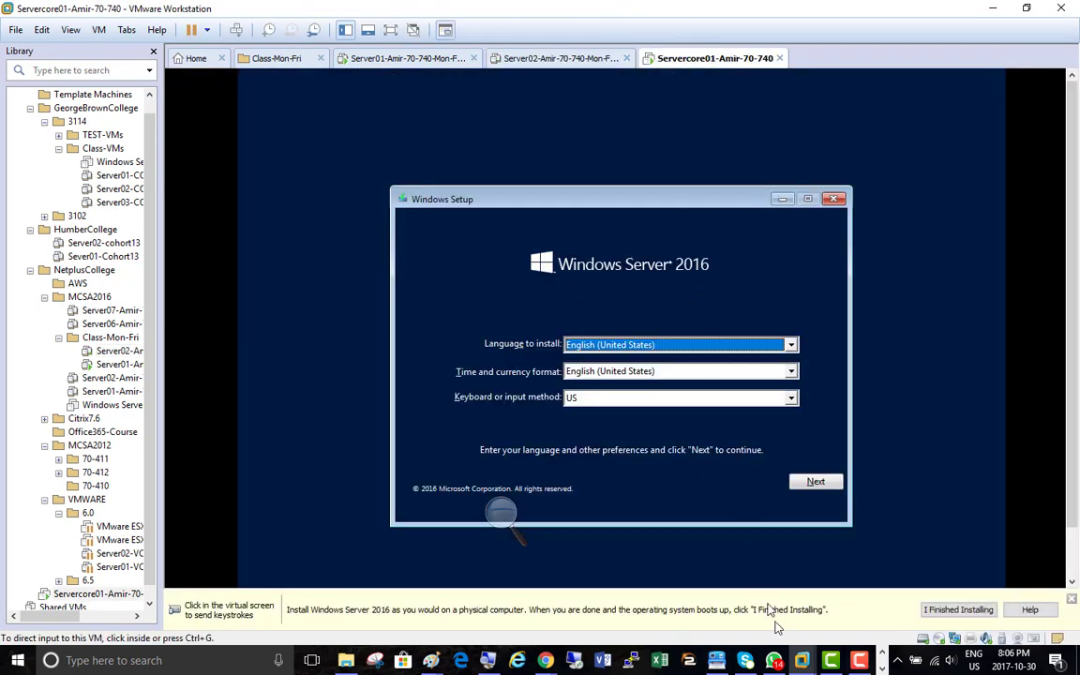
# Keep the English (United States) language settings and choose Install now
pyautogui.click(816, 487)
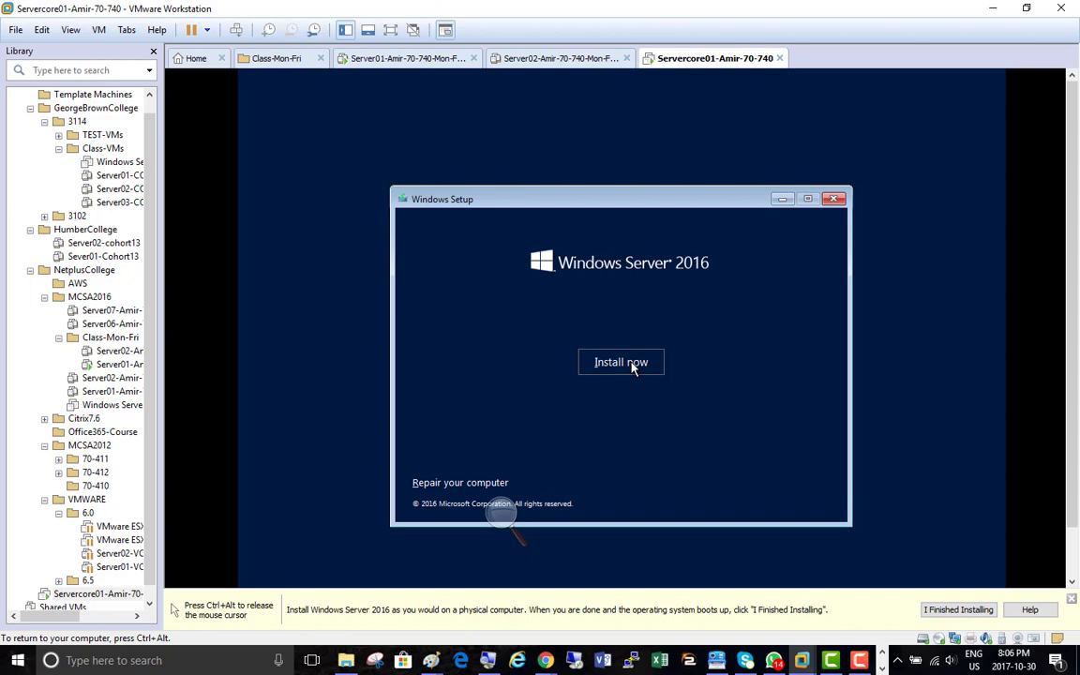
pyautogui.click(630, 364)
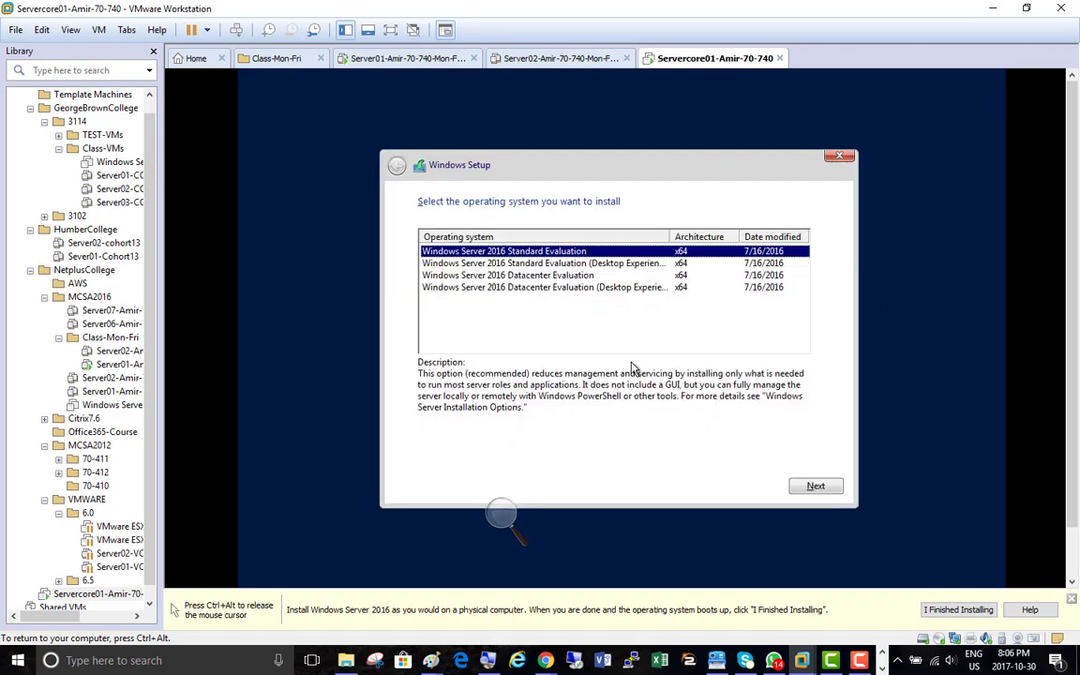
# Select Windows Server 2016 Datacenter Evaluation (Server Core, no GUI) as the edition
pyautogui.click(501, 514)
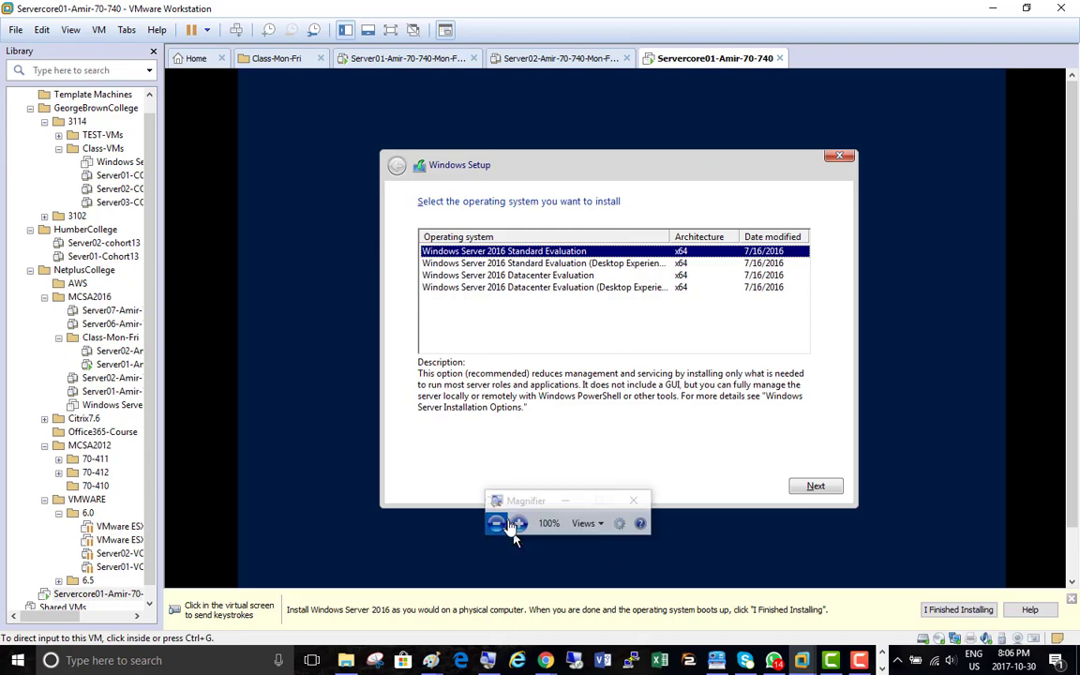
pyautogui.click(517, 523)
pyautogui.click(518, 526)
pyautogui.click(518, 526)
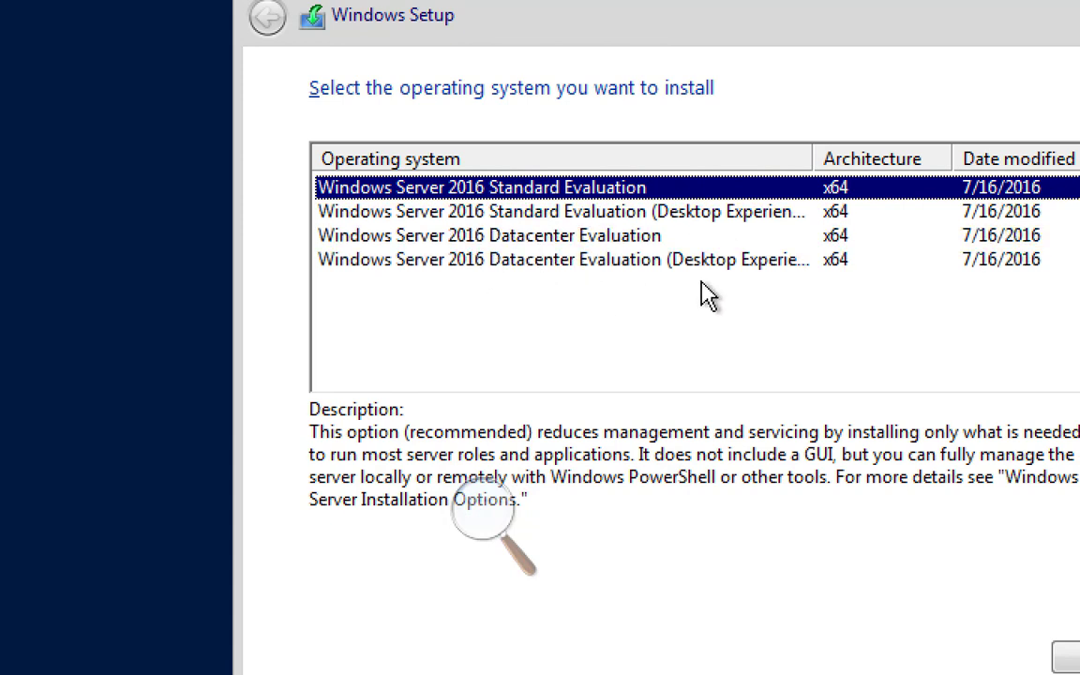
pyautogui.click(572, 238)
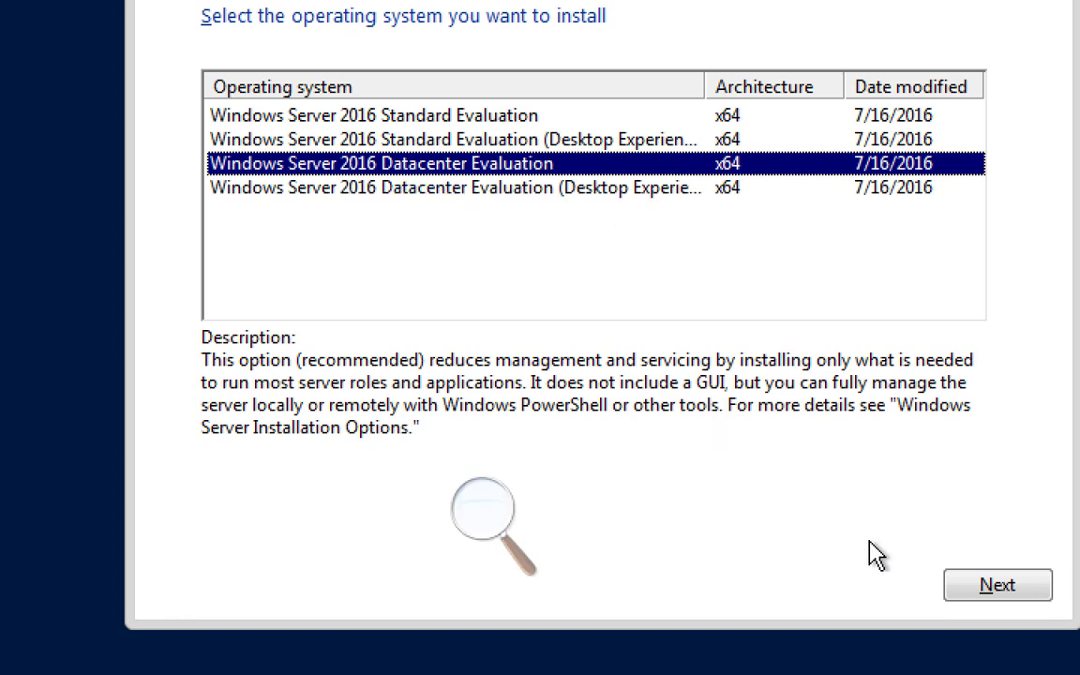
pyautogui.click(1009, 586)
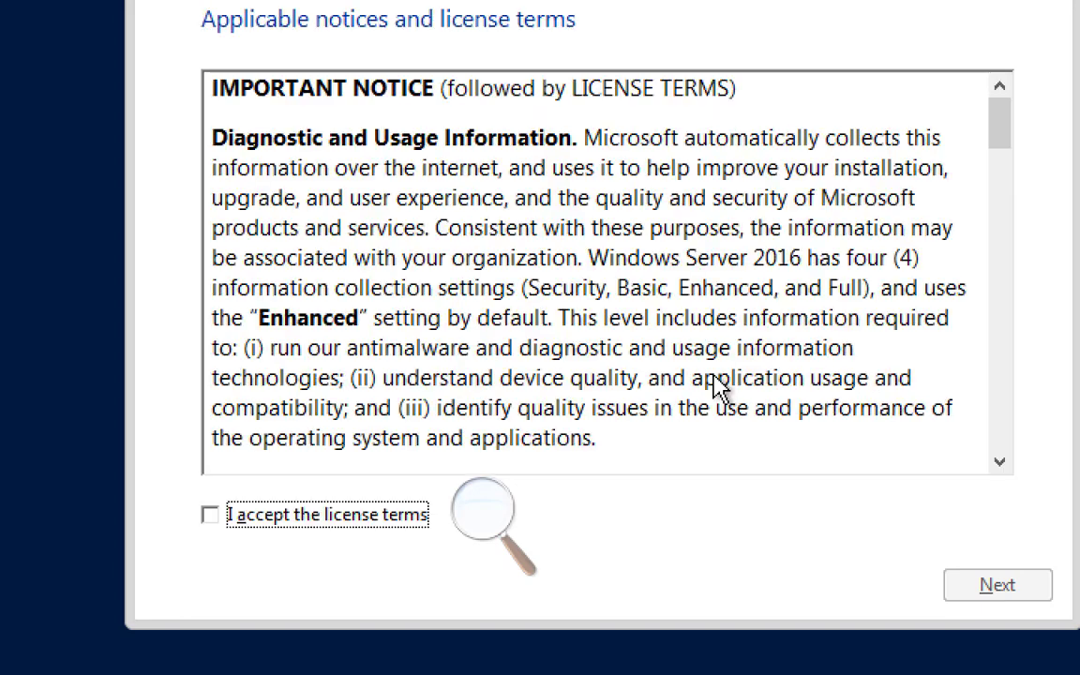
# Accept the license terms and choose Custom: Install Windows only (advanced)
pyautogui.click(291, 522)
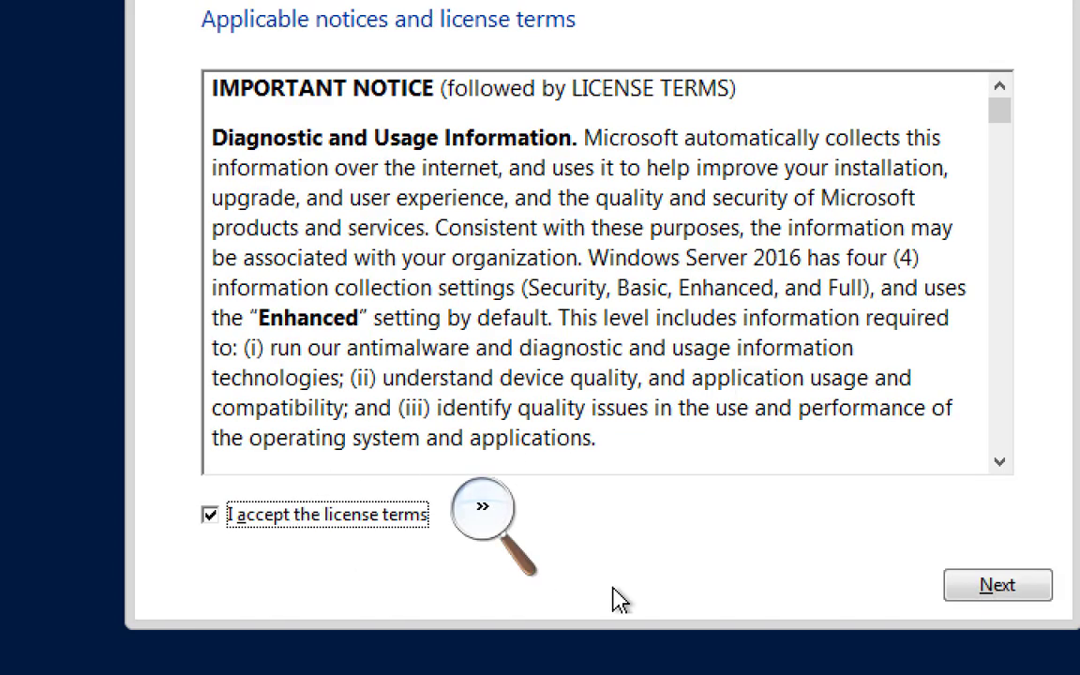
pyautogui.click(994, 589)
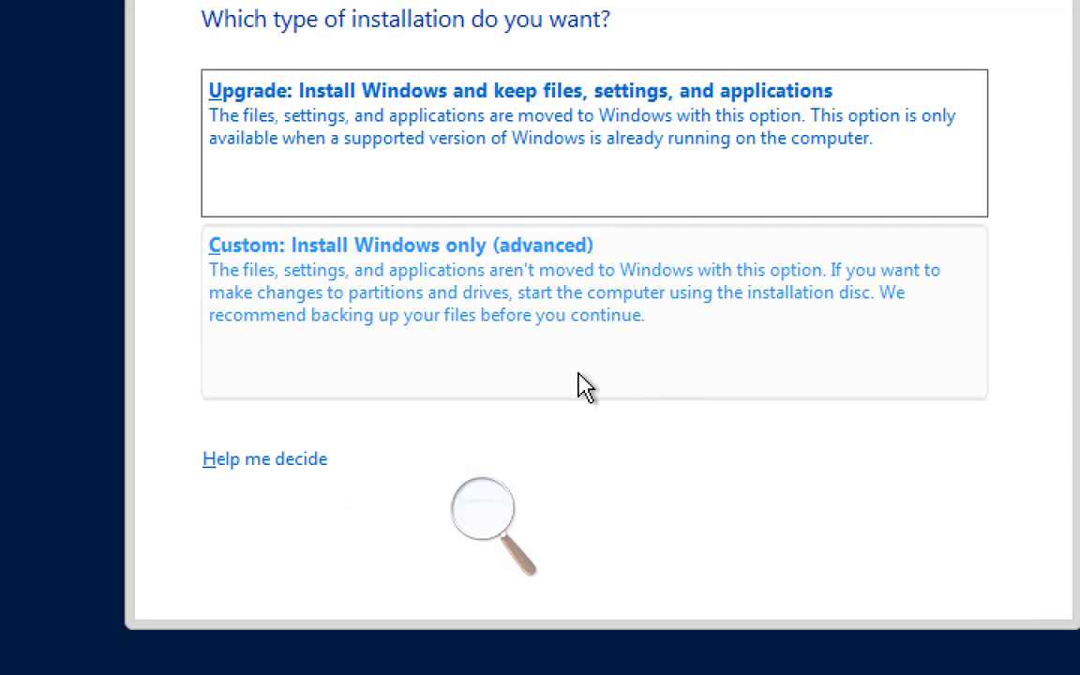
pyautogui.click(485, 287)
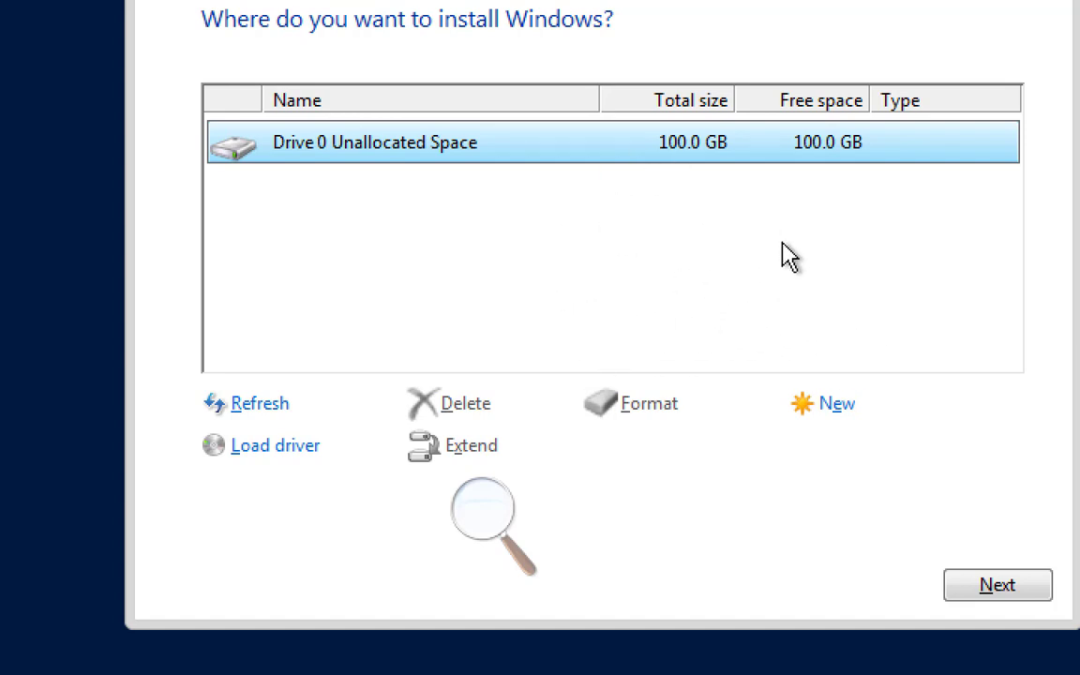
# Install onto Drive 0 Unallocated Space and let setup reboot to the Windows logo
pyautogui.click(999, 589)
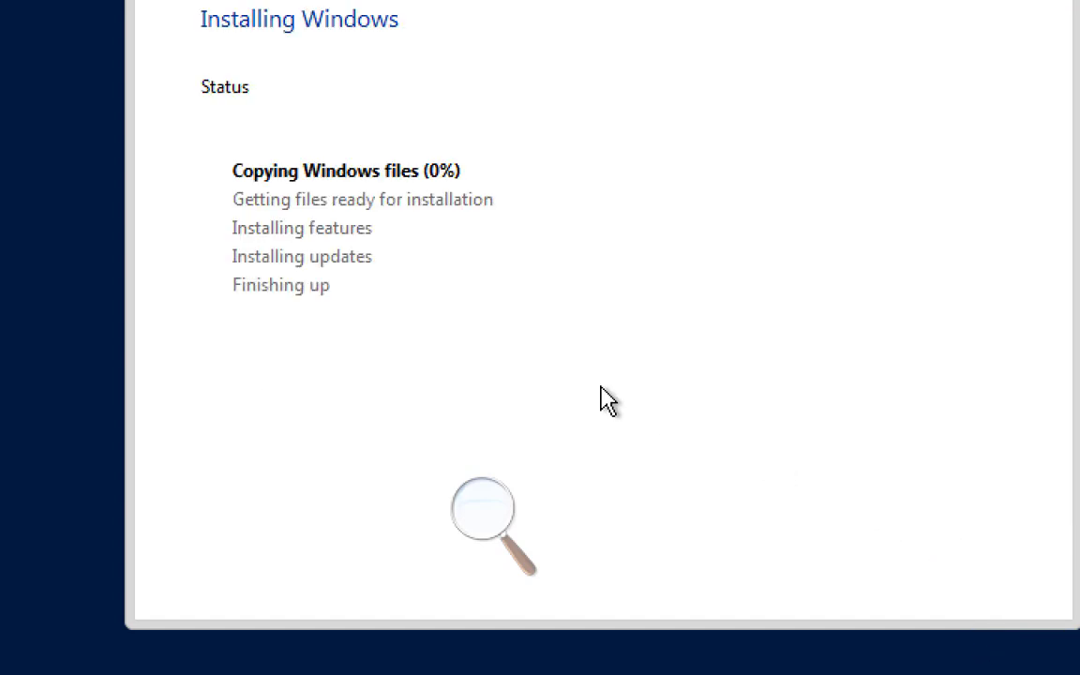
pyautogui.click(483, 524)
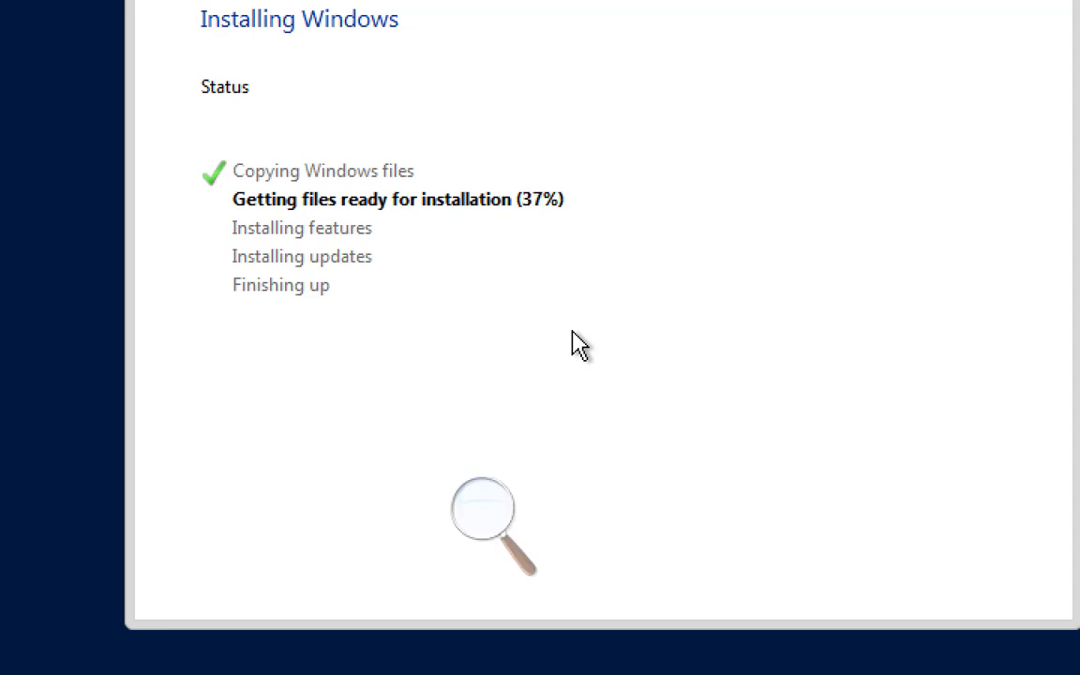
pyautogui.click(506, 509)
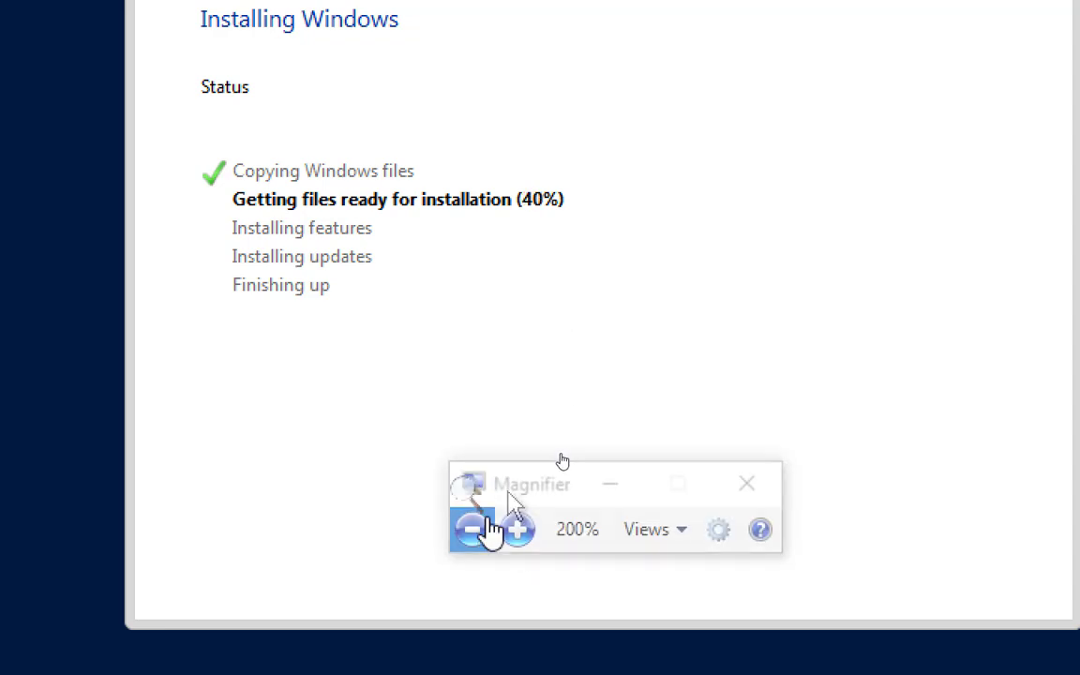
pyautogui.click(474, 532)
pyautogui.click(475, 533)
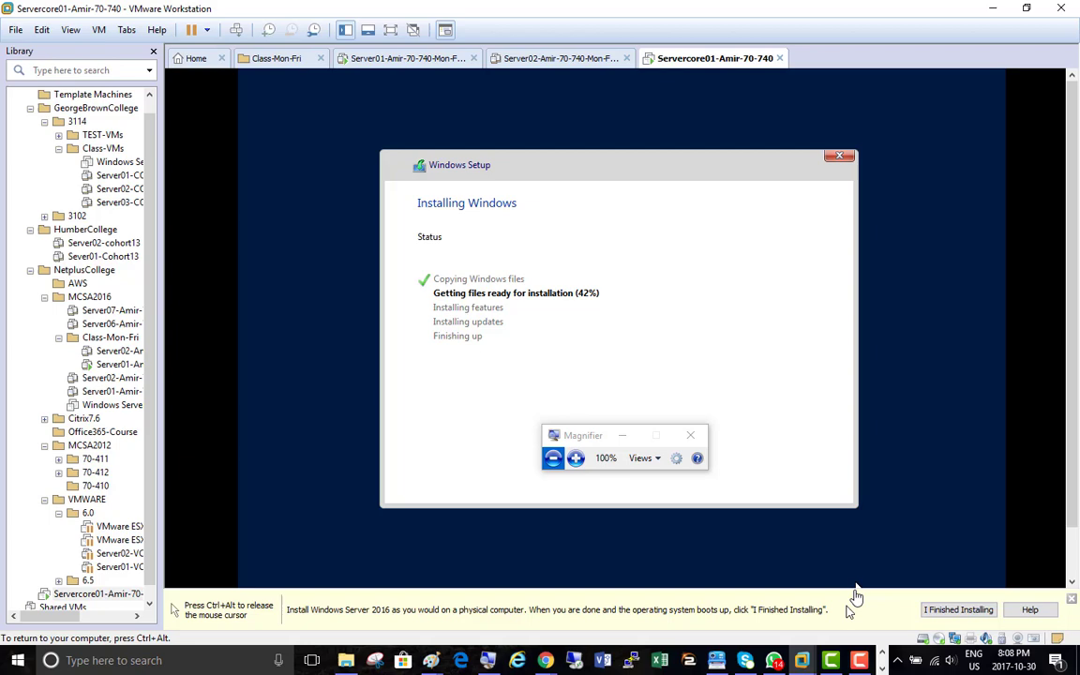
pyautogui.click(861, 660)
pyautogui.click(1015, 605)
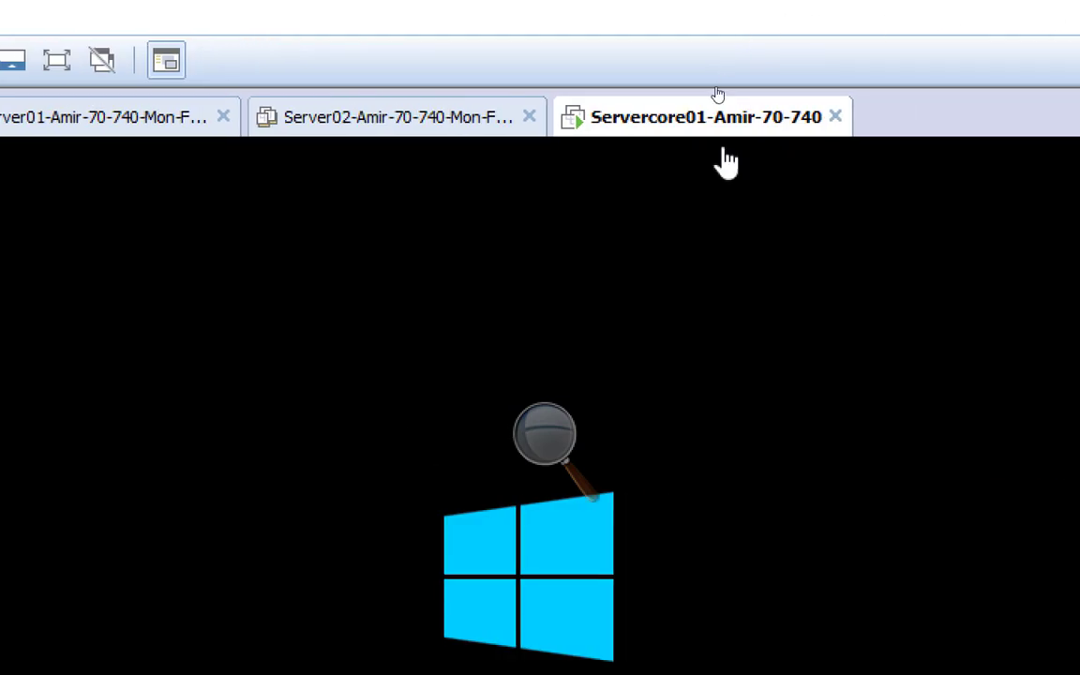
# Accept the required change, enter and confirm a new Administrator password, and dismiss the confirmation
pyautogui.click(545, 472)
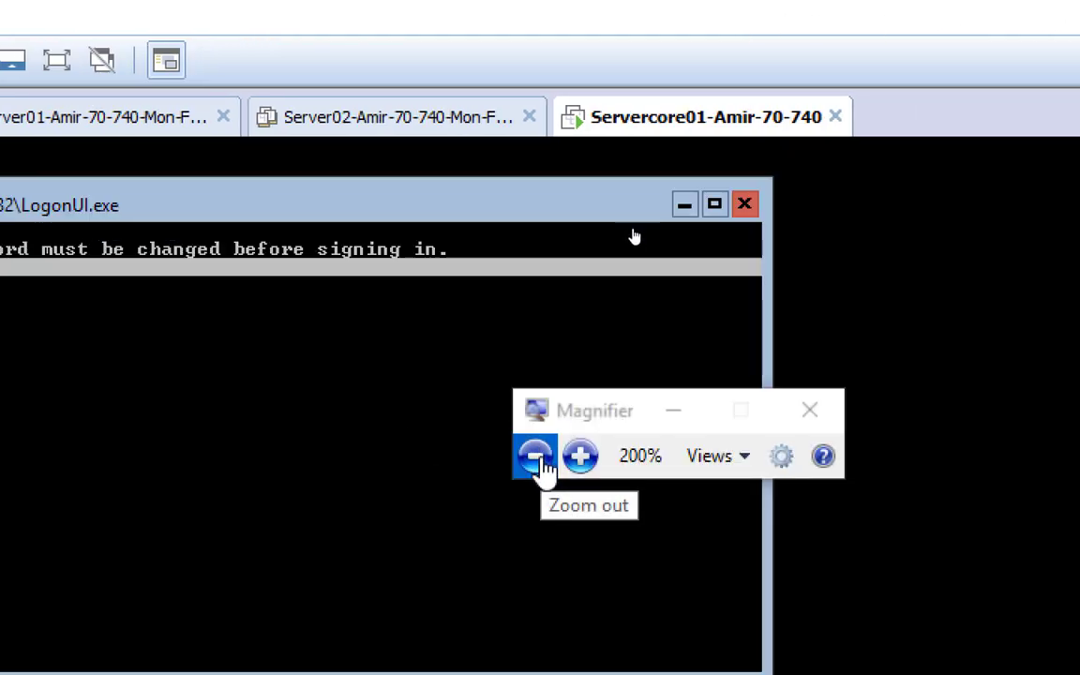
pyautogui.click(543, 460)
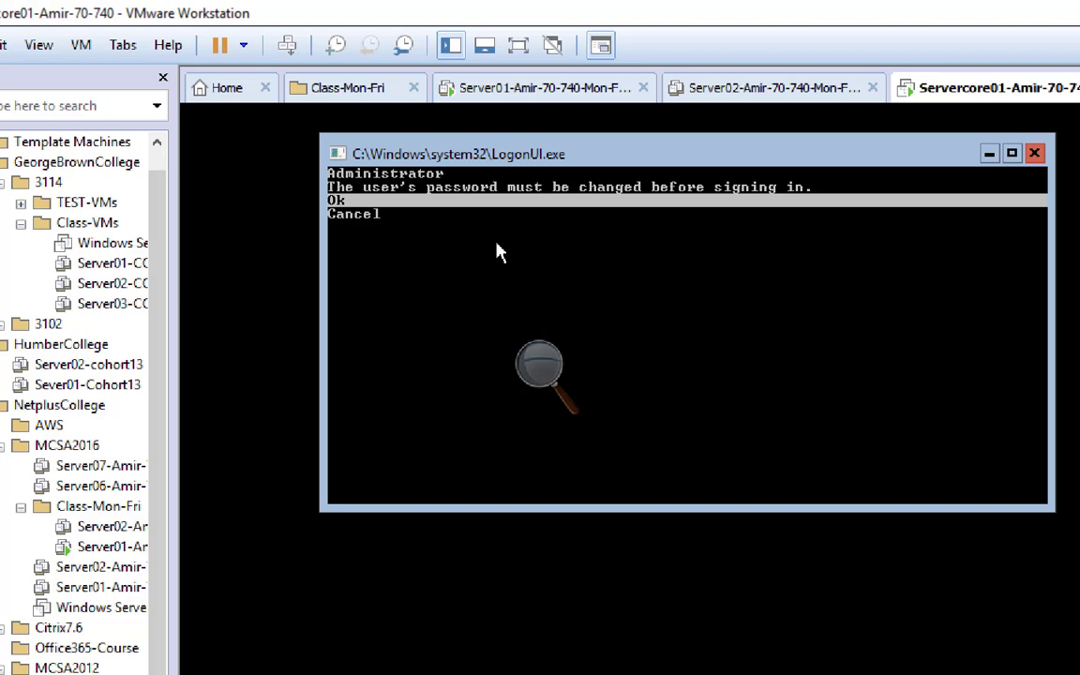
pyautogui.press('Down')
pyautogui.press('Up')
pyautogui.press('Return')
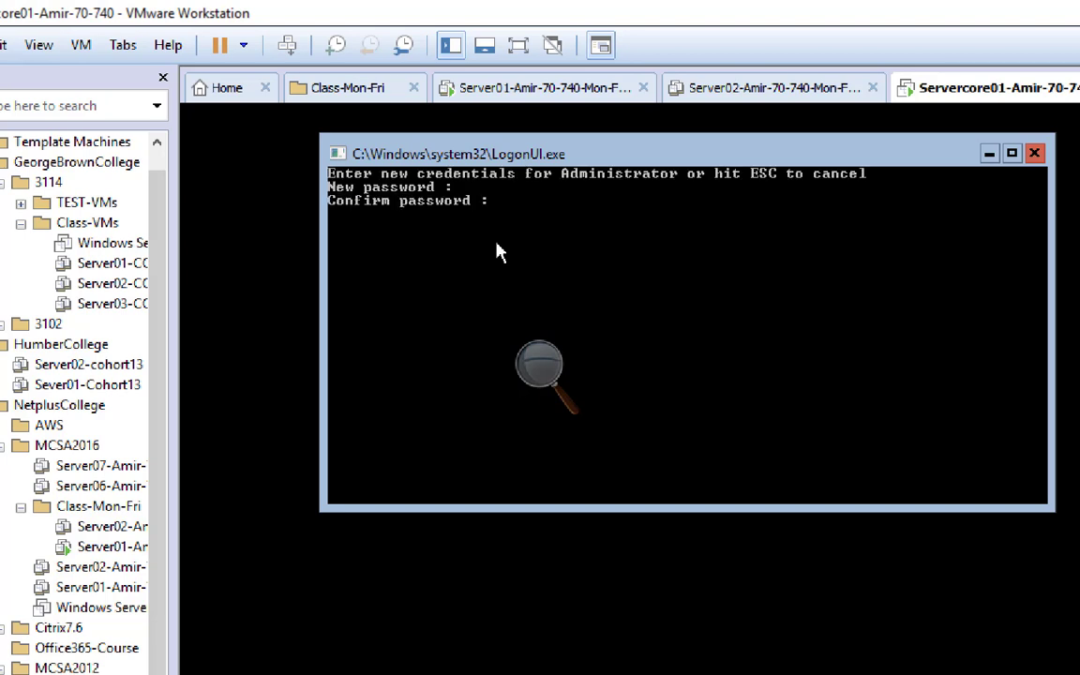
pyautogui.write('******************')
pyautogui.press('Return')
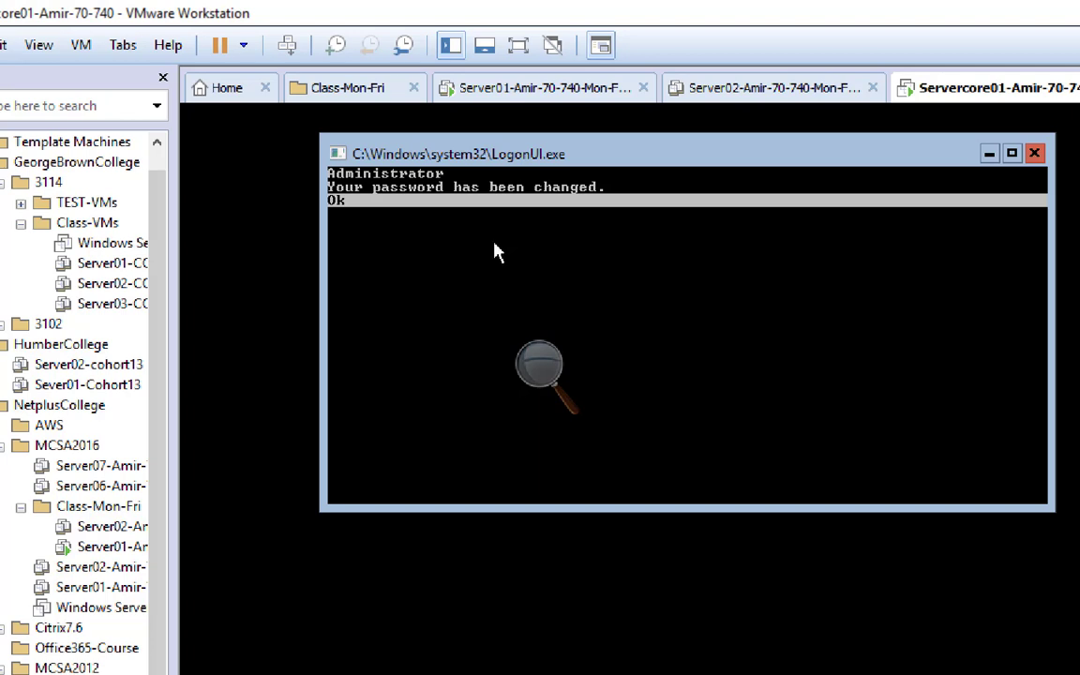
pyautogui.press('Return')
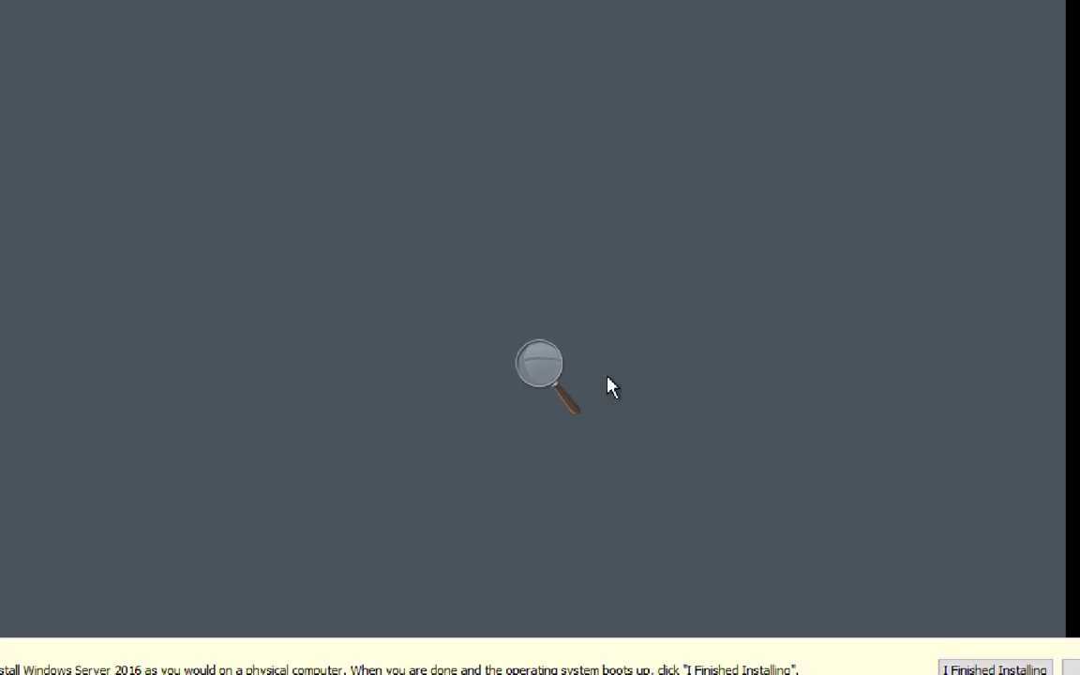
# Move the command prompt to C:\ with cd\ and enter the sconfig command
pyautogui.click(541, 367)
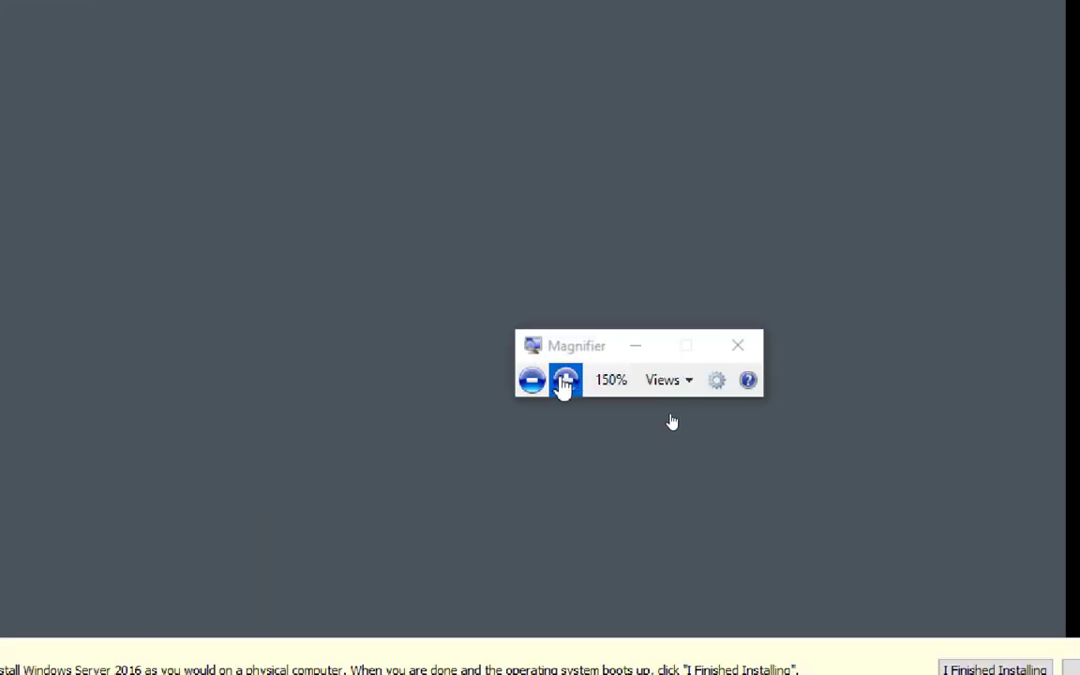
pyautogui.click(566, 380)
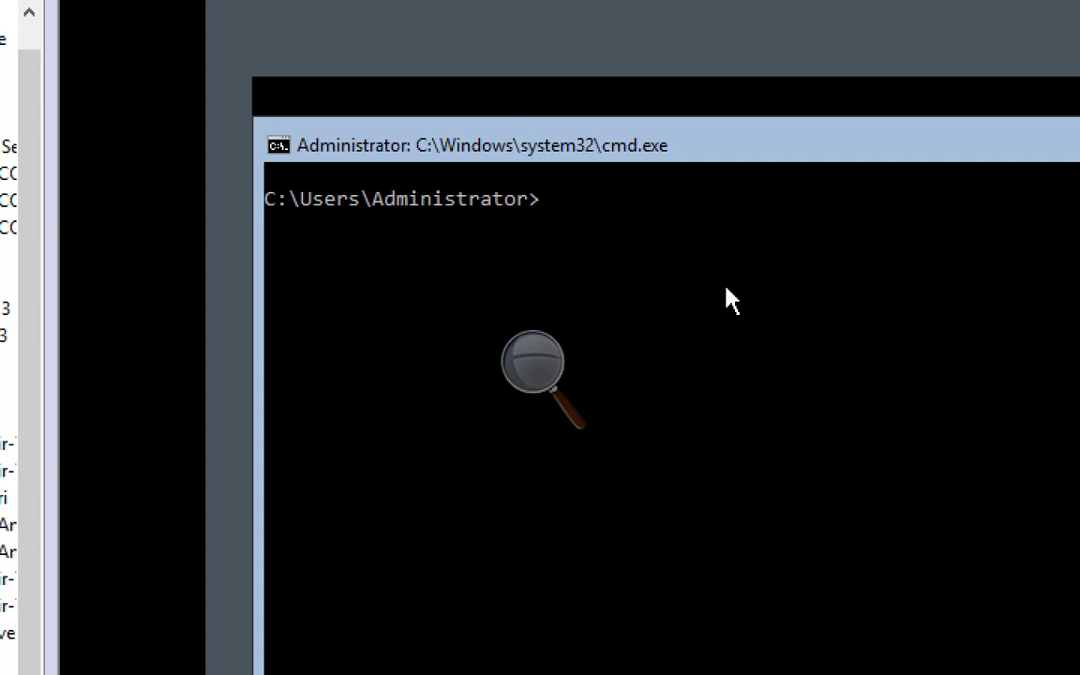
pyautogui.write('cd\\')
pyautogui.press('Return')
pyautogui.write('sc')
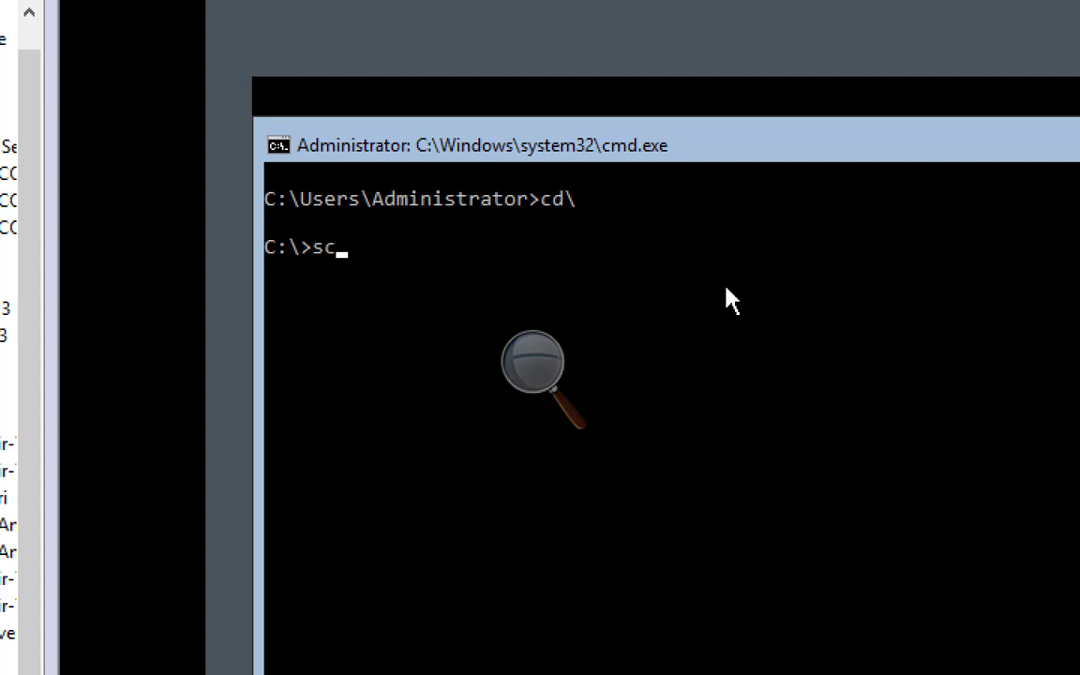
pyautogui.write('onfig')
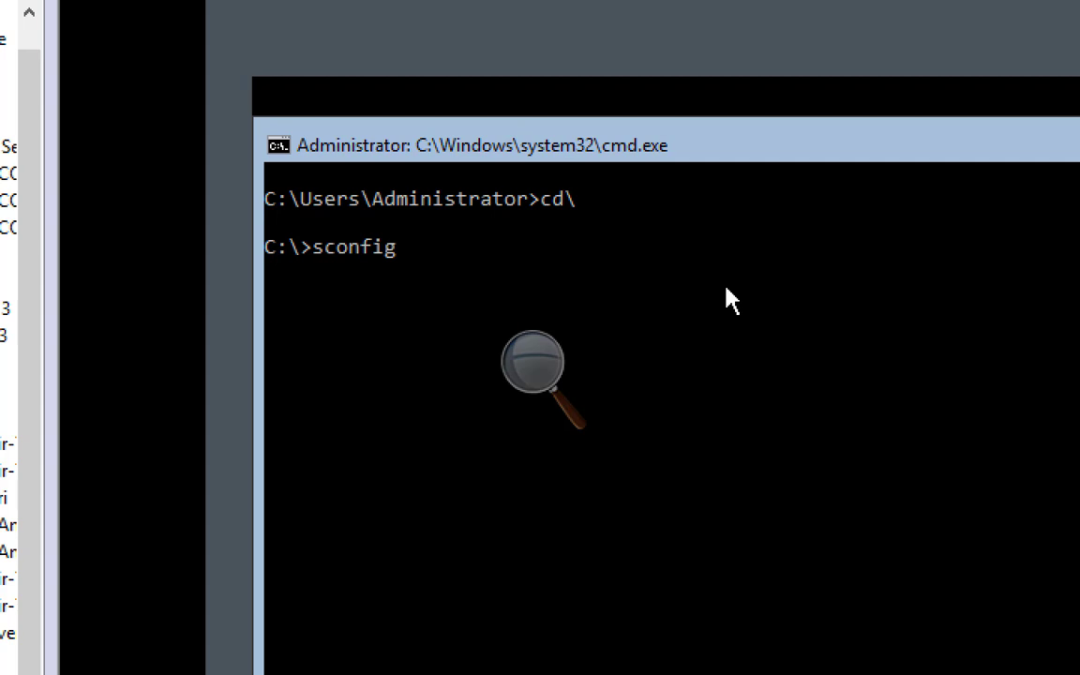
# Launch sconfig, put away the Magnifier controls, and enter option 8 for Network Settings
pyautogui.press('Return')
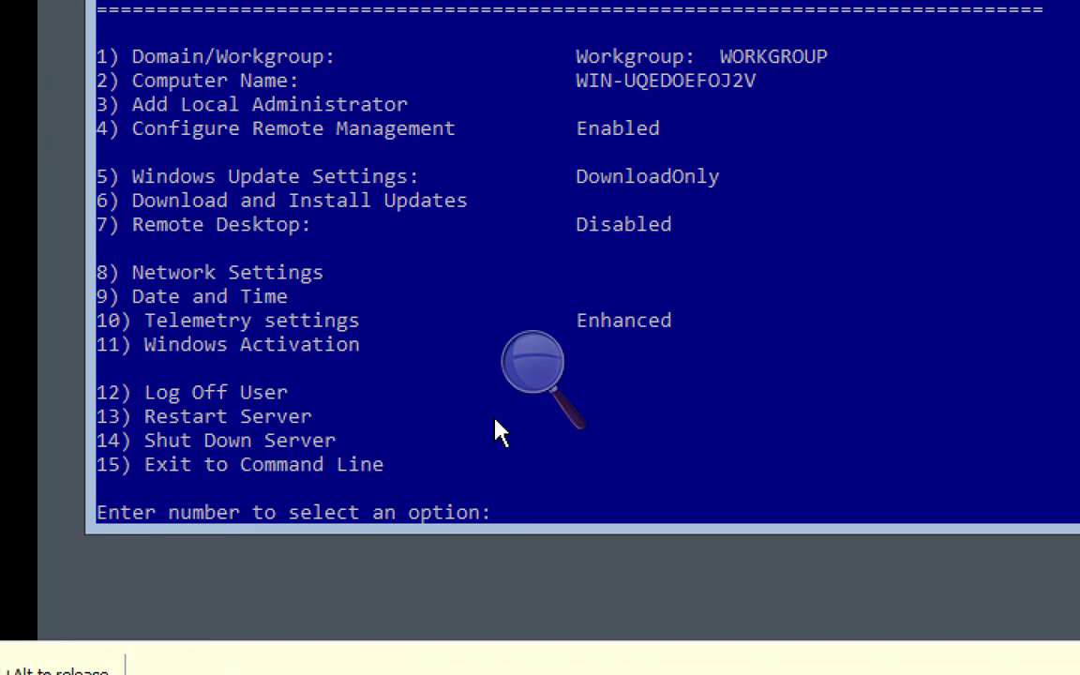
pyautogui.click(526, 381)
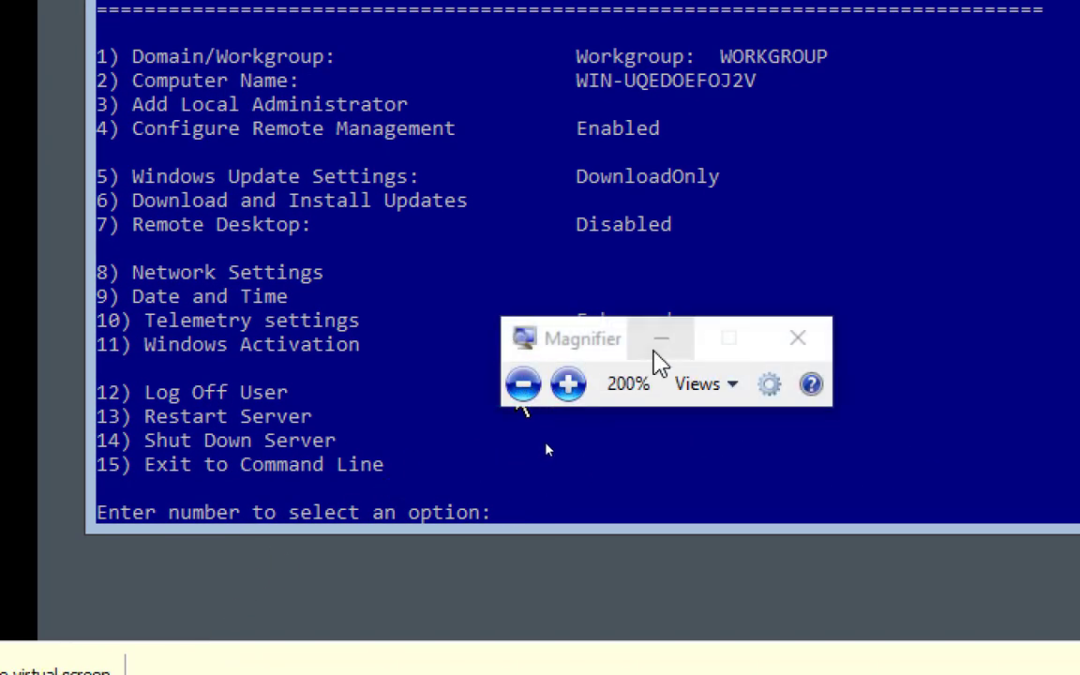
pyautogui.click(656, 349)
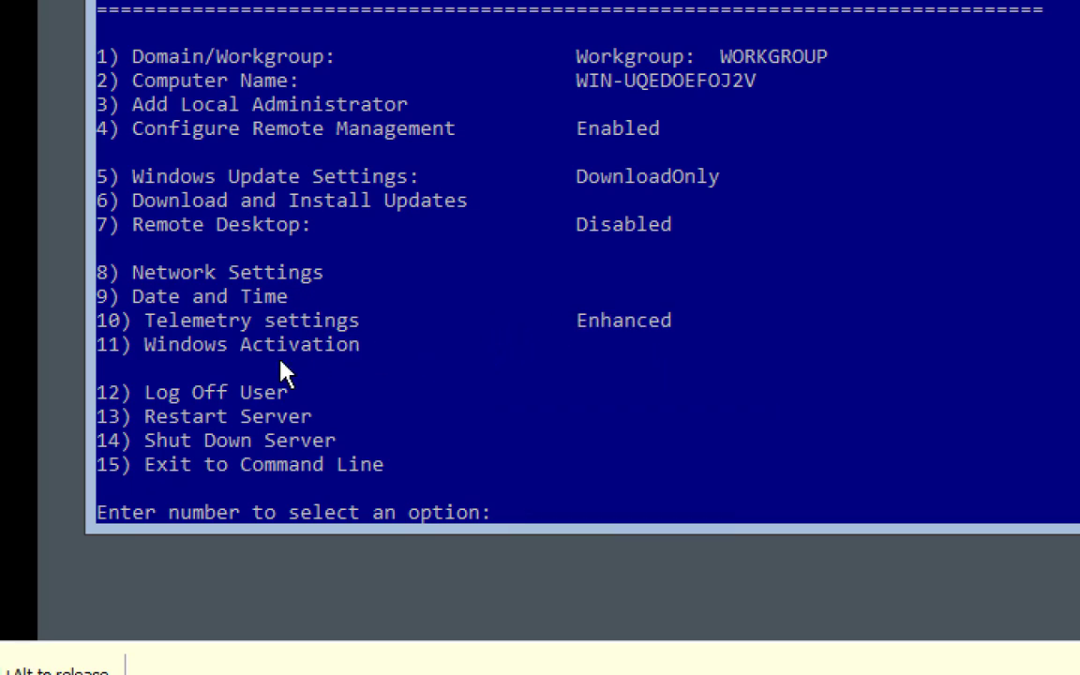
pyautogui.hotkey('ctrl', 'alt')
pyautogui.click(345, 169)
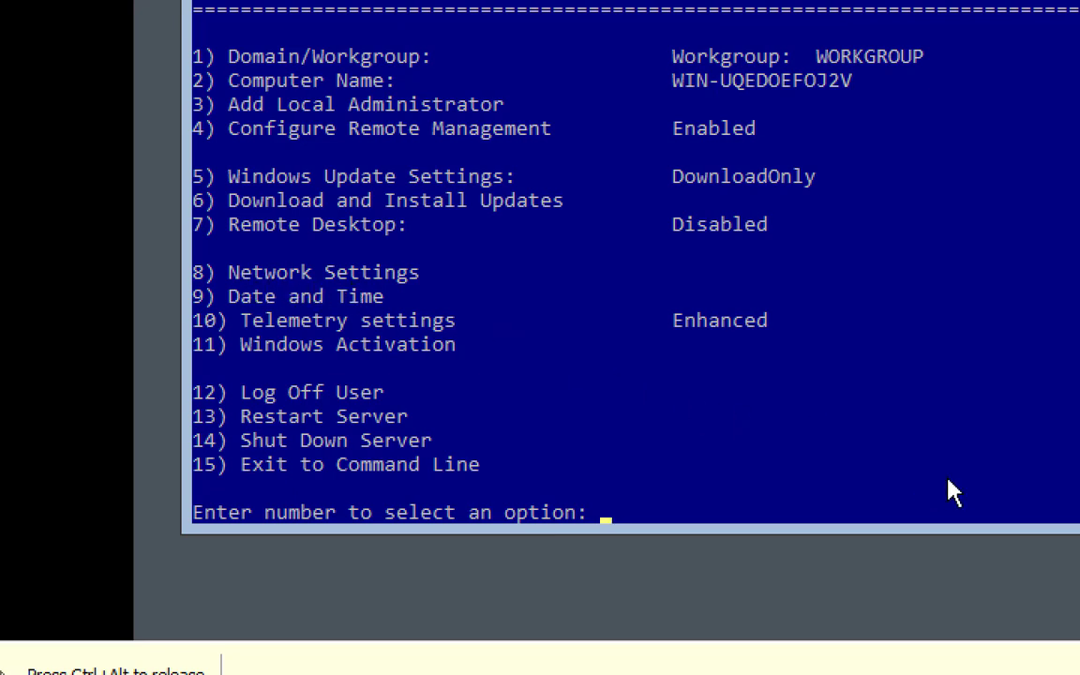
pyautogui.write('8')
# Open Network Settings and enter 1 as the network adapter index
pyautogui.press('Return')
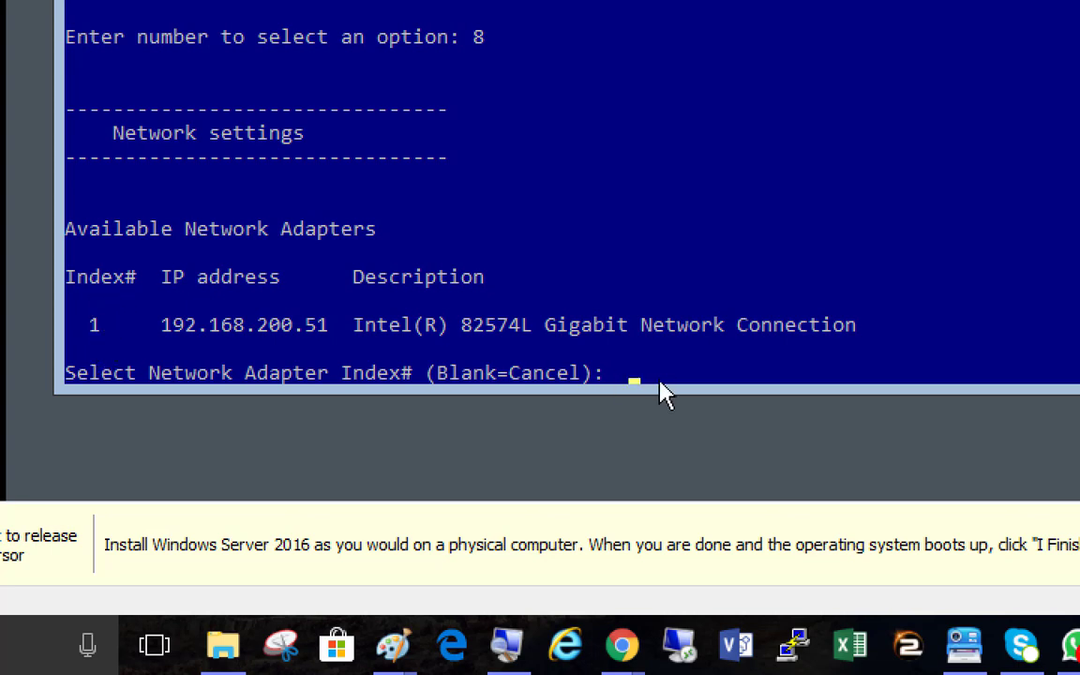
pyautogui.write('1')
# Submit adapter index 1 to show its DHCP address and DNS settings page
pyautogui.press('Return')
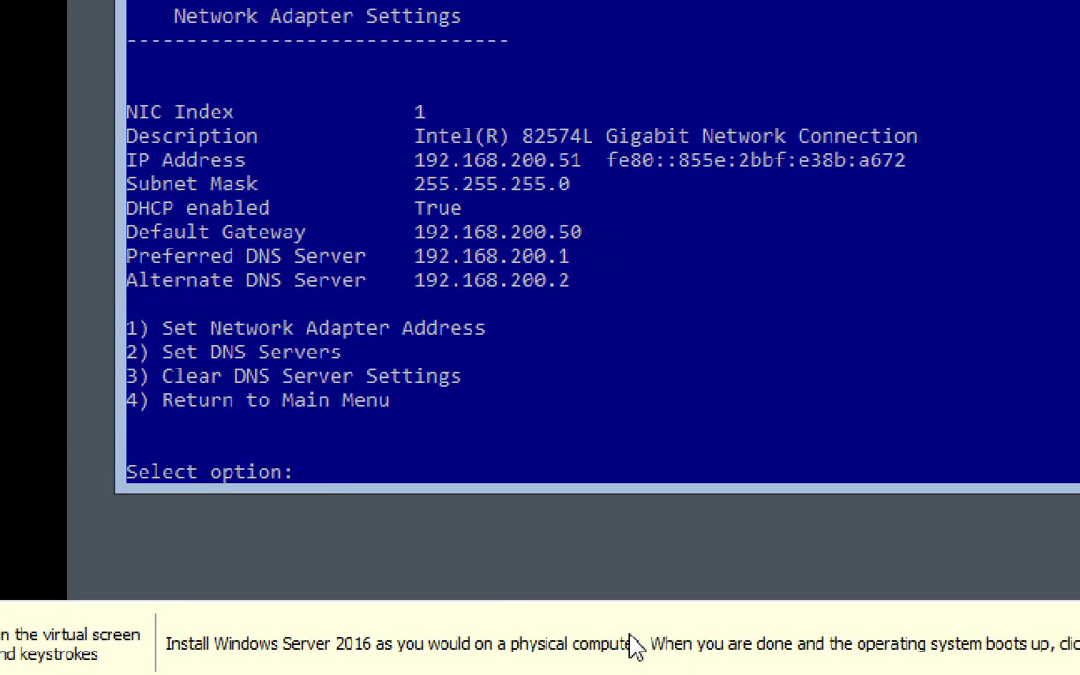
pyautogui.click(622, 501)
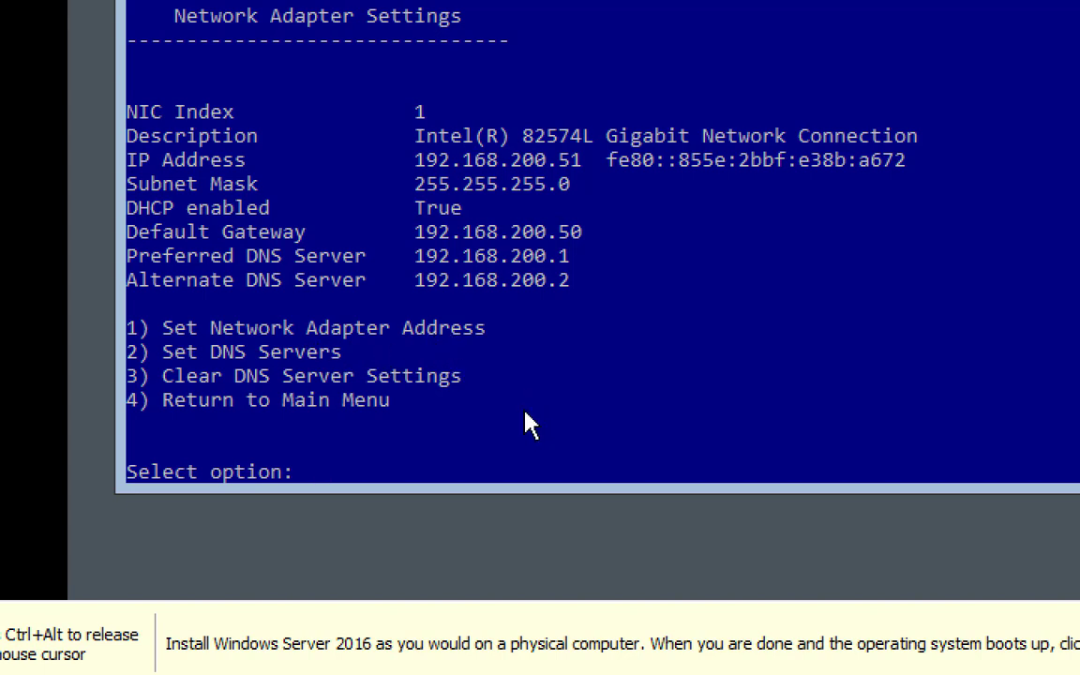
# Set adapter 1 to static IP 192.168.200.3, mask 255.255.255.0, gateway 192.168.200.50
pyautogui.write('1')
pyautogui.press('Return')
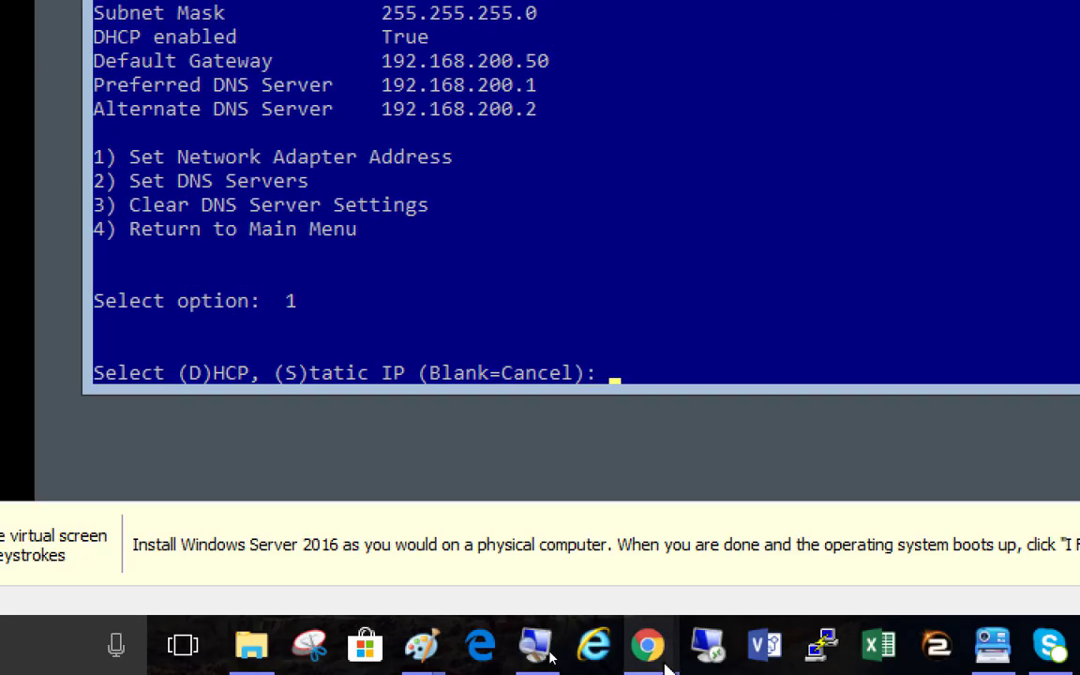
pyautogui.click(683, 386)
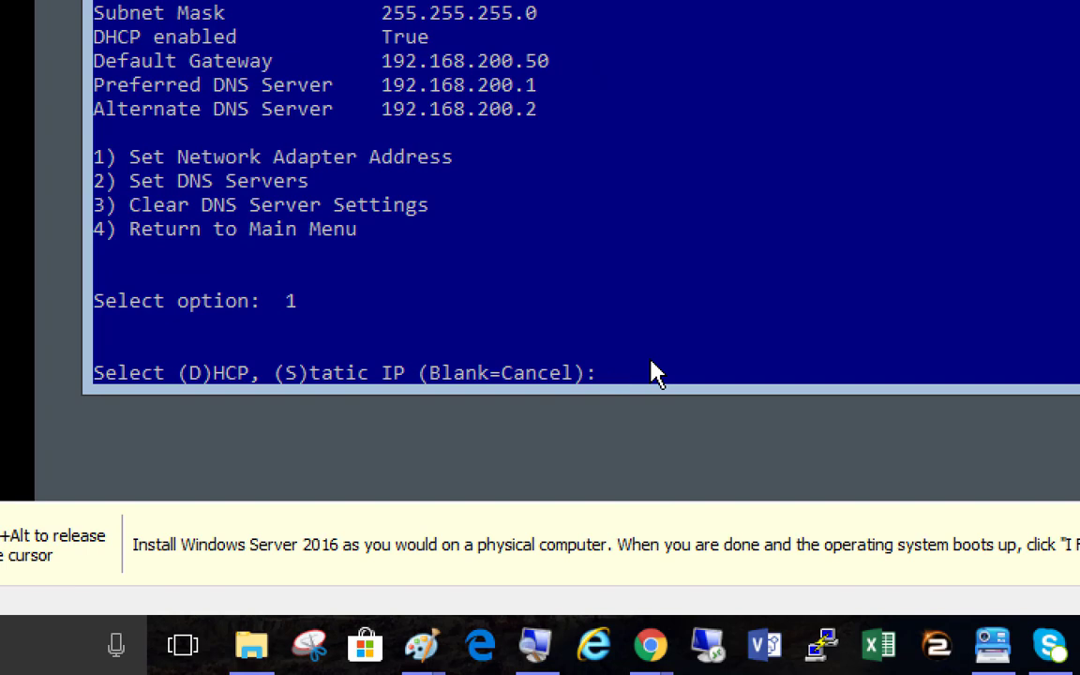
pyautogui.write('s')
pyautogui.press('Return')
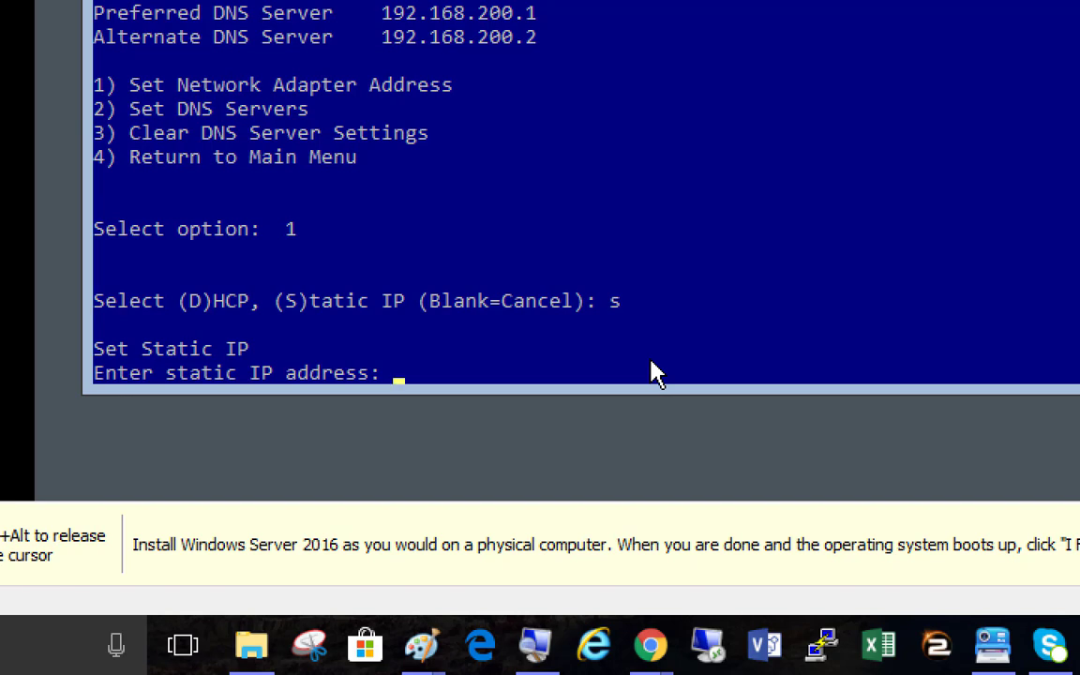
pyautogui.write('192.168.2')
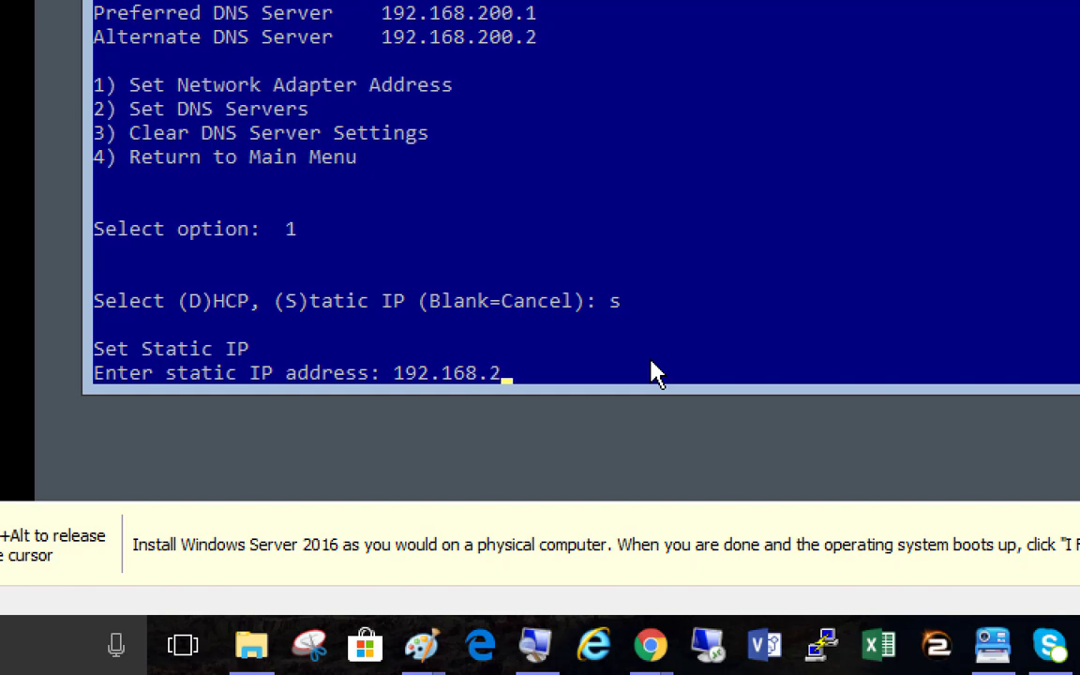
pyautogui.write('00.3')
pyautogui.press('Return')
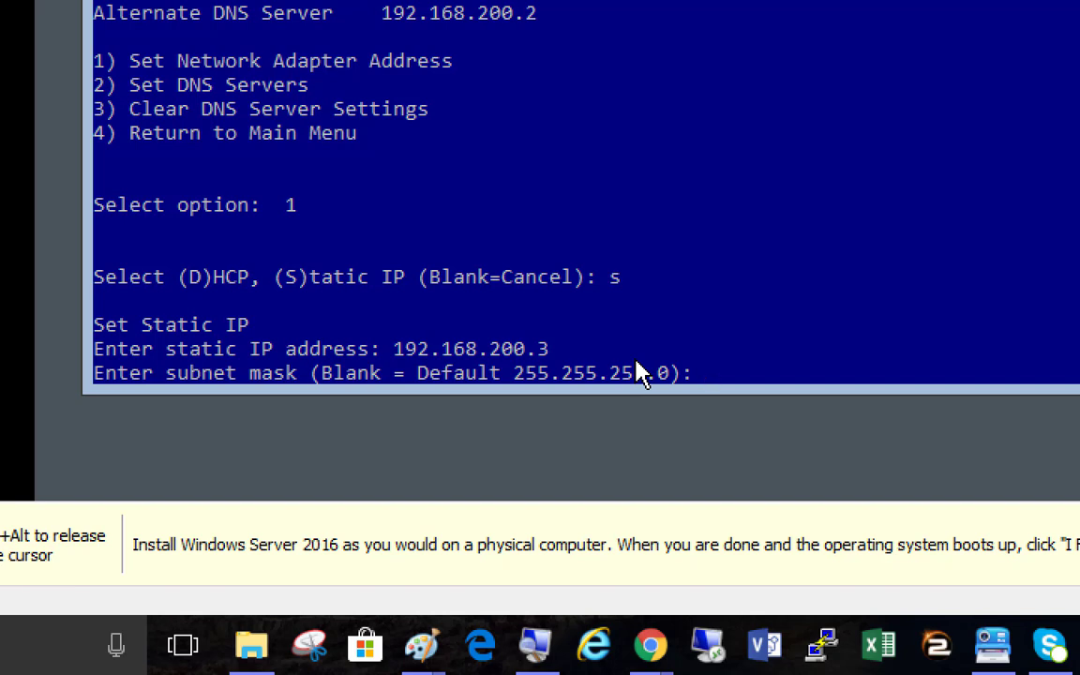
pyautogui.press('Return')
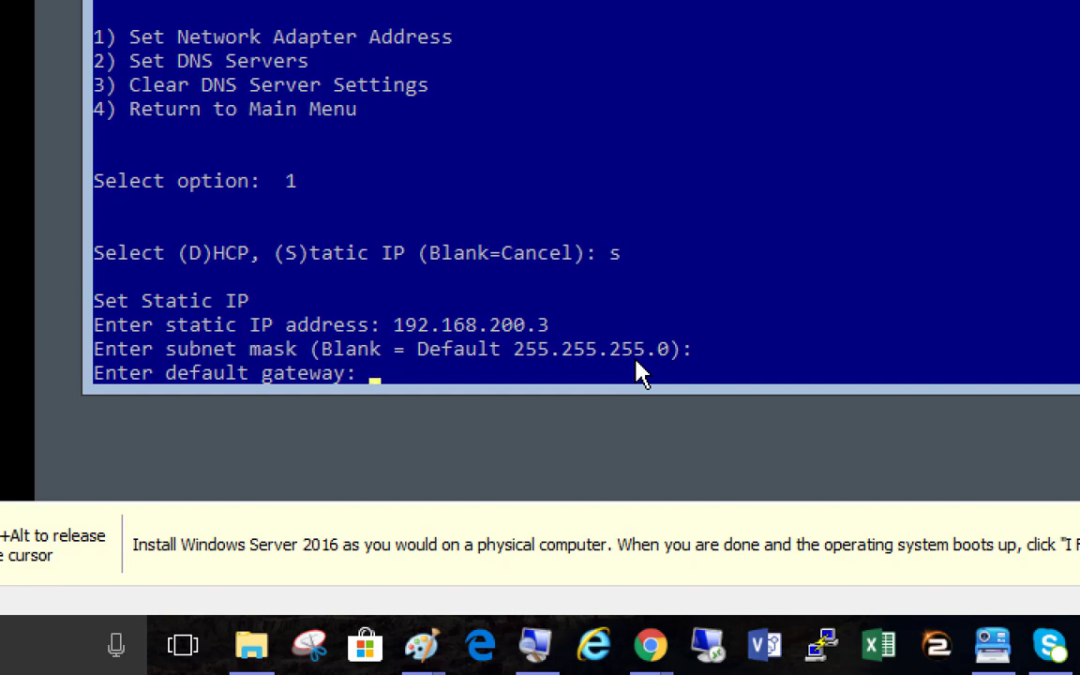
pyautogui.write('192.168.')
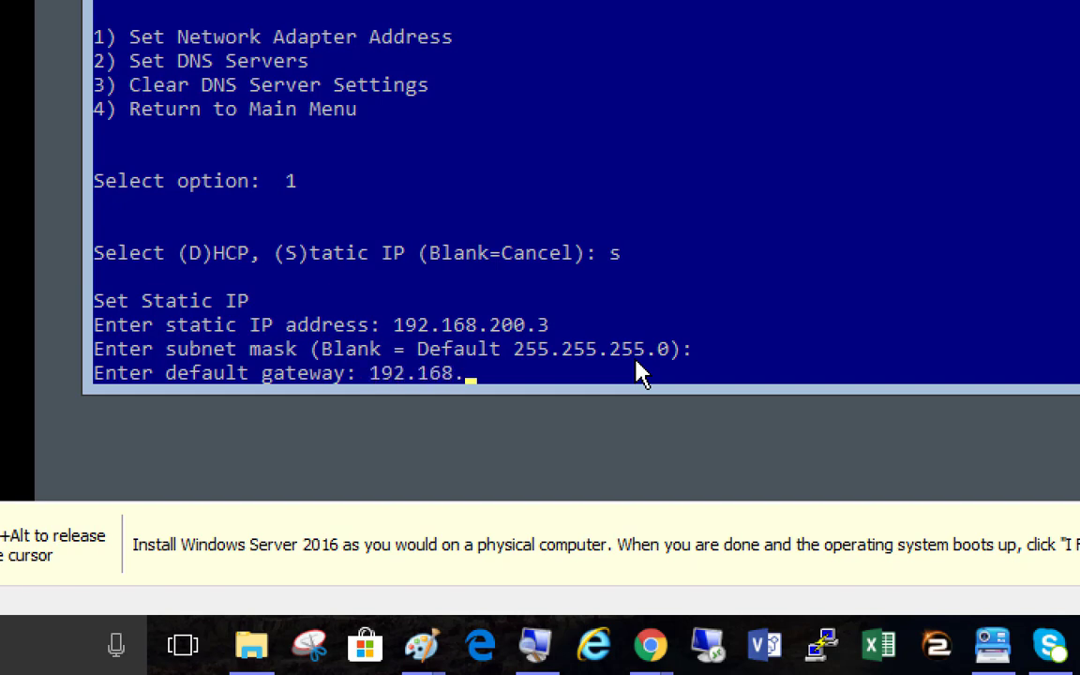
pyautogui.write('200.50')
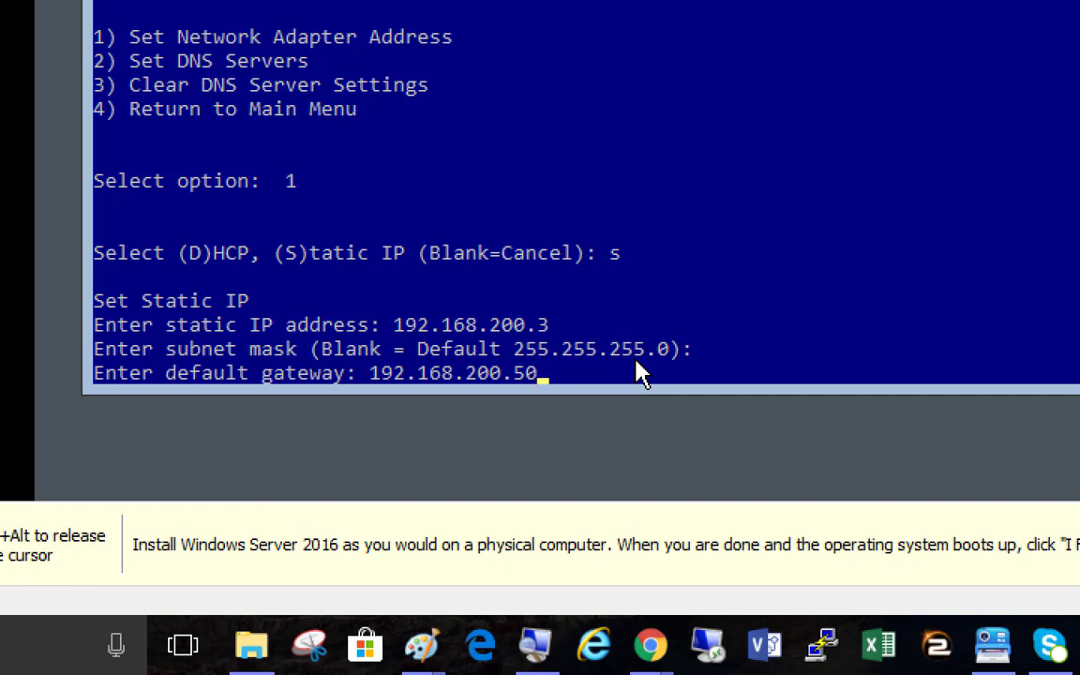
pyautogui.press('Return')
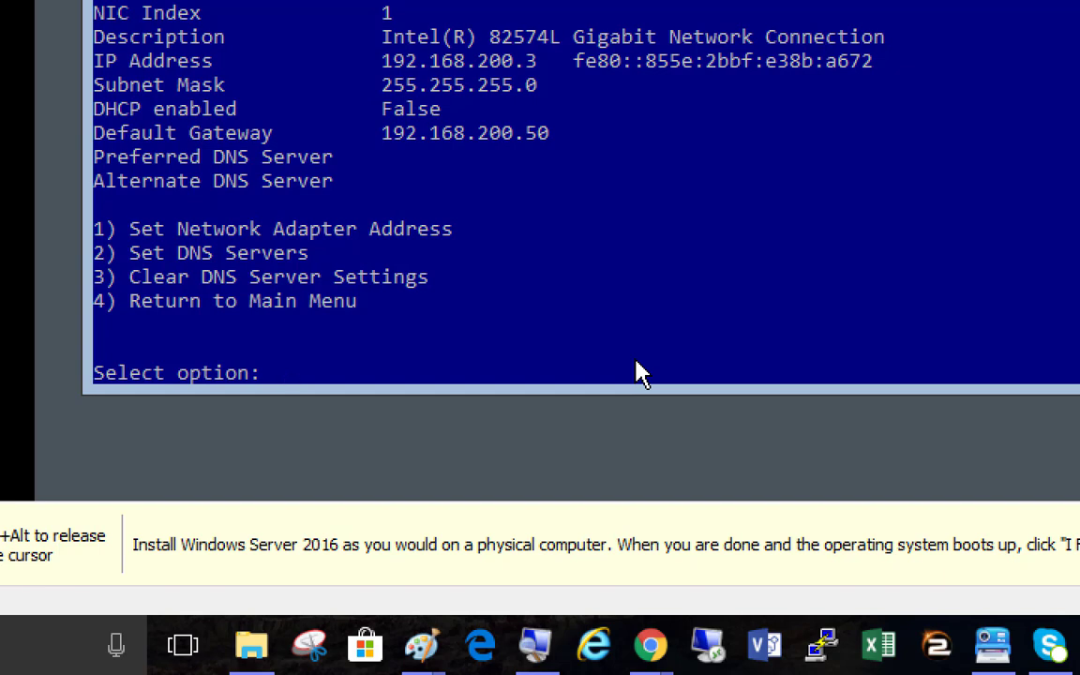
# Set preferred DNS to 192.168.200.1, acknowledge the message, and leave the alternate DNS blank
pyautogui.write('2')
pyautogui.press('Return')
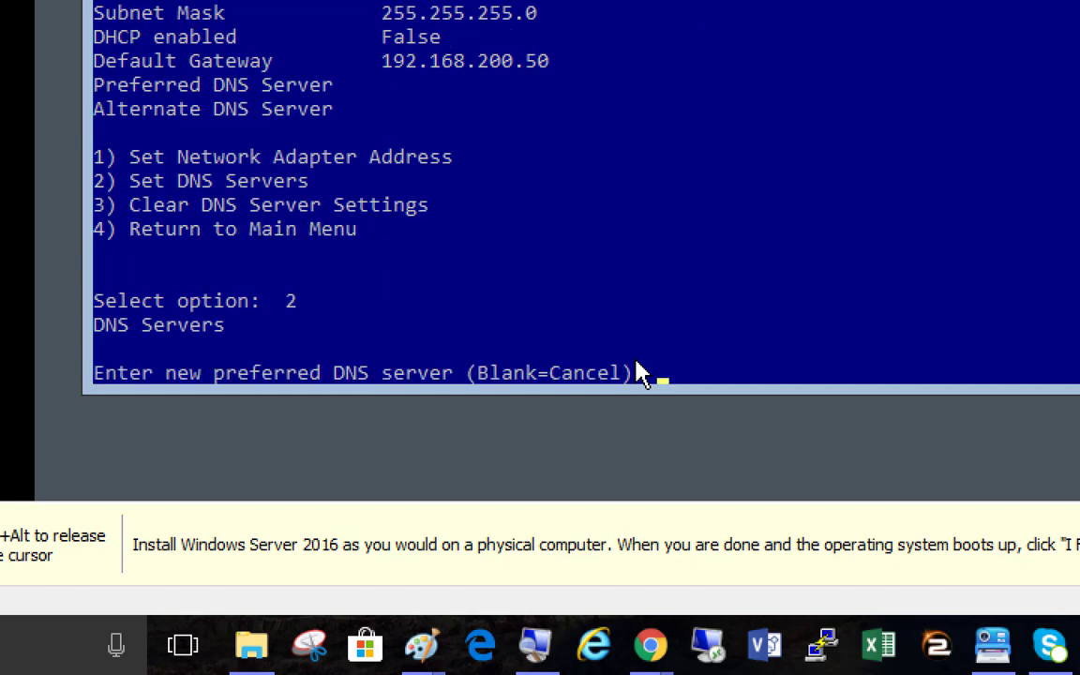
pyautogui.write('192.168.200.1')
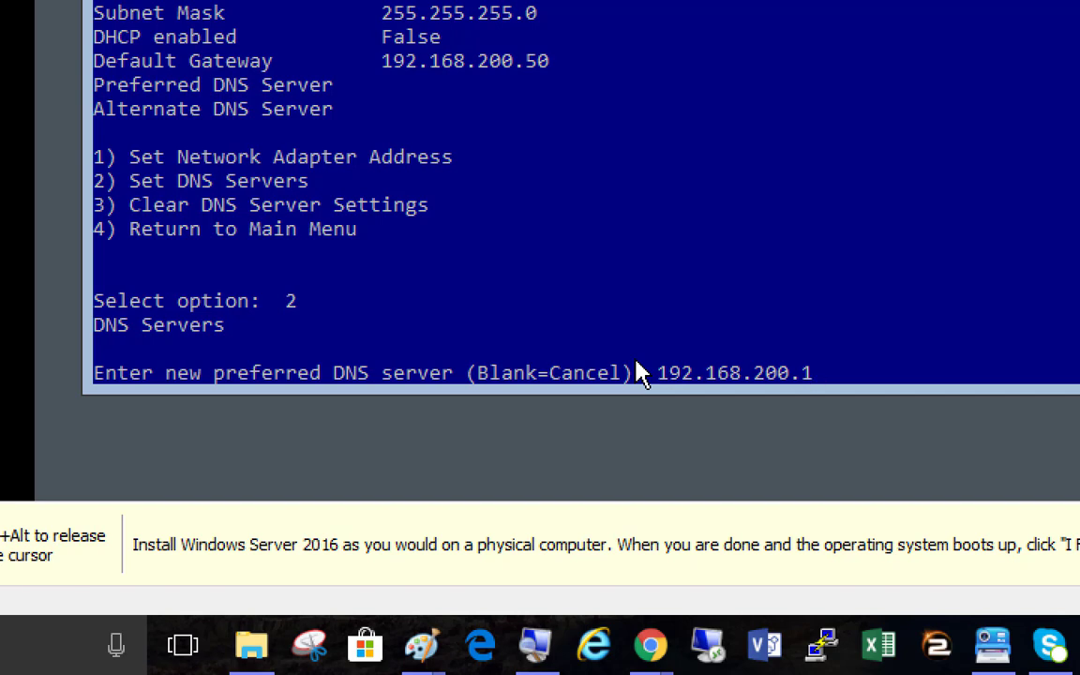
pyautogui.press('Return')
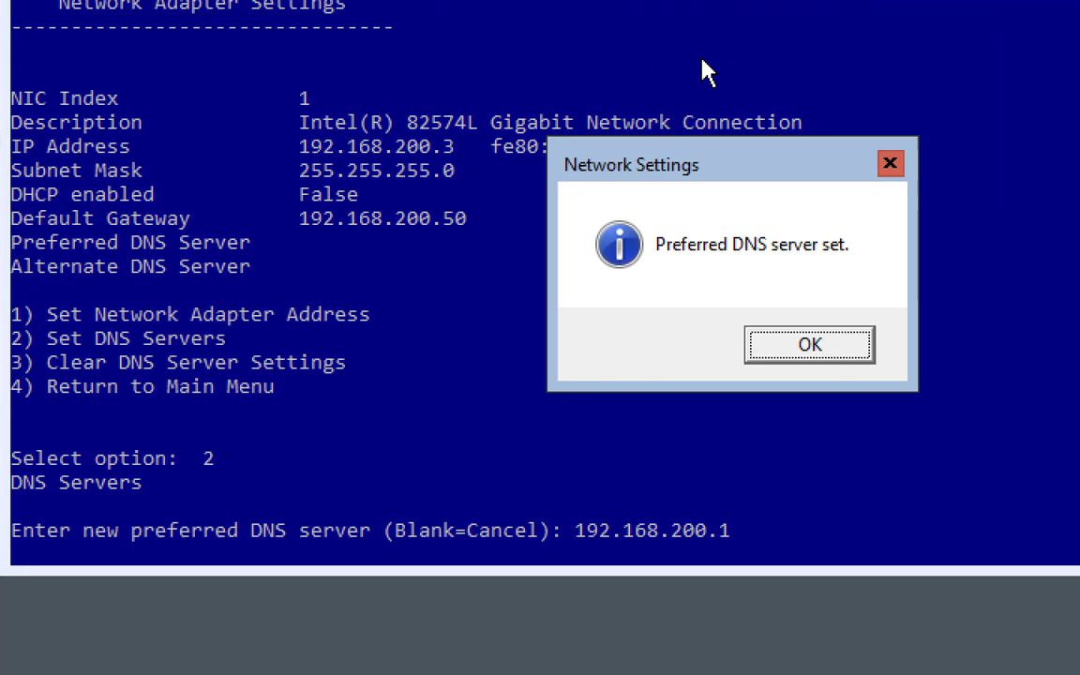
pyautogui.click(806, 347)
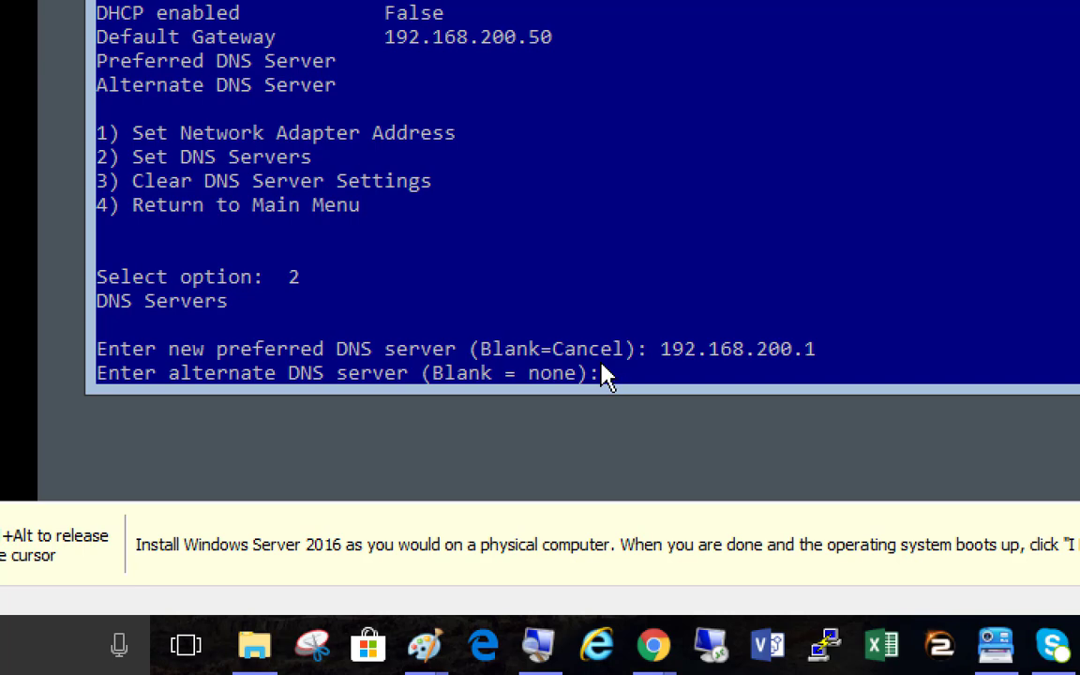
pyautogui.press('Return')
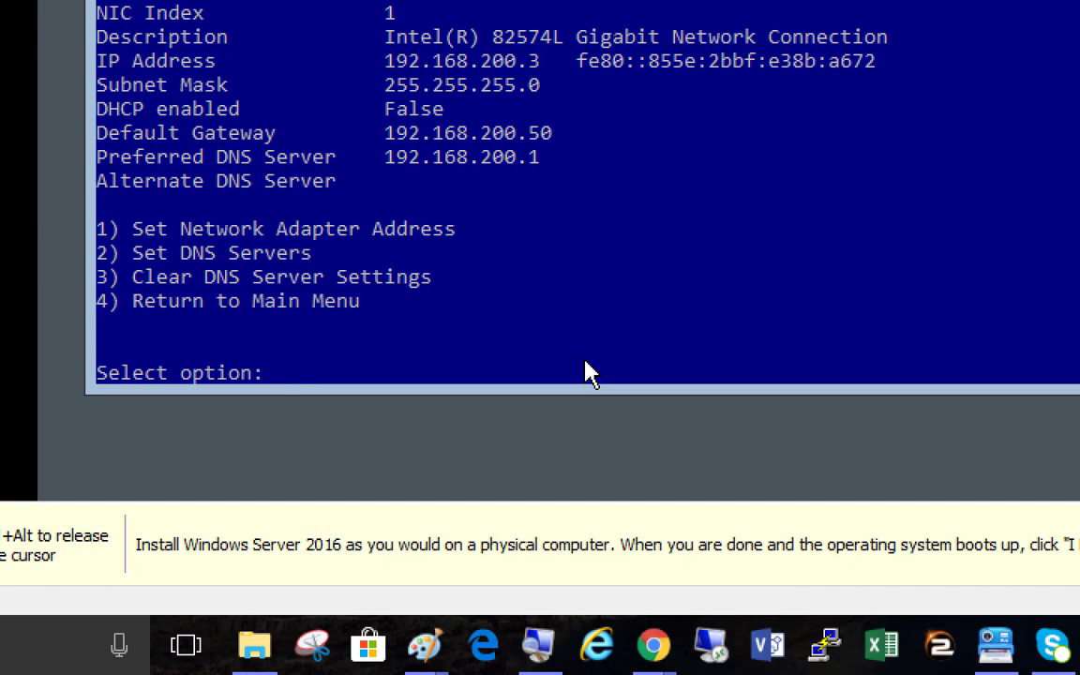
# Choose option 4 to leave the adapter settings for the sconfig main menu
pyautogui.write('4')
pyautogui.press('Return')
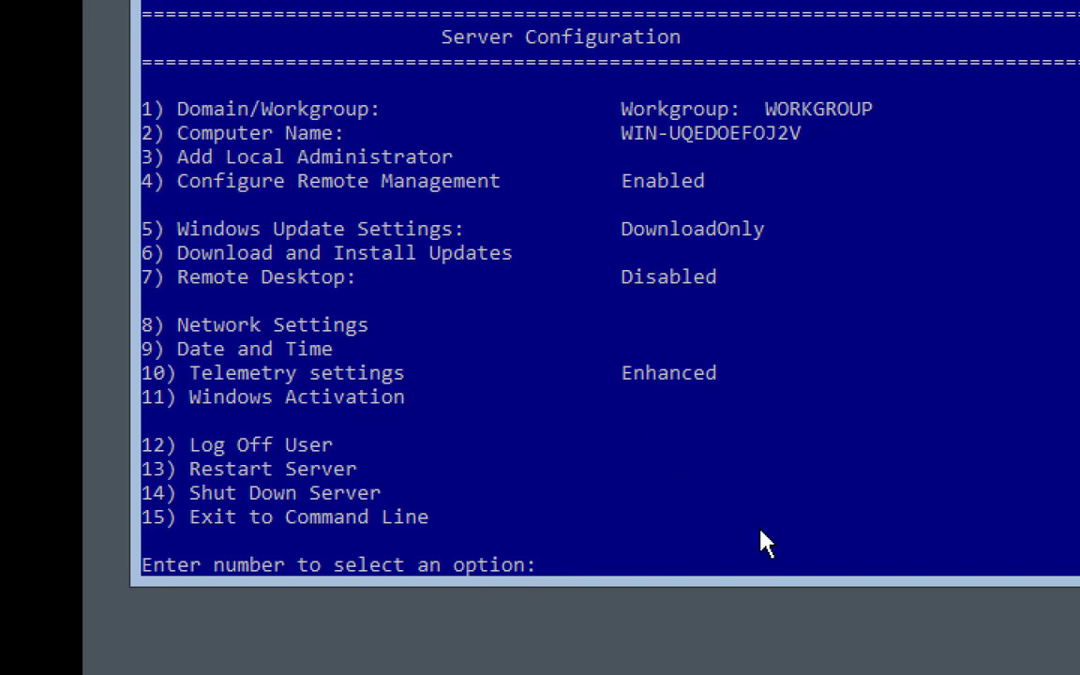
# Submit ServerCore01 as the new computer name through sconfig option 2
pyautogui.write('2')
pyautogui.press('Return')
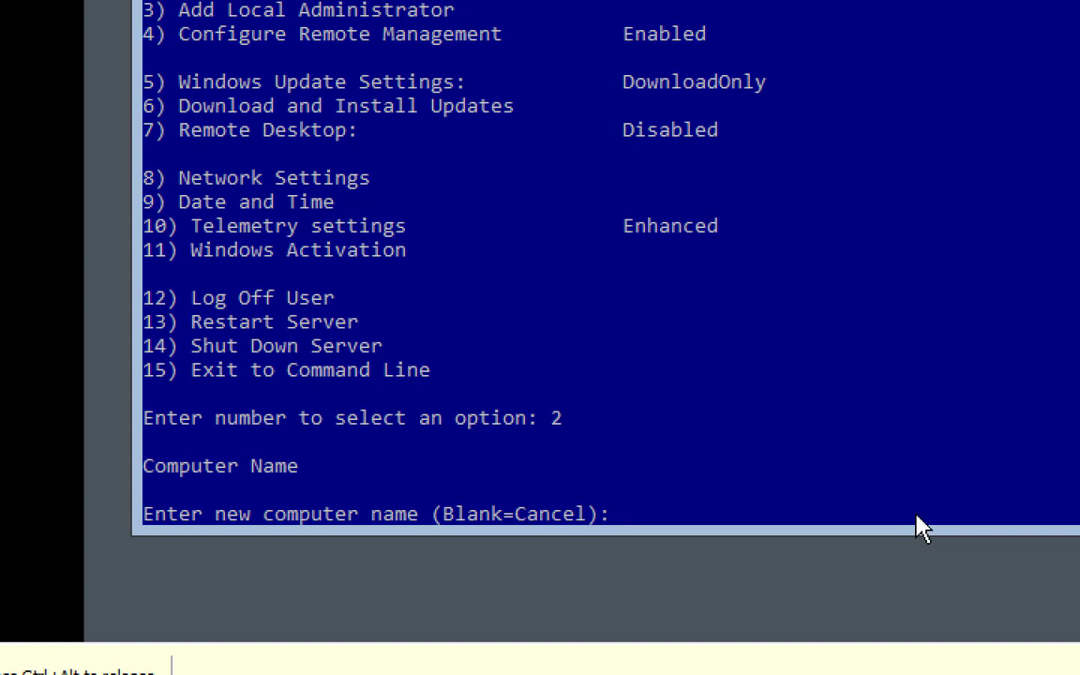
pyautogui.press('Return')
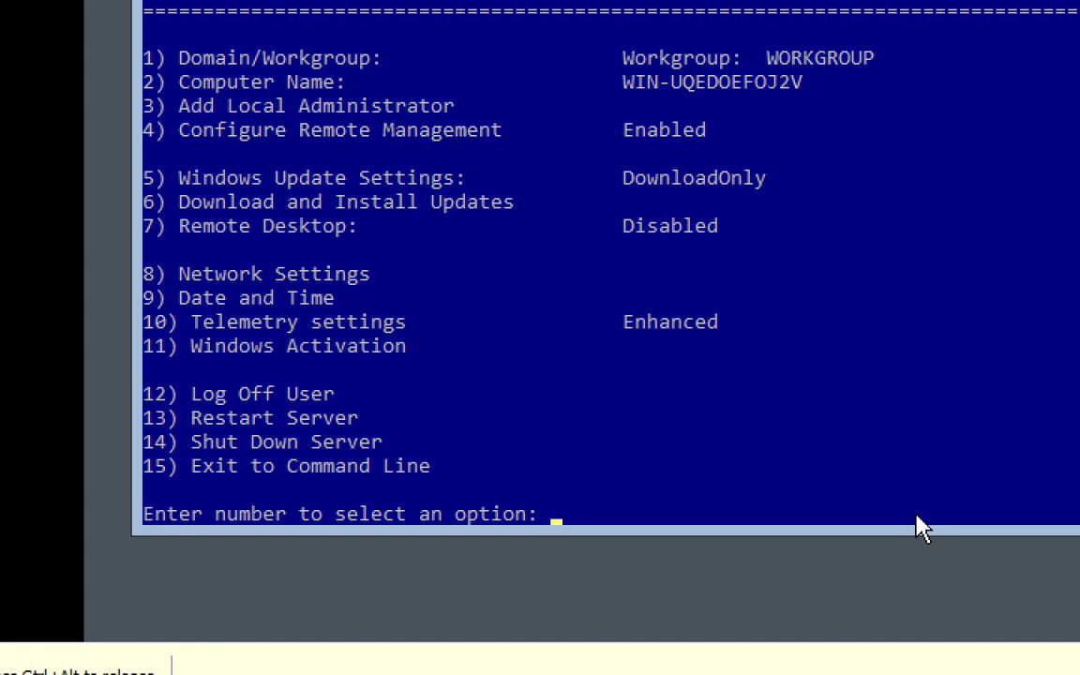
pyautogui.write('2')
pyautogui.press('Return')
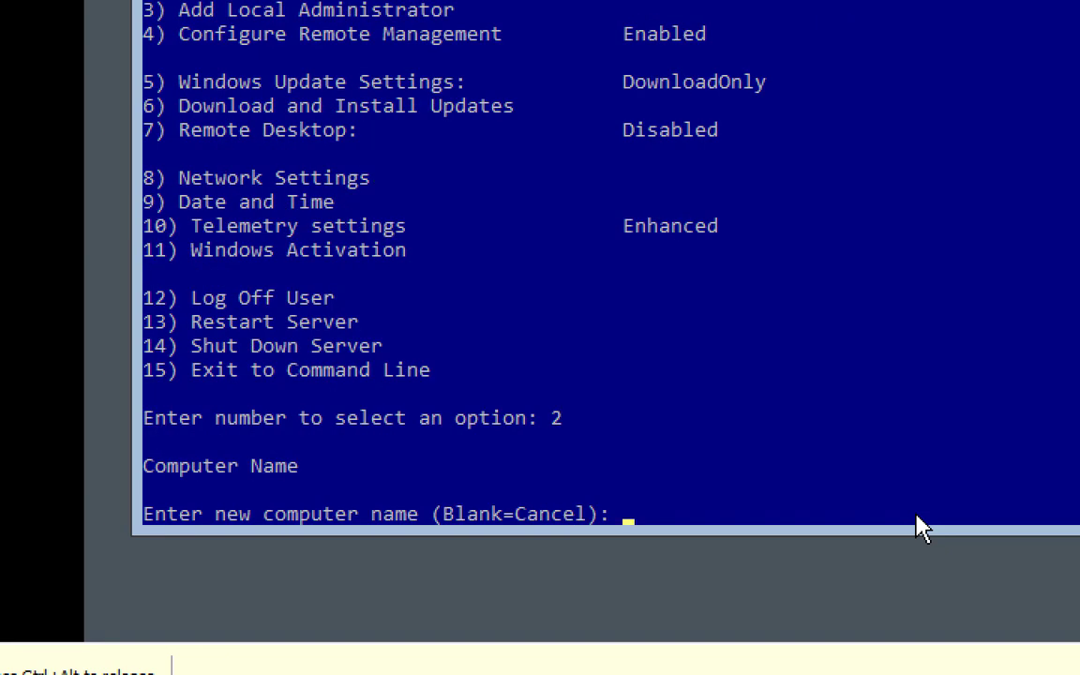
pyautogui.write('ServerCore01')
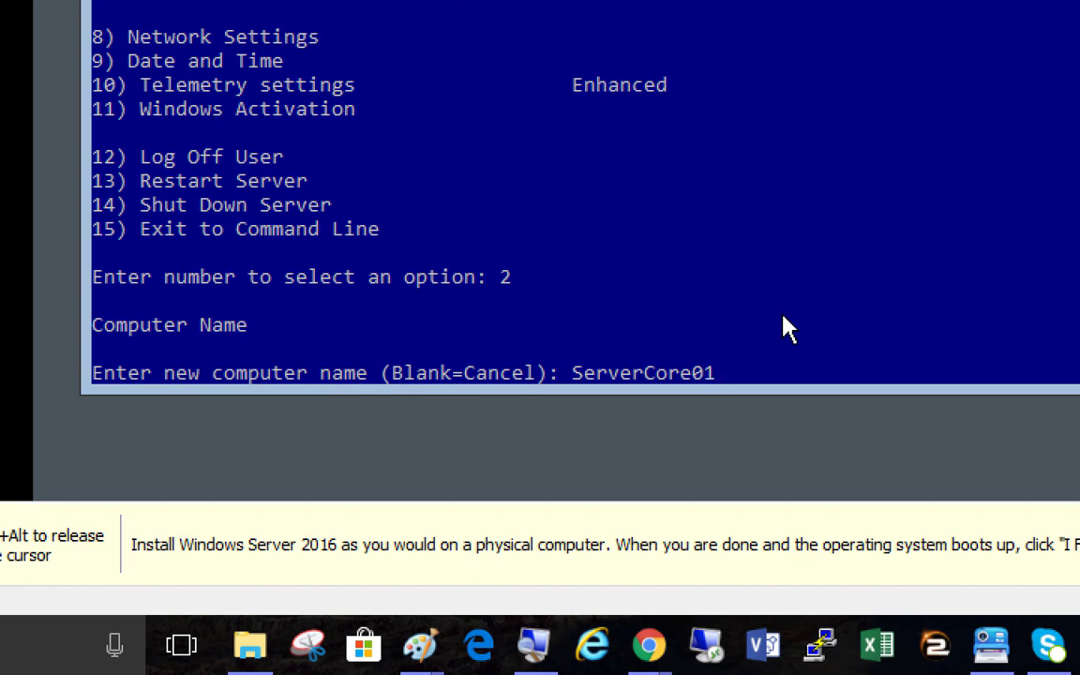
pyautogui.press('Return')
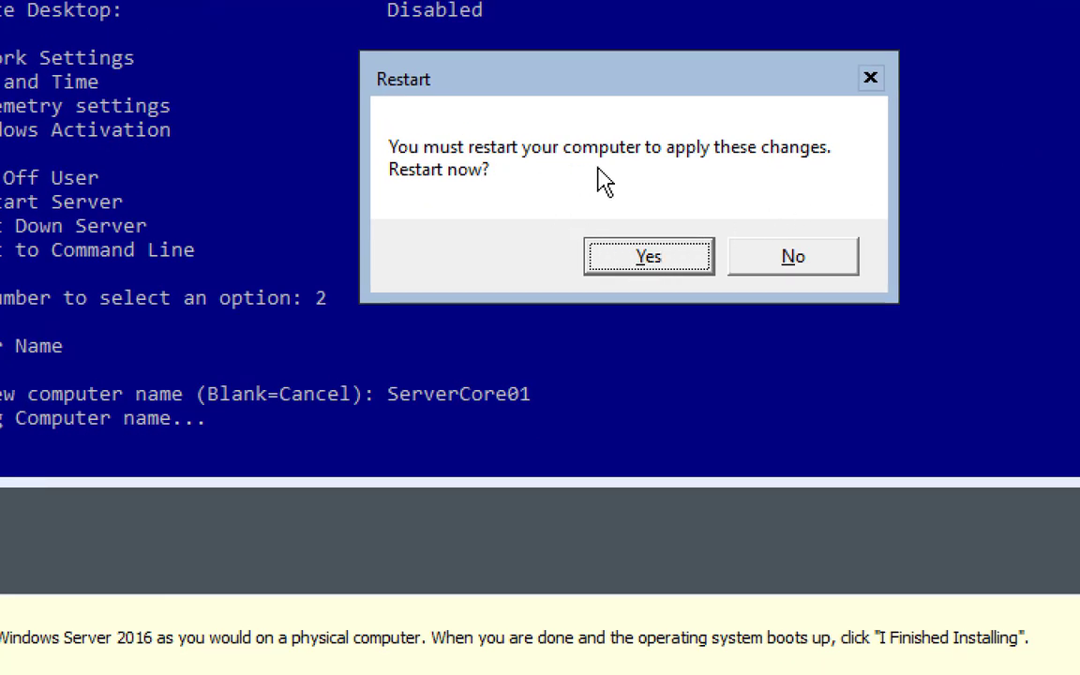
# Confirm the restart, then sign back in as Administrator with the account password
pyautogui.click(635, 259)
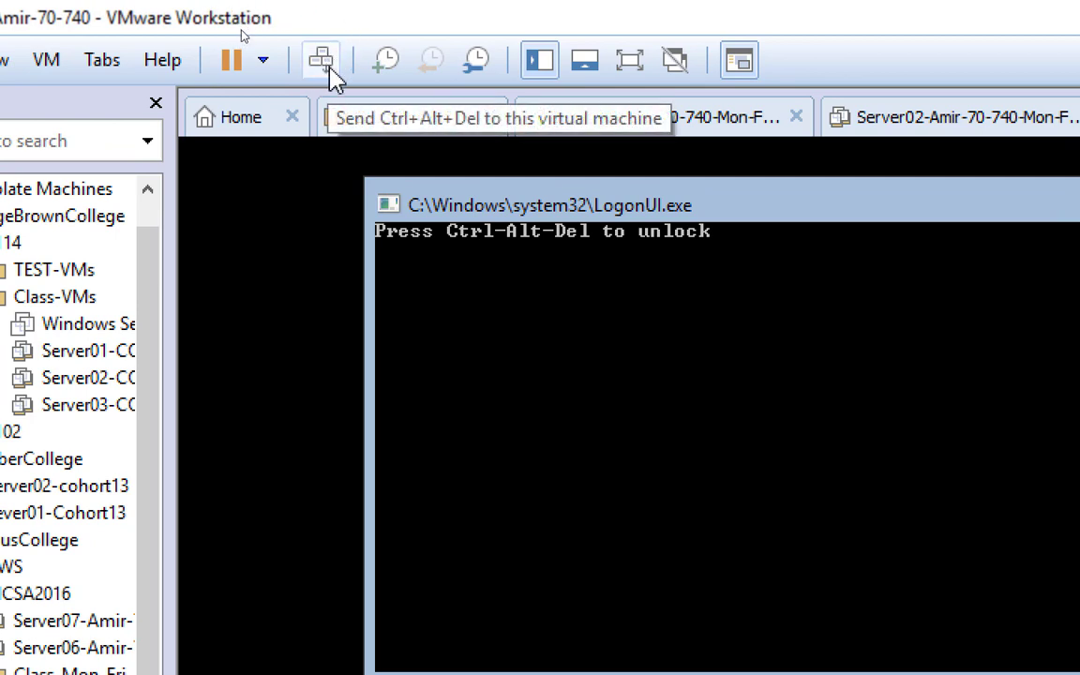
pyautogui.click(334, 80)
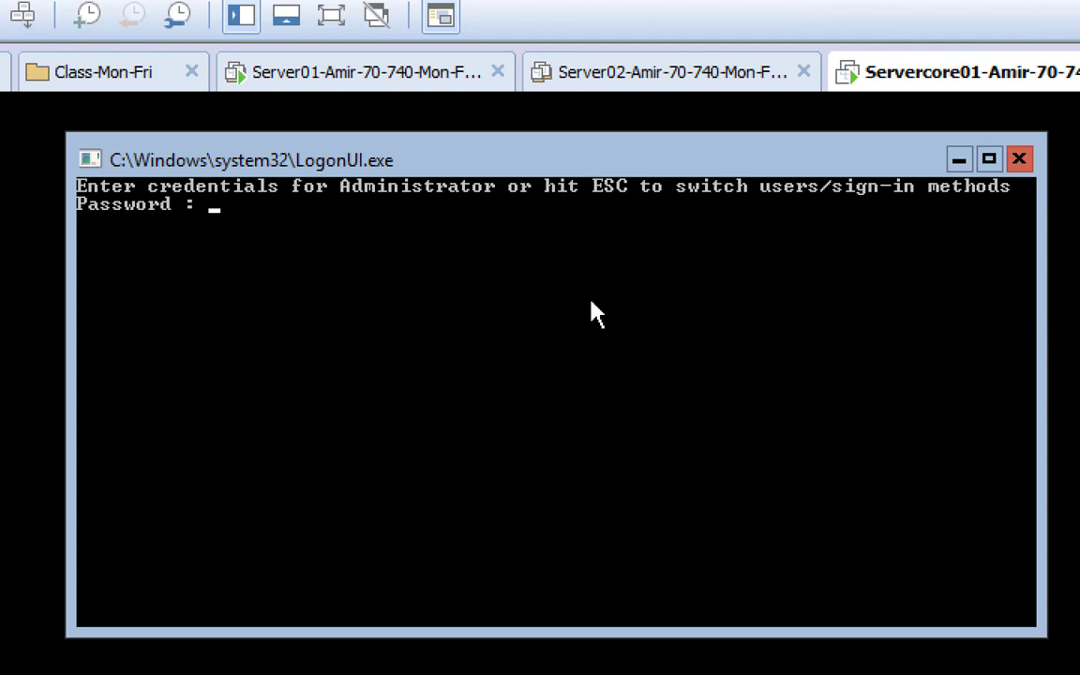
pyautogui.write('*********')
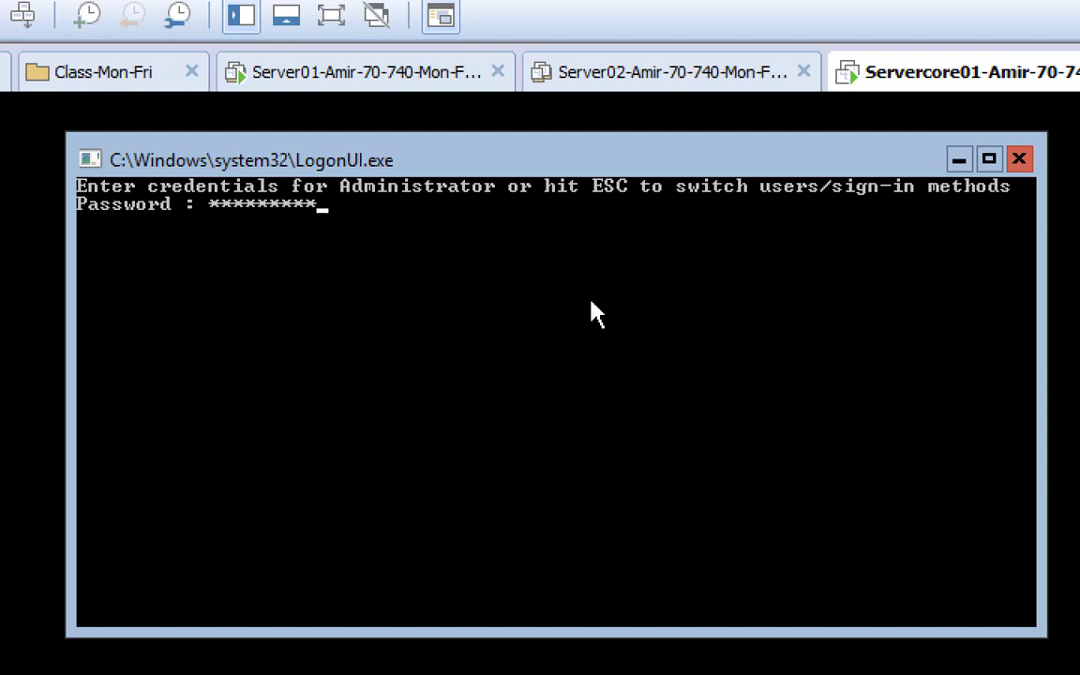
pyautogui.press('Return')
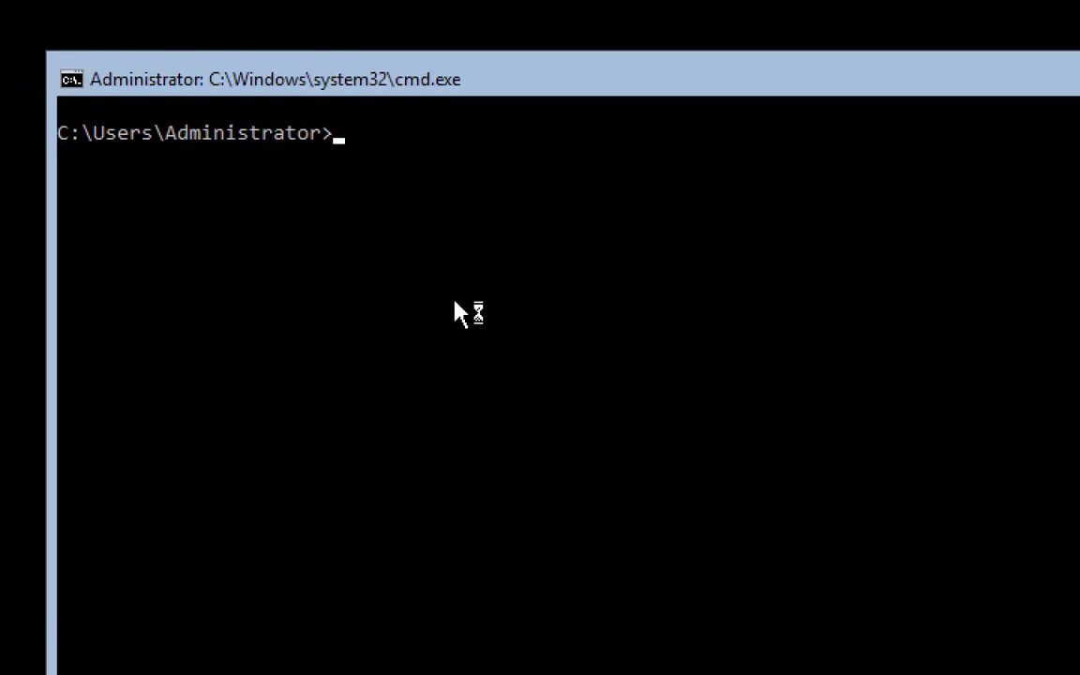
# Move to C:\ with cd\ and relaunch sconfig on the Server Core VM
pyautogui.write('cd\\')
pyautogui.press('Return')
pyautogui.write('scon')
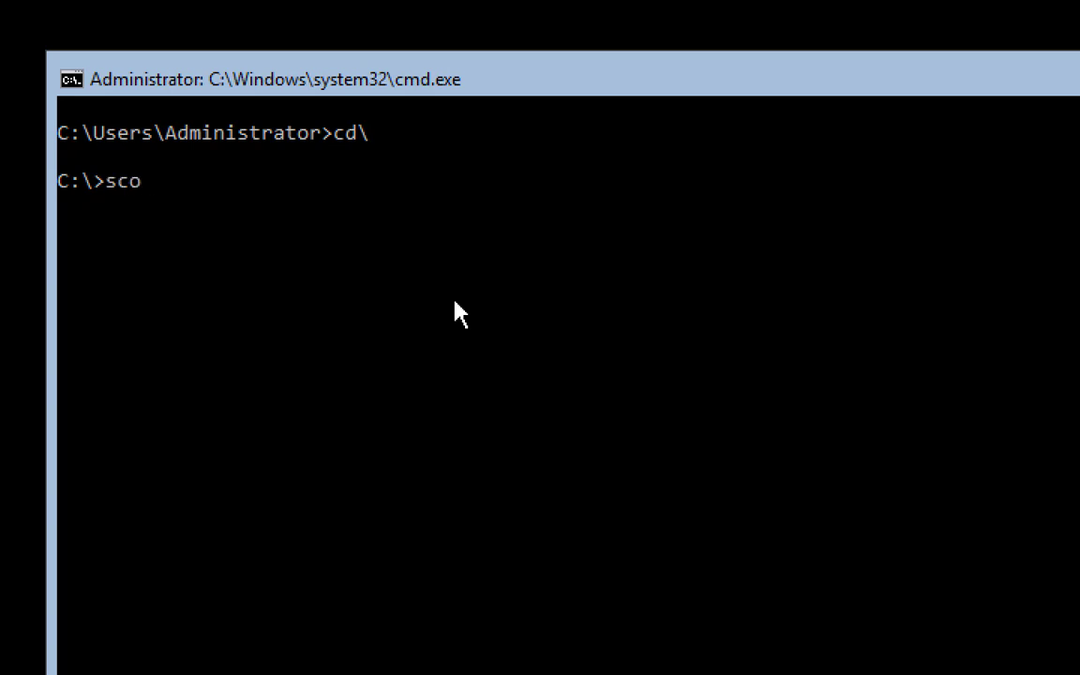
pyautogui.write('fig')
pyautogui.press('Return')
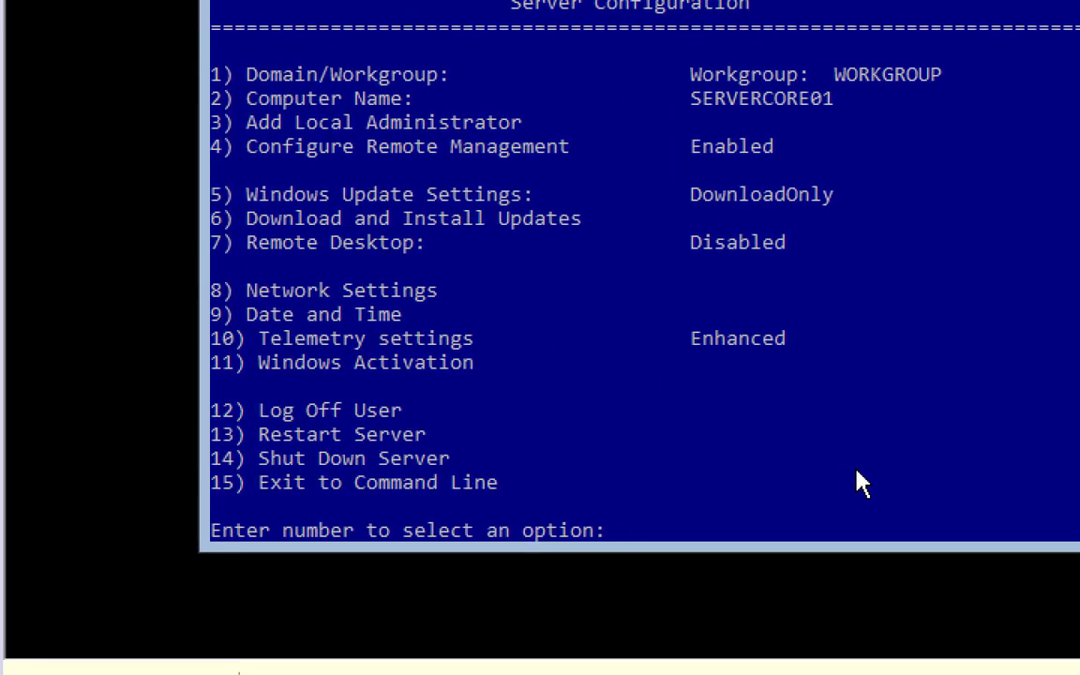
# Choose option 1, join domain NetplusDomain.local, and enter the Netplusdomain\NetAdmin account
pyautogui.write('1')
pyautogui.press('Return')
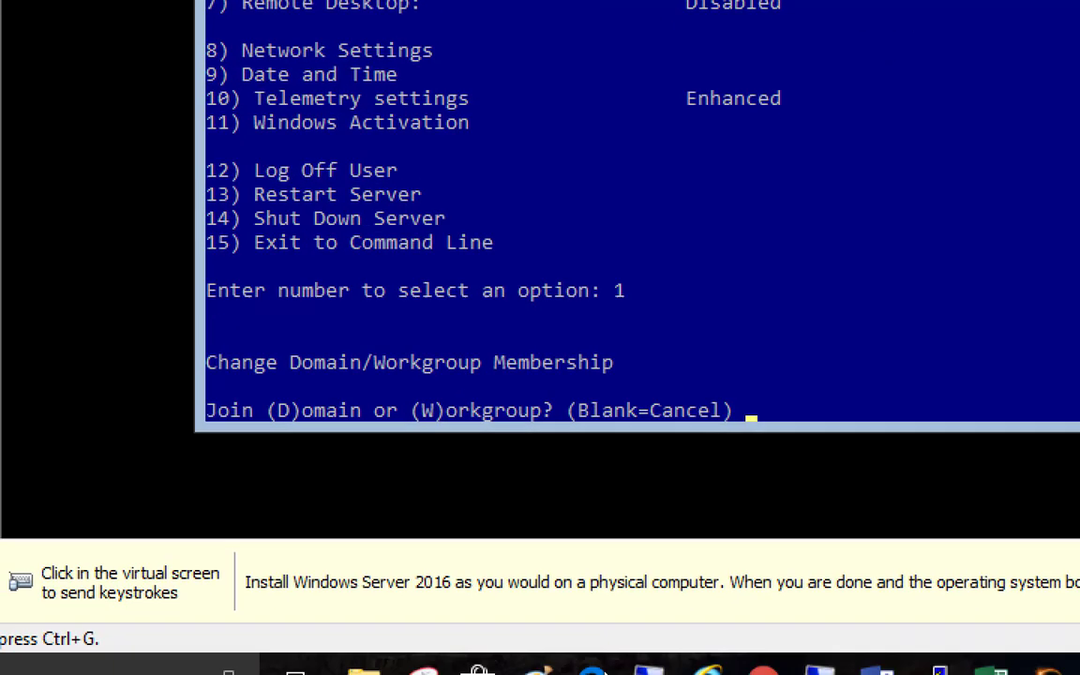
pyautogui.click(626, 501)
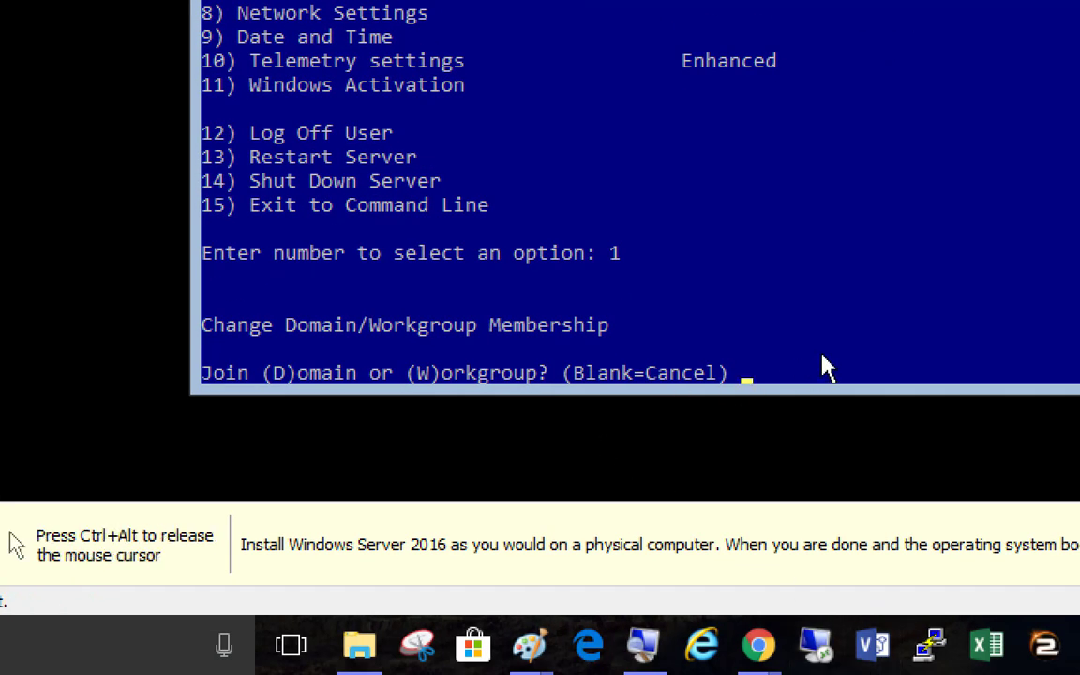
pyautogui.write('d')
pyautogui.press('Return')
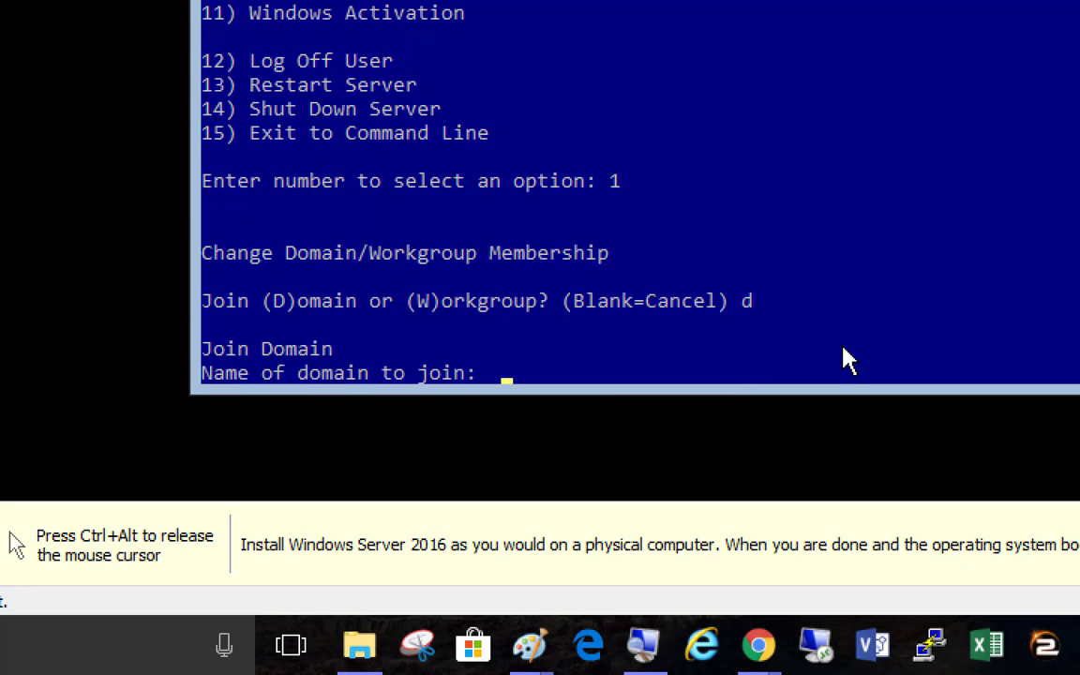
pyautogui.write('Netplus')
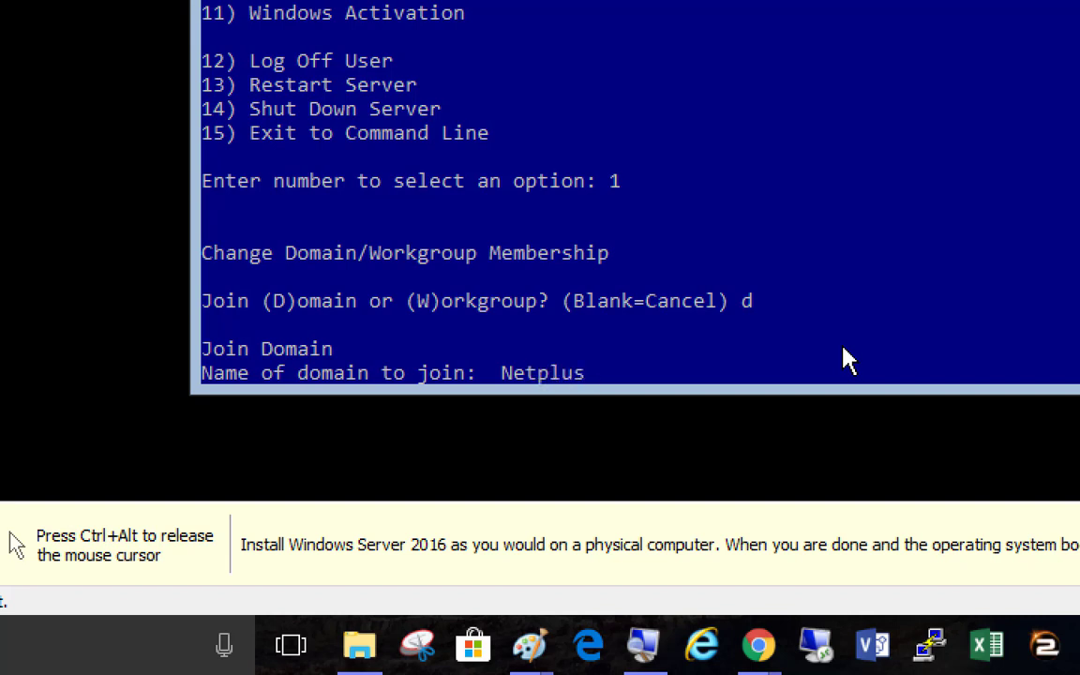
pyautogui.write('Domain.l')
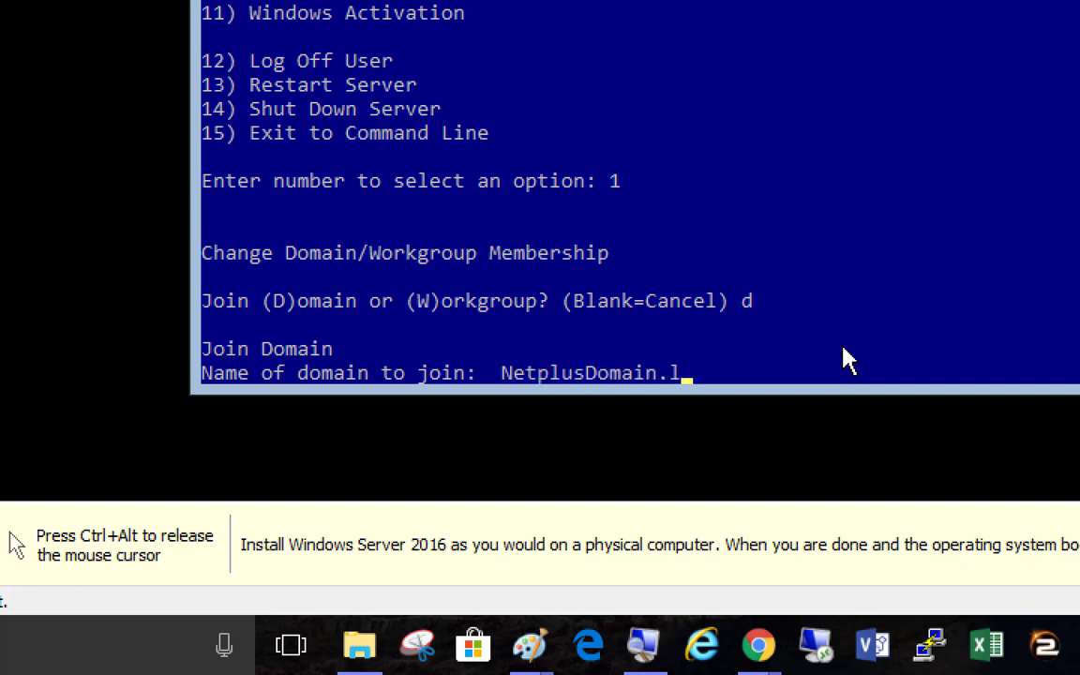
pyautogui.write('ocal')
pyautogui.press('Return')
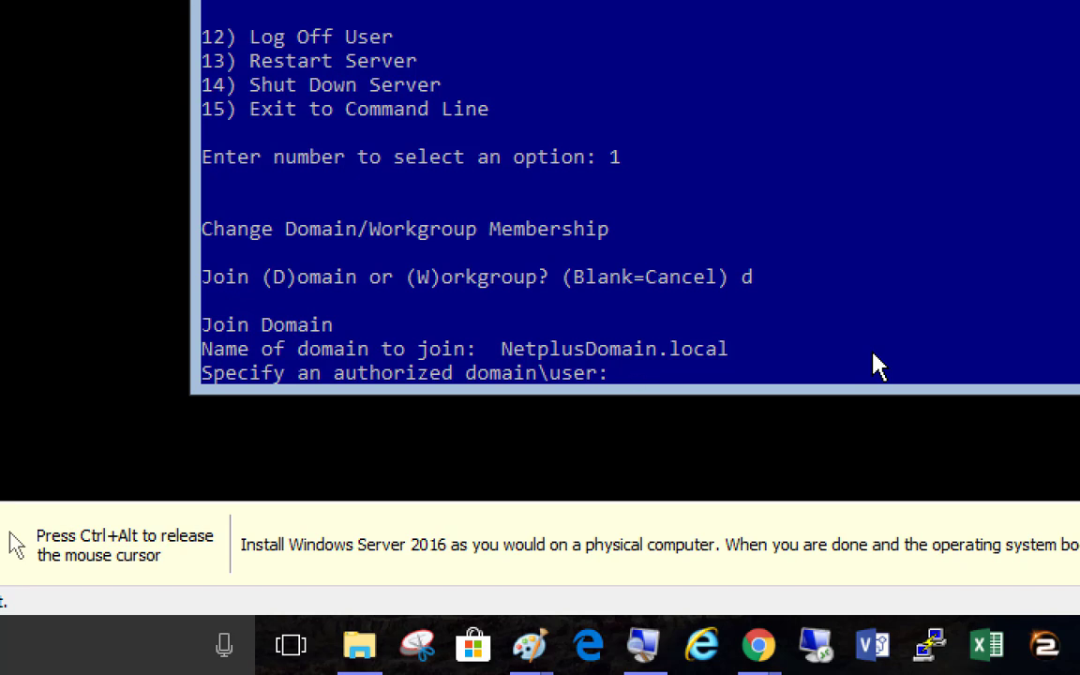
pyautogui.write('Netplusdomain')
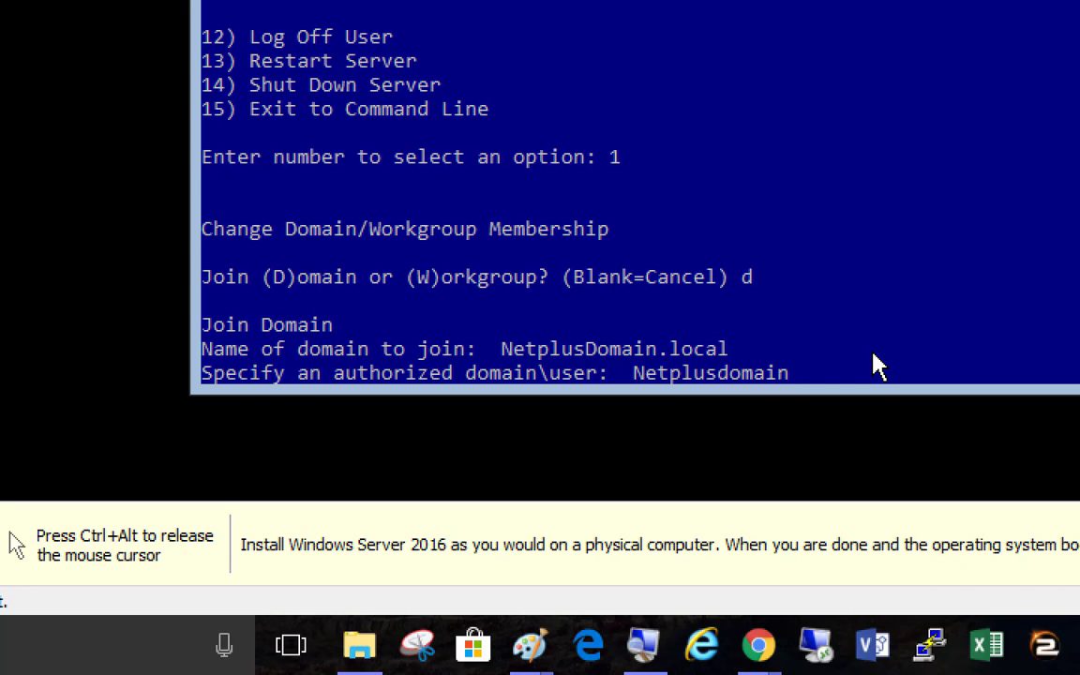
pyautogui.write('\\NetAdmin')
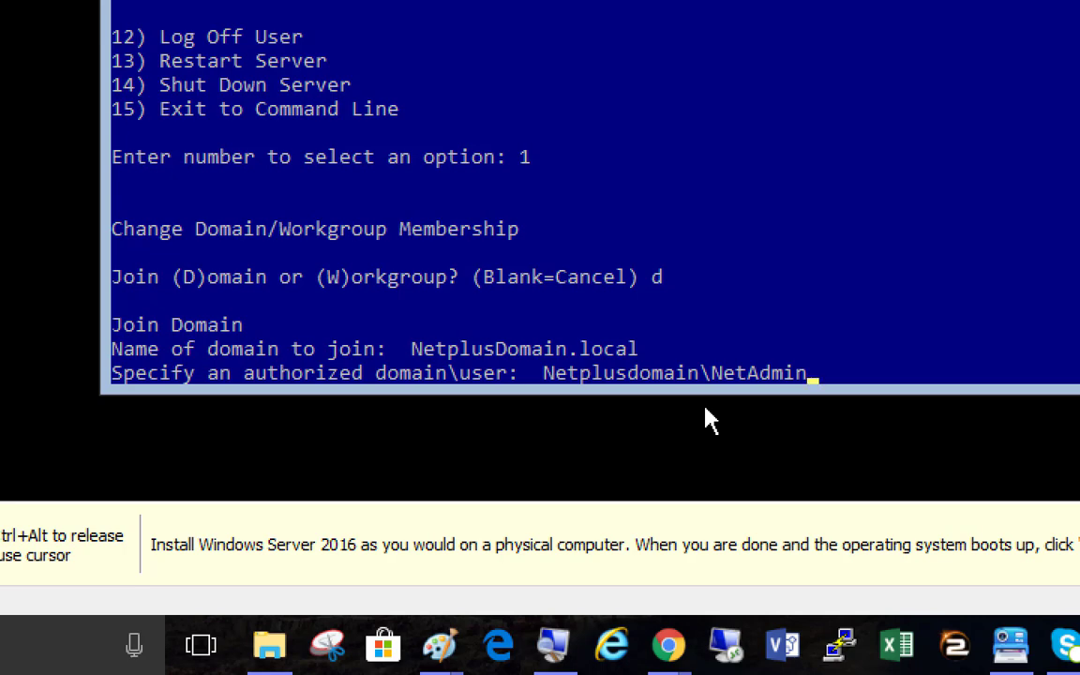
pyautogui.press('Return')
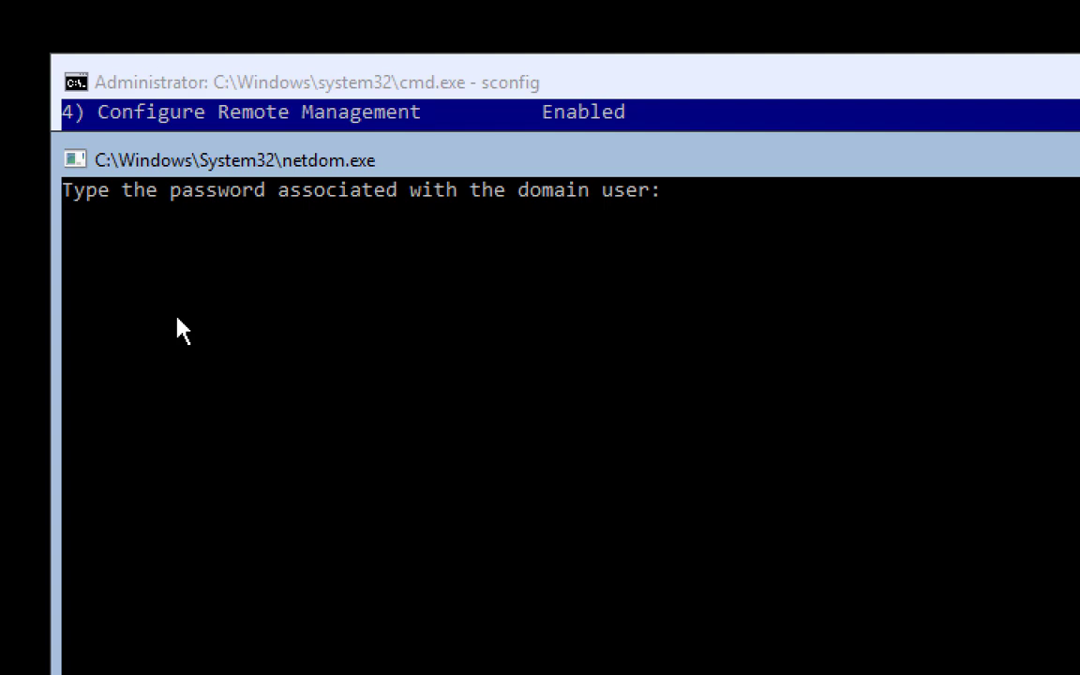
# Submit the domain account's password to attempt the join
pyautogui.press('Return')
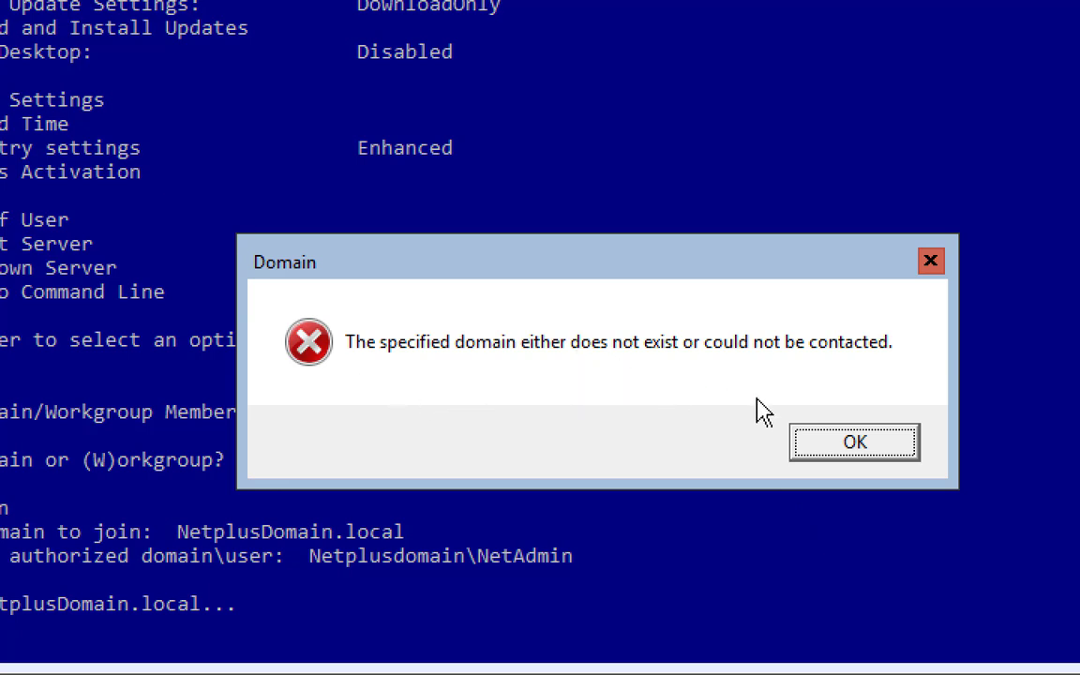
# Dismiss the domain error, then open and cancel Server01's VM settings to reach its DHCP console
pyautogui.click(823, 449)
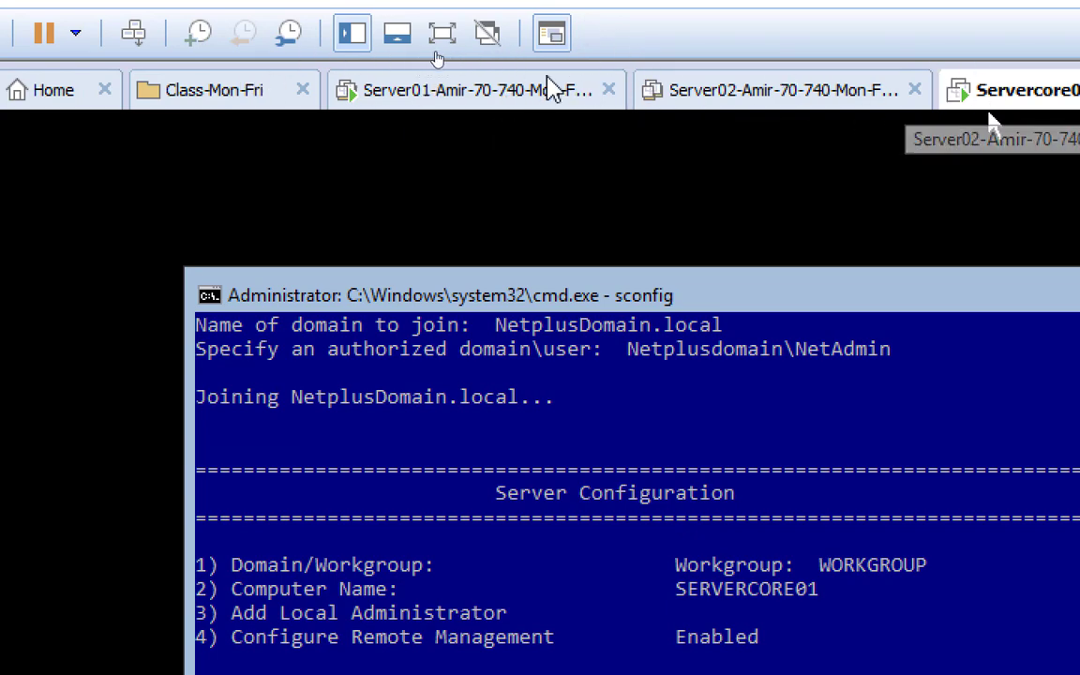
pyautogui.rightClick(480, 99)
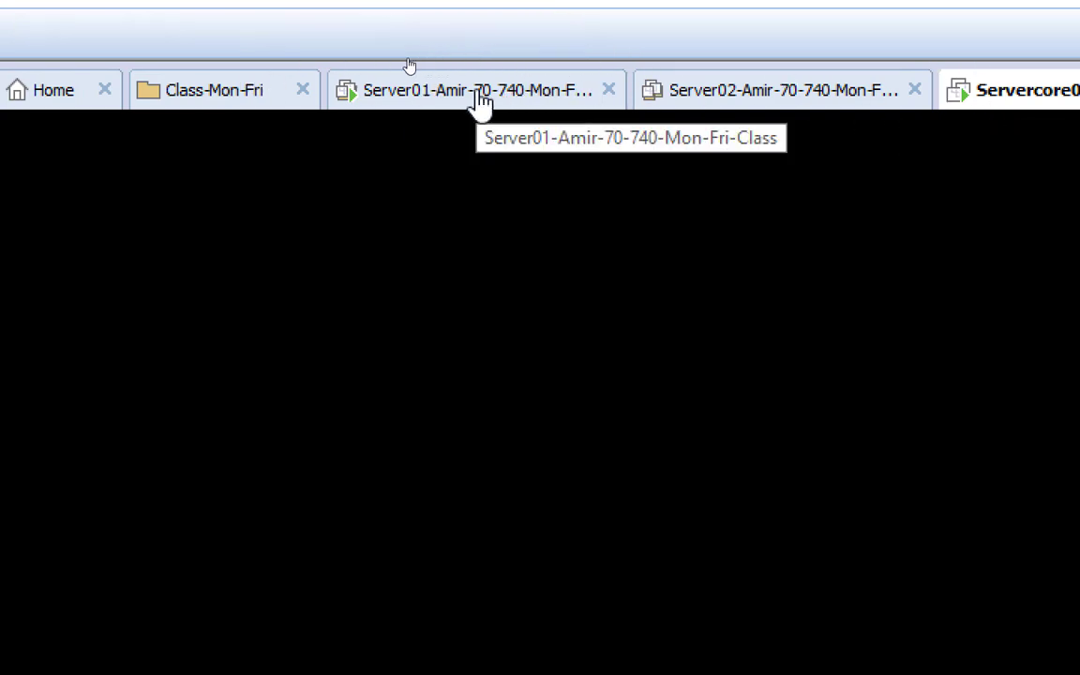
pyautogui.click(622, 499)
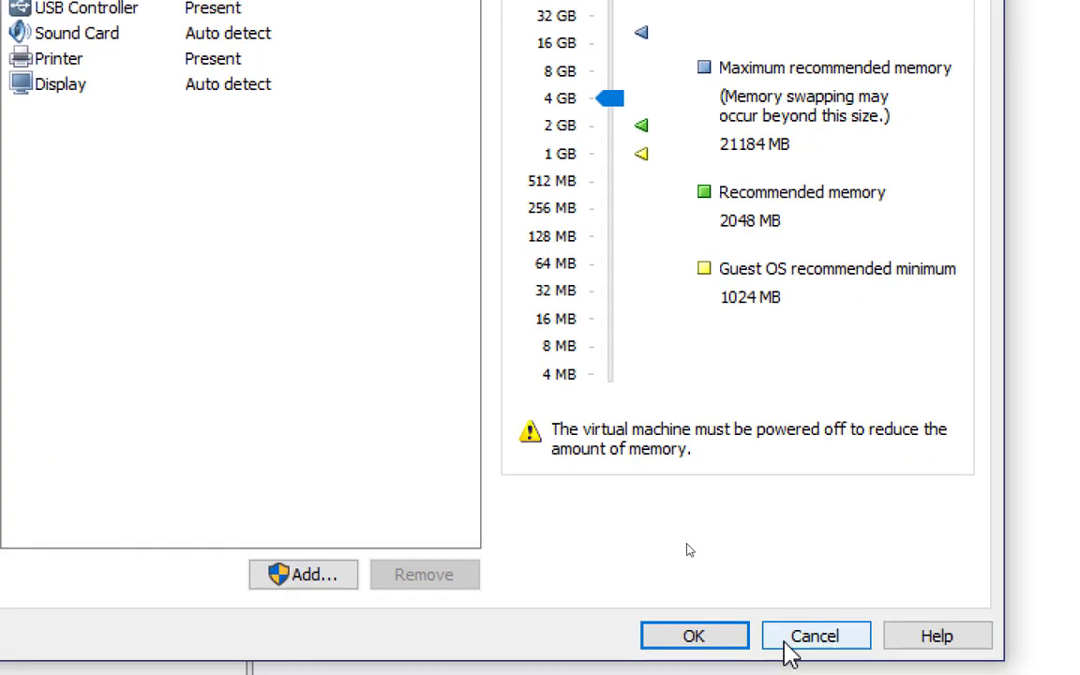
pyautogui.click(1013, 674)
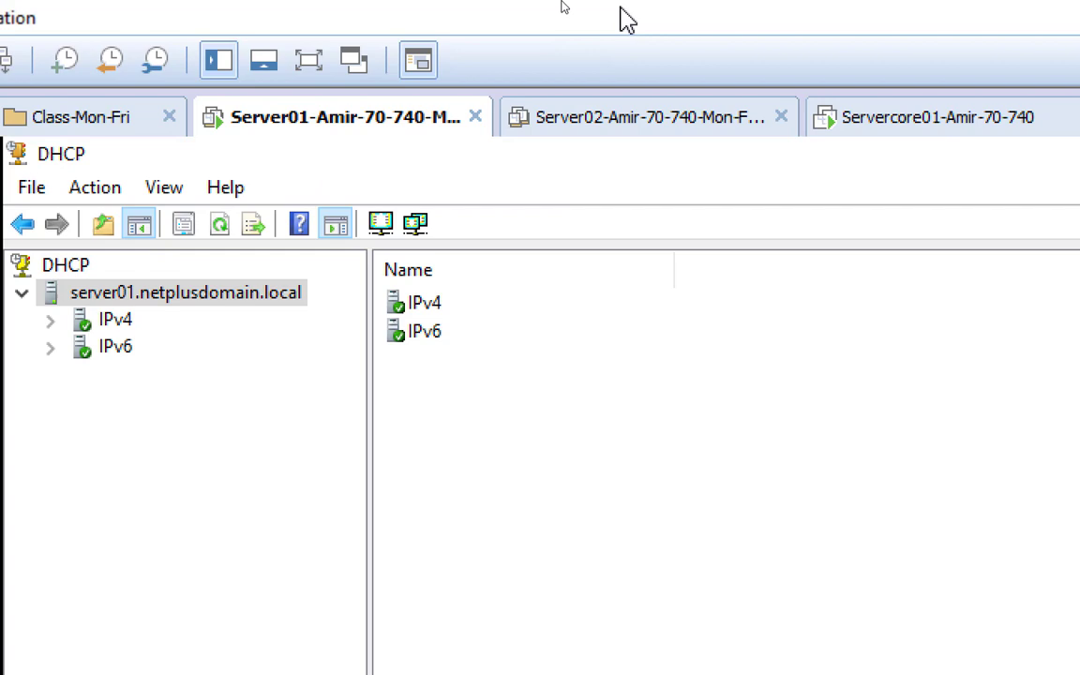
# On Servercore01, view Network Settings (option 8) showing 192.168.200.3, then cancel back to the menu
pyautogui.click(938, 122)
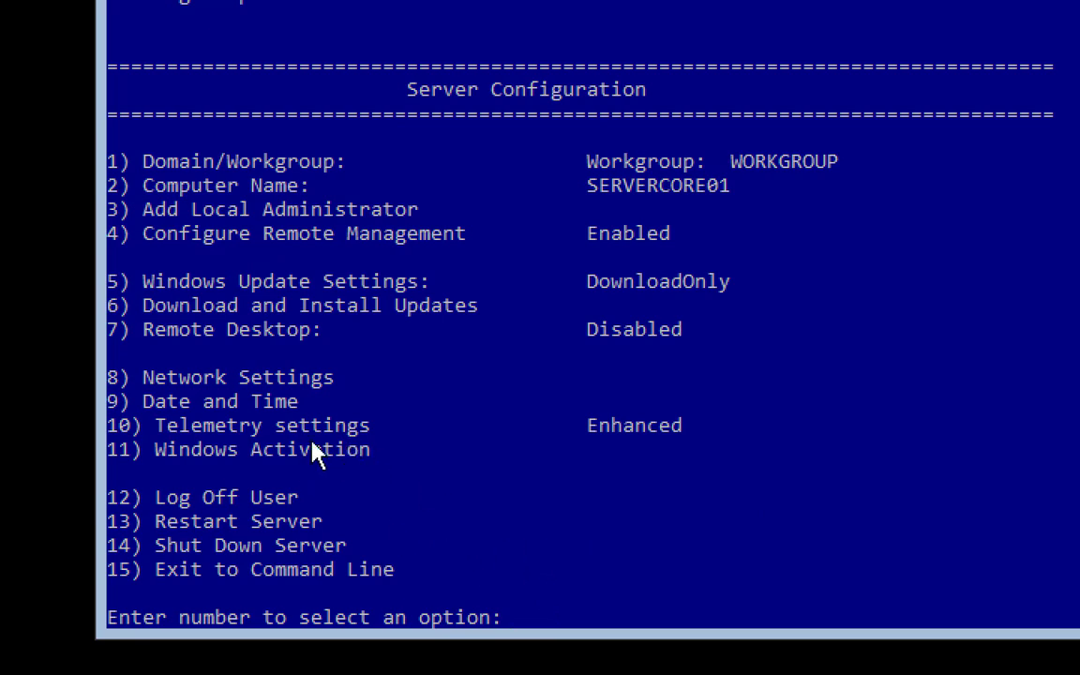
pyautogui.click(641, 592)
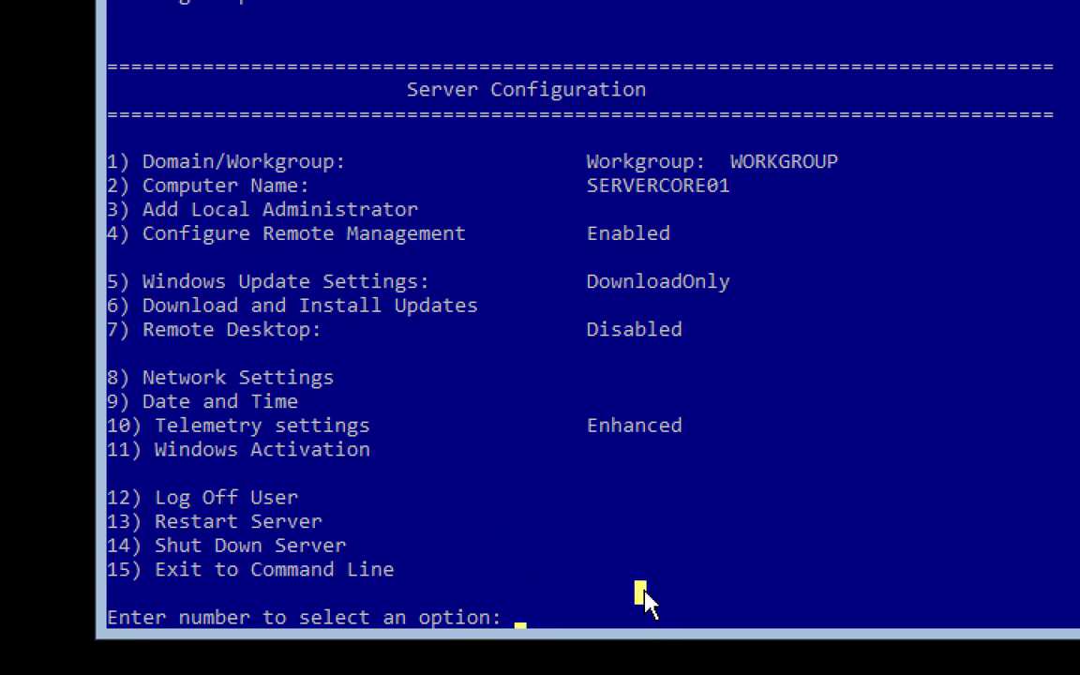
pyautogui.write('8')
pyautogui.press('Return')
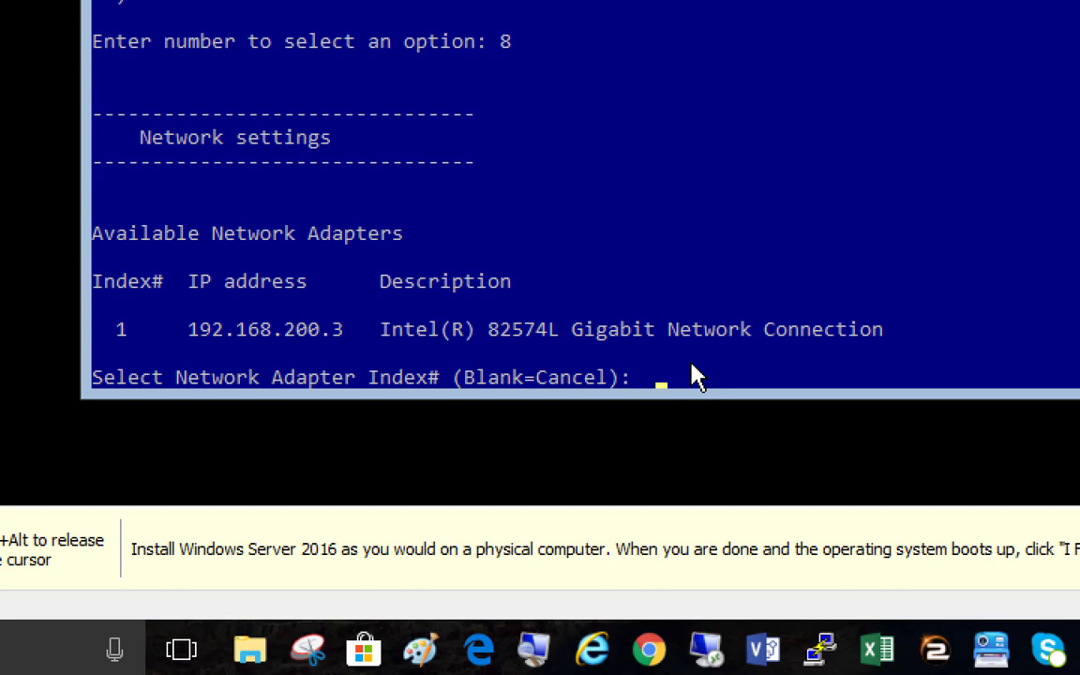
pyautogui.press('Return')
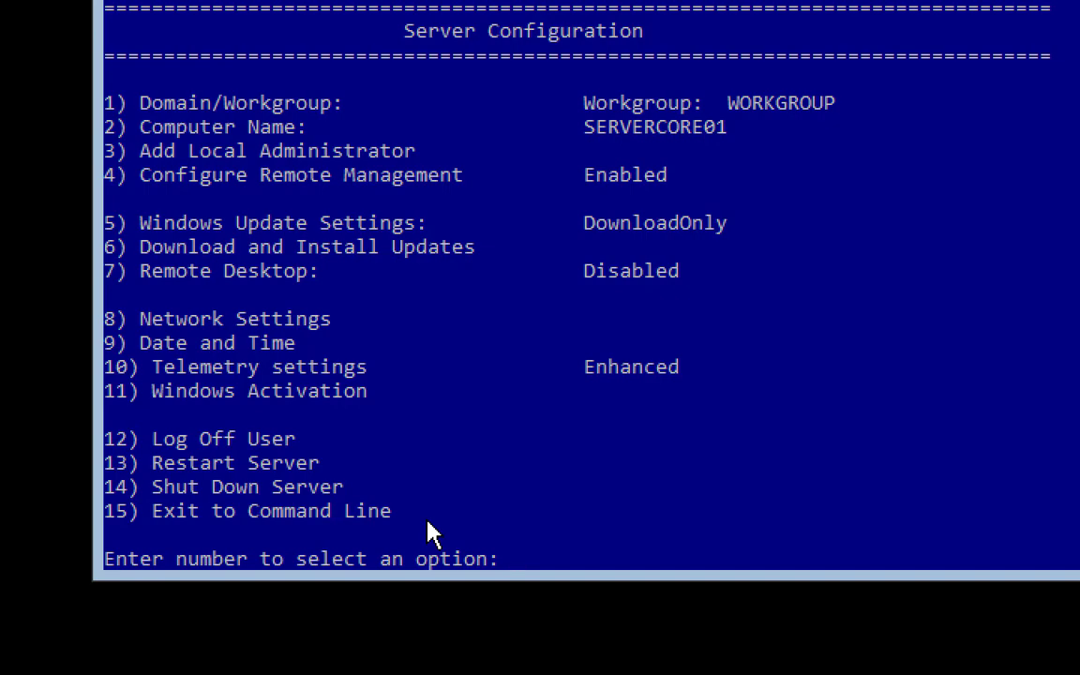
# Exit sconfig with 15, ping server01, and run nslookup to check the DNS server
pyautogui.write('15')
pyautogui.press('Return')
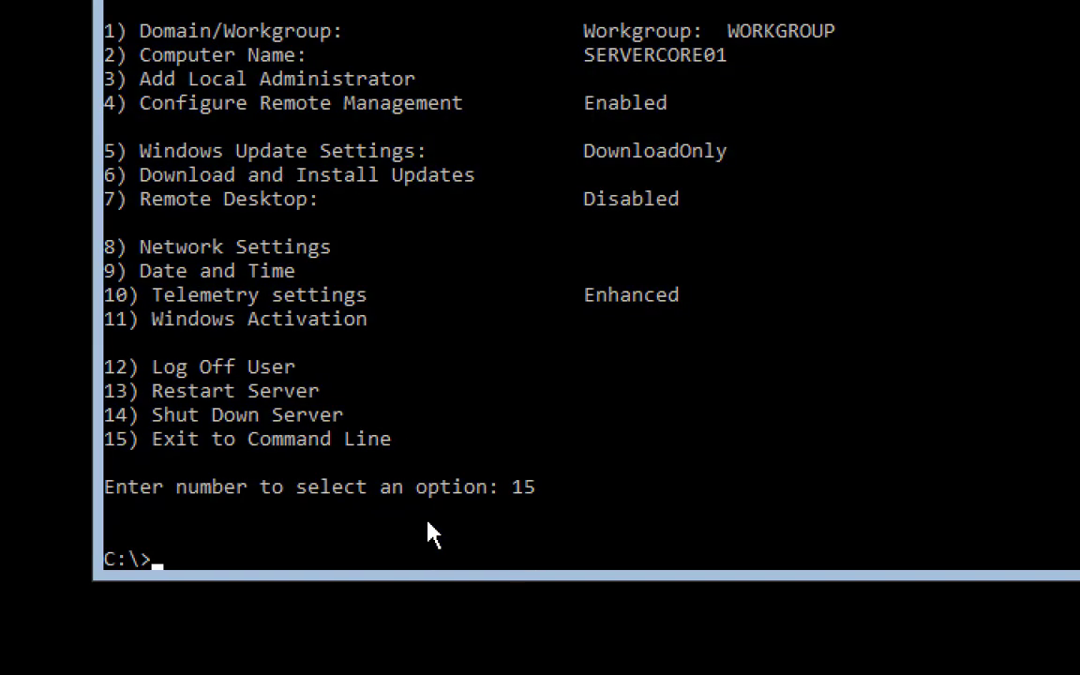
pyautogui.write('ping se')
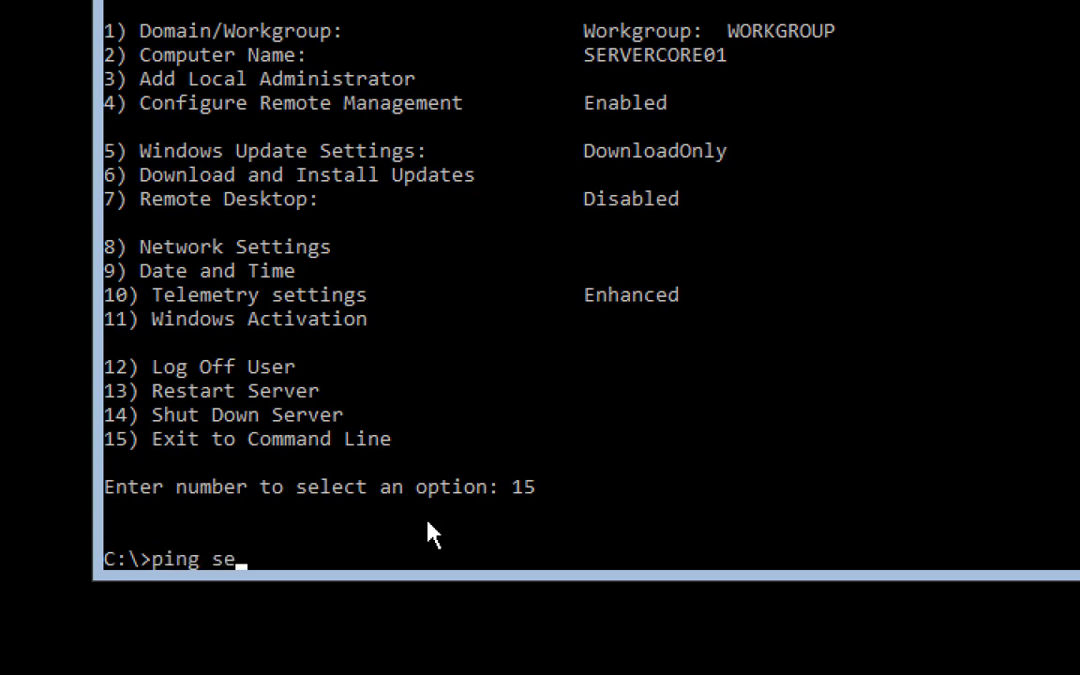
pyautogui.write('rver01')
pyautogui.press('Return')
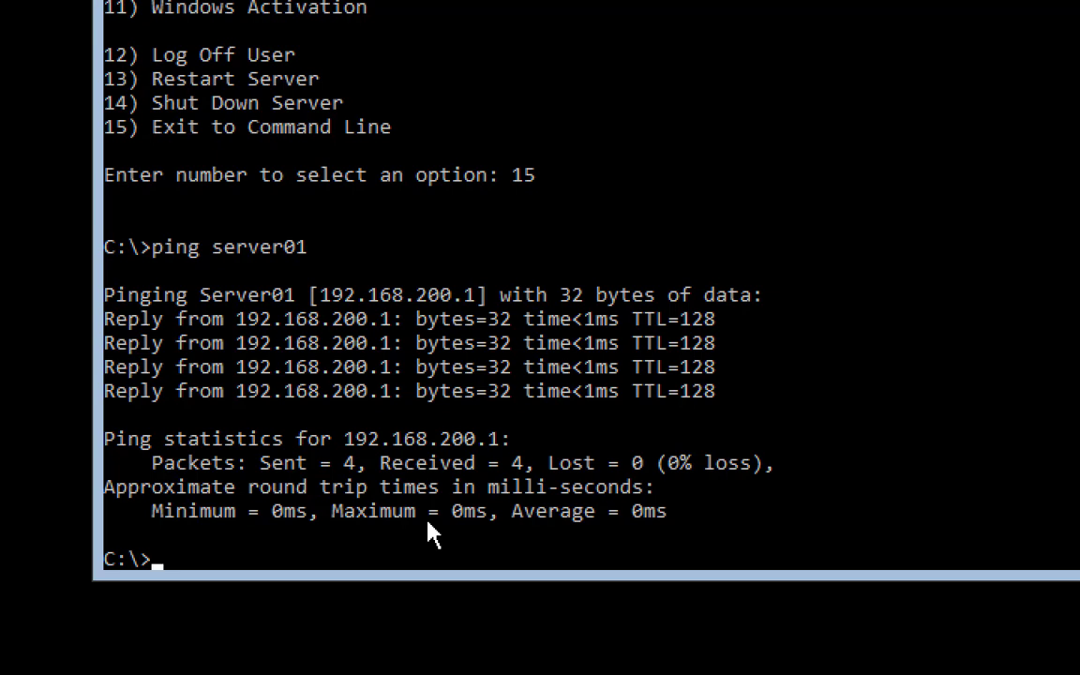
pyautogui.write('nslookup')
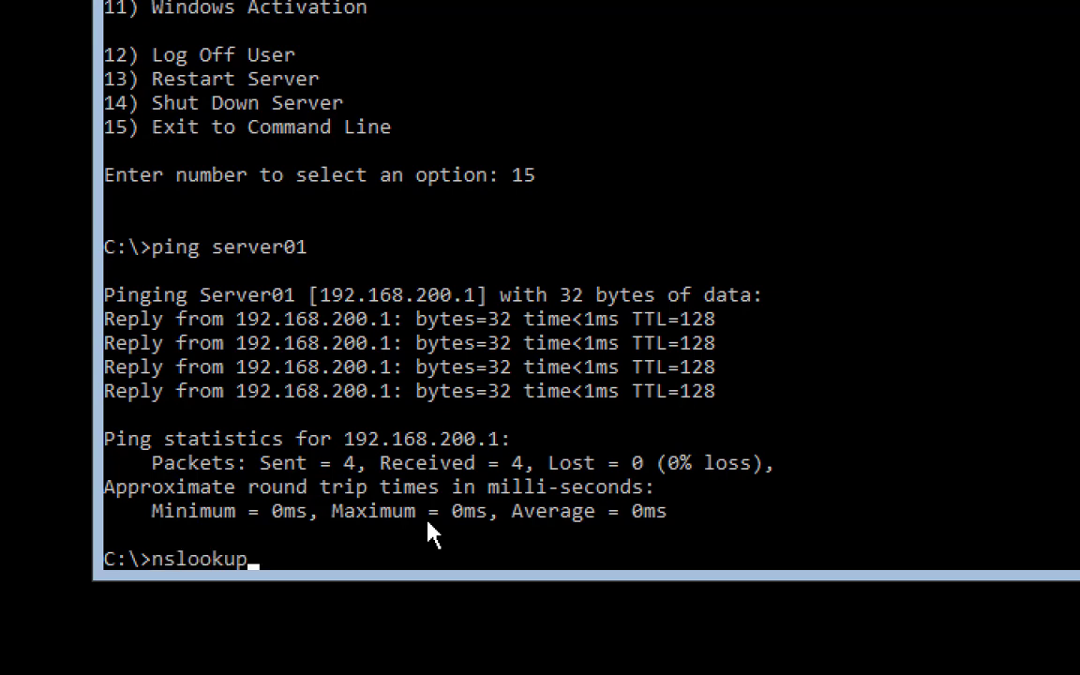
pyautogui.press('Return')
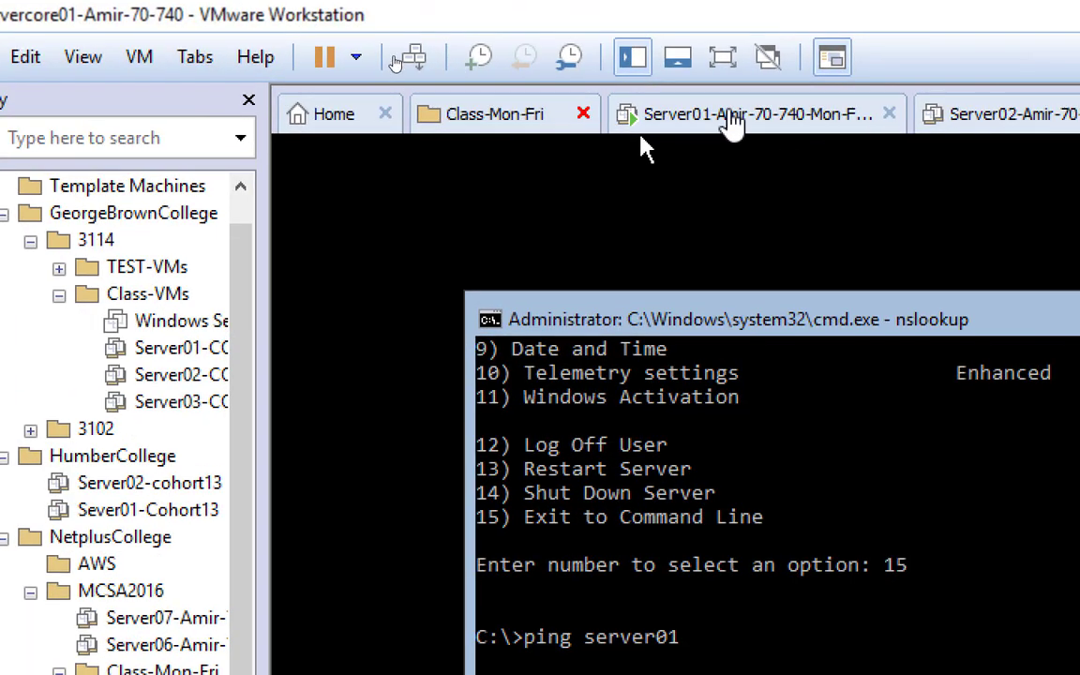
# On Server01, open an elevated Command Prompt (Admin) and accept UAC
pyautogui.click(733, 124)
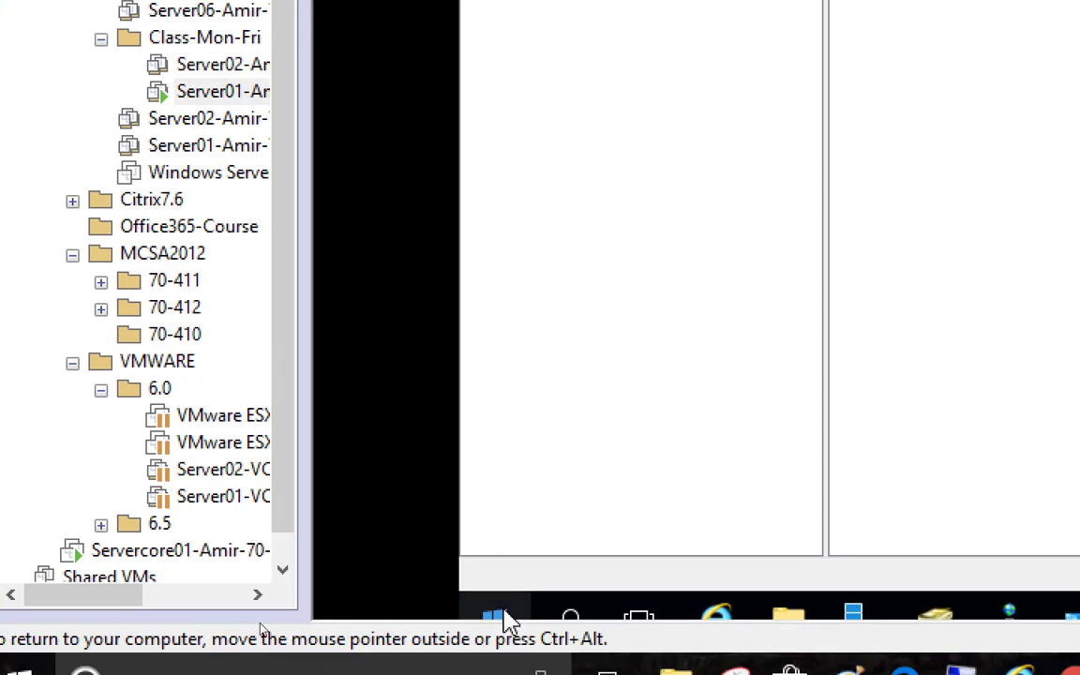
pyautogui.rightClick(506, 619)
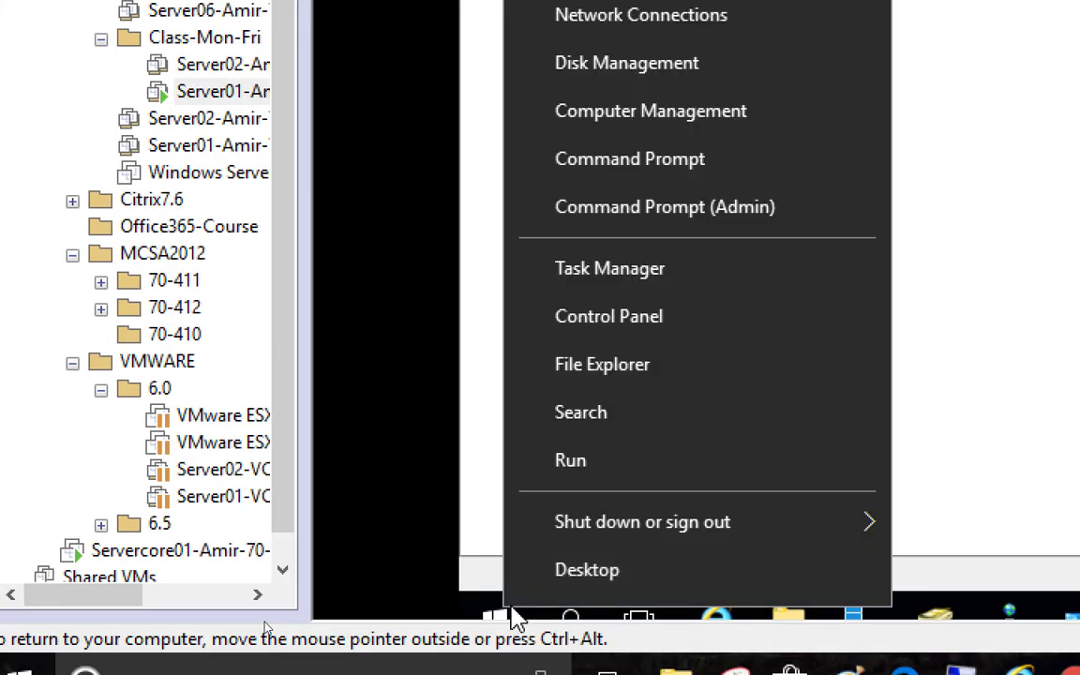
pyautogui.click(680, 218)
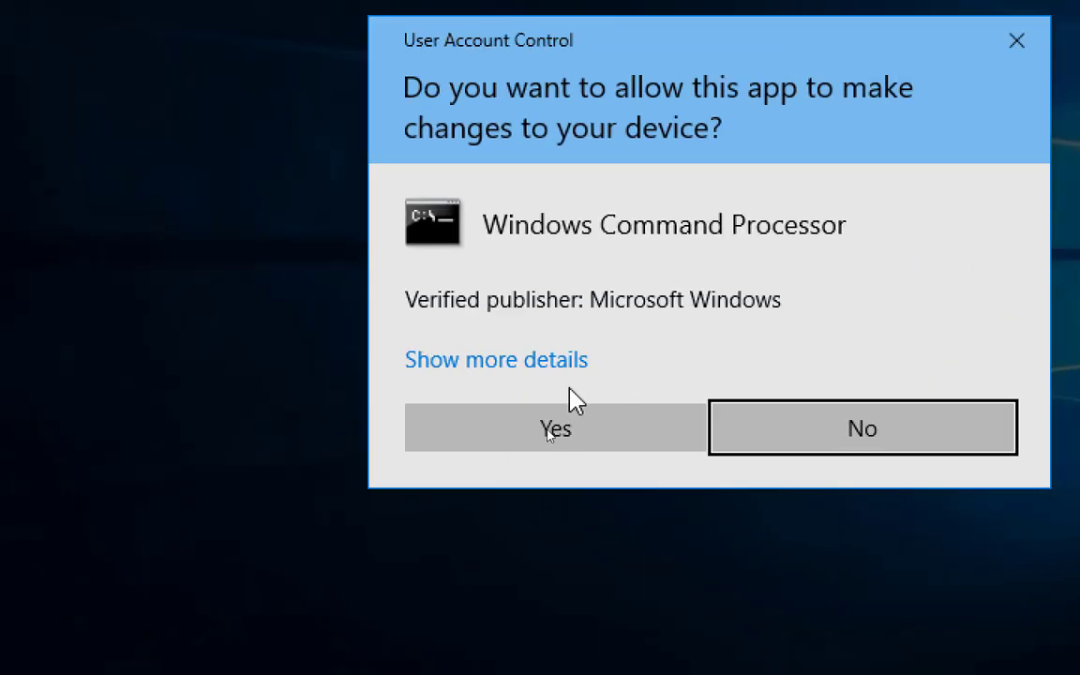
pyautogui.click(550, 429)
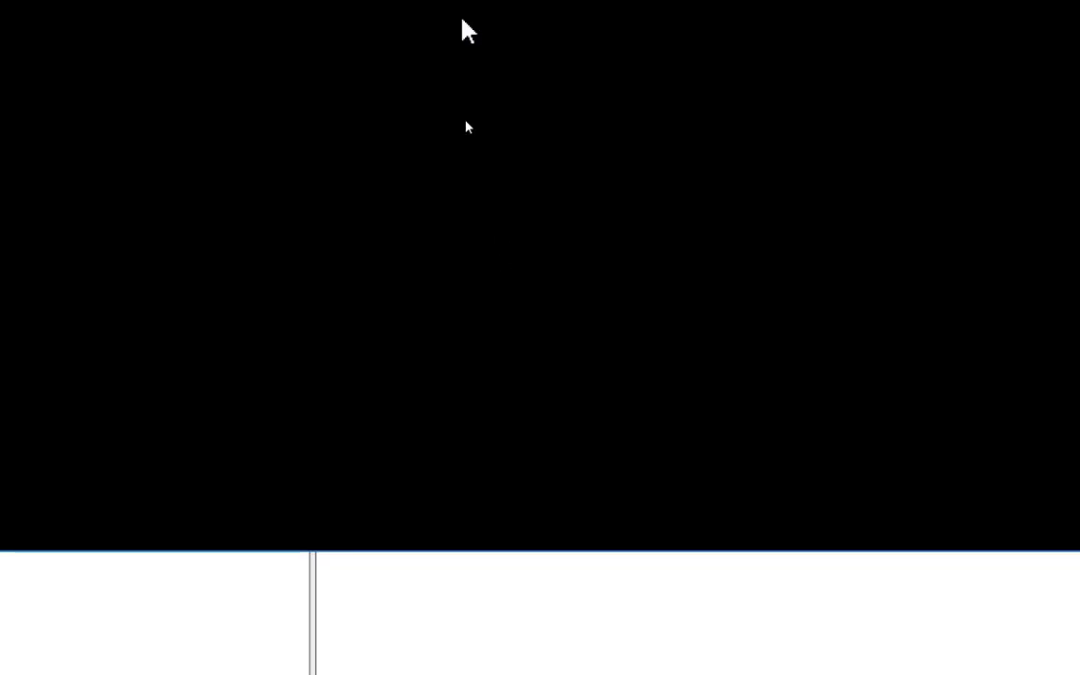
# Ping servercore01, stop it, then ping 192.168.200.3
pyautogui.write('ping')
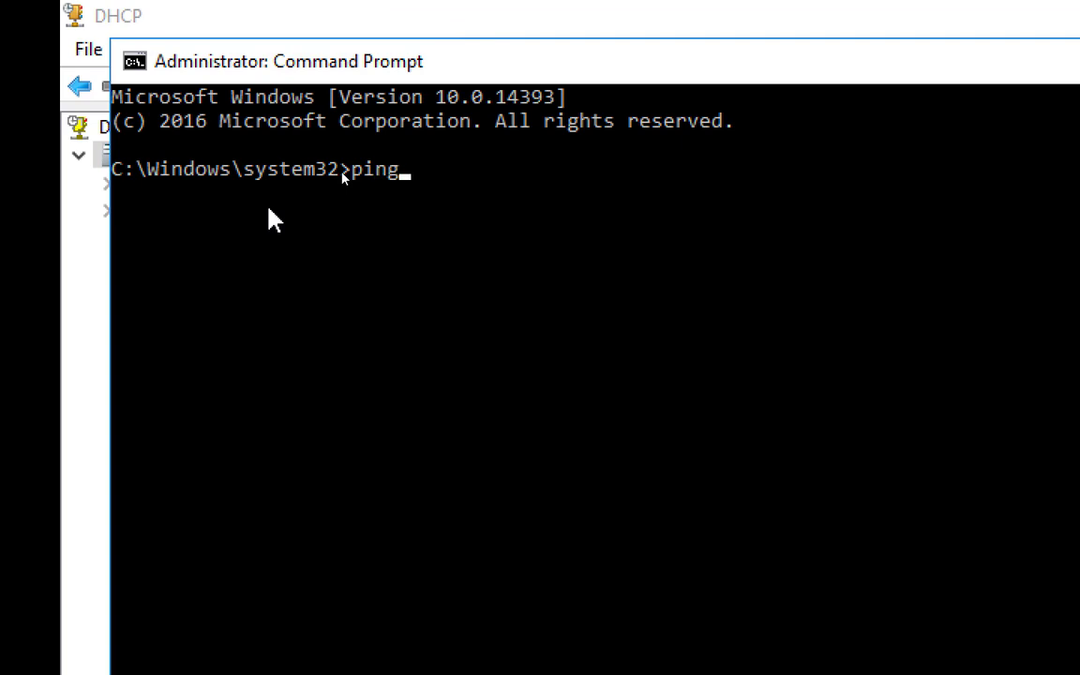
pyautogui.write(' servercore01')
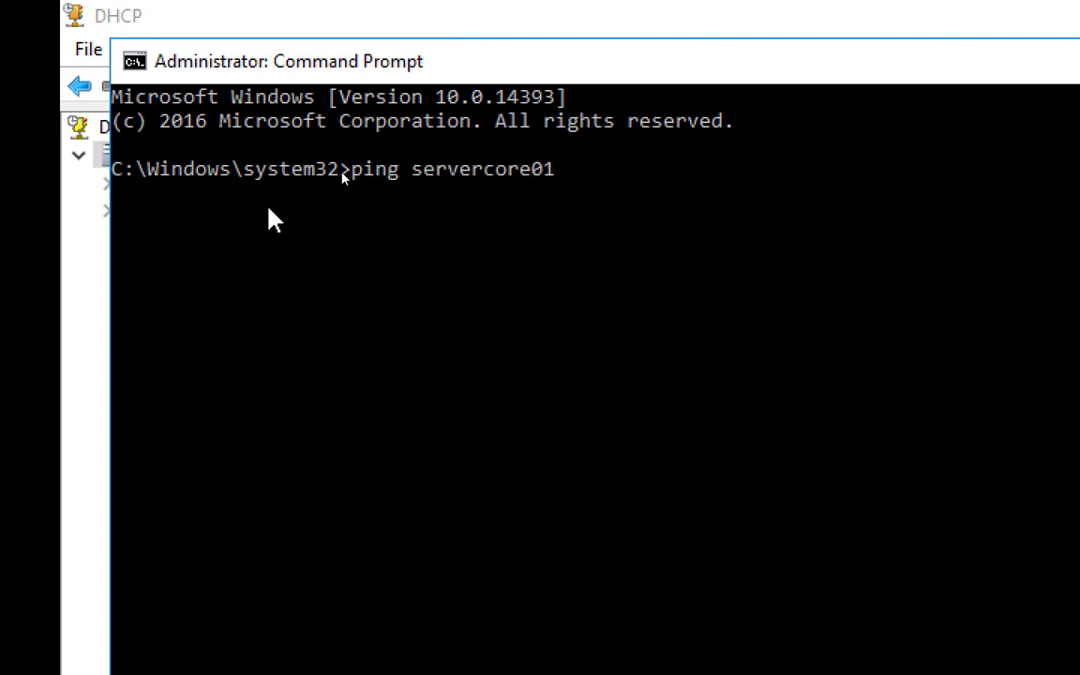
pyautogui.press('Return')
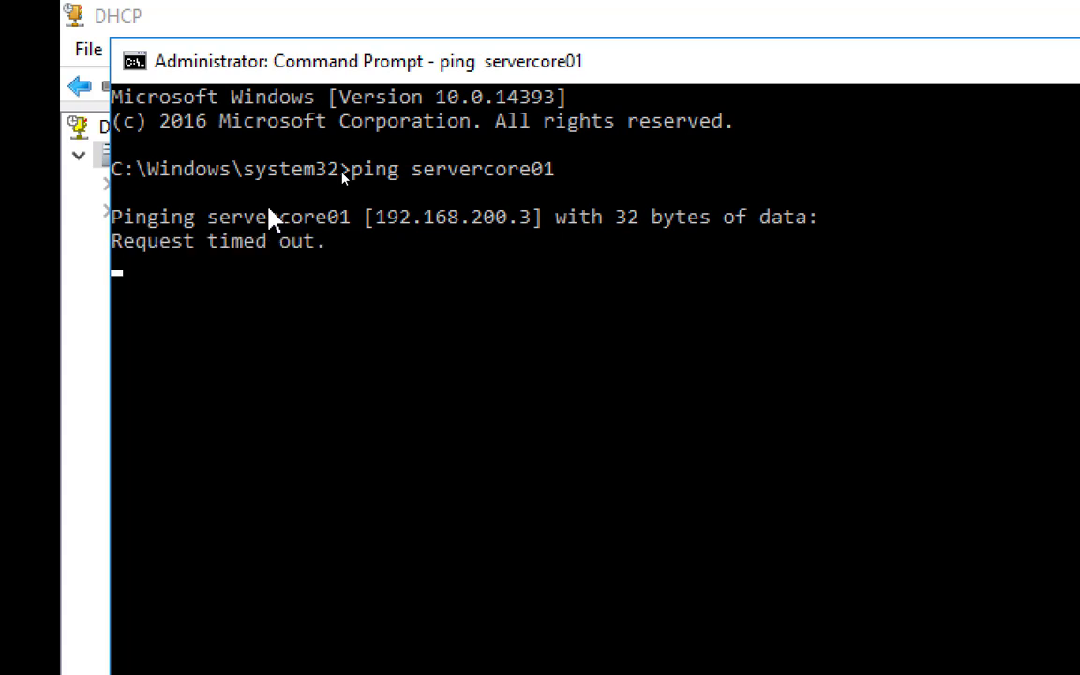
pyautogui.hotkey('ctrl', 'c')
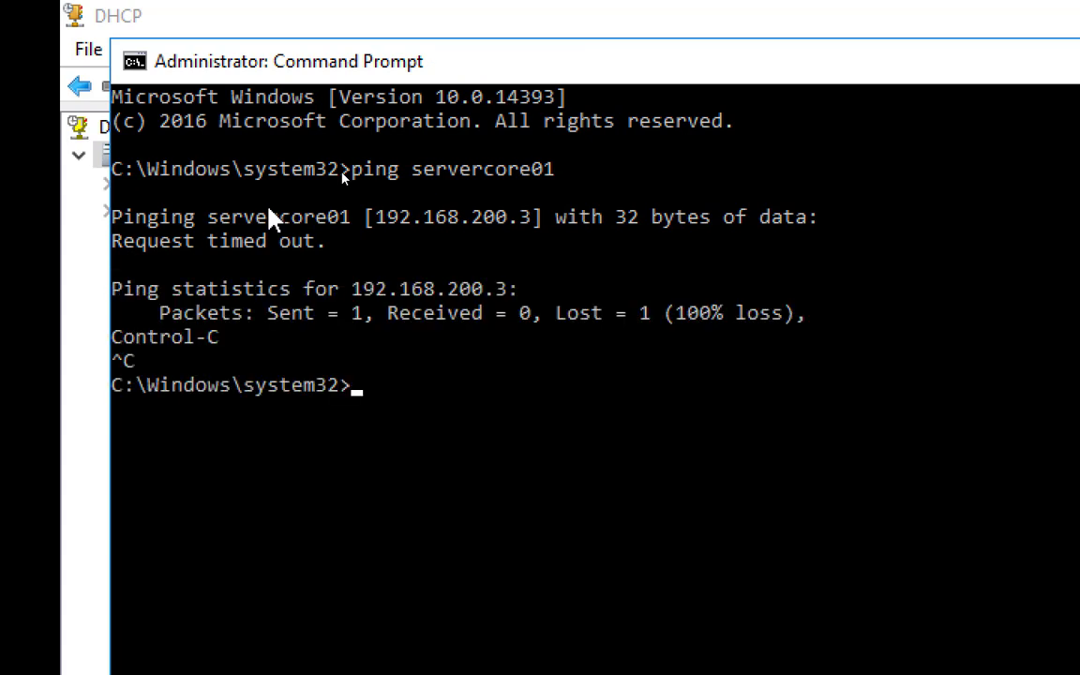
pyautogui.write('ping 192.1')
pyautogui.write('68.200.')
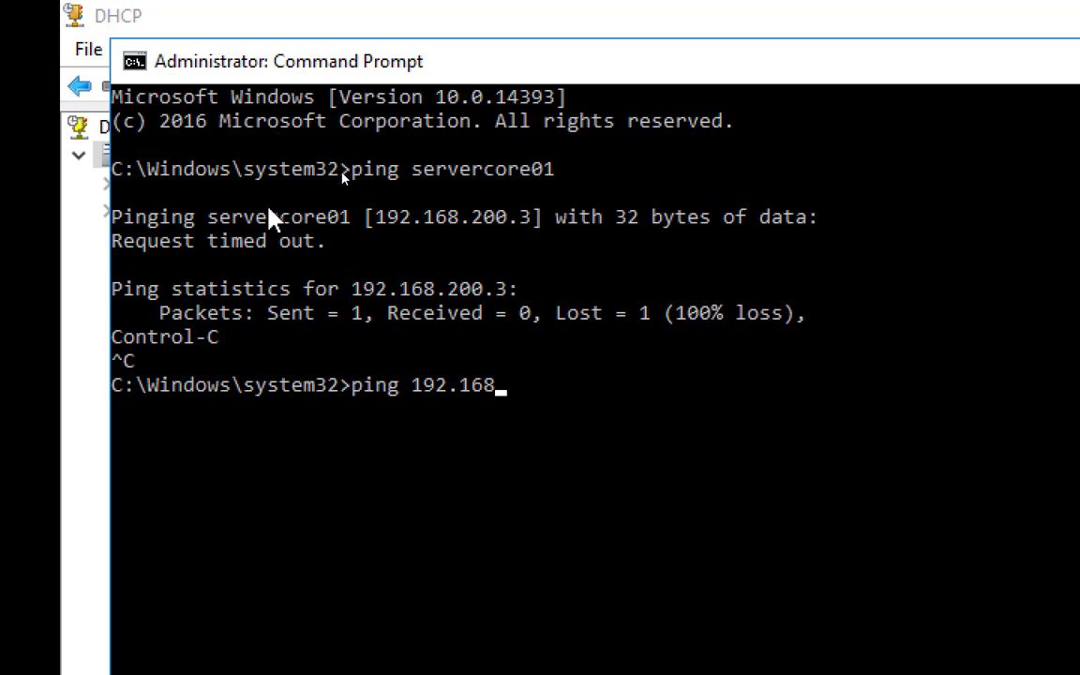
pyautogui.write('3')
pyautogui.press('Return')
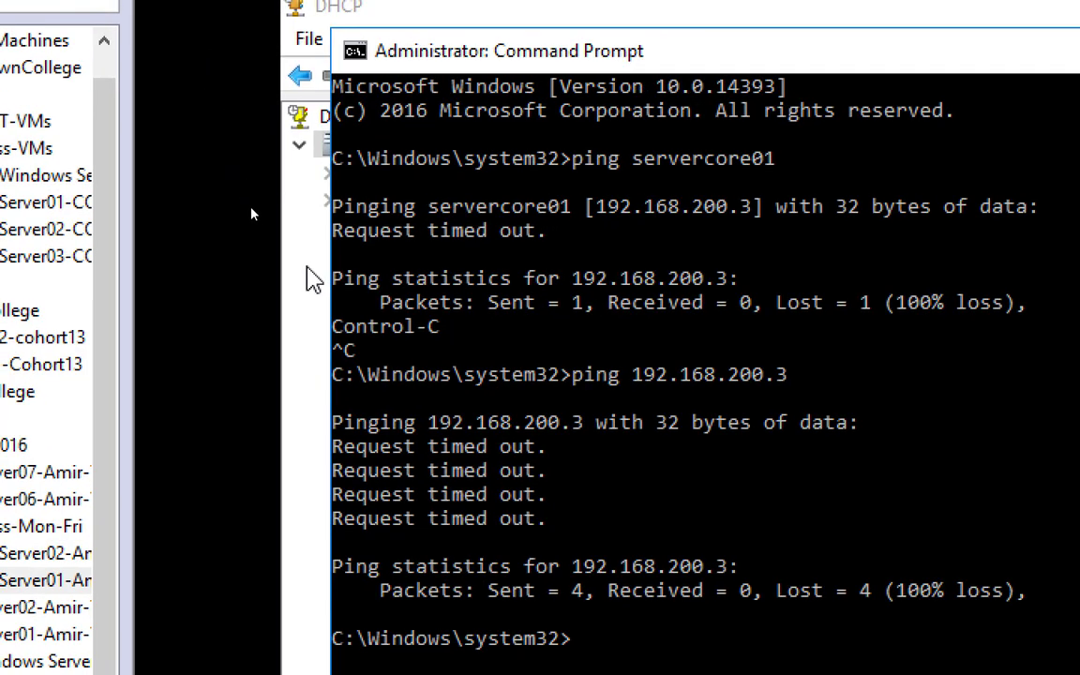
# Minimize the DHCP console and Command Prompt to reveal Server Manager
pyautogui.click(309, 277)
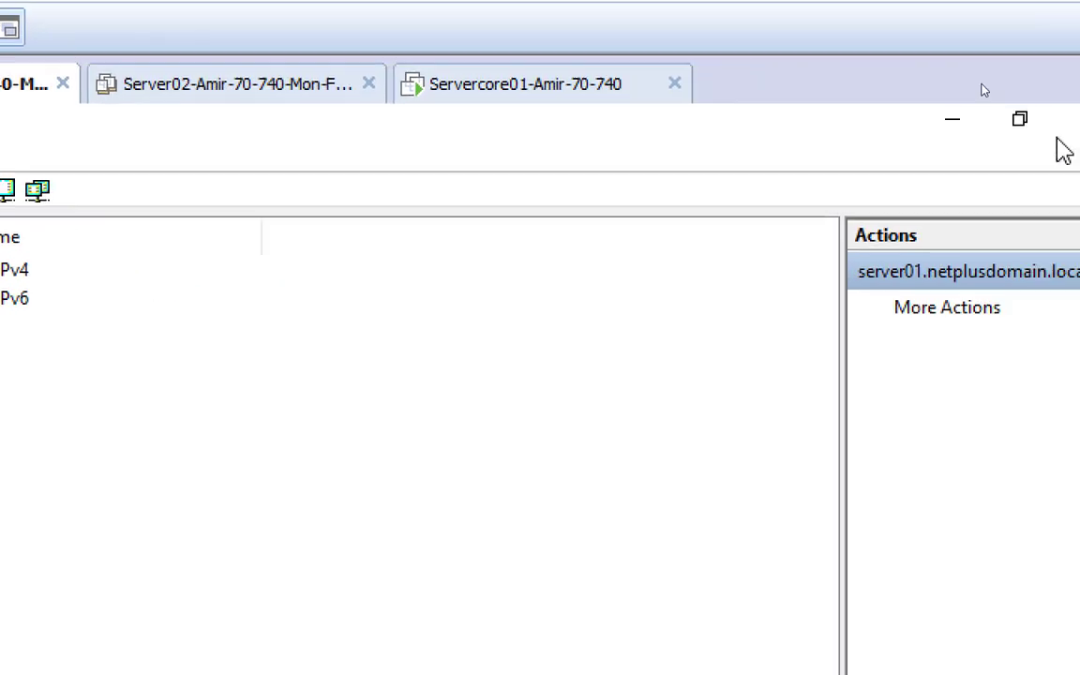
pyautogui.click(931, 136)
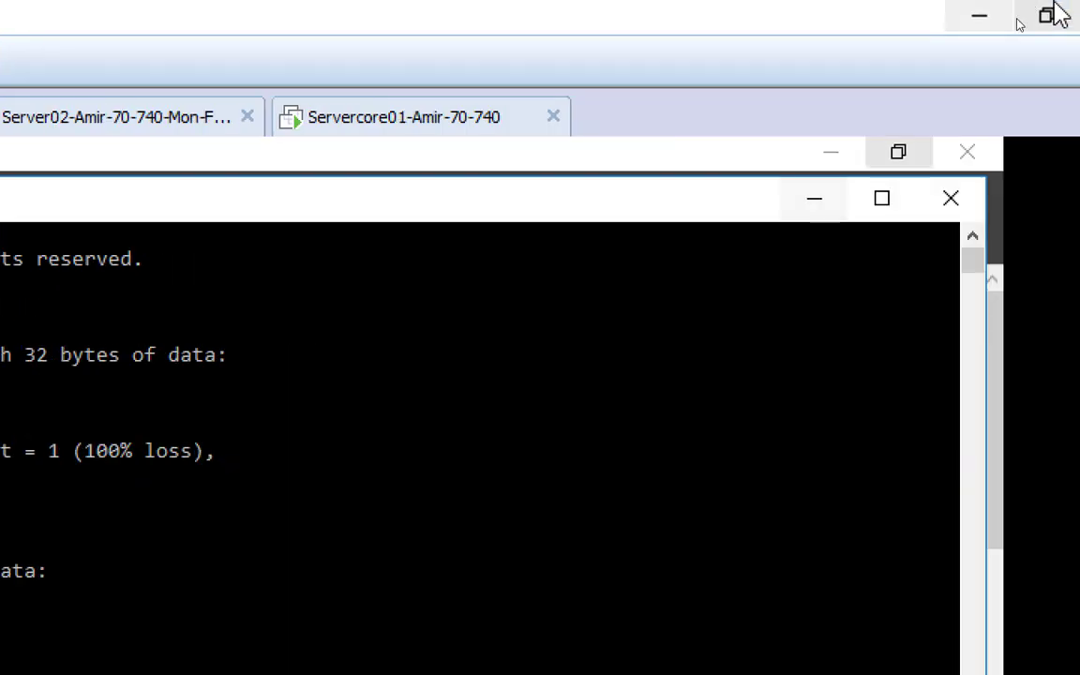
pyautogui.click(816, 201)
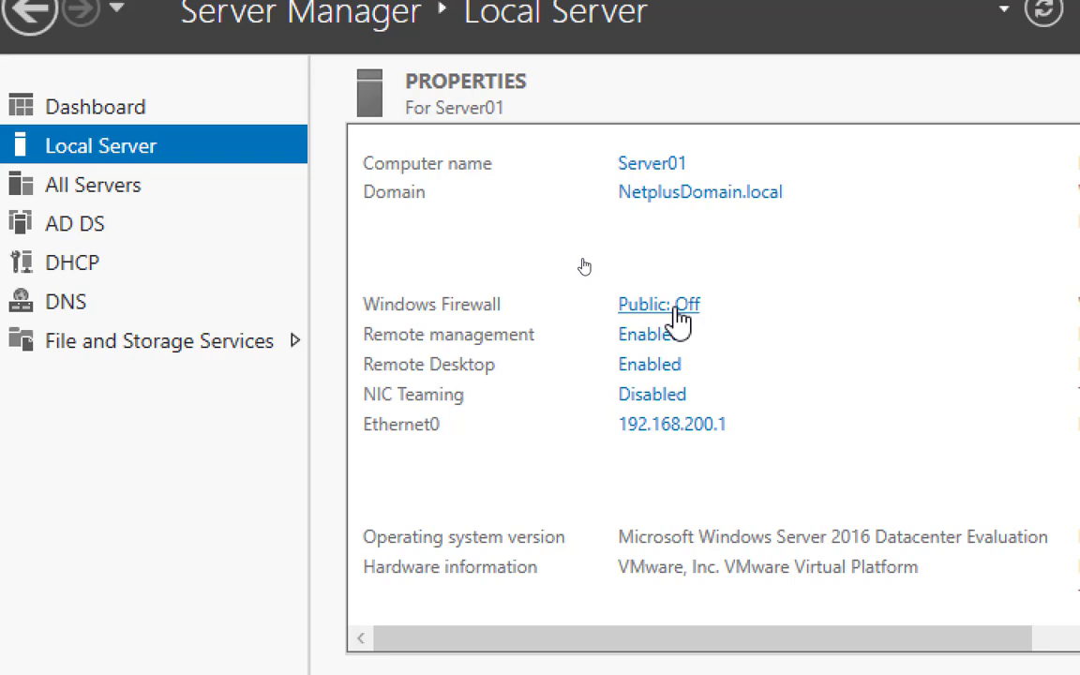
# Turn off Windows Firewall for domain networks and close the firewall window
pyautogui.click(677, 319)
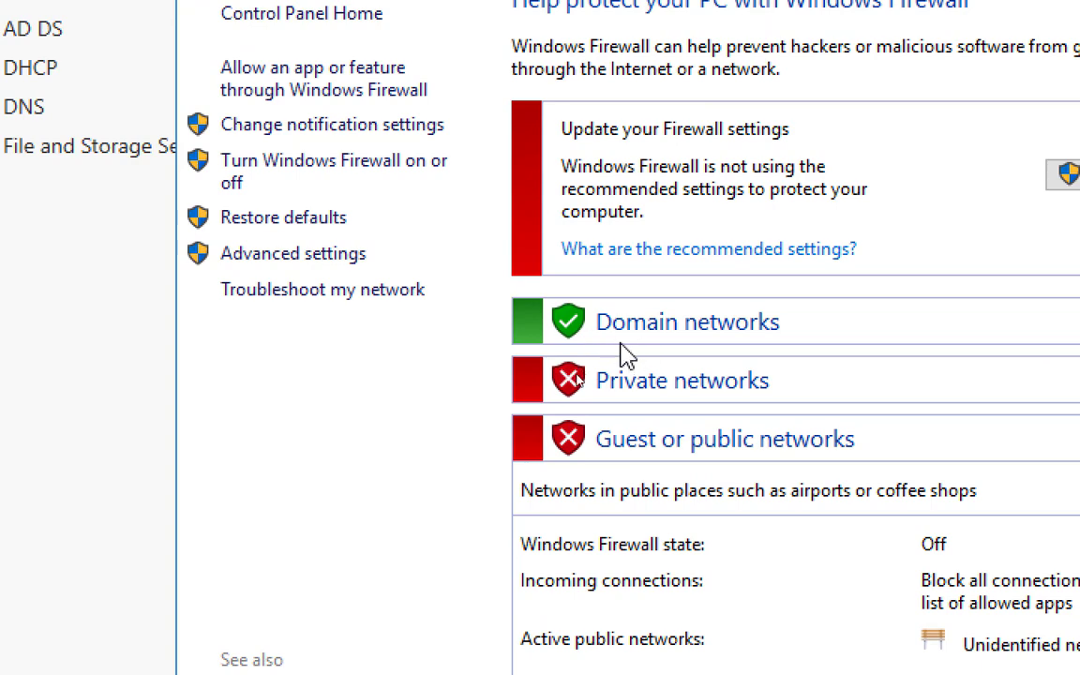
pyautogui.click(382, 172)
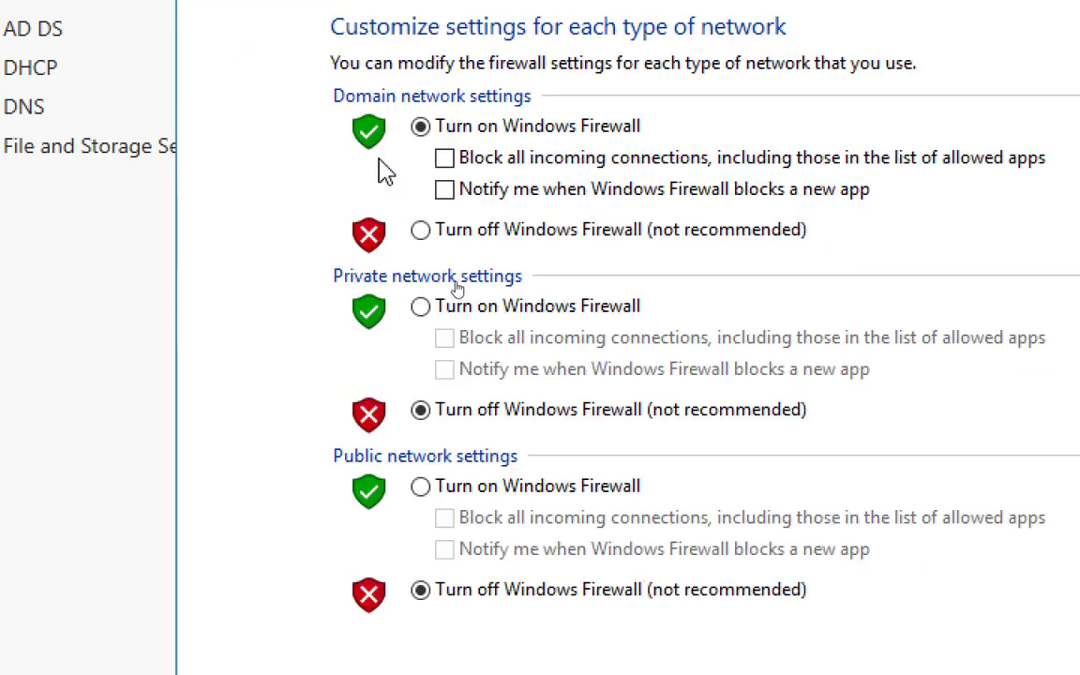
pyautogui.click(442, 238)
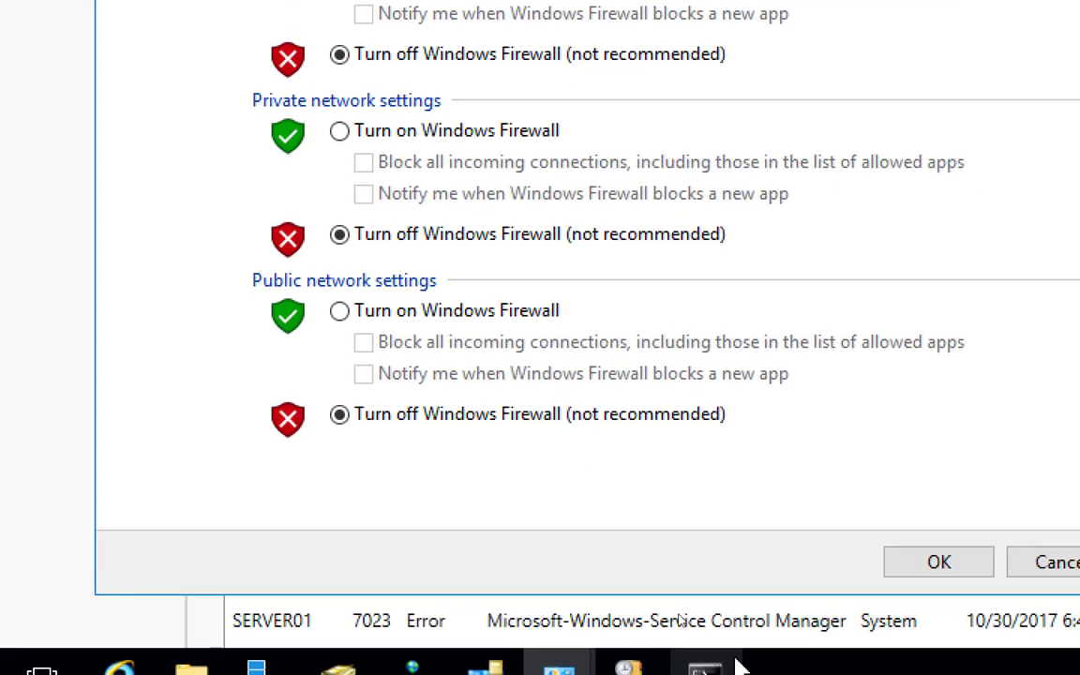
pyautogui.click(936, 561)
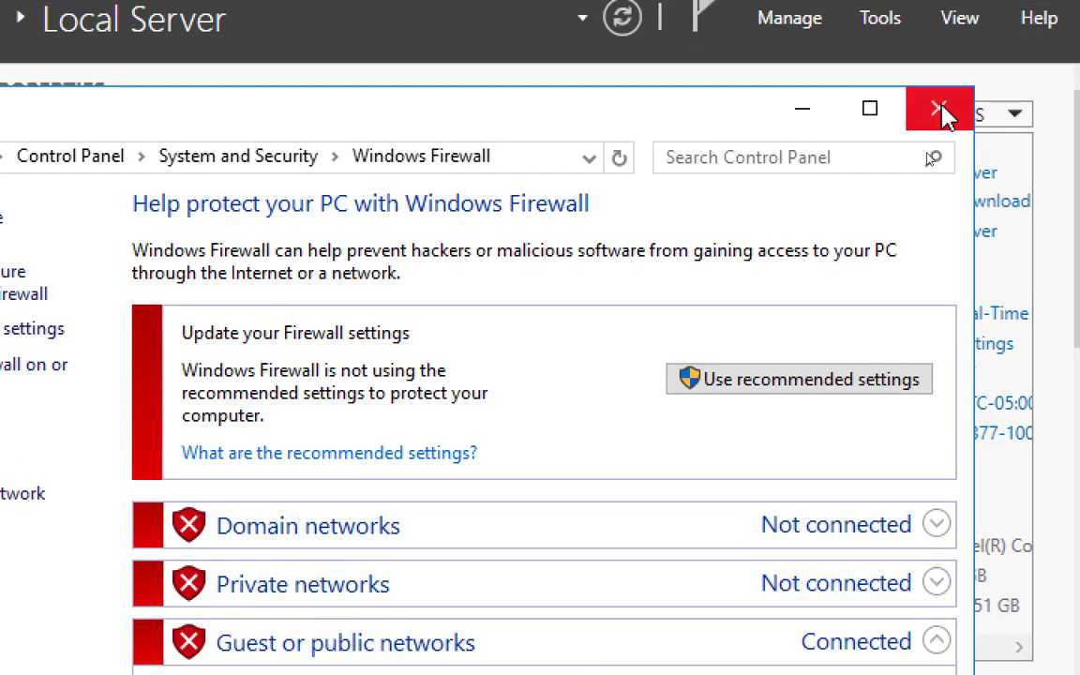
pyautogui.click(940, 110)
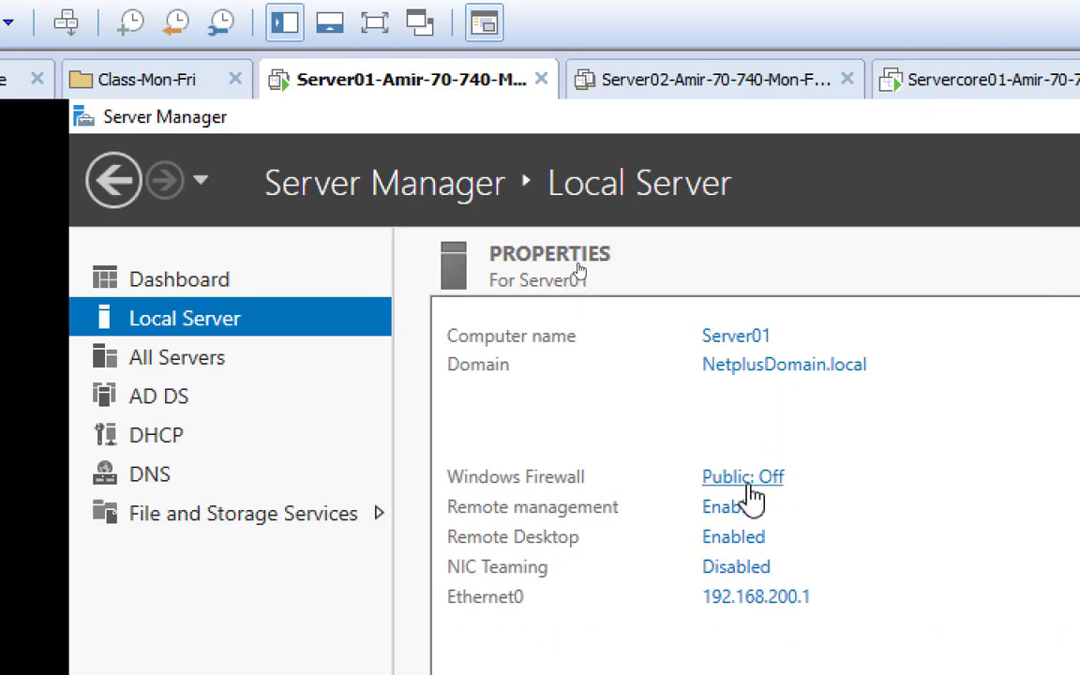
# On Servercore01, exit nslookup and type sconfig at the C:\ prompt
pyautogui.click(952, 85)
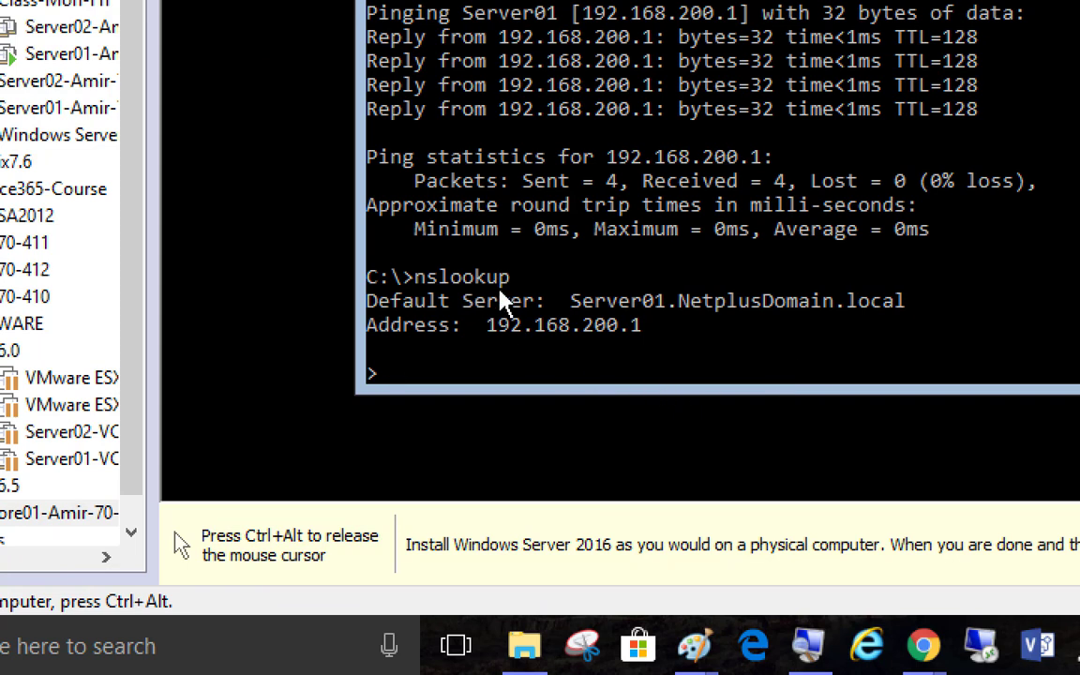
pyautogui.hotkey('ctrl', 'c')
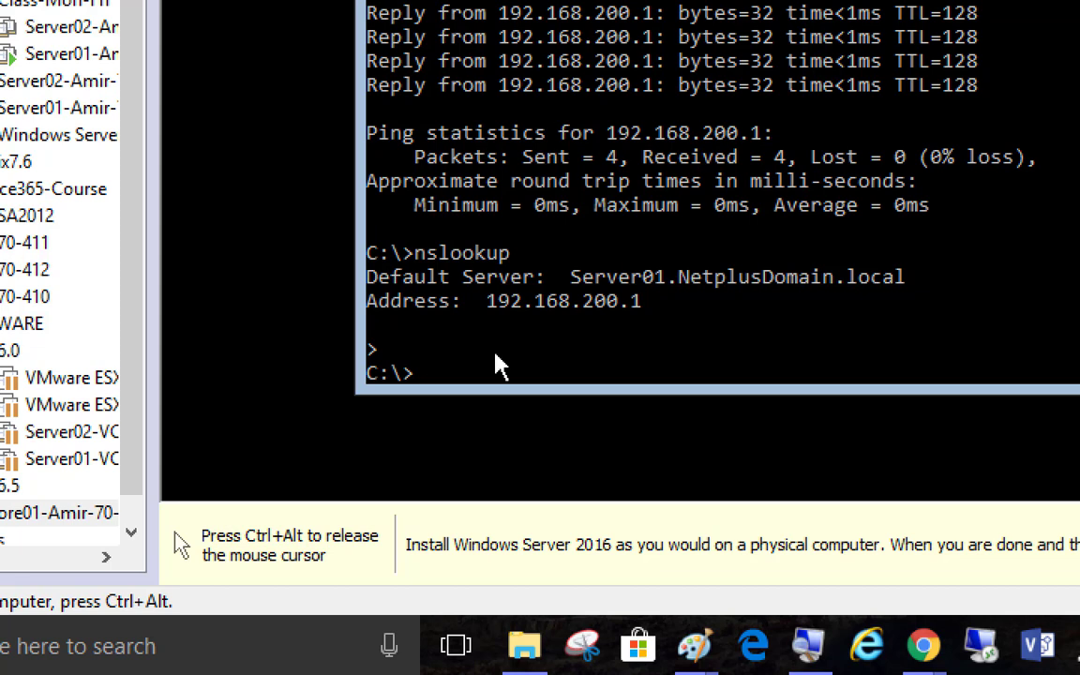
pyautogui.write('sconfig')
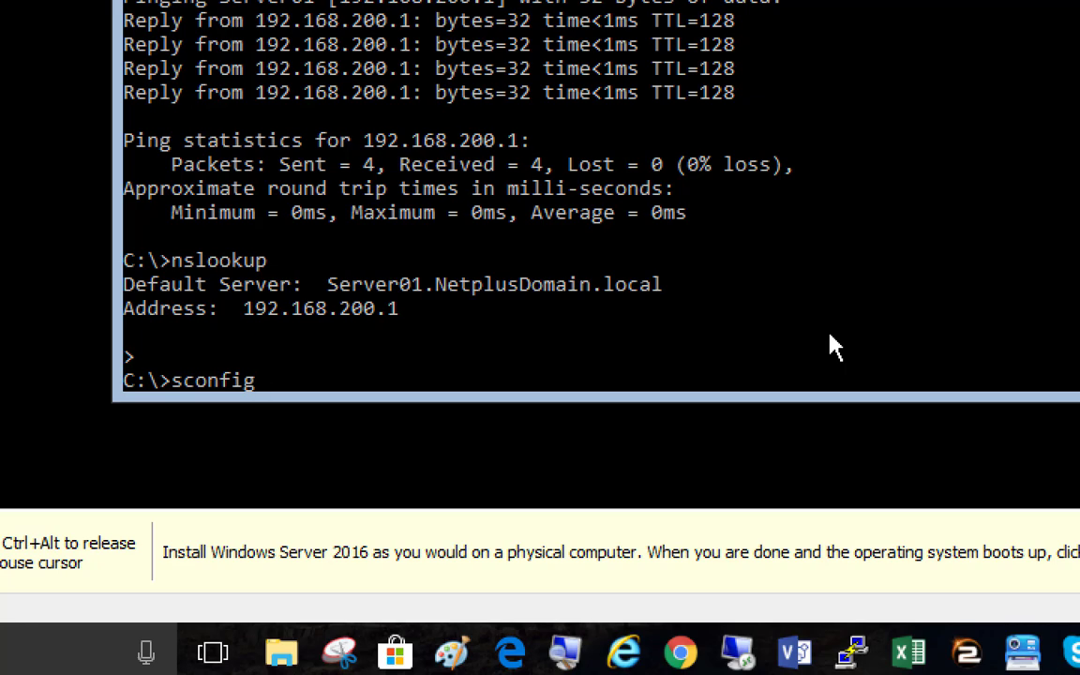
# Launch sconfig and view network adapter 1's settings via Network Settings (8, then 1)
pyautogui.press('Return')
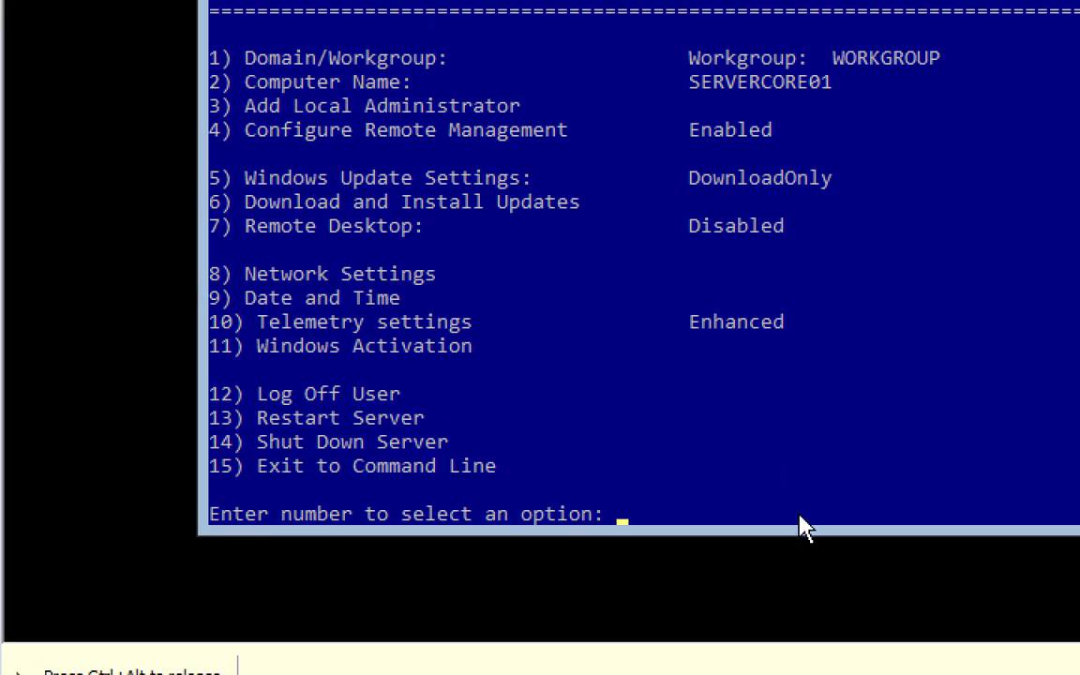
pyautogui.write('8')
pyautogui.press('Return')
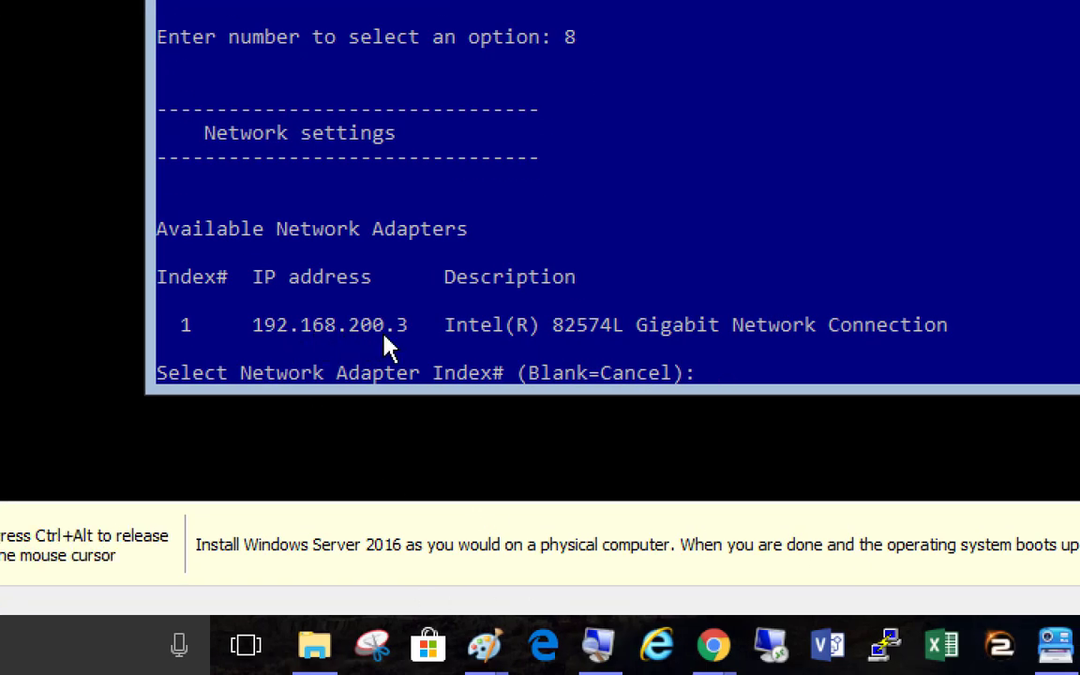
pyautogui.write('1')
pyautogui.press('Return')
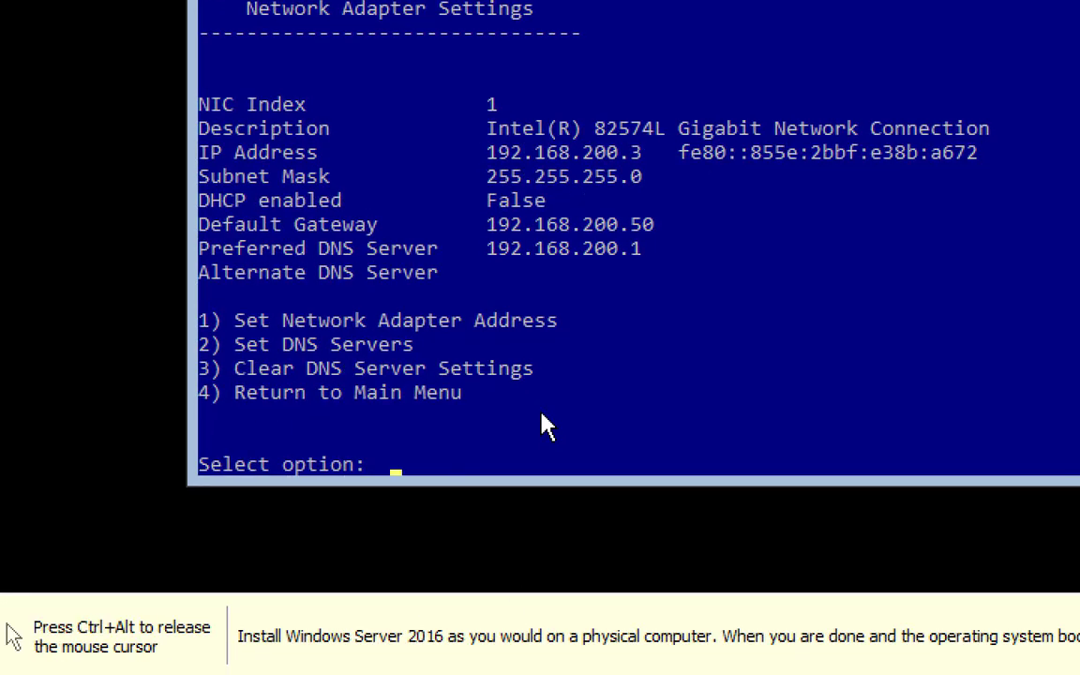
# Return to the main menu with 4 and choose option 7 for Remote Desktop
pyautogui.write('4')
pyautogui.press('Return')
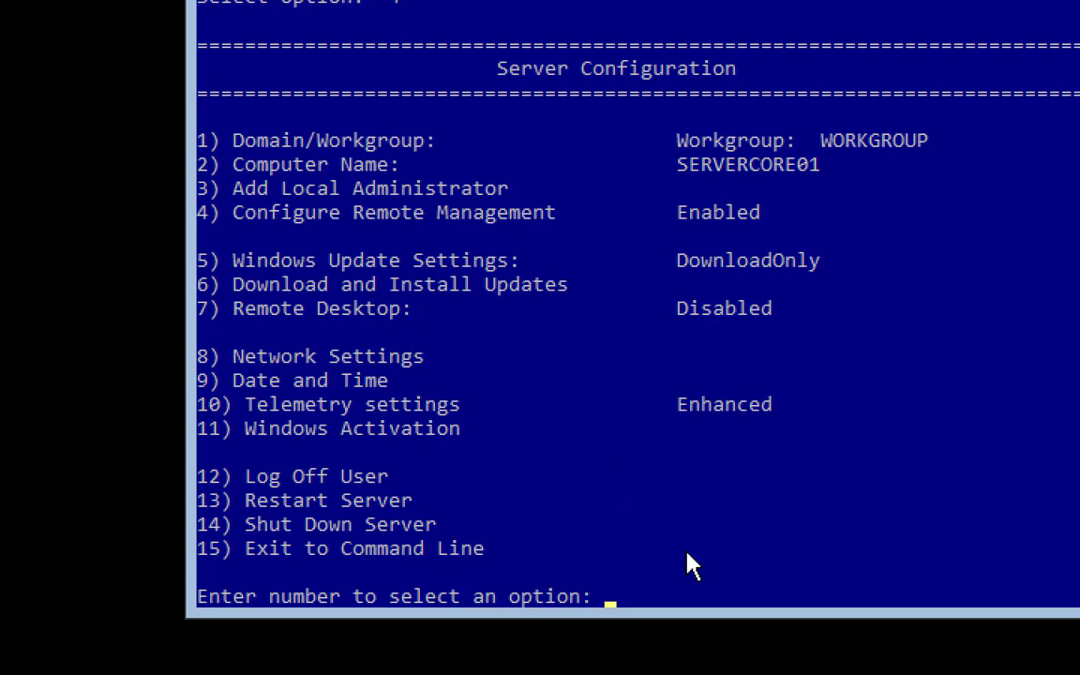
pyautogui.write('7')
pyautogui.press('Return')
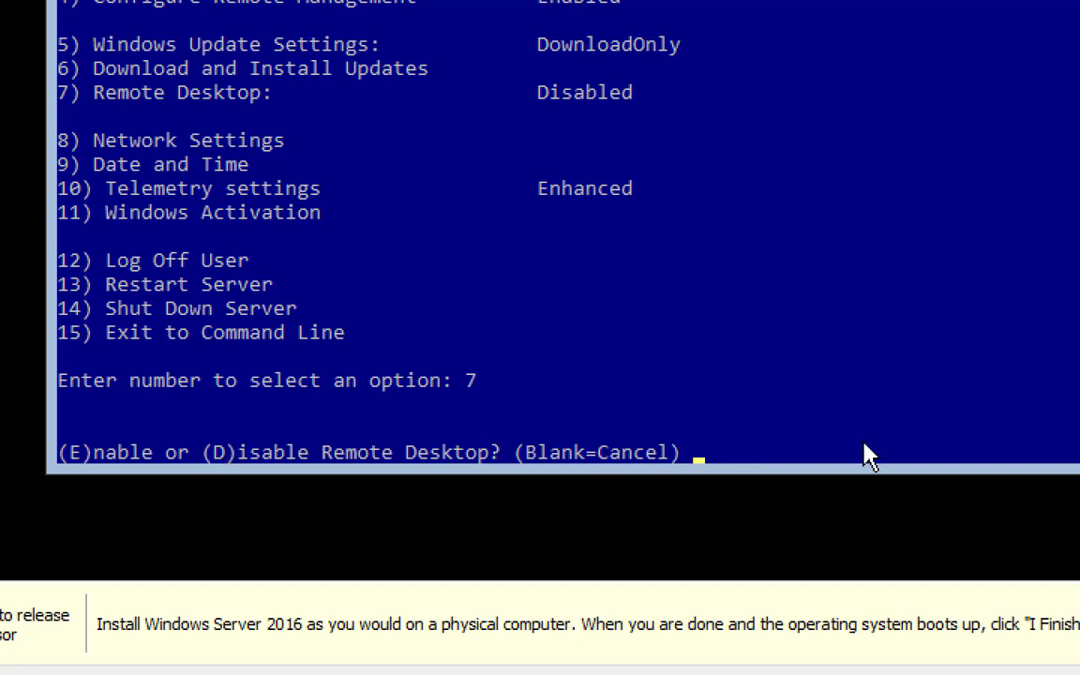
pyautogui.write('e')
pyautogui.press('Return')
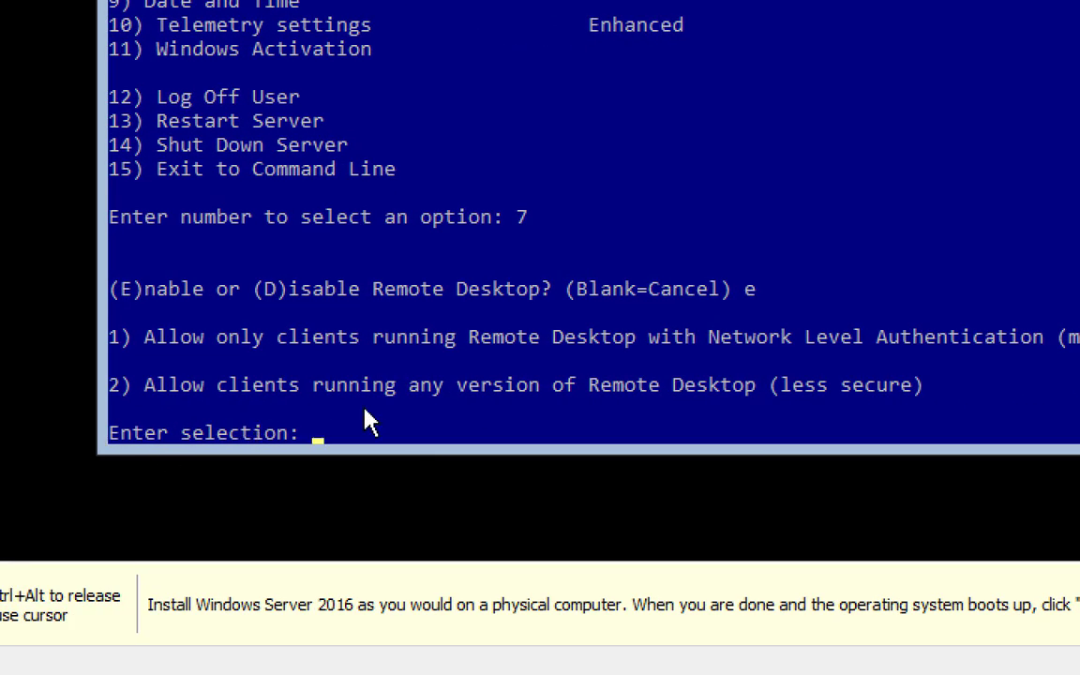
pyautogui.write('1')
pyautogui.press('Return')
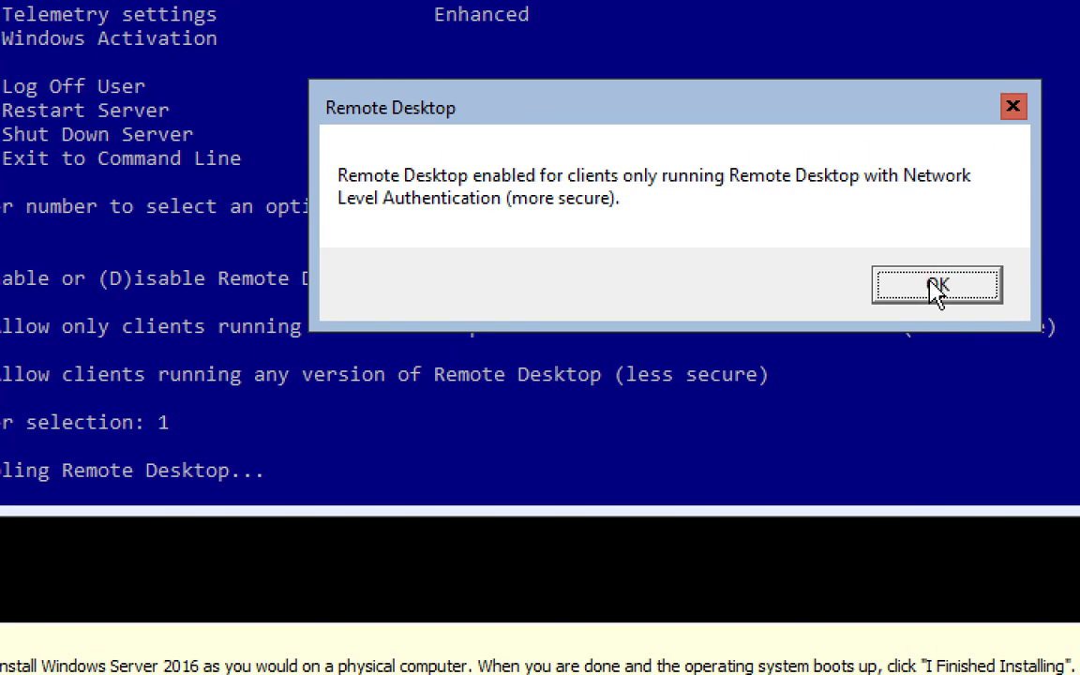
pyautogui.click(938, 291)
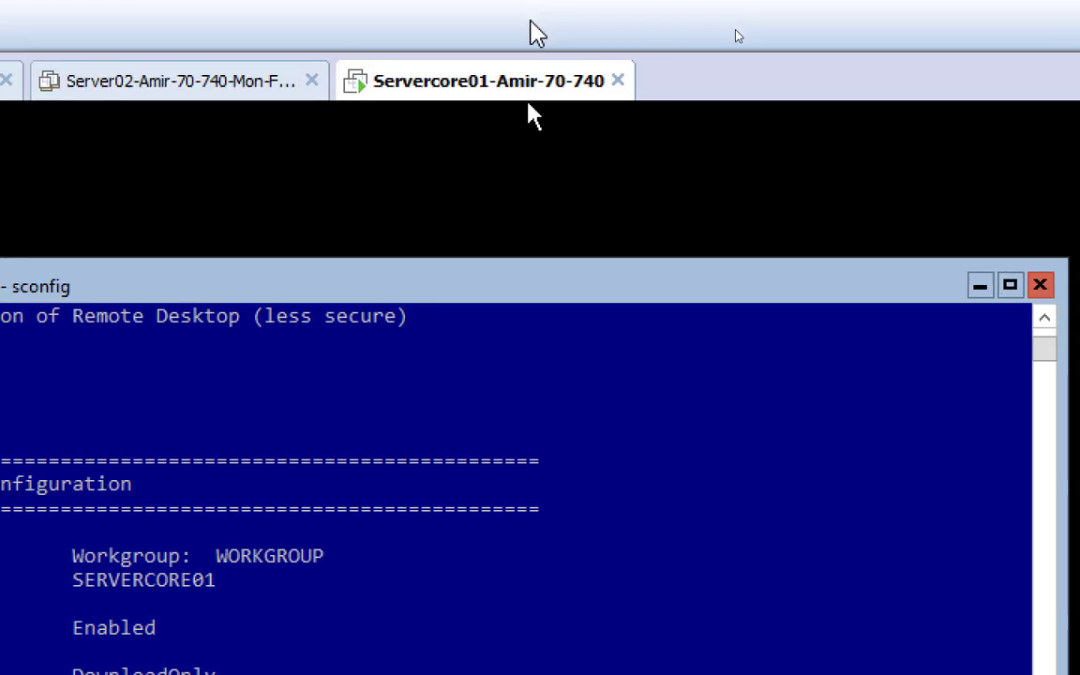
# Restart the Servercore01 guest from the VM tab's Power menu
pyautogui.rightClick(460, 94)
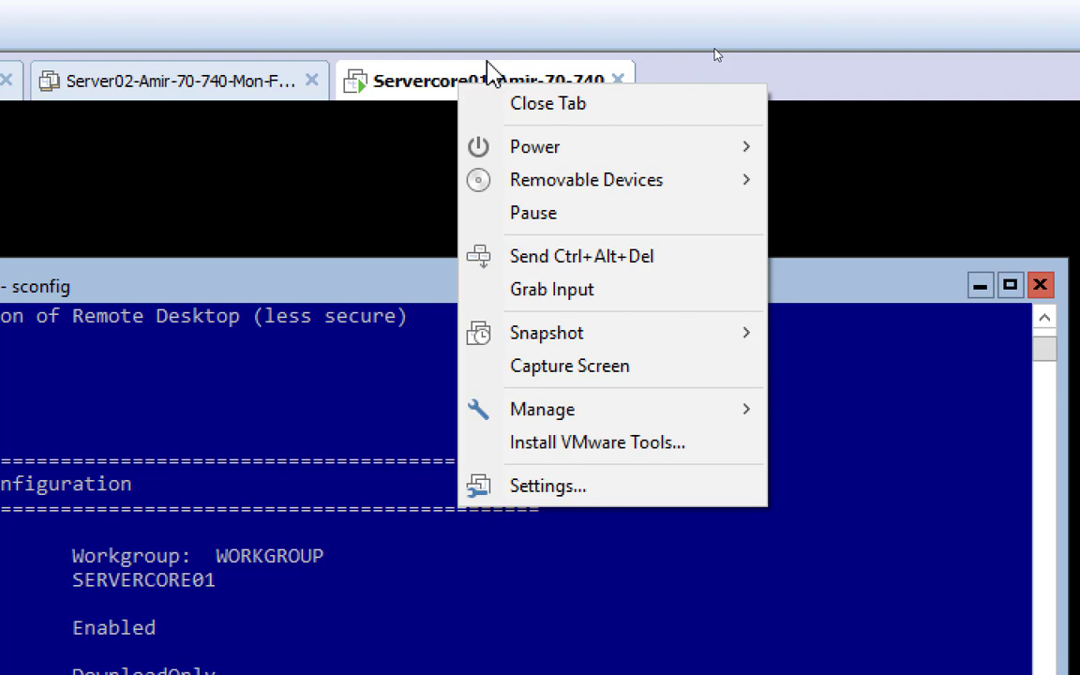
pyautogui.moveTo(550, 150)
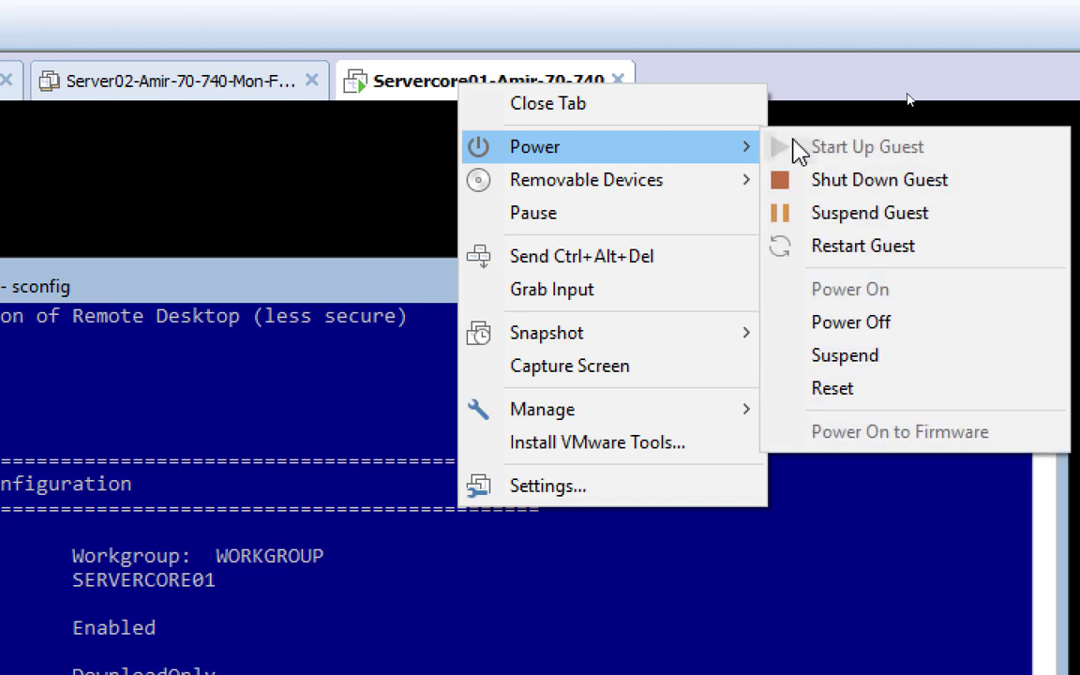
pyautogui.click(899, 247)
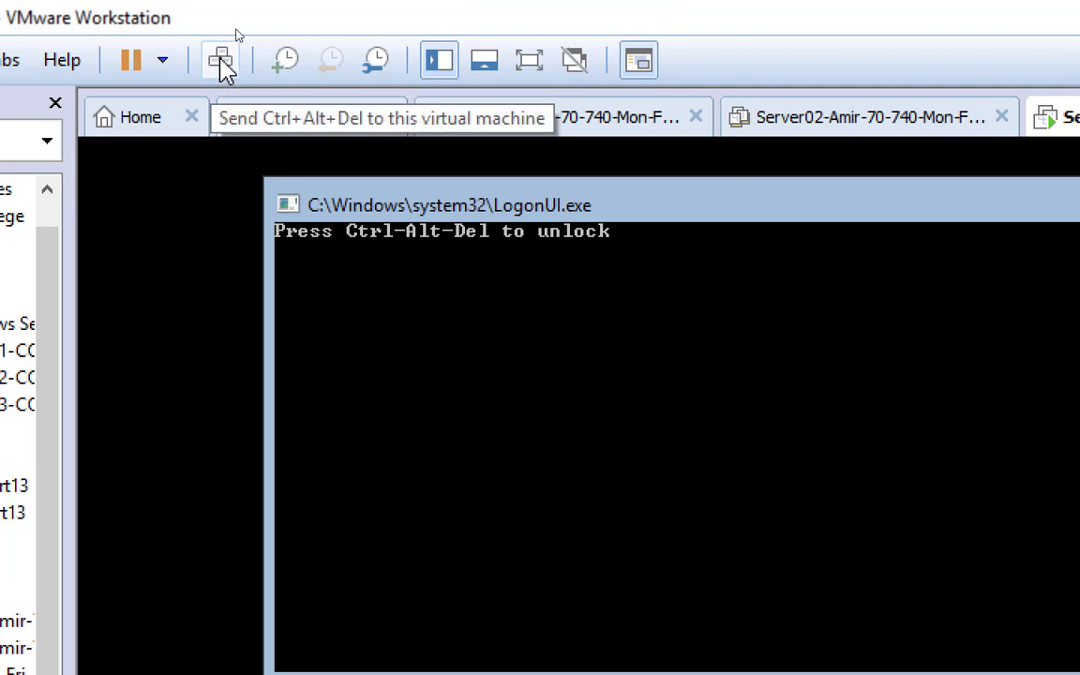
# Unlock Servercore01 and sign in with the Administrator password
pyautogui.click(223, 60)
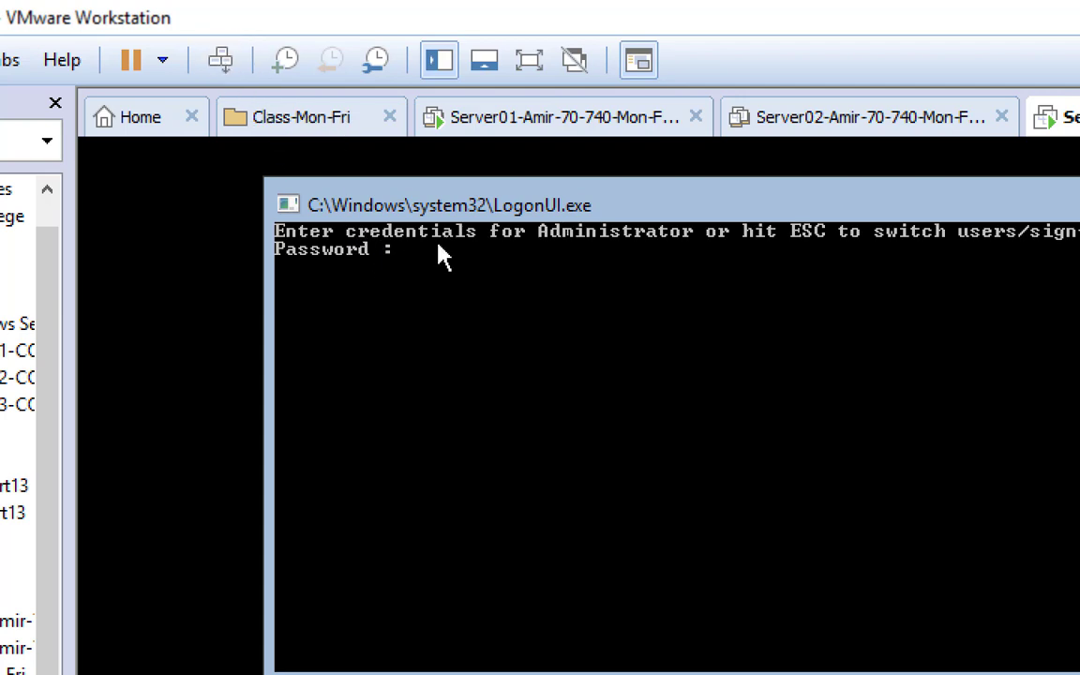
pyautogui.write('********')
pyautogui.press('Return')
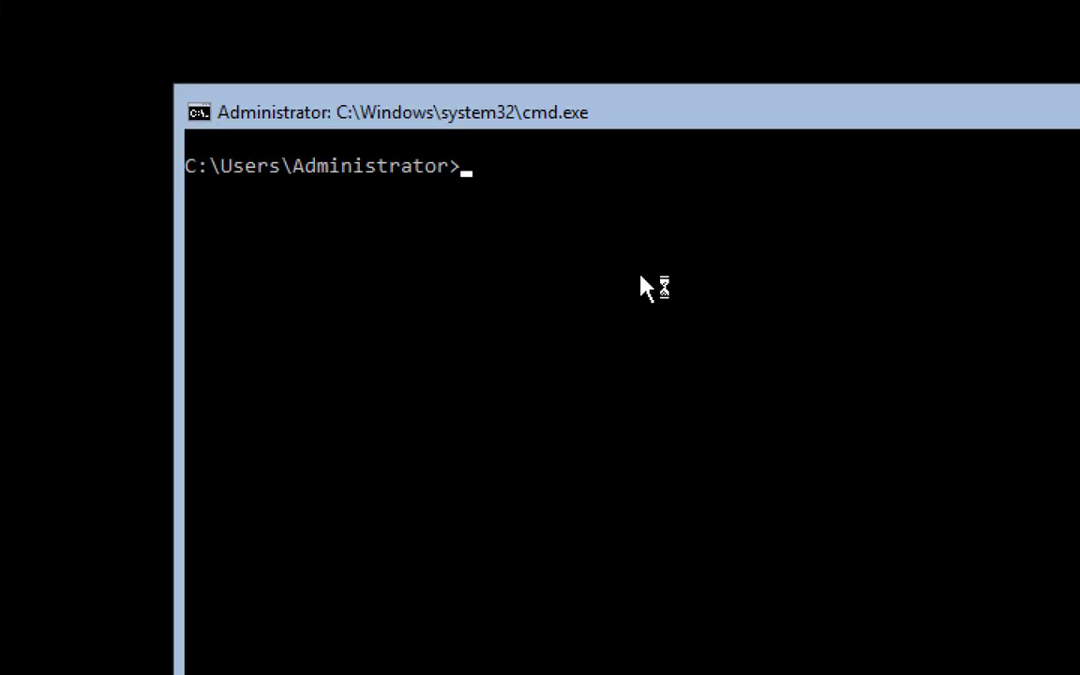
# From C:\, launch sconfig and choose option 1 to change domain/workgroup membership
pyautogui.write('cd\\')
pyautogui.press('Return')
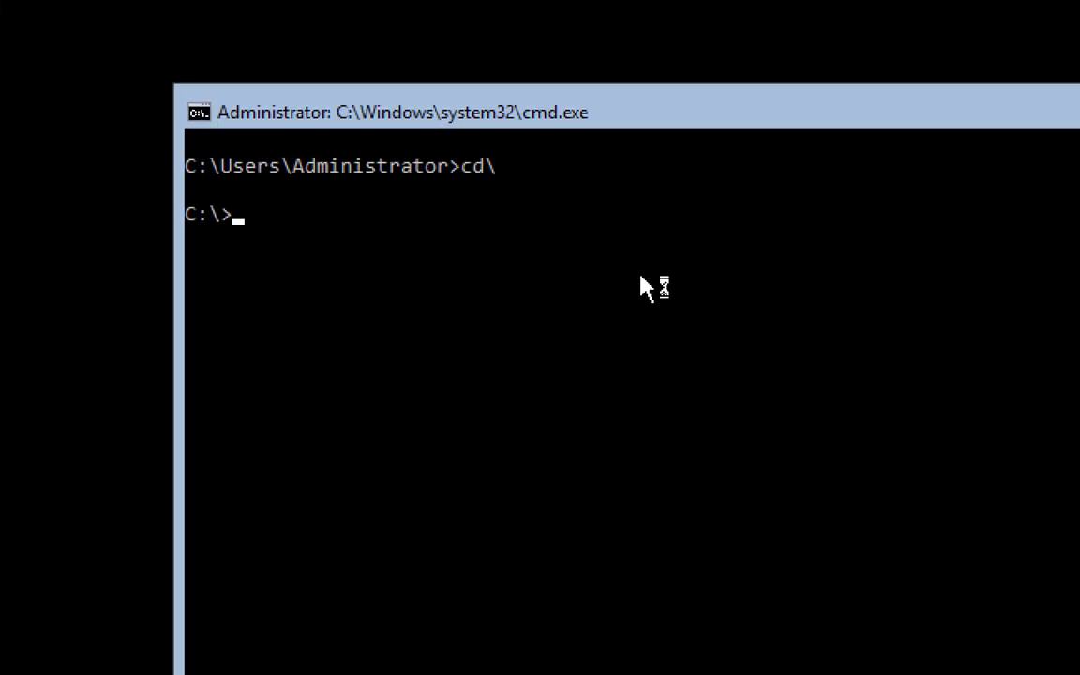
pyautogui.write('sconfig')
pyautogui.press('Return')
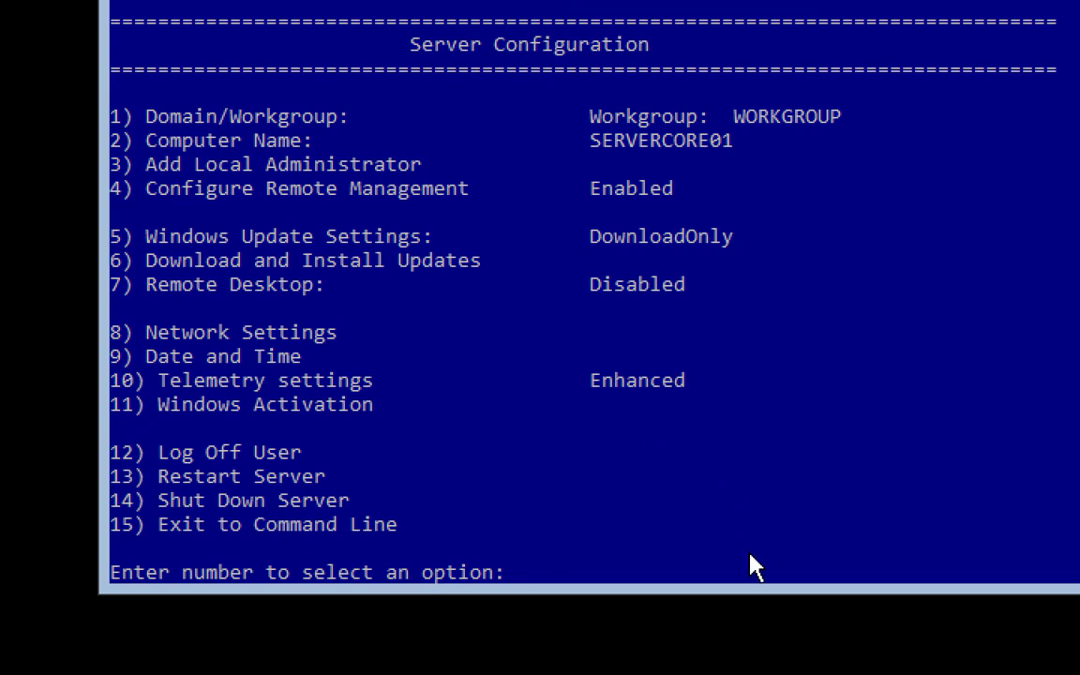
pyautogui.write('1')
pyautogui.press('Return')
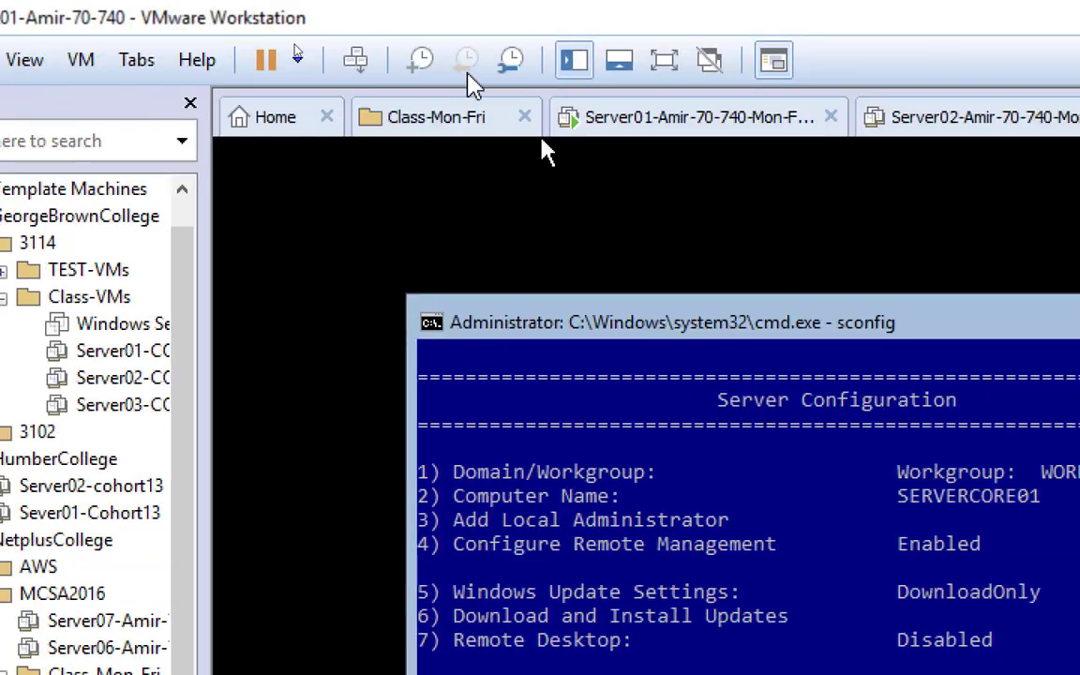
# On Server01, re-run the ping to 192.168.200.3 to test connectivity
pyautogui.click(760, 139)
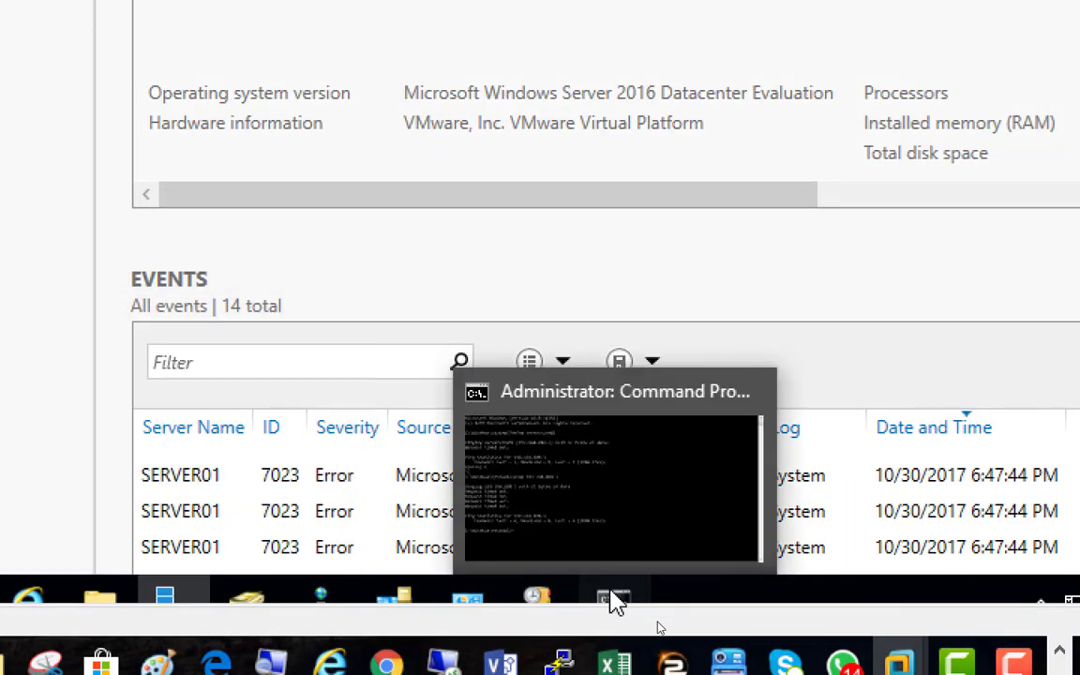
pyautogui.click(1074, 577)
pyautogui.press('Up')
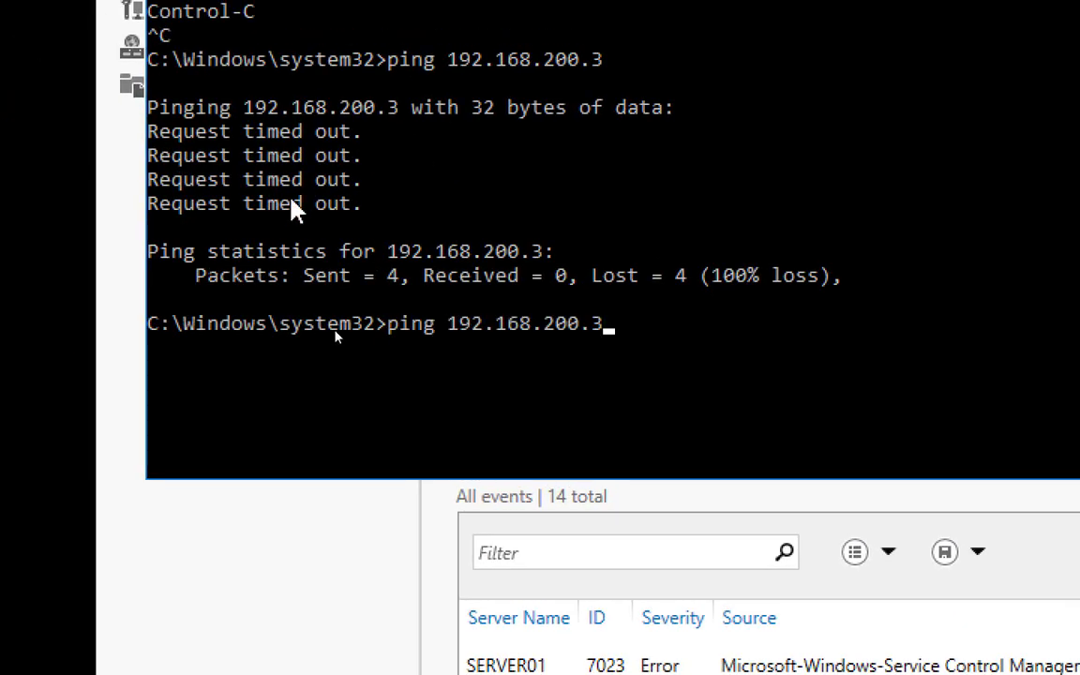
pyautogui.press('Return')
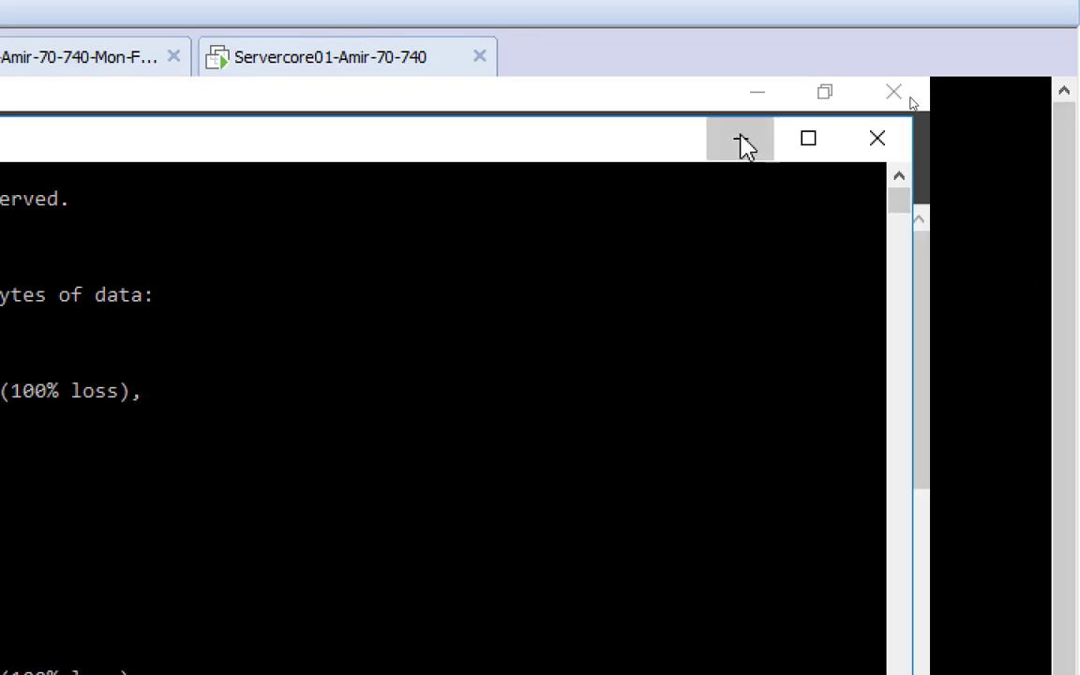
# Review DNS records in the NetplusDomain.local forward zone and the 200.168.192.in-addr.arpa reverse zone
pyautogui.click(741, 141)
pyautogui.click(715, 165)
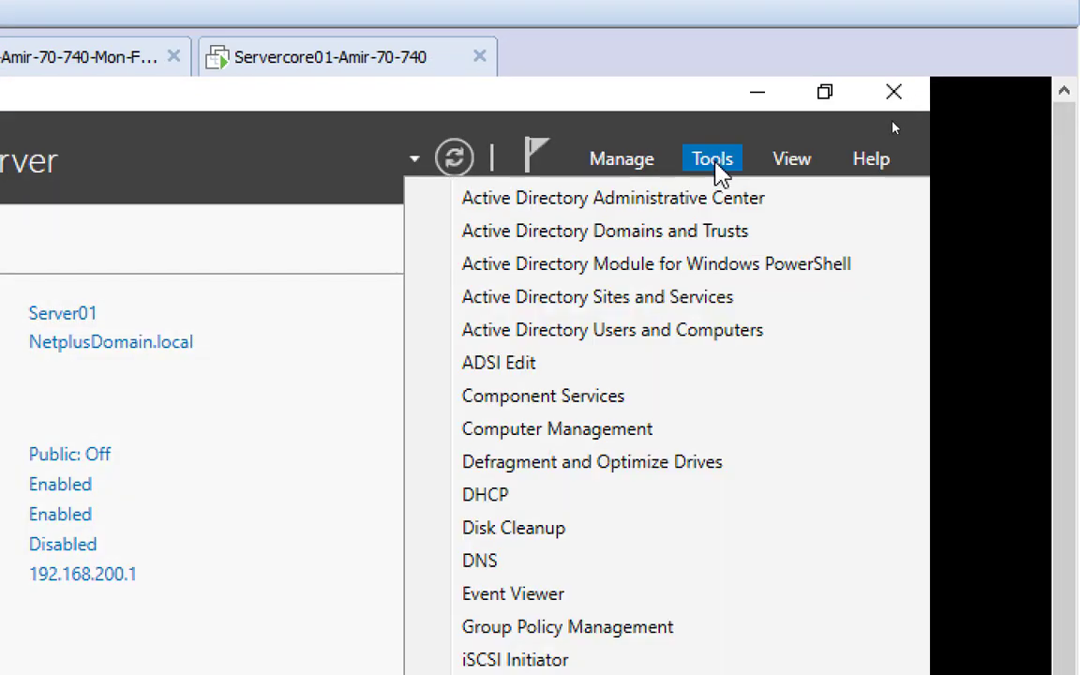
pyautogui.click(536, 563)
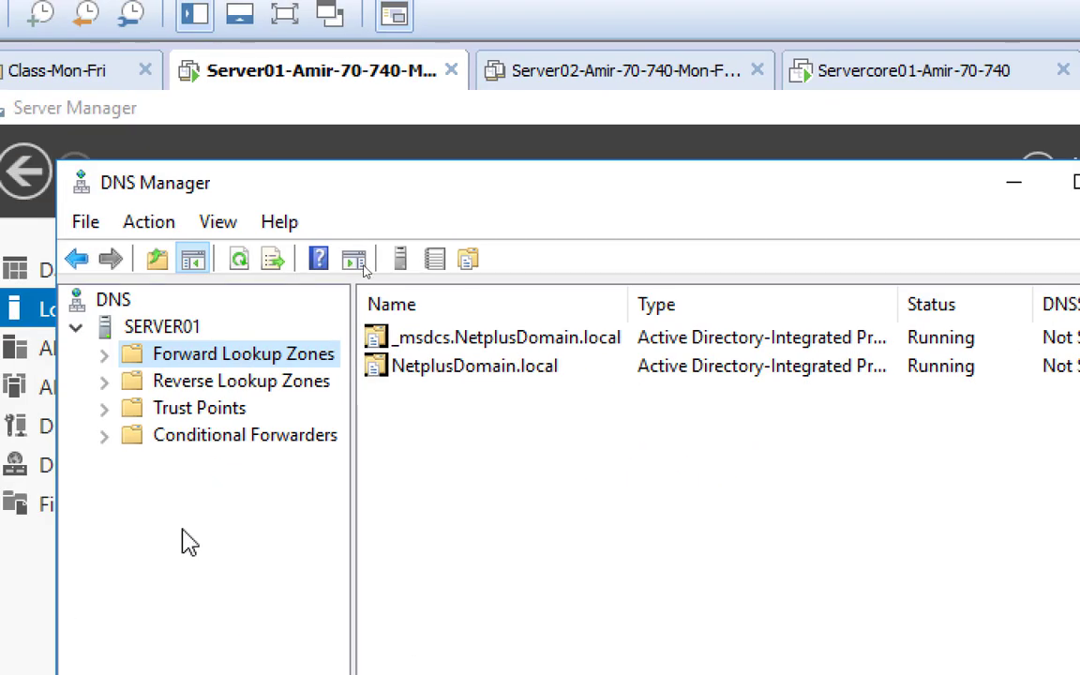
pyautogui.doubleClick(206, 357)
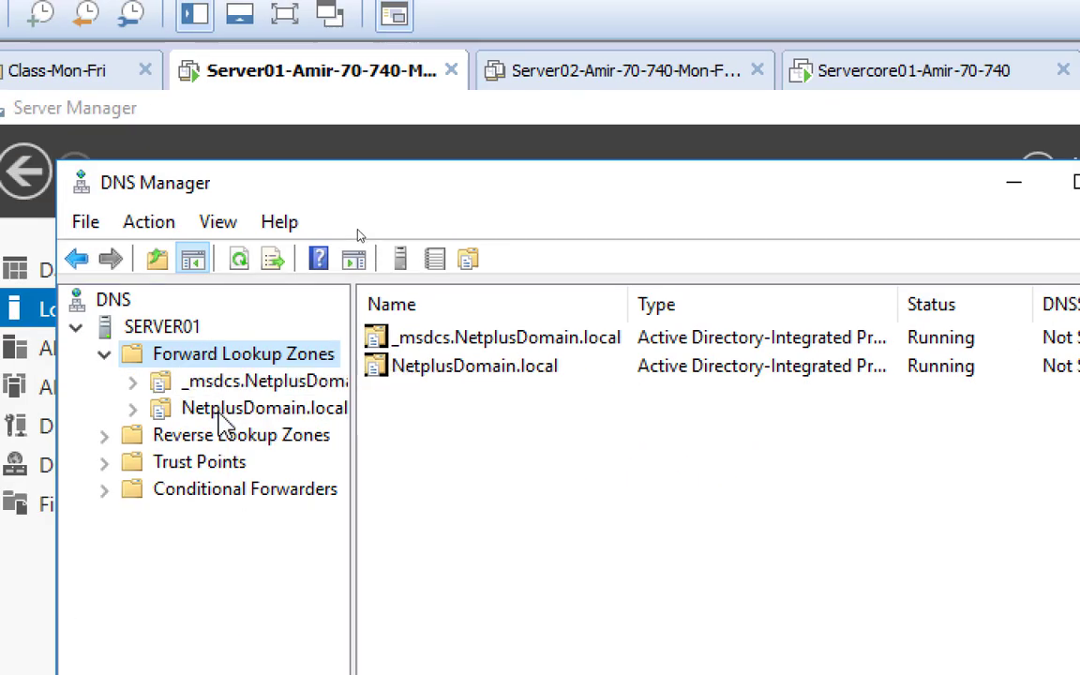
pyautogui.click(225, 410)
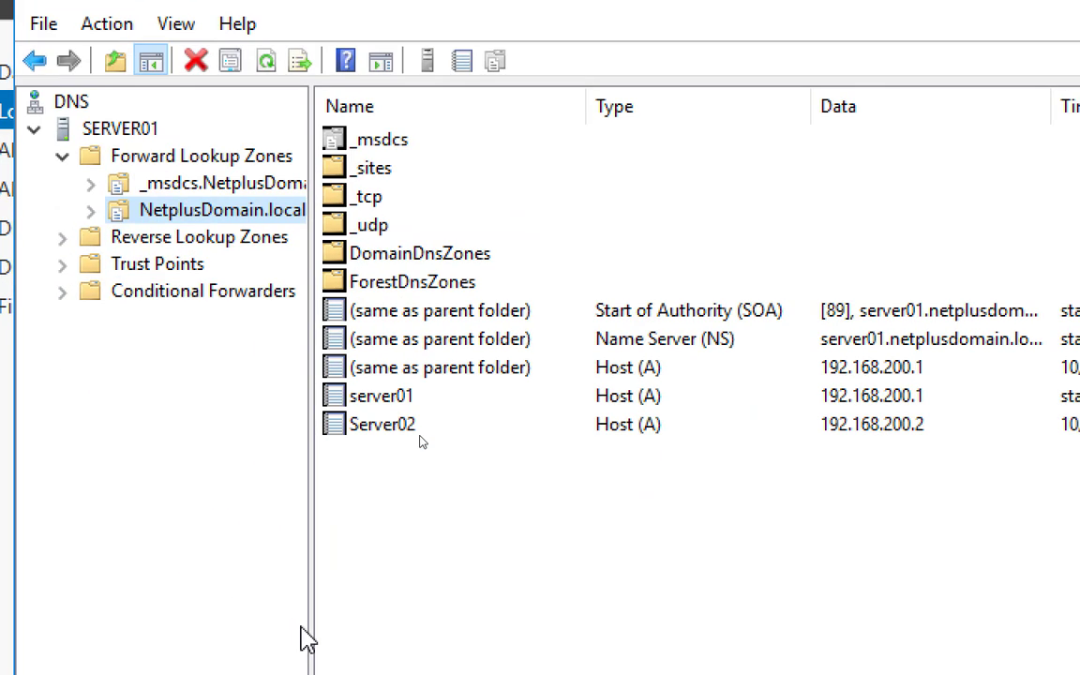
pyautogui.doubleClick(150, 242)
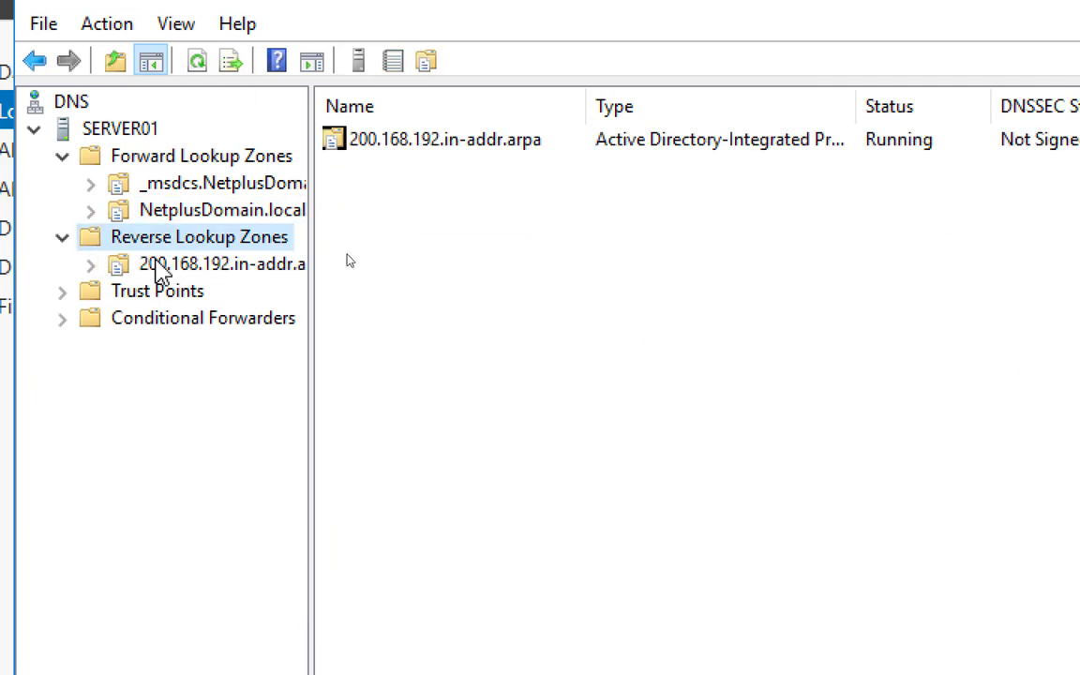
pyautogui.click(168, 264)
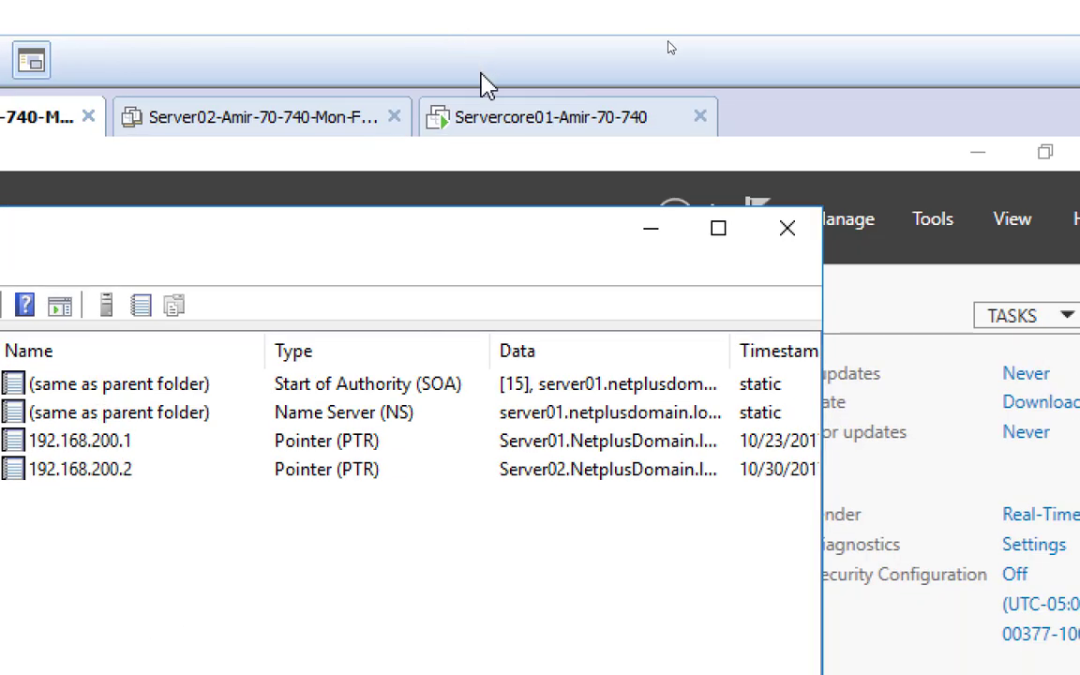
pyautogui.click(499, 119)
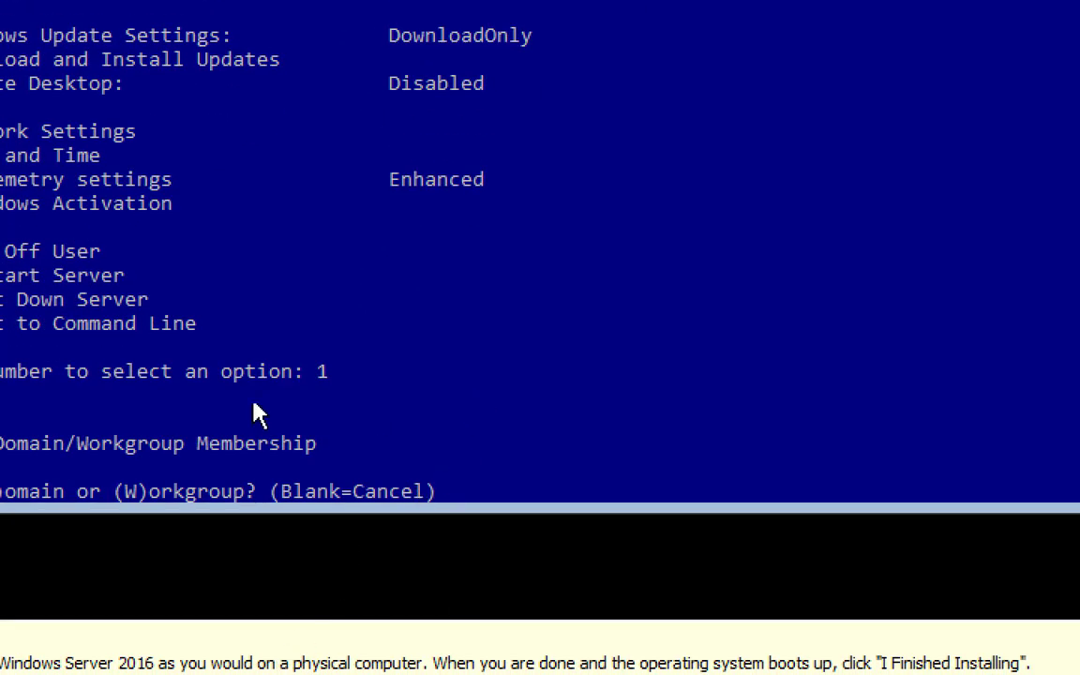
# Choose domain, join NetplusDomain.local, and enter Netplusdomain\NetAdmin as the authorized user
pyautogui.write('d')
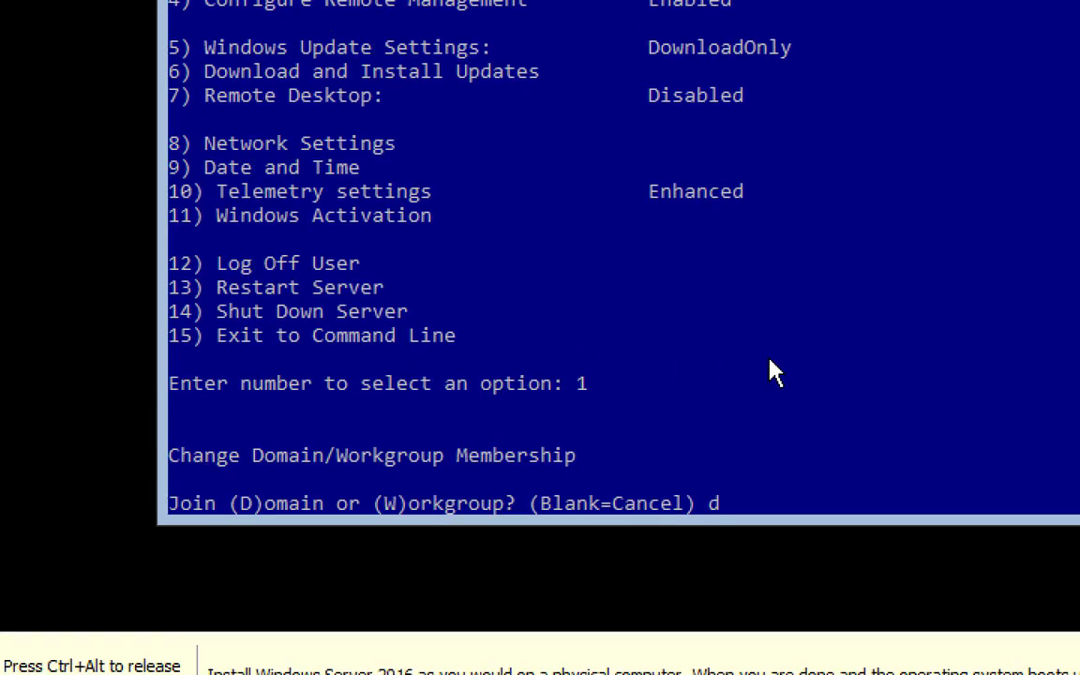
pyautogui.press('Return')
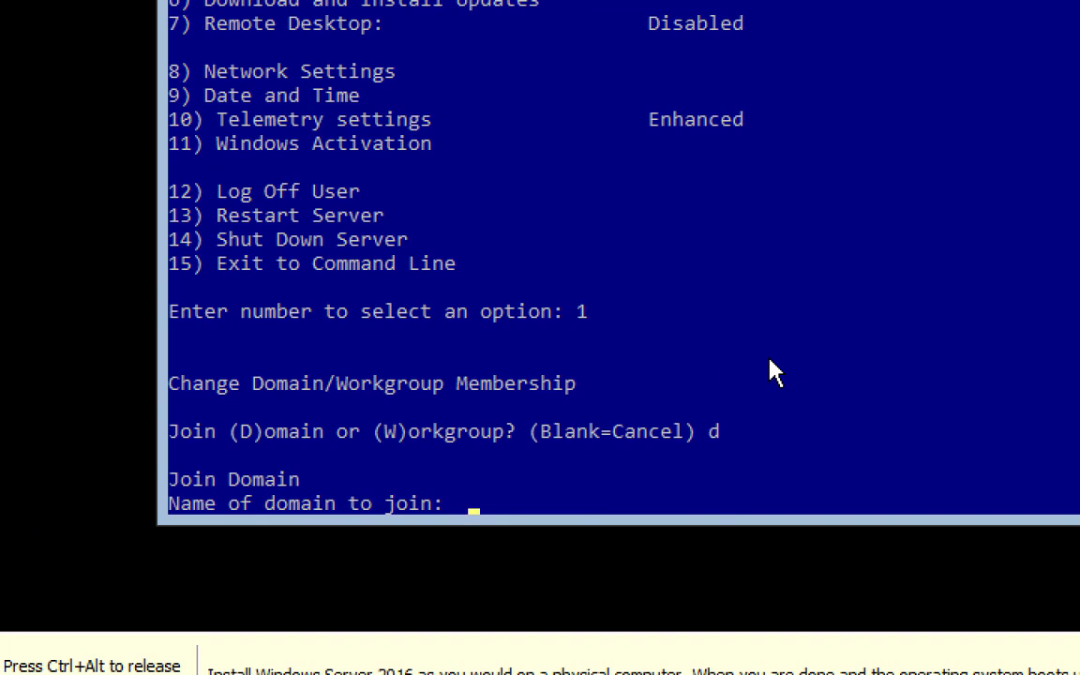
pyautogui.write('NetplusDomain.l')
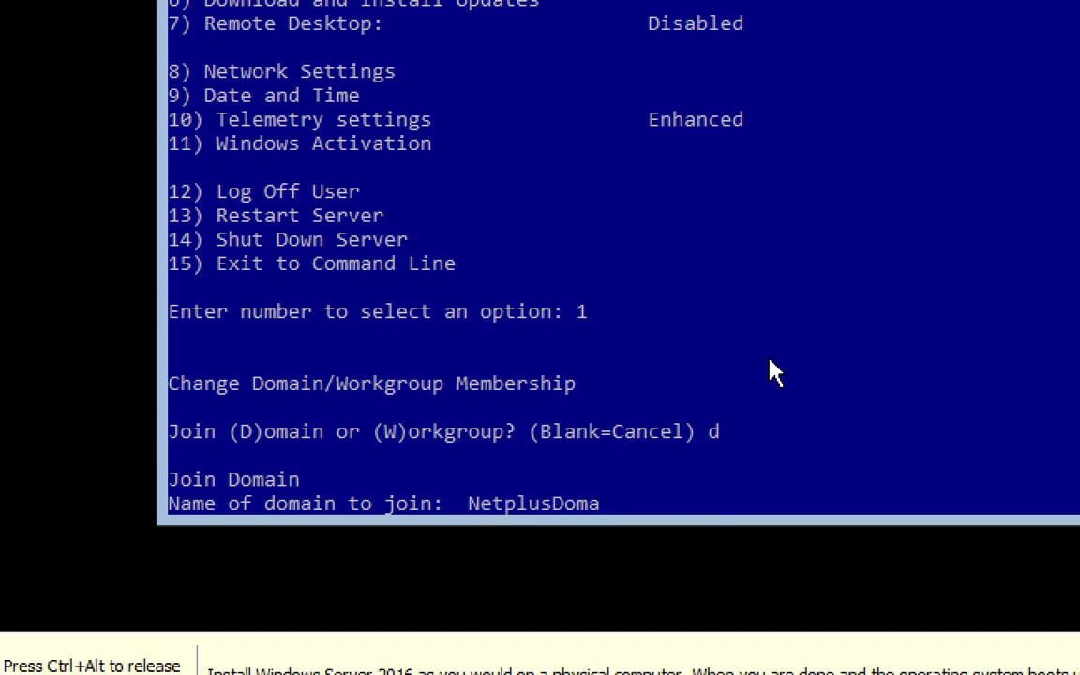
pyautogui.write('ocal')
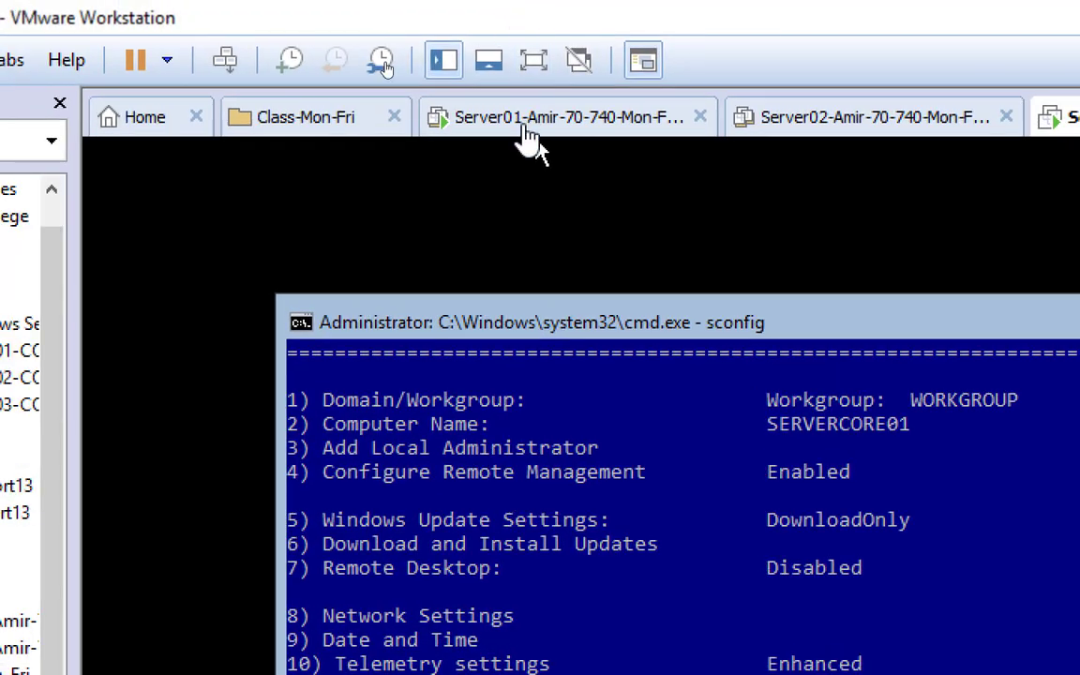
pyautogui.click(526, 139)
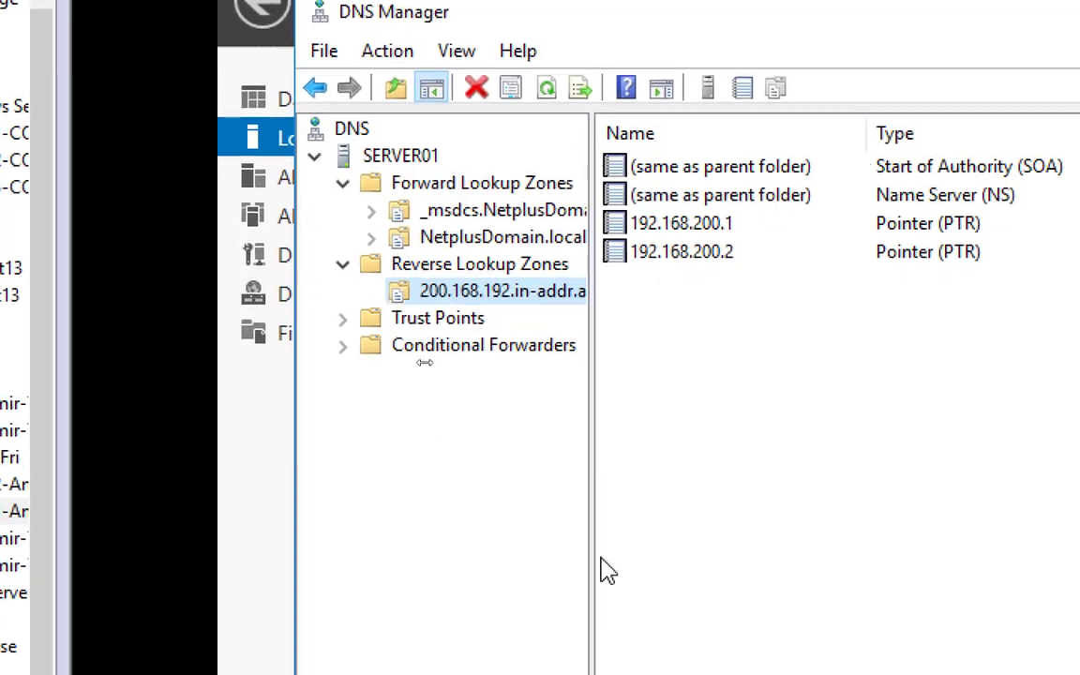
pyautogui.click(274, 142)
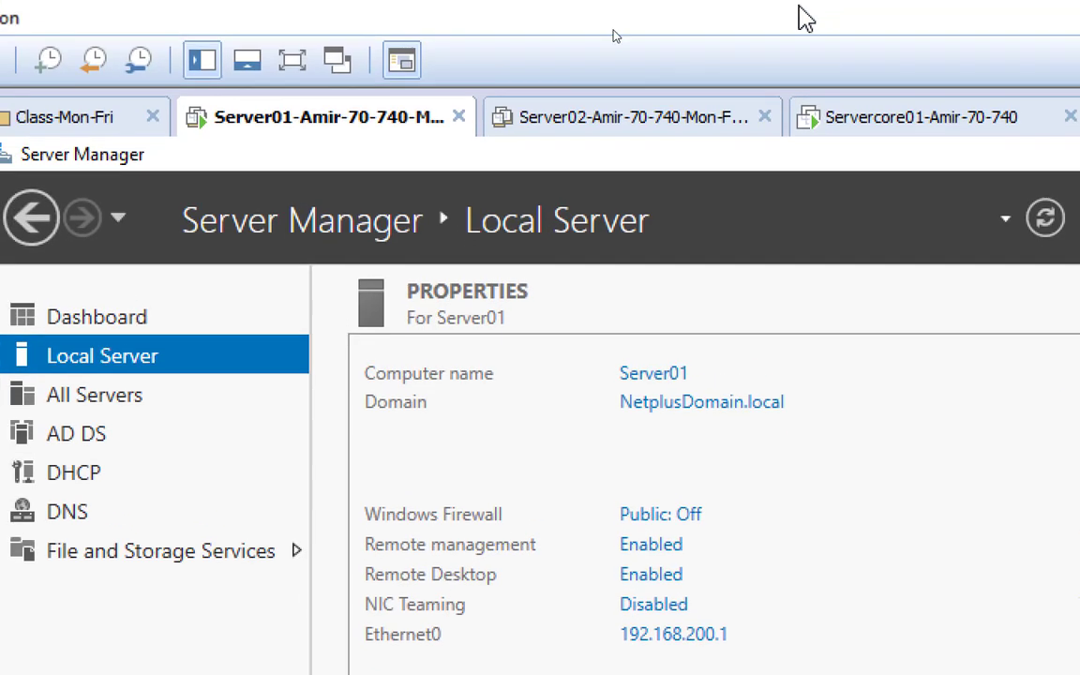
pyautogui.click(837, 120)
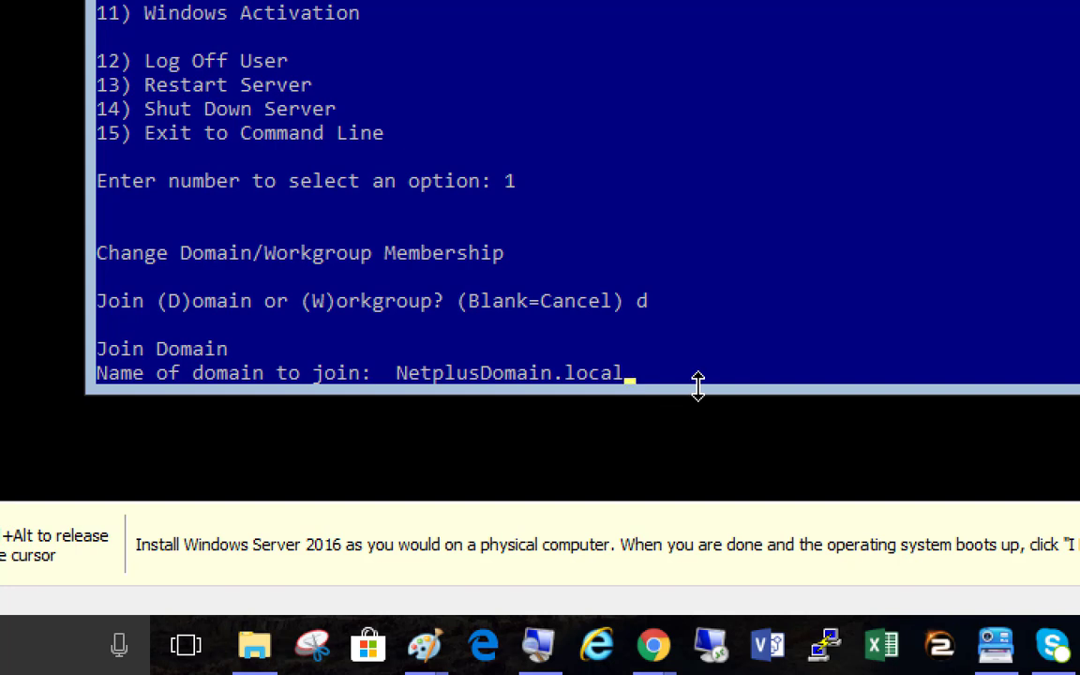
pyautogui.press('Return')
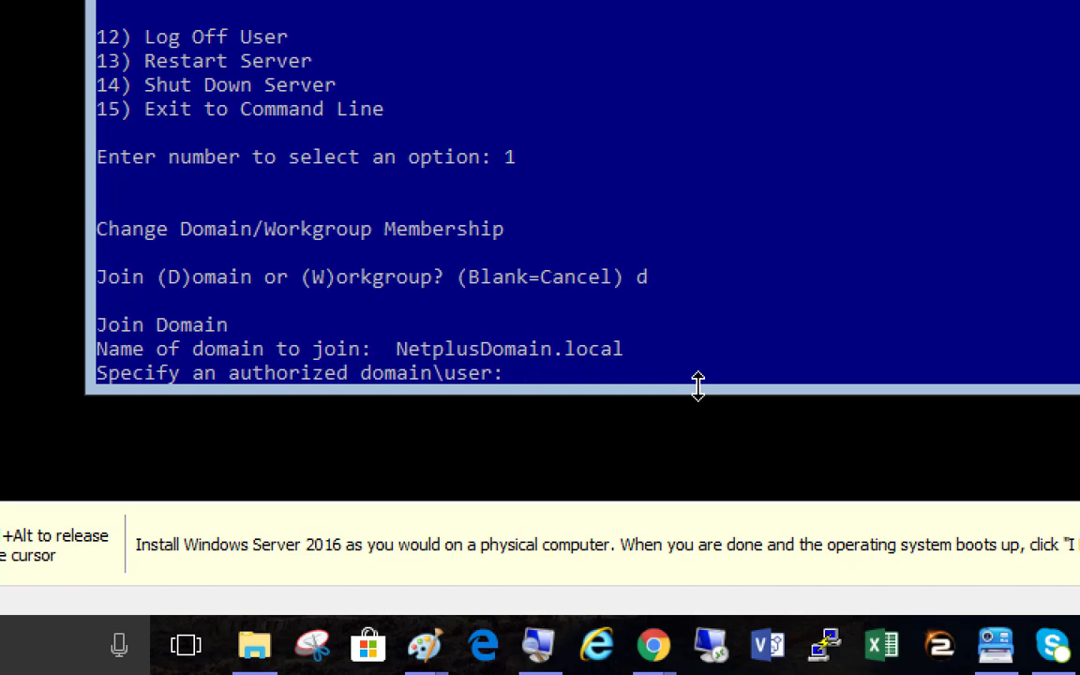
pyautogui.write('Netplusdomain')
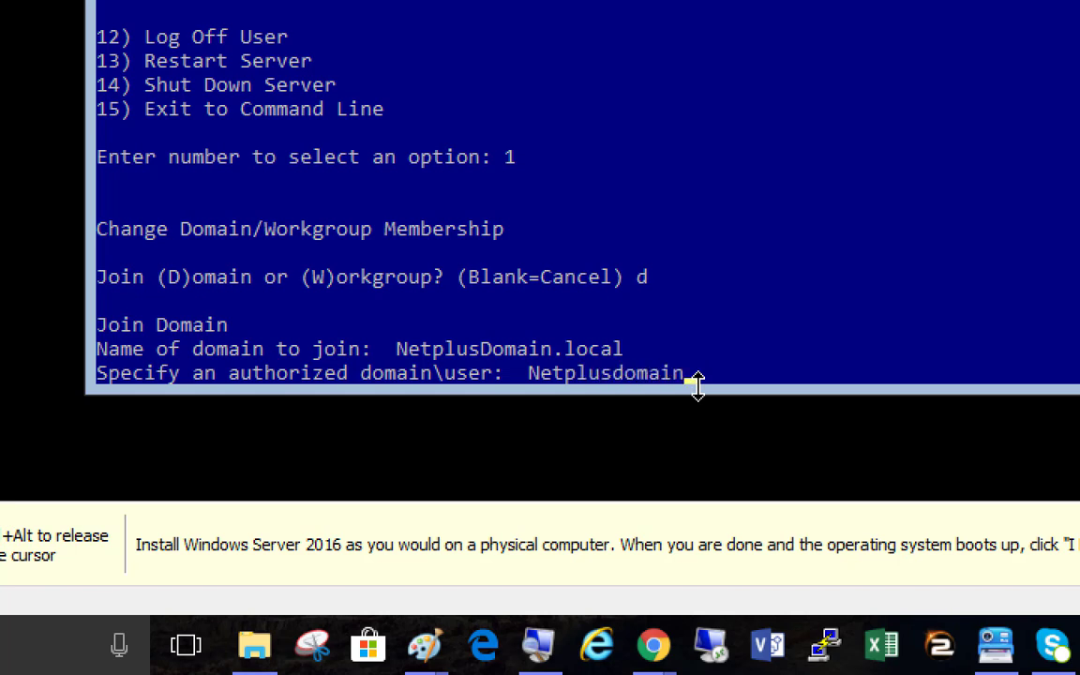
pyautogui.write('\\')
pyautogui.write('NetAdmin')
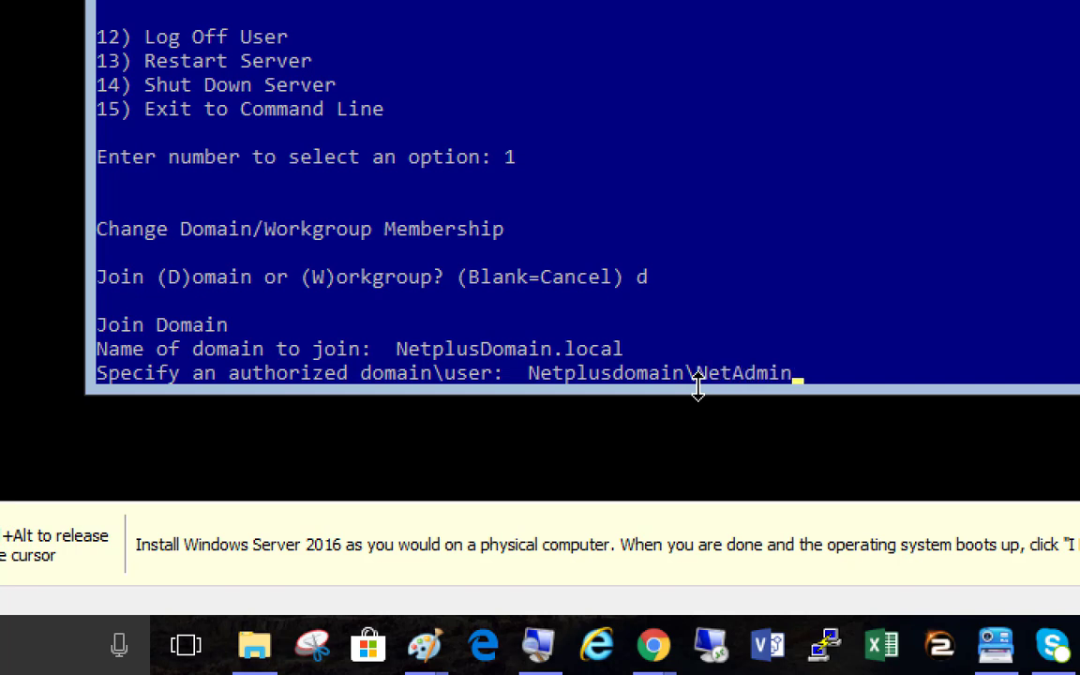
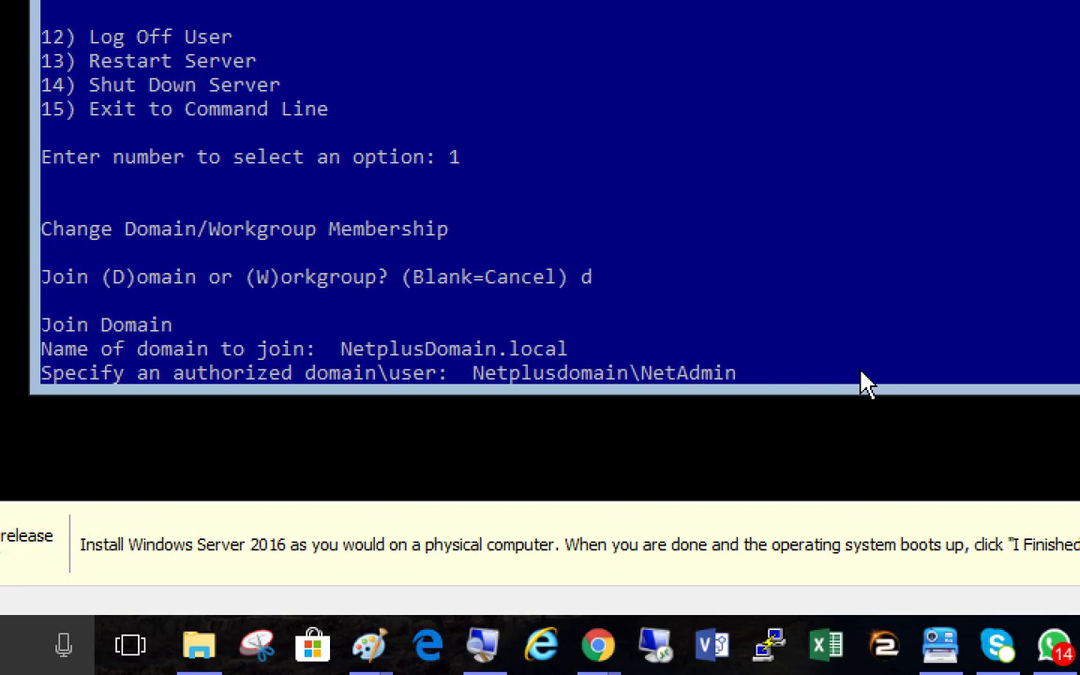
# Submit the NetAdmin user and password to join, then dismiss the domain-not-contacted error
pyautogui.press('Return')
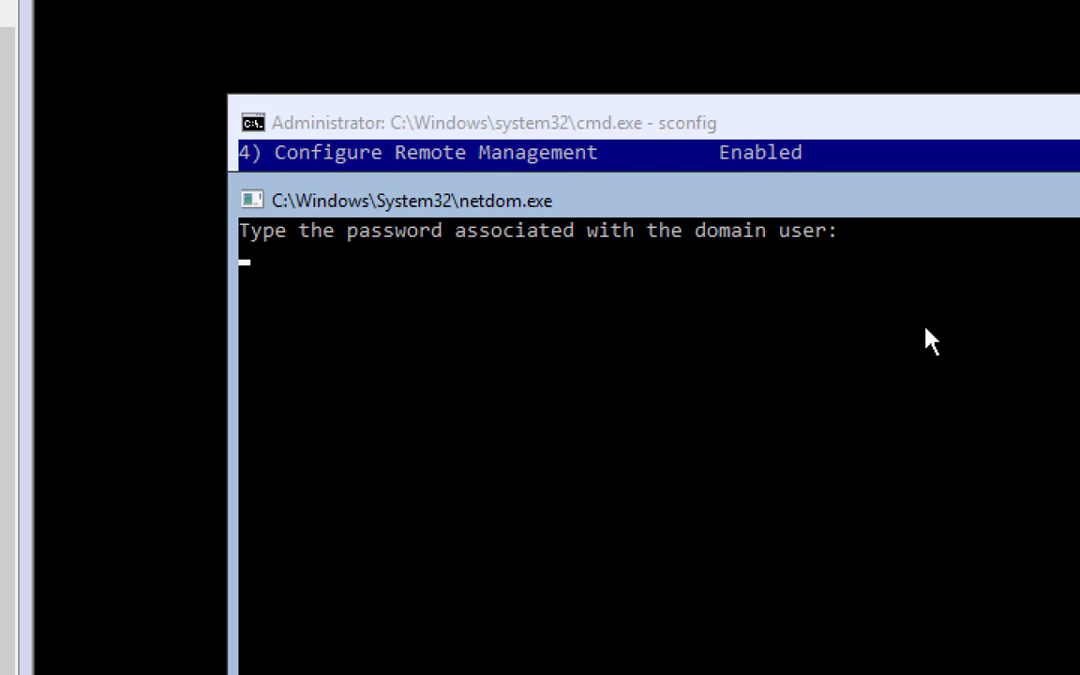
pyautogui.press('Return')
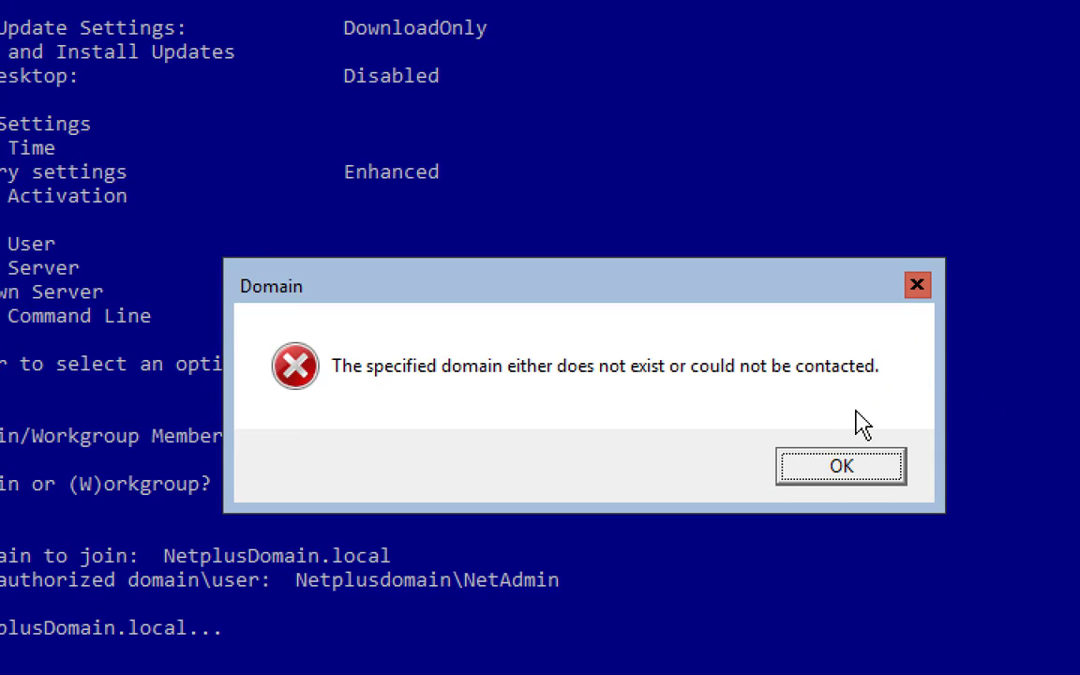
pyautogui.click(847, 471)
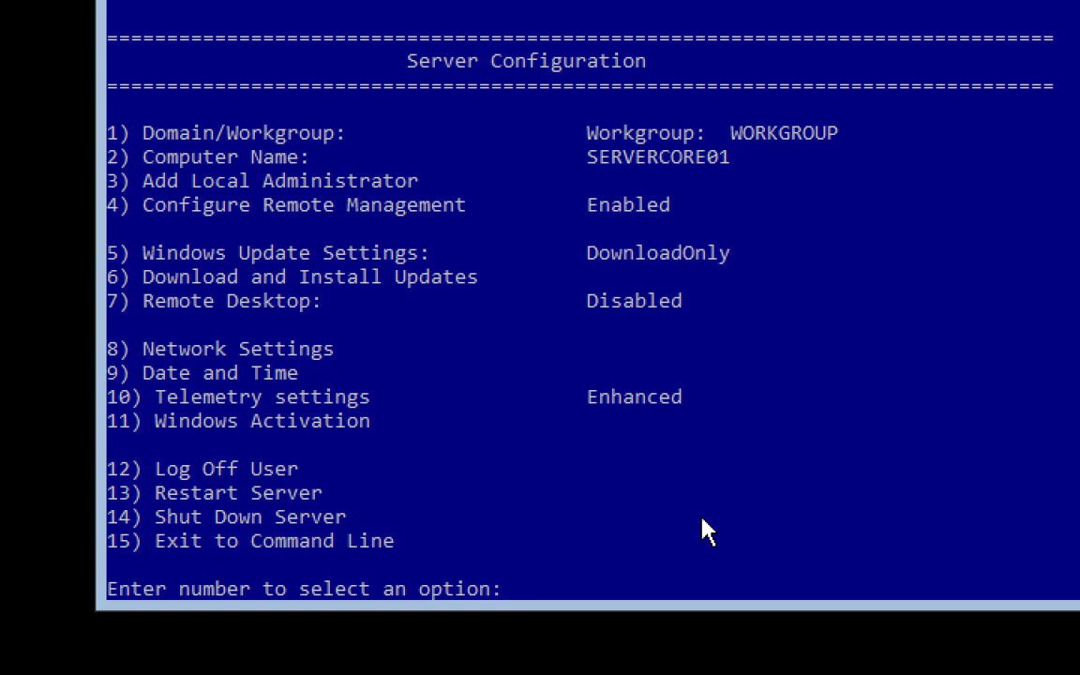
pyautogui.write('Netplusdomain\\NetAdmin')
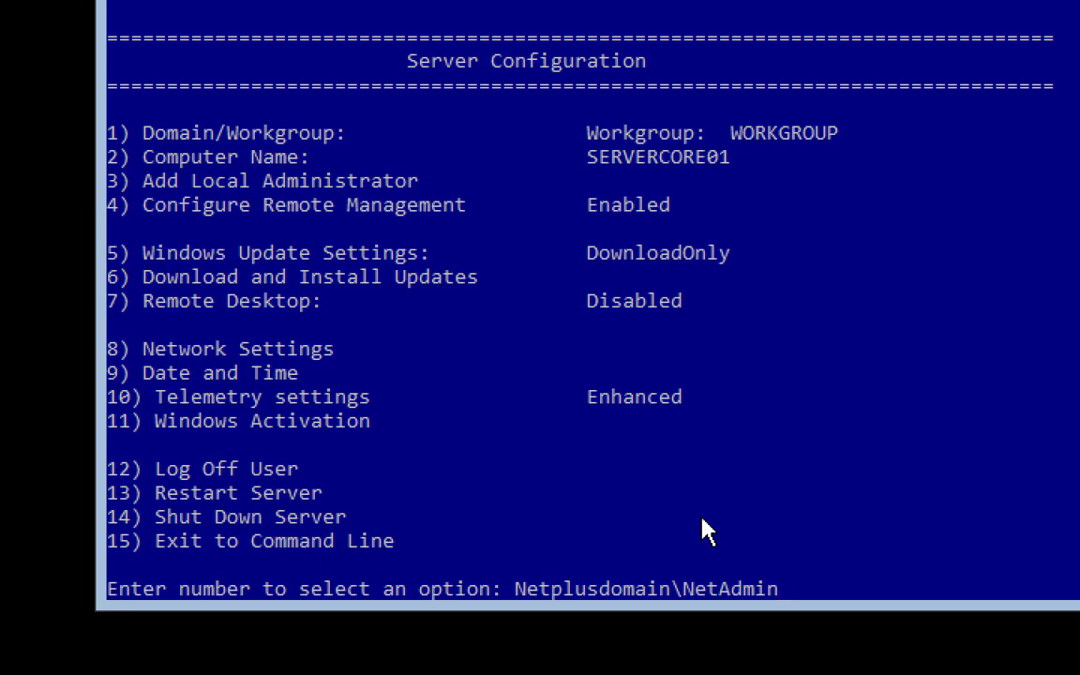
pyautogui.press('BackSpace')
pyautogui.press('BackSpace')
pyautogui.press('BackSpace')
pyautogui.press('BackSpace')
pyautogui.press('BackSpace')
pyautogui.press('BackSpace')
pyautogui.press('BackSpace')
pyautogui.press('BackSpace')
pyautogui.press('BackSpace')
pyautogui.press('BackSpace')
pyautogui.press('BackSpace')
pyautogui.press('BackSpace')
pyautogui.press('BackSpace')
pyautogui.press('BackSpace')
pyautogui.press('BackSpace')
pyautogui.press('BackSpace')
pyautogui.press('BackSpace')
pyautogui.press('BackSpace')
pyautogui.press('BackSpace')
pyautogui.press('BackSpace')
pyautogui.press('BackSpace')
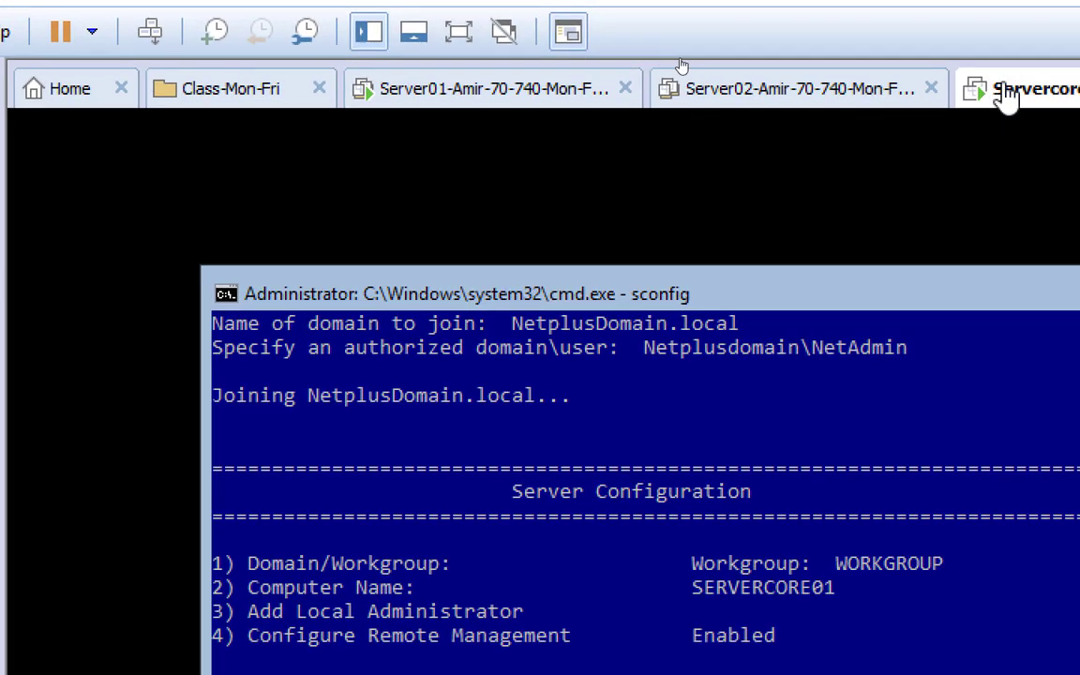
pyautogui.rightClick(940, 91)
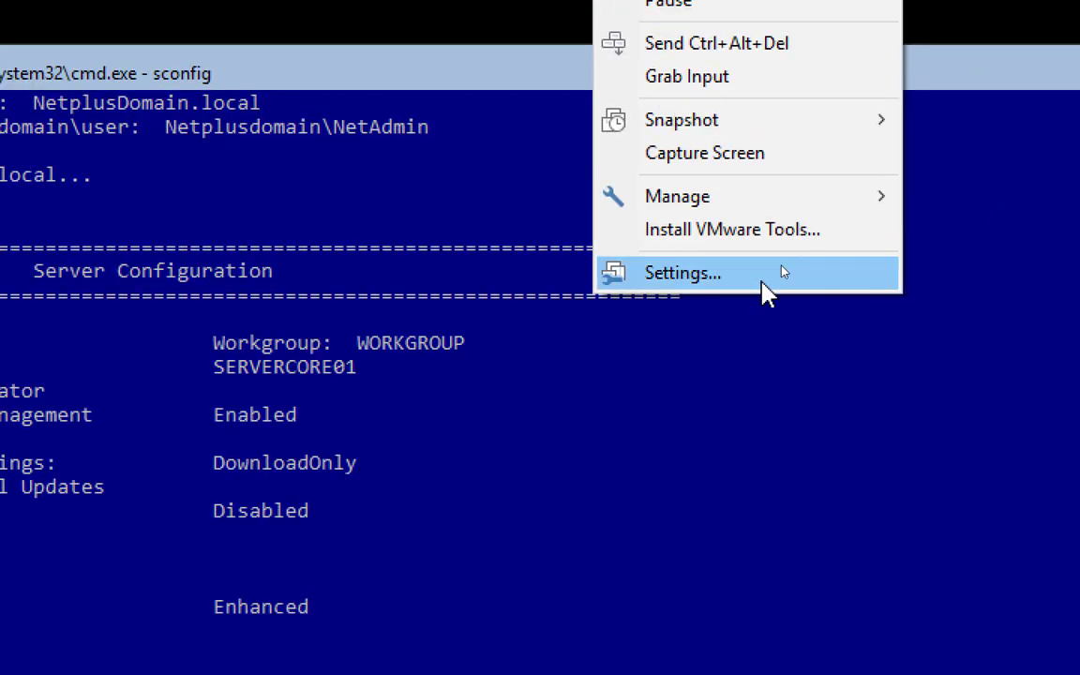
pyautogui.click(762, 284)
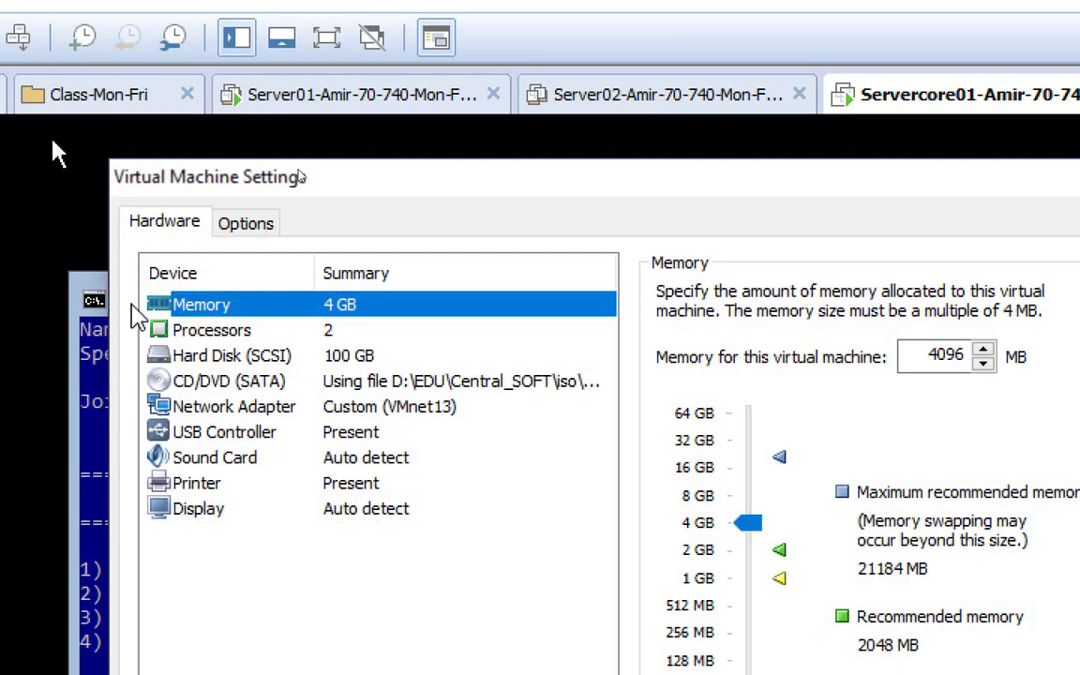
pyautogui.click(394, 409)
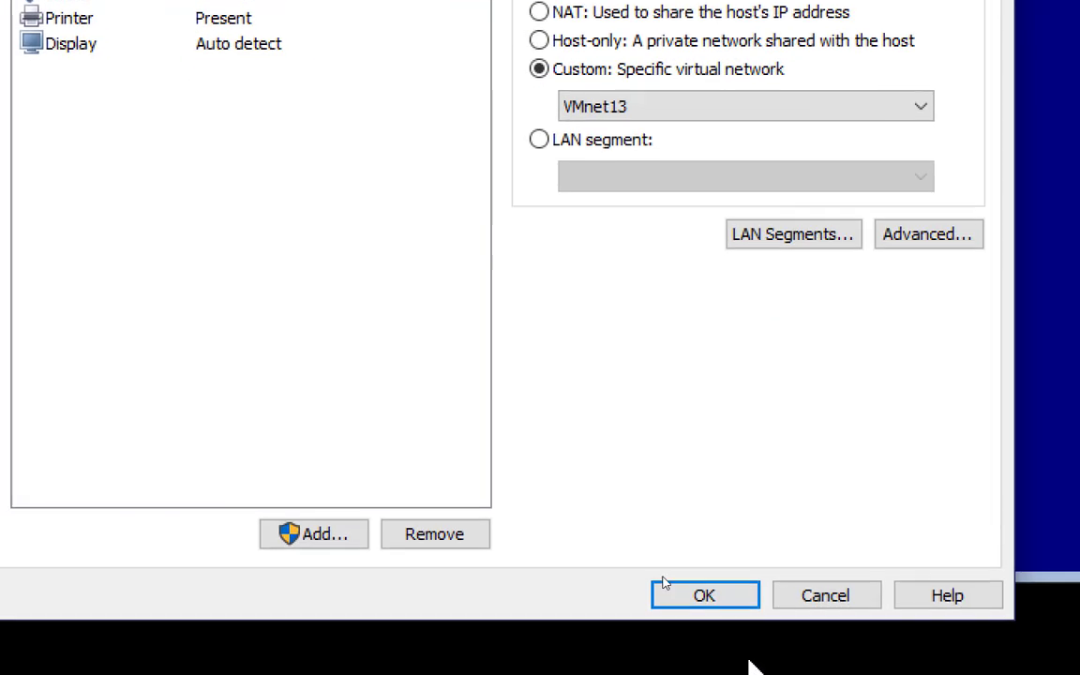
pyautogui.click(710, 589)
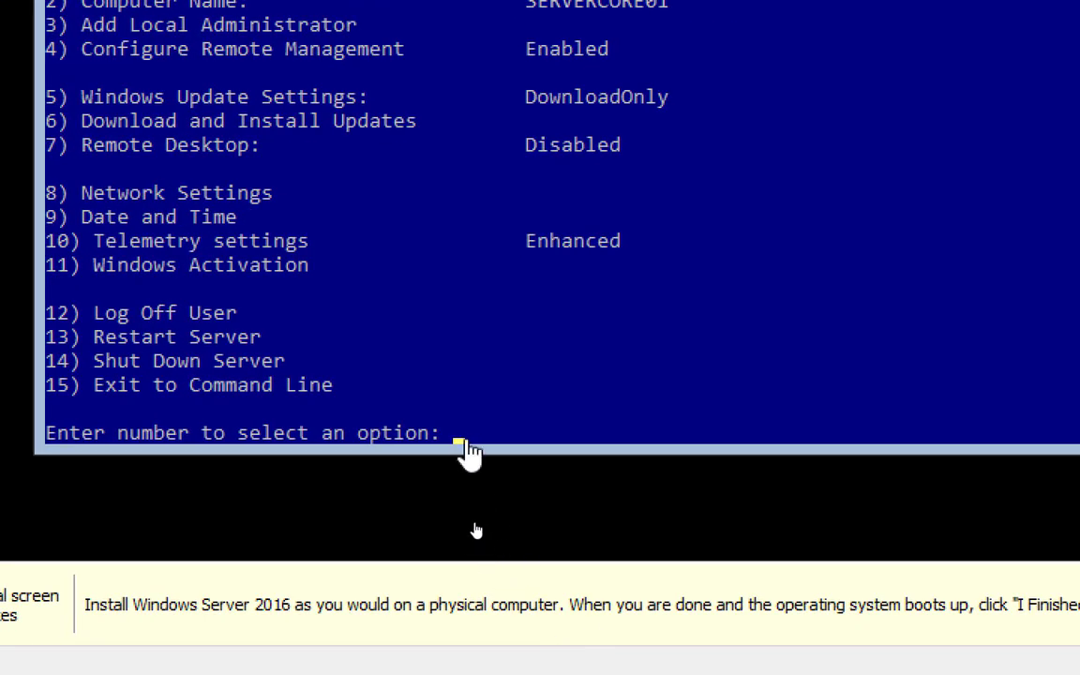
pyautogui.click(466, 443)
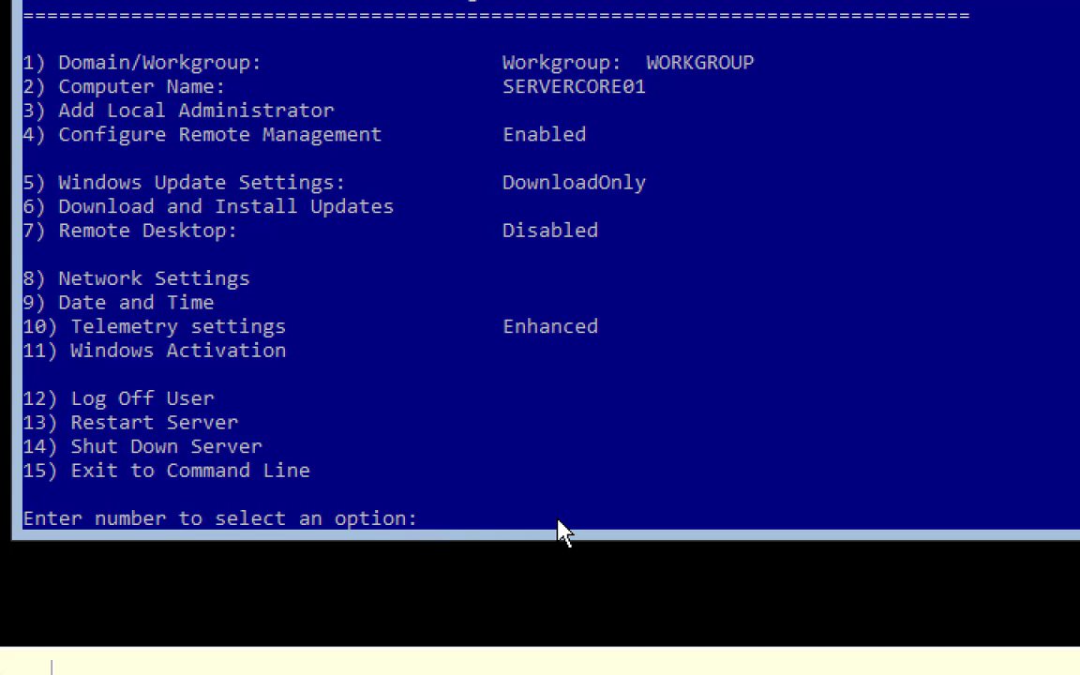
# Join SERVERCORE01 to Netplusdomain.local via sconfig option 1, using netplusdomain\netadmin and its password
pyautogui.write('1')
pyautogui.press('Return')
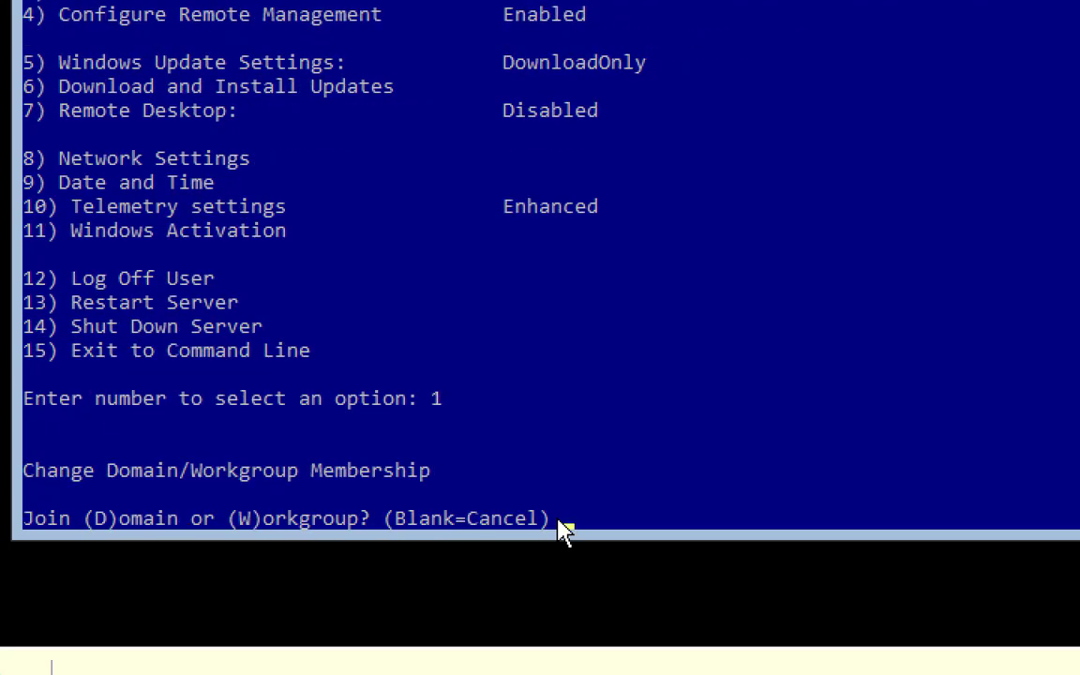
pyautogui.write('d')
pyautogui.press('Return')
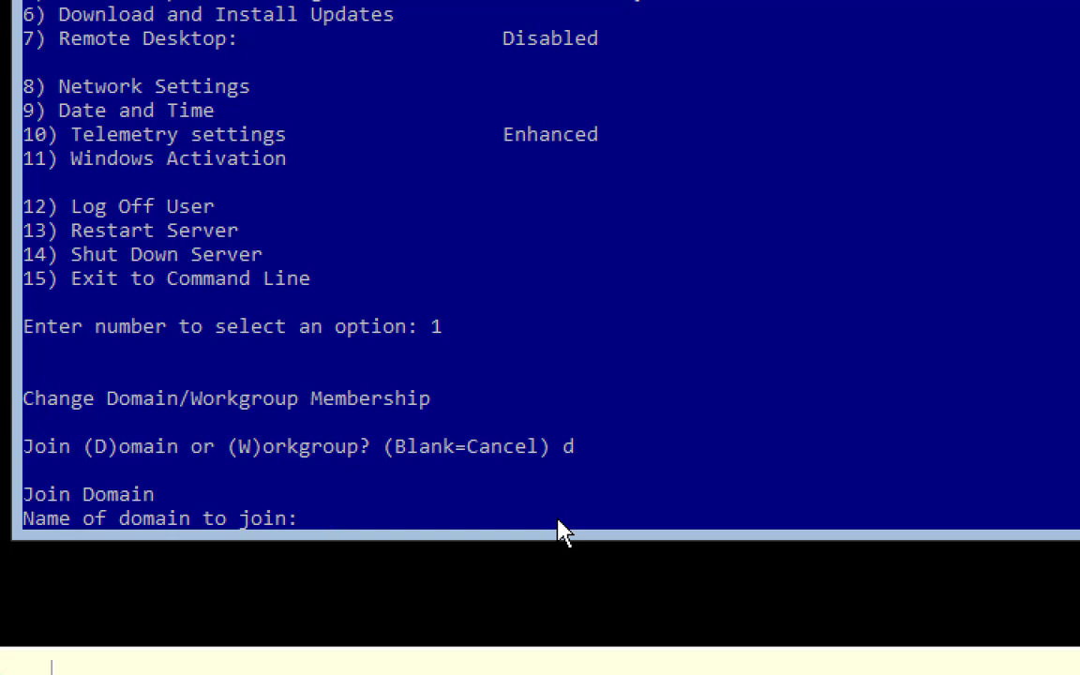
pyautogui.write('Netplusdomain')
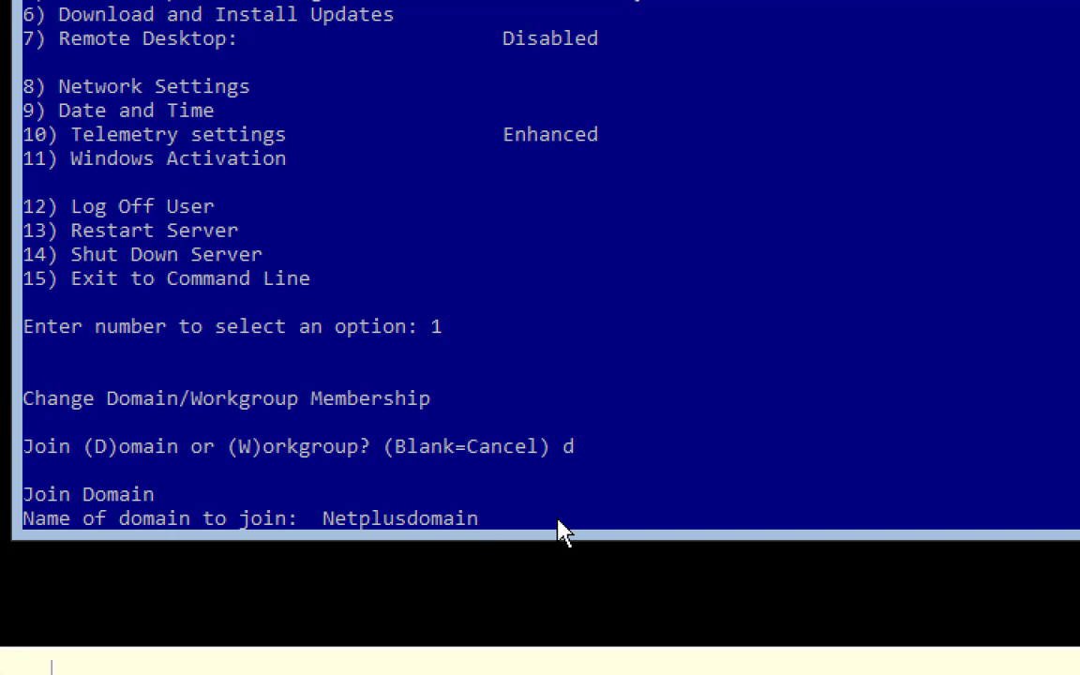
pyautogui.write('.local')
pyautogui.press('Return')
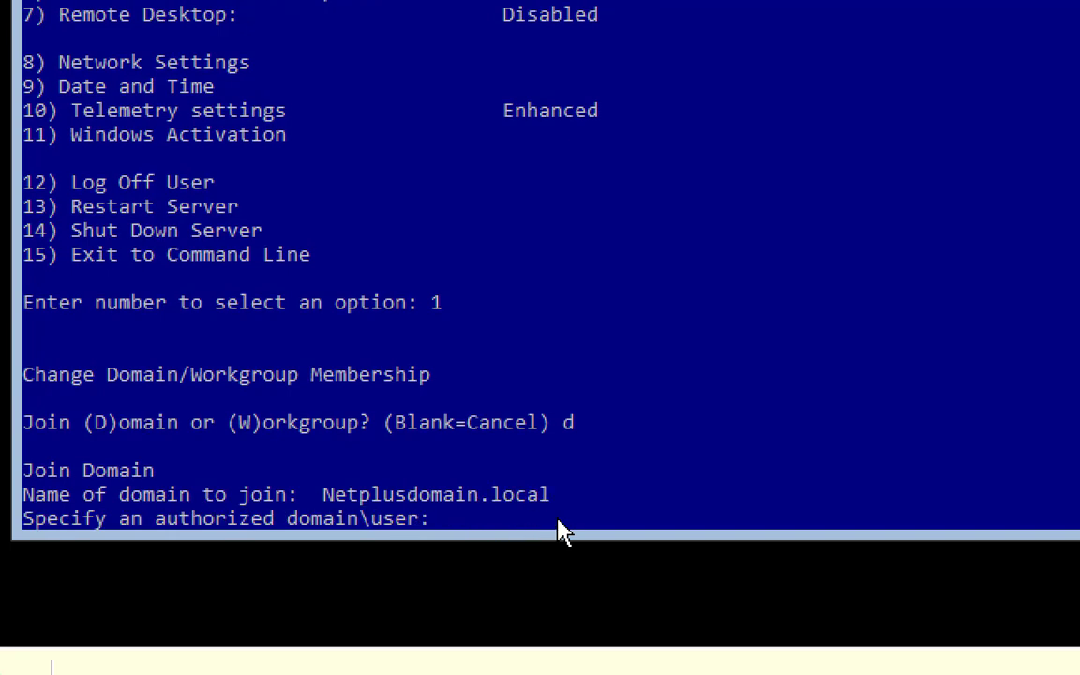
pyautogui.write('netplusdoma')
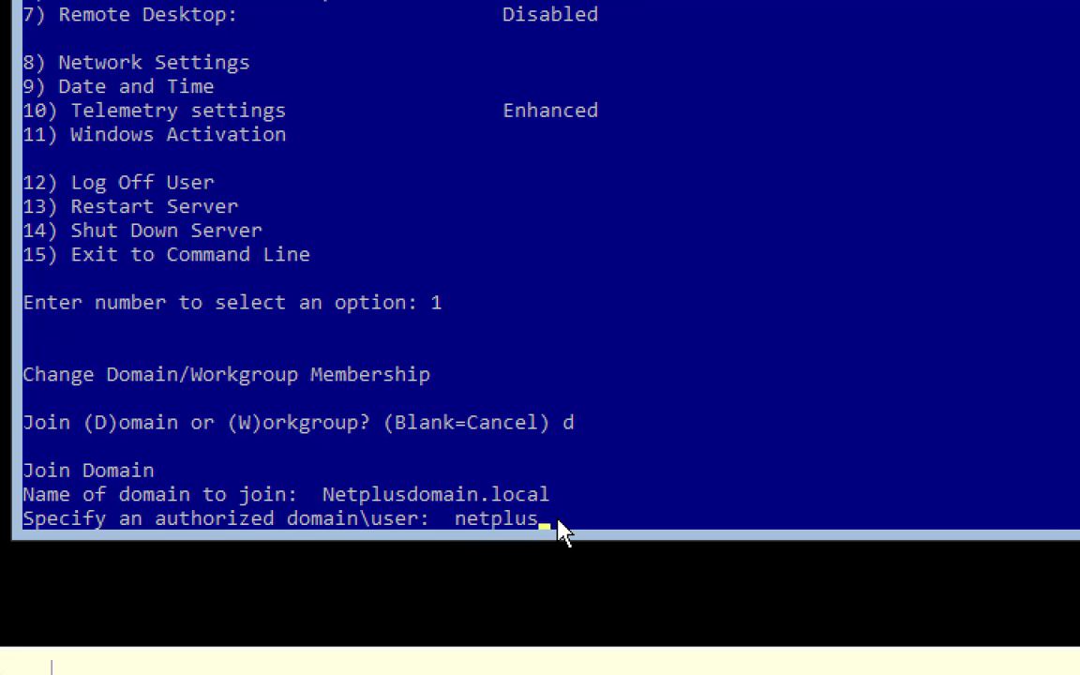
pyautogui.write('in\\netadmin')
pyautogui.press('Return')
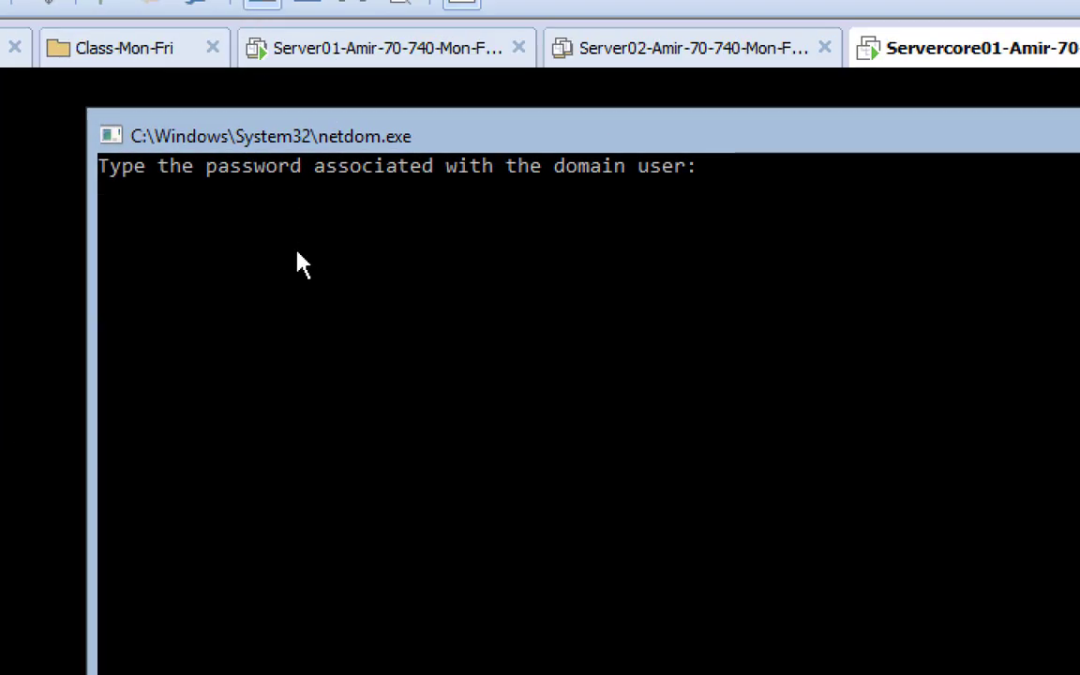
pyautogui.press('Return')
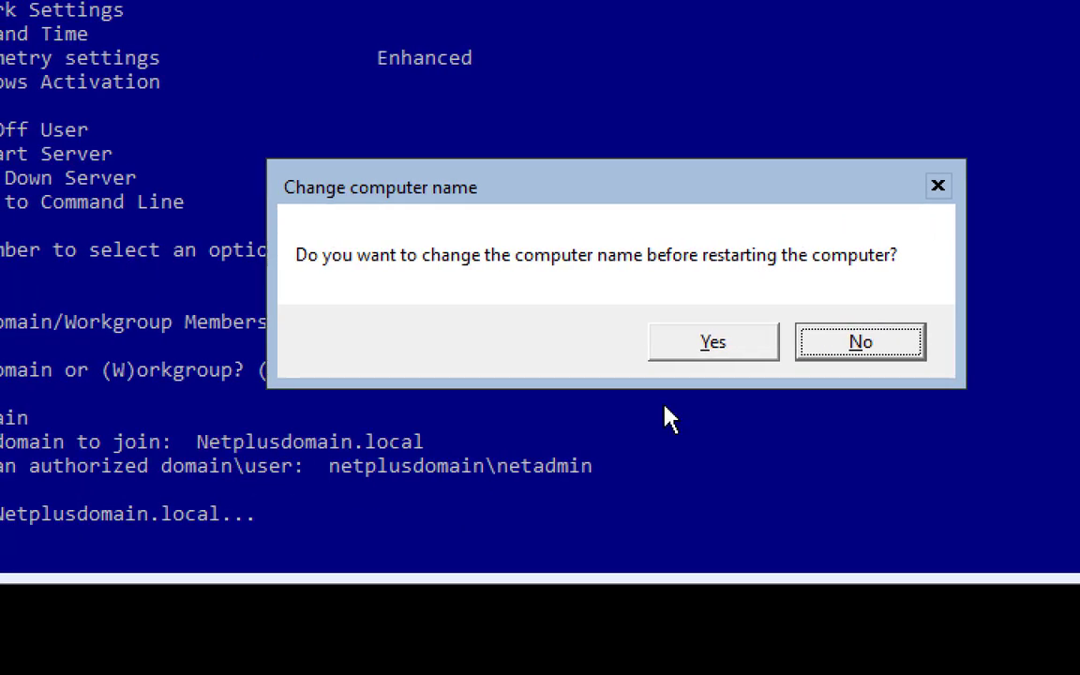
# Decline renaming so the computer keeps the name SERVERCORE01
pyautogui.click(680, 347)
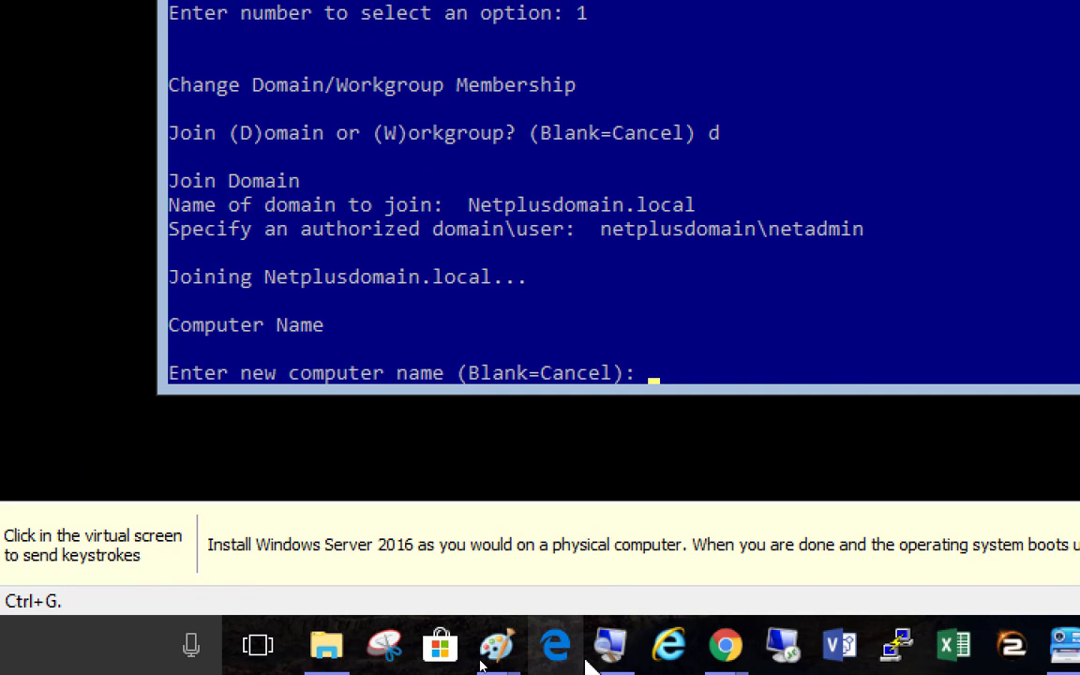
pyautogui.click(578, 403)
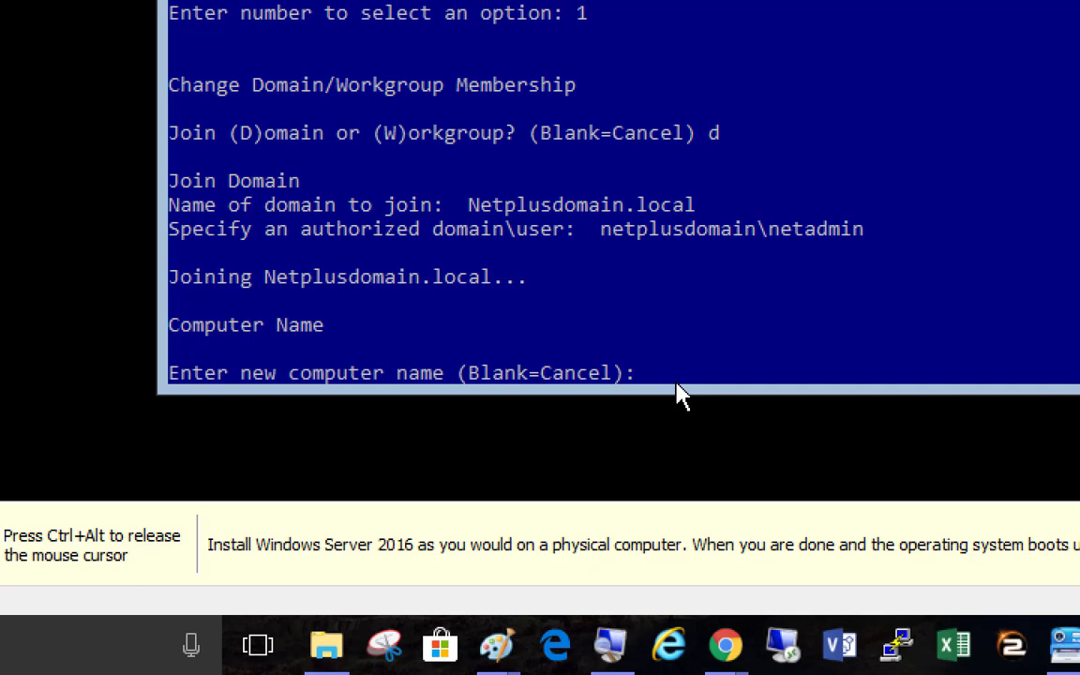
pyautogui.press('Return')
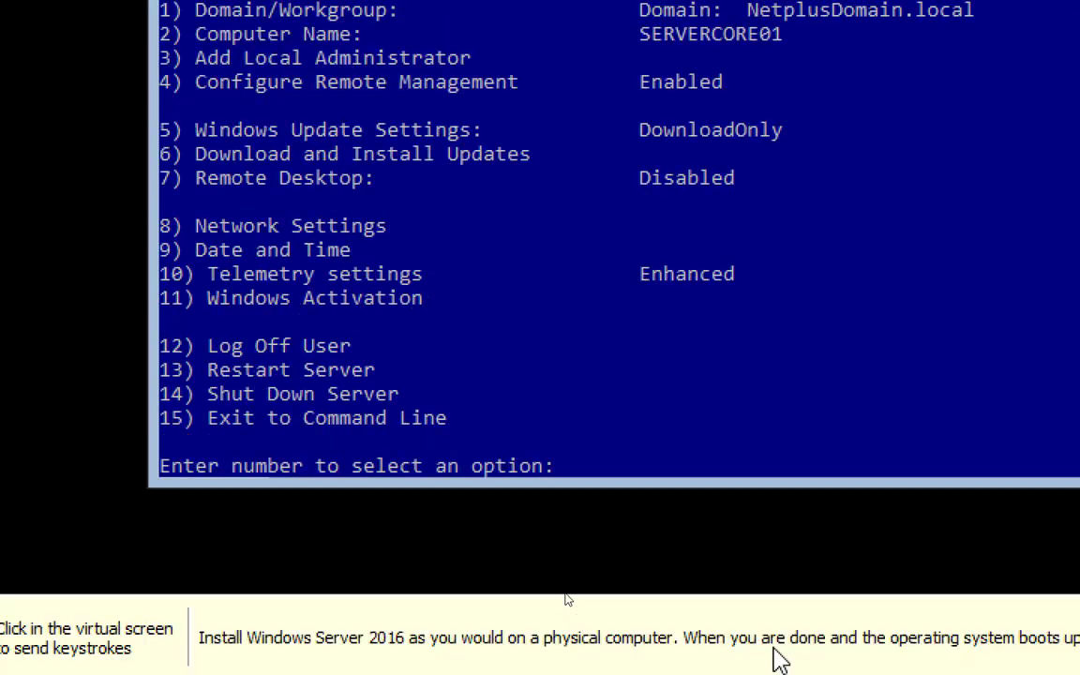
# Restart the server with sconfig option 13 and confirm the restart
pyautogui.click(648, 671)
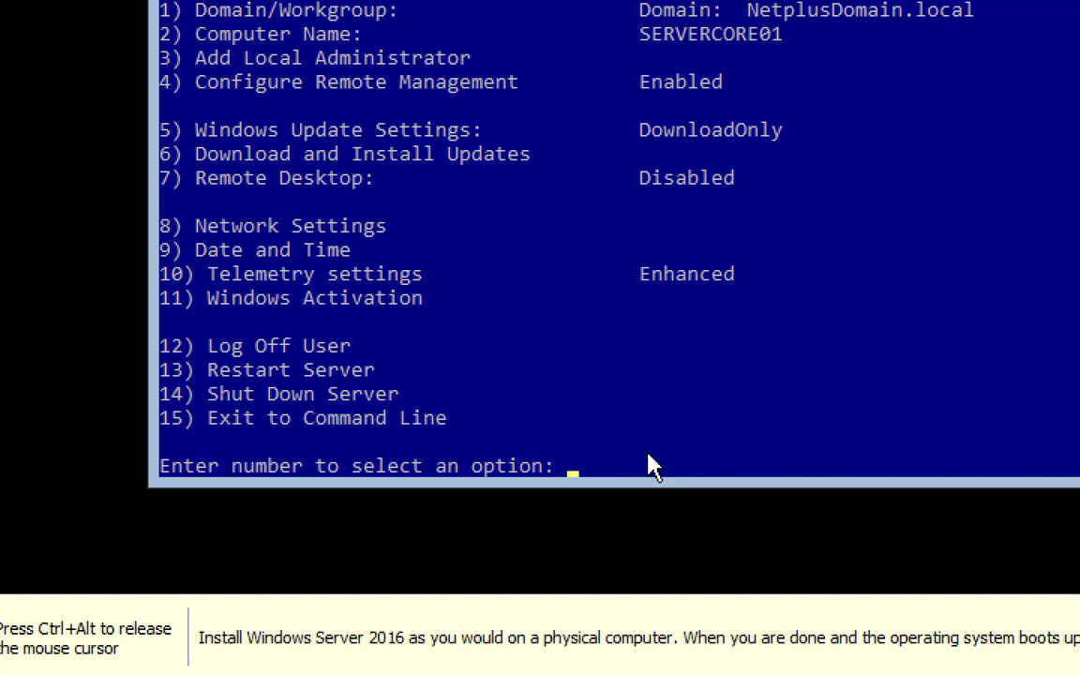
pyautogui.write('13')
pyautogui.press('Return')
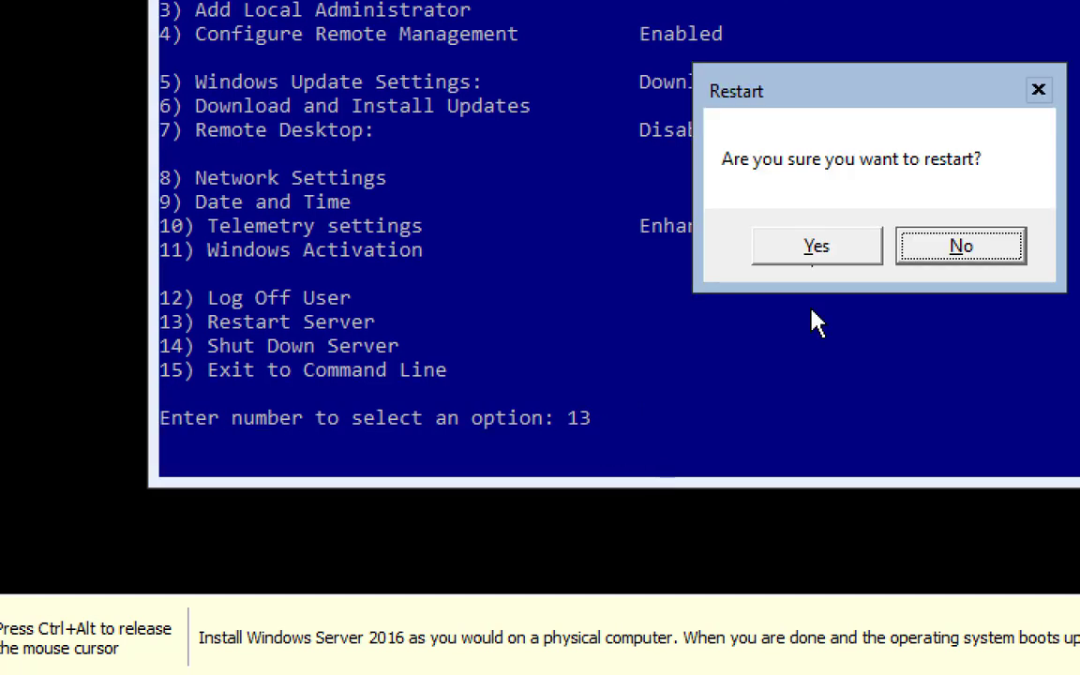
pyautogui.click(816, 249)
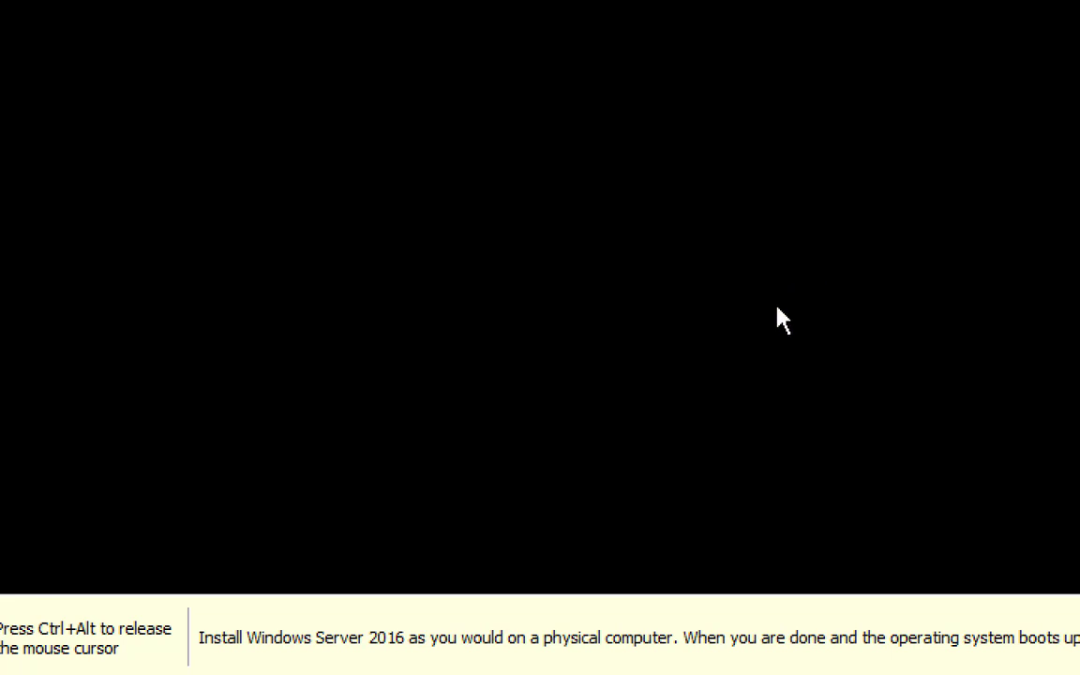
pyautogui.hotkey('ctrl', 'alt')
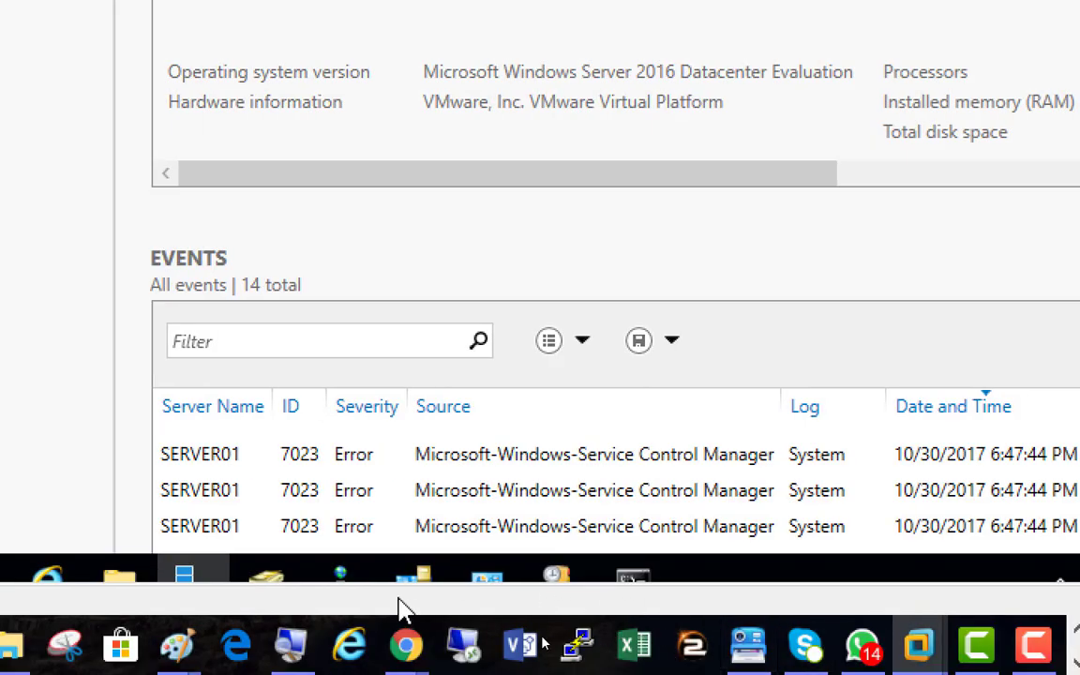
# In Active Directory Users and Computers, refresh NetplusDomain.local and show its Computers container
pyautogui.click(268, 578)
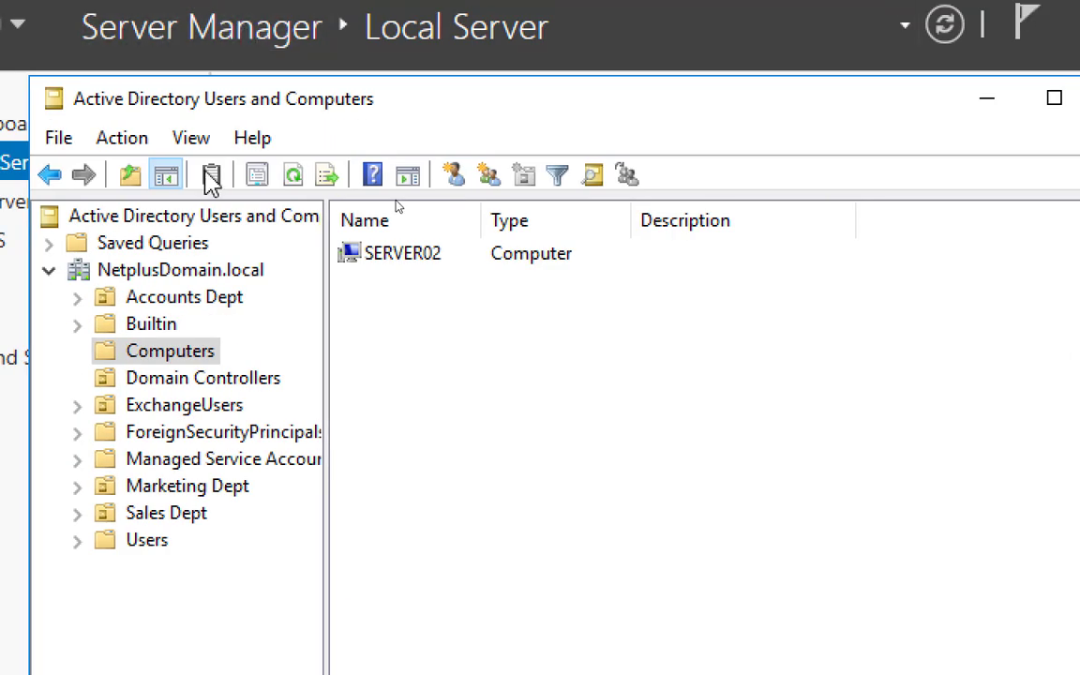
pyautogui.click(192, 270)
pyautogui.click(291, 178)
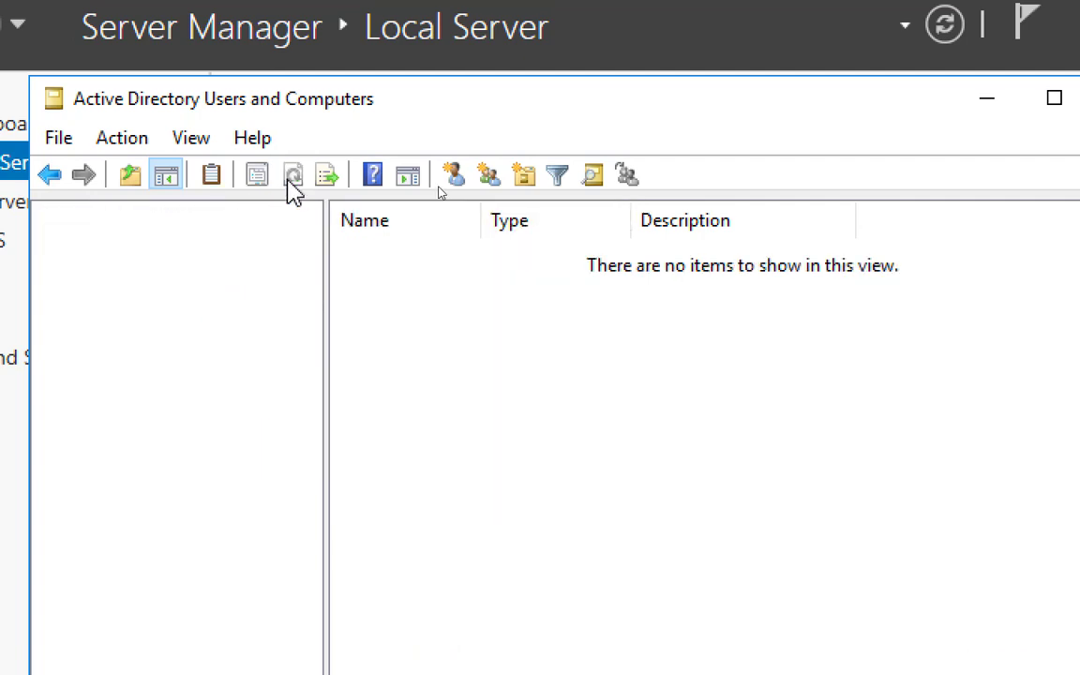
pyautogui.click(291, 178)
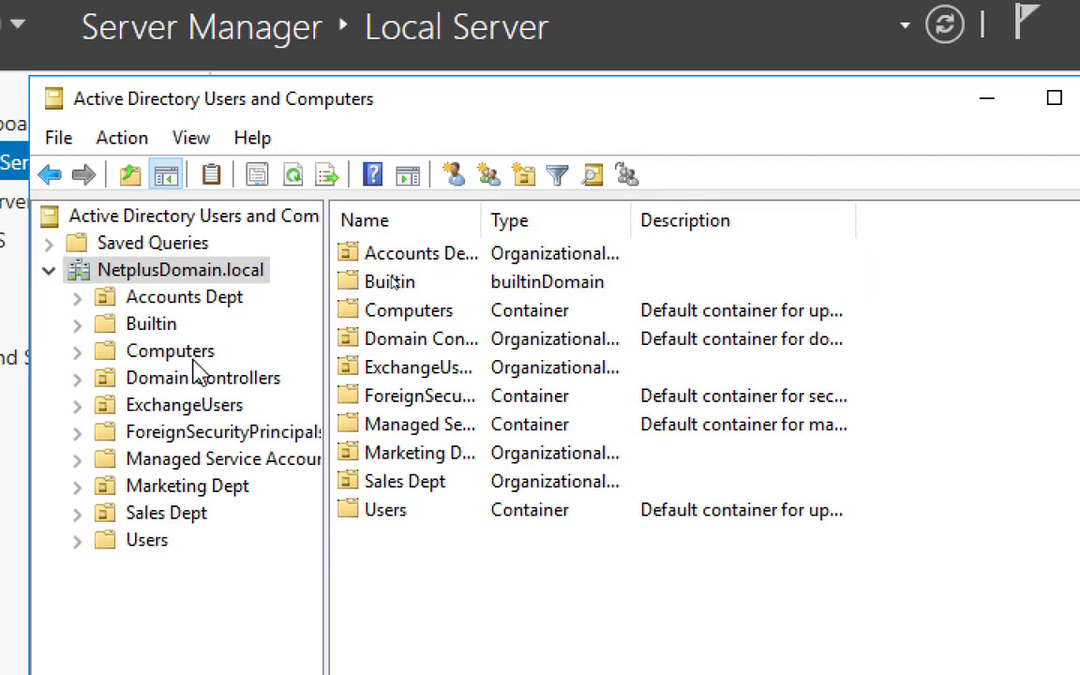
pyautogui.click(178, 349)
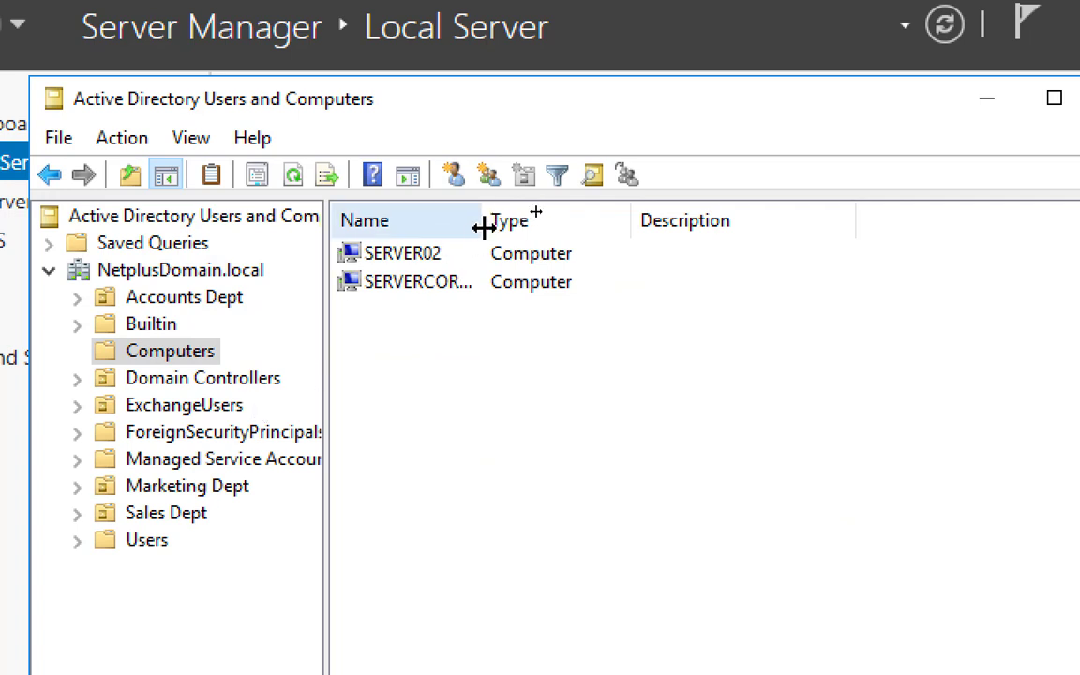
pyautogui.moveTo(485, 227); pyautogui.dragTo(612, 261)
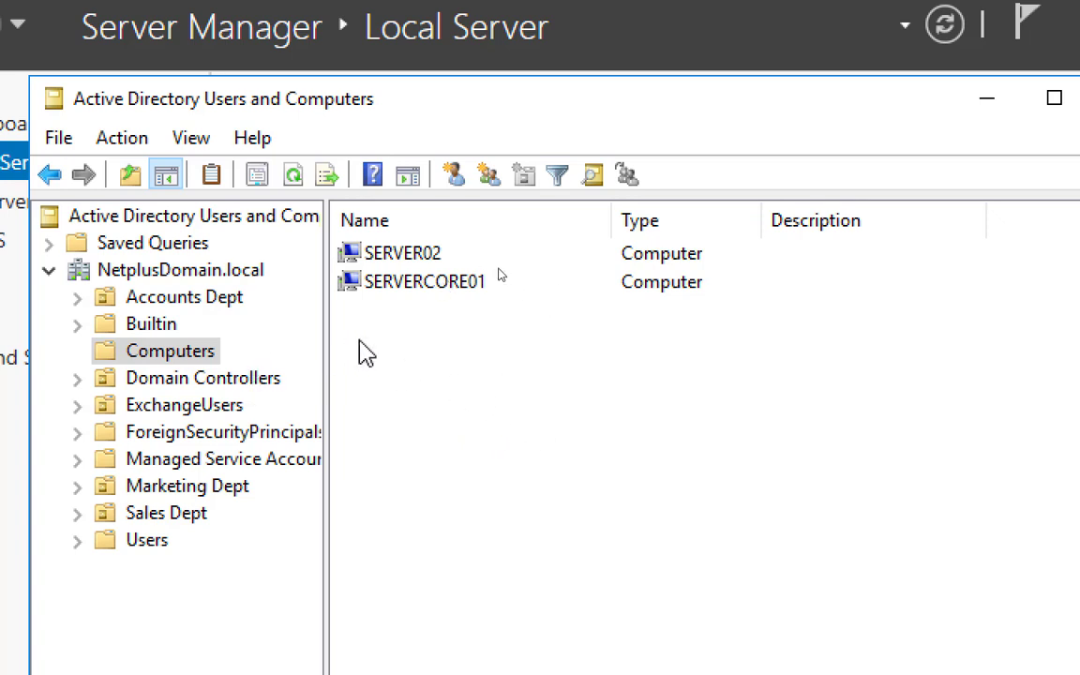
# Check the SERVERCORE01 computer account, then switch to the Servercore01 console
pyautogui.click(451, 283)
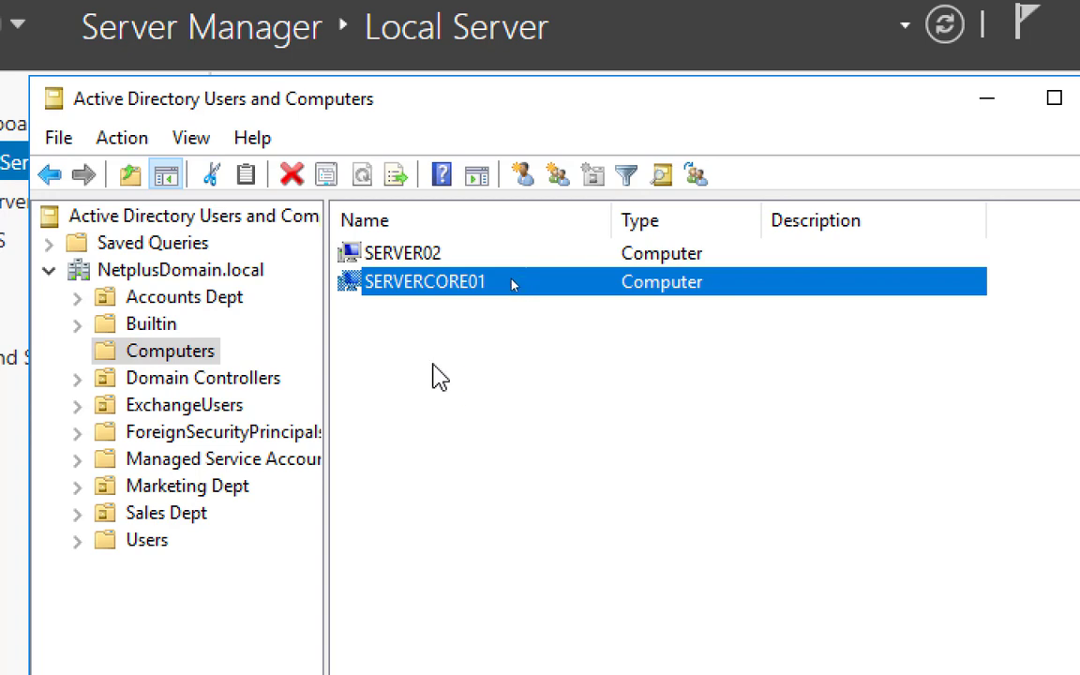
pyautogui.click(437, 370)
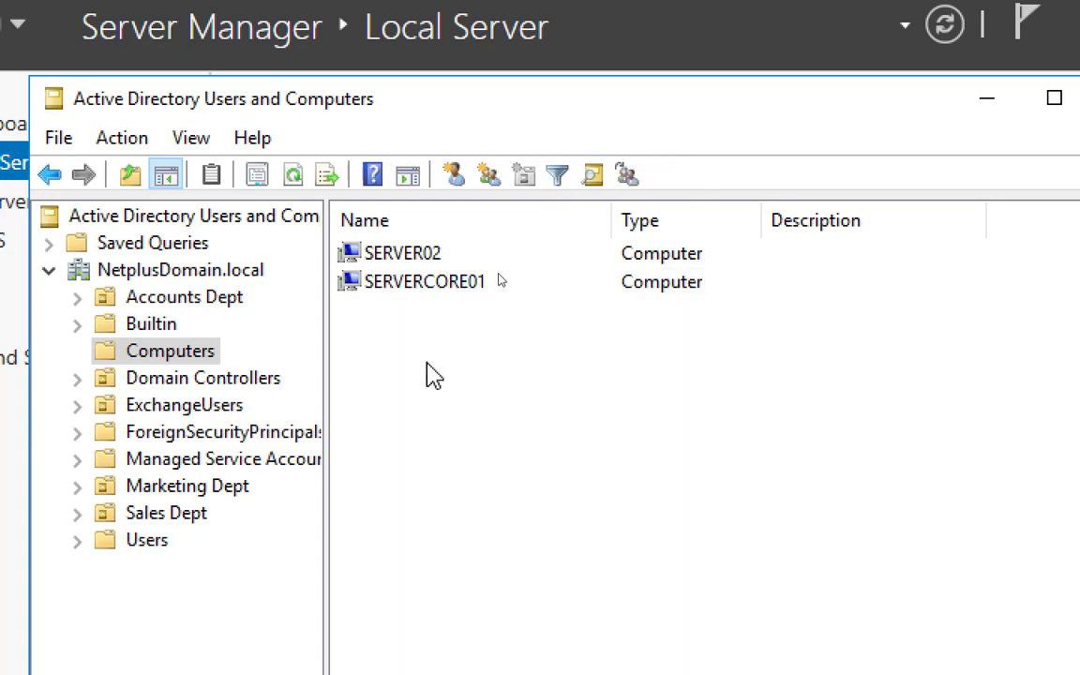
pyautogui.click(434, 286)
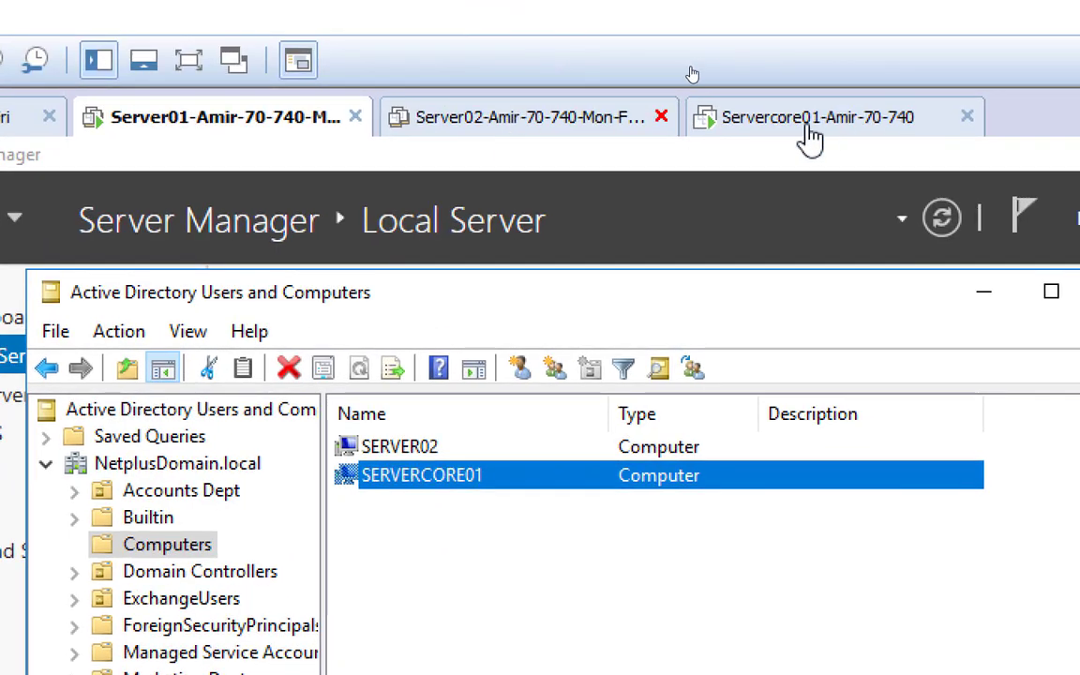
pyautogui.click(810, 139)
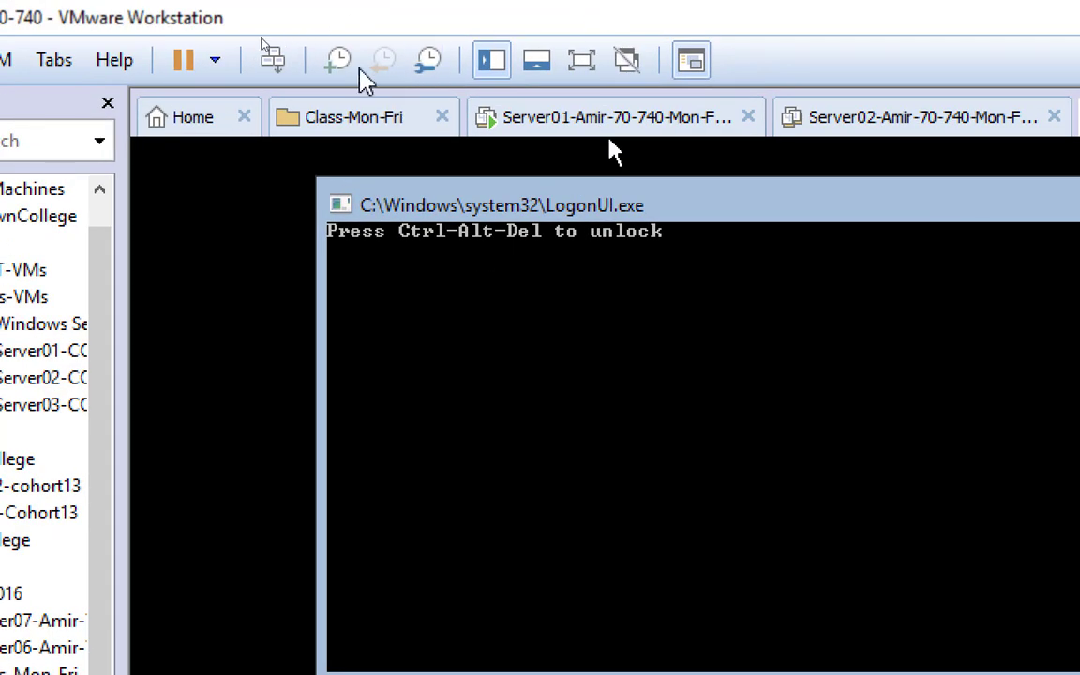
# Unlock the Servercore01 console and choose Other user from the sign-in list
pyautogui.click(273, 59)
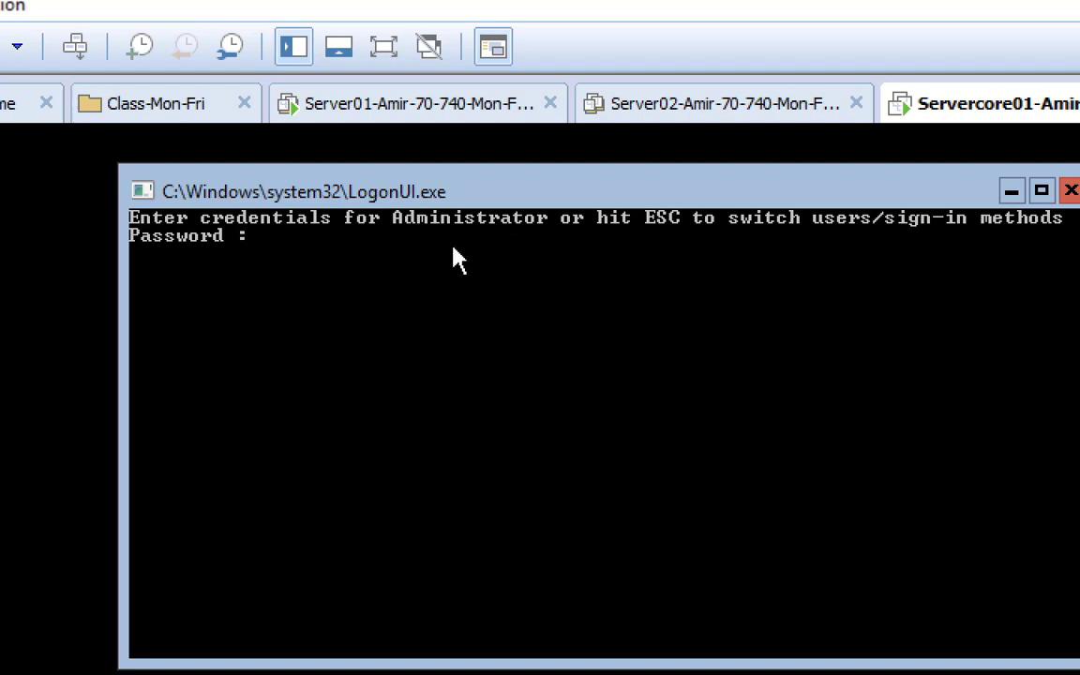
pyautogui.press('Escape')
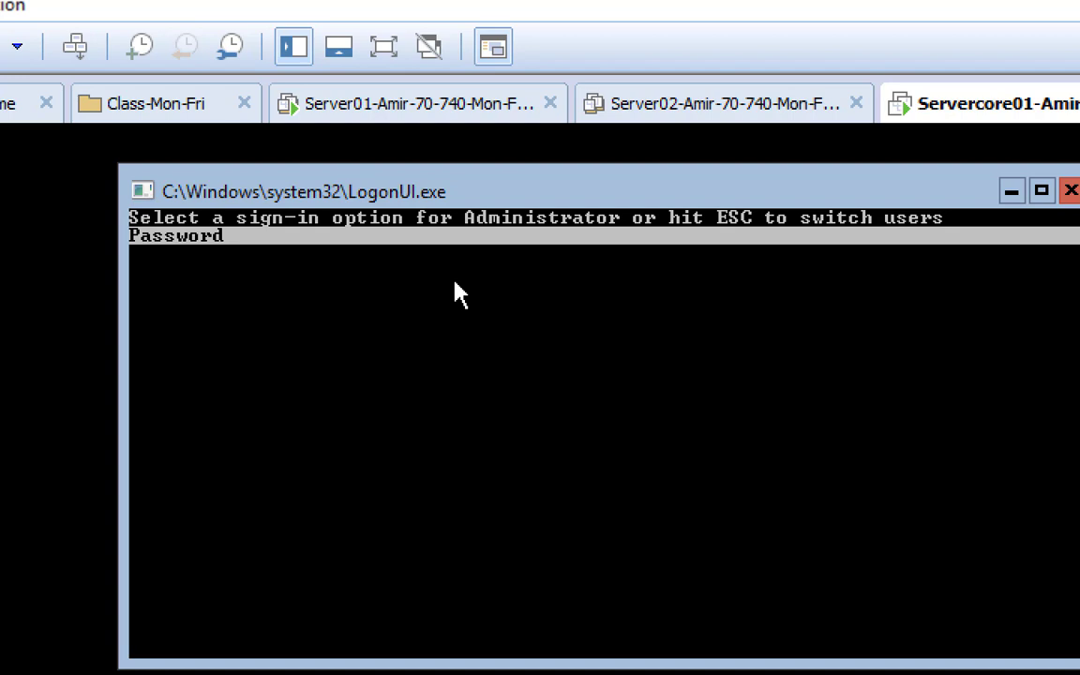
pyautogui.press('Return')
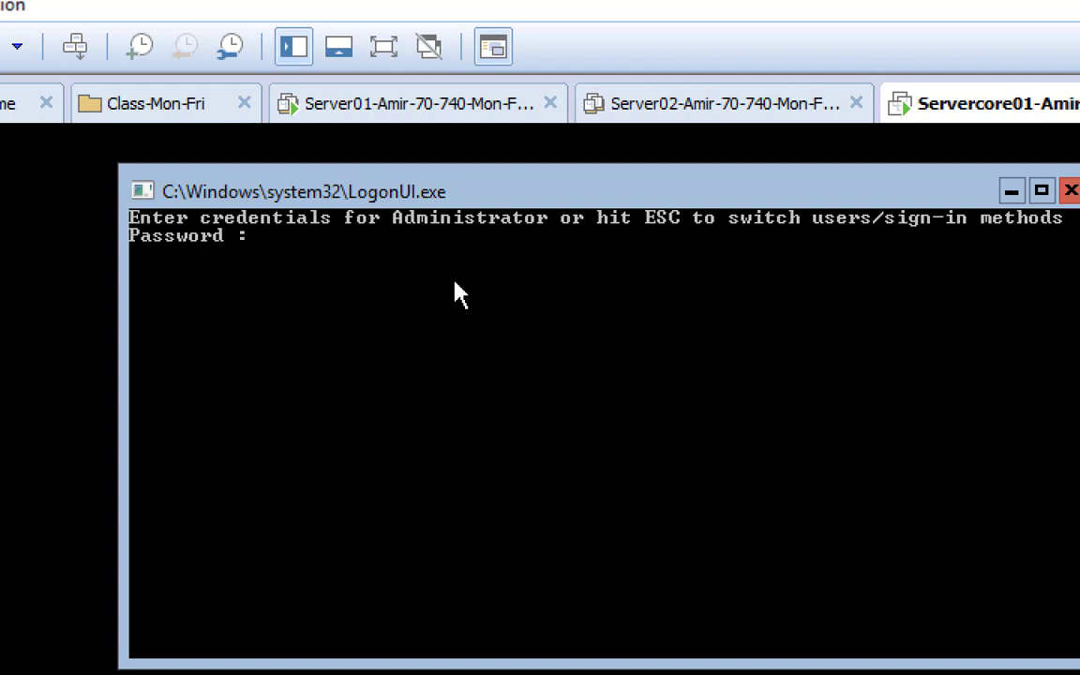
pyautogui.press('Escape')
pyautogui.press('Escape')
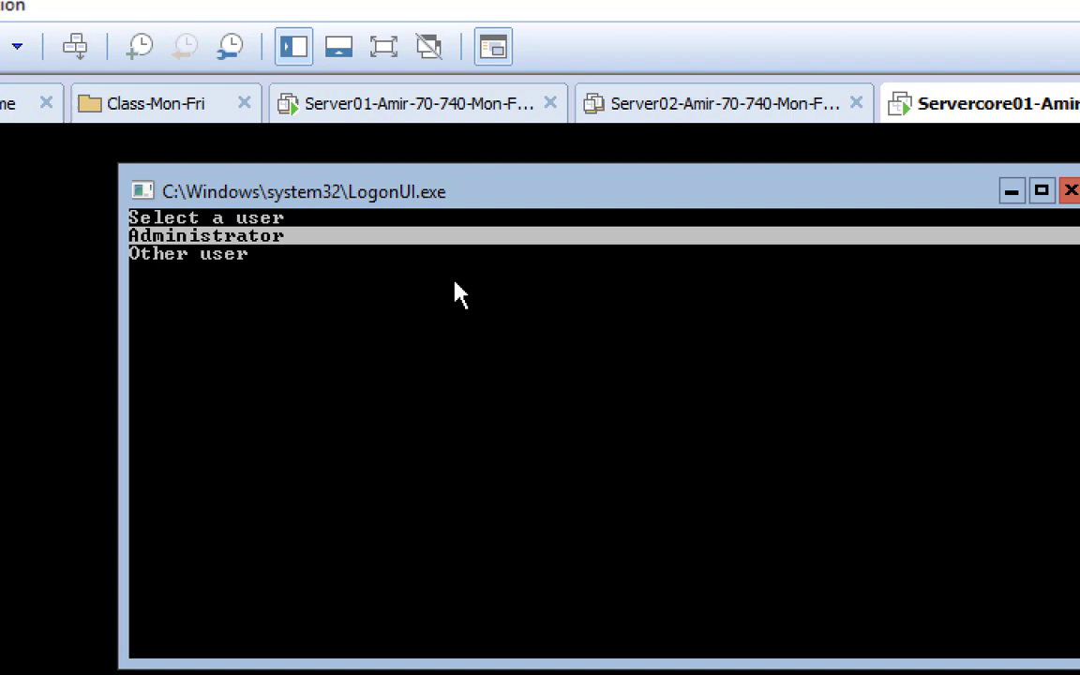
pyautogui.press('Down')
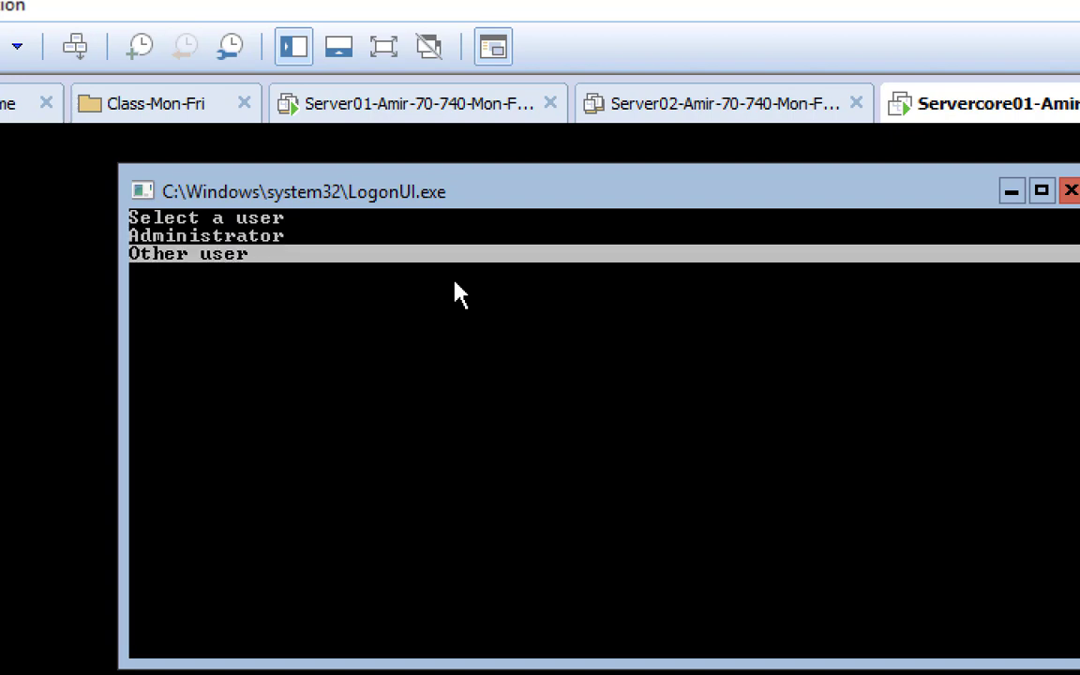
pyautogui.press('Up')
pyautogui.press('Down')
pyautogui.press('Up')
pyautogui.press('Down')
pyautogui.press('Up')
pyautogui.press('Down')
pyautogui.press('Up')
pyautogui.press('Down')
pyautogui.press('Up')
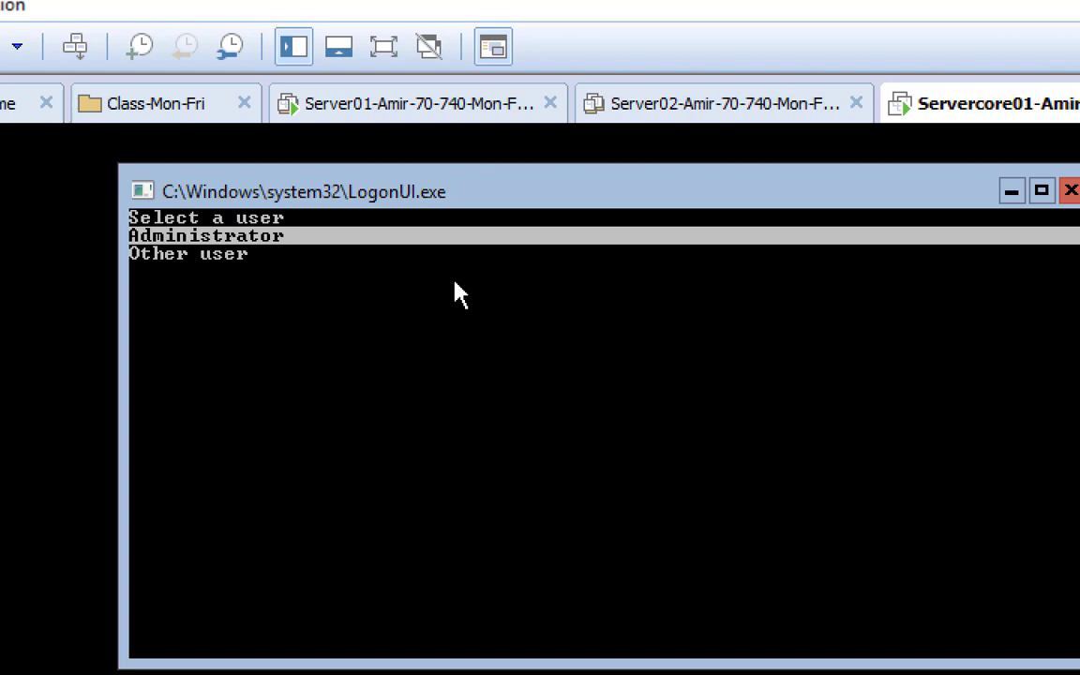
pyautogui.press('Down')
pyautogui.press('Up')
pyautogui.press('Down')
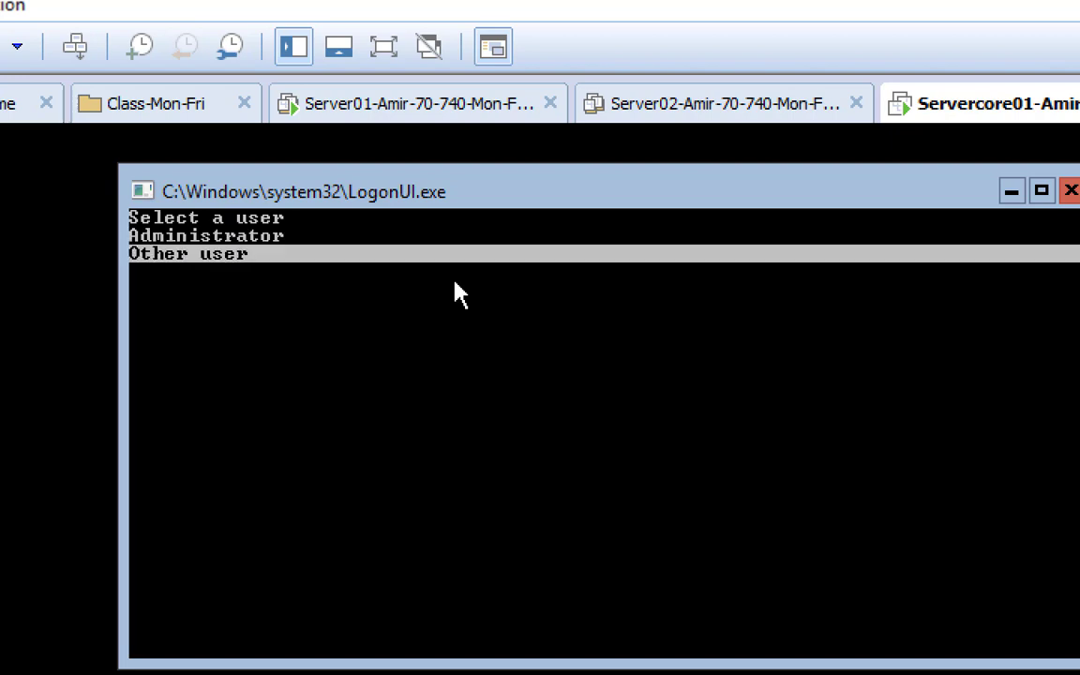
pyautogui.press('Up')
pyautogui.press('Down')
pyautogui.press('Up')
pyautogui.press('Down')
pyautogui.press('Return')
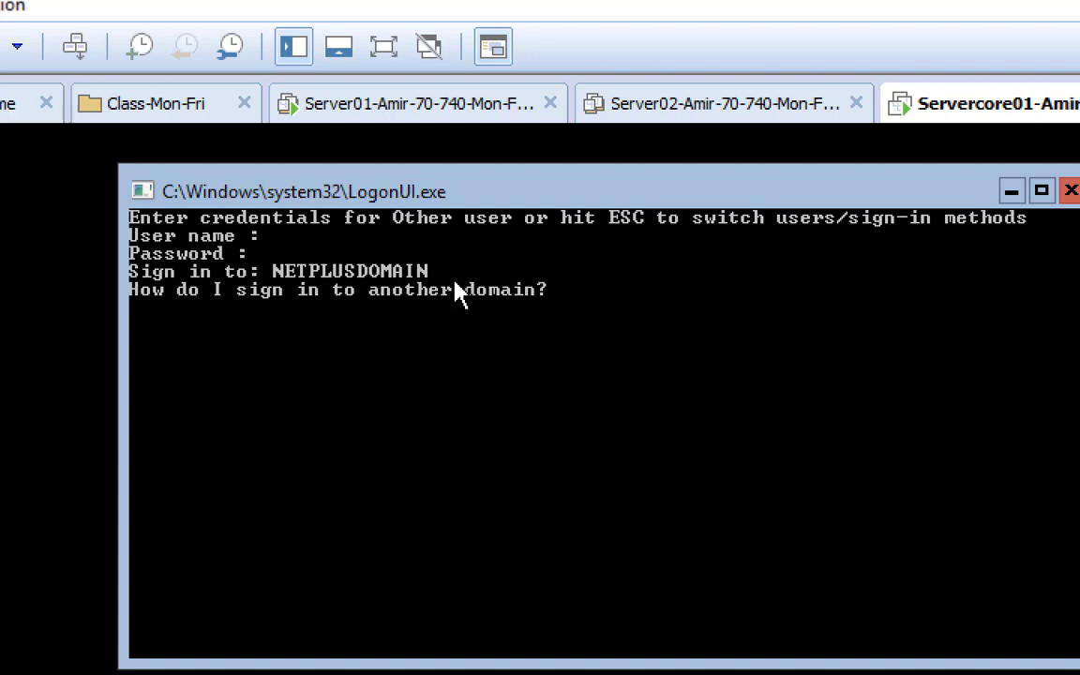
# Sign in as NetAdmin with the domain account's password
pyautogui.write('NetAdmin')
pyautogui.press('Return')
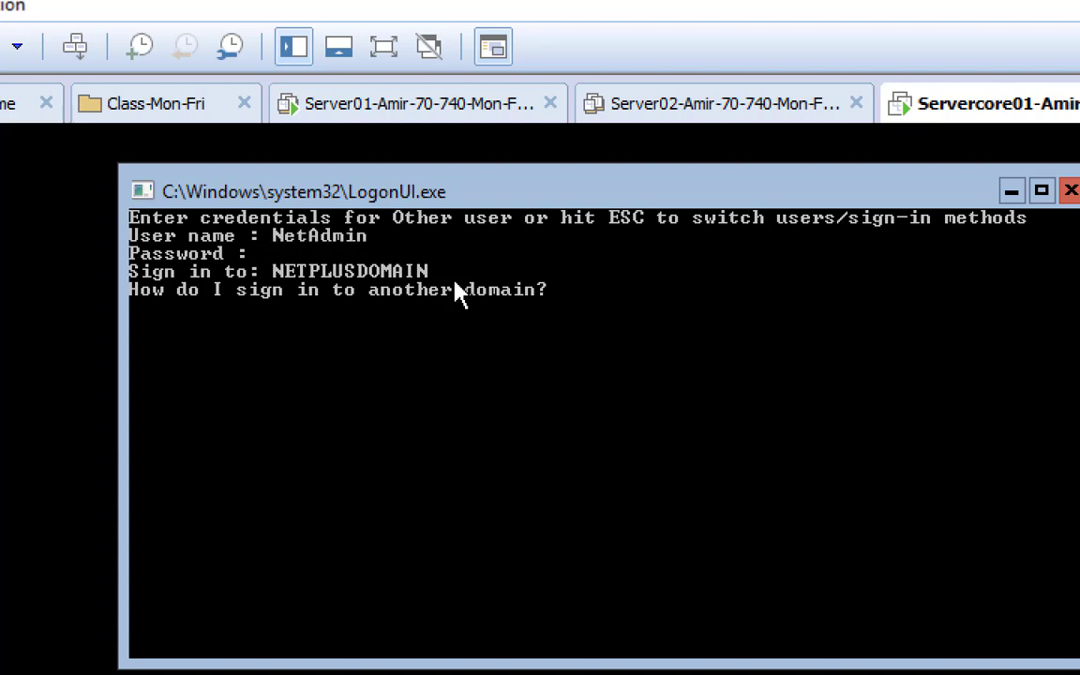
pyautogui.write('*********')
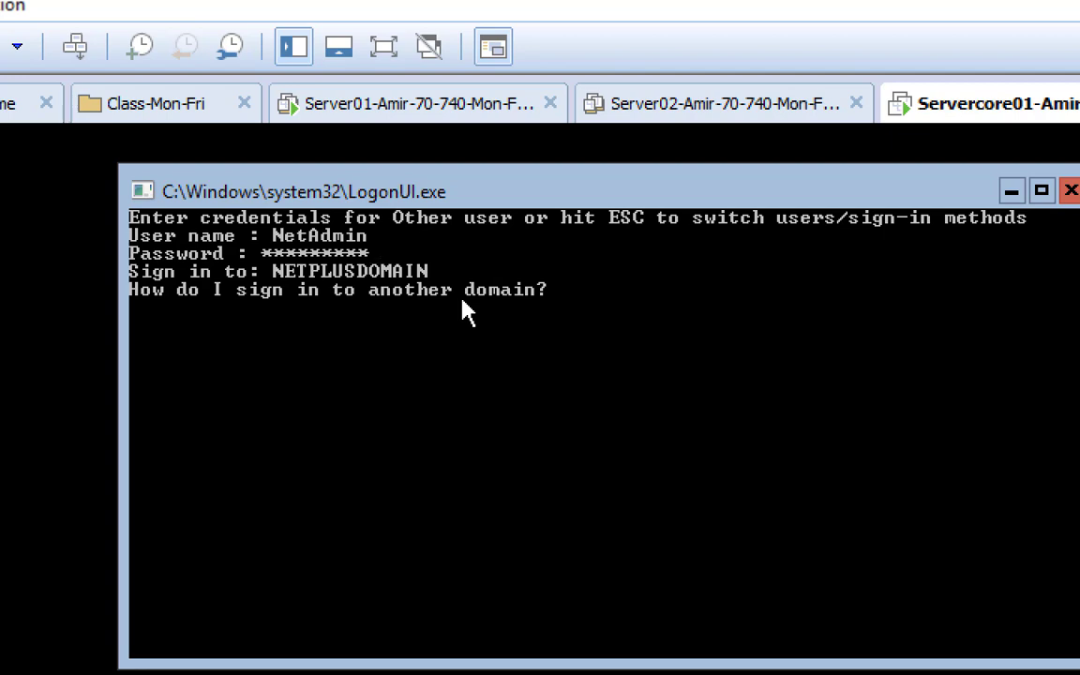
pyautogui.press('Return')
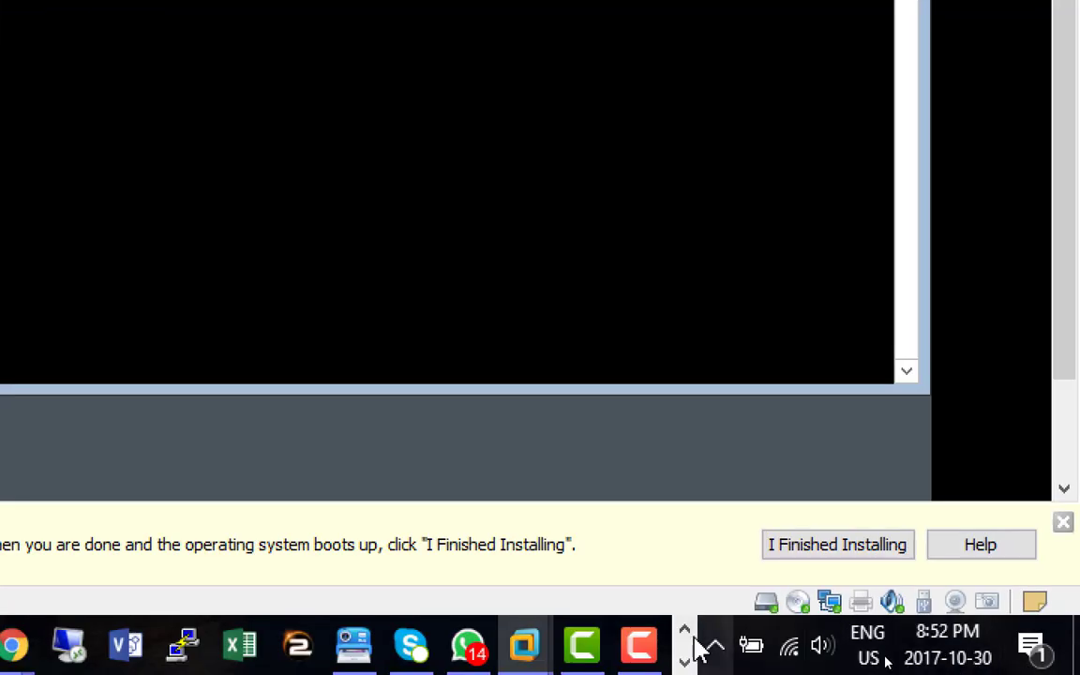
# After the profile loads, focus the administrator cmd.exe window on Servercore01
pyautogui.click(646, 647)
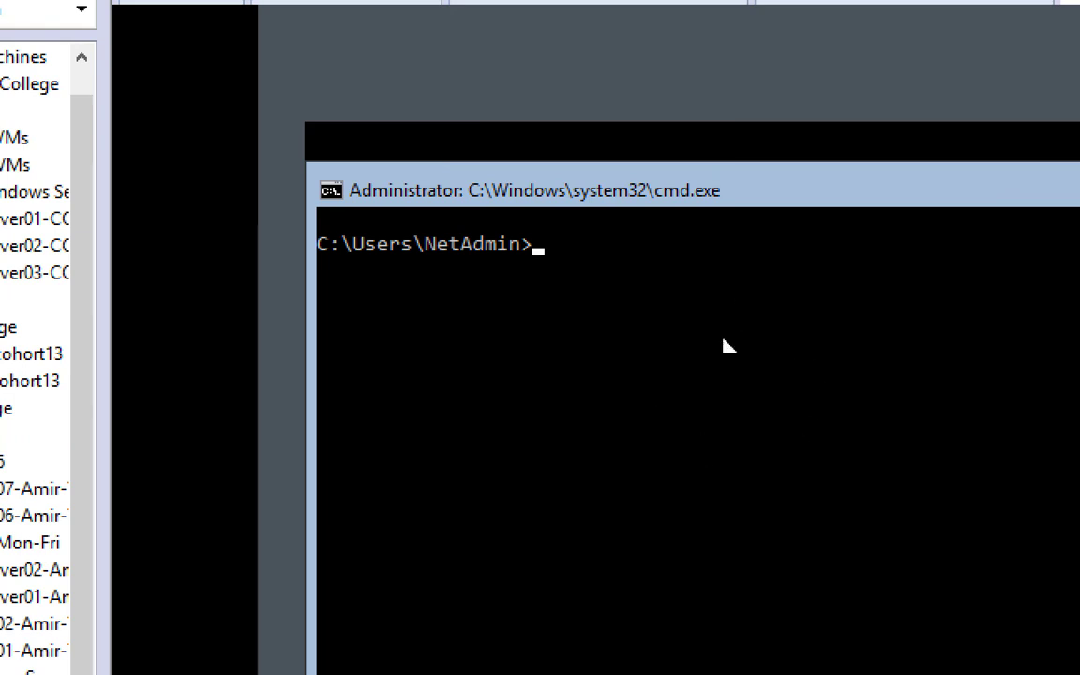
pyautogui.click(639, 127)
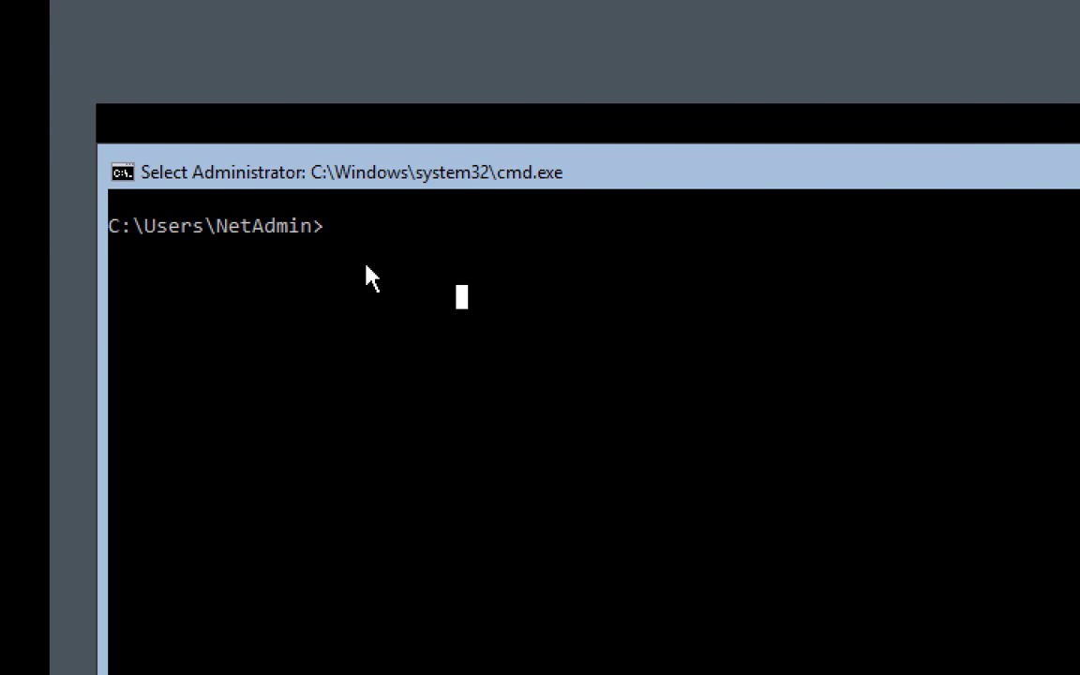
# Run whoami to confirm the session uses a NetplusDomain domain account
pyautogui.write('whoami')
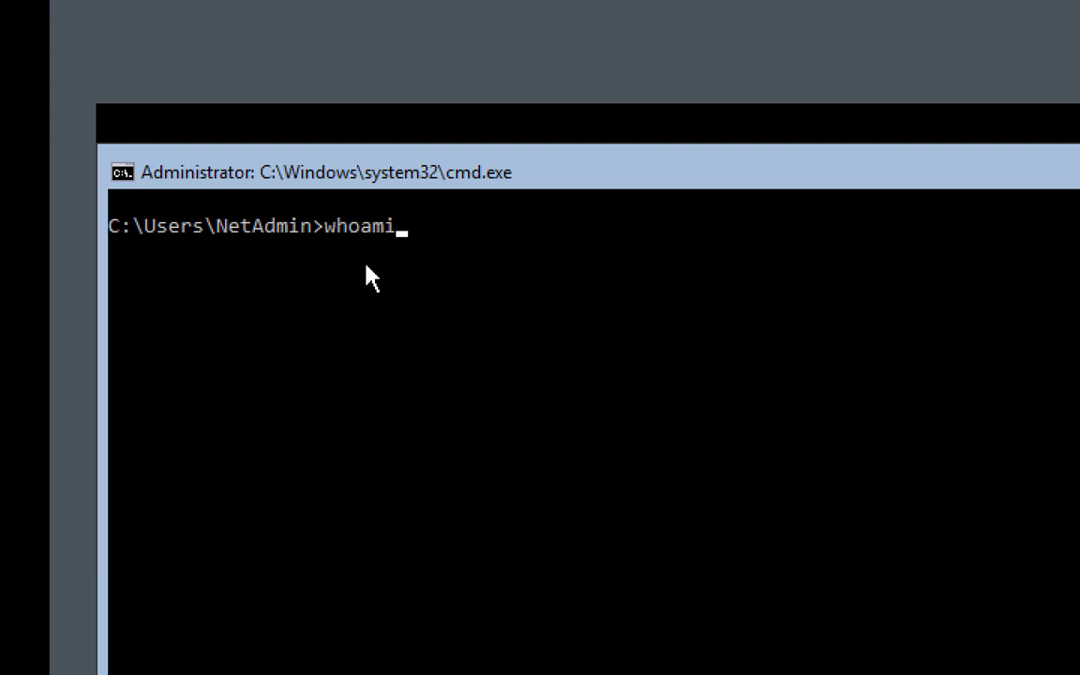
pyautogui.press('Return')
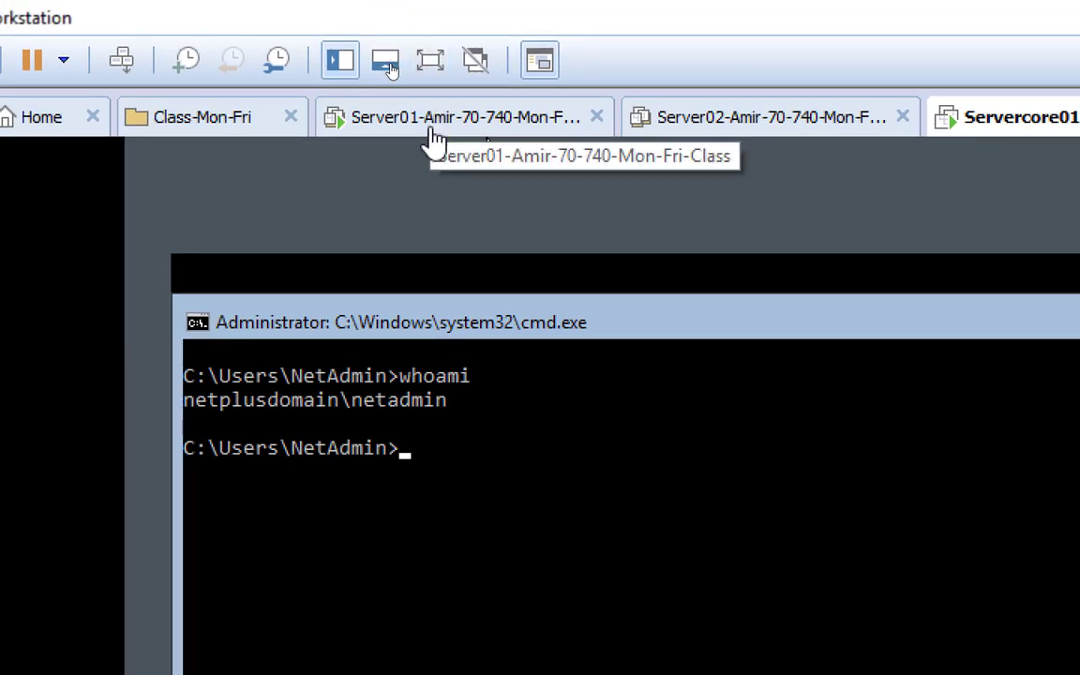
# On Server01, launch Remote Desktop Connection by running mstsc from the Run dialog
pyautogui.click(437, 117)
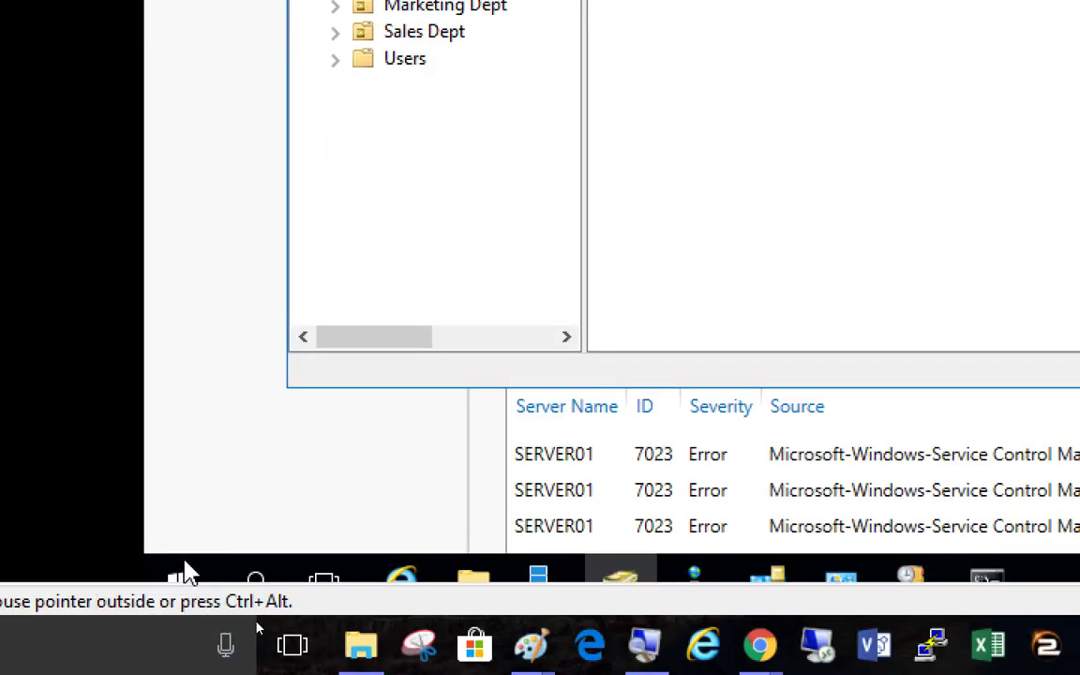
pyautogui.rightClick(188, 575)
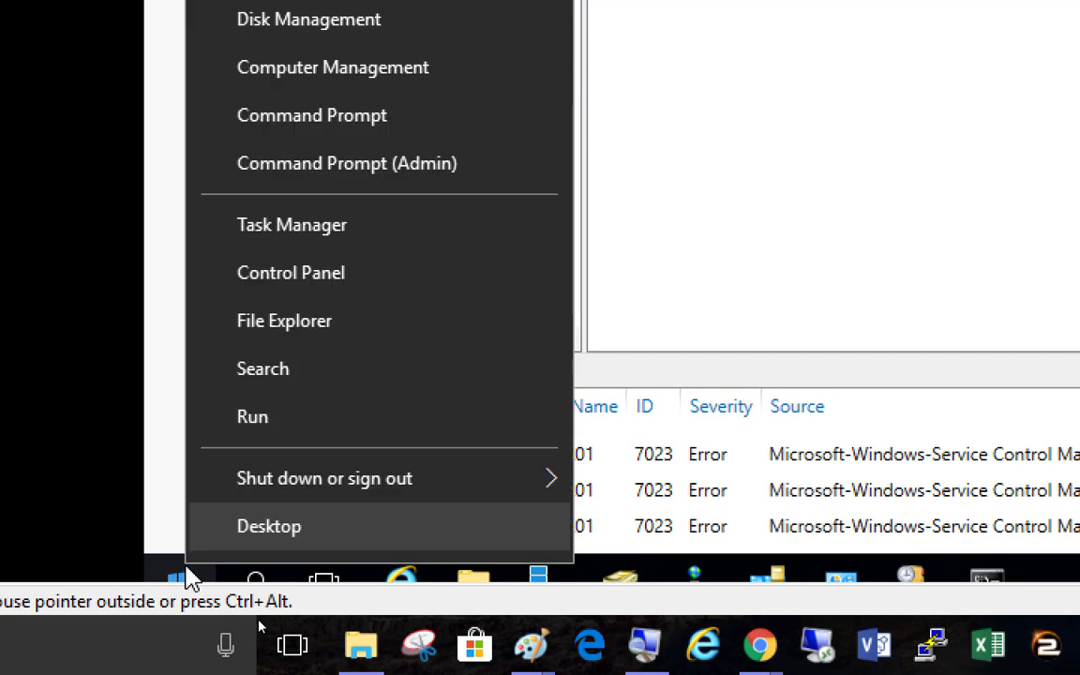
pyautogui.click(341, 425)
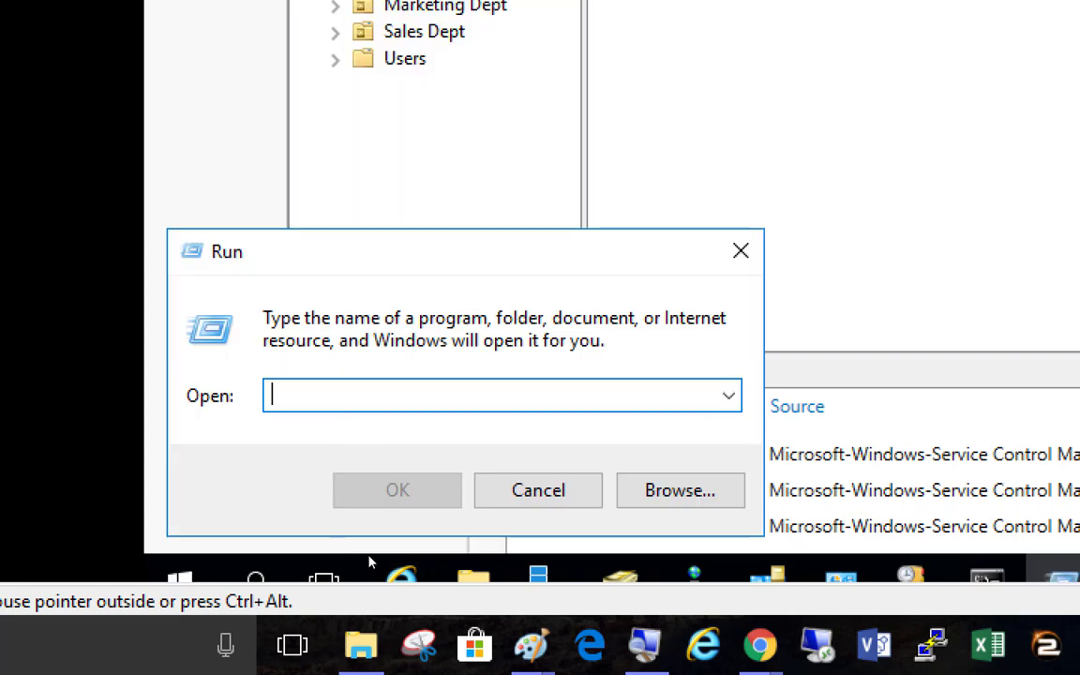
pyautogui.write('mstsc')
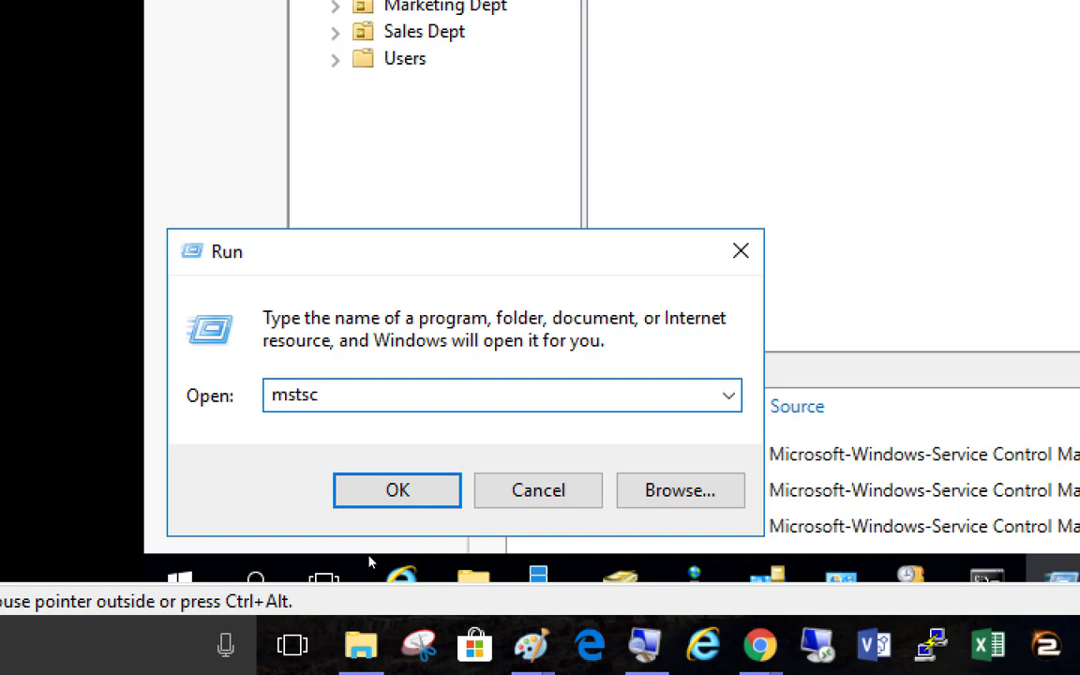
pyautogui.press('Return')
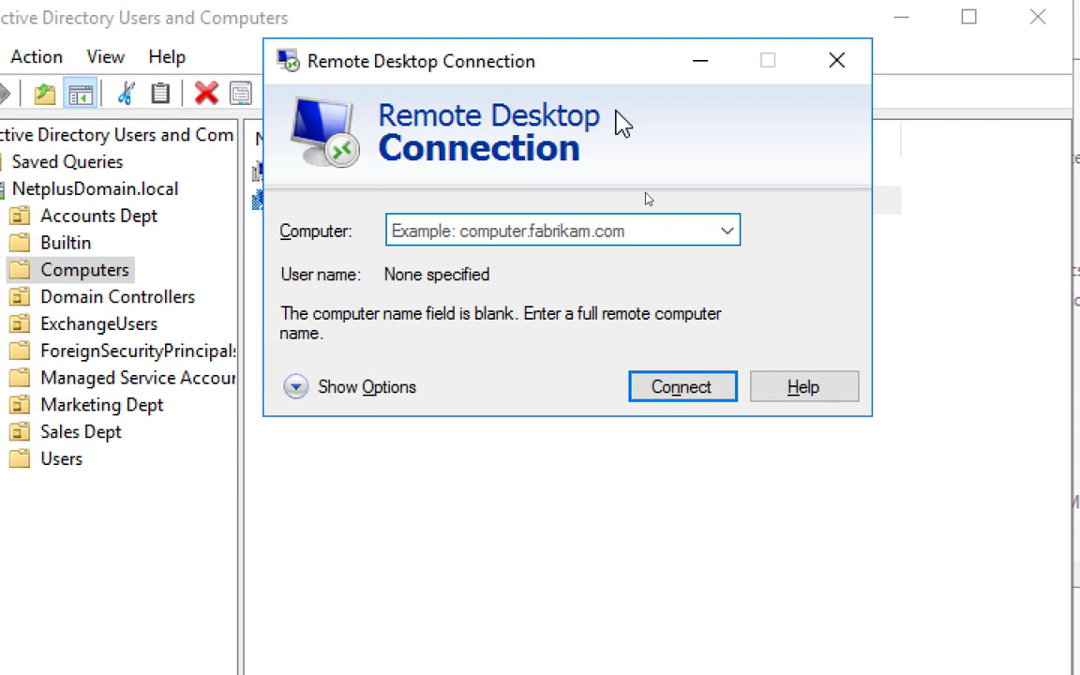
# Attempt a Remote Desktop connection to ServerCore01 and dismiss the can't-connect error
pyautogui.write('Serve')
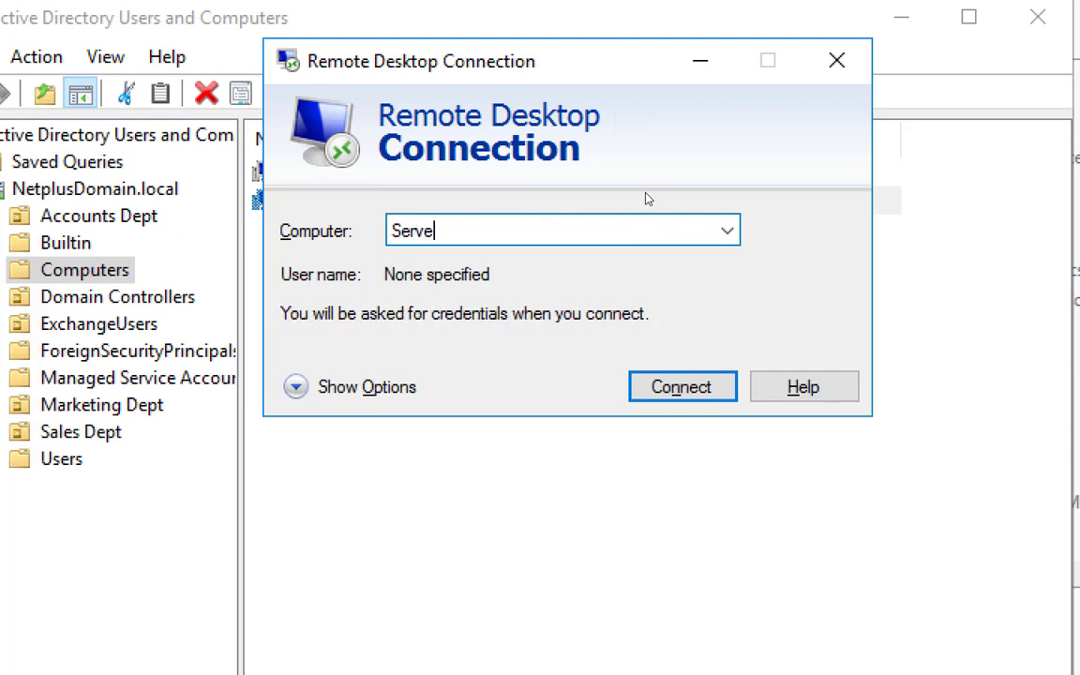
pyautogui.write('rCore01')
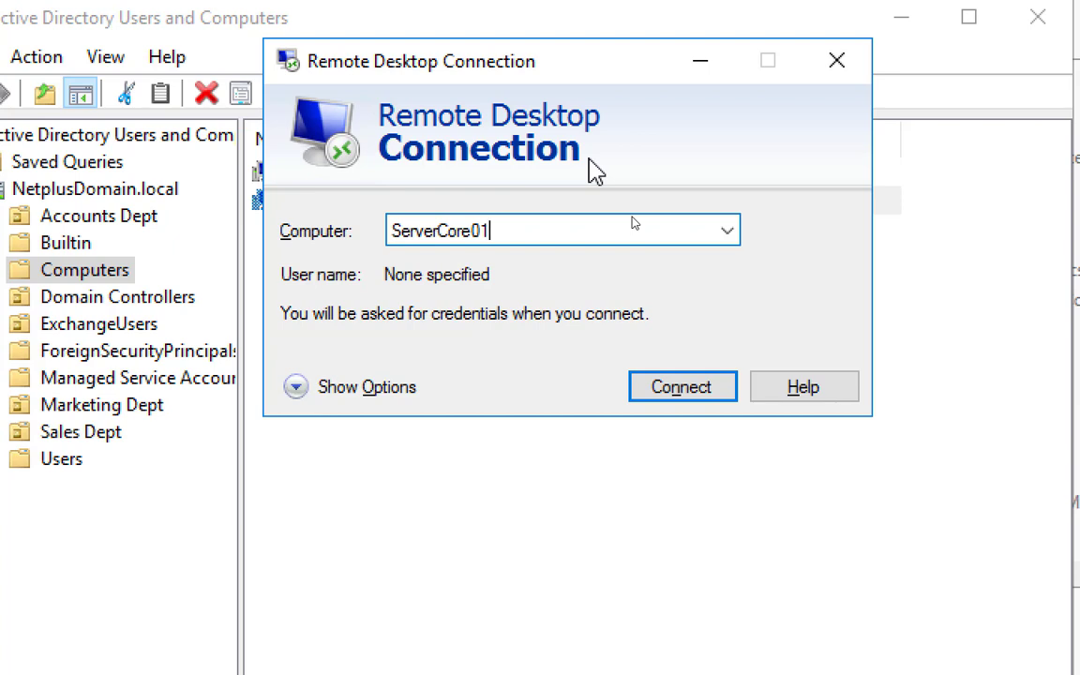
pyautogui.click(655, 390)
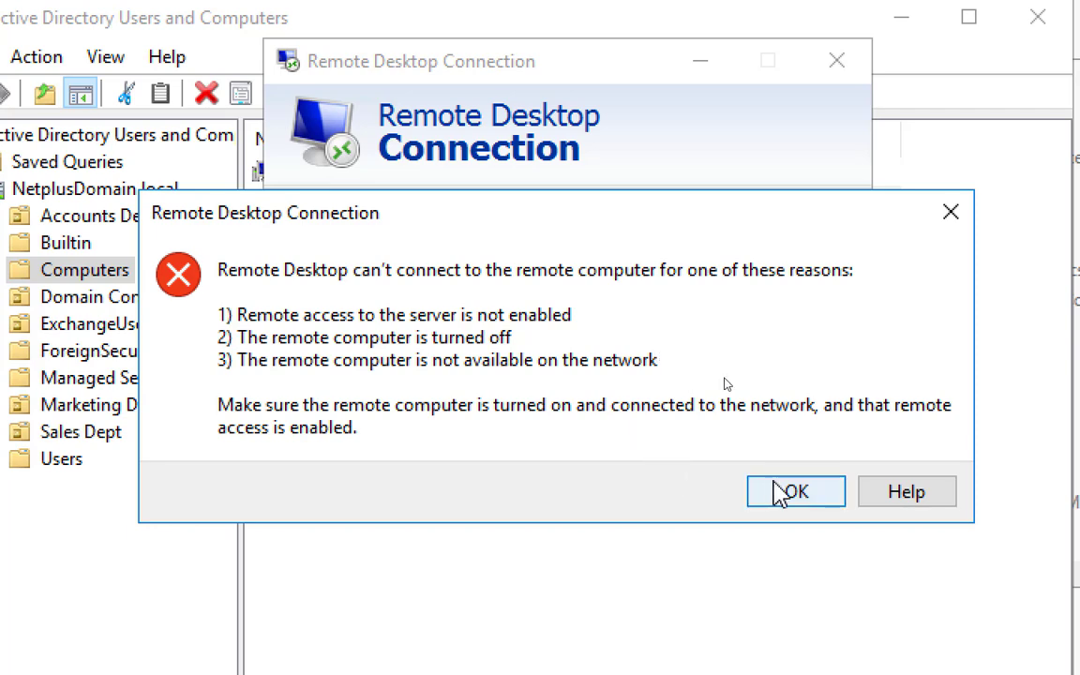
pyautogui.click(777, 495)
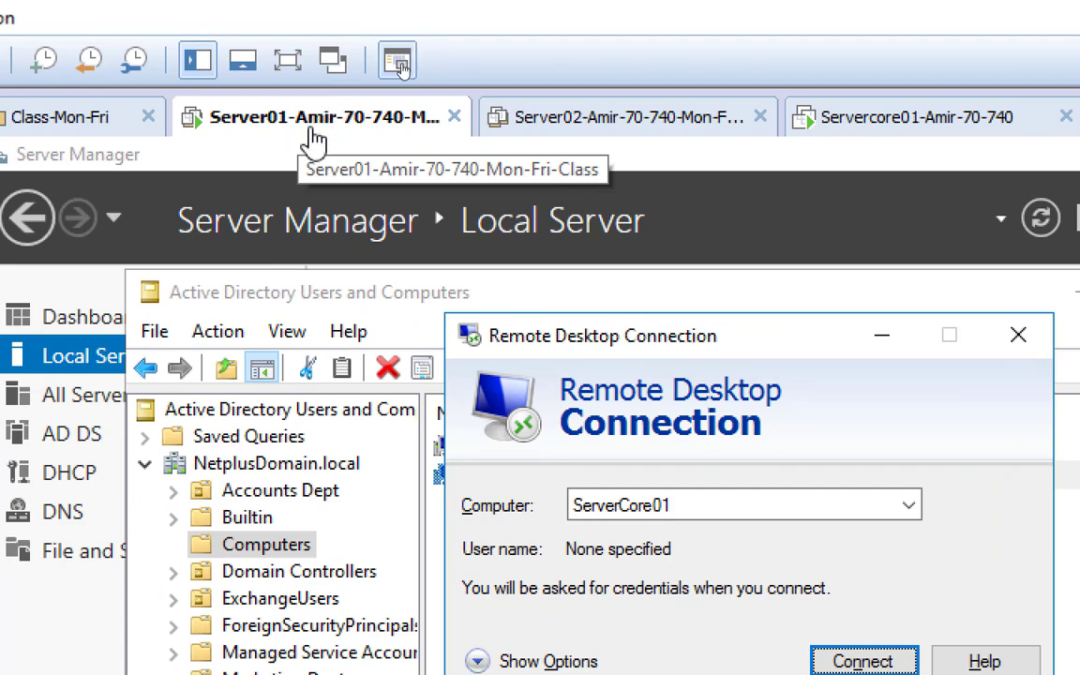
# Restart the Server01 guest through Power > Restart Guest
pyautogui.rightClick(313, 124)
pyautogui.moveTo(440, 183)
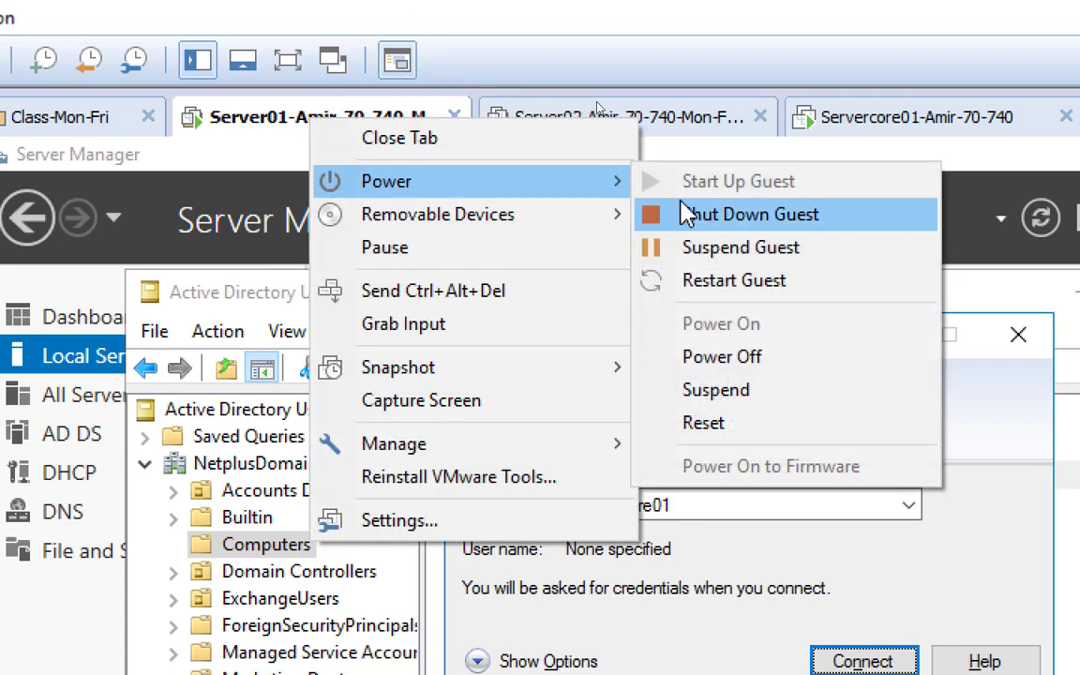
pyautogui.click(781, 286)
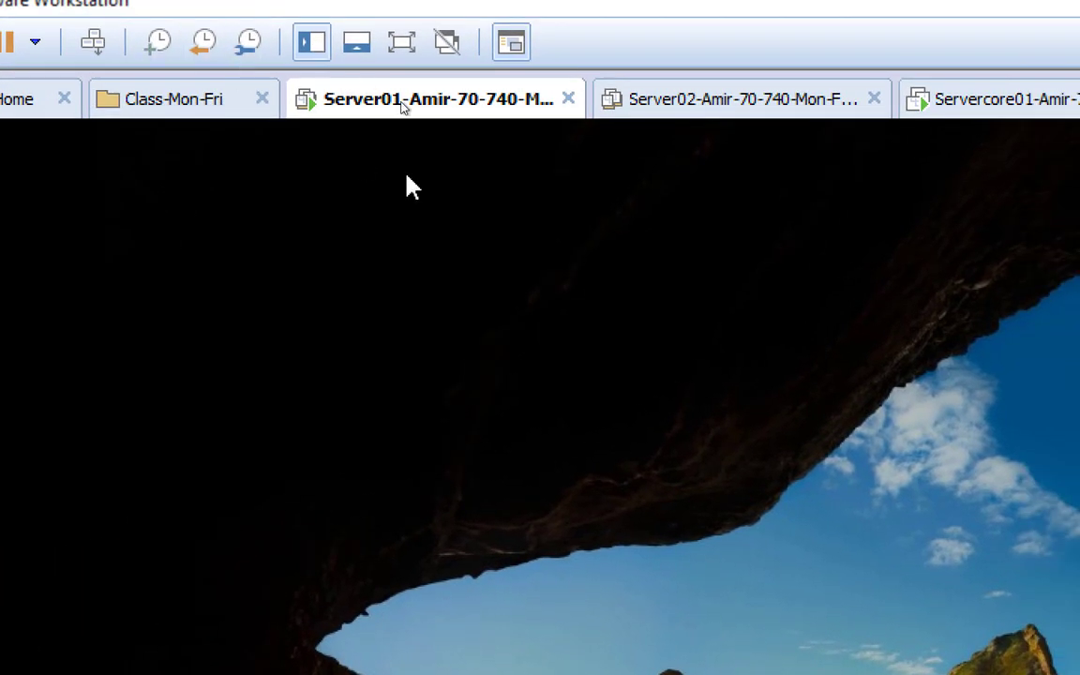
# Sign in to Server01 as NetAdmin by entering the account password
pyautogui.click(103, 68)
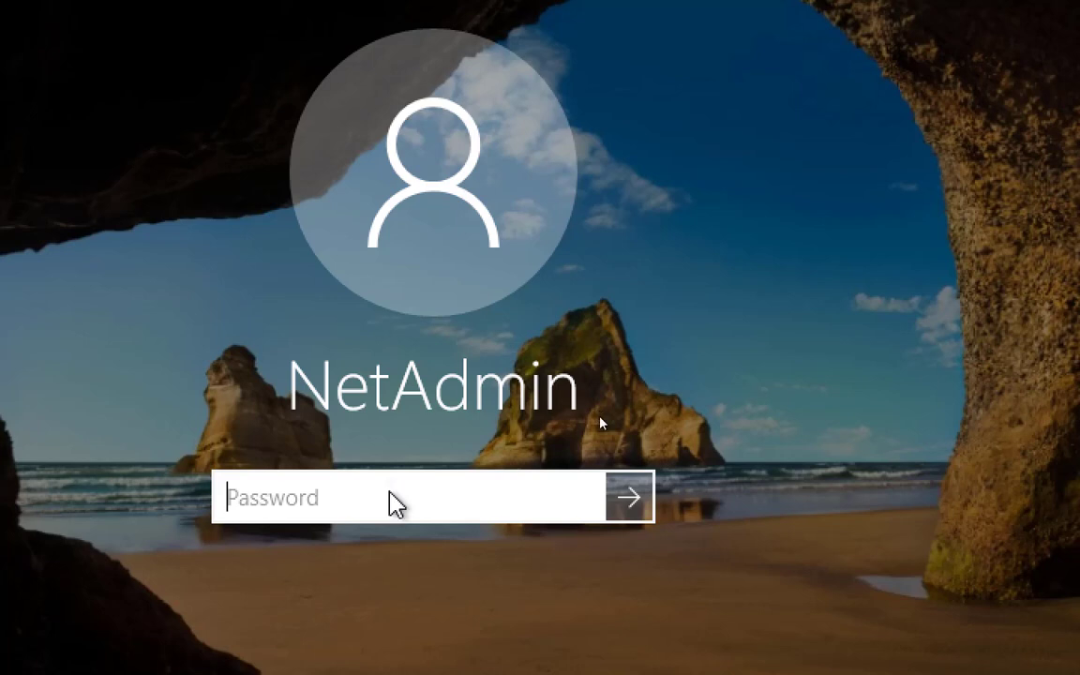
pyautogui.write('••••••••')
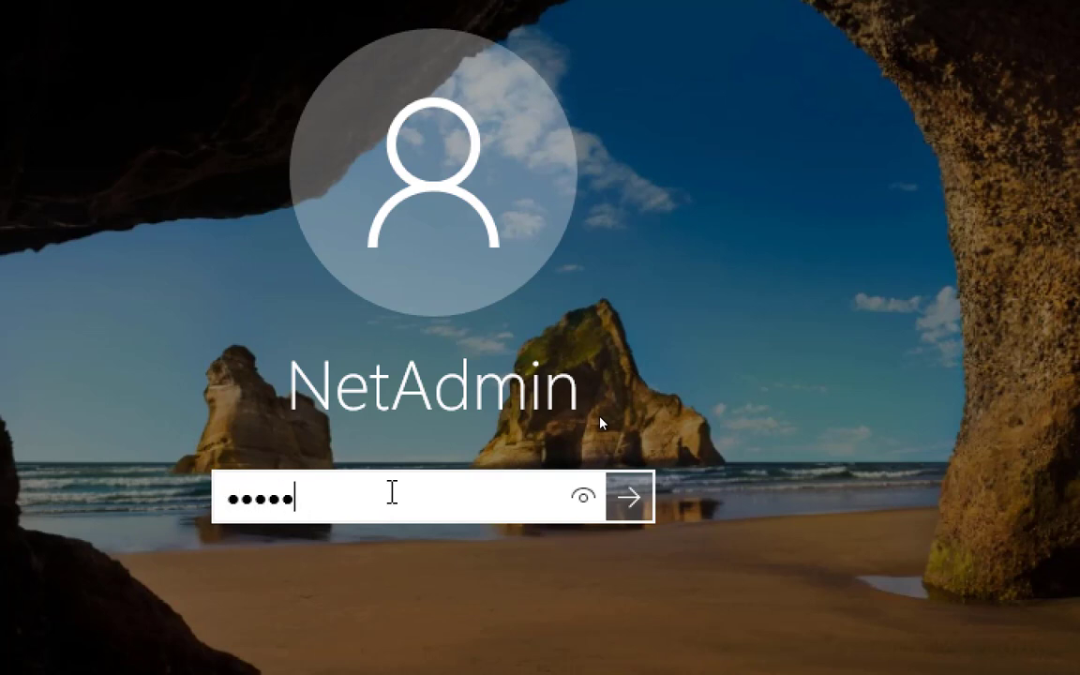
pyautogui.press('Return')
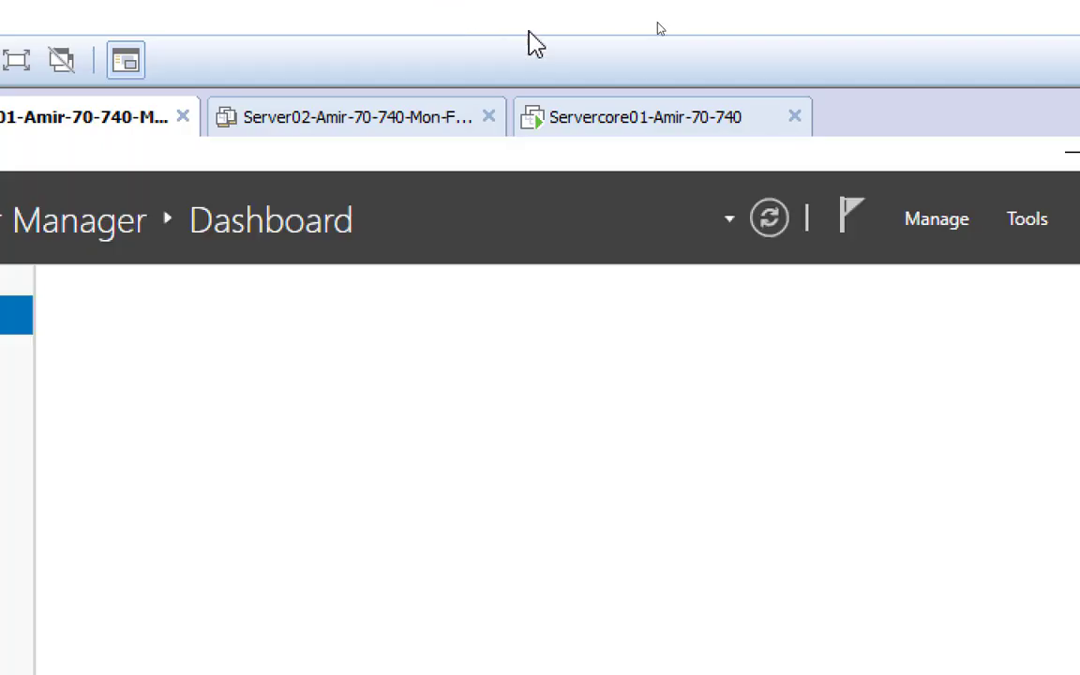
# Restart the Servercore01 guest from its tab's Power > Restart Guest menu
pyautogui.click(627, 131)
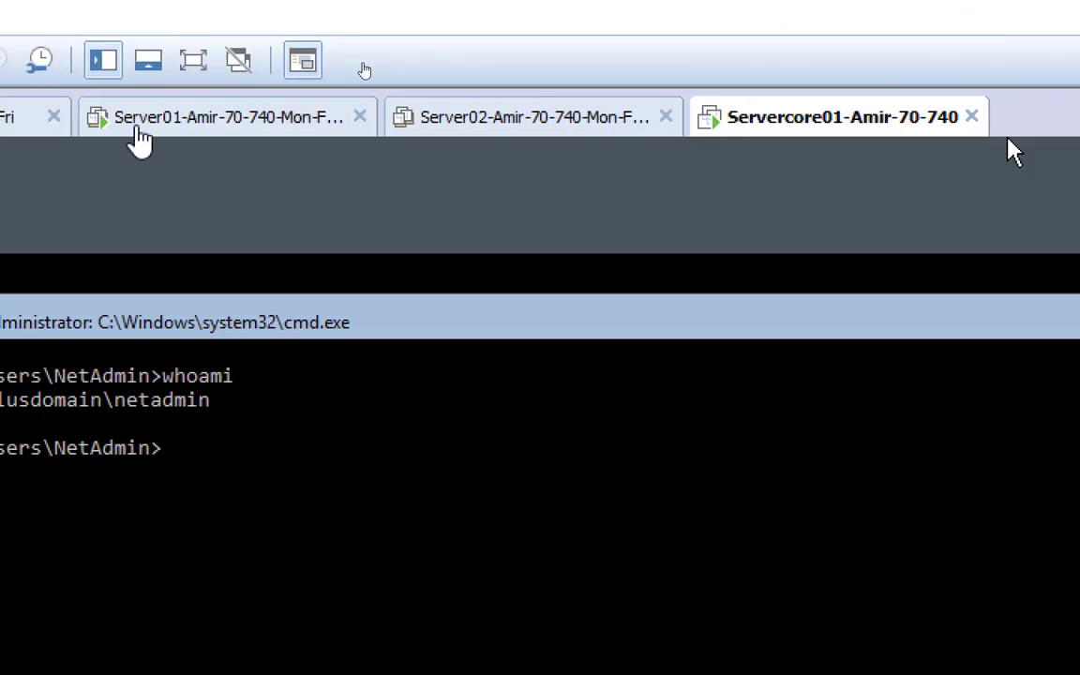
pyautogui.click(143, 126)
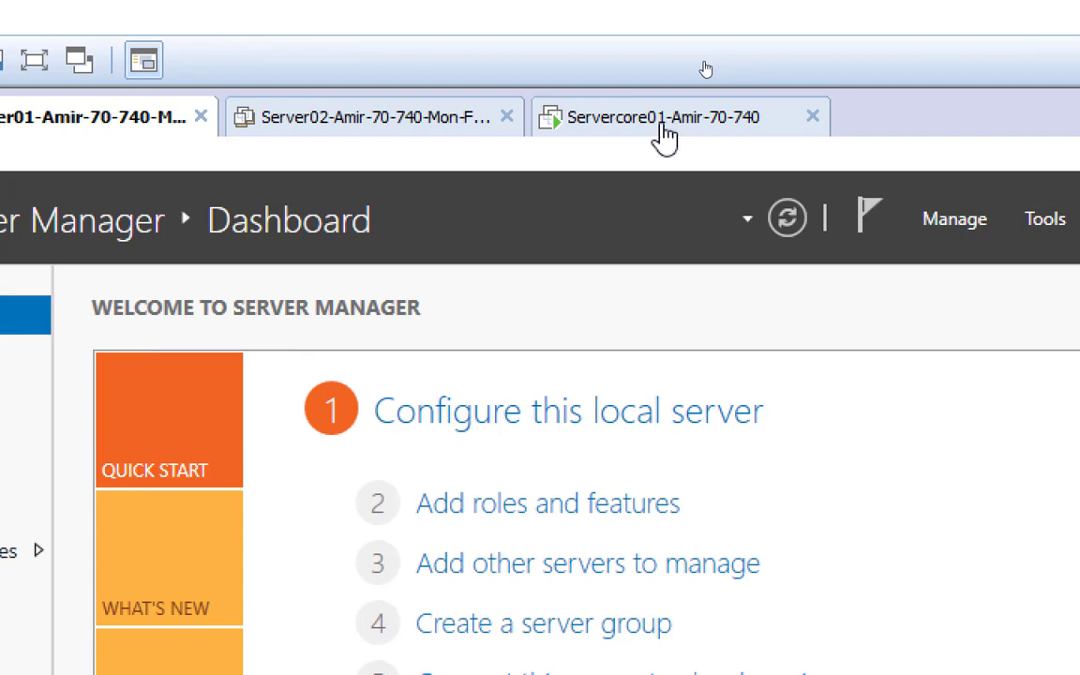
pyautogui.click(664, 136)
pyautogui.rightClick(668, 127)
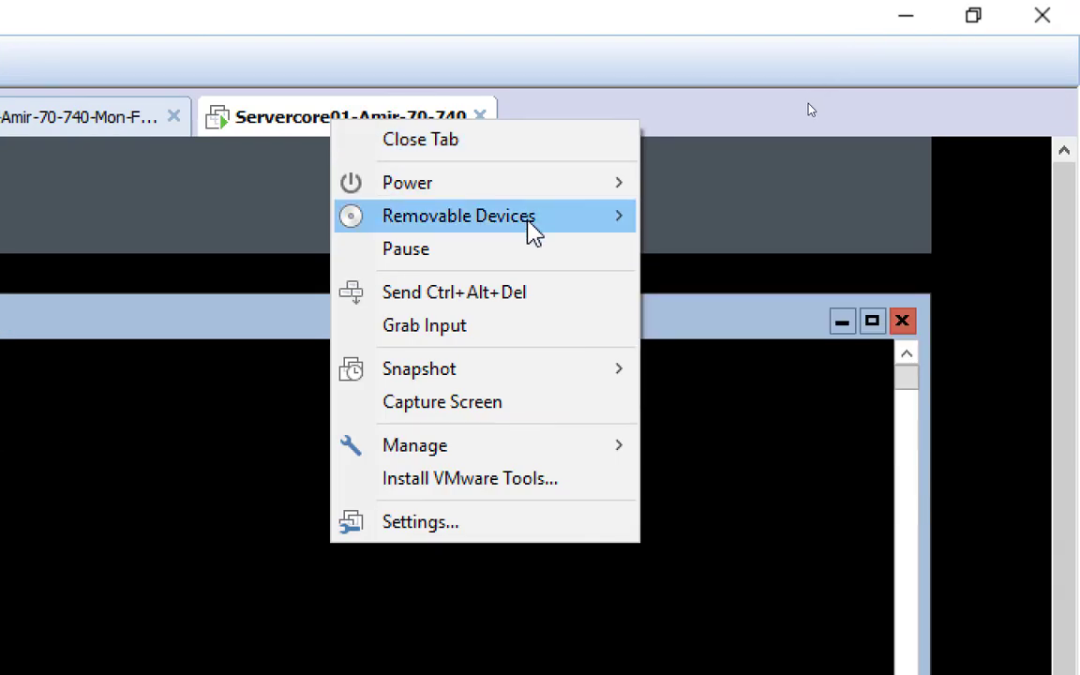
pyautogui.moveTo(554, 197)
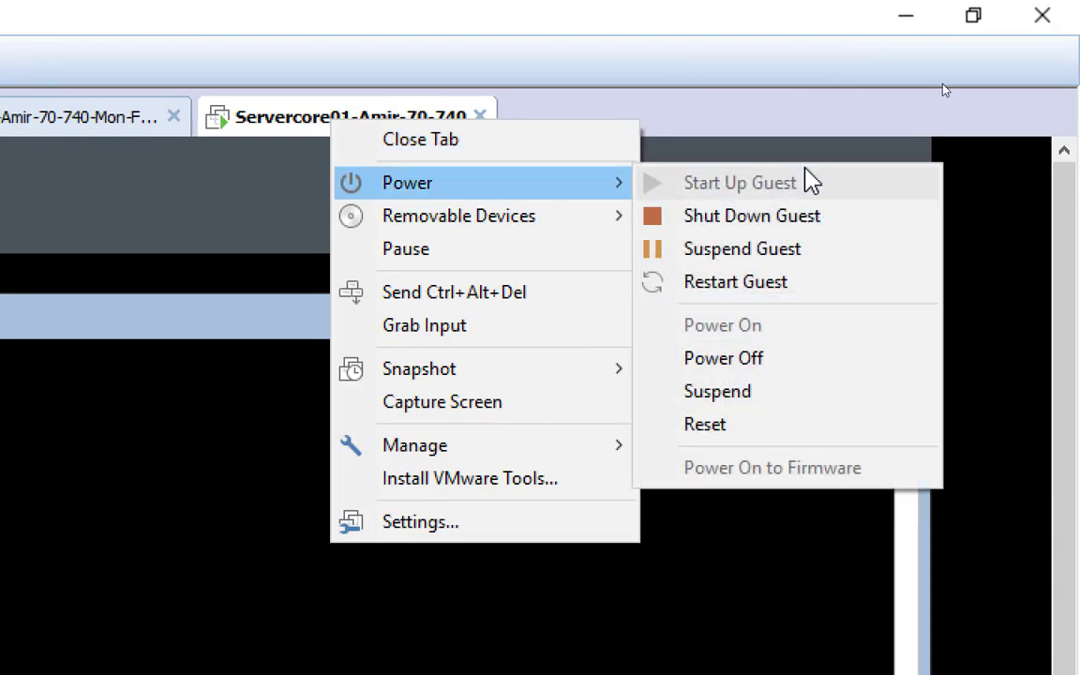
pyautogui.click(776, 291)
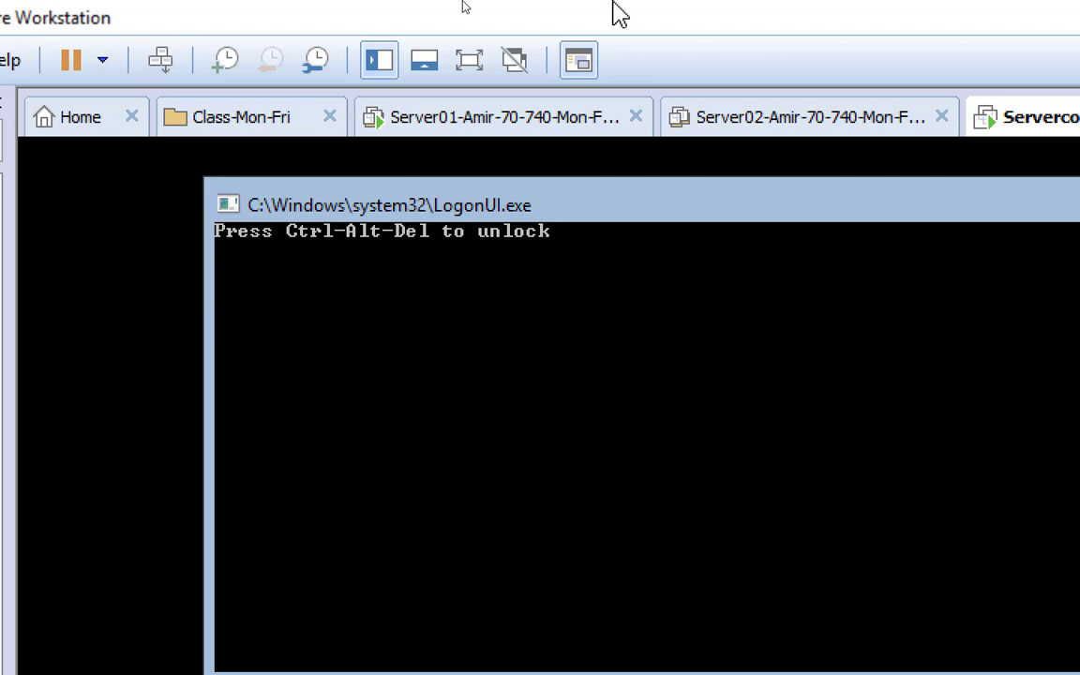
# Send Ctrl+Alt+Del to Servercore01 and sign in with the NetAdmin password
pyautogui.click(160, 62)
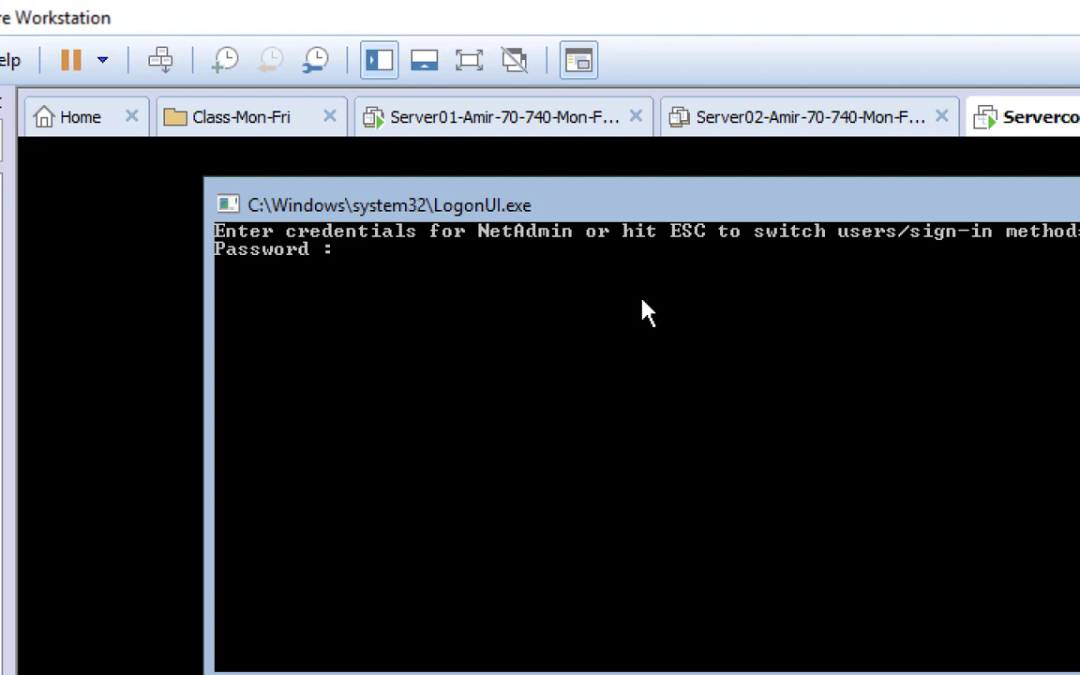
pyautogui.write('********')
pyautogui.press('Return')
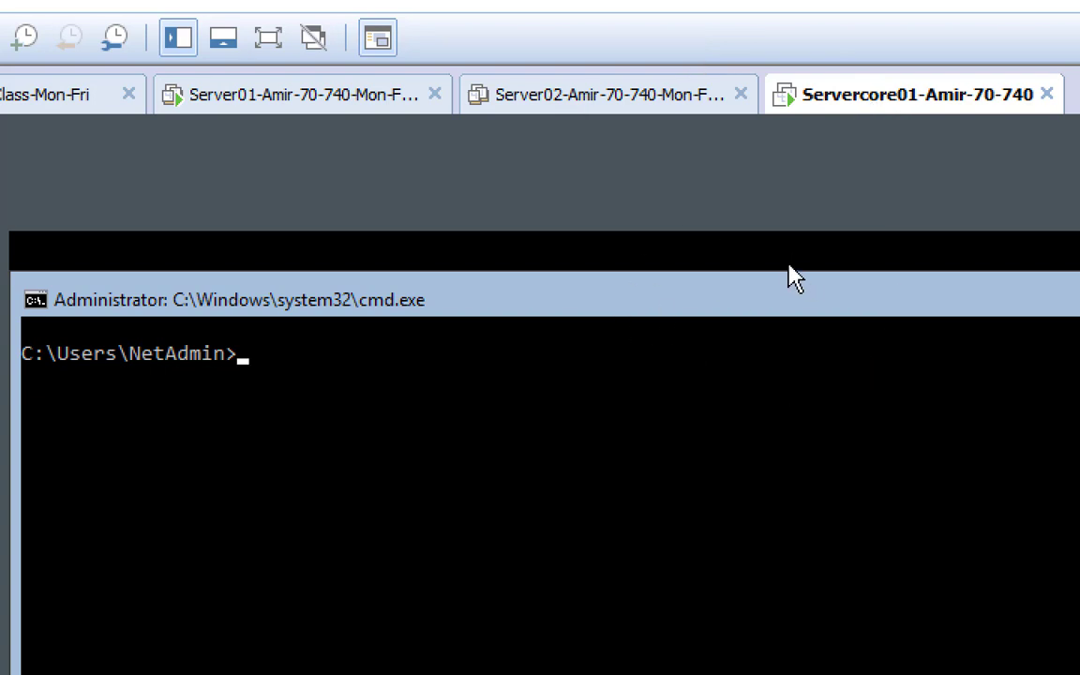
# Open an elevated Command Prompt on Server01 and accept the UAC prompt
pyautogui.click(272, 103)
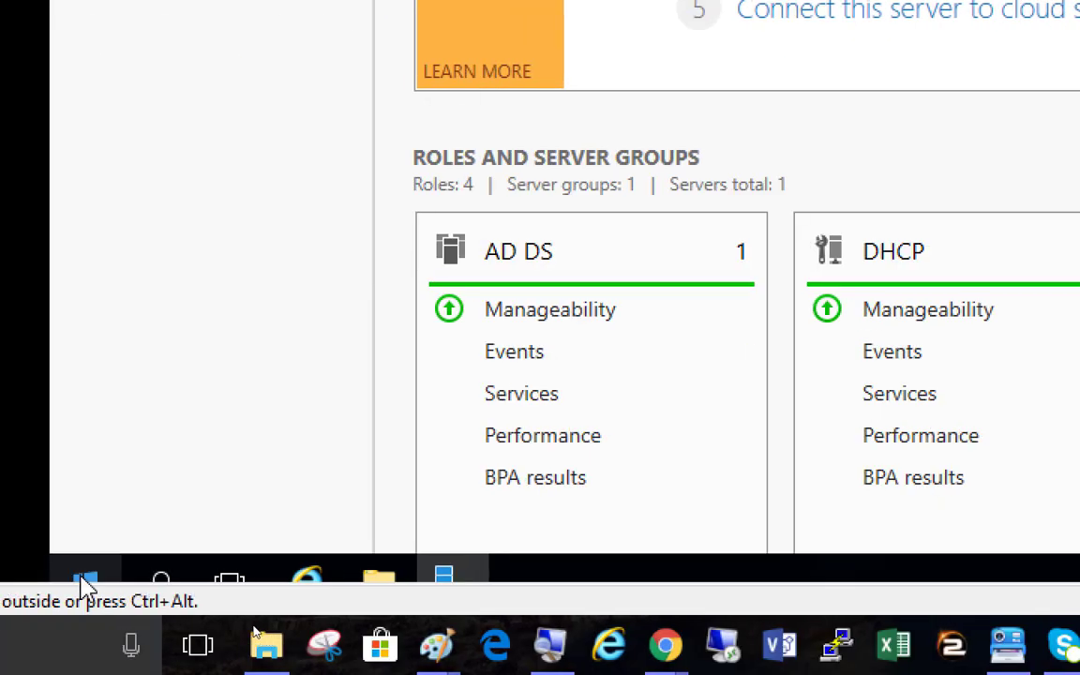
pyautogui.rightClick(85, 580)
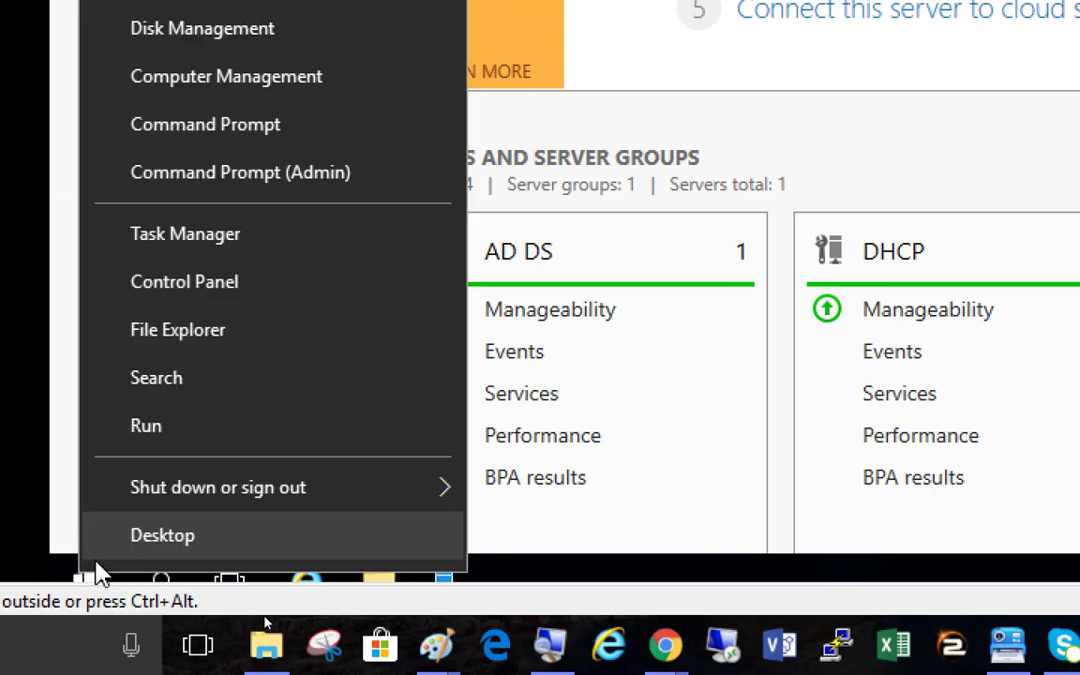
pyautogui.click(279, 178)
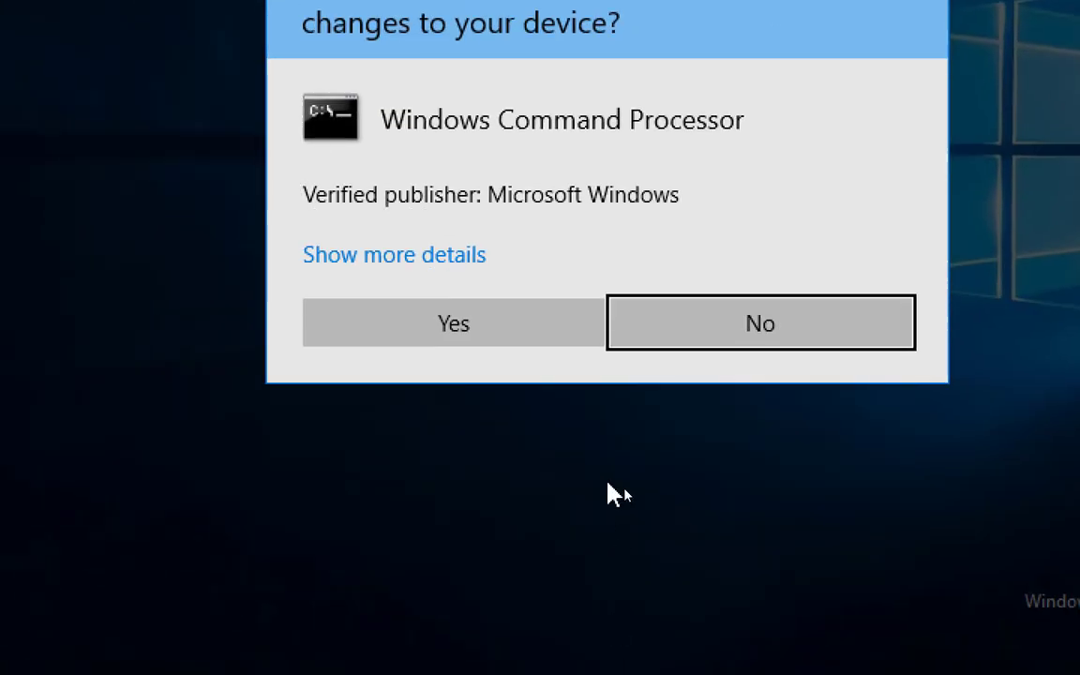
pyautogui.click(482, 335)
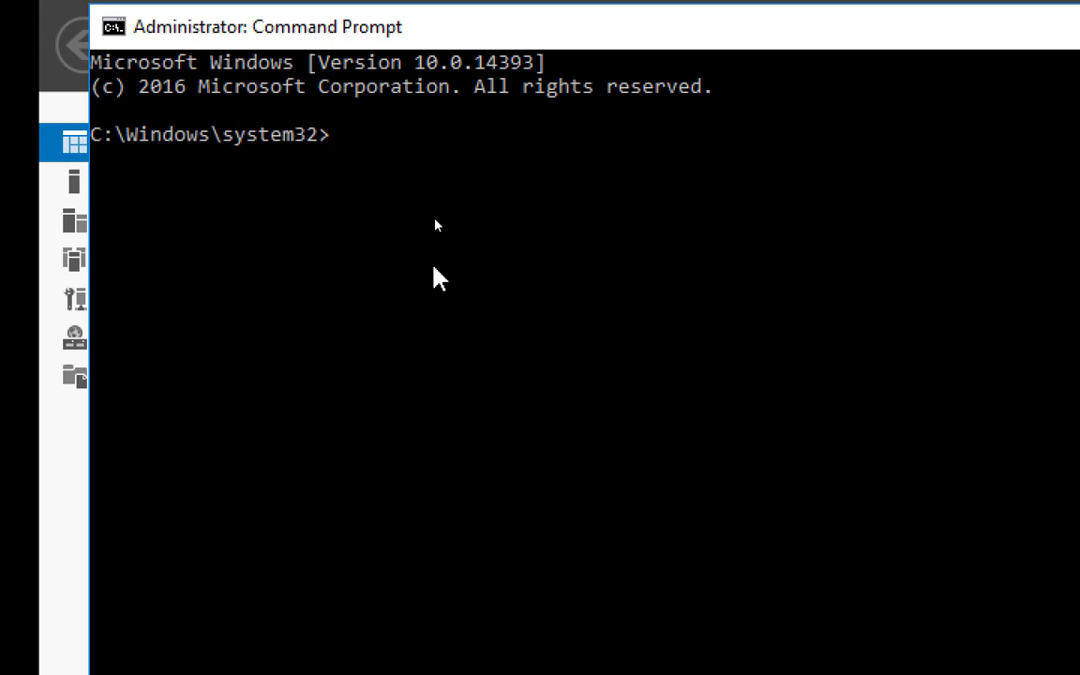
# Ping servercore01, which resolves to 192.168.200.3 but times out, then stop it
pyautogui.write('ping serve')
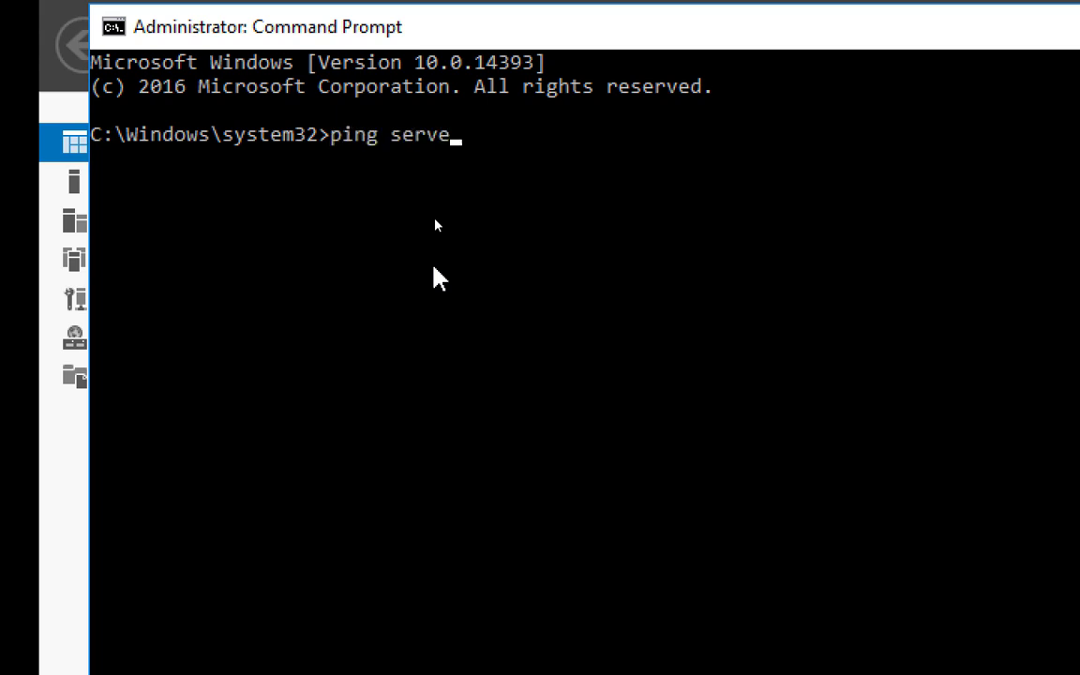
pyautogui.write('rcore01')
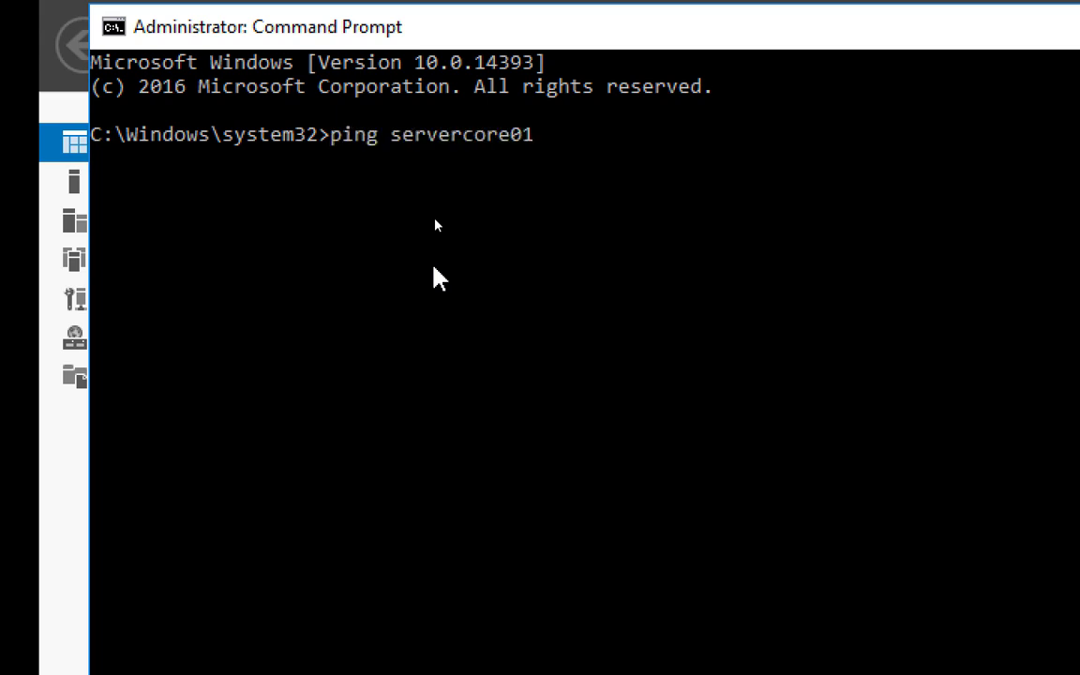
pyautogui.press('Return')
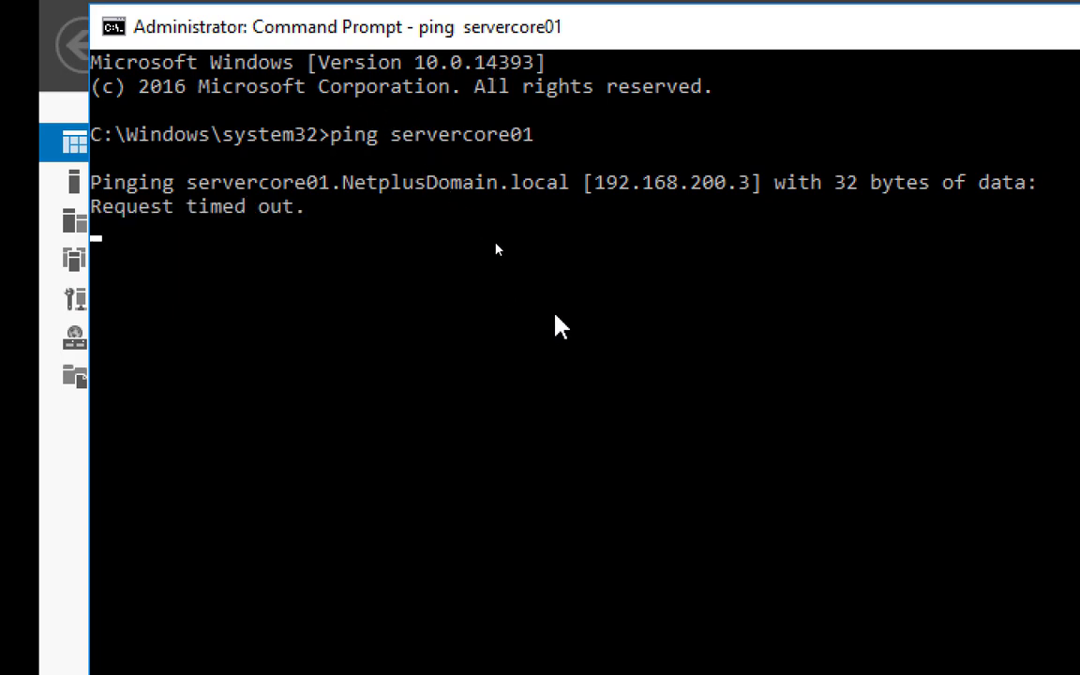
pyautogui.hotkey('ctrl', 'c')
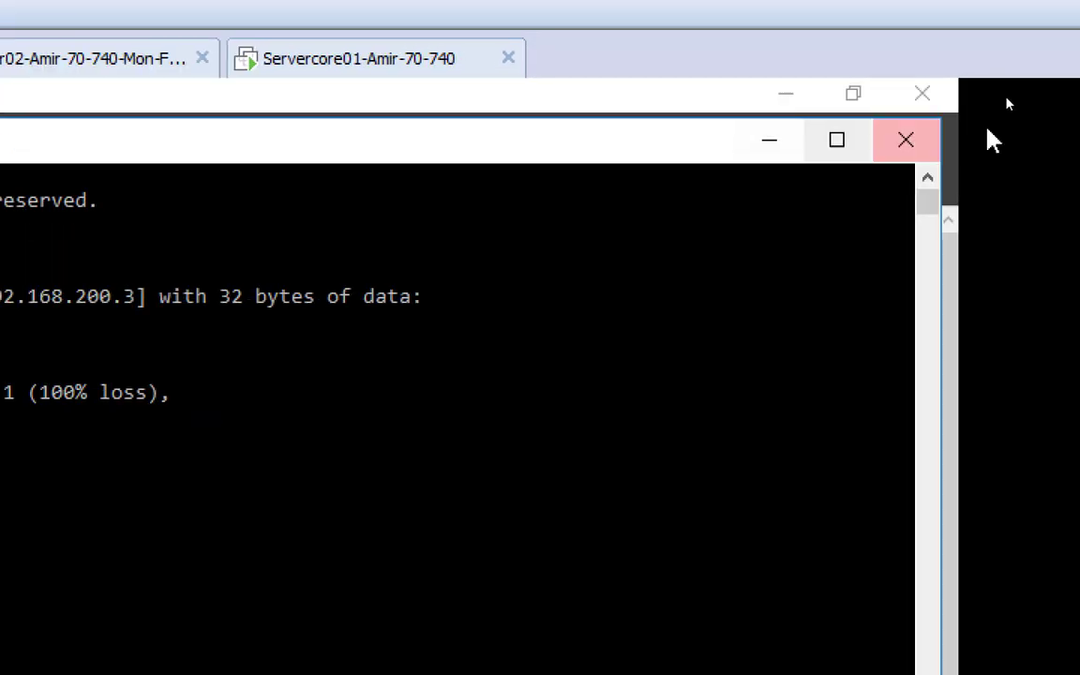
# Minimize the prompt and launch Remote Desktop Connection with mstsc from Run
pyautogui.click(771, 142)
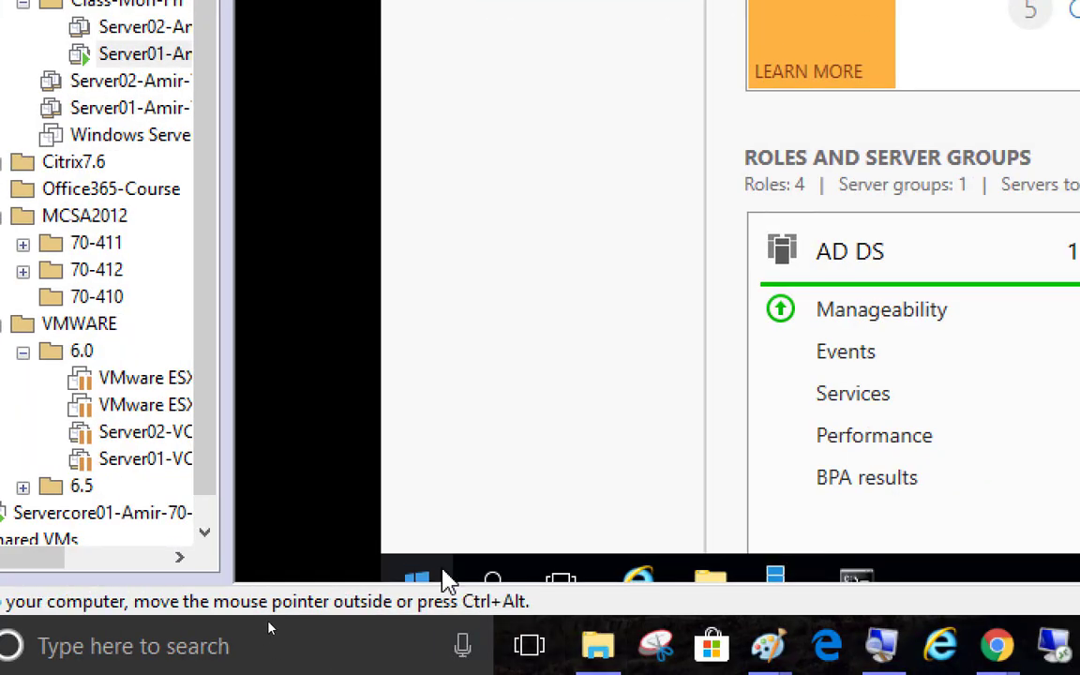
pyautogui.rightClick(447, 579)
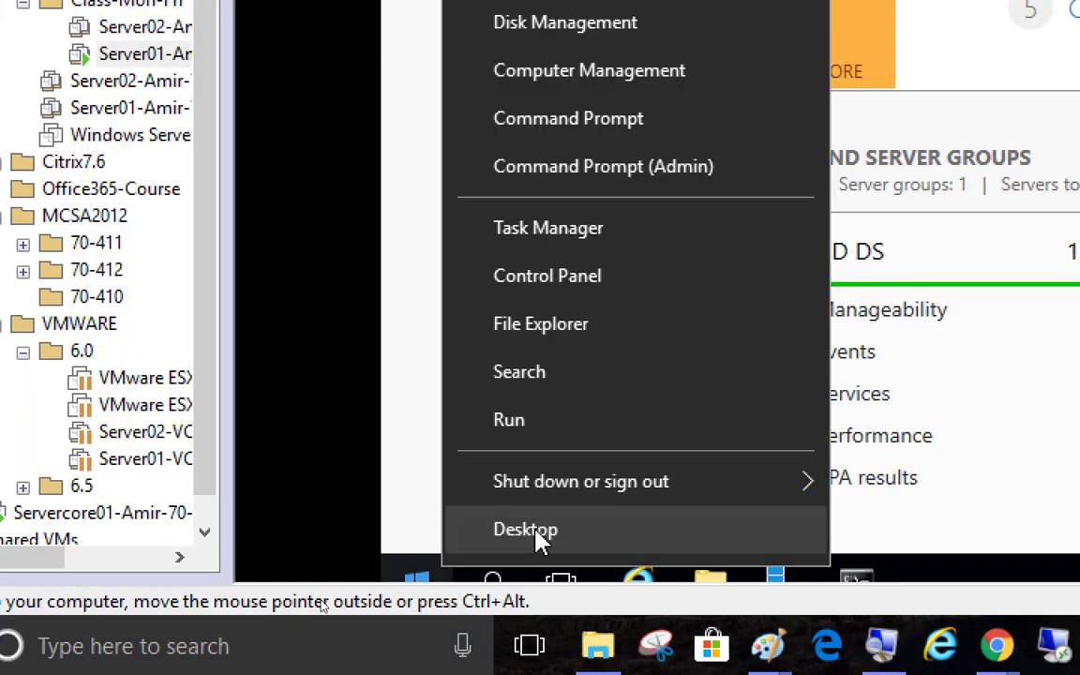
pyautogui.click(605, 442)
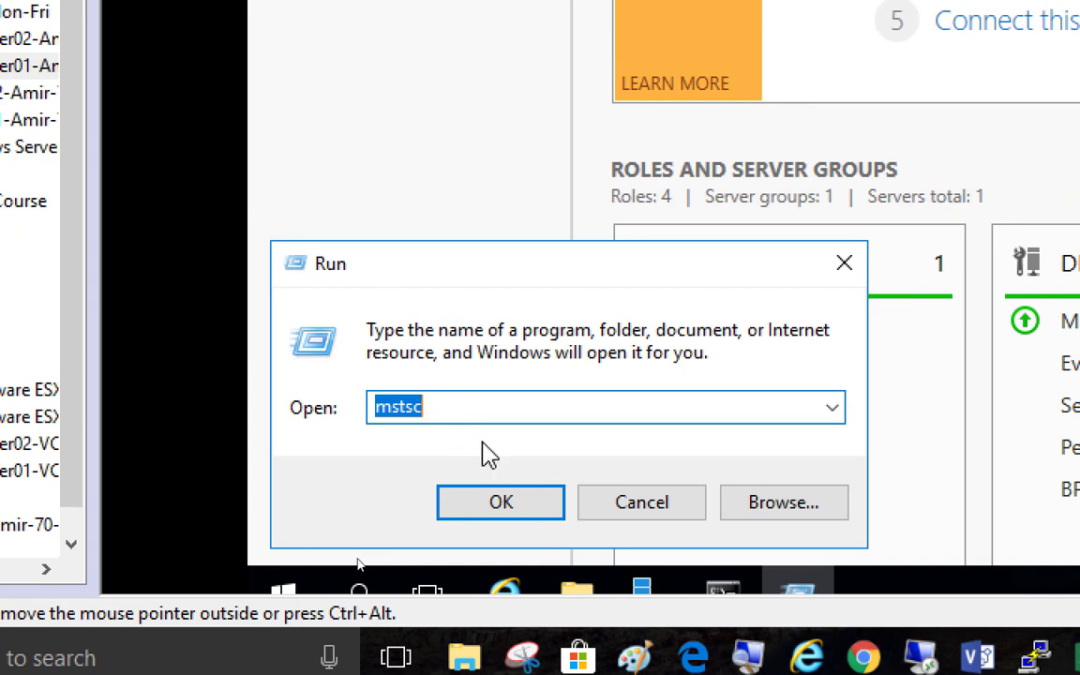
pyautogui.click(501, 504)
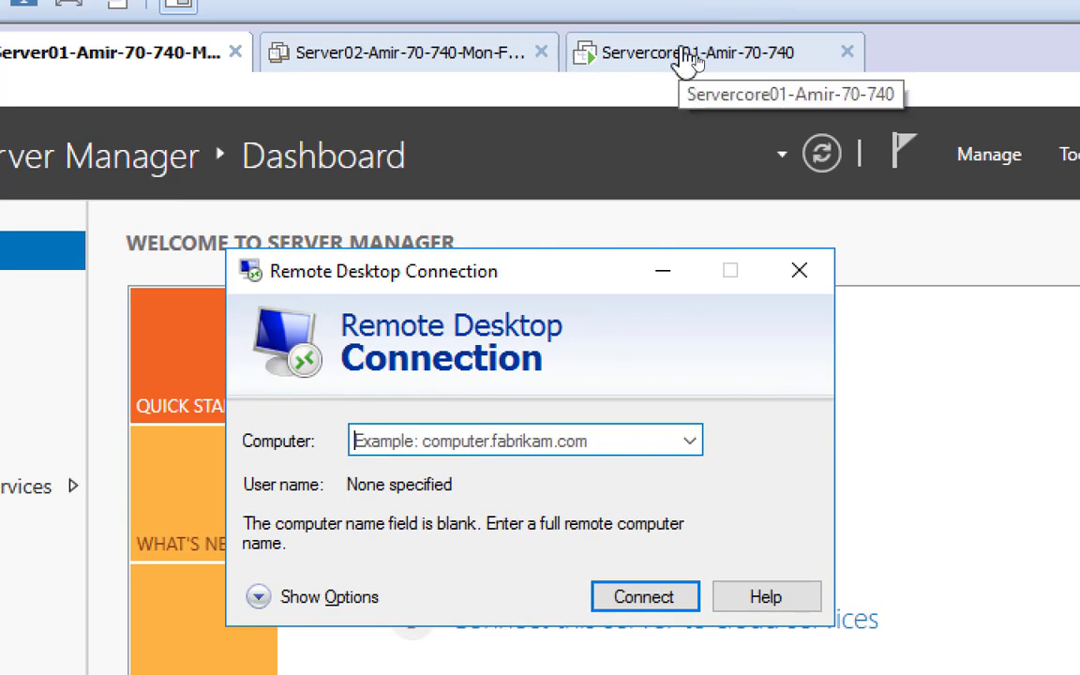
# Enter ServerCore01 as the computer name in Remote Desktop Connection
pyautogui.click(690, 58)
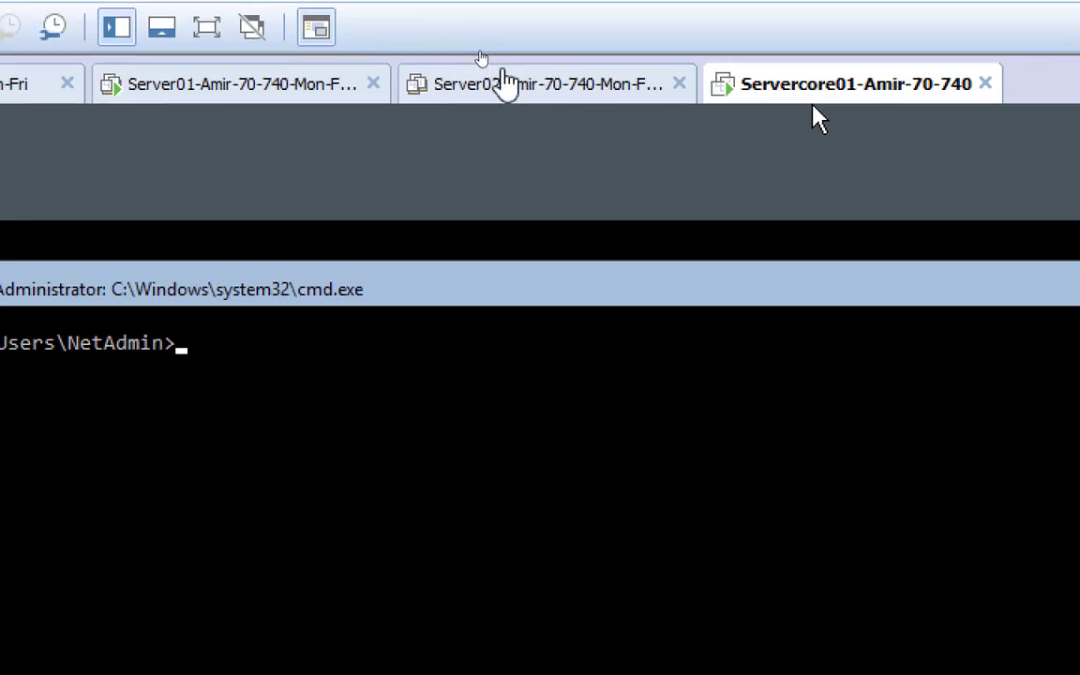
pyautogui.click(231, 86)
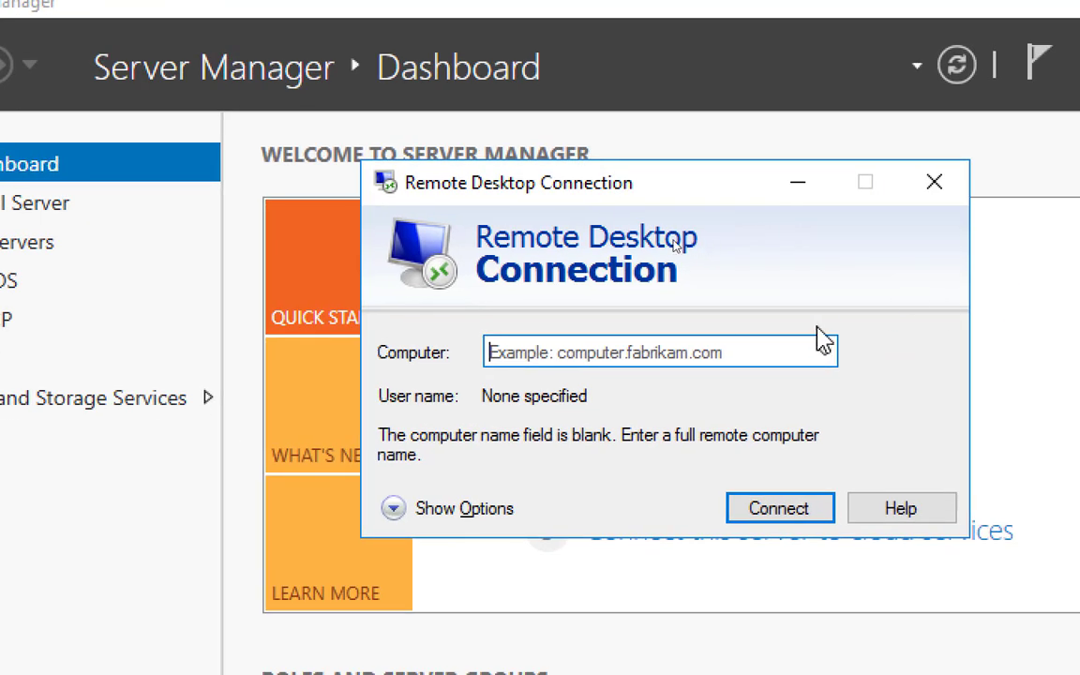
pyautogui.click(755, 351)
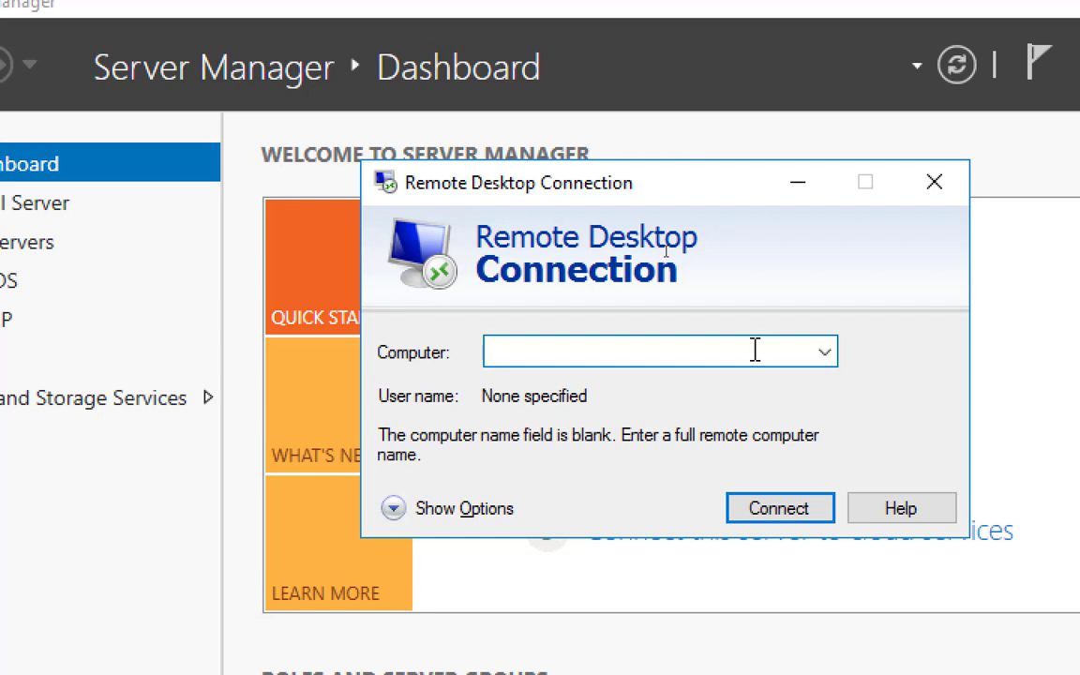
pyautogui.write('ServerCore01')
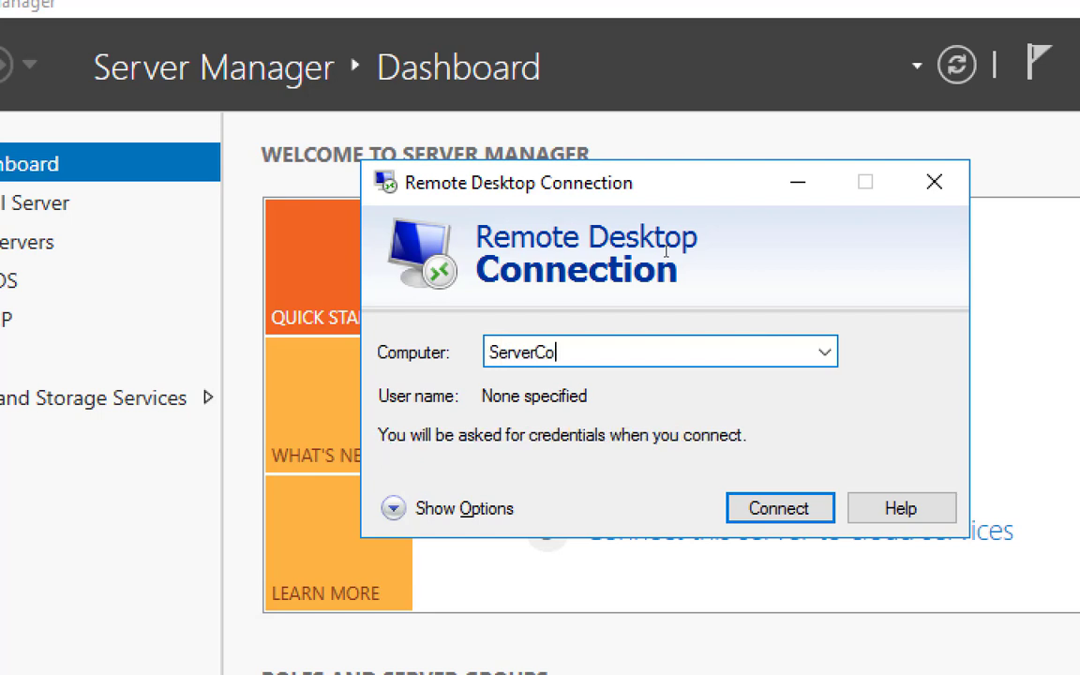
# Try connecting to ServerCore01 twice, dismissing both unreachable errors, then show the full options
pyautogui.click(792, 508)
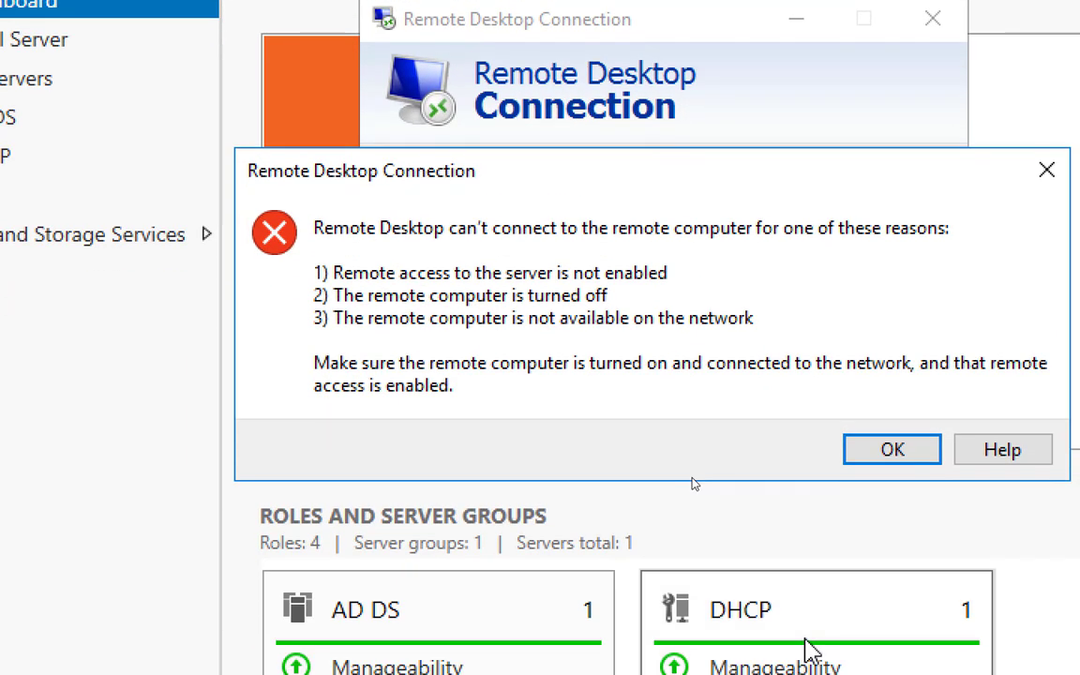
pyautogui.click(888, 451)
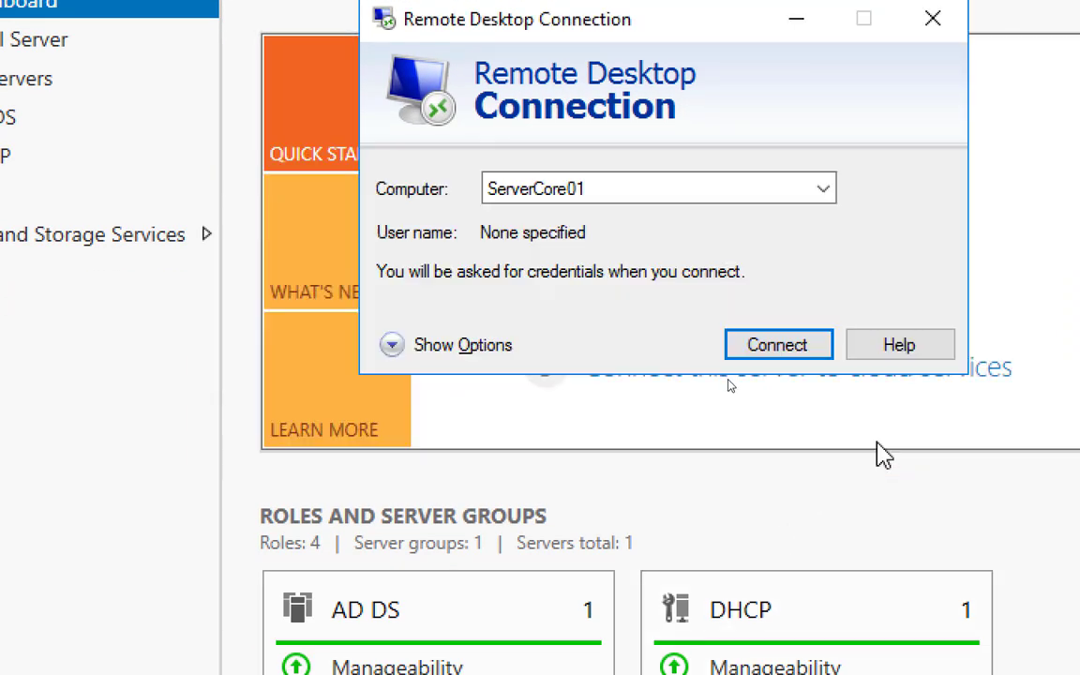
pyautogui.click(775, 345)
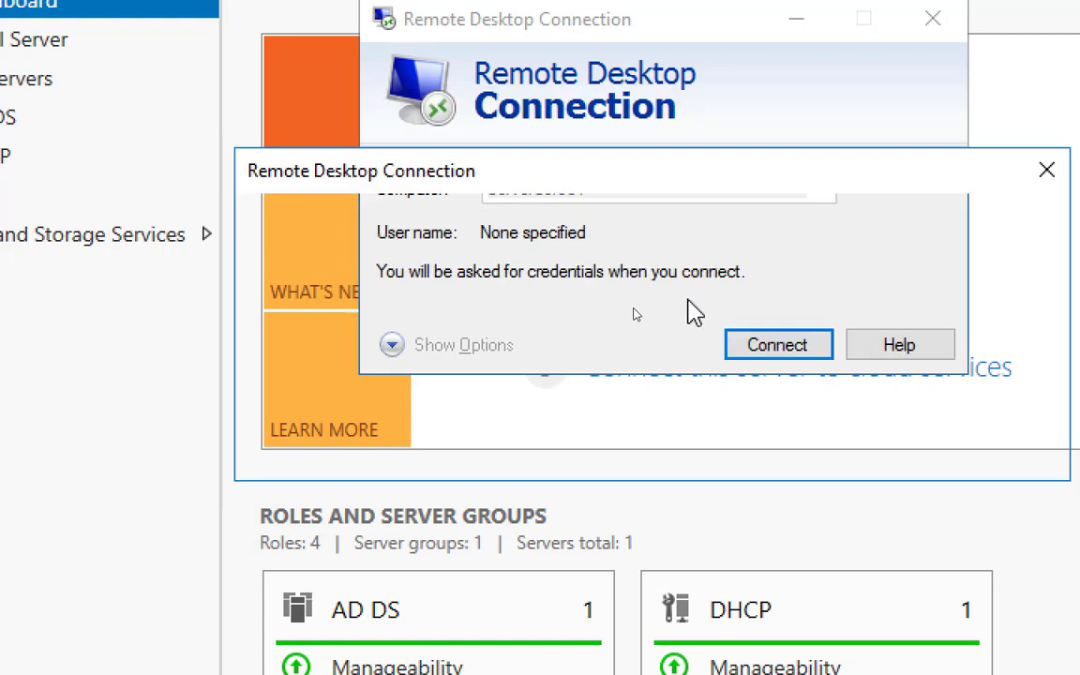
pyautogui.click(891, 450)
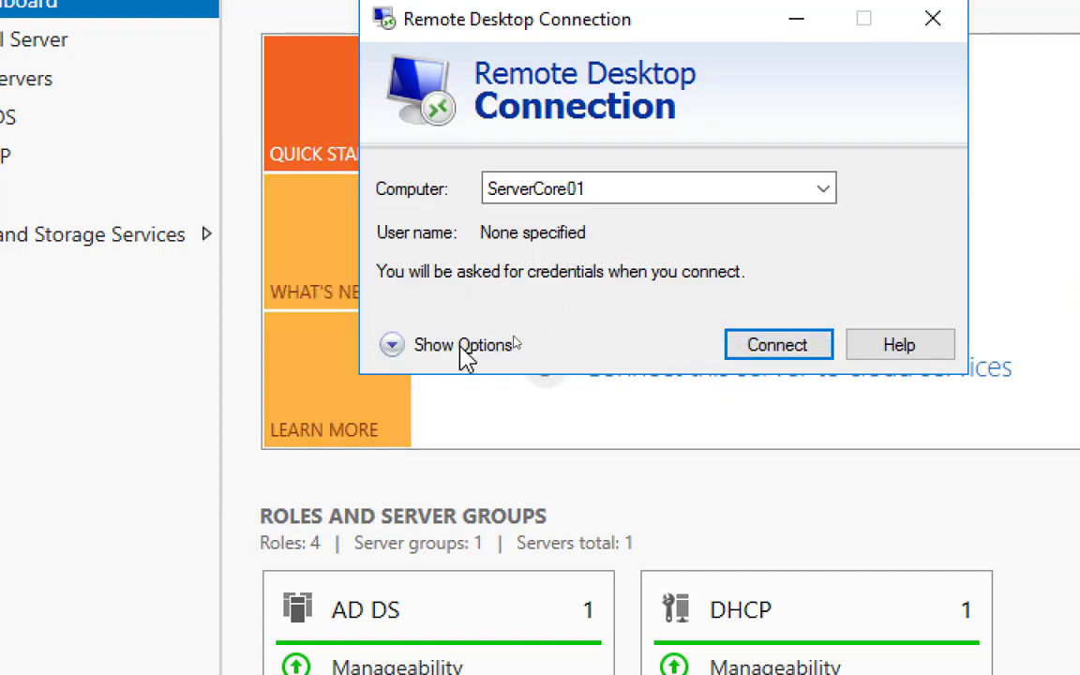
pyautogui.click(394, 347)
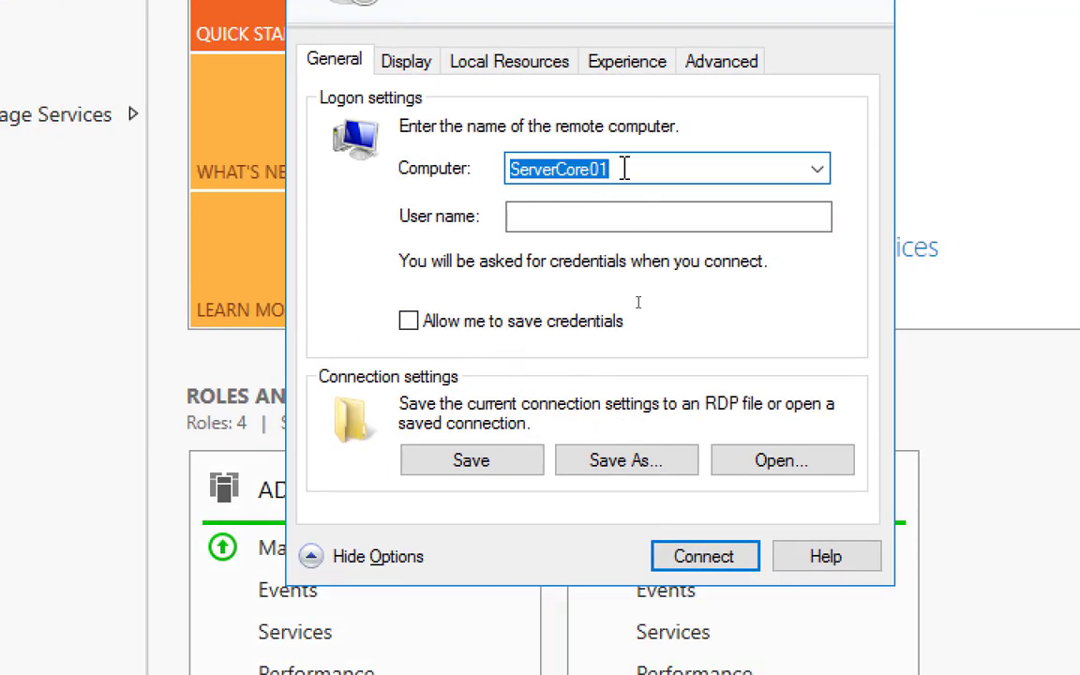
# Connect via Remote Desktop to 192.168.200.3, then switch to the Servercore01 console
pyautogui.write('192.168.200.3')
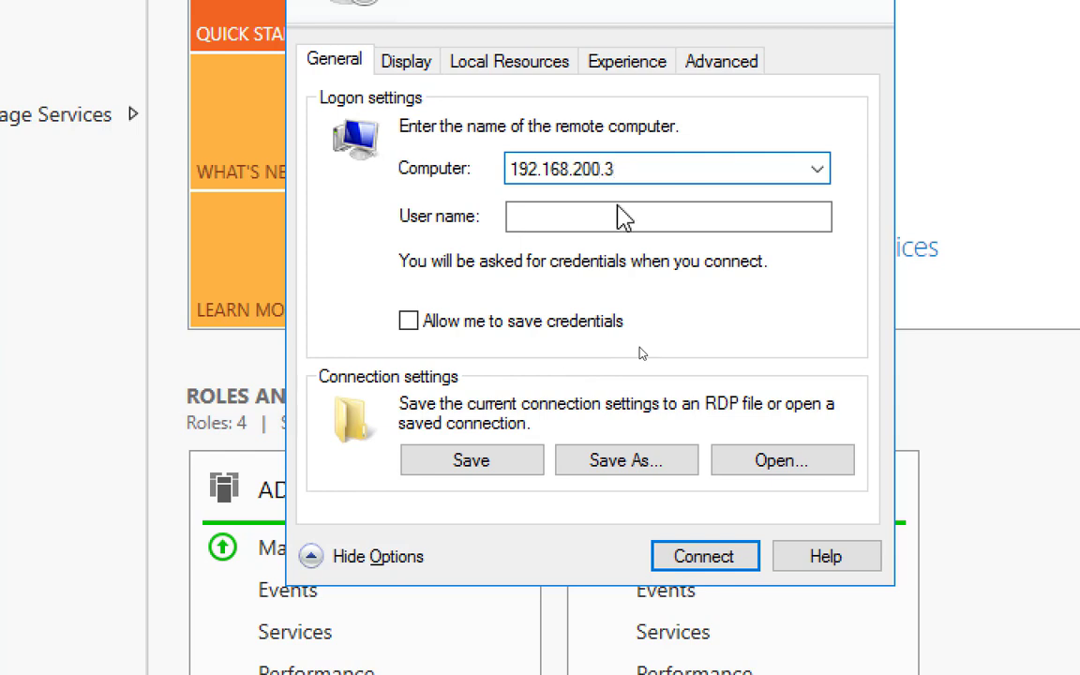
pyautogui.click(698, 557)
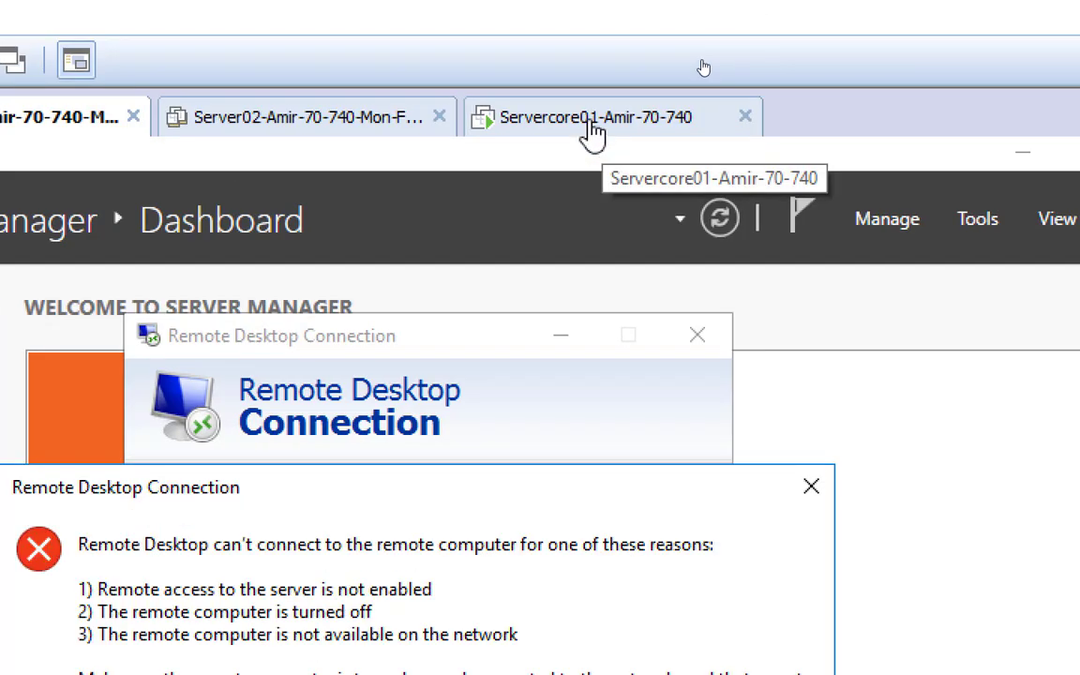
pyautogui.click(591, 120)
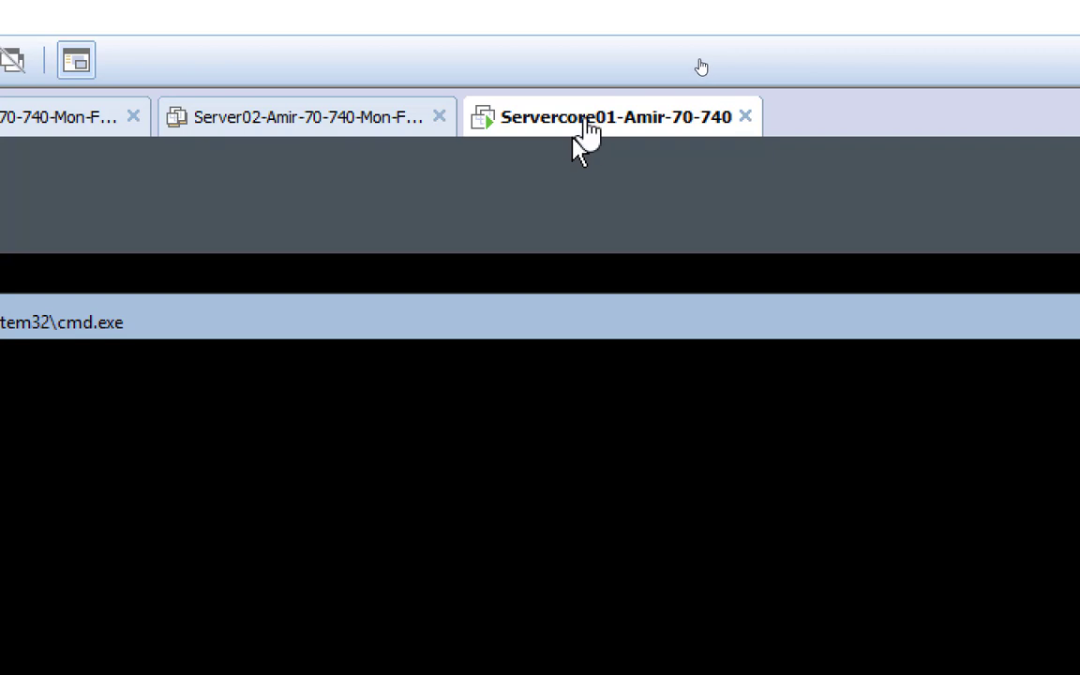
pyautogui.rightClick(582, 141)
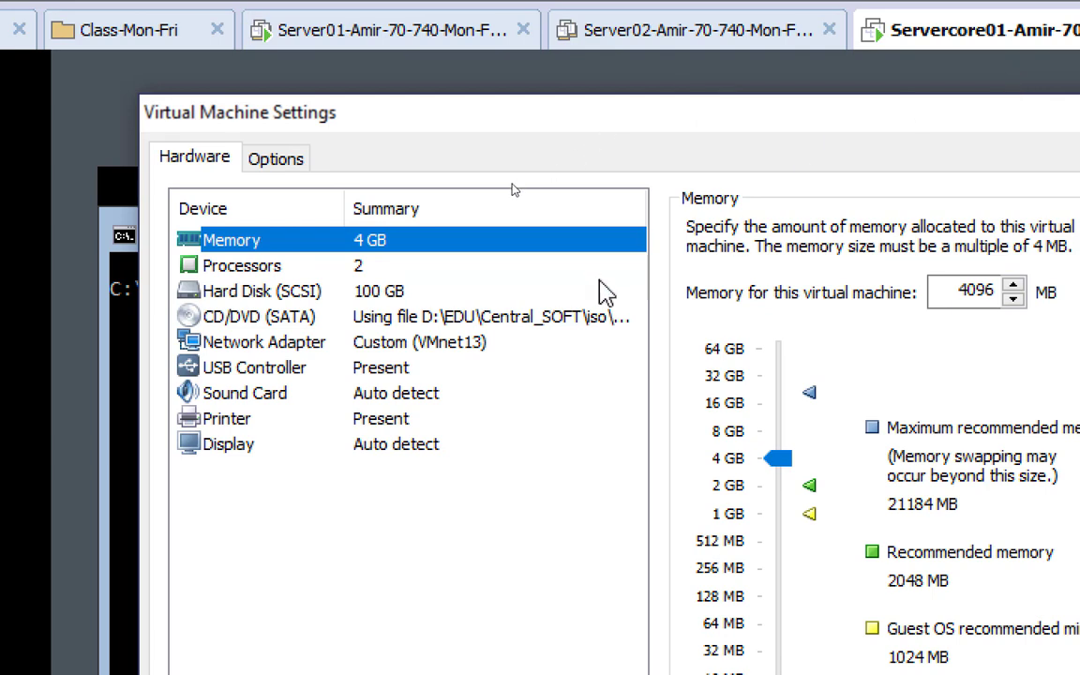
pyautogui.click(483, 345)
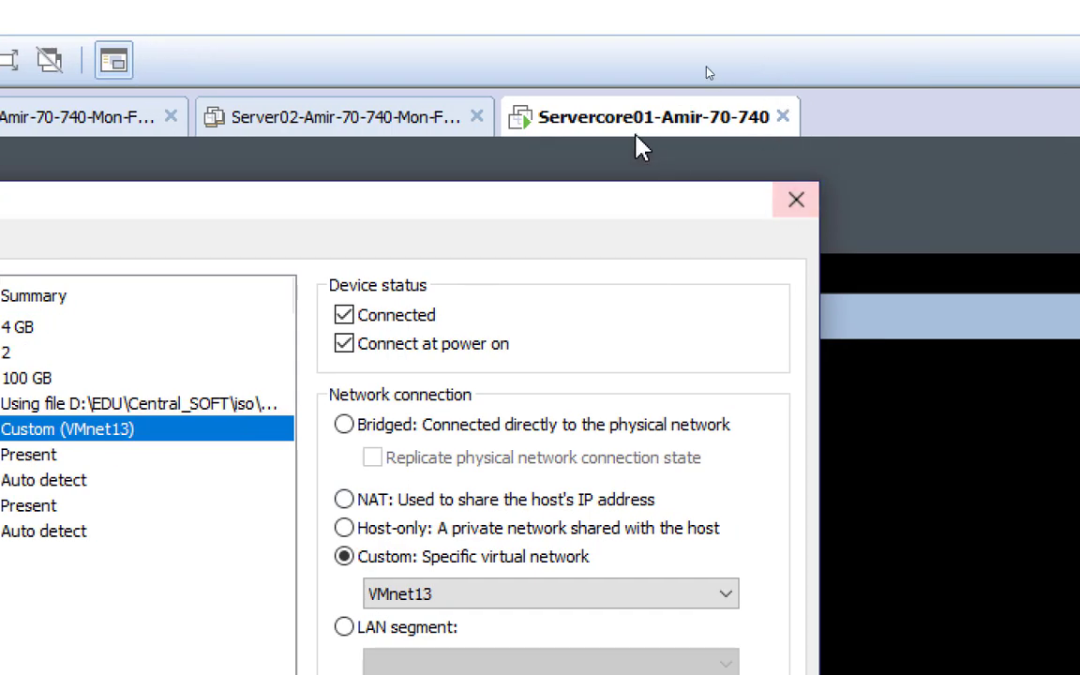
pyautogui.click(777, 203)
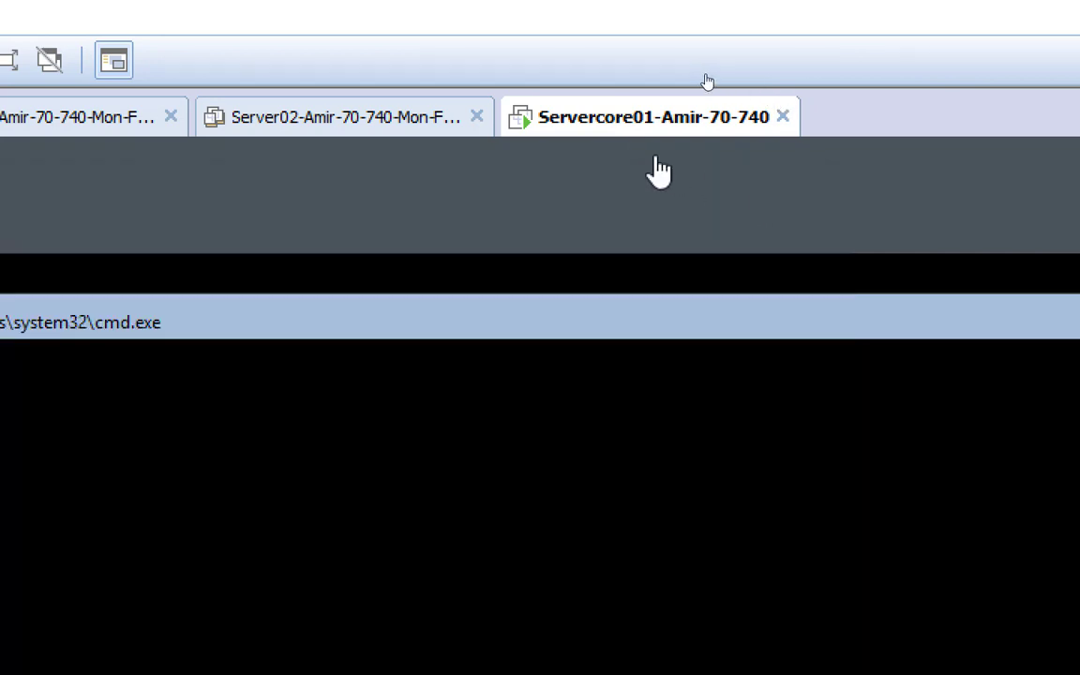
# Remove the existing network adapter from Servercore01's VM settings and save
pyautogui.rightClick(607, 122)
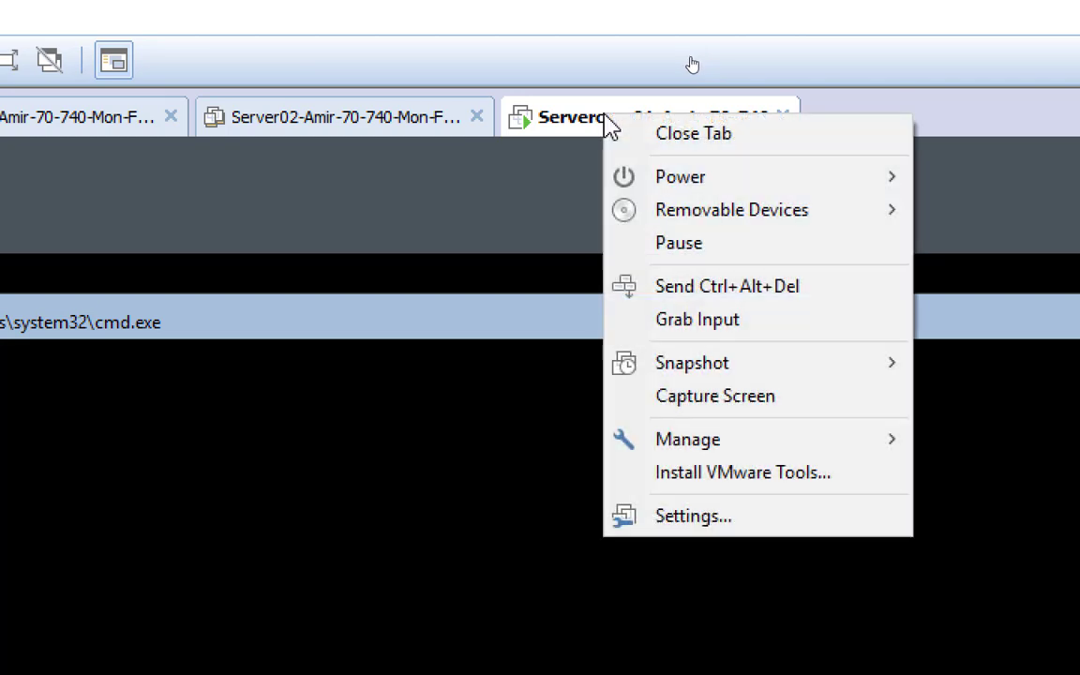
pyautogui.click(710, 526)
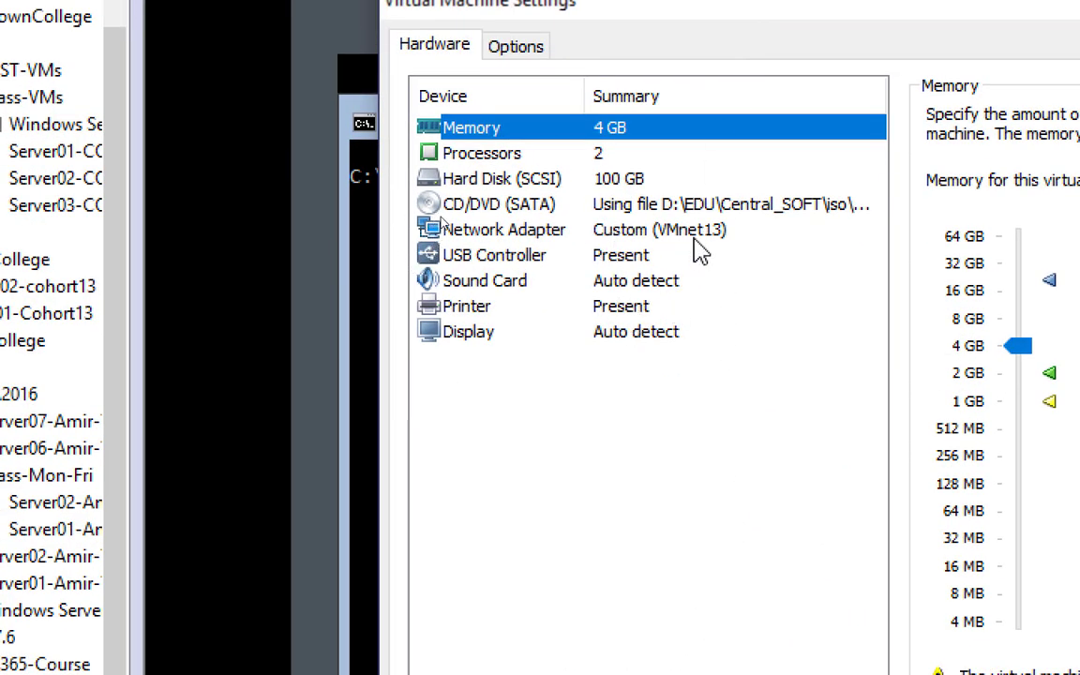
pyautogui.click(701, 235)
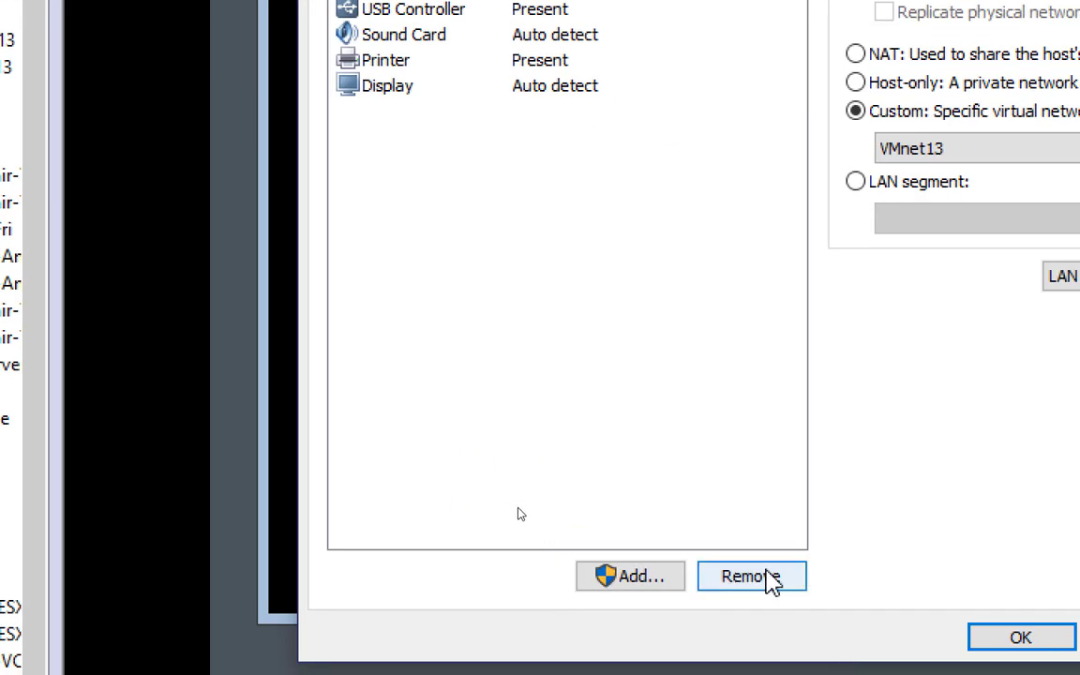
pyautogui.click(771, 586)
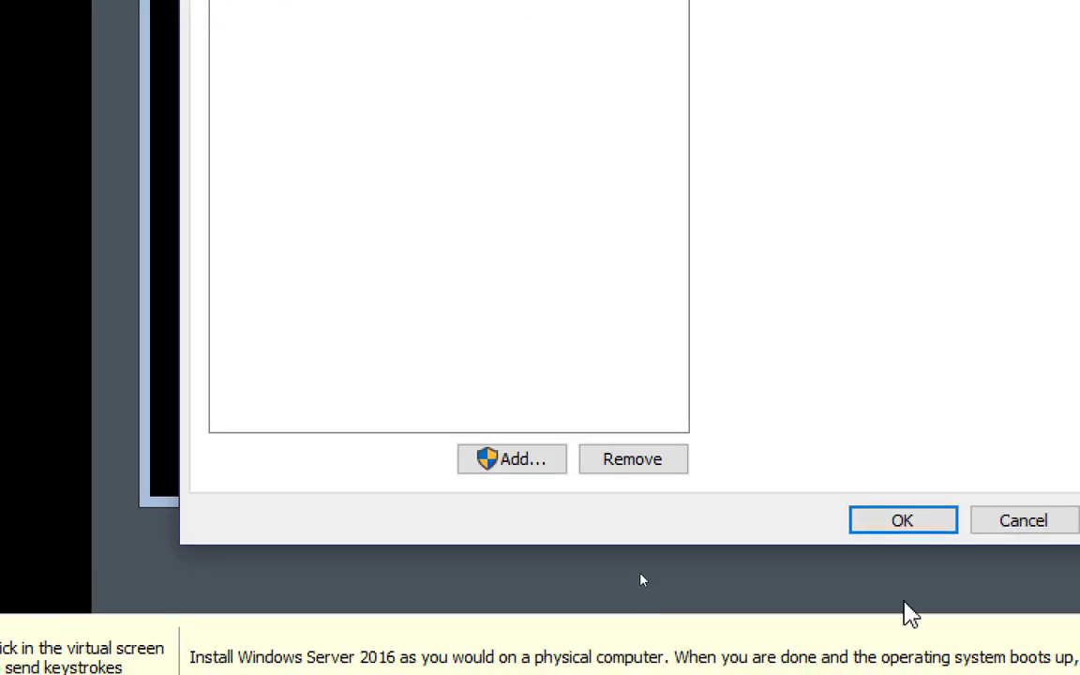
pyautogui.click(877, 522)
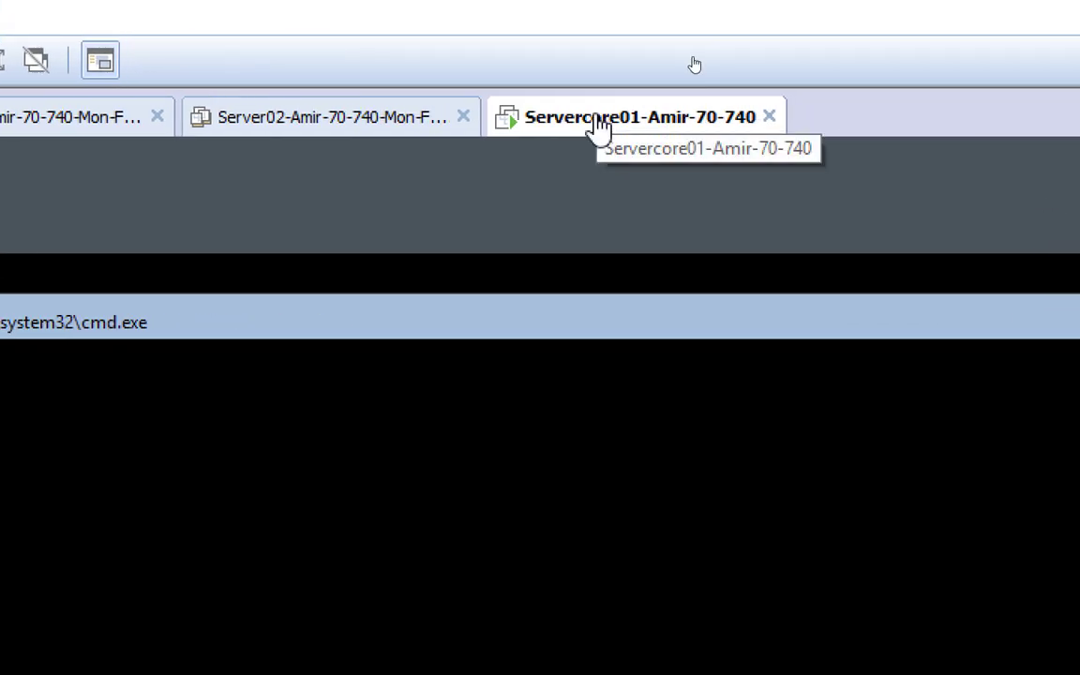
# Add a new network adapter to Servercore01 connected to Custom VMnet13
pyautogui.rightClick(597, 120)
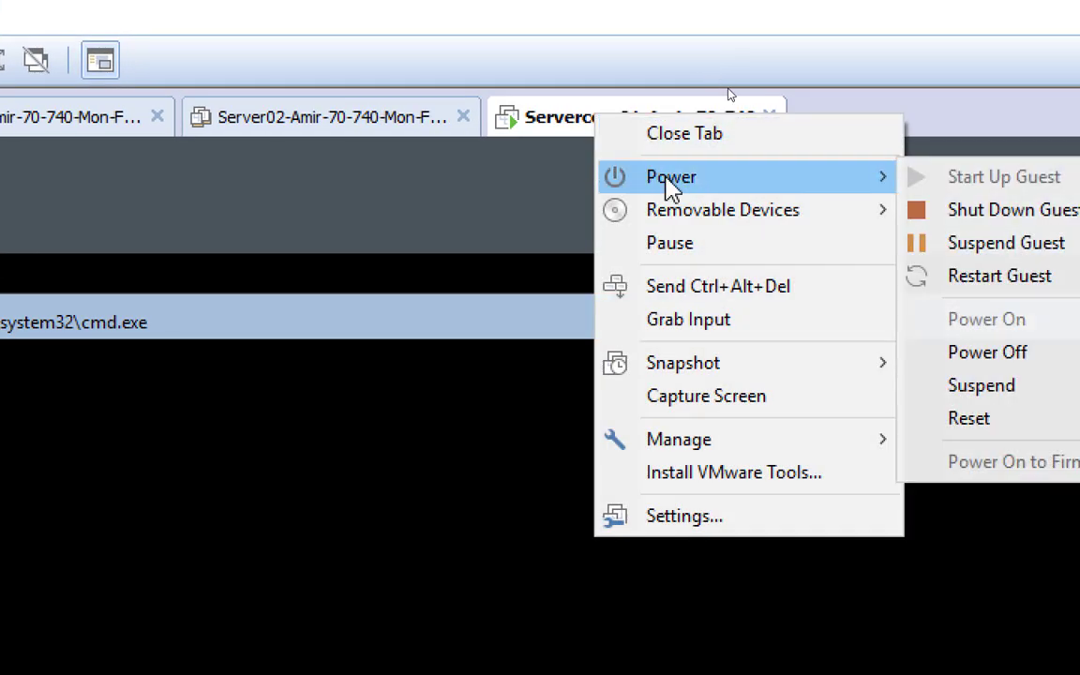
pyautogui.click(685, 516)
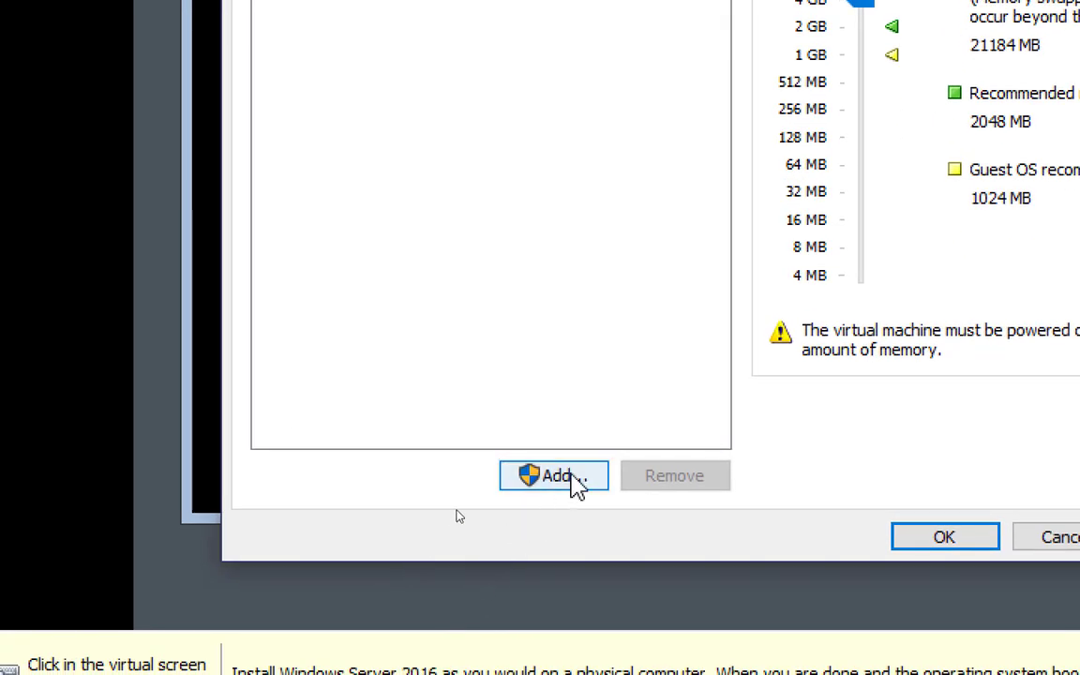
pyautogui.click(572, 477)
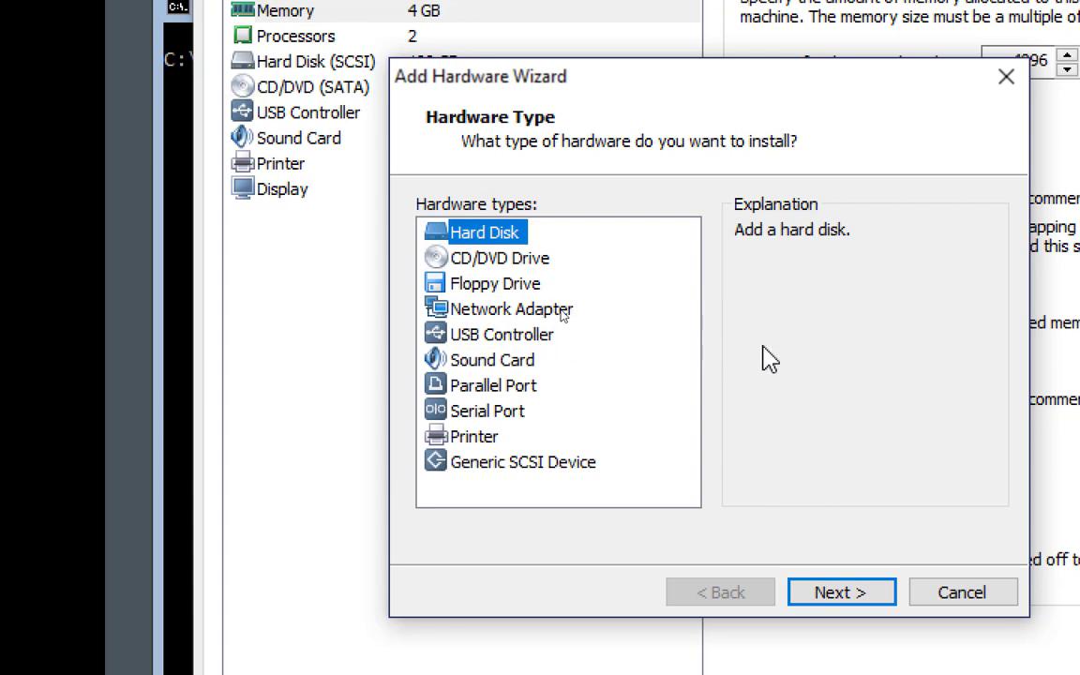
pyautogui.click(514, 314)
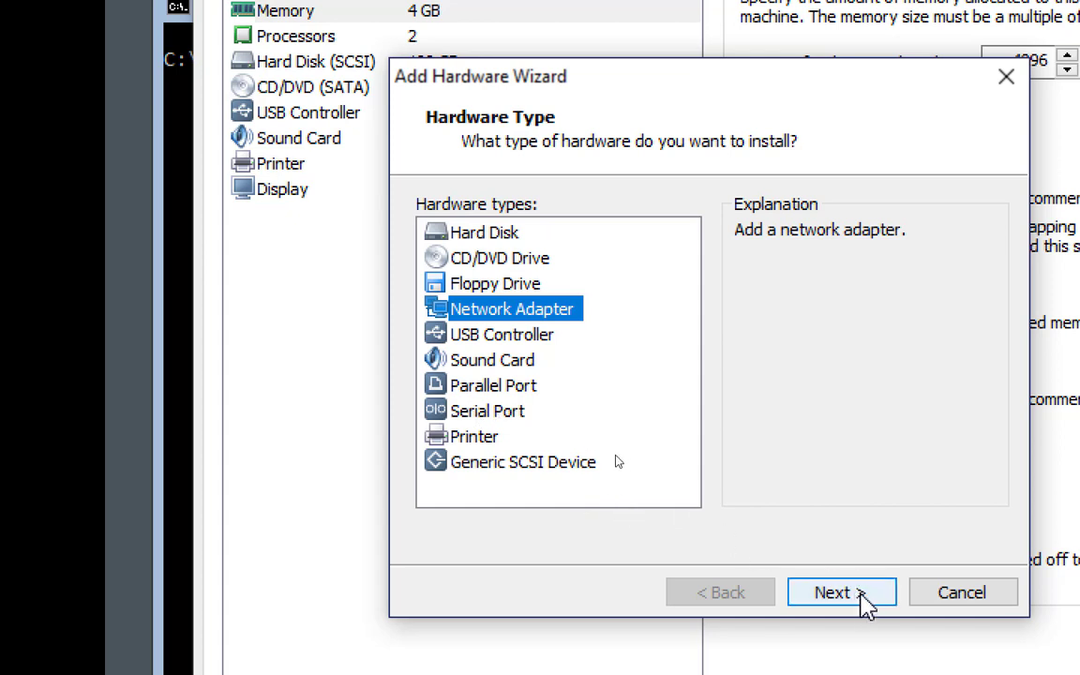
pyautogui.click(860, 591)
pyautogui.click(506, 373)
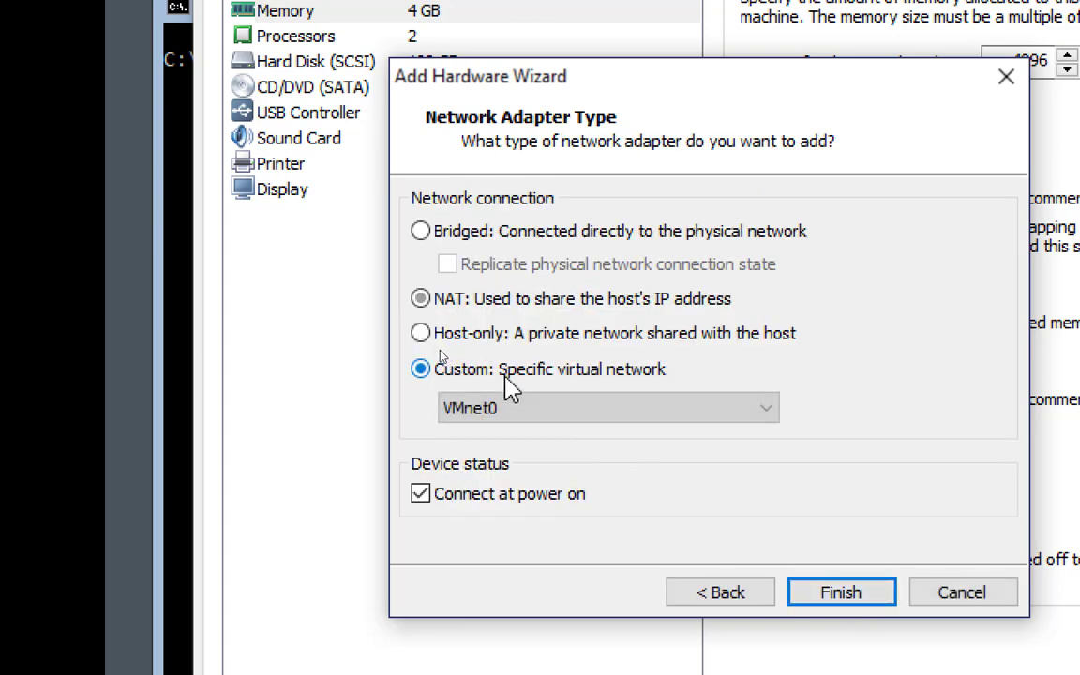
pyautogui.click(537, 412)
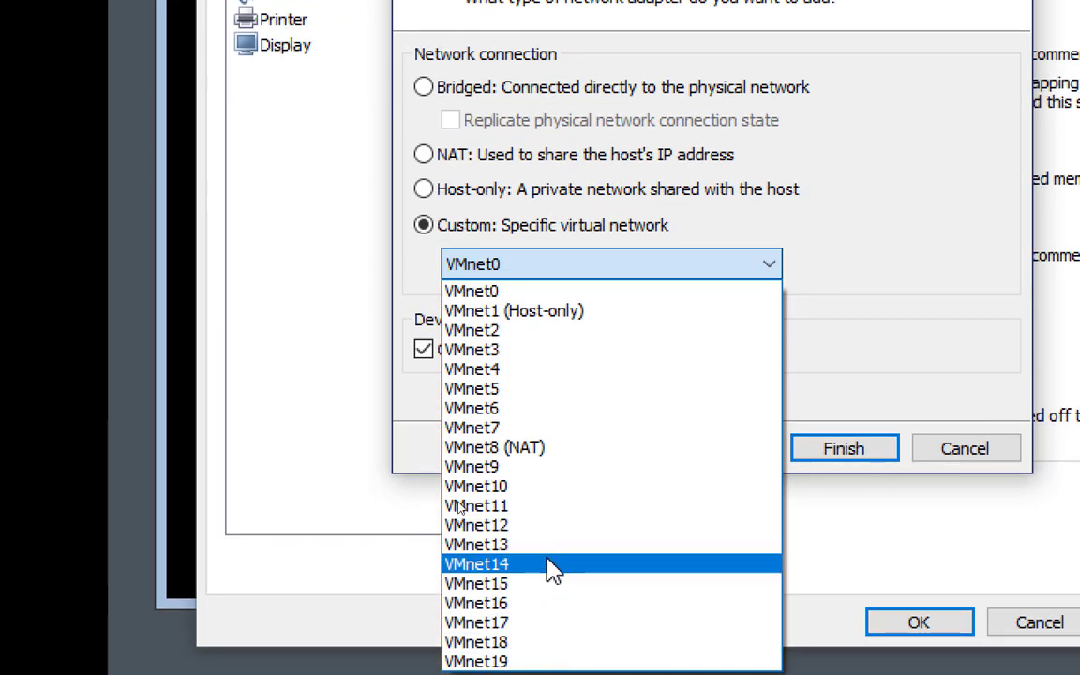
pyautogui.click(552, 557)
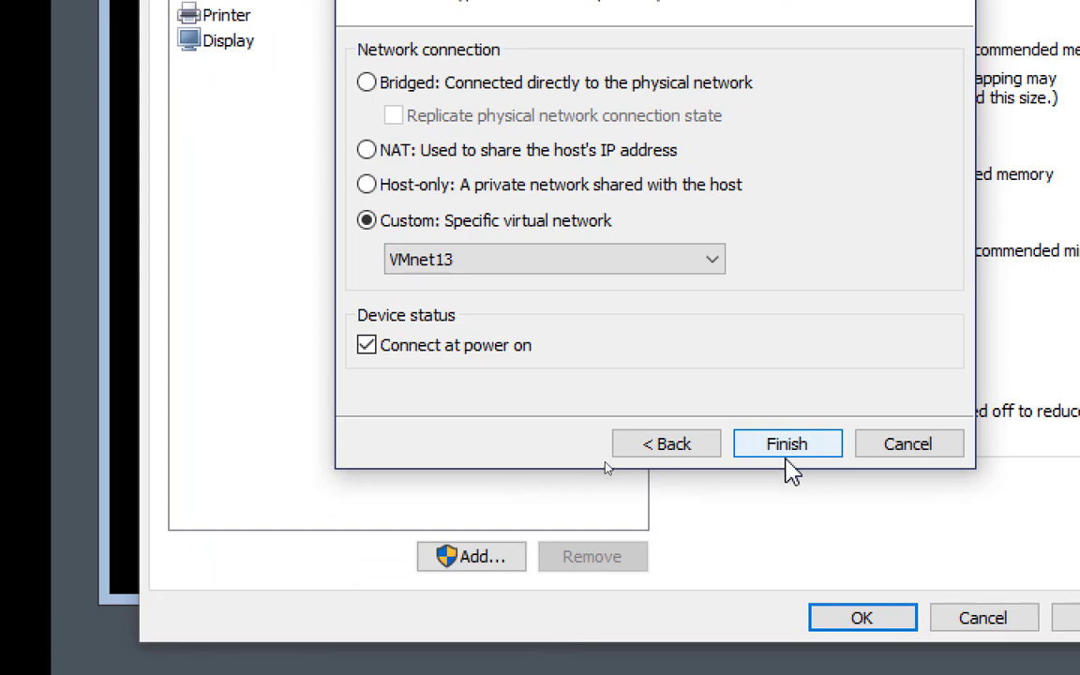
pyautogui.click(787, 454)
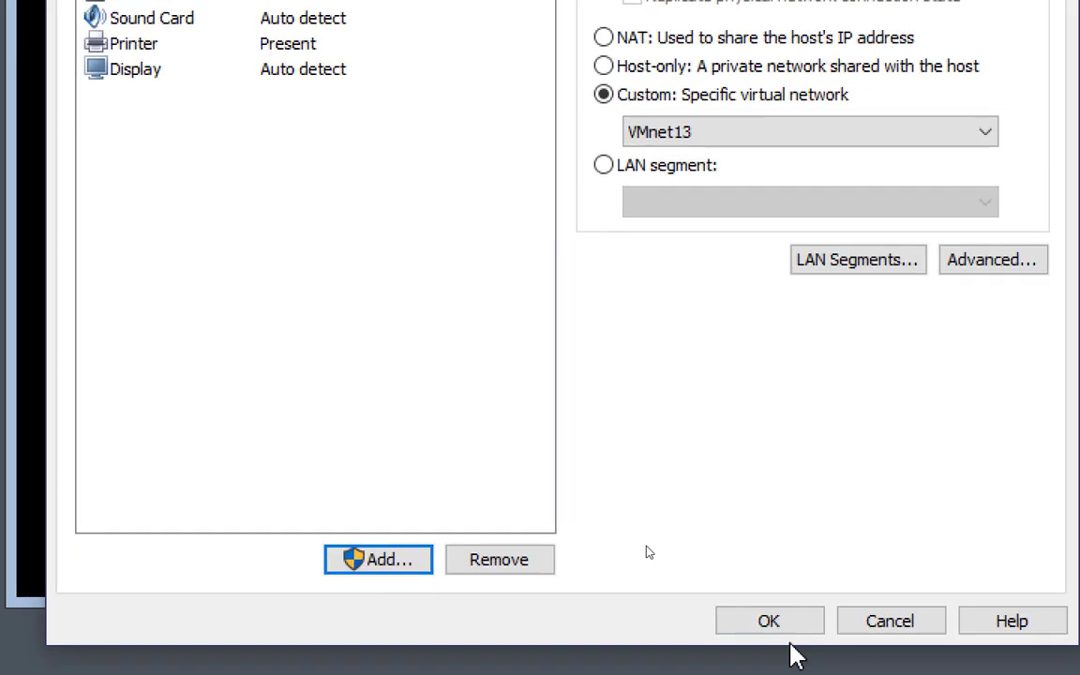
# Apply Servercore01's VM settings and dismiss the Remote Desktop error on Server01
pyautogui.click(769, 621)
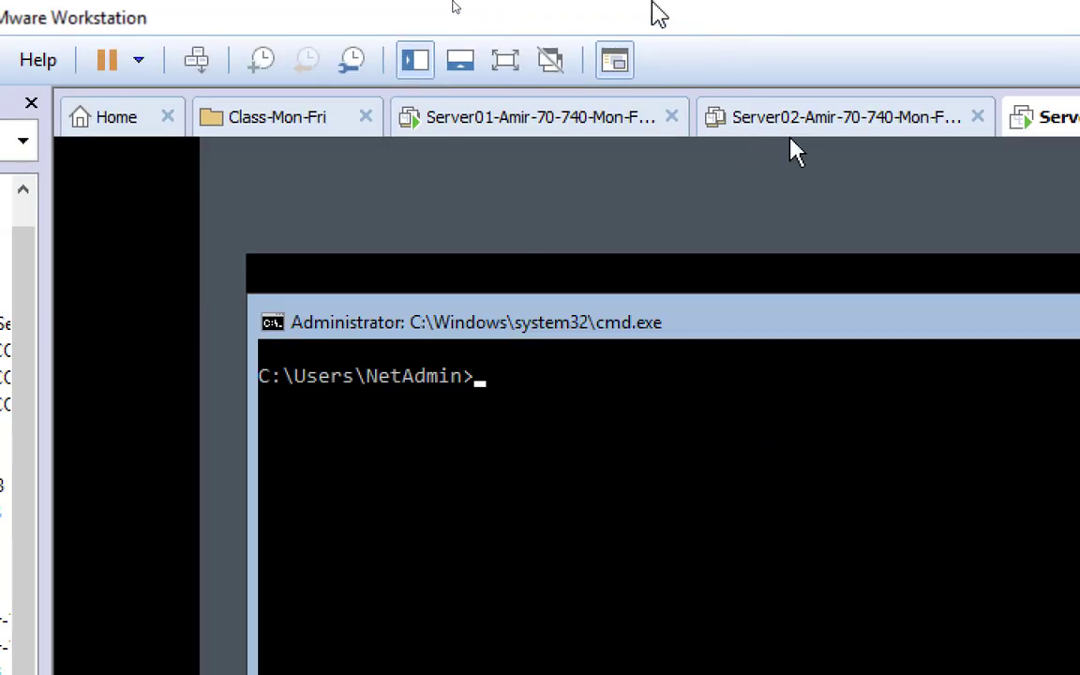
pyautogui.click(529, 126)
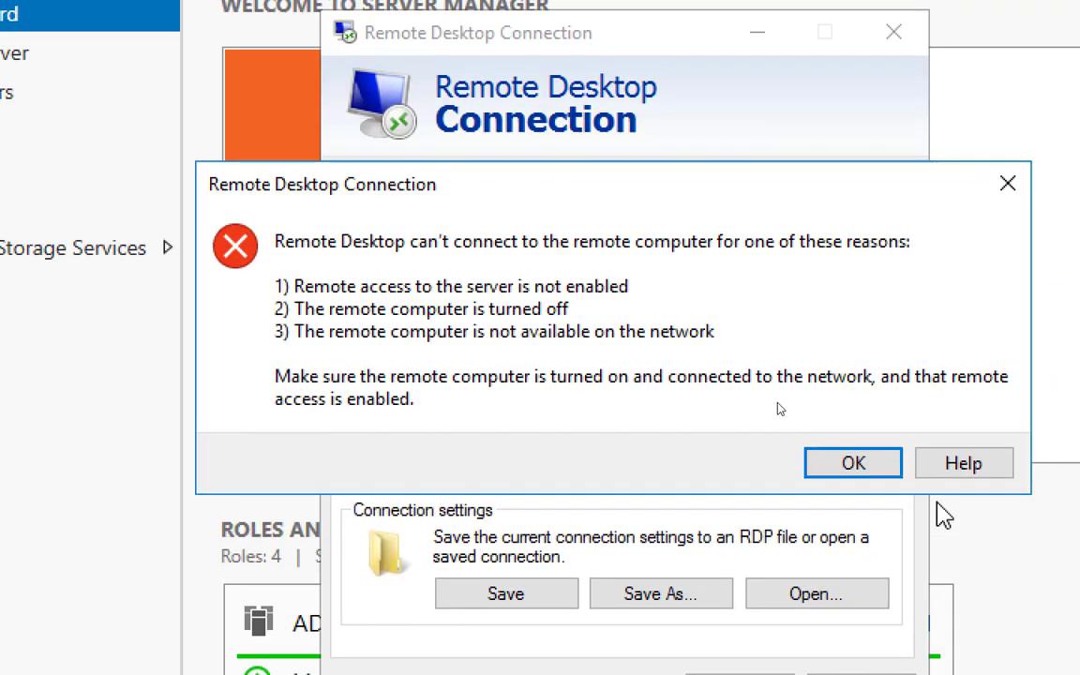
pyautogui.click(855, 465)
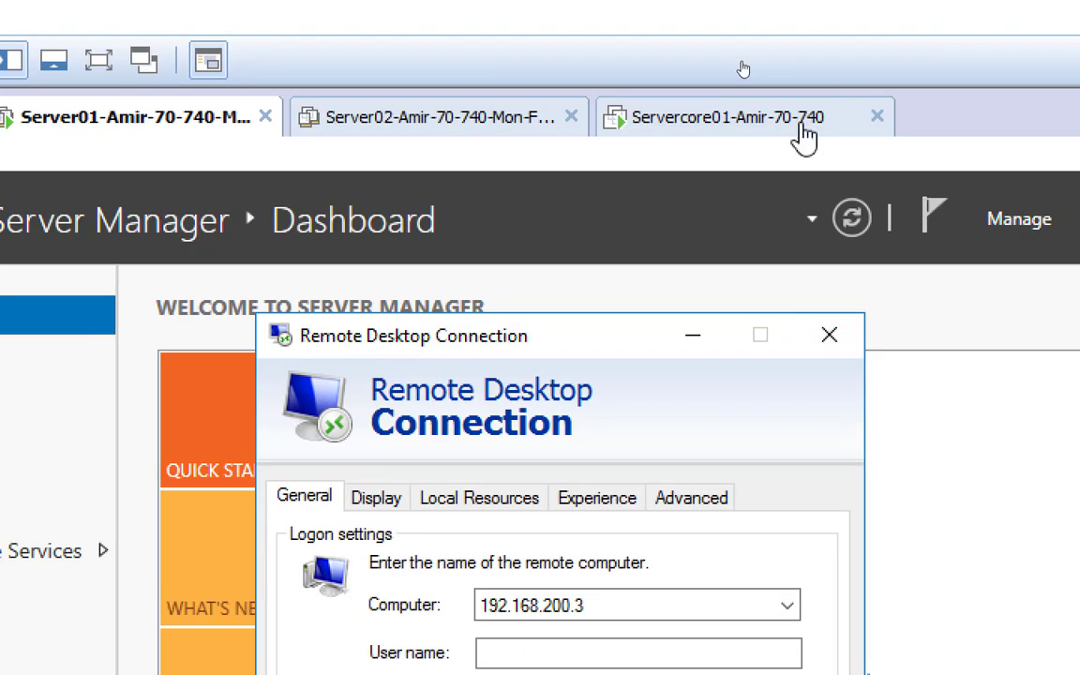
# Rerun ping servercore01 on Server01, which still times out
pyautogui.click(774, 122)
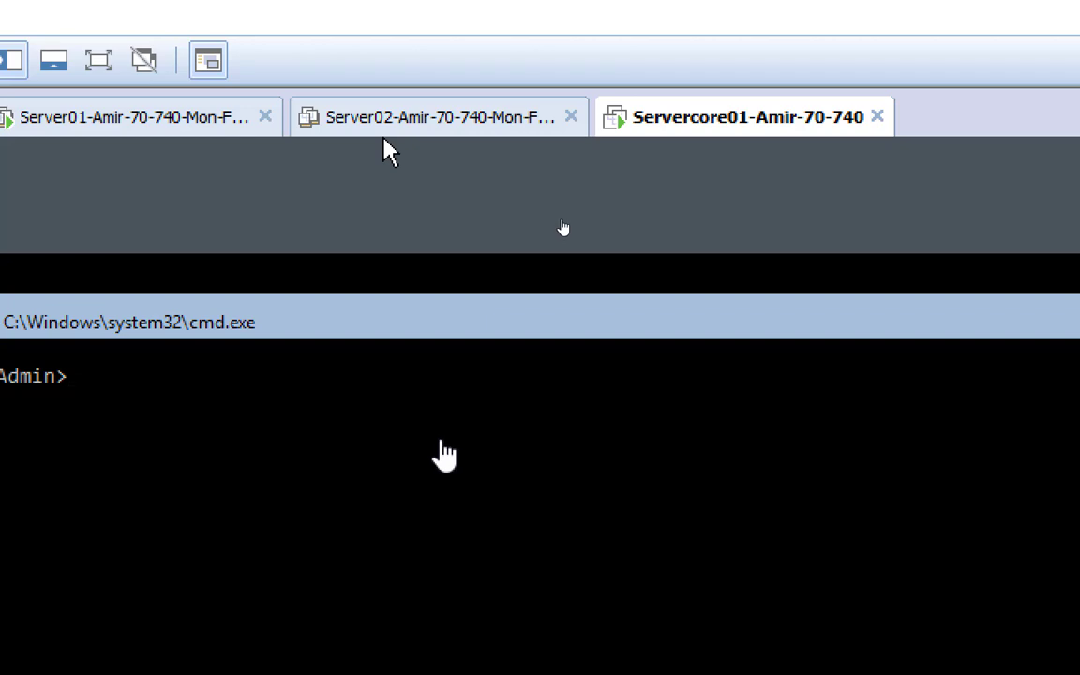
pyautogui.click(21, 138)
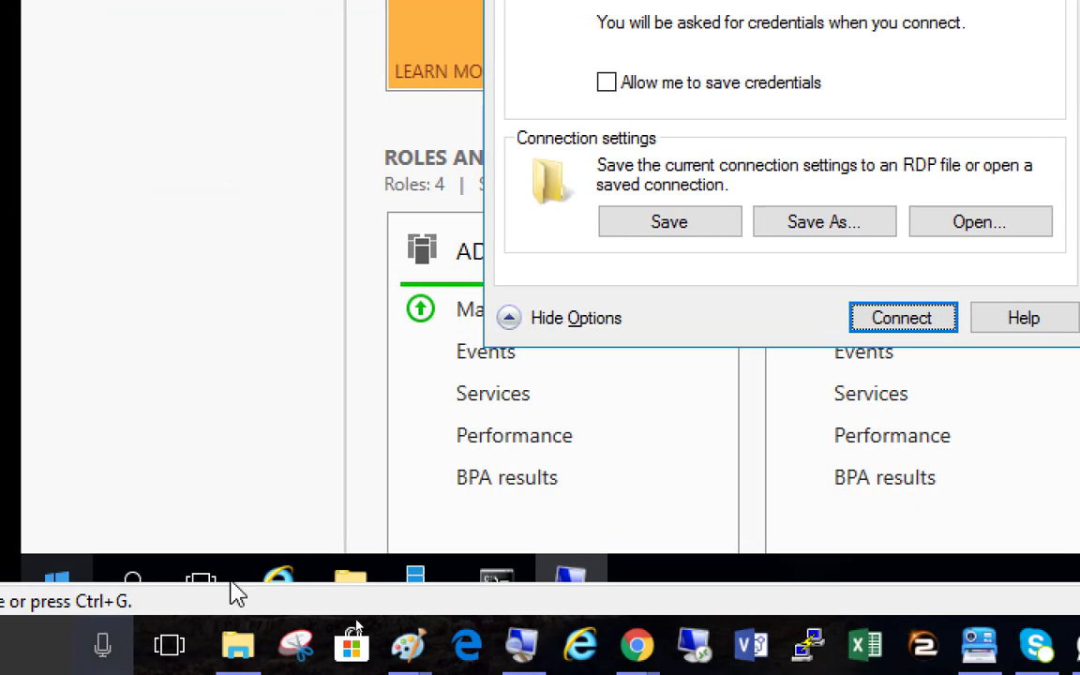
pyautogui.click(502, 579)
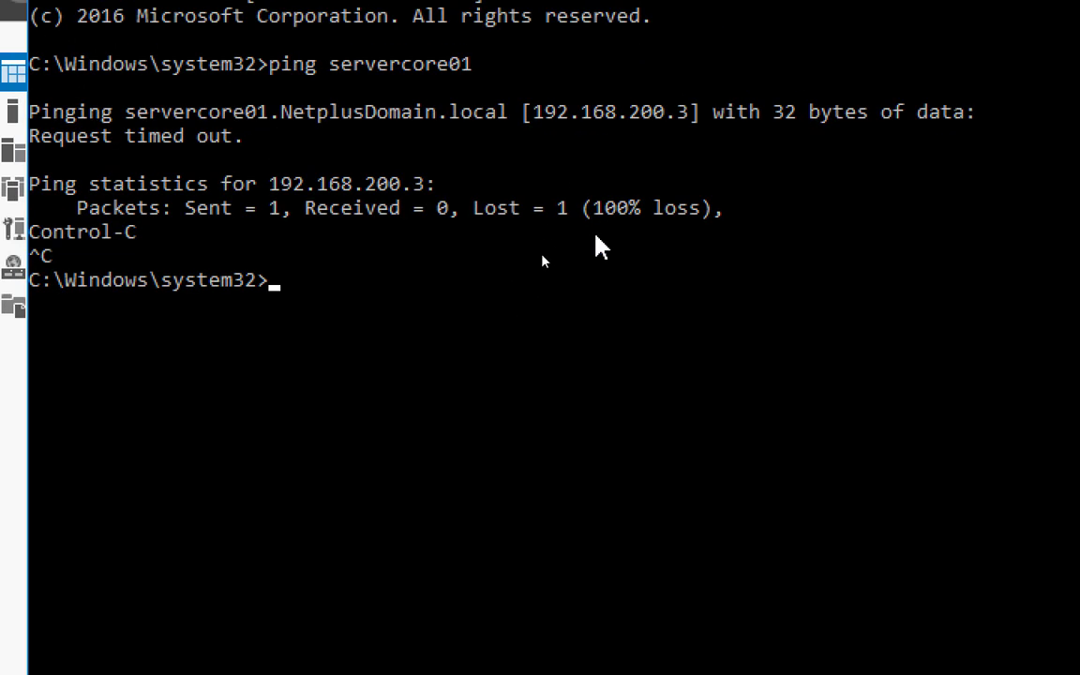
pyautogui.press('Up')
pyautogui.press('Return')
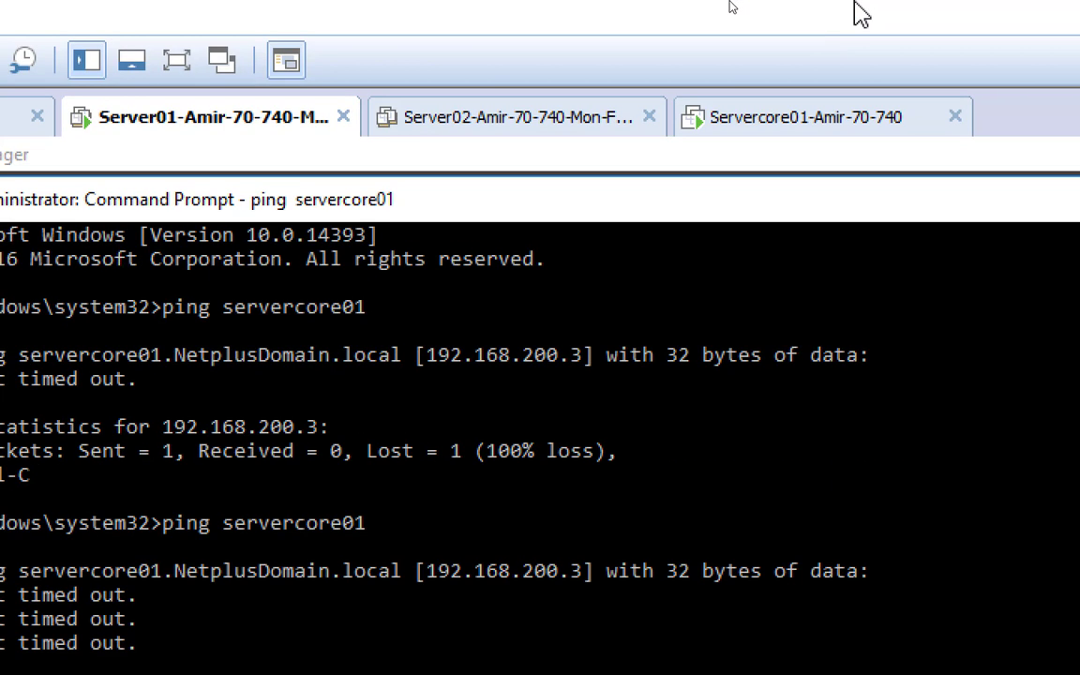
pyautogui.click(788, 117)
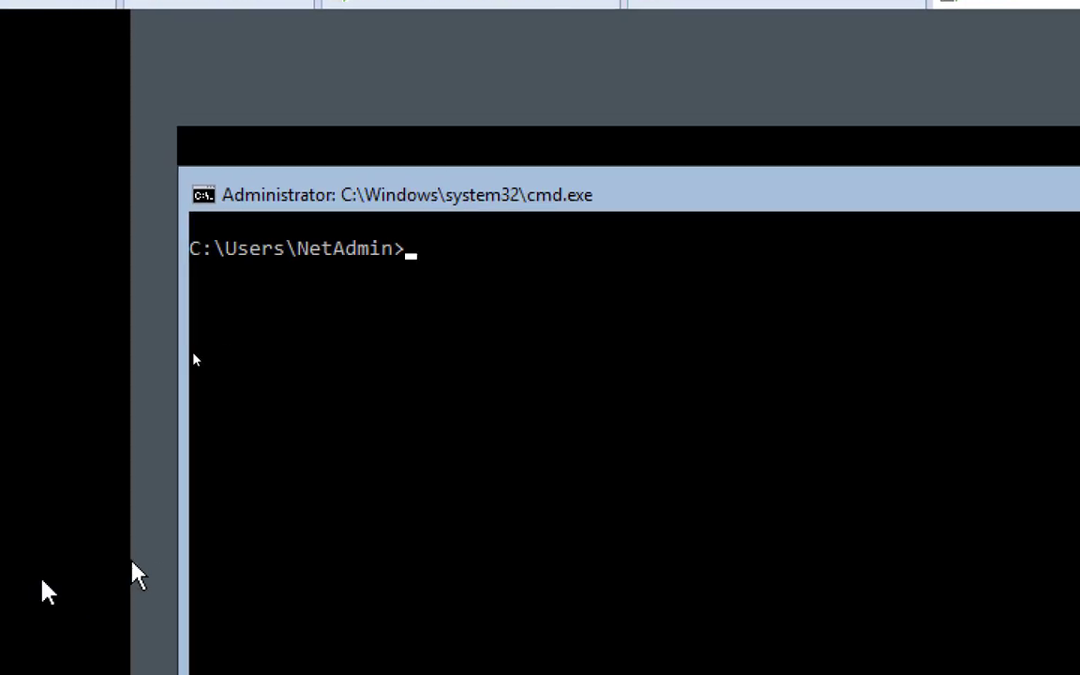
# Run sconfig, choose 8 Network Settings, adapter 1, then option 1 Set Network Adapter Address
pyautogui.click(472, 413)
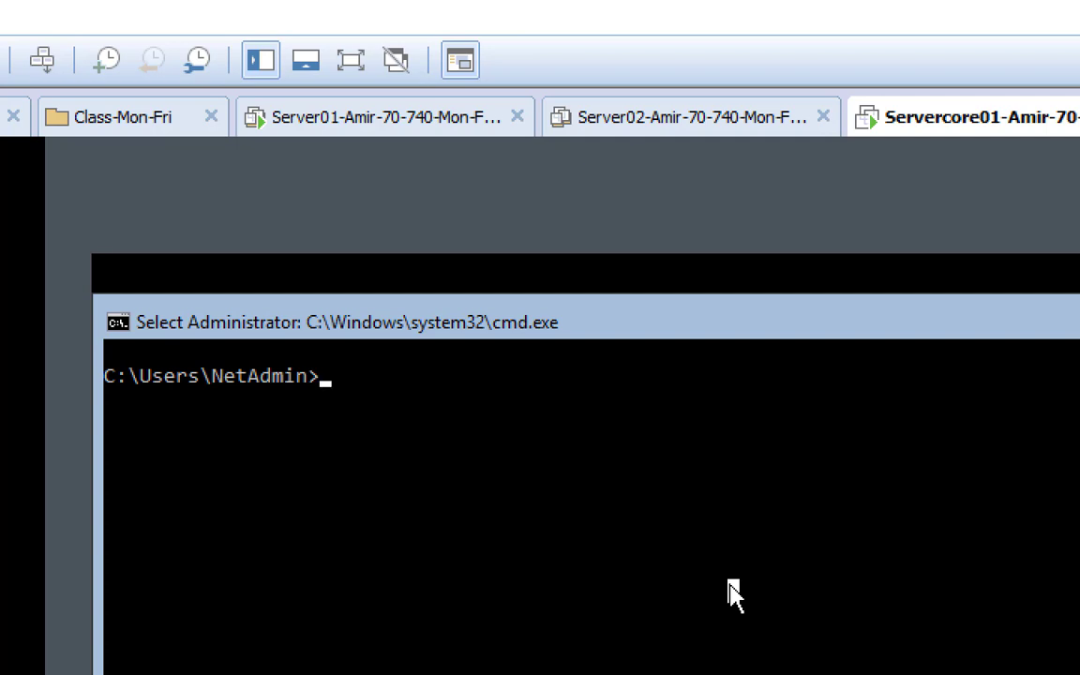
pyautogui.write('sconfig')
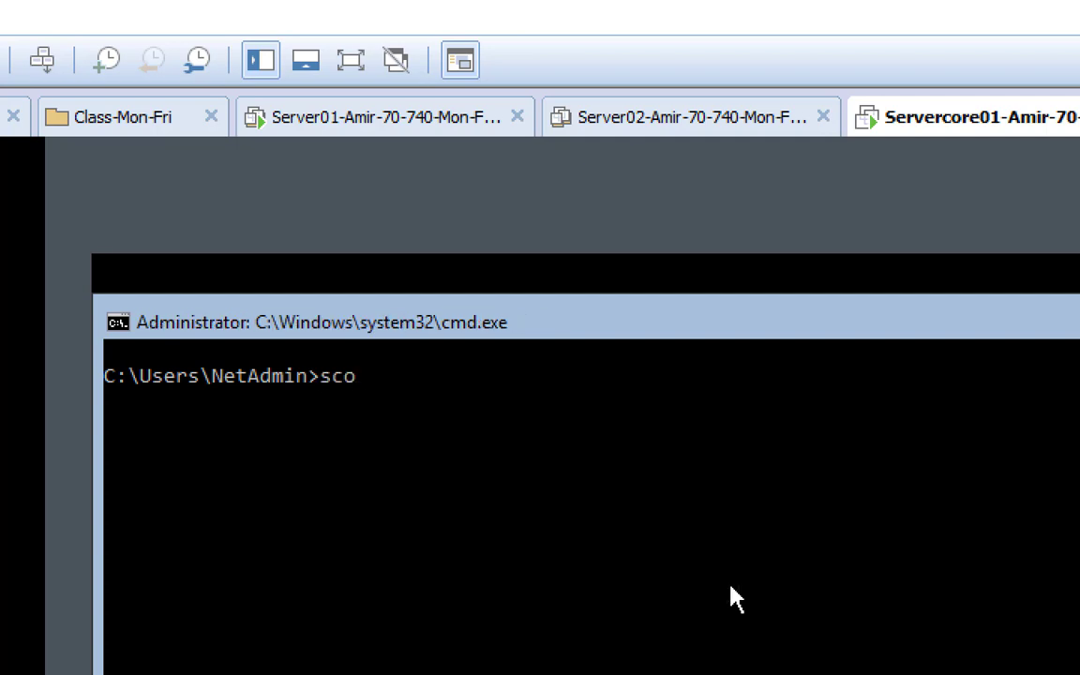
pyautogui.press('Return')
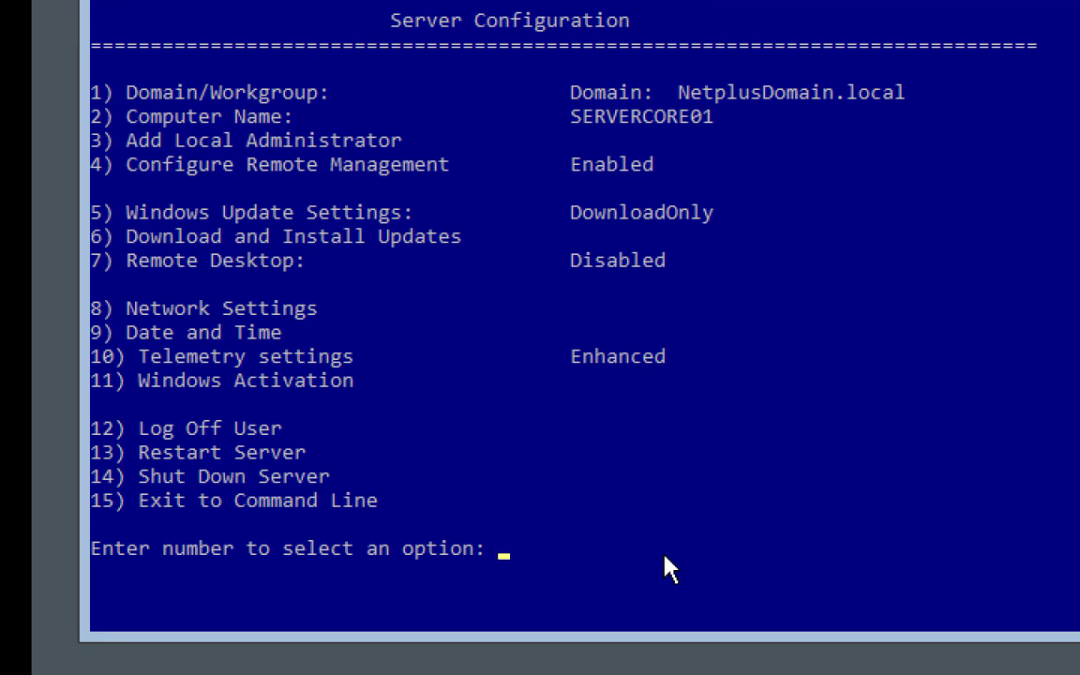
pyautogui.write('8')
pyautogui.press('Return')
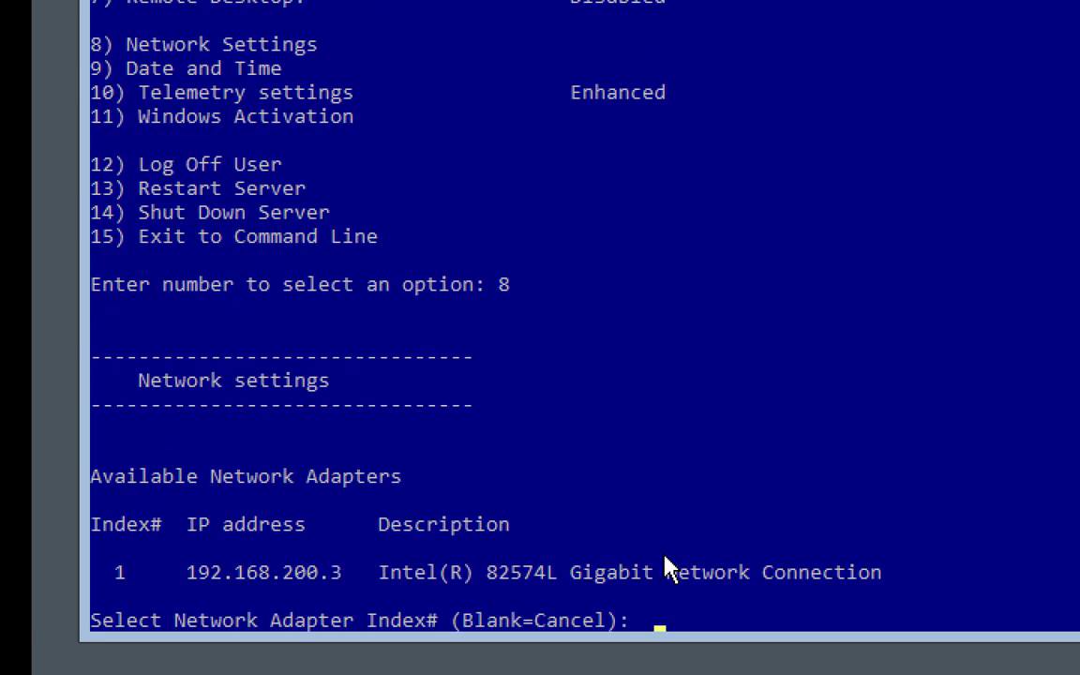
pyautogui.write('1')
pyautogui.press('Return')
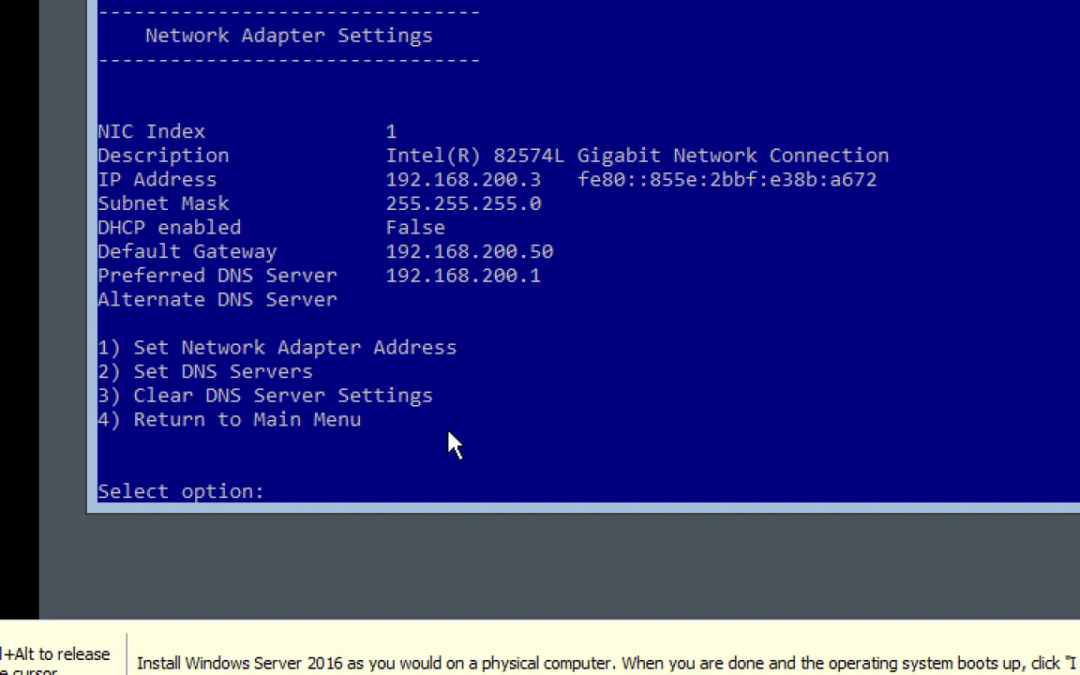
pyautogui.write('1')
pyautogui.press('Return')
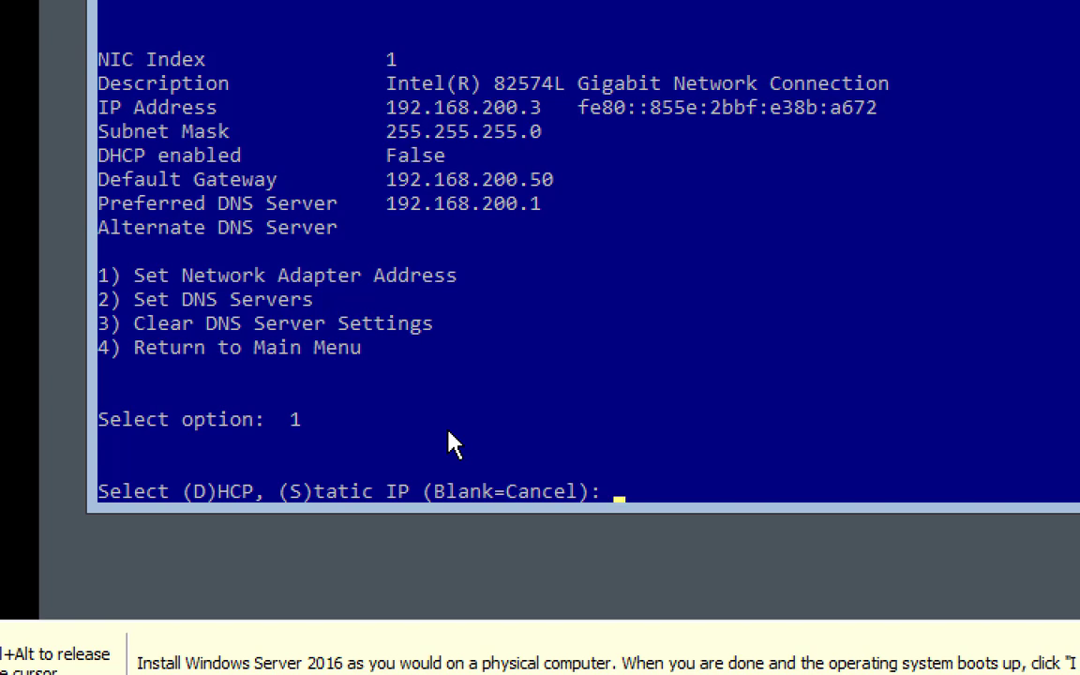
# Answer 'd' at the IP prompt so the adapter picks up 192.168.200.51 via DHCP
pyautogui.write('d')
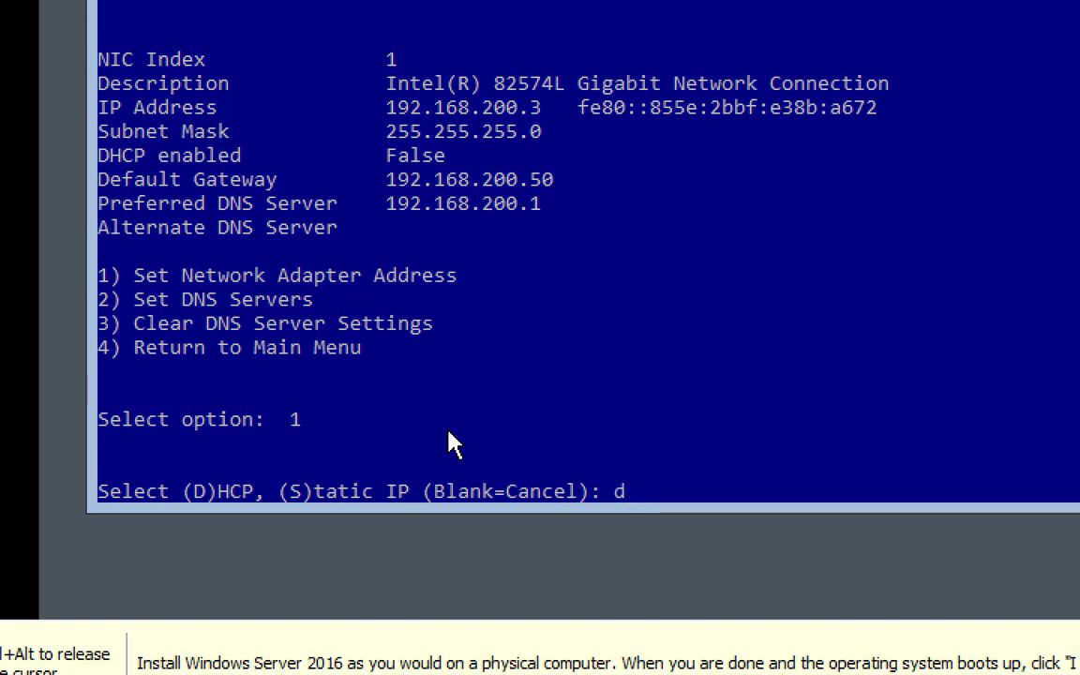
pyautogui.press('Return')
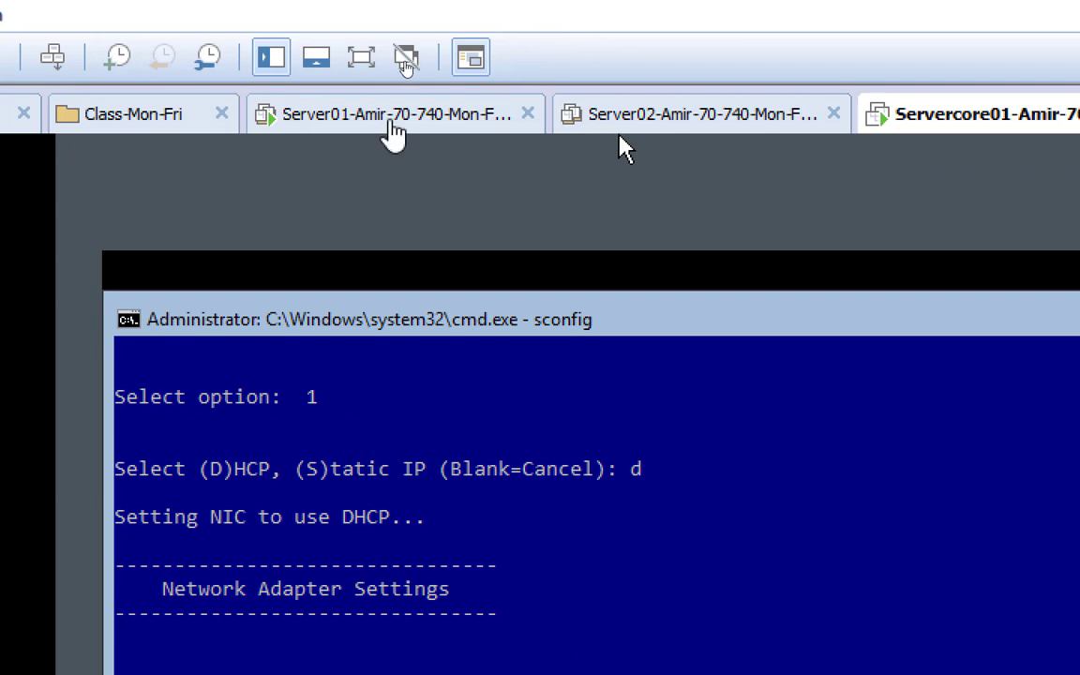
# On Server01, rerun ping servercore01, then stop it
pyautogui.click(391, 119)
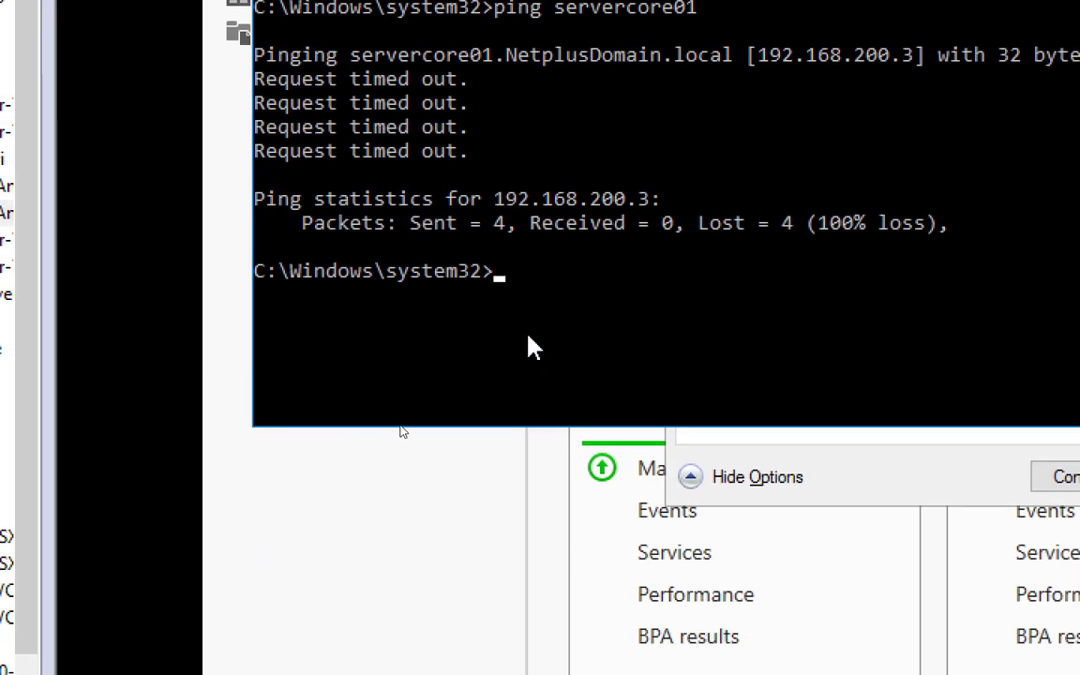
pyautogui.press('Up')
pyautogui.press('Return')
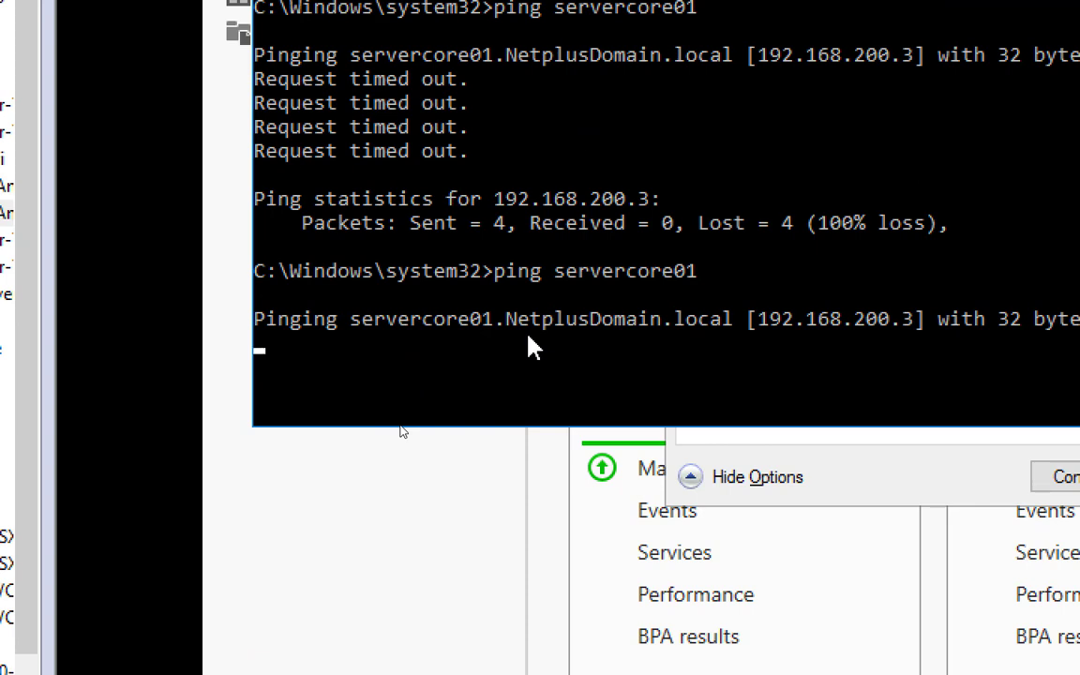
pyautogui.hotkey('ctrl', 'c')
# Ping 192.168.200.51 from Server01, then return to the SERVERCORE01 console
pyautogui.write('p')
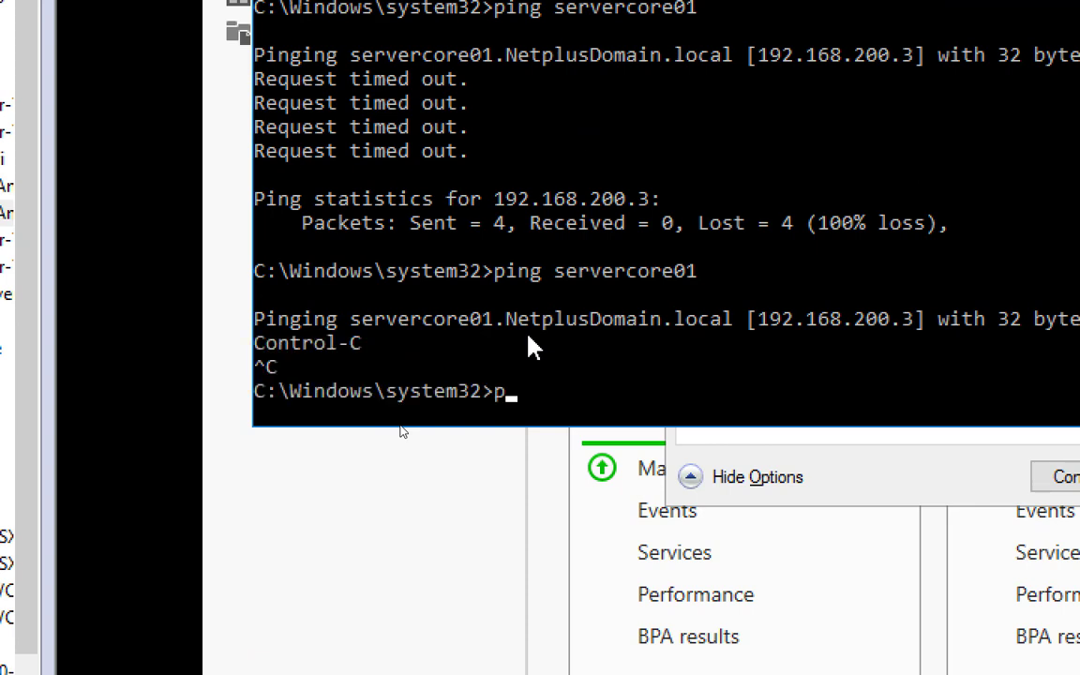
pyautogui.write('ing 192.168')
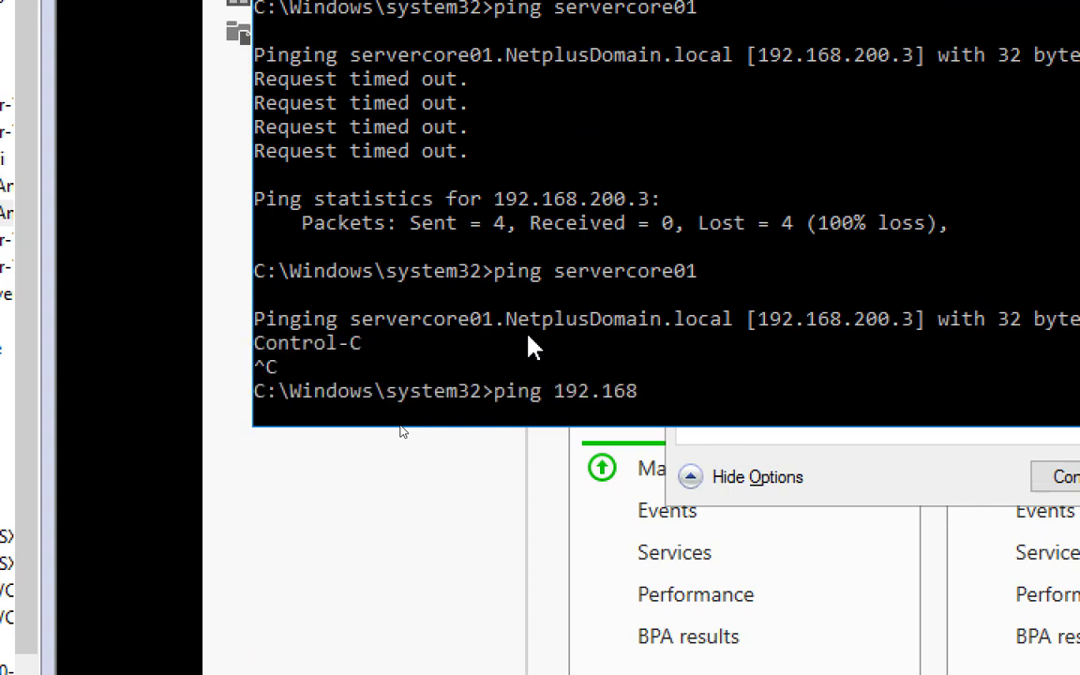
pyautogui.write('.200.51')
pyautogui.press('Return')
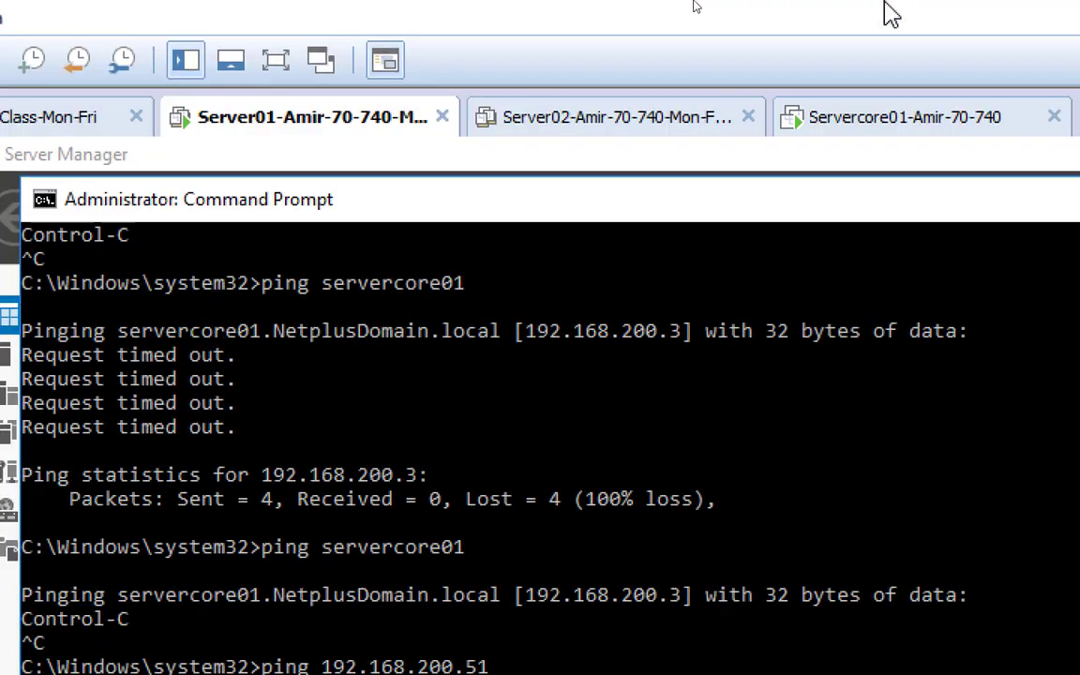
pyautogui.click(884, 117)
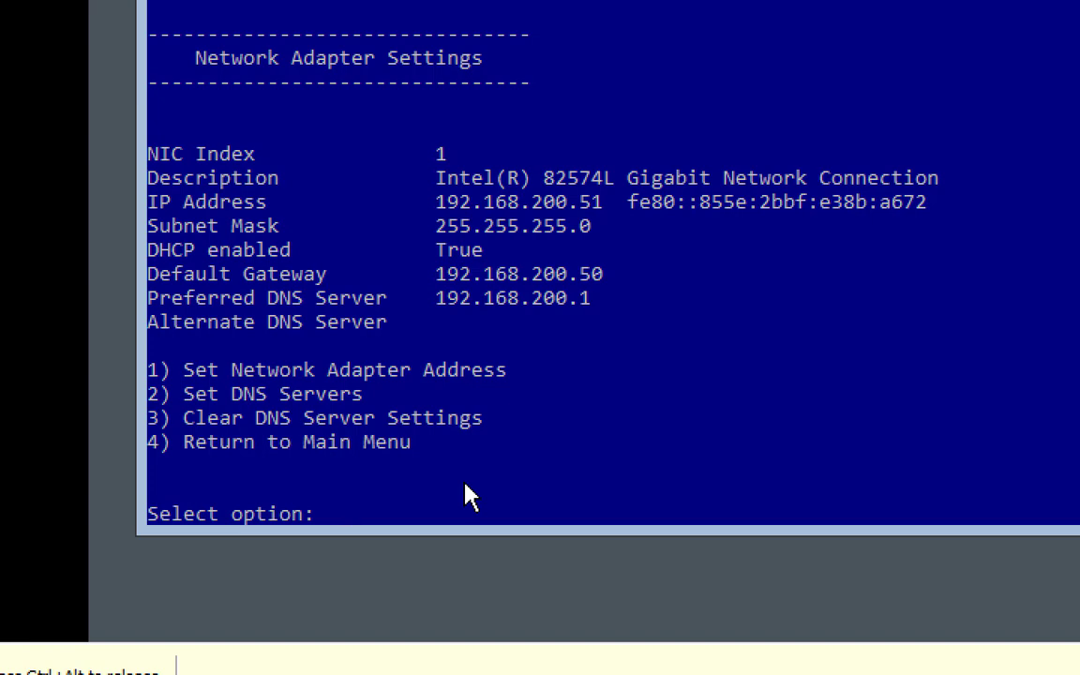
# In sconfig, use option 7 to enable Remote Desktop for Network Level Authentication clients only (choice 1)
pyautogui.write('4')
pyautogui.press('Return')
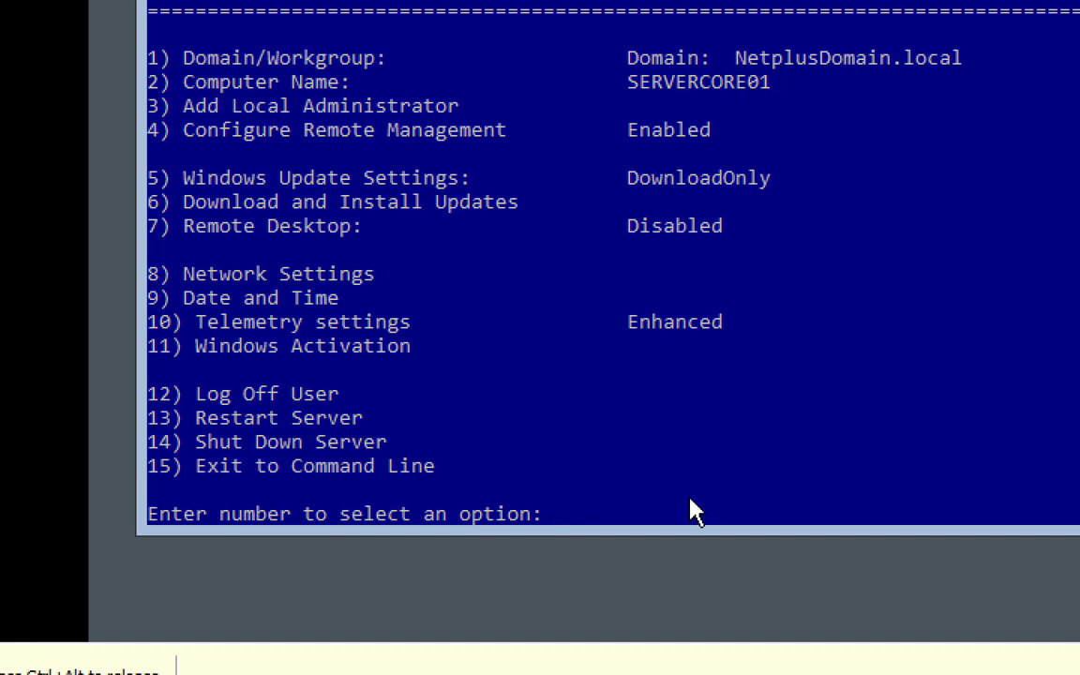
pyautogui.write('7')
pyautogui.press('Return')
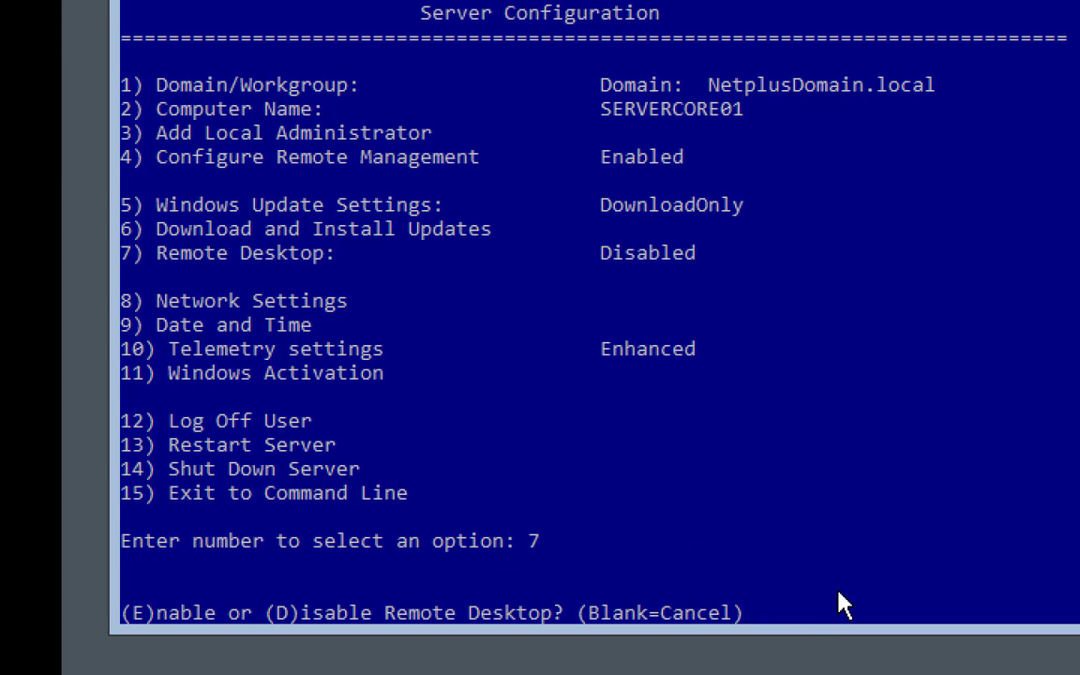
pyautogui.write('e')
pyautogui.press('Return')
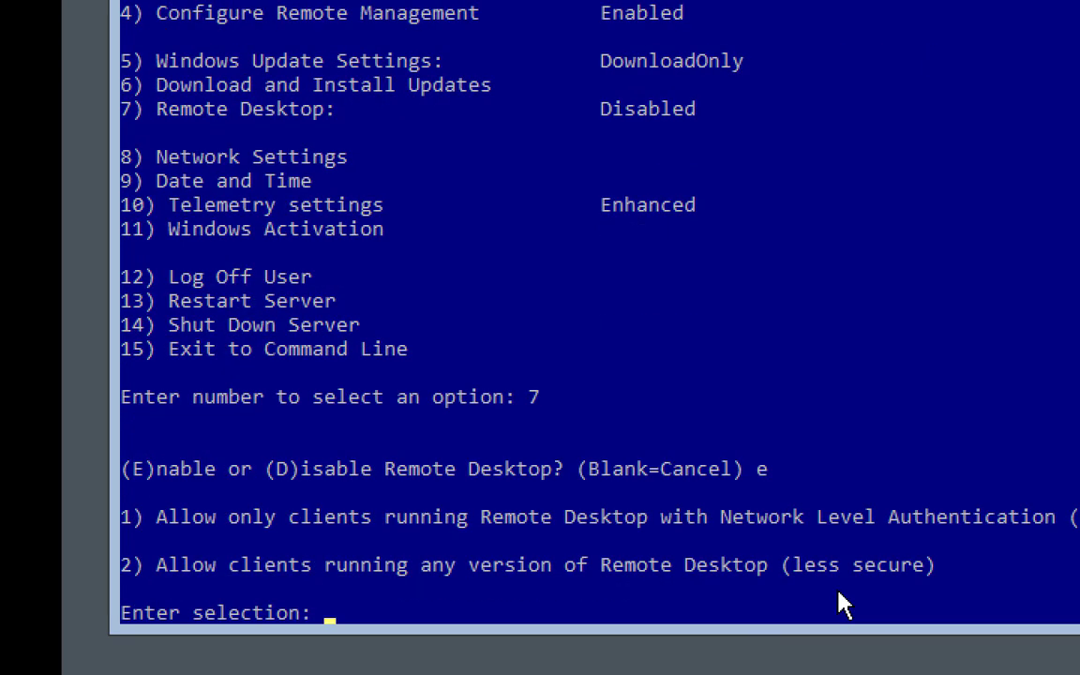
pyautogui.write('1')
pyautogui.press('Return')
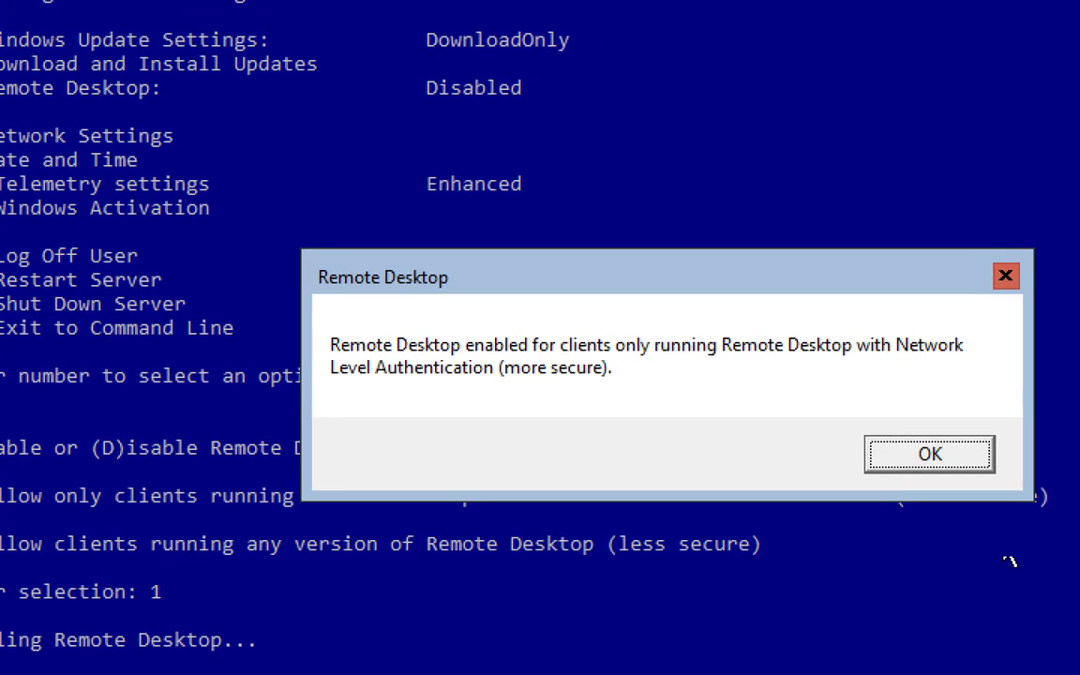
pyautogui.click(1071, 403)
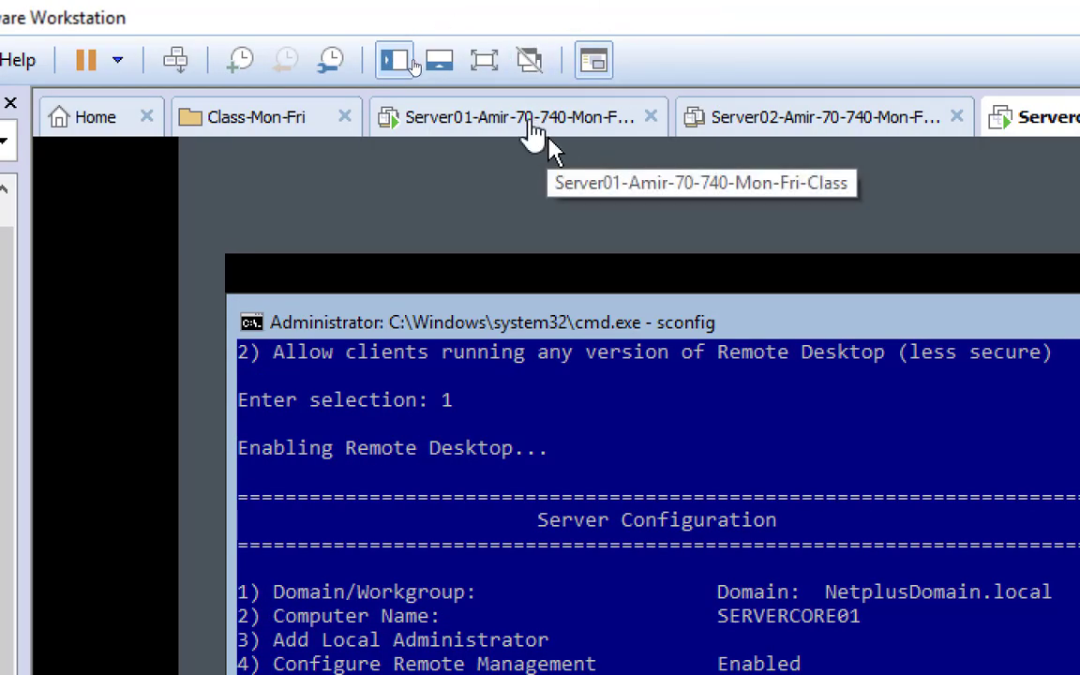
# From Server01's Remote Desktop Connection, try connecting to servercore01 and dismiss the resulting error
pyautogui.click(532, 134)
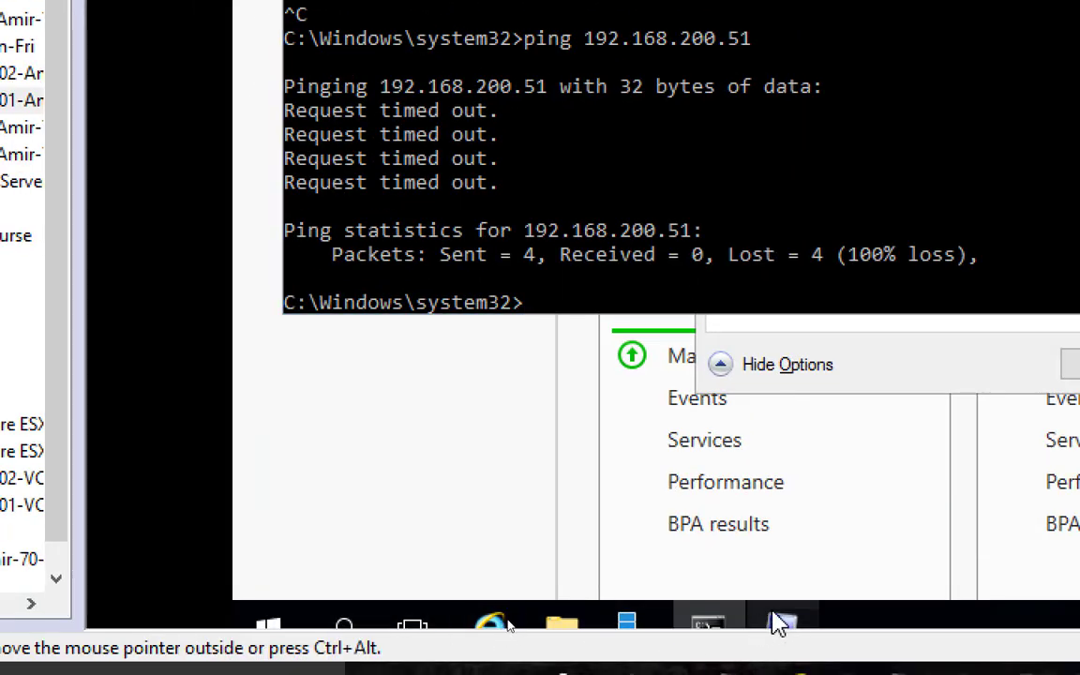
pyautogui.click(780, 624)
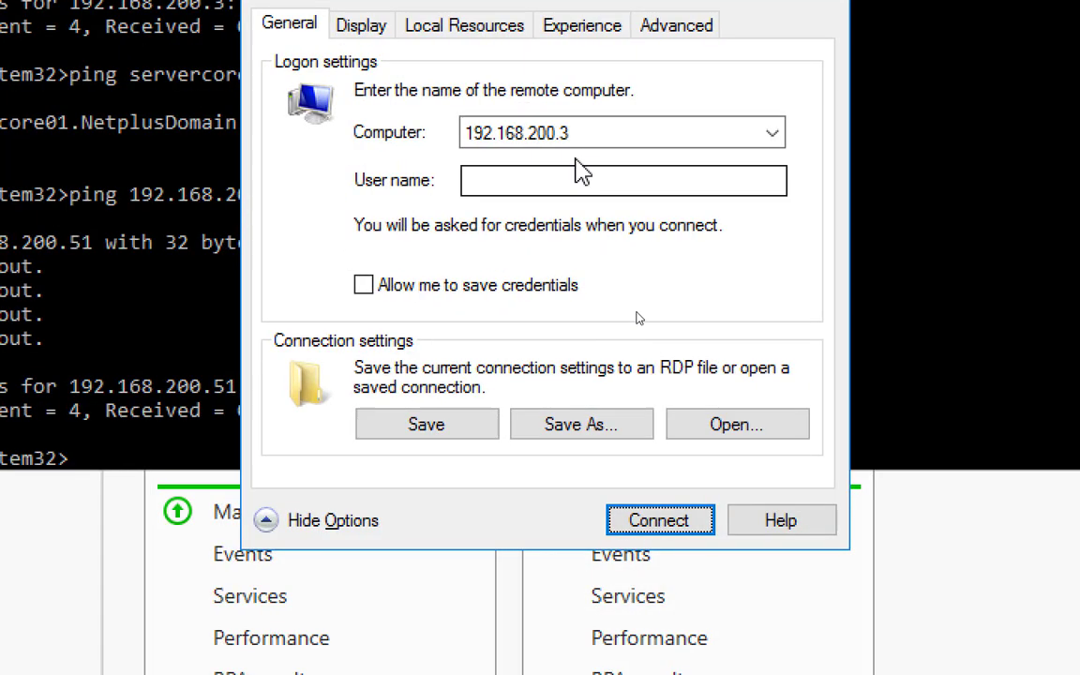
pyautogui.click(771, 136)
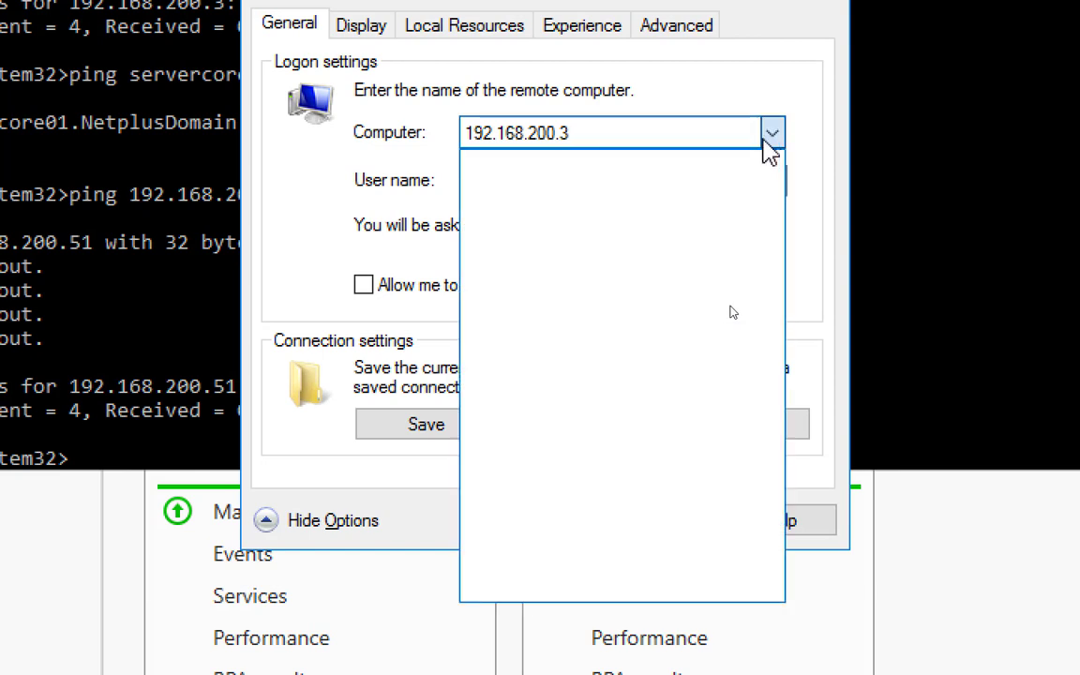
pyautogui.click(671, 132)
pyautogui.moveTo(671, 133); pyautogui.dragTo(197, 150)
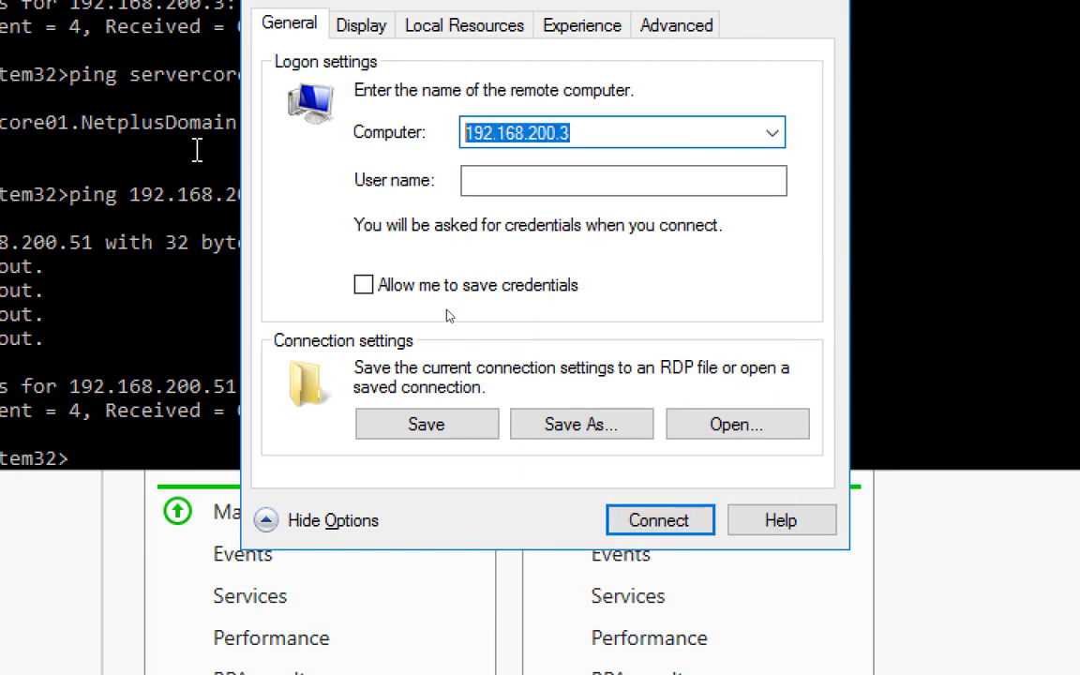
pyautogui.write('servercore')
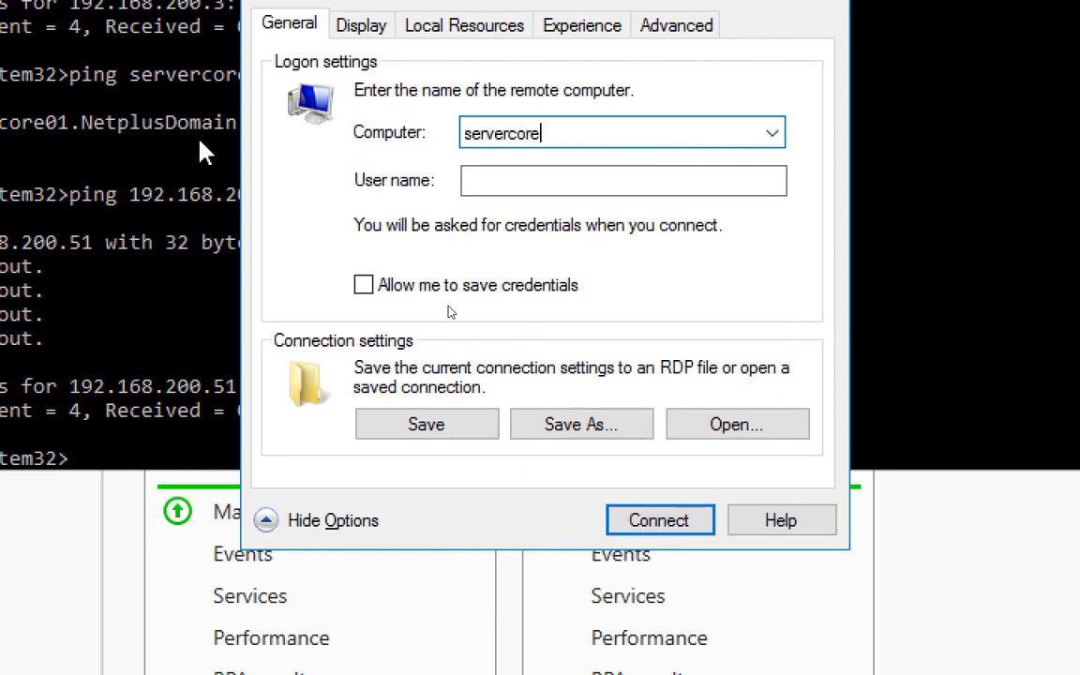
pyautogui.write('01')
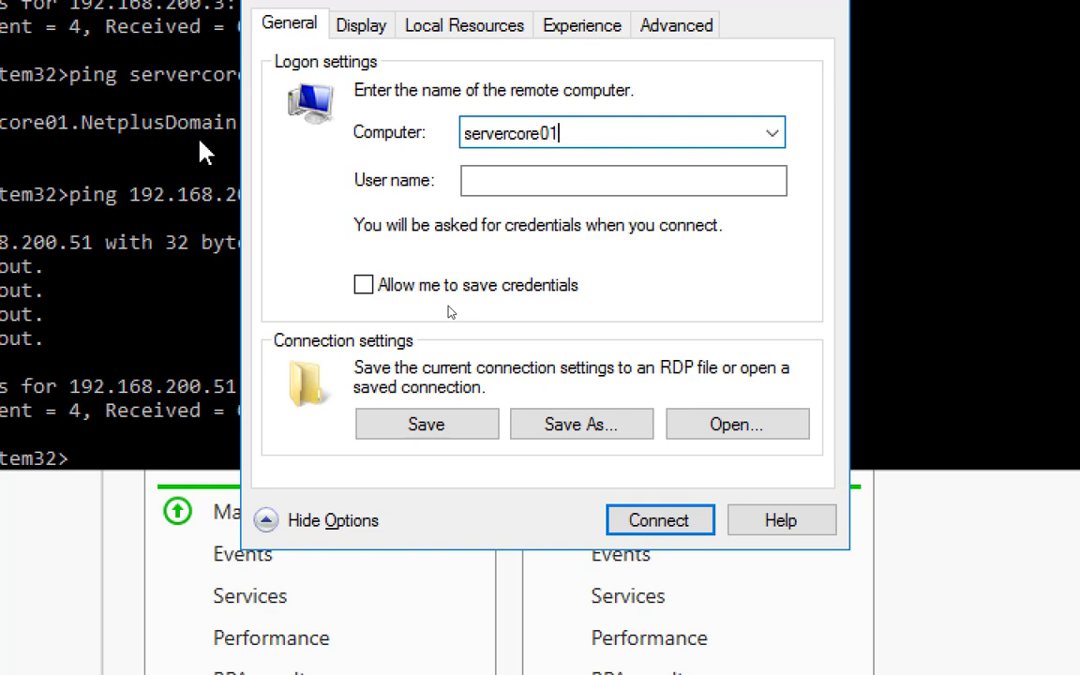
pyautogui.click(656, 521)
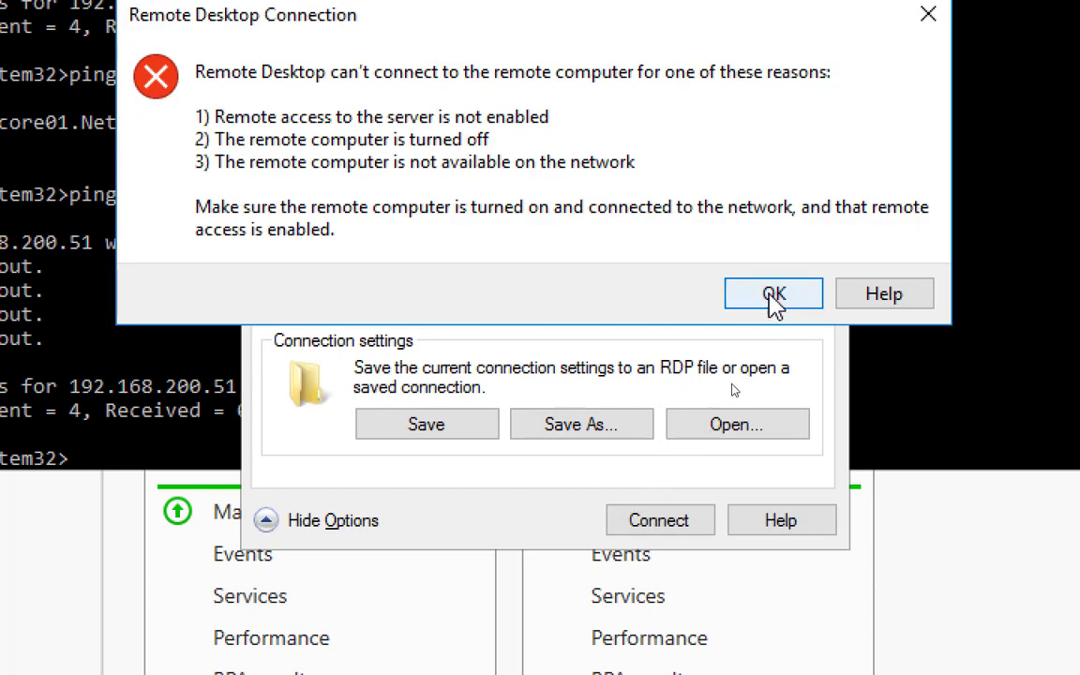
pyautogui.click(771, 292)
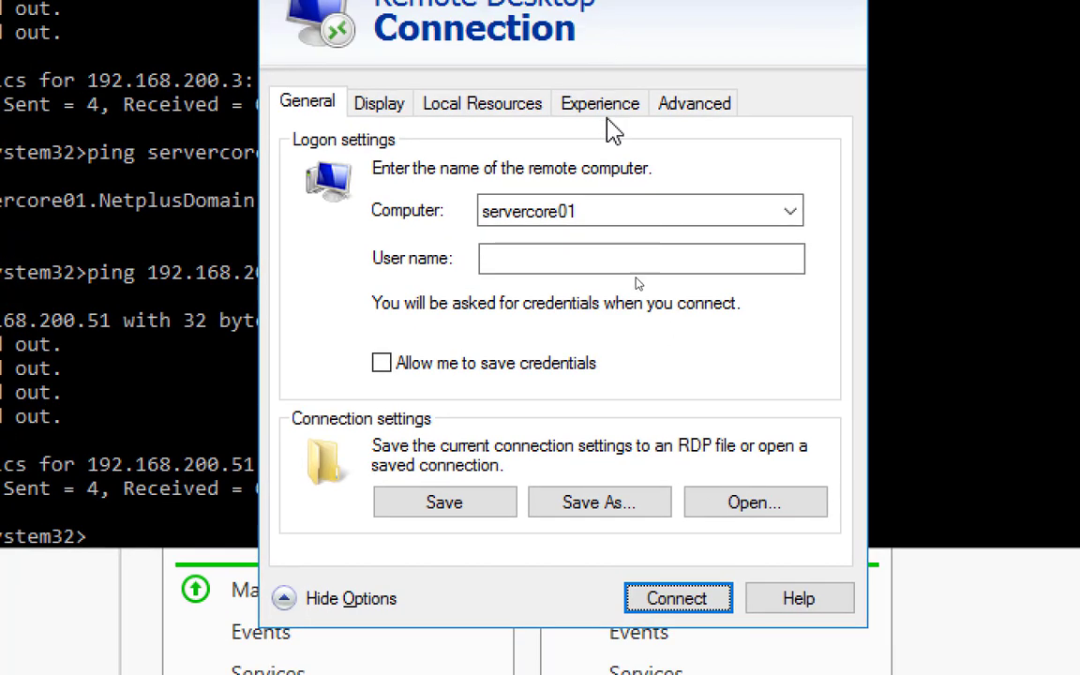
# Connect Remote Desktop to 192.168.200.51, submitting the domain administrator's password
pyautogui.moveTo(564, 133); pyautogui.dragTo(163, 133)
pyautogui.write('192')
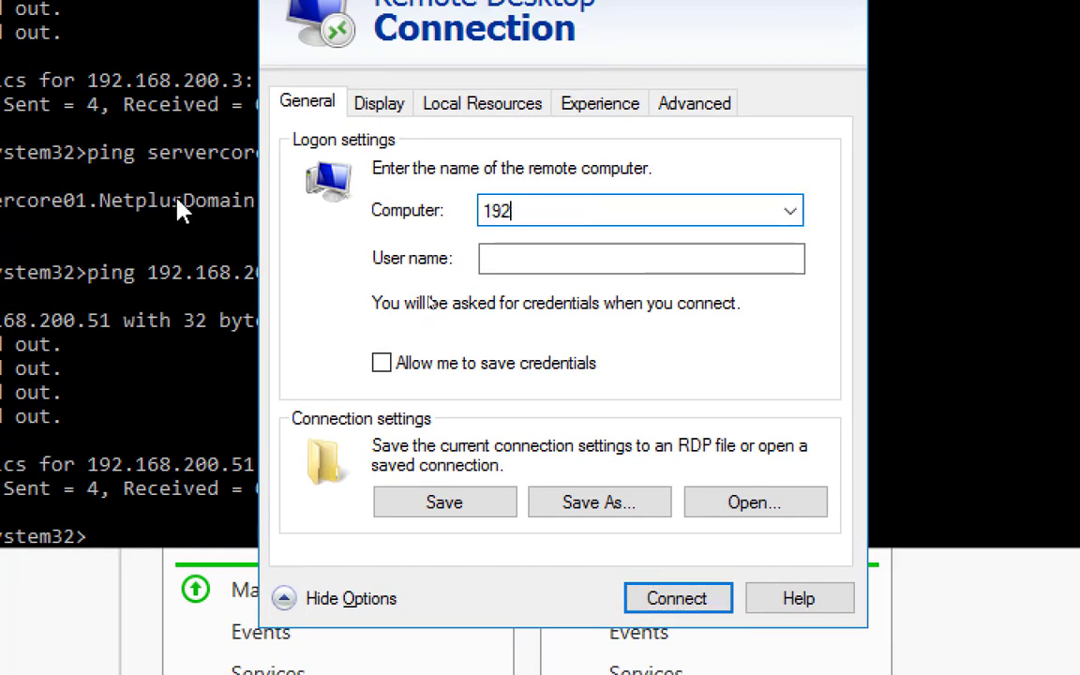
pyautogui.write('.168.200.51')
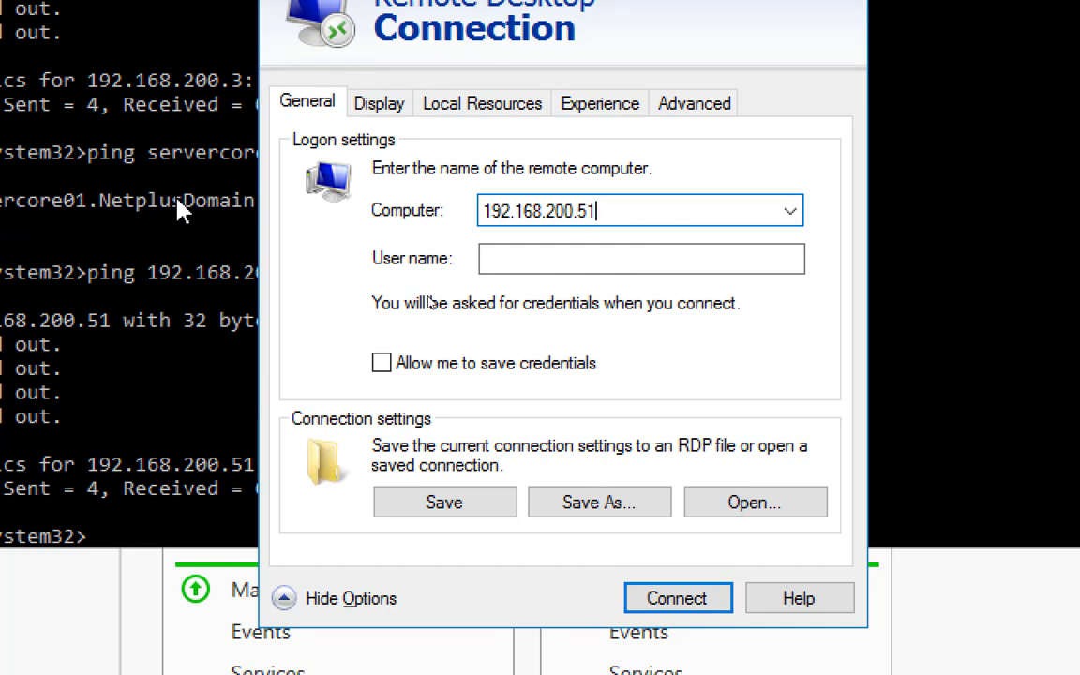
pyautogui.press('Return')
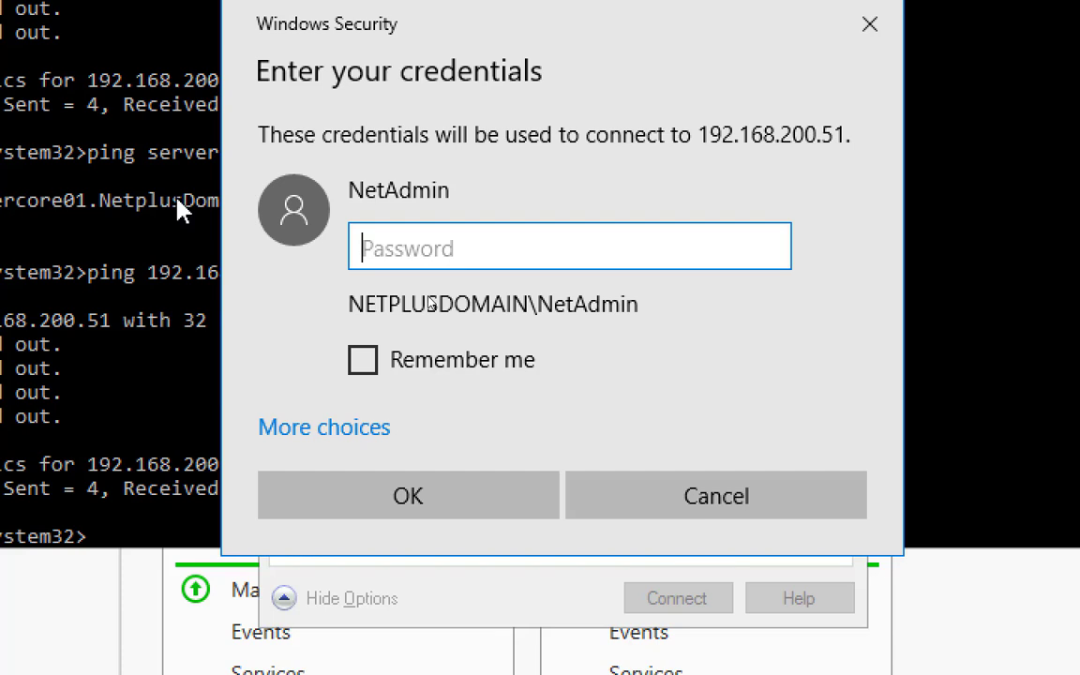
pyautogui.write('Pa$$w0rd')
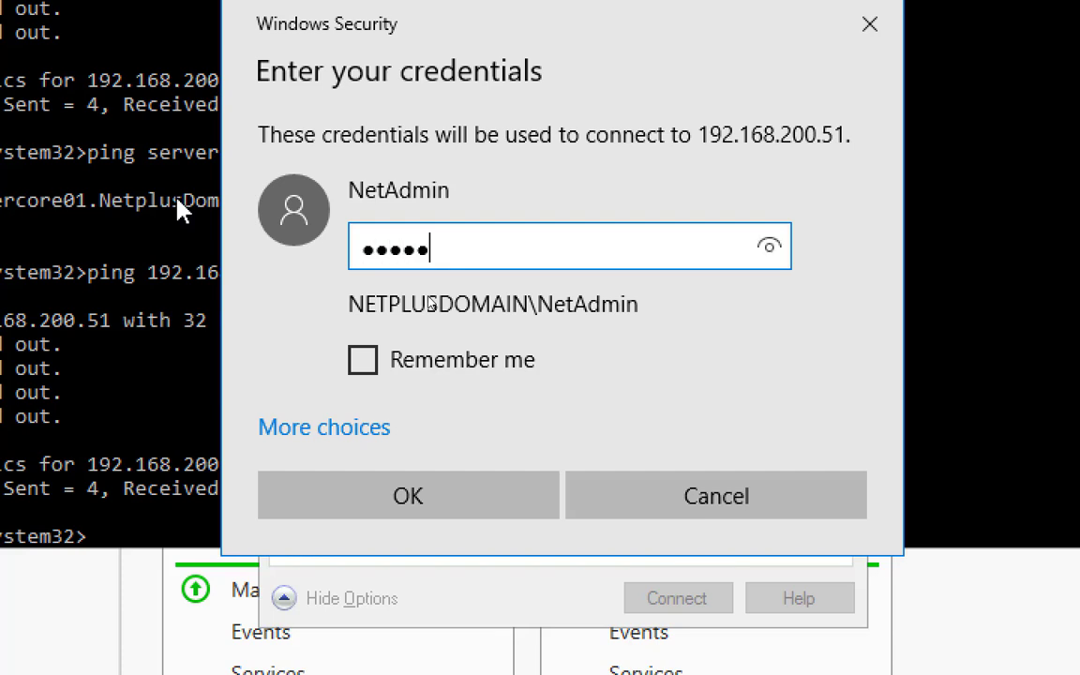
pyautogui.write('*')
pyautogui.press('Return')
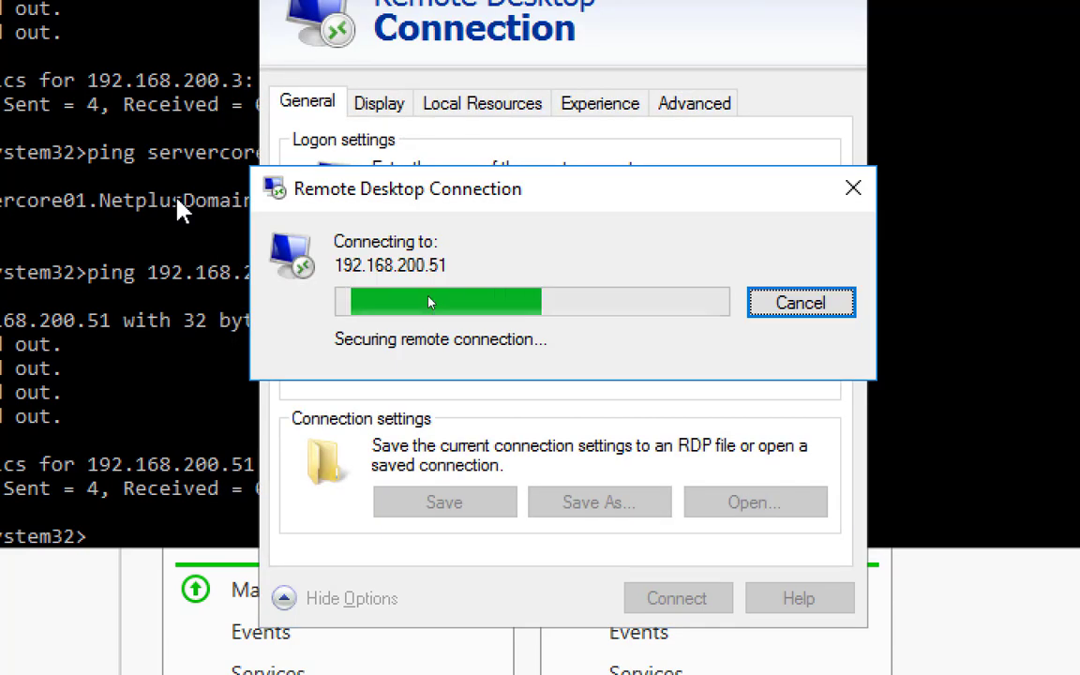
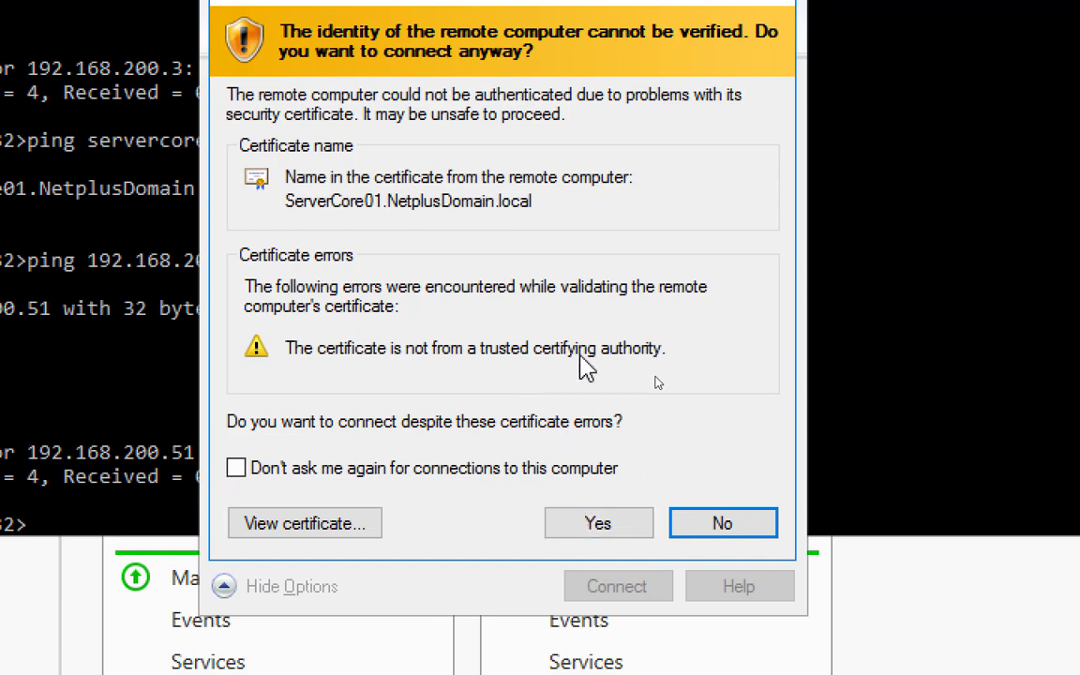
# Accept the untrusted certificate warning and keep connecting to 192.168.200.51
pyautogui.click(598, 525)
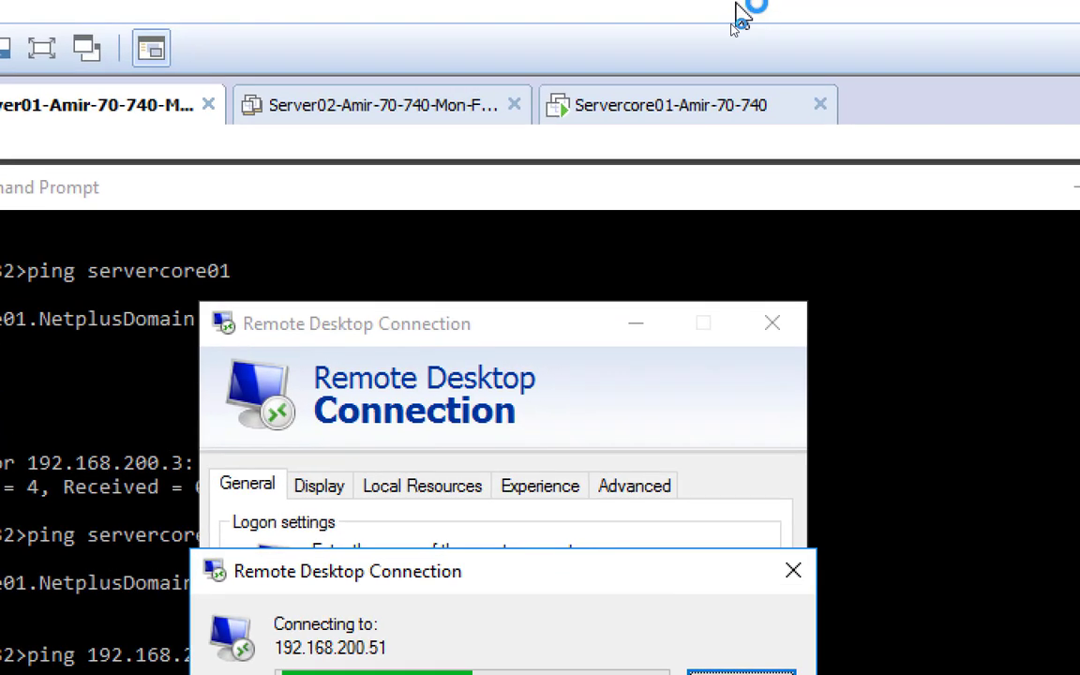
# Unlock Servercore01 with the NetAdmin password, glance at Server01, then return to Servercore01
pyautogui.click(692, 113)
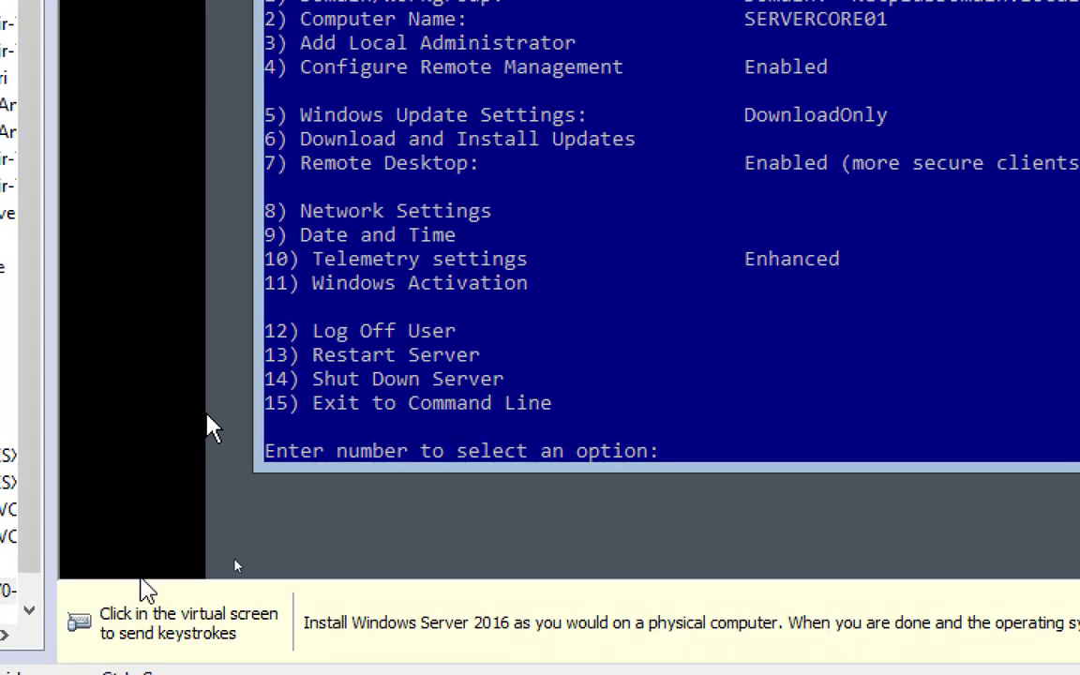
pyautogui.click(207, 427)
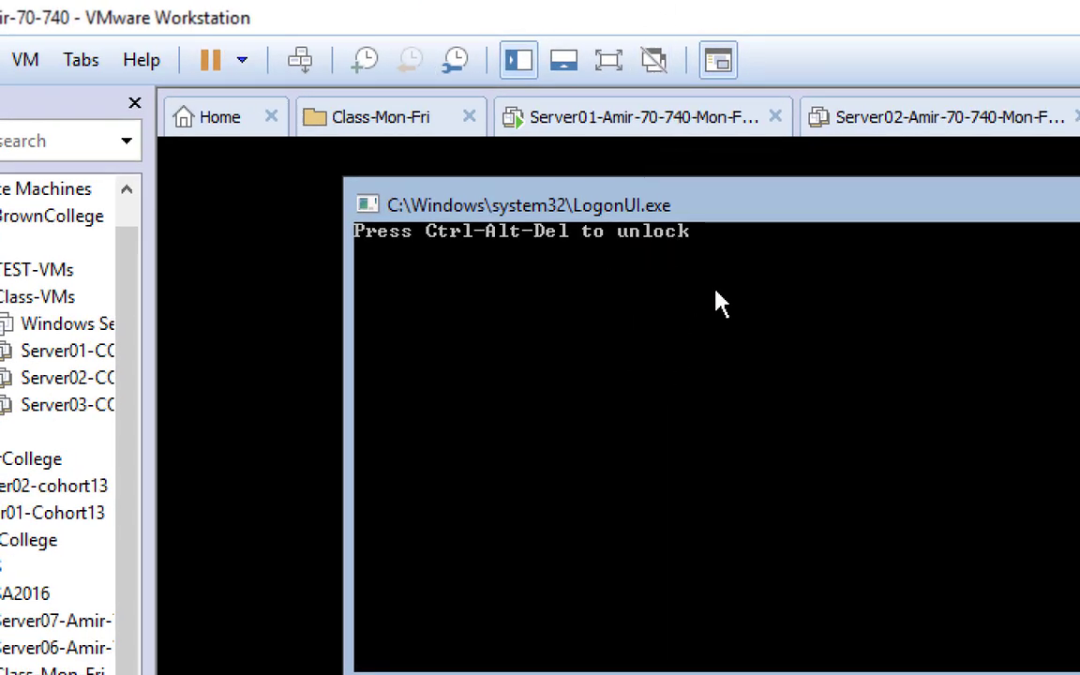
pyautogui.click(300, 64)
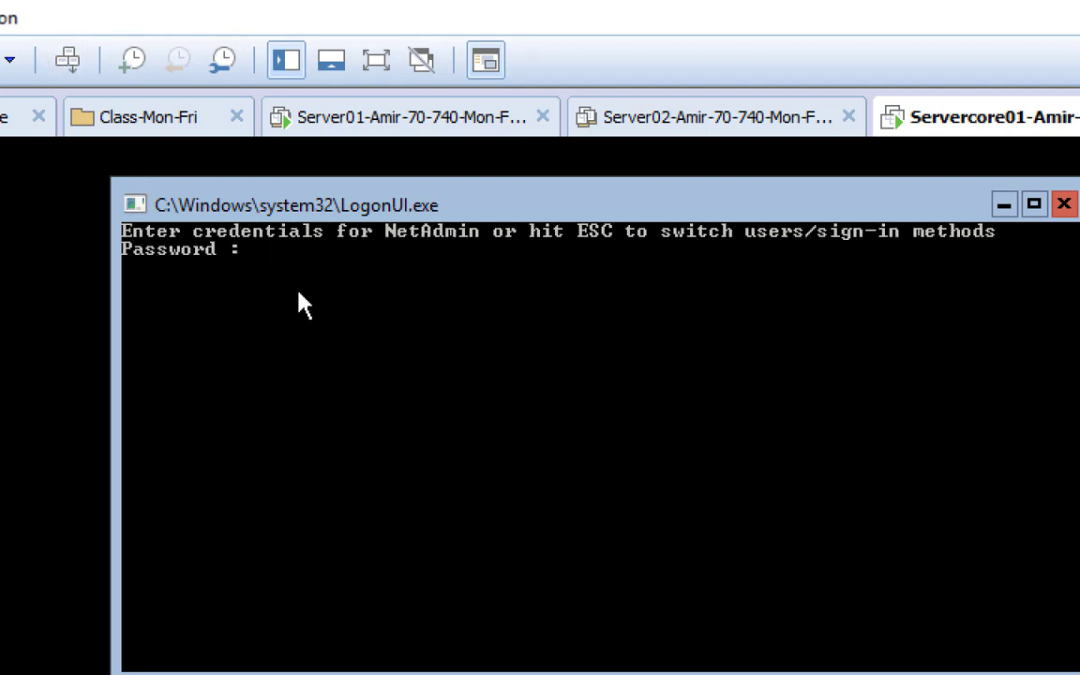
pyautogui.write('*******')
pyautogui.press('Return')
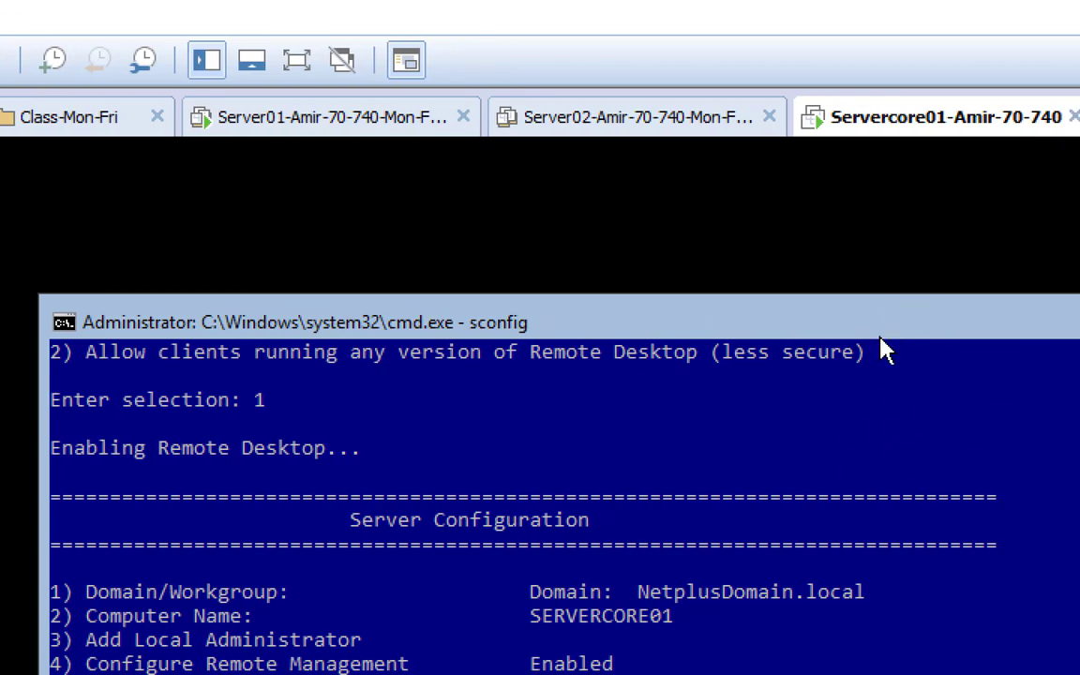
pyautogui.click(239, 134)
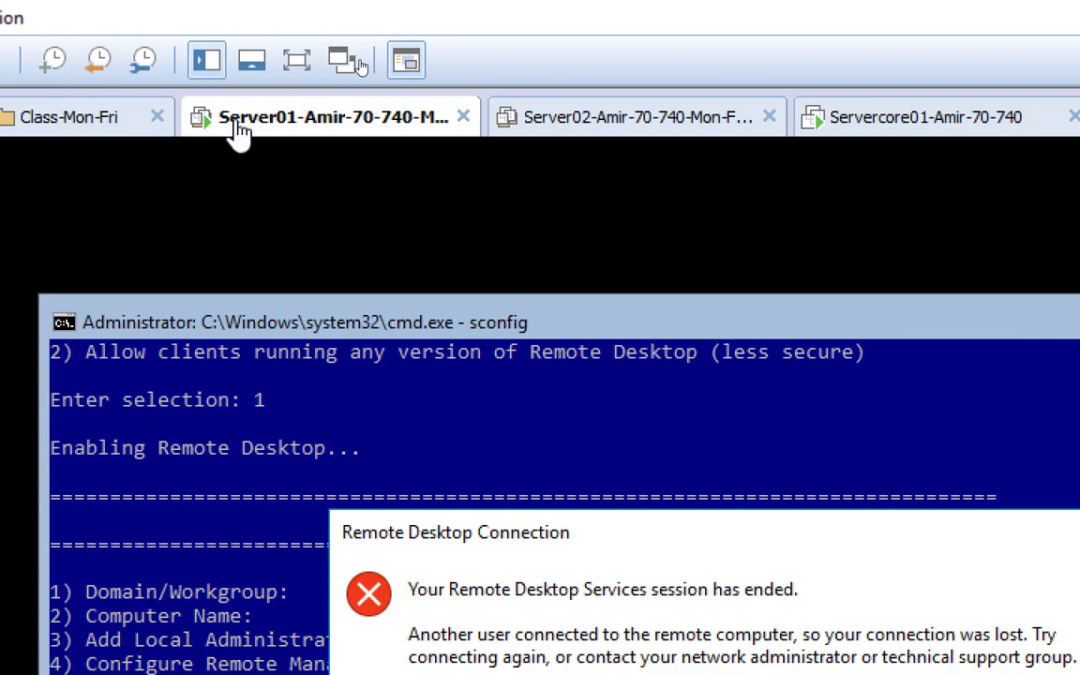
pyautogui.click(917, 129)
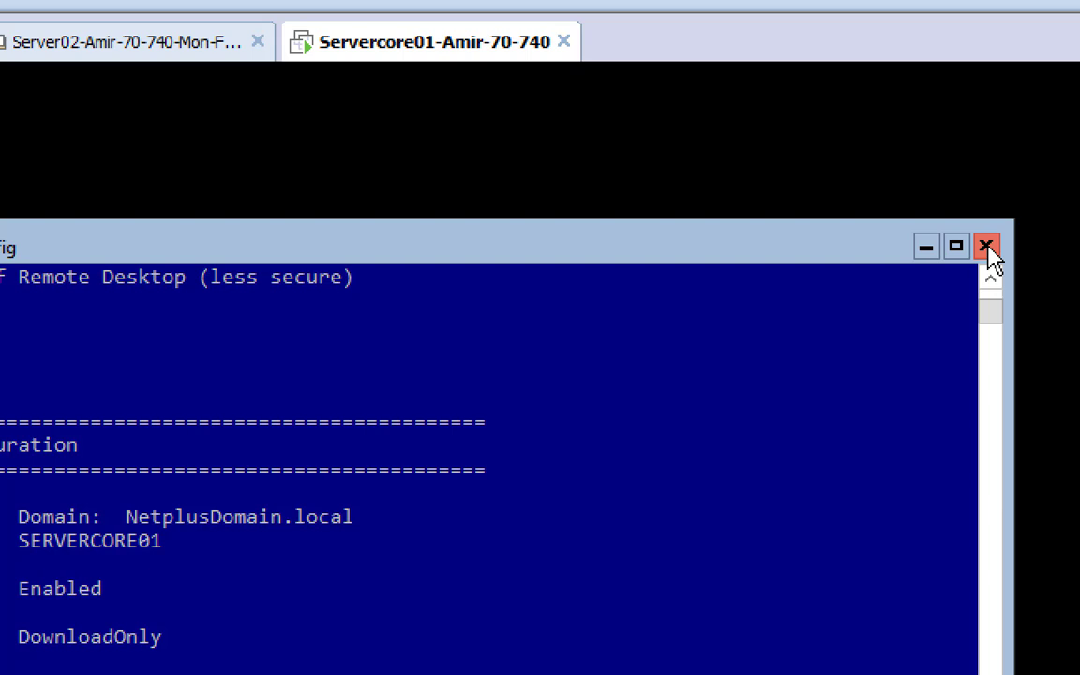
# Close sconfig and launch Task Manager from Servercore01's Ctrl+Alt+Del security screen
pyautogui.click(988, 248)
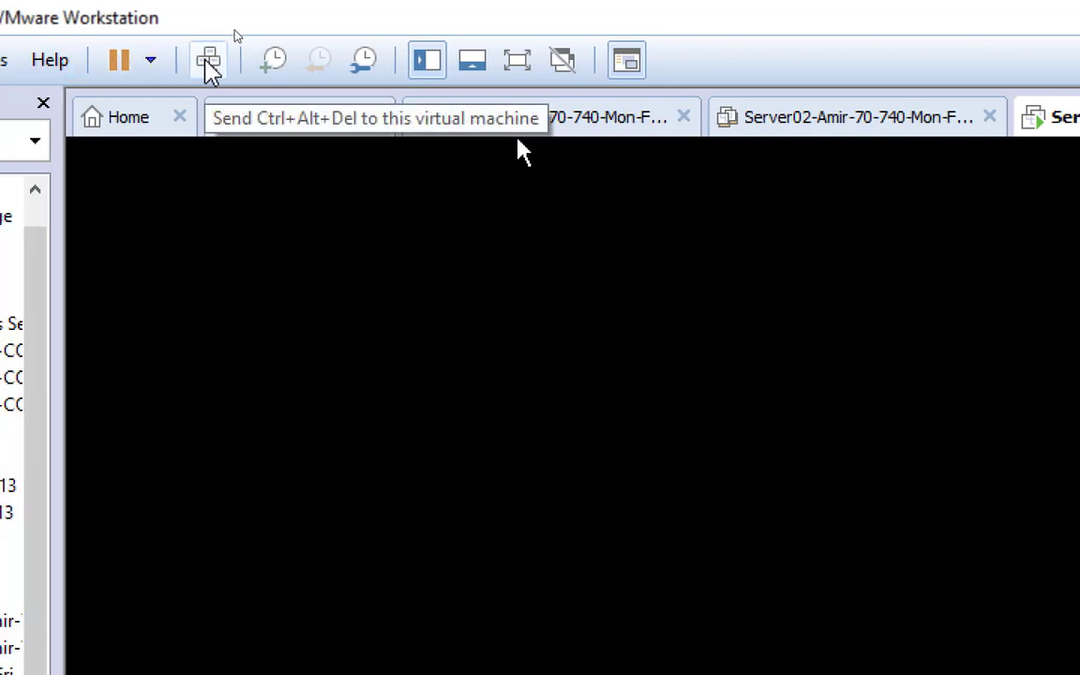
pyautogui.click(209, 62)
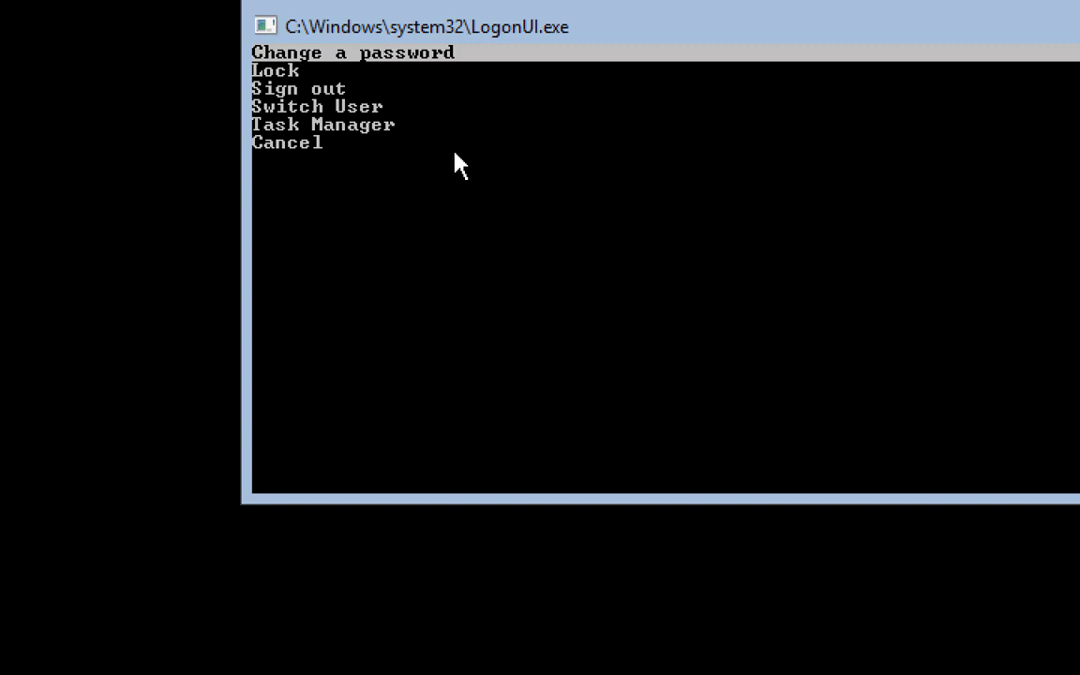
pyautogui.press('Down')
pyautogui.press('Down')
pyautogui.press('Down')
pyautogui.press('Down')
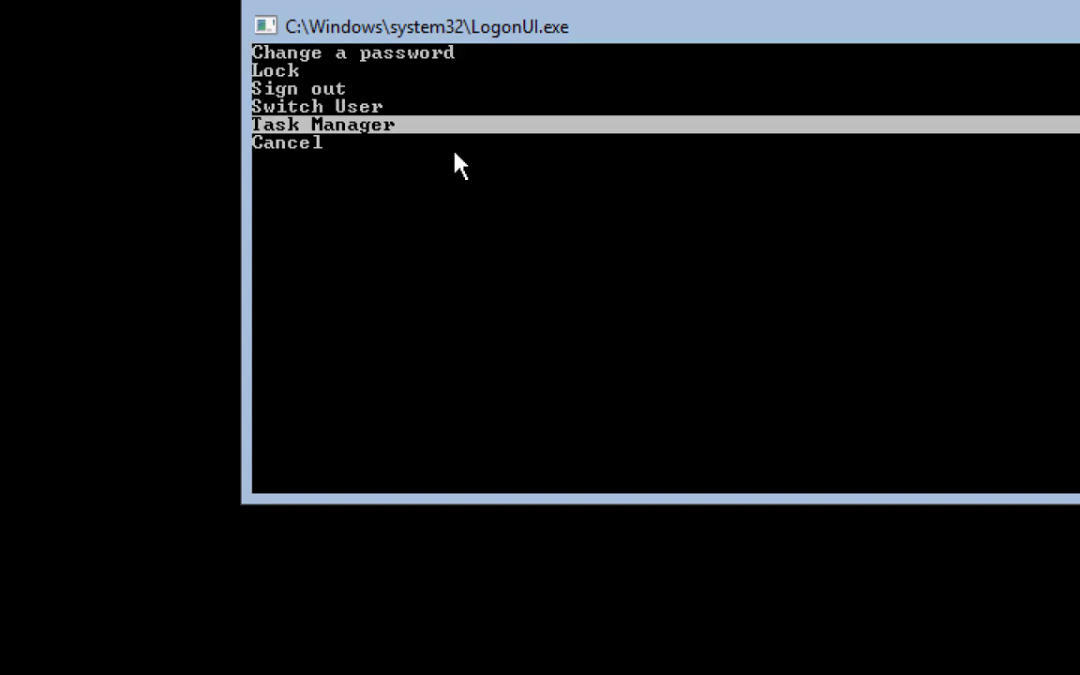
pyautogui.press('Return')
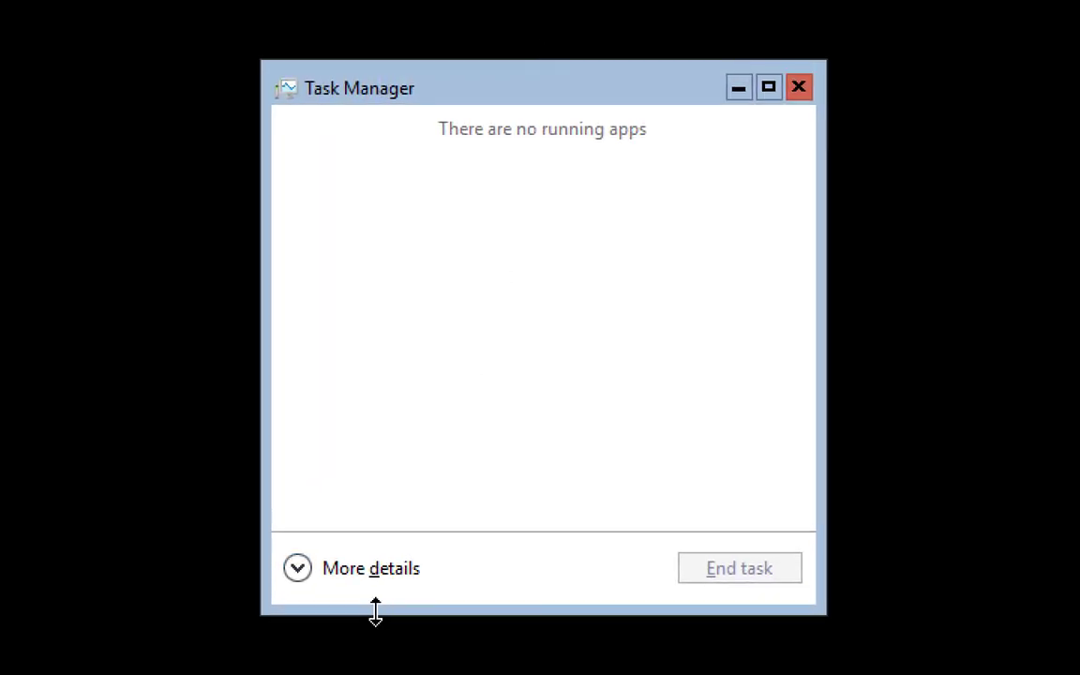
# Expand Task Manager and run cmd as a new task for an administrator Command Prompt
pyautogui.click(317, 576)
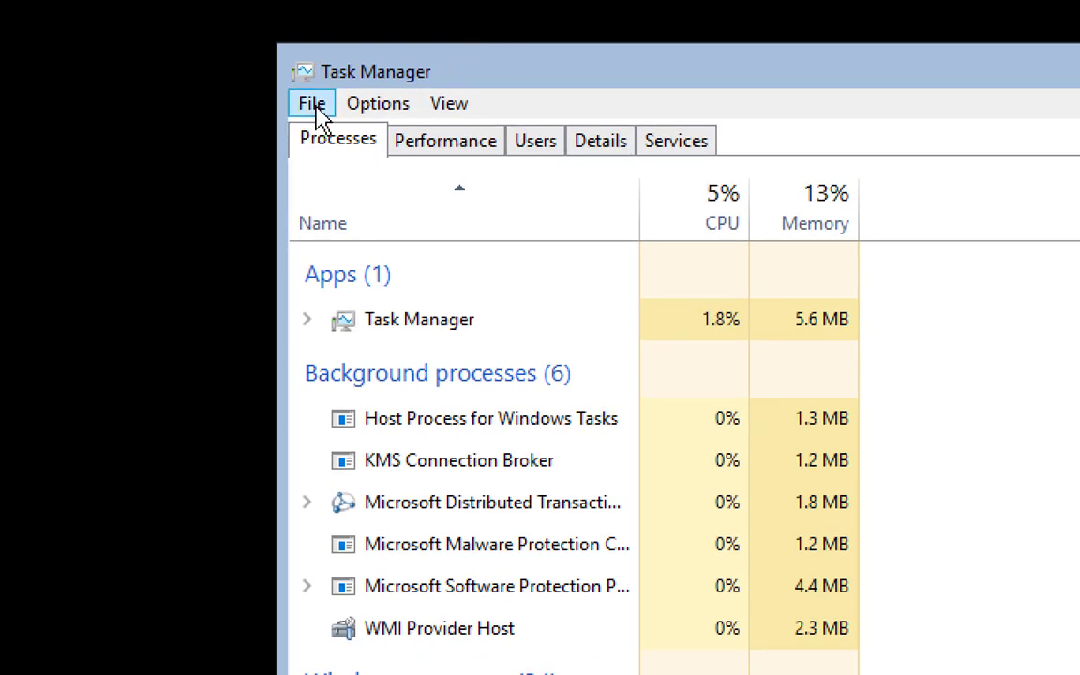
pyautogui.click(314, 105)
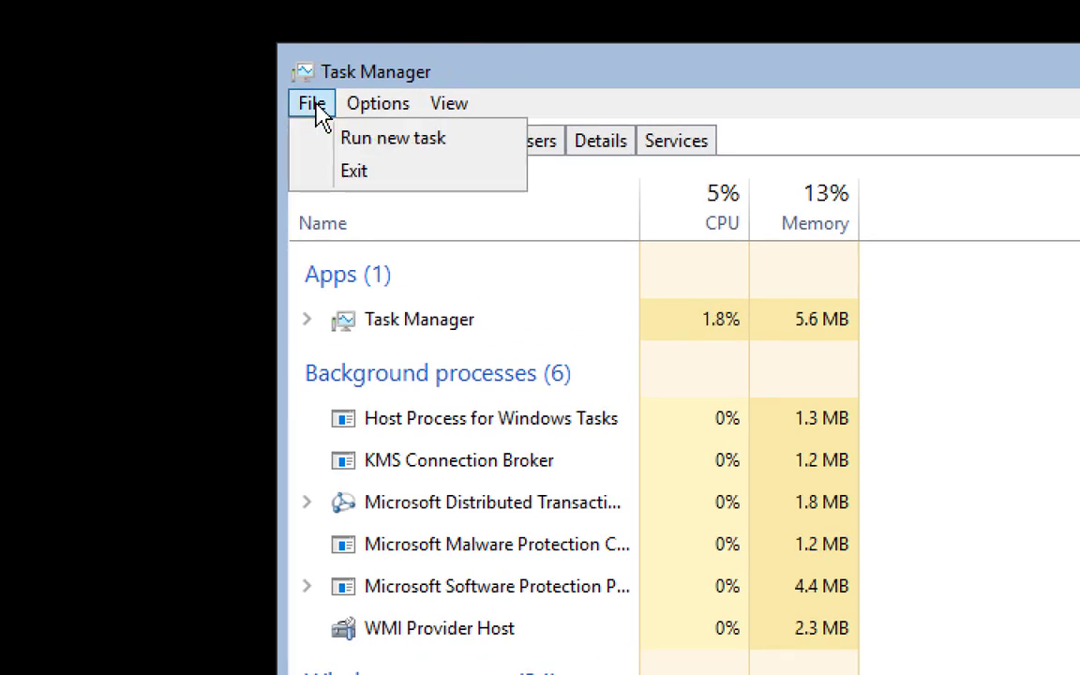
pyautogui.click(371, 149)
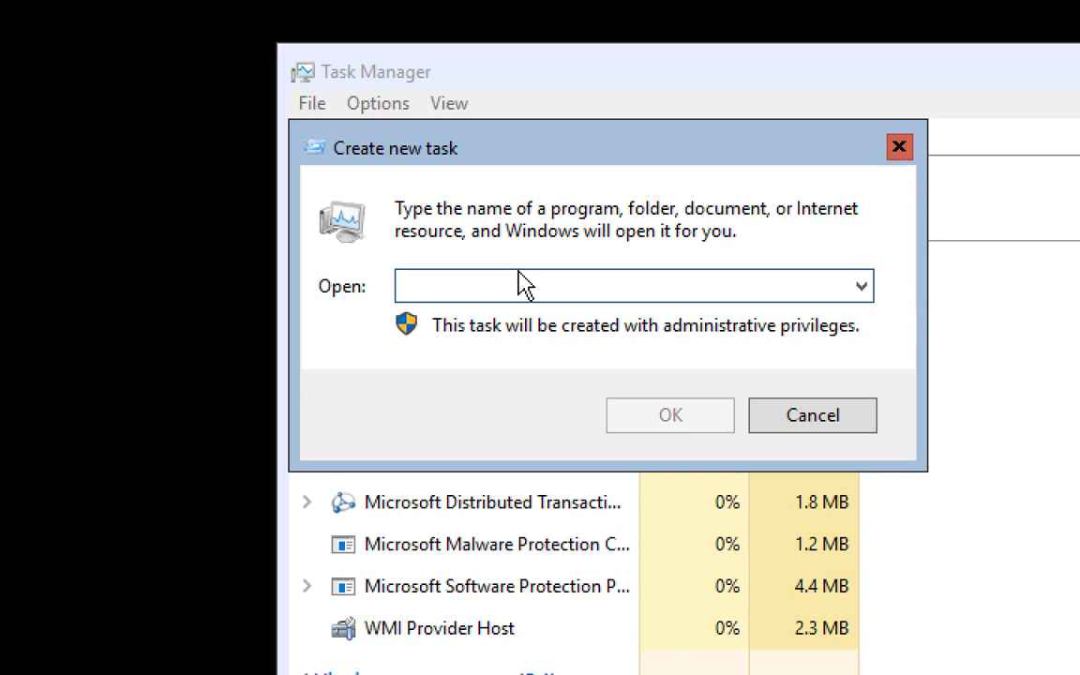
pyautogui.write('cmd')
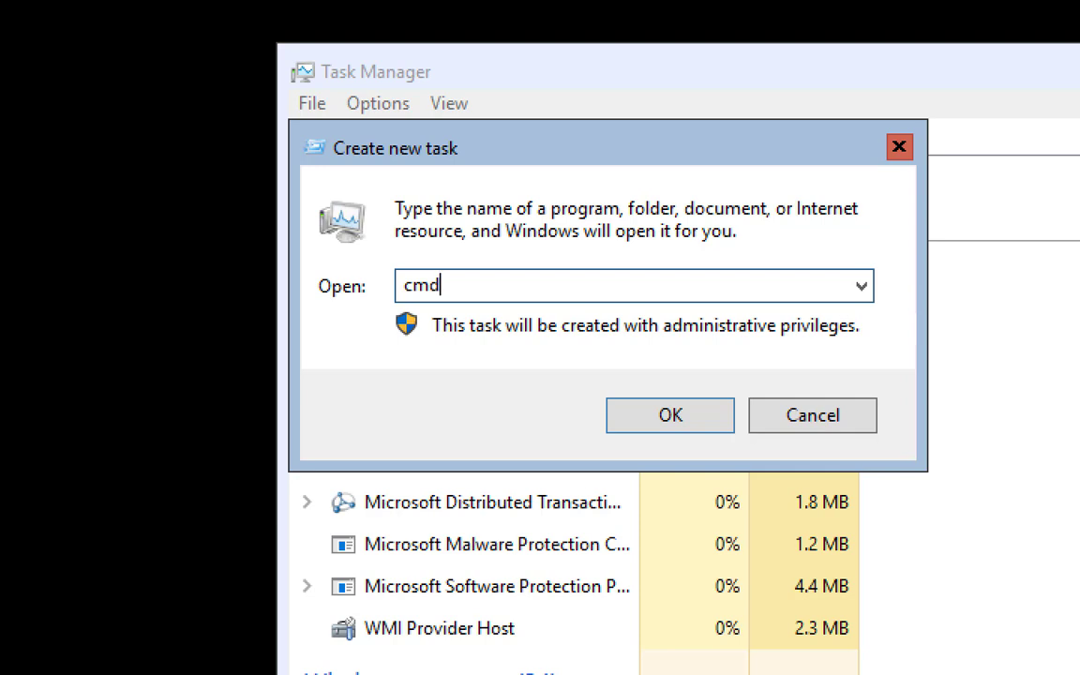
pyautogui.press('Return')
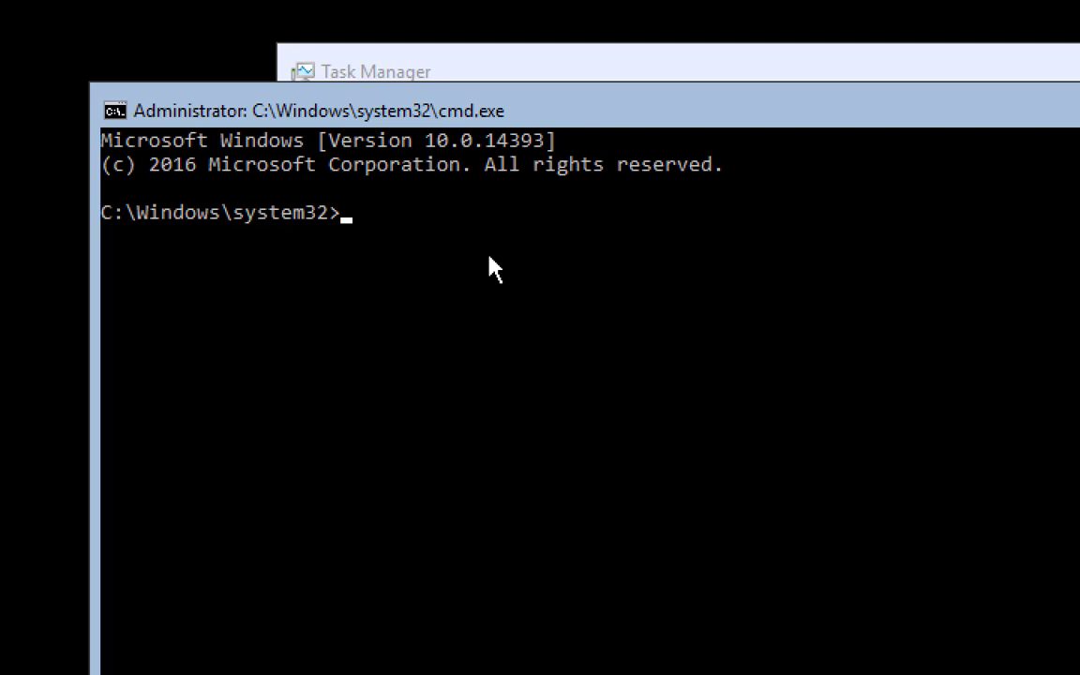
# Change to C:\, start powershell, and run get-command to list all commands
pyautogui.write('cd\\')
pyautogui.press('Return')
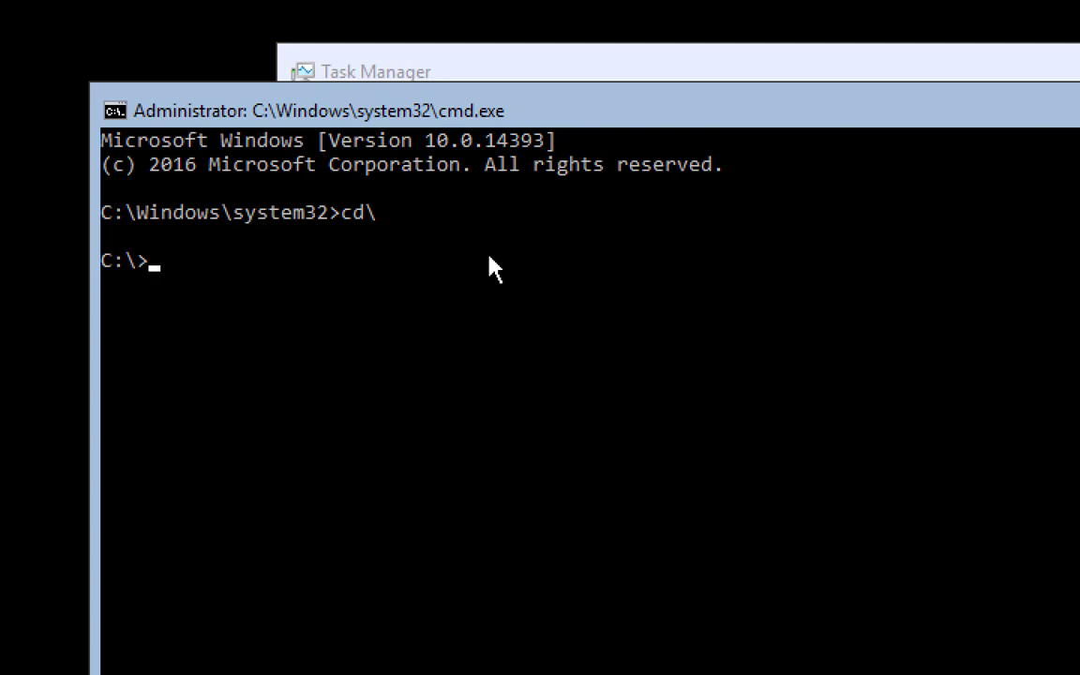
pyautogui.write('powershell')
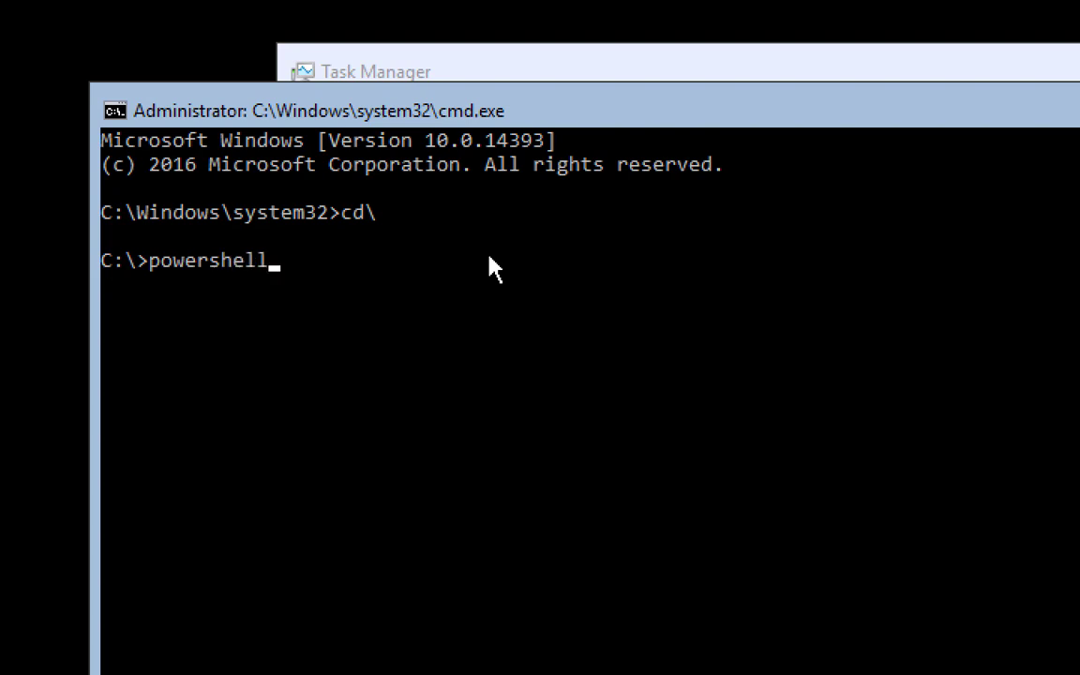
pyautogui.press('Return')
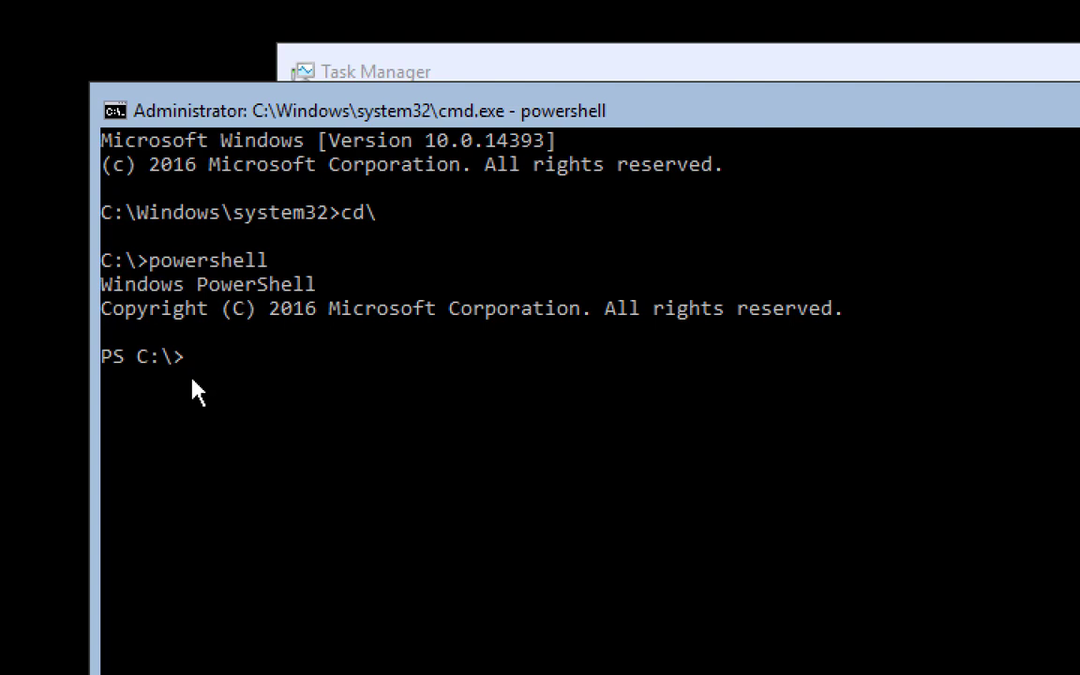
pyautogui.write('get-command')
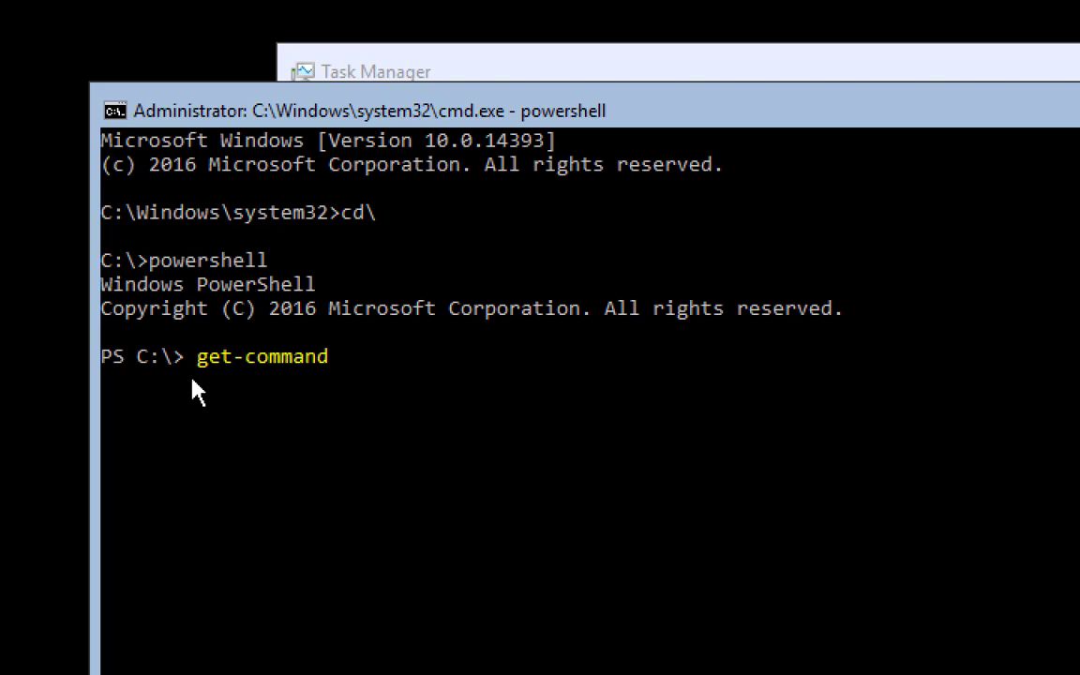
pyautogui.press('Return')
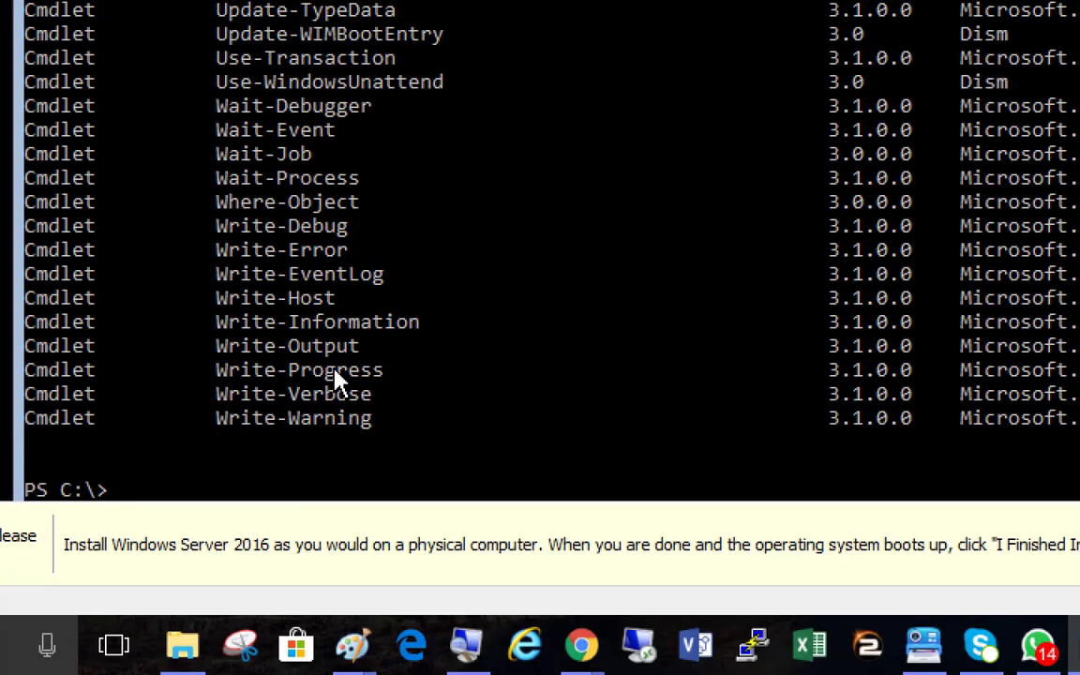
# Scroll the command listing, type get-command at the PS C:\> prompt, and show the recorder controls
pyautogui.scroll(-2, 337, 380)
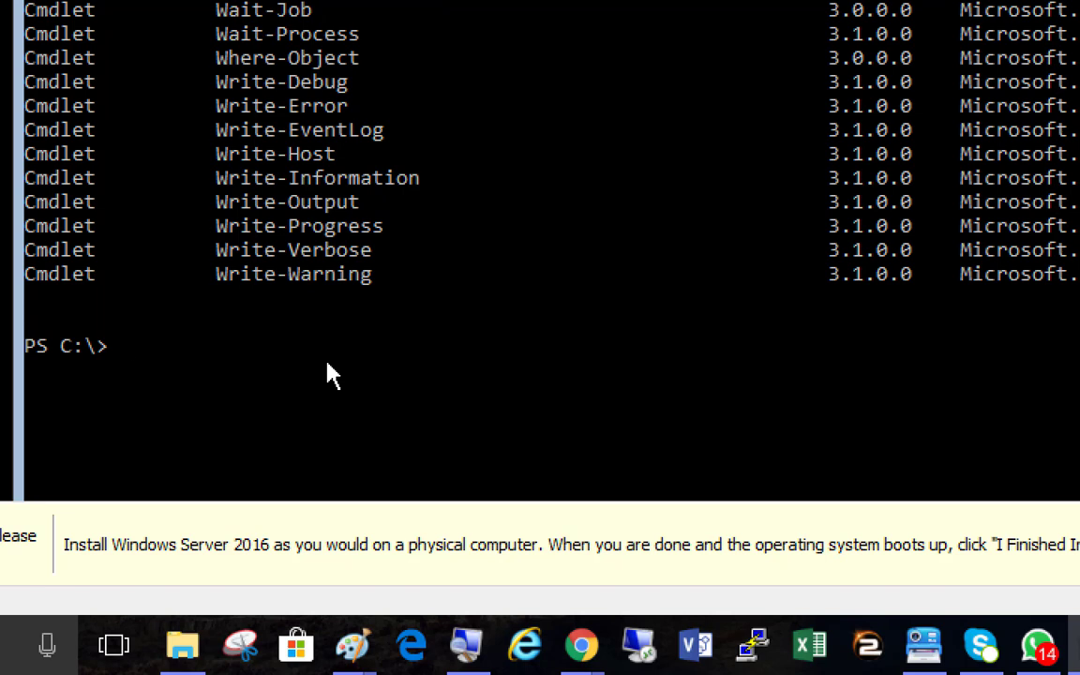
pyautogui.write('get-command')
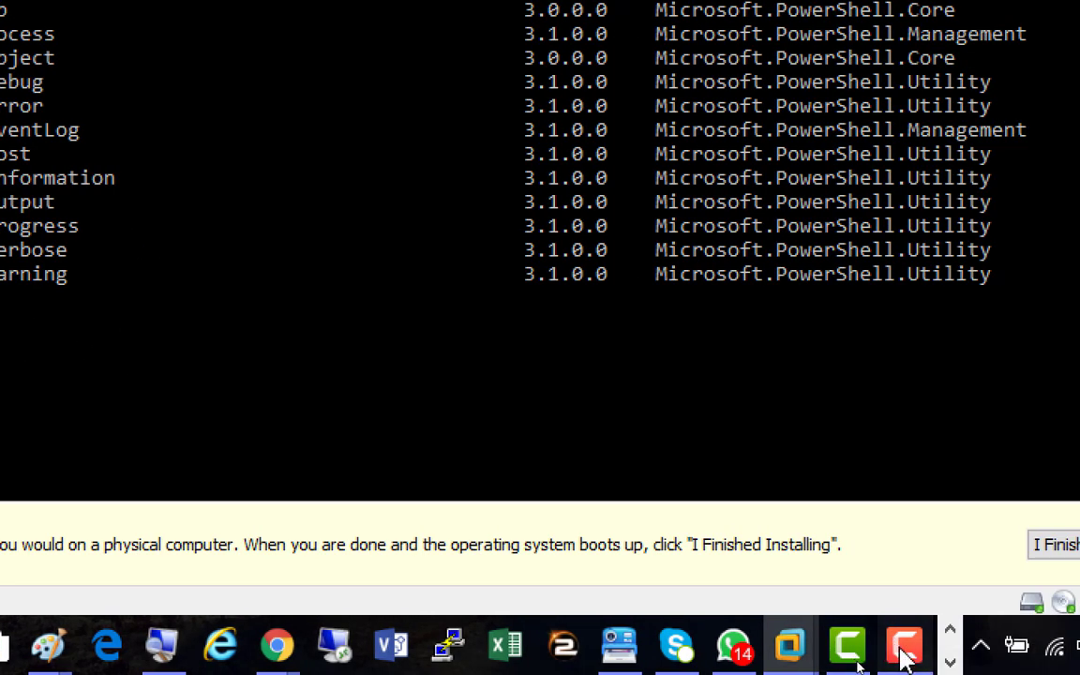
pyautogui.click(905, 652)
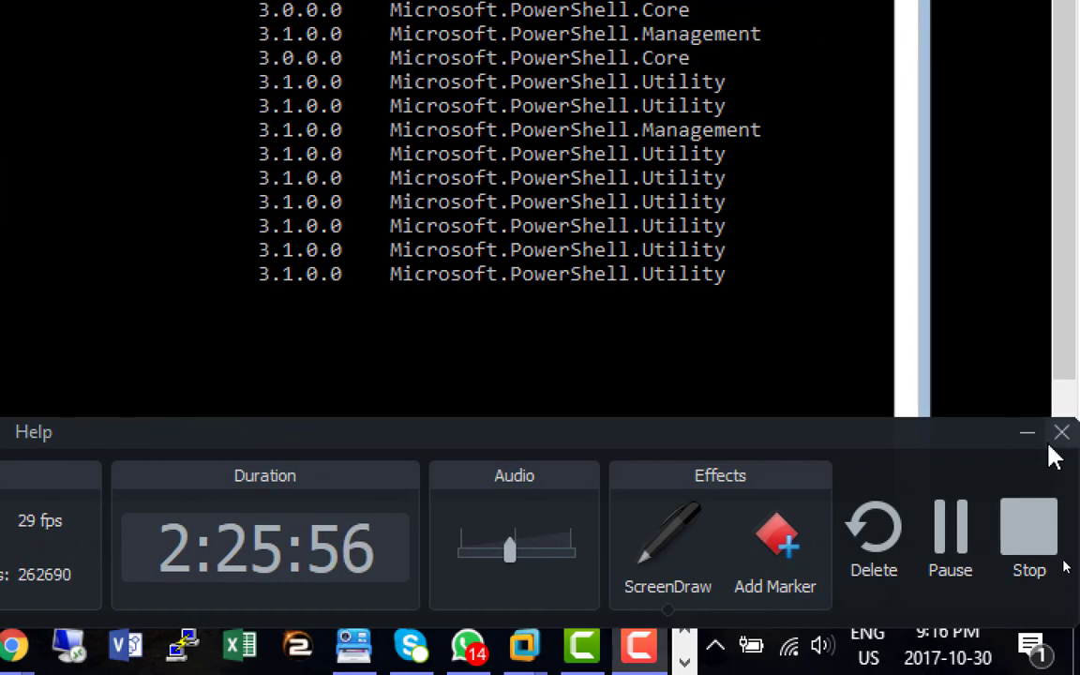
# Hide the recorder and edit the prompt to Get-WindowsFeature using tab completion
pyautogui.click(1026, 435)
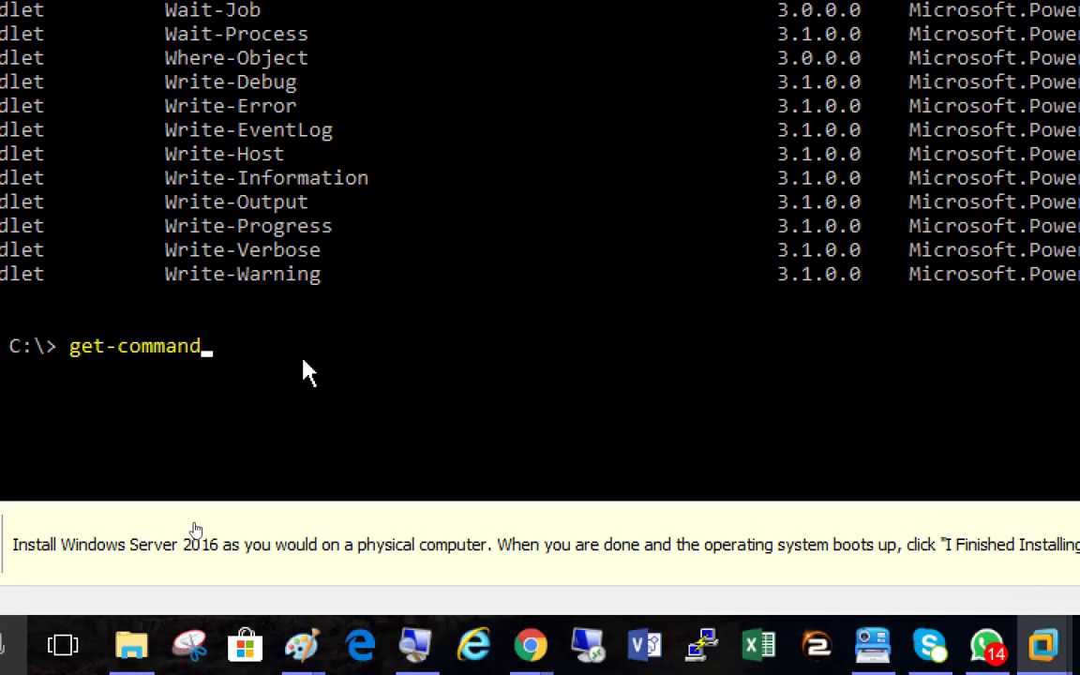
pyautogui.click(439, 383)
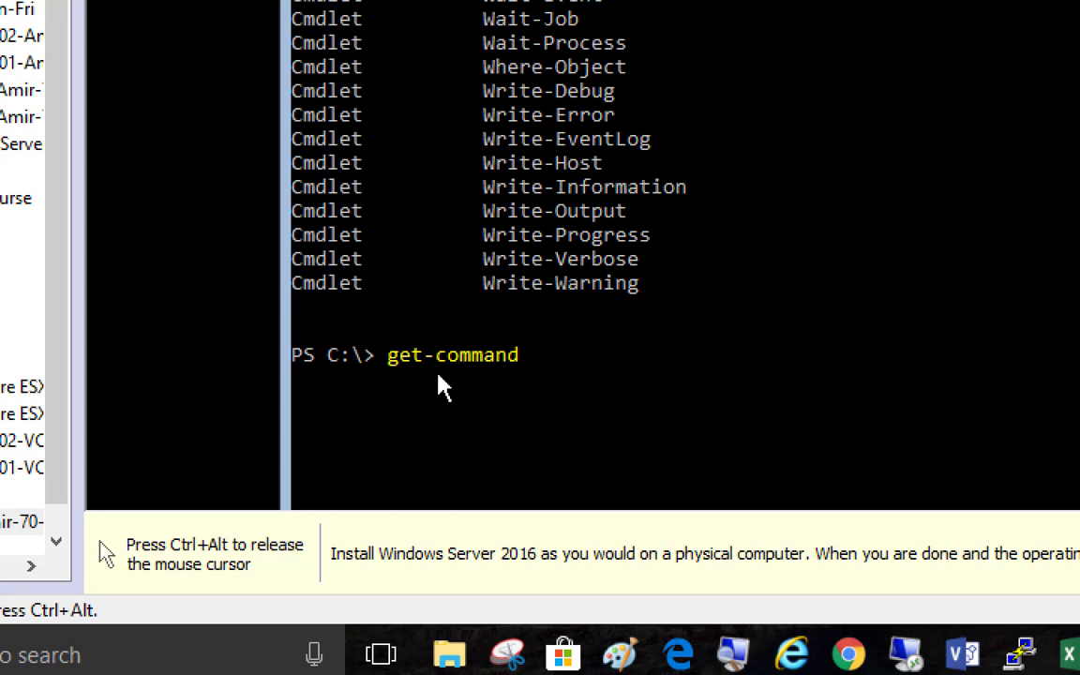
pyautogui.press('BackSpace')
pyautogui.press('BackSpace')
pyautogui.press('BackSpace')
pyautogui.press('BackSpace')
pyautogui.press('BackSpace')
pyautogui.press('BackSpace')
pyautogui.press('BackSpace')
pyautogui.press('BackSpace')
pyautogui.press('BackSpace')
pyautogui.press('BackSpace')
pyautogui.press('BackSpace')
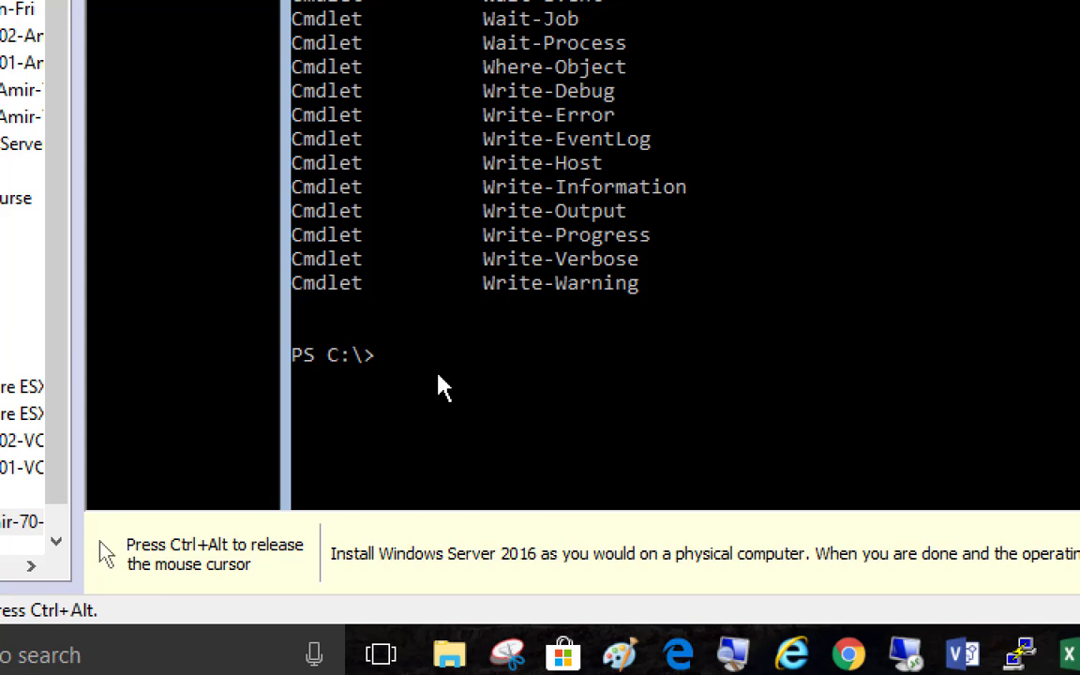
pyautogui.write('Get-windows')
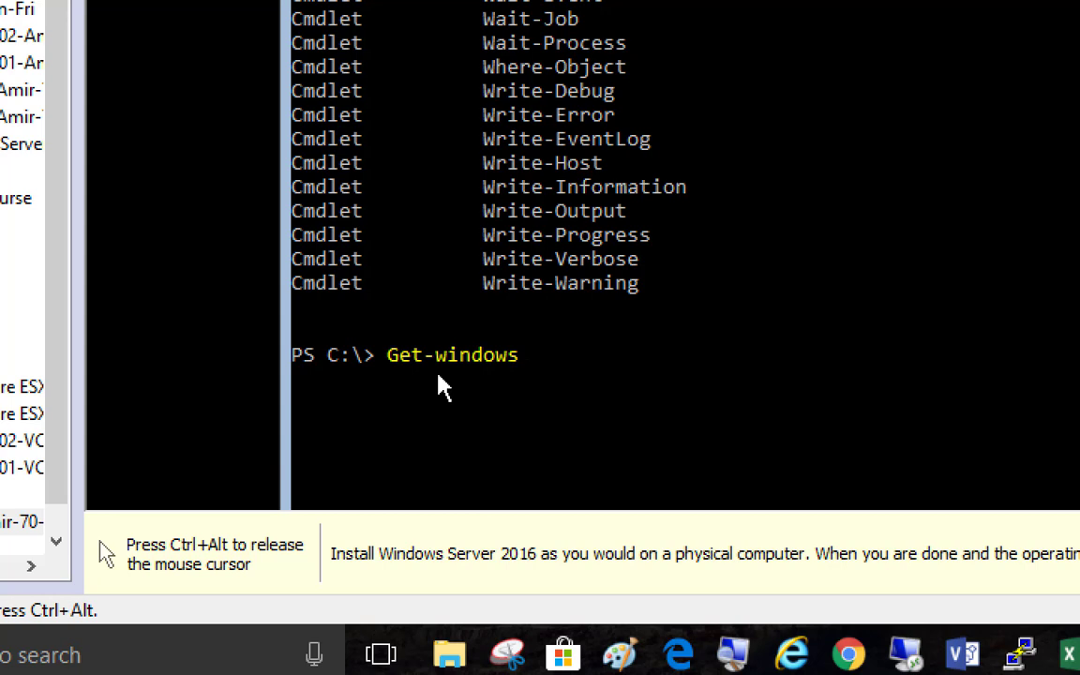
pyautogui.write('f')
pyautogui.press('BackSpace')
pyautogui.press('BackSpace')
pyautogui.press('BackSpace')
pyautogui.press('BackSpace')
pyautogui.press('BackSpace')
pyautogui.press('BackSpace')
pyautogui.press('BackSpace')
pyautogui.press('BackSpace')
pyautogui.press('BackSpace')
pyautogui.press('BackSpace')
pyautogui.write('t-command')
pyautogui.press('BackSpace')
pyautogui.press('BackSpace')
pyautogui.press('BackSpace')
pyautogui.press('BackSpace')
pyautogui.press('BackSpace')
pyautogui.press('BackSpace')
pyautogui.press('BackSpace')
pyautogui.write('windowsf')
pyautogui.press('Tab')
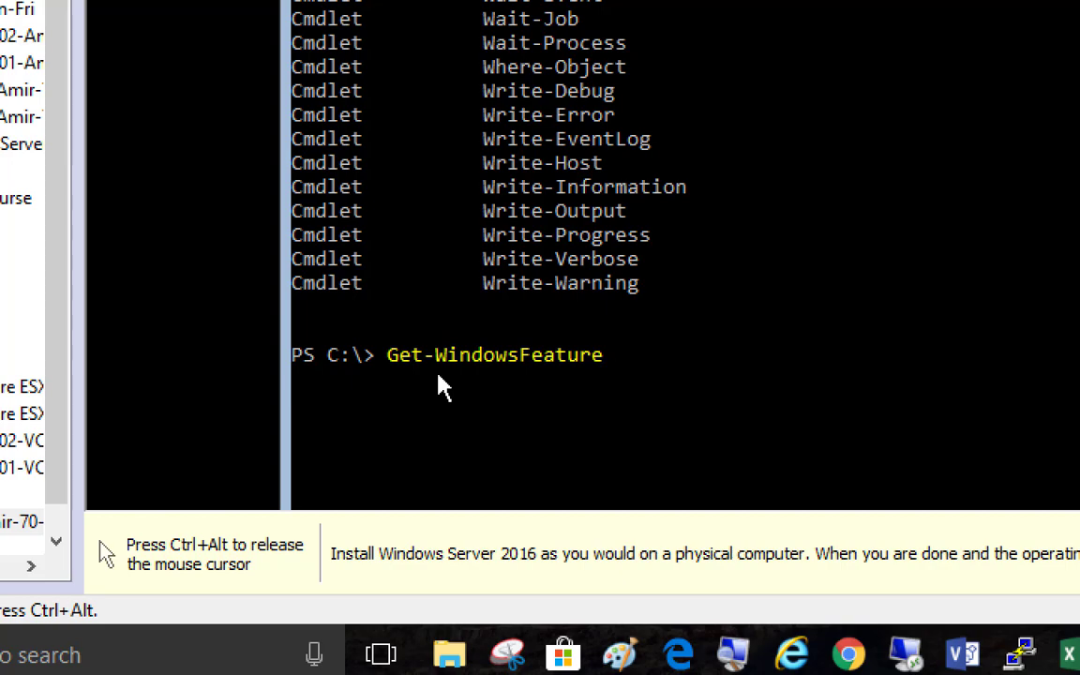
pyautogui.press('Return')
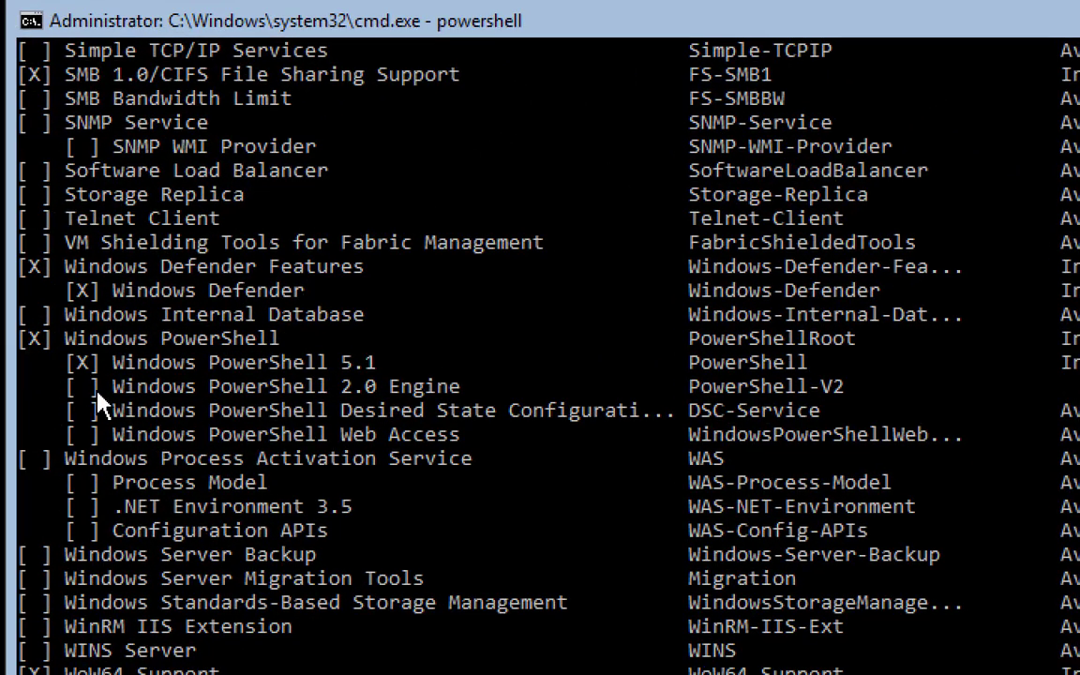
pyautogui.scroll(6, 148, 366)
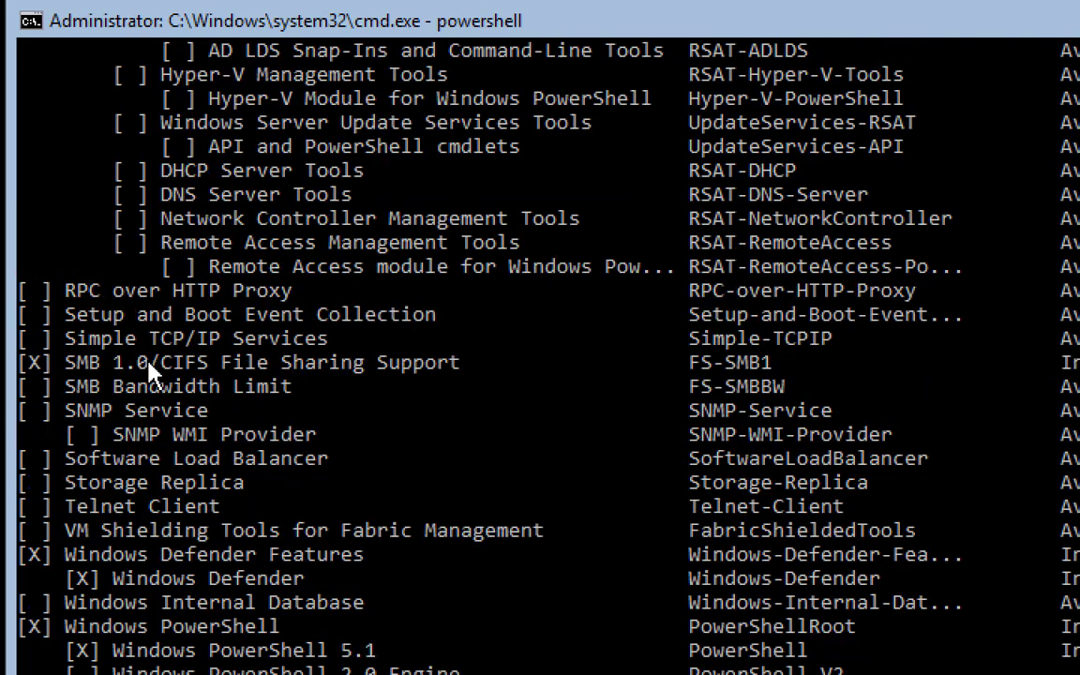
pyautogui.scroll(8, 148, 366)
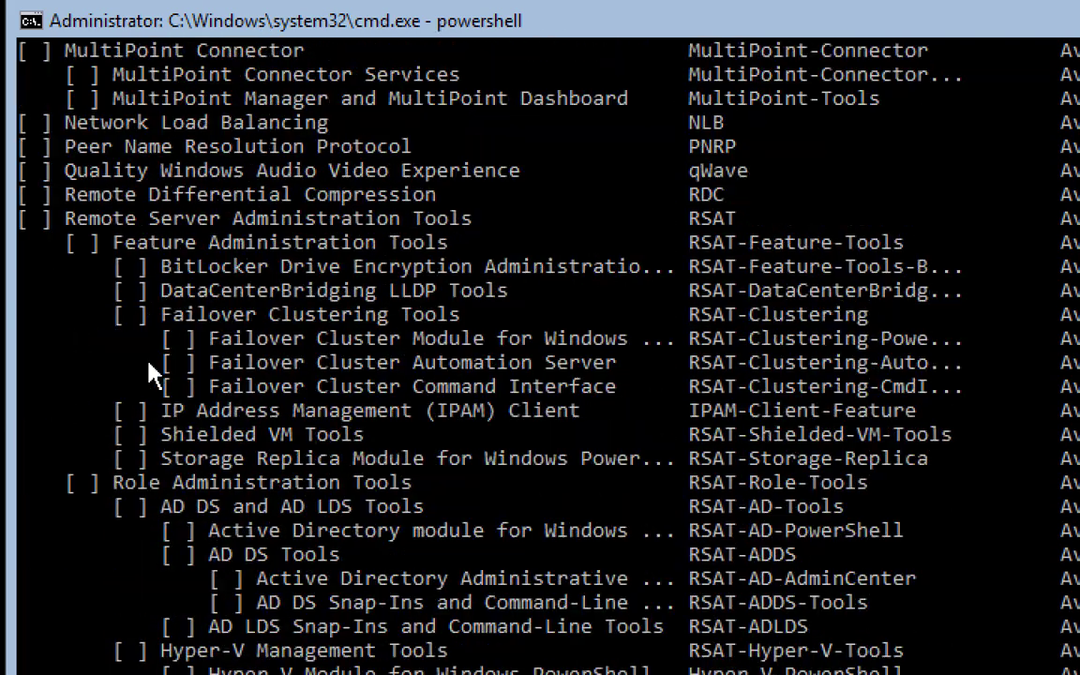
pyautogui.scroll(12, 148, 368)
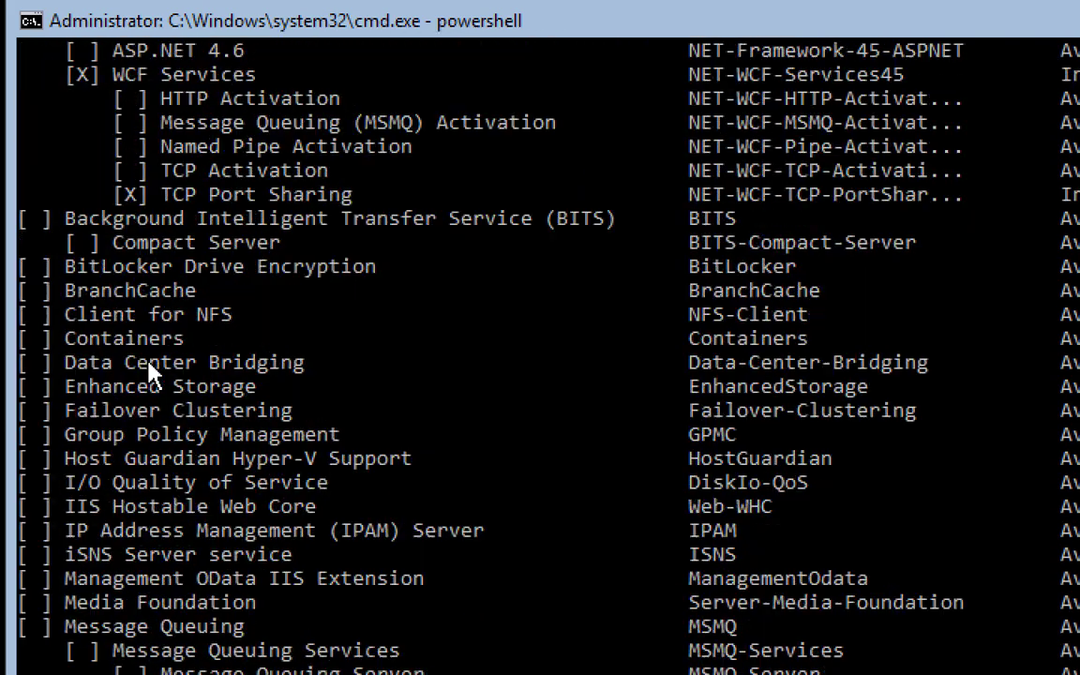
pyautogui.scroll(12, 148, 369)
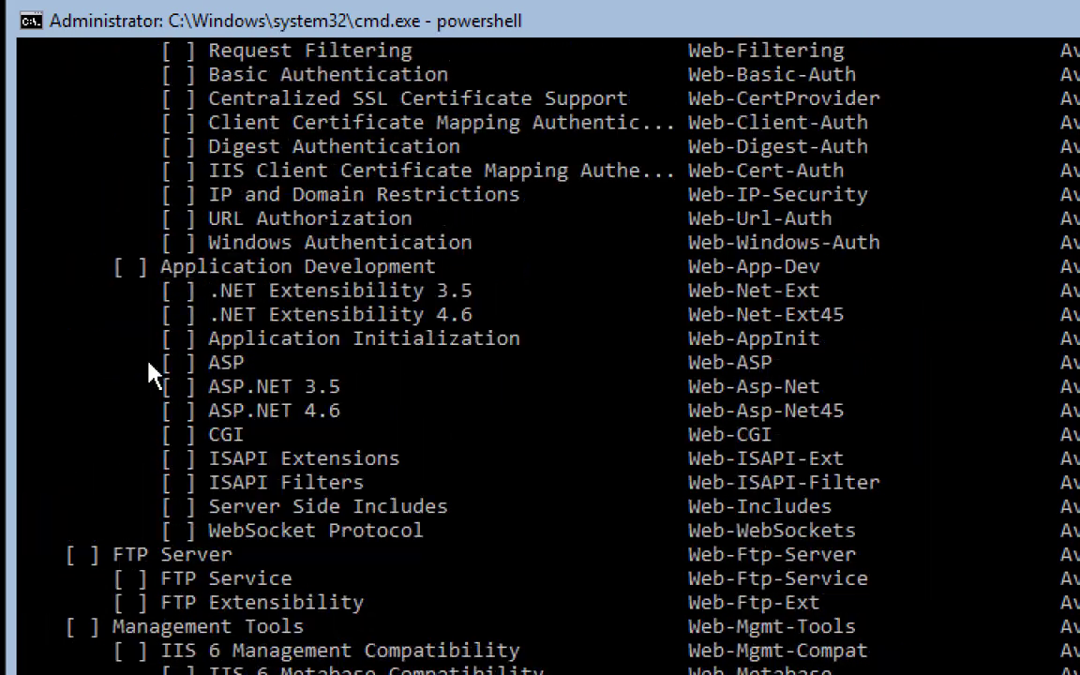
pyautogui.scroll(15, 148, 368)
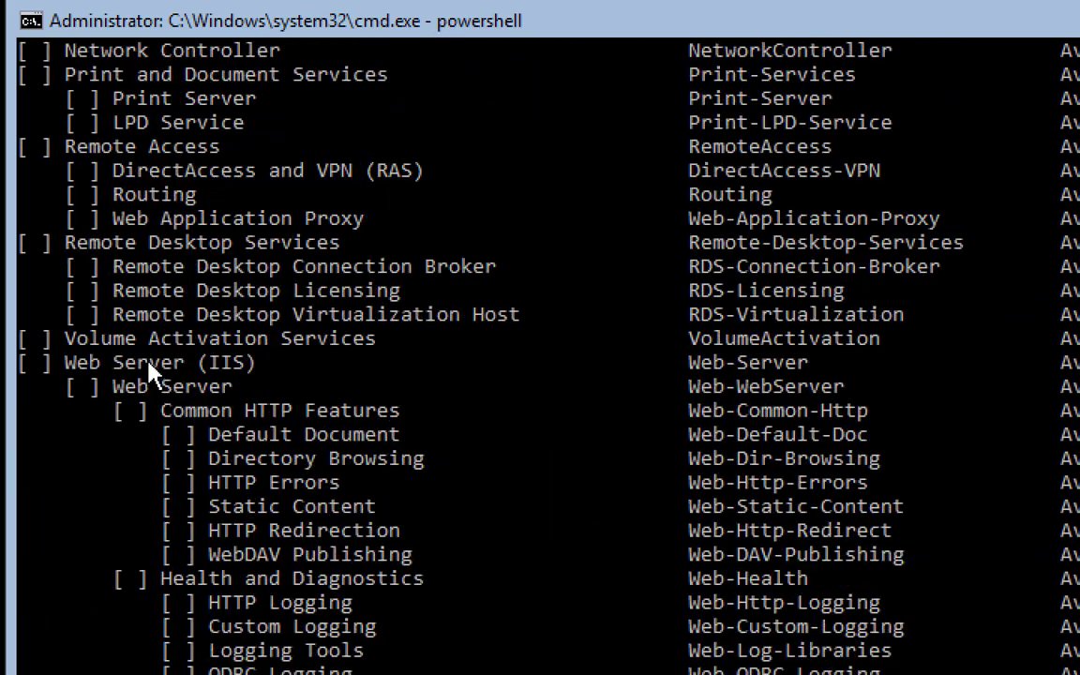
pyautogui.scroll(11, 150, 366)
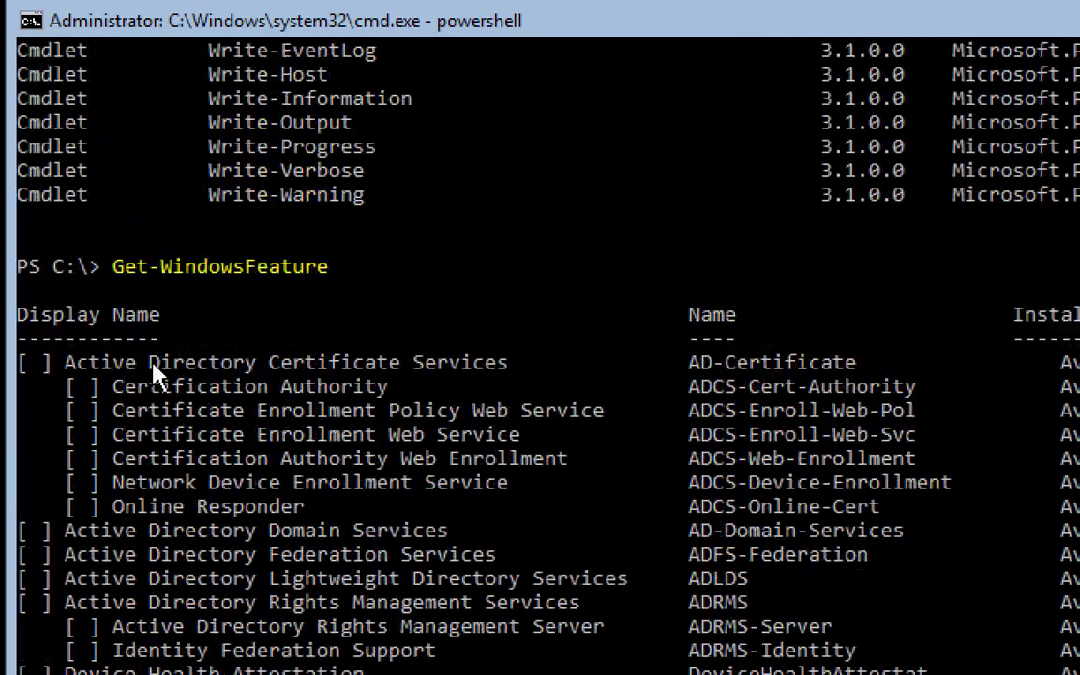
pyautogui.scroll(-2, 153, 368)
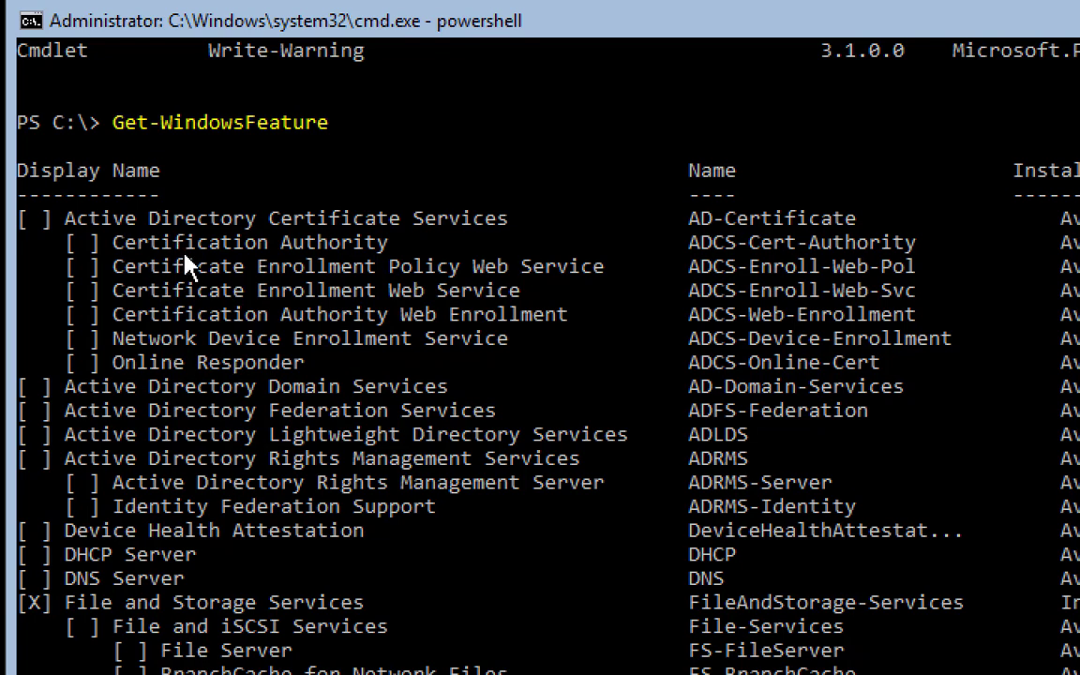
pyautogui.scroll(-1, 185, 261)
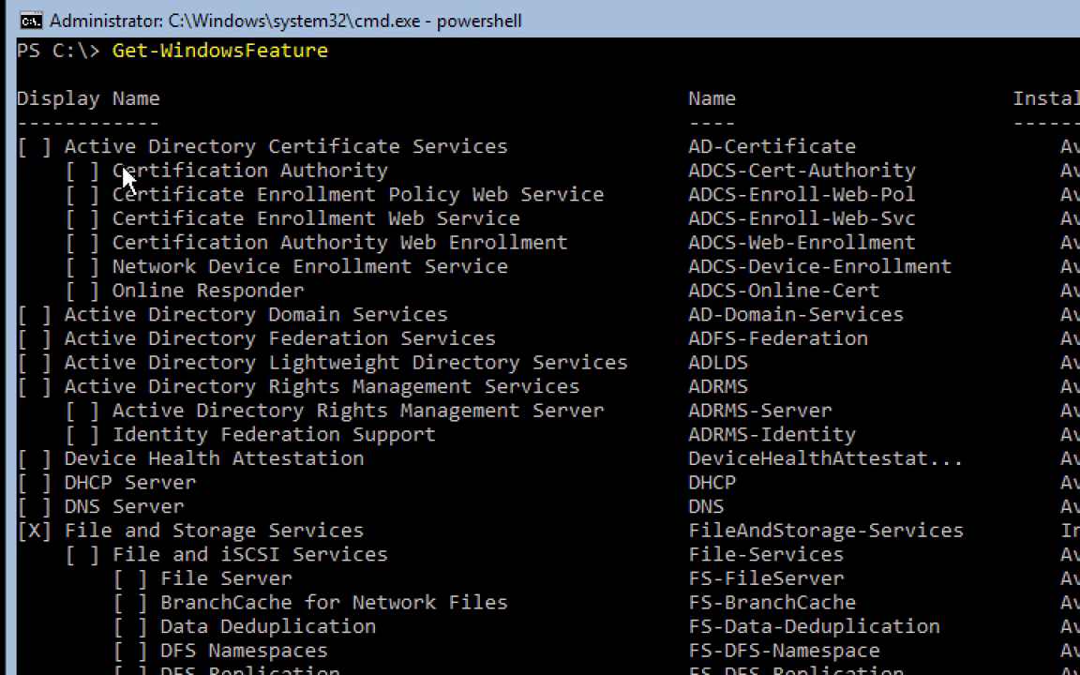
pyautogui.scroll(1, 187, 161)
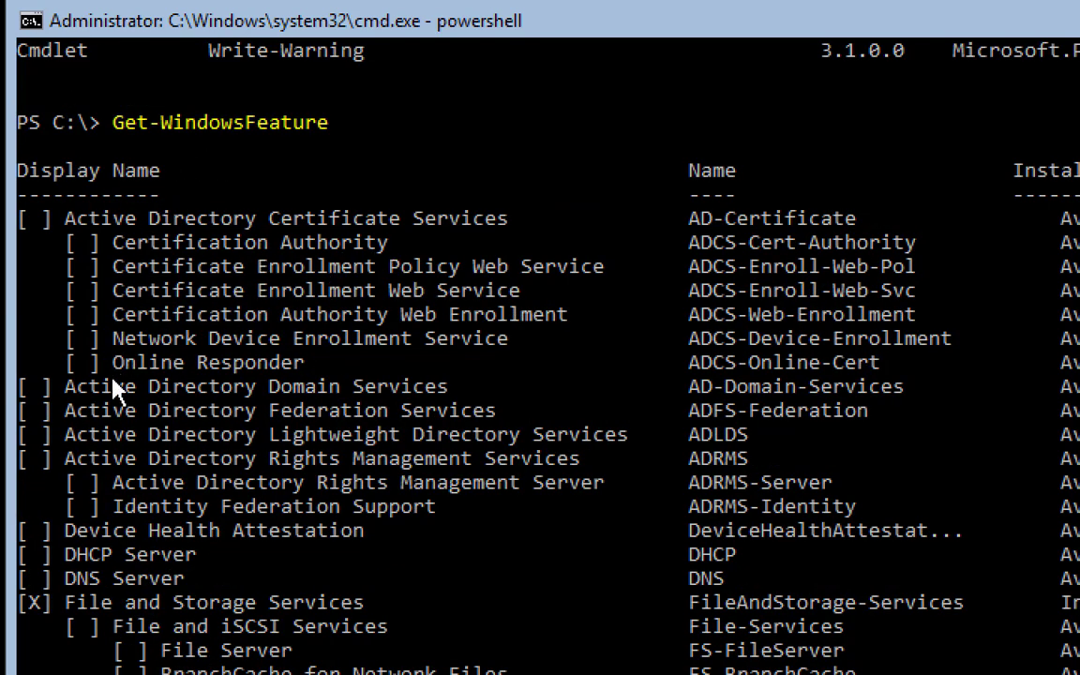
pyautogui.scroll(-1, 243, 399)
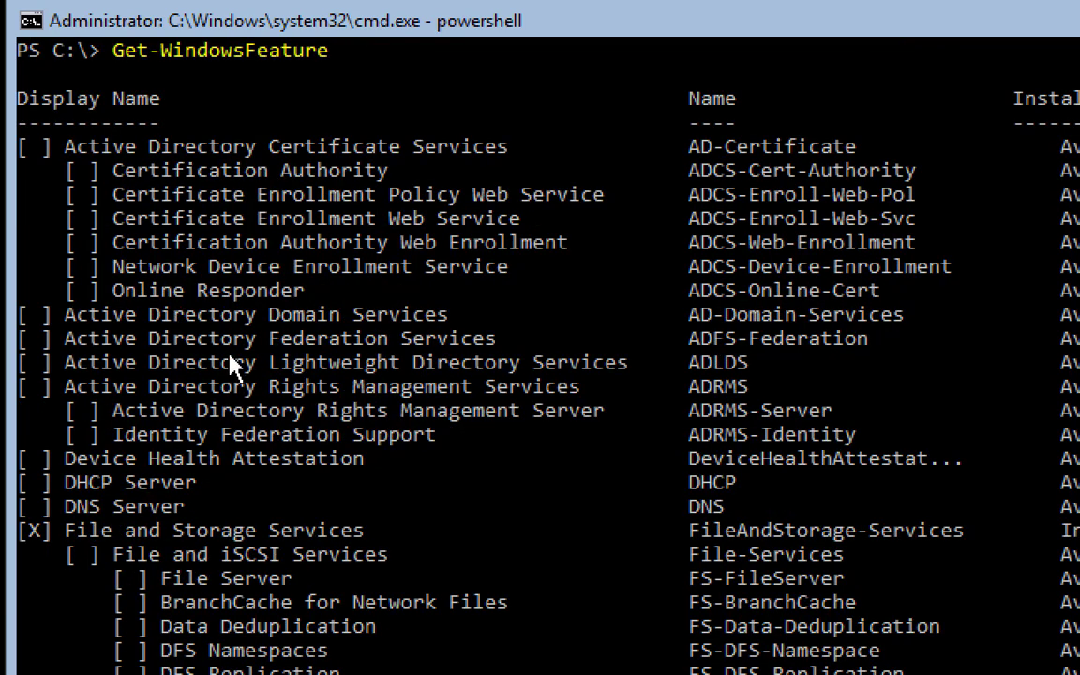
pyautogui.scroll(-1, 188, 408)
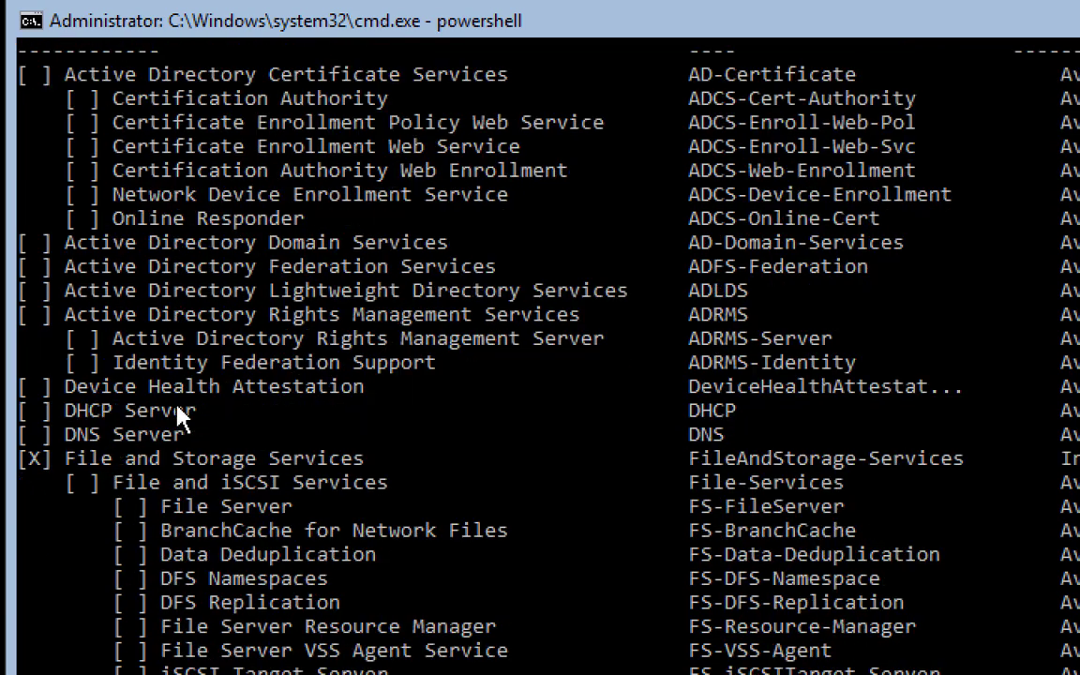
pyautogui.scroll(-1, 180, 418)
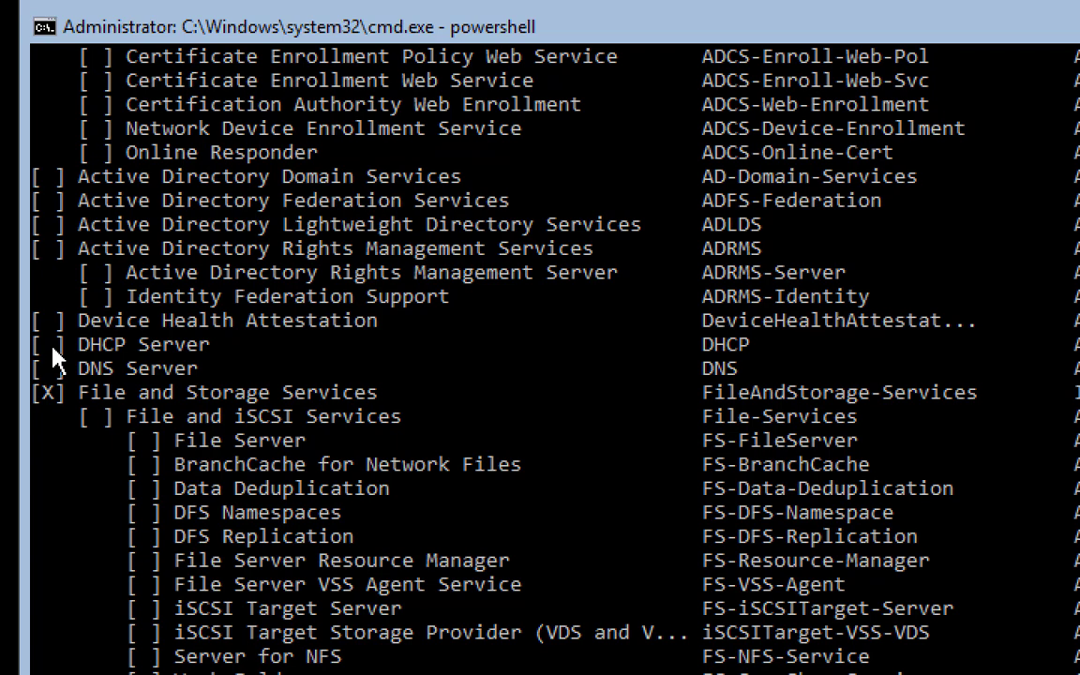
pyautogui.click(52, 348)
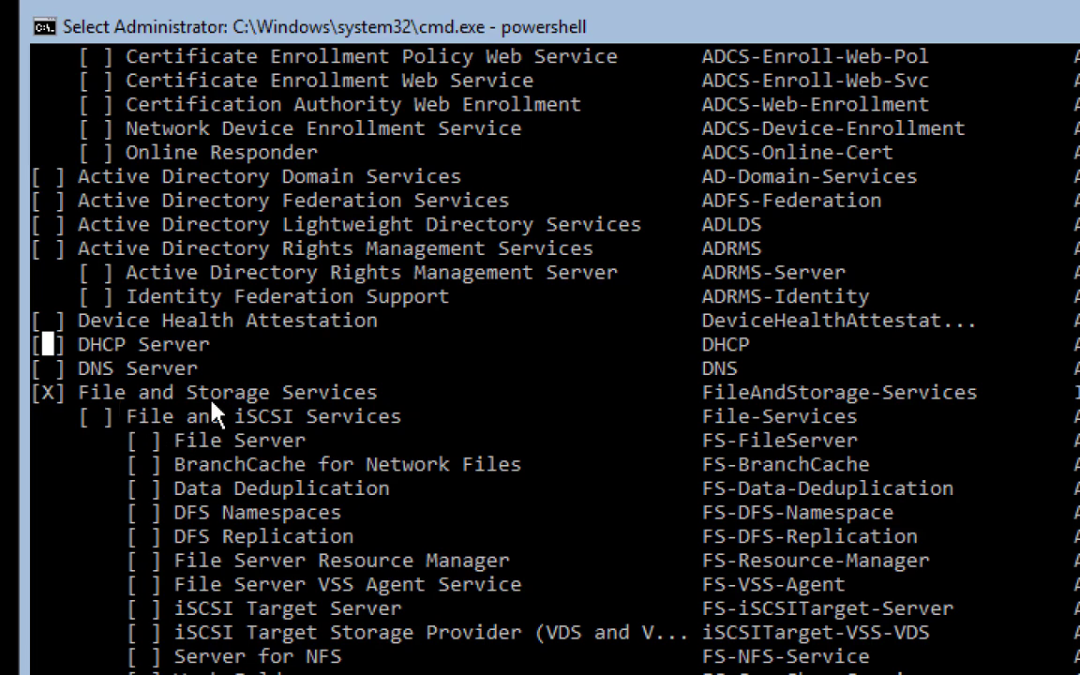
pyautogui.scroll(-6, 212, 403)
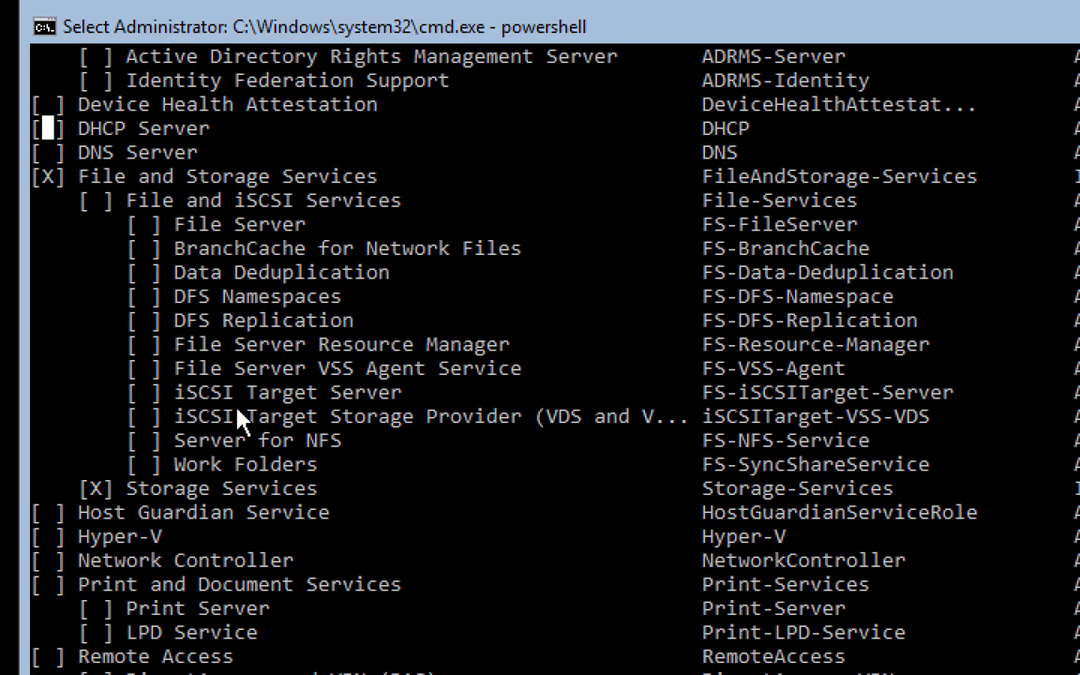
pyautogui.scroll(-9, 237, 411)
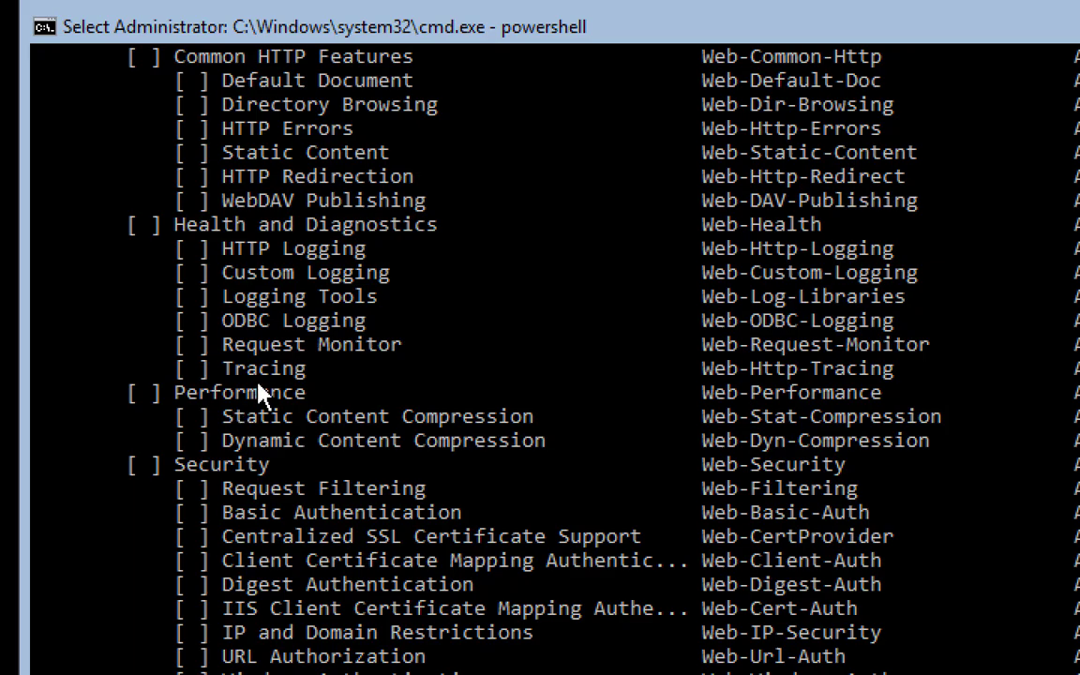
pyautogui.scroll(-20, 258, 385)
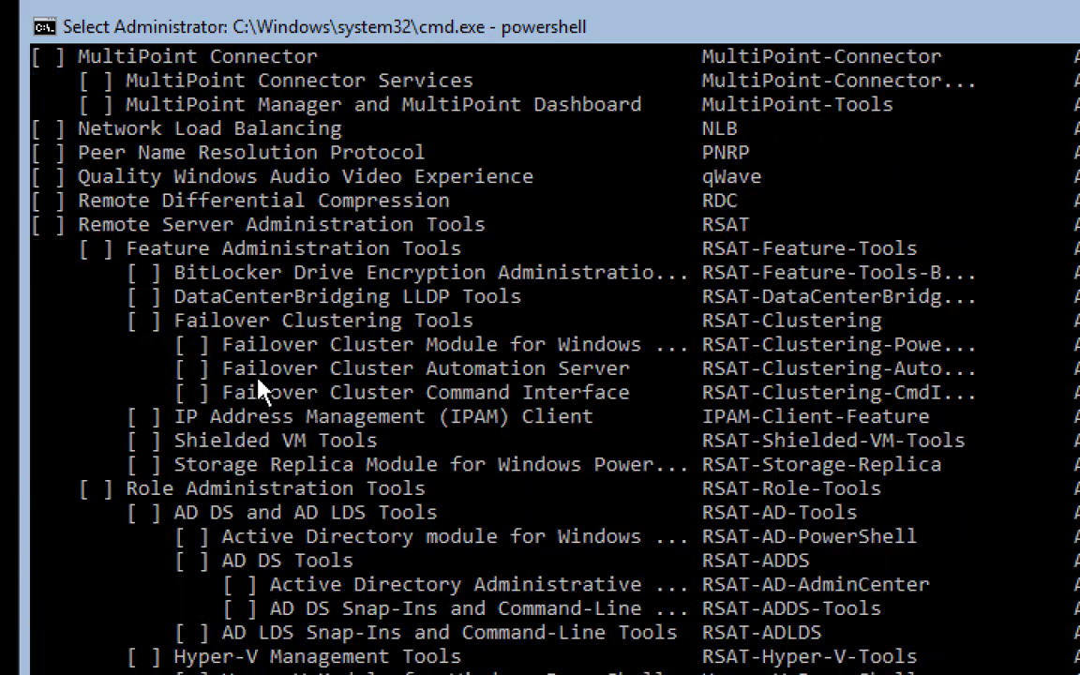
pyautogui.scroll(-20, 258, 380)
pyautogui.scroll(4, 272, 389)
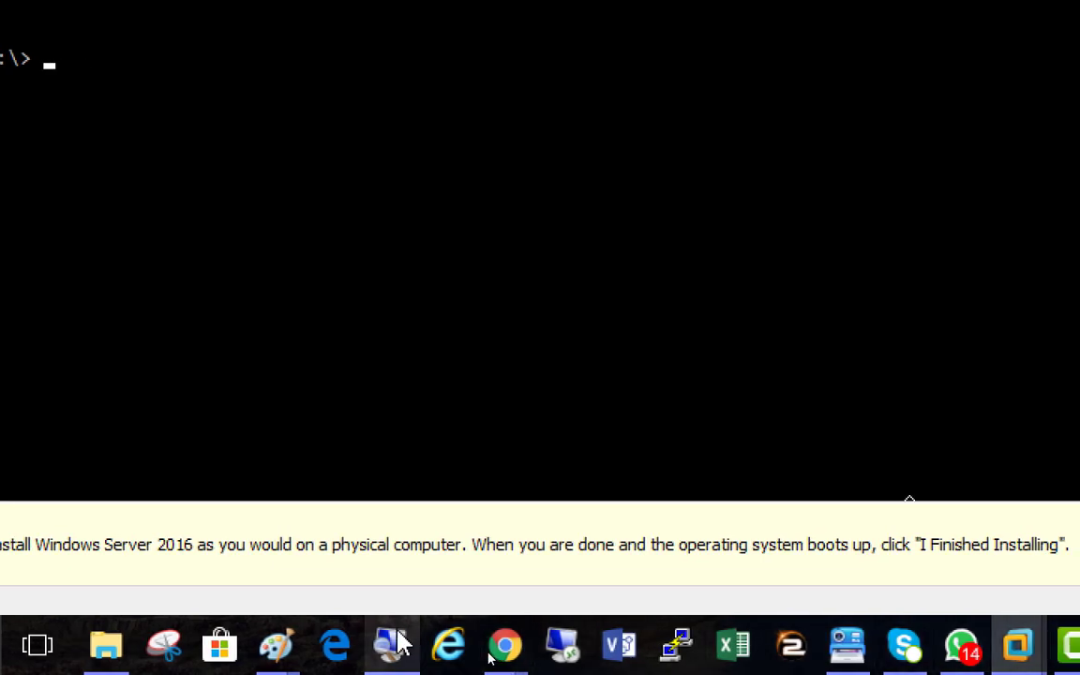
# Reset magnification to 100%, dismiss Server01's session-ended message, and return to ServerCore01
pyautogui.click(392, 645)
pyautogui.click(521, 385)
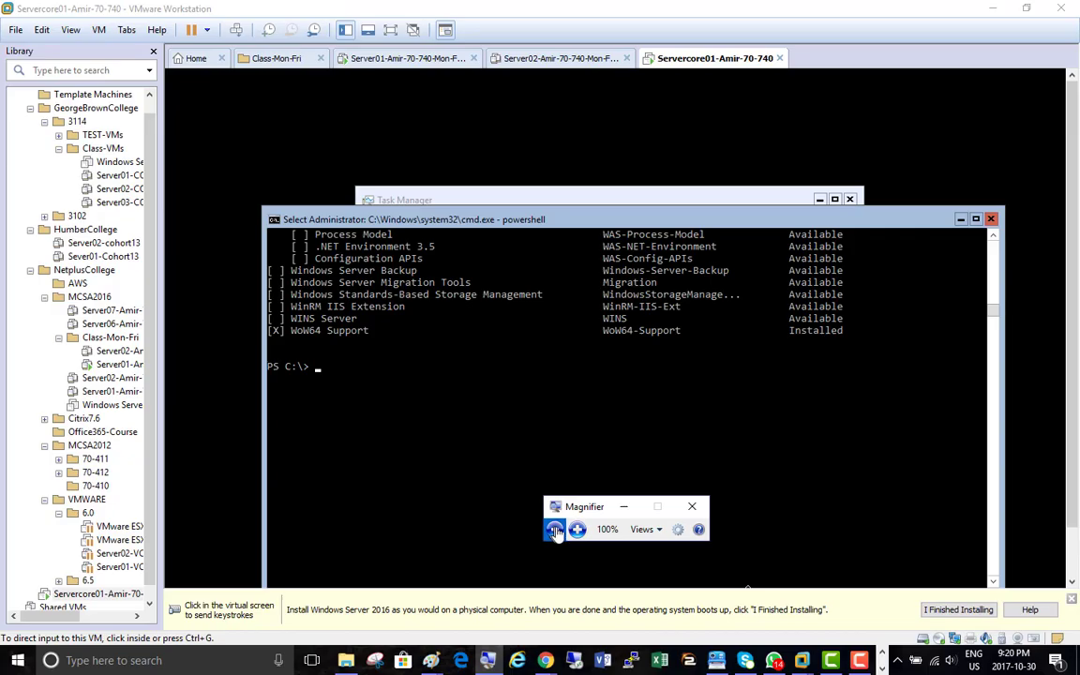
pyautogui.moveTo(821, 636)
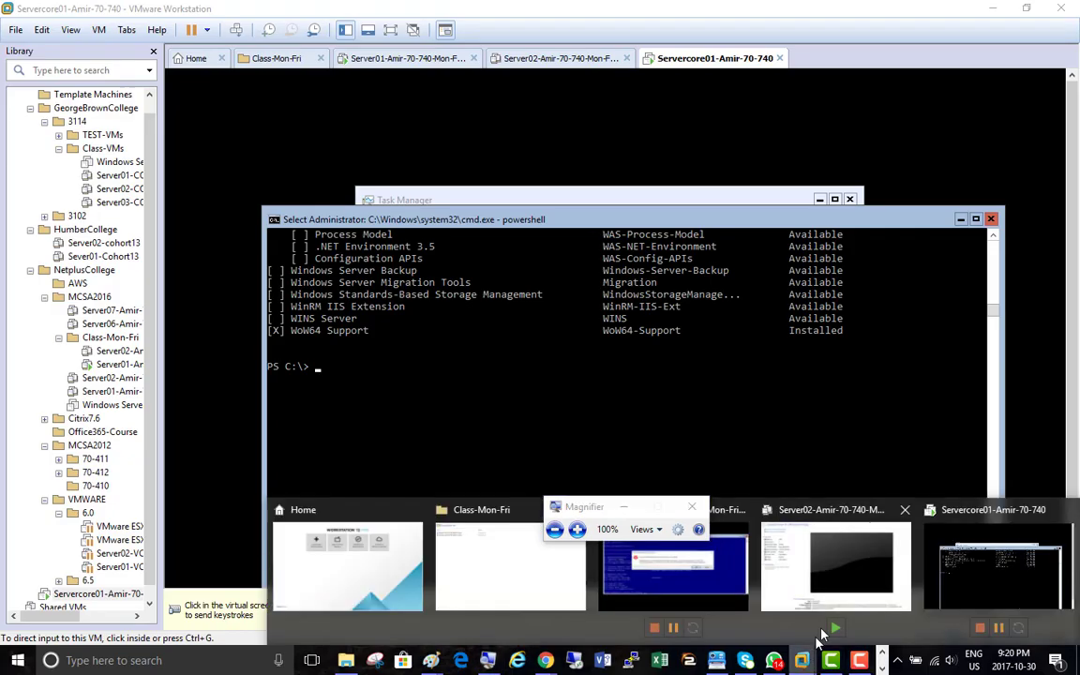
pyautogui.click(645, 513)
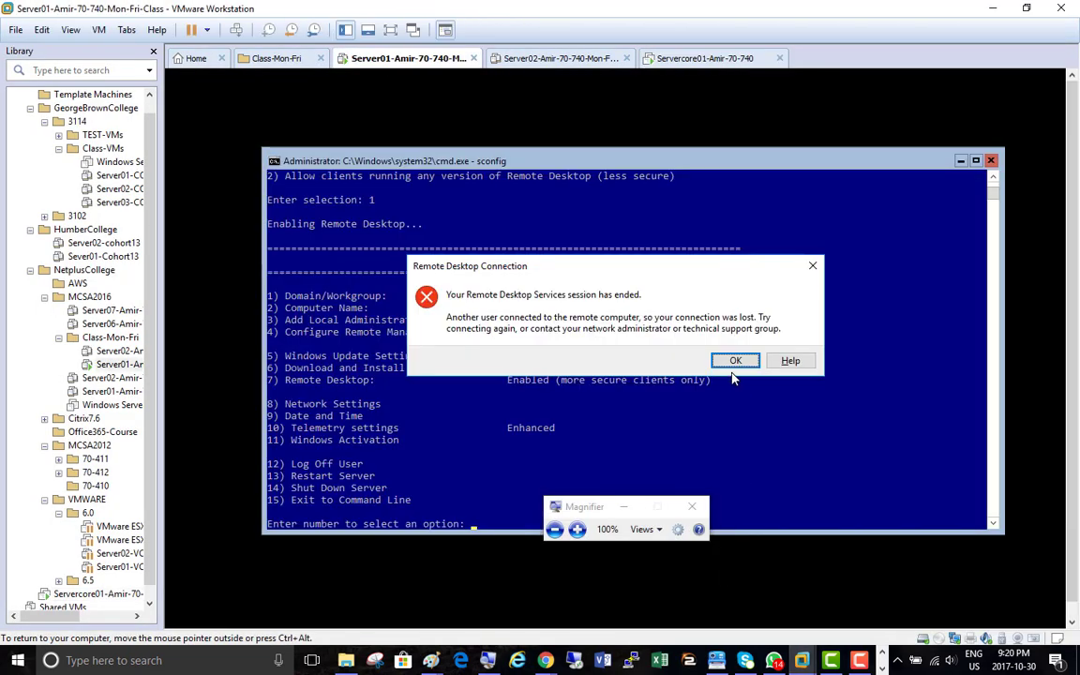
pyautogui.click(733, 362)
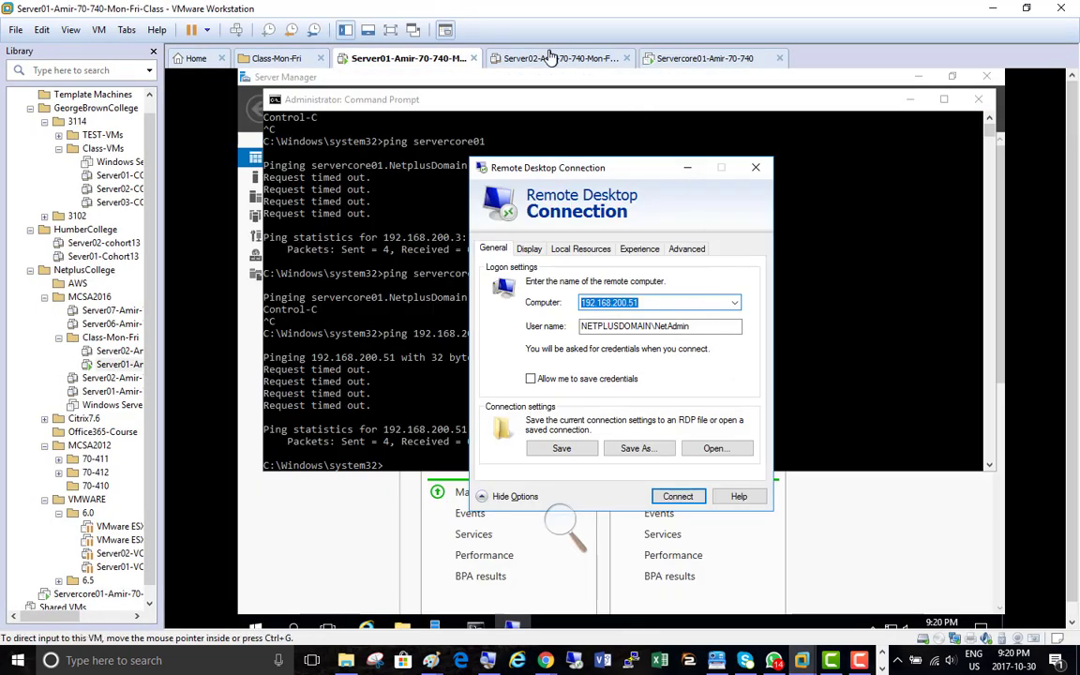
pyautogui.click(692, 58)
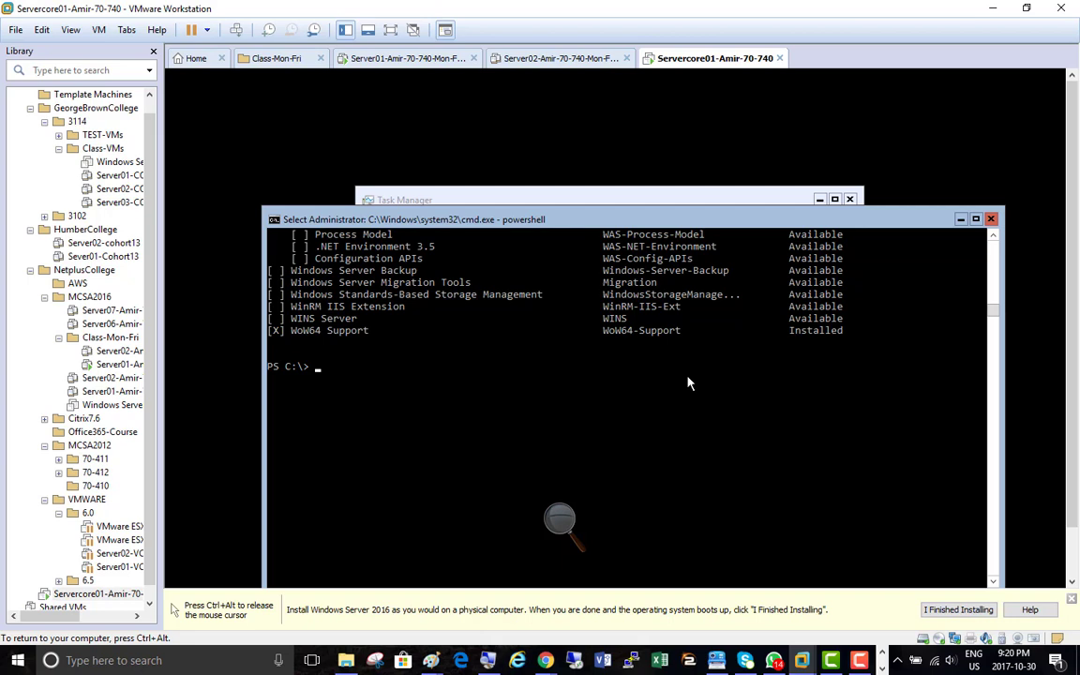
# Put Magnifier away and open Installing-DNS-and-DHCP-Roles-from-powershell.clarify from the ServerCore2016 folder
pyautogui.hotkey('ctrl', 'alt')
pyautogui.click(861, 662)
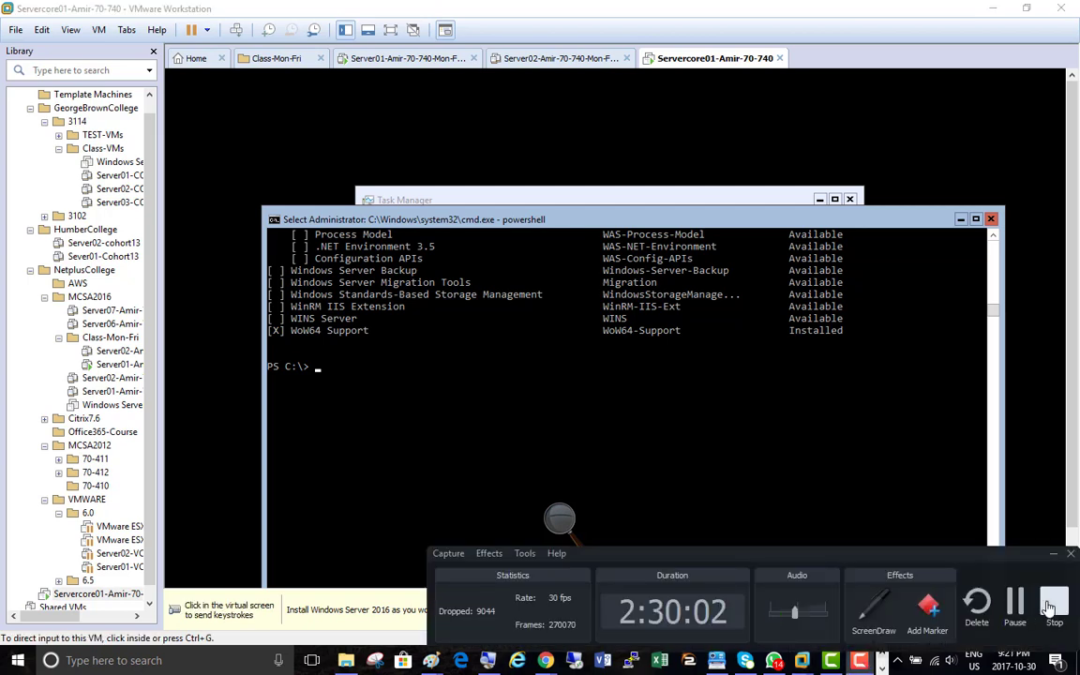
pyautogui.click(886, 497)
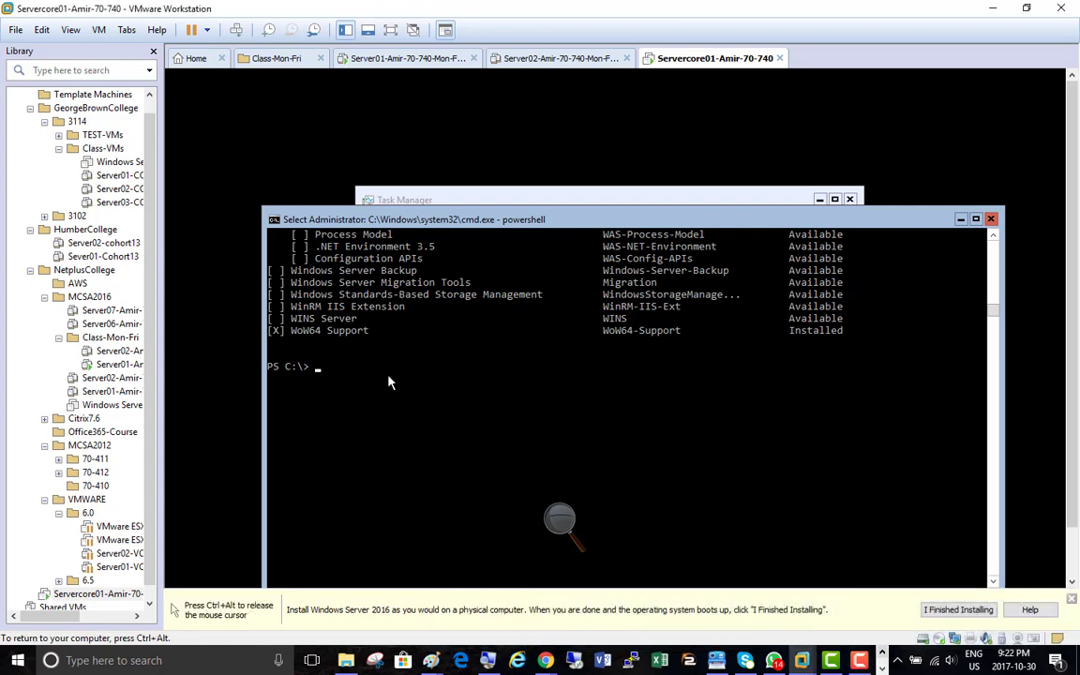
pyautogui.hotkey('ctrl', 'alt')
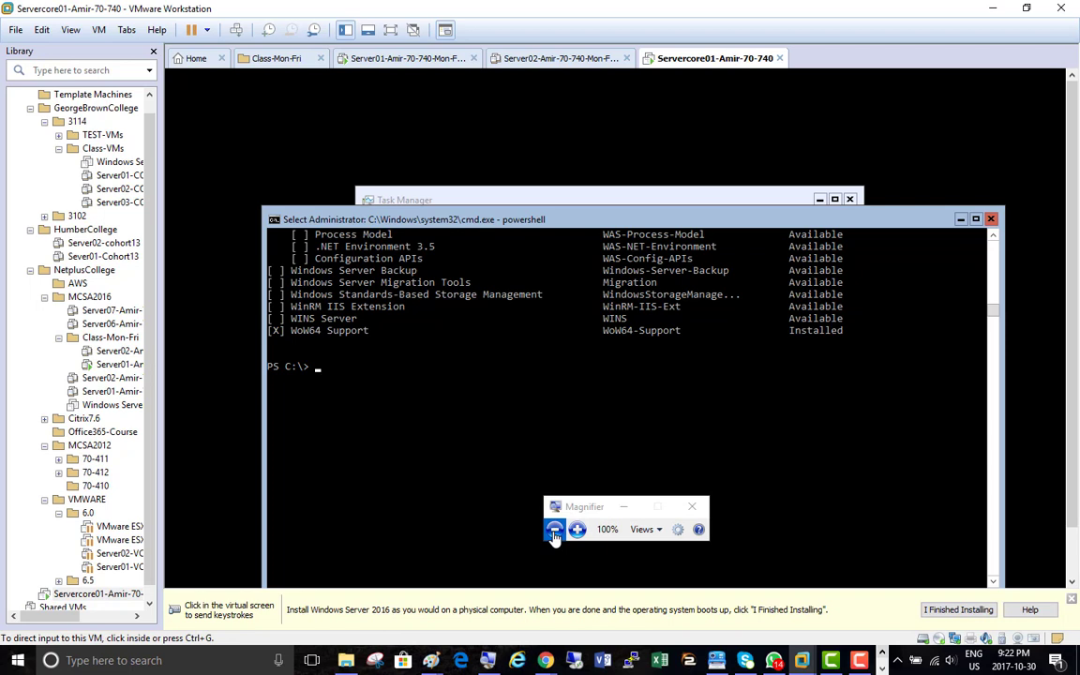
pyautogui.click(624, 507)
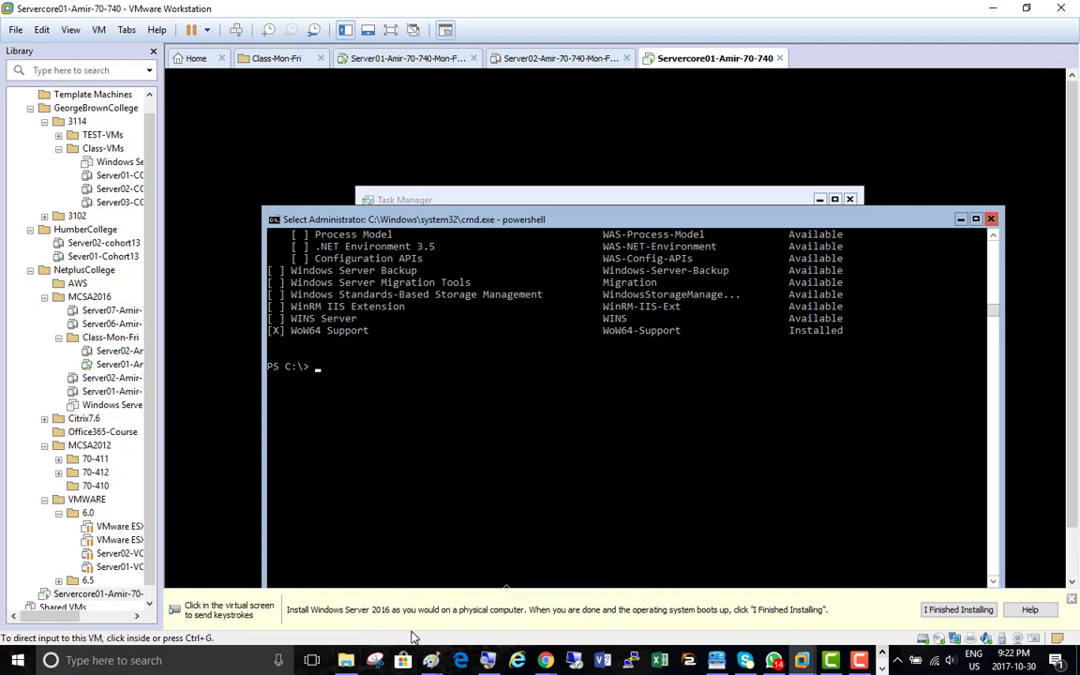
pyautogui.moveTo(429, 662)
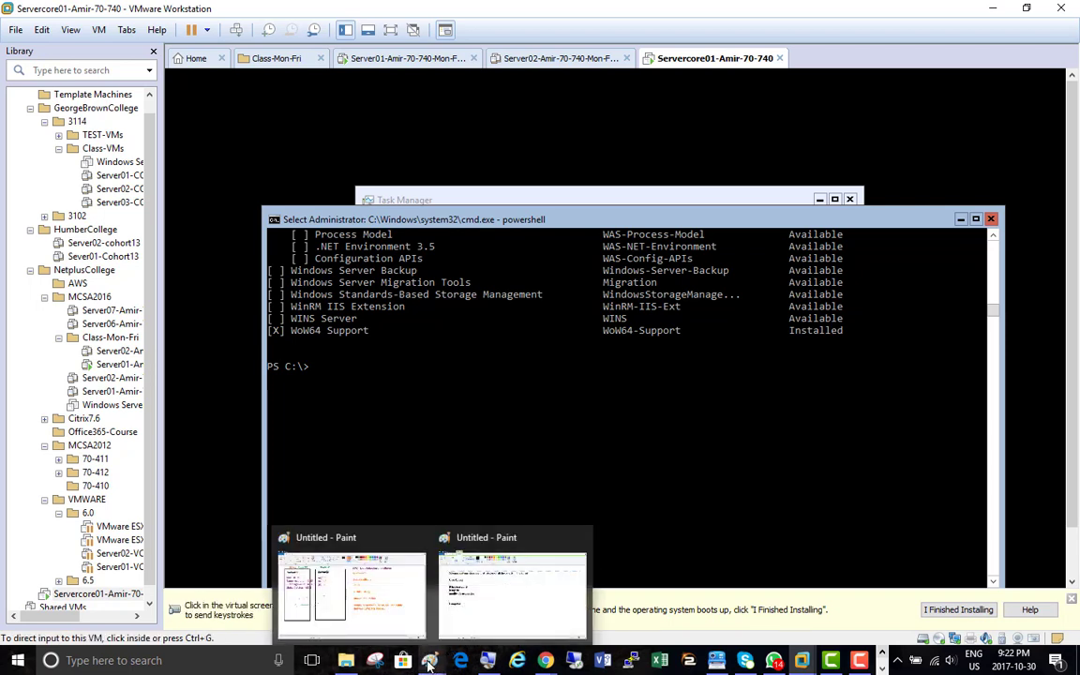
pyautogui.click(346, 661)
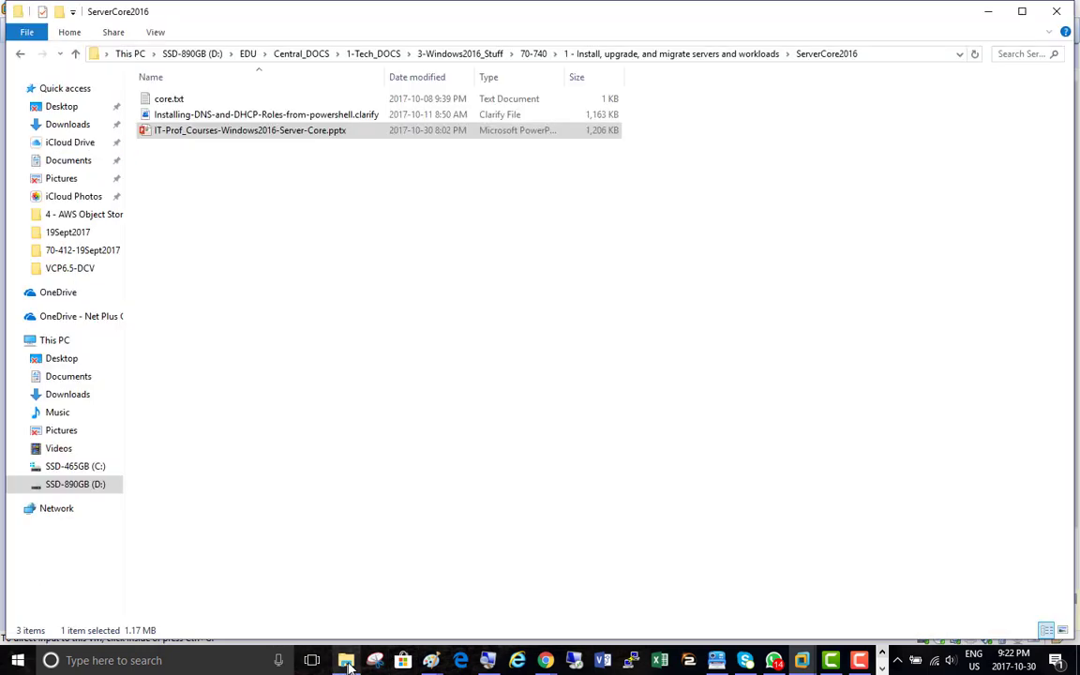
pyautogui.click(225, 117)
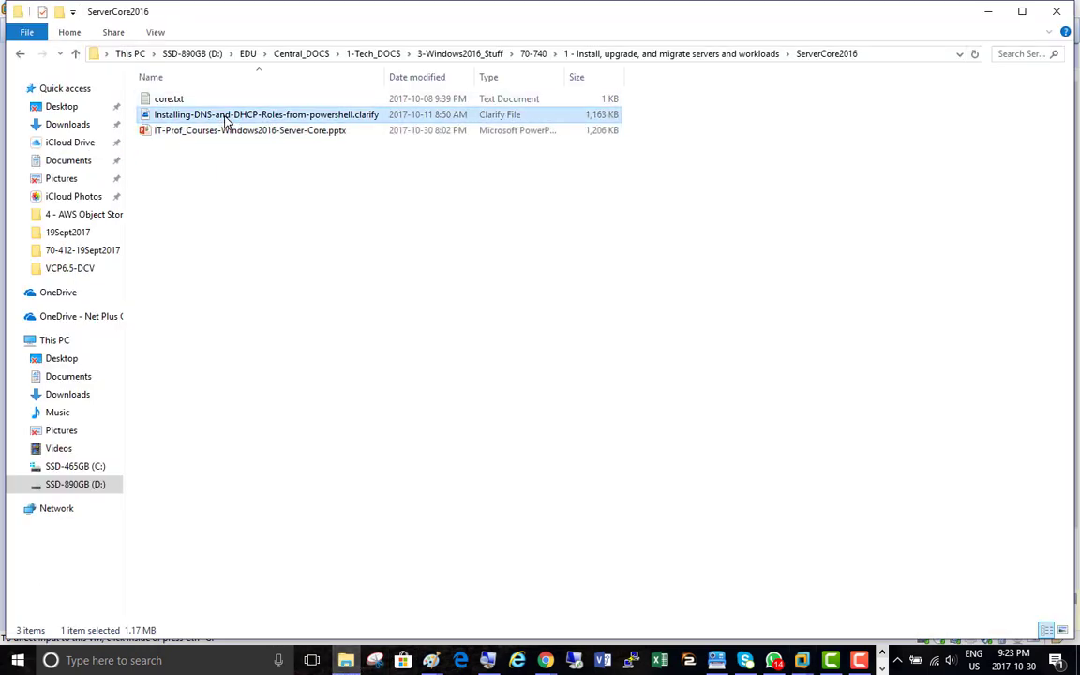
pyautogui.doubleClick(225, 117)
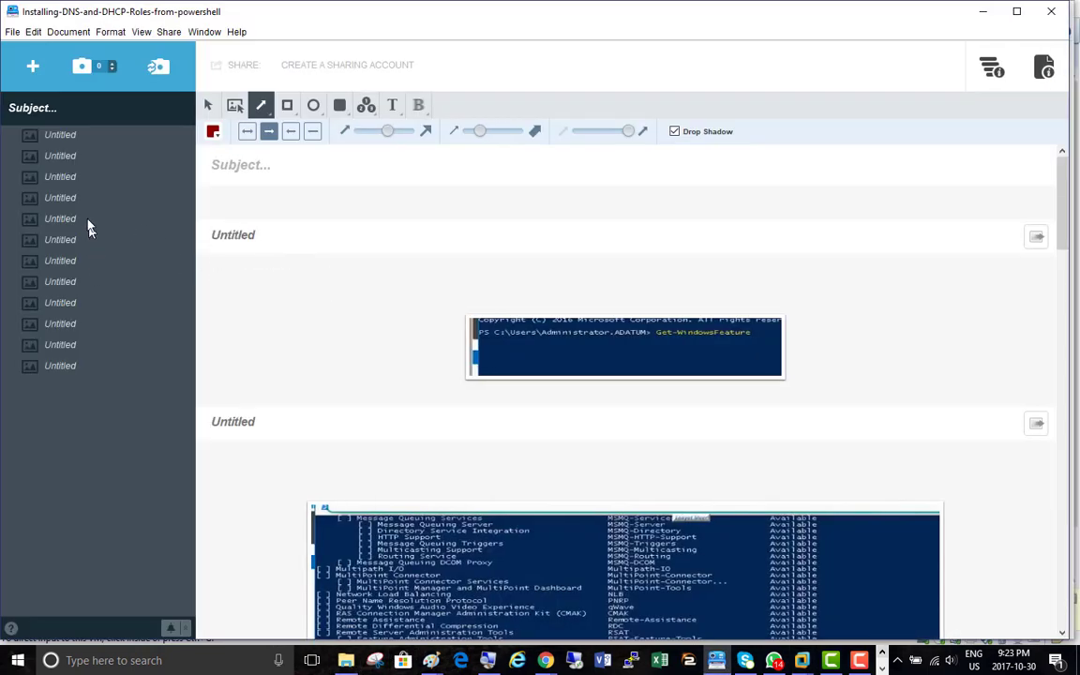
# Step through the Clarify document to the Add-WindowsFeature DNS command and open Magnifier
pyautogui.click(53, 134)
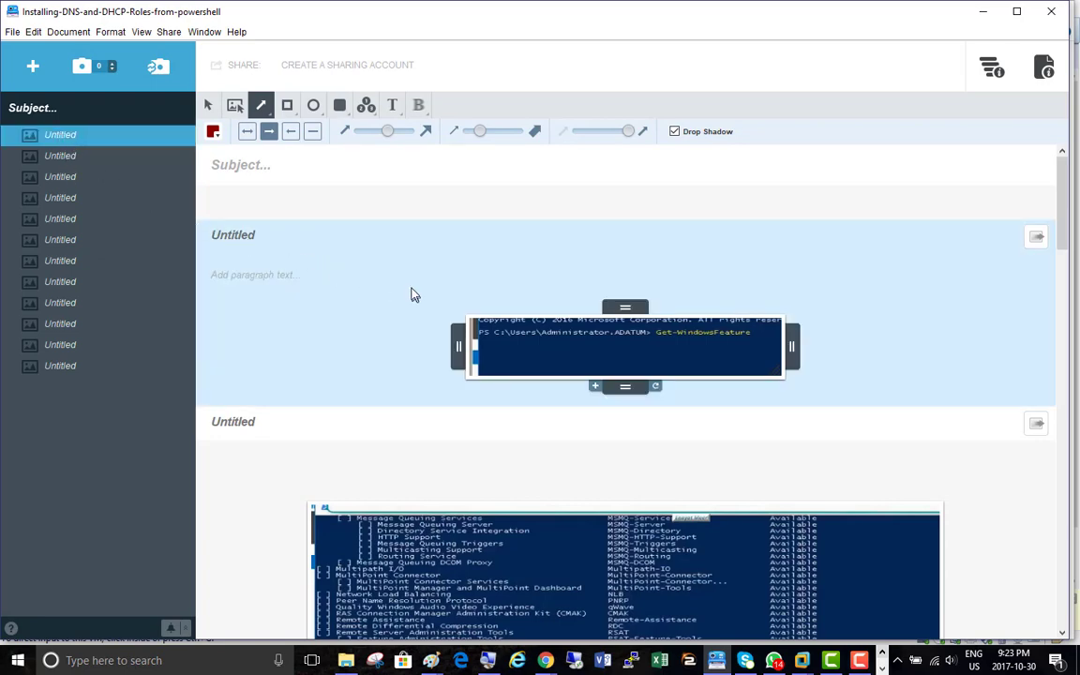
pyautogui.click(77, 157)
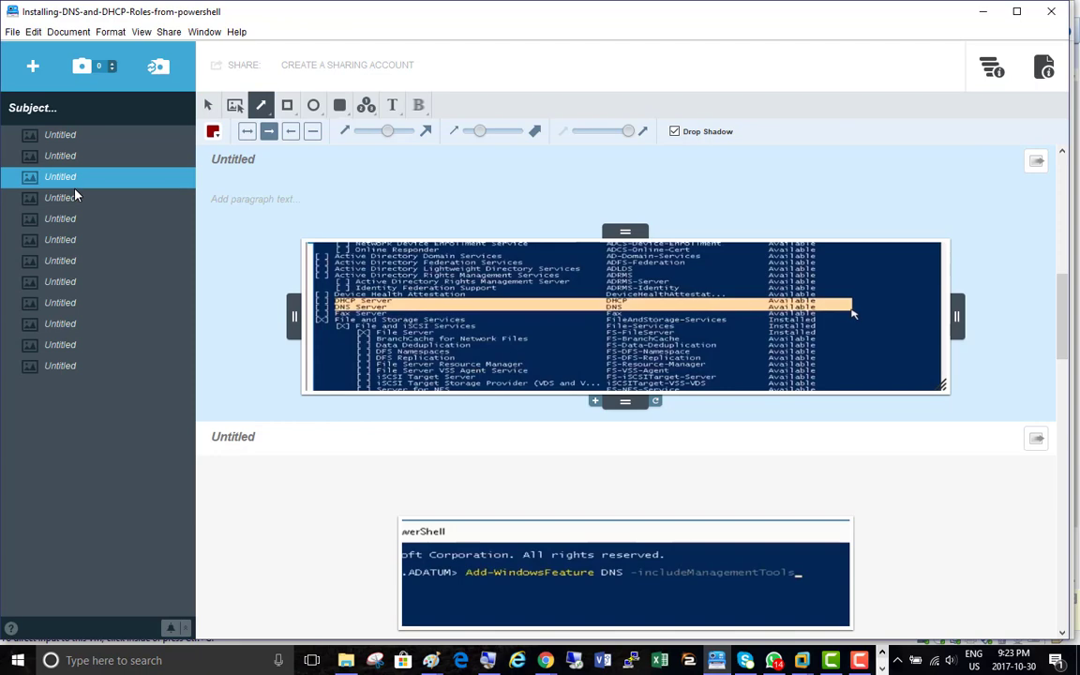
pyautogui.click(73, 198)
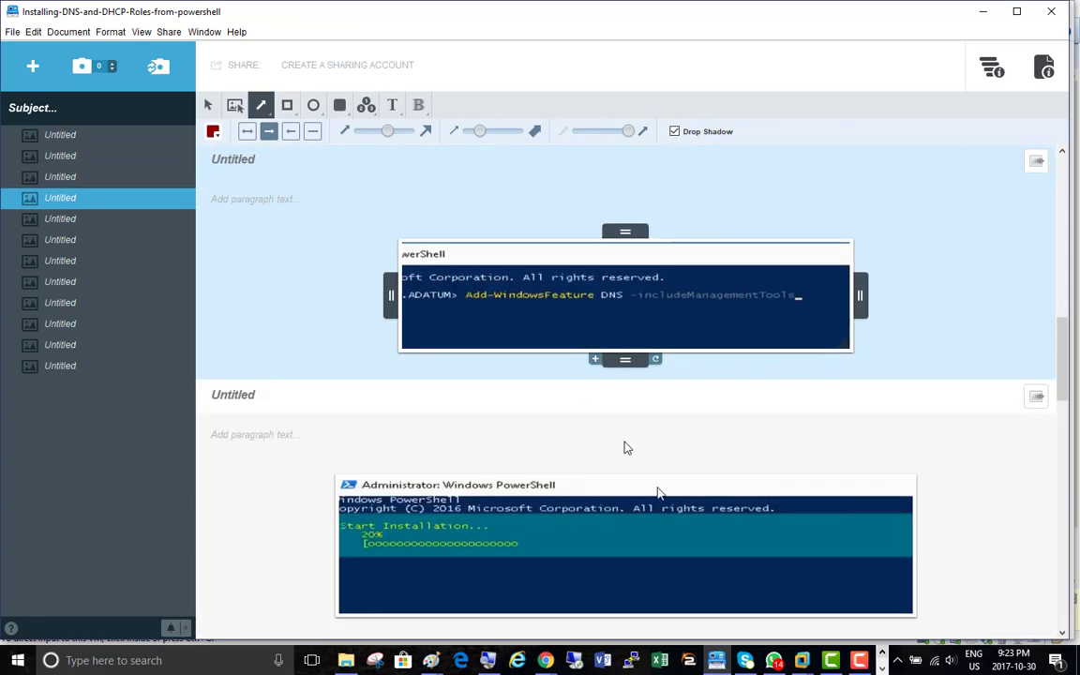
pyautogui.click(488, 661)
pyautogui.click(574, 534)
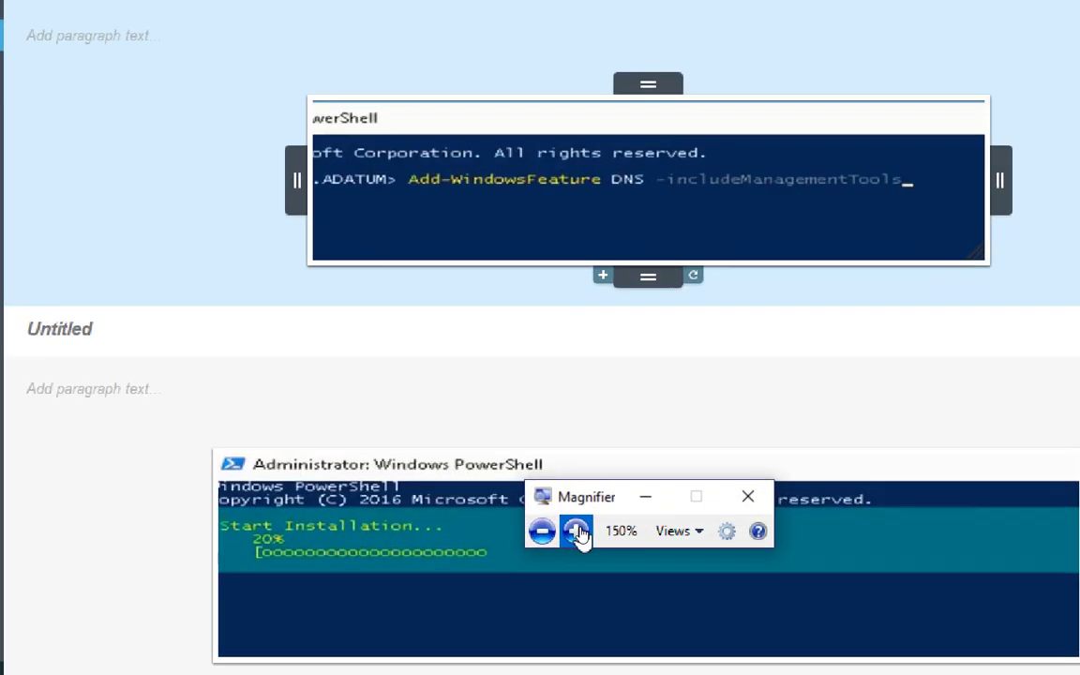
pyautogui.click(574, 533)
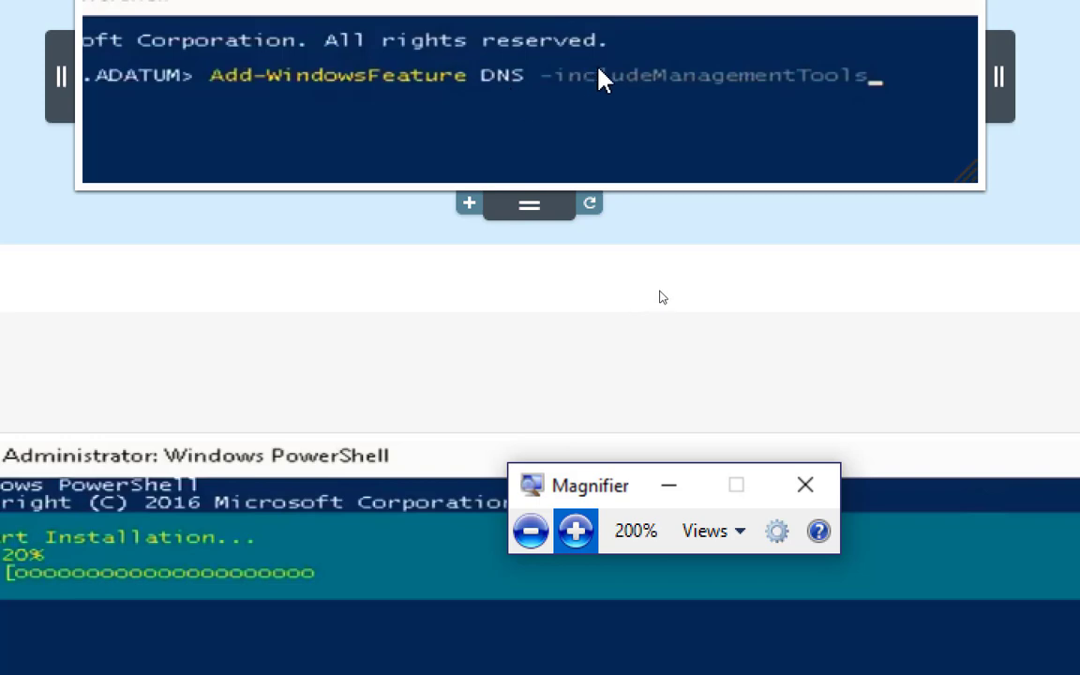
# On Servercore01, run Add-WindowsFeature DNS -installManagementtools, which fails
pyautogui.hotkey('alt', 'Tab')
pyautogui.press('Tab')
pyautogui.press('Tab')
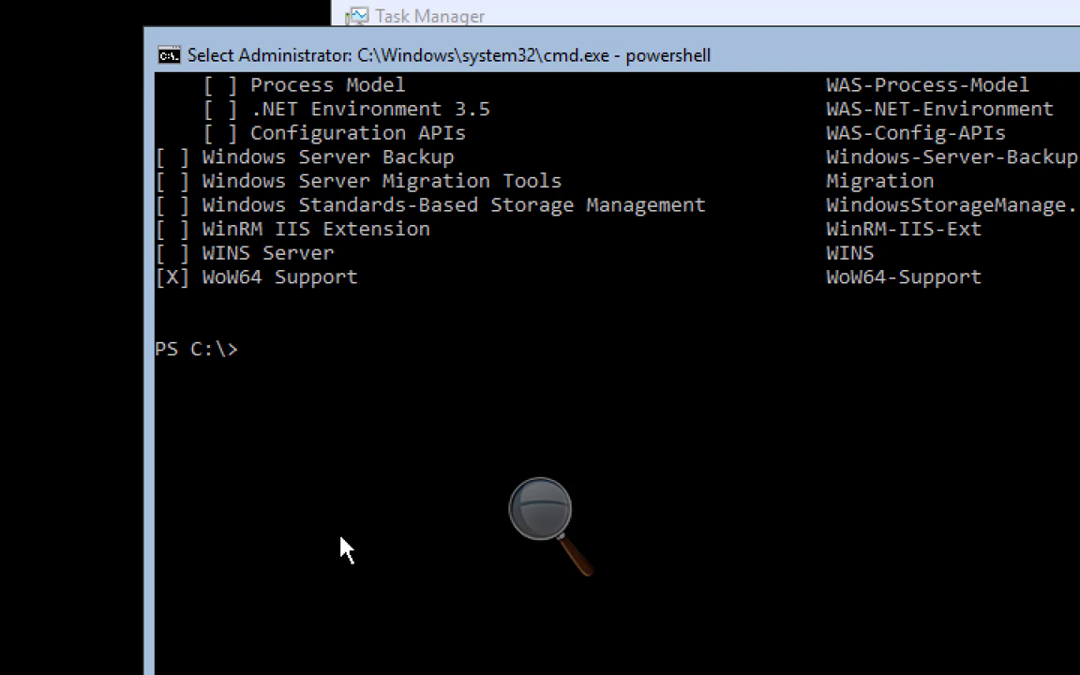
pyautogui.write('add-winofdw')
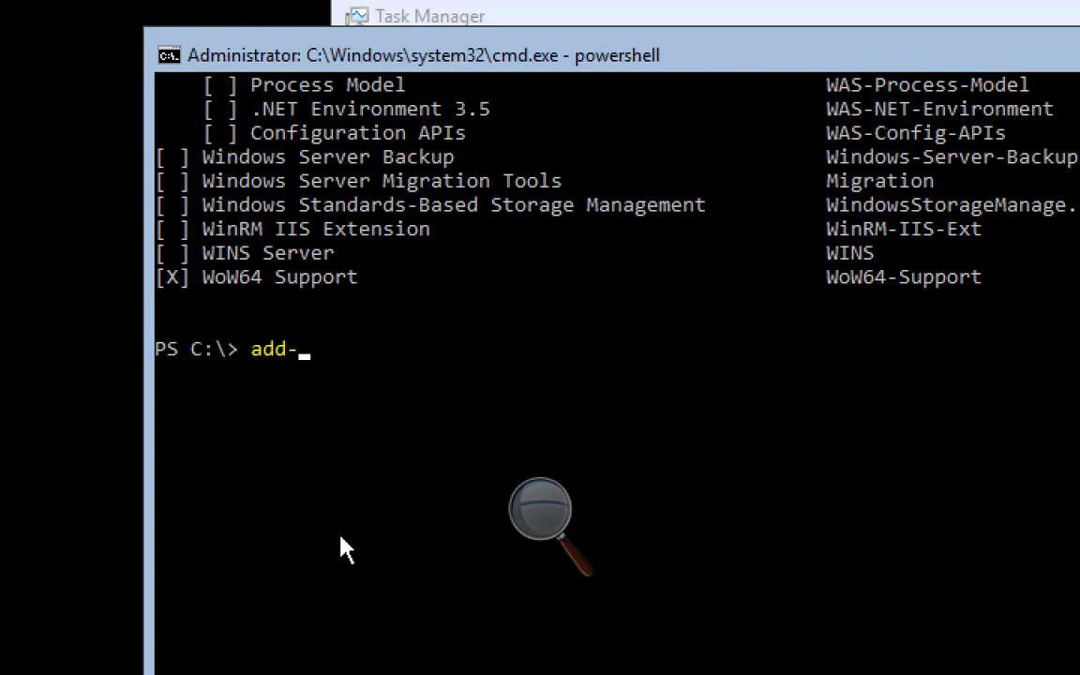
pyautogui.press('BackSpace')
pyautogui.press('BackSpace')
pyautogui.press('BackSpace')
pyautogui.press('BackSpace')
pyautogui.write('dow')
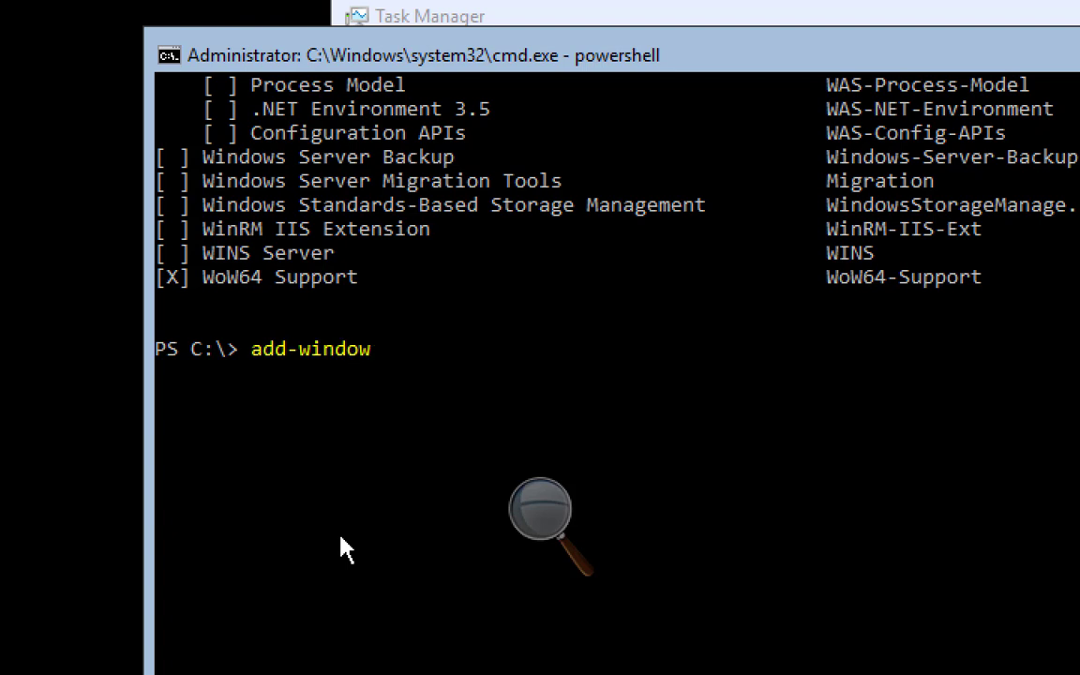
pyautogui.write('sf')
pyautogui.press('Tab')
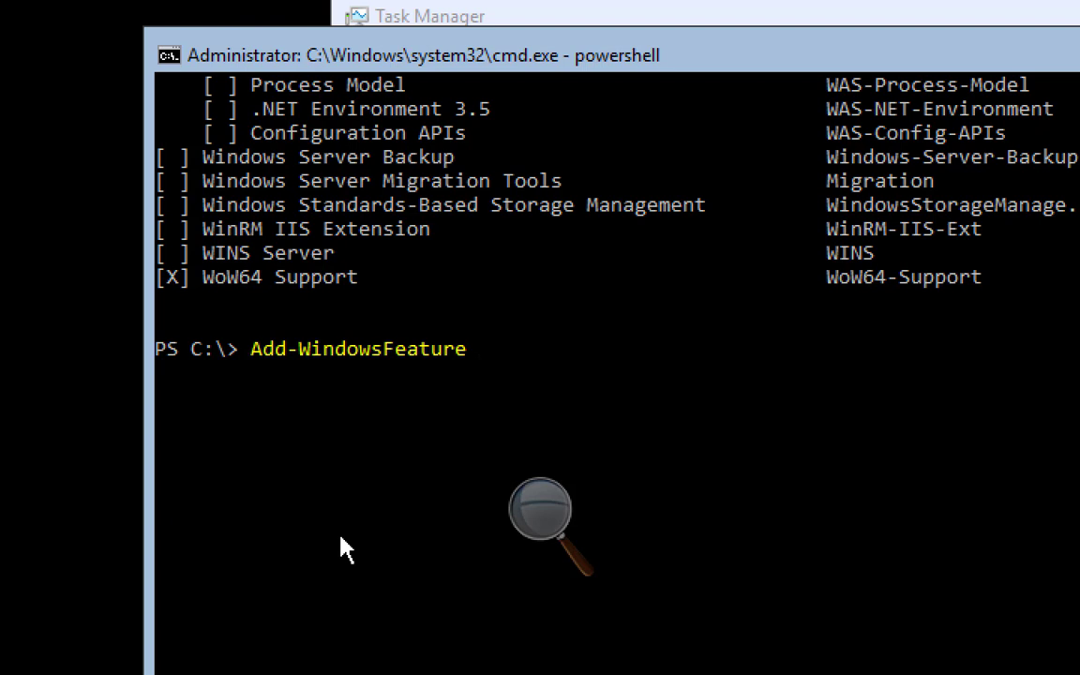
pyautogui.write('DNS -install')
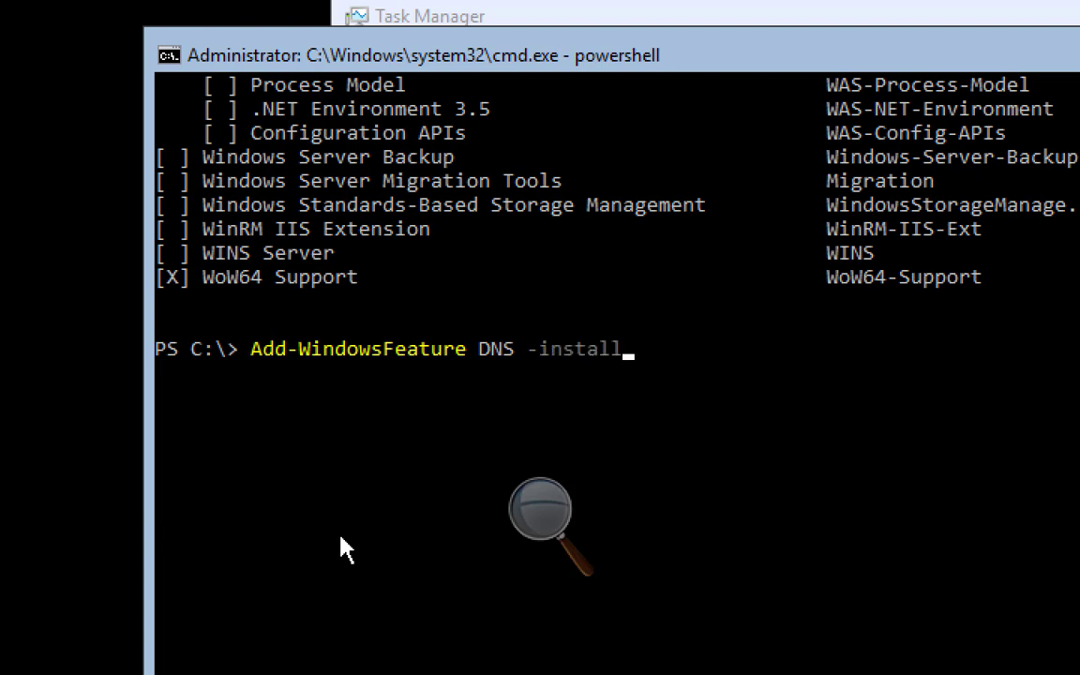
pyautogui.write('Manag')
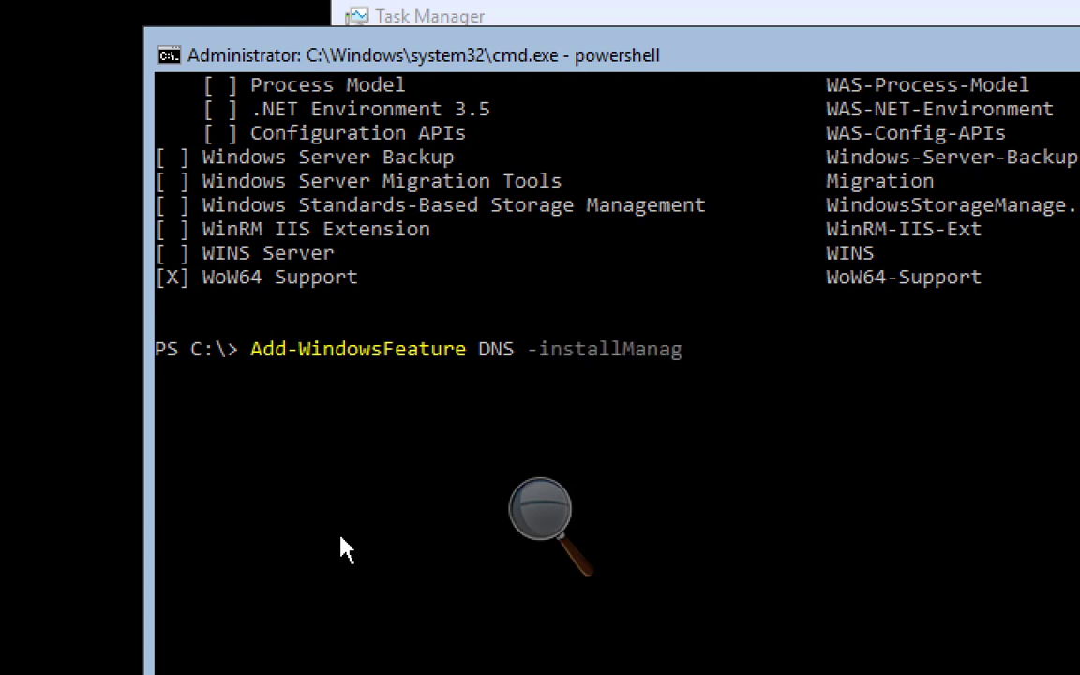
pyautogui.write('ementtools')
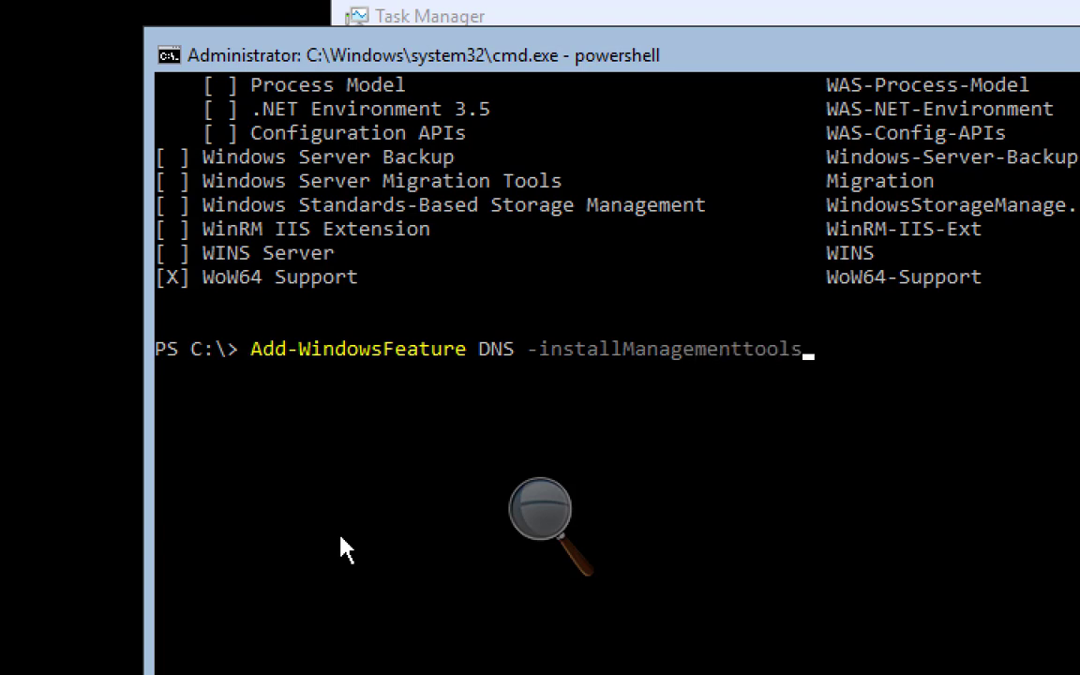
pyautogui.press('Return')
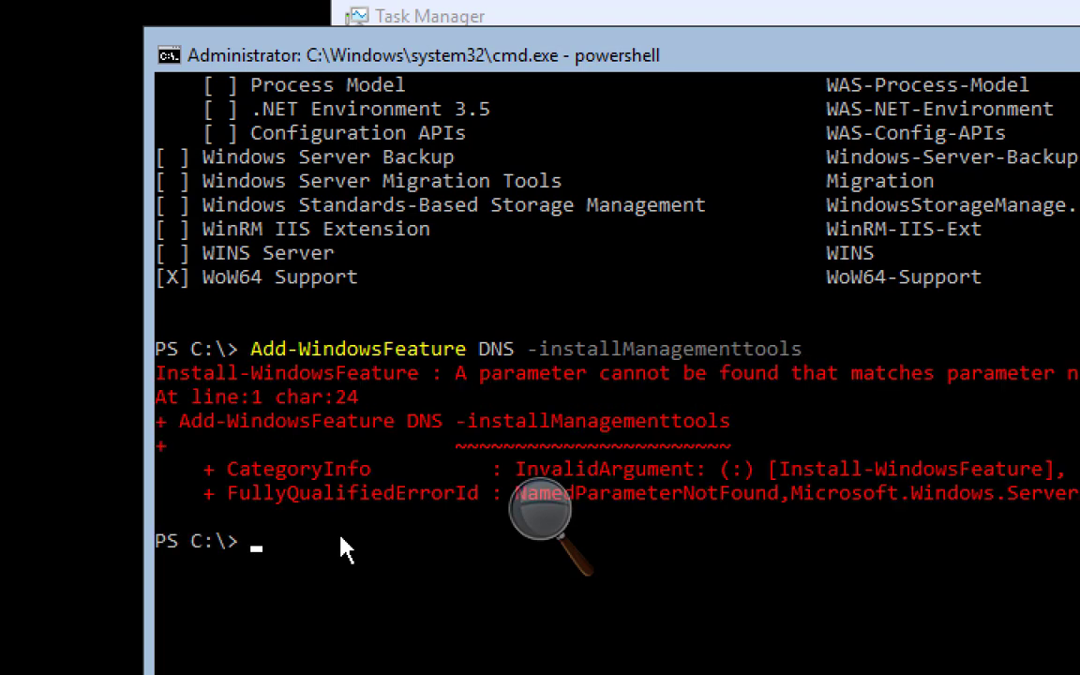
# Correct the parameter to -includeManagementtools and rerun, installing DNS Server successfully
pyautogui.press('Up')
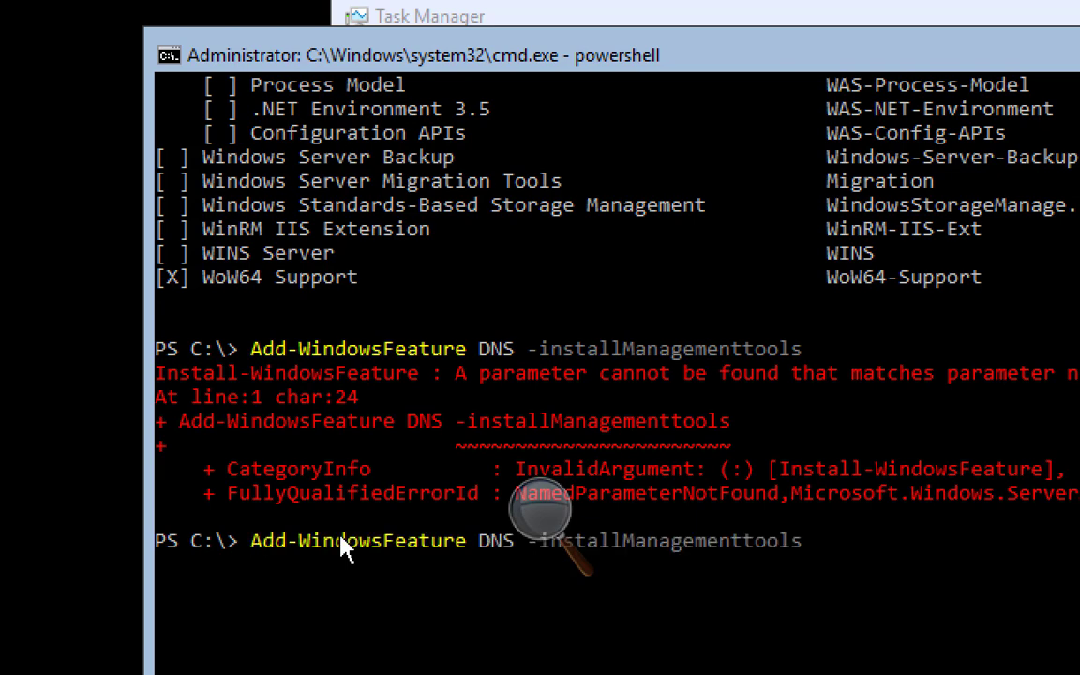
pyautogui.press('Left')
pyautogui.press('Left')
pyautogui.press('Left')
pyautogui.press('Left')
pyautogui.press('Left')
pyautogui.press('Left')
pyautogui.press('Left')
pyautogui.press('Left')
pyautogui.press('Left')
pyautogui.press('Left')
pyautogui.press('Left')
pyautogui.press('Left')
pyautogui.press('Left')
pyautogui.press('Left')
pyautogui.press('Left')
pyautogui.press('Left')
pyautogui.press('Left')
pyautogui.press('Left')
pyautogui.press('Left')
pyautogui.press('Left')
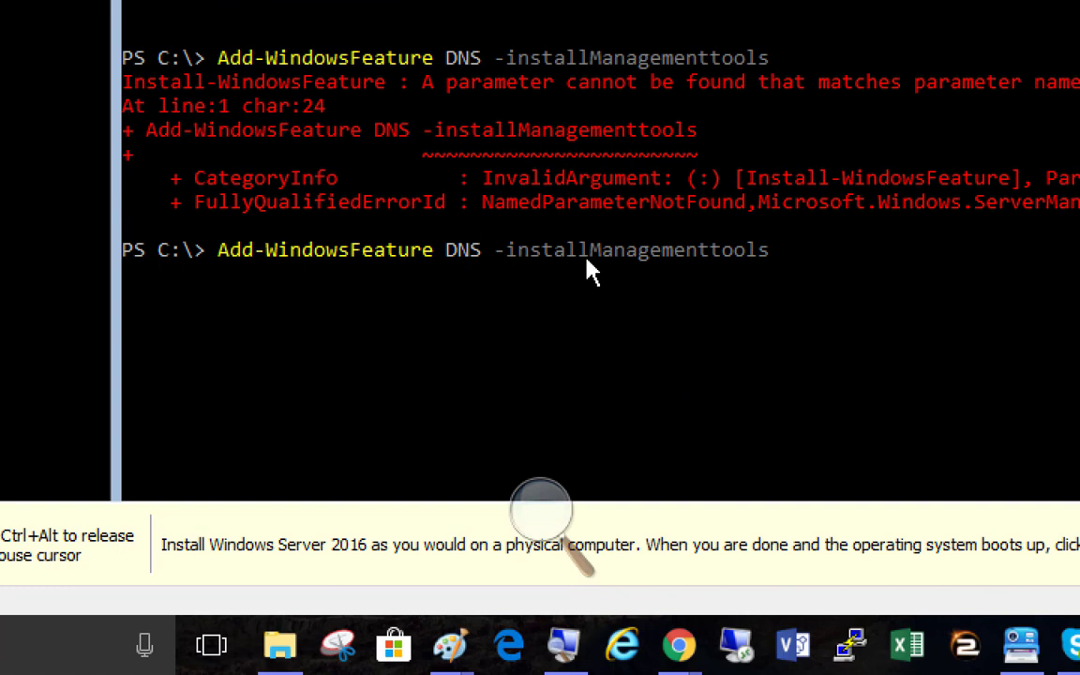
pyautogui.press('Right')
pyautogui.press('Right')
pyautogui.press('Right')
pyautogui.press('Right')
pyautogui.write('clude')
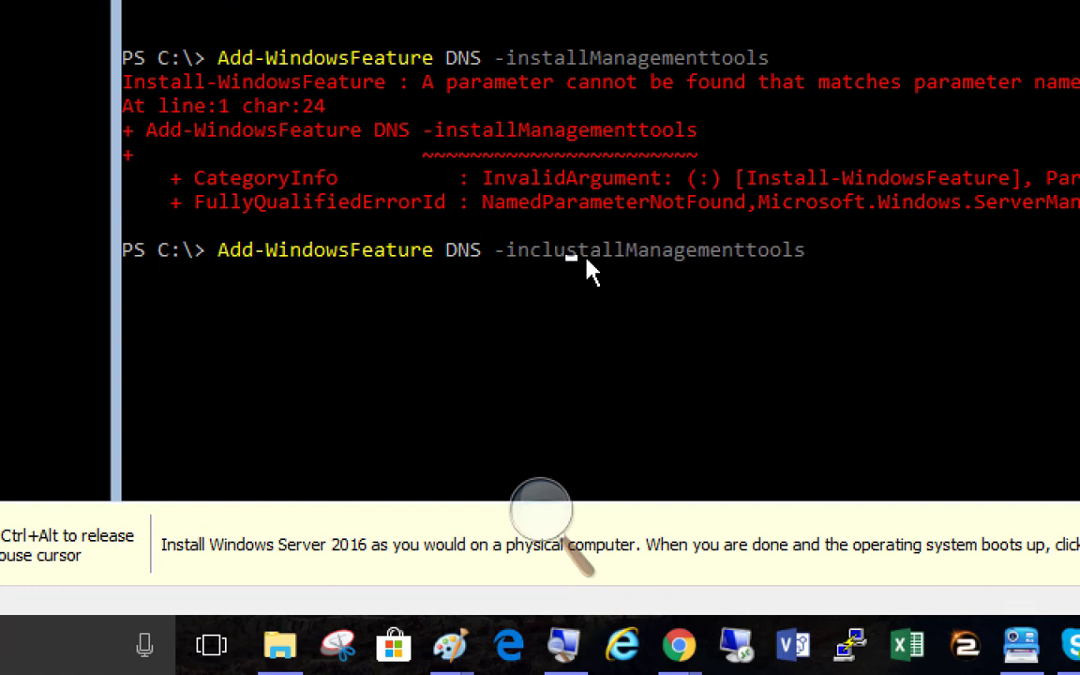
pyautogui.press('Delete')
pyautogui.press('Delete')
pyautogui.press('Delete')
pyautogui.press('Delete')
pyautogui.press('Delete')
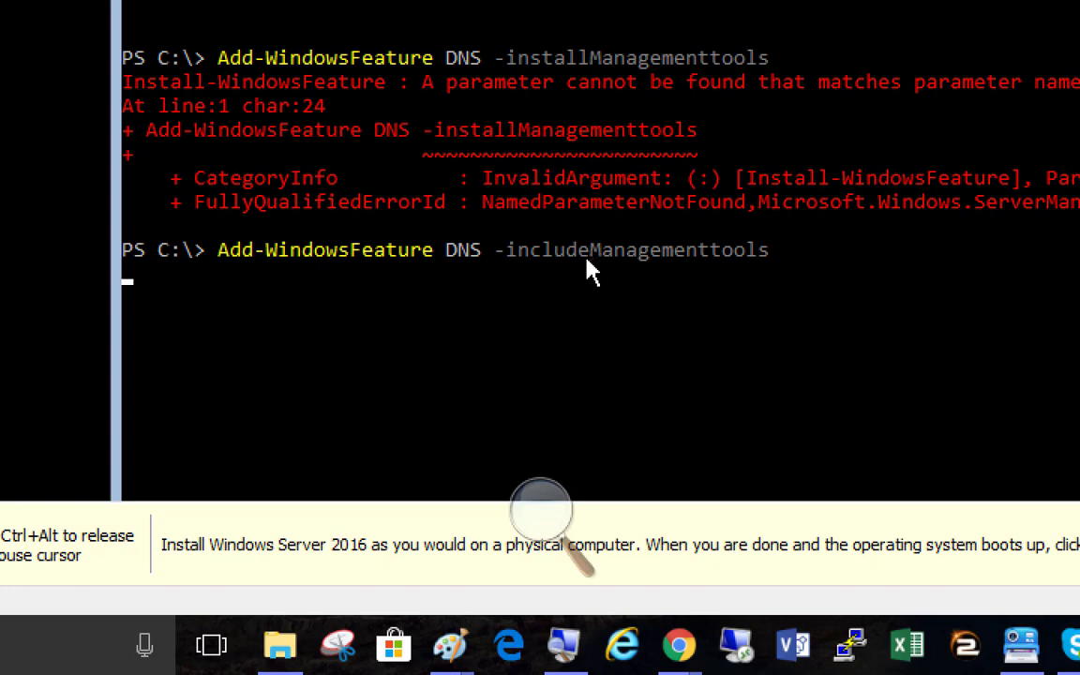
pyautogui.press('Return')
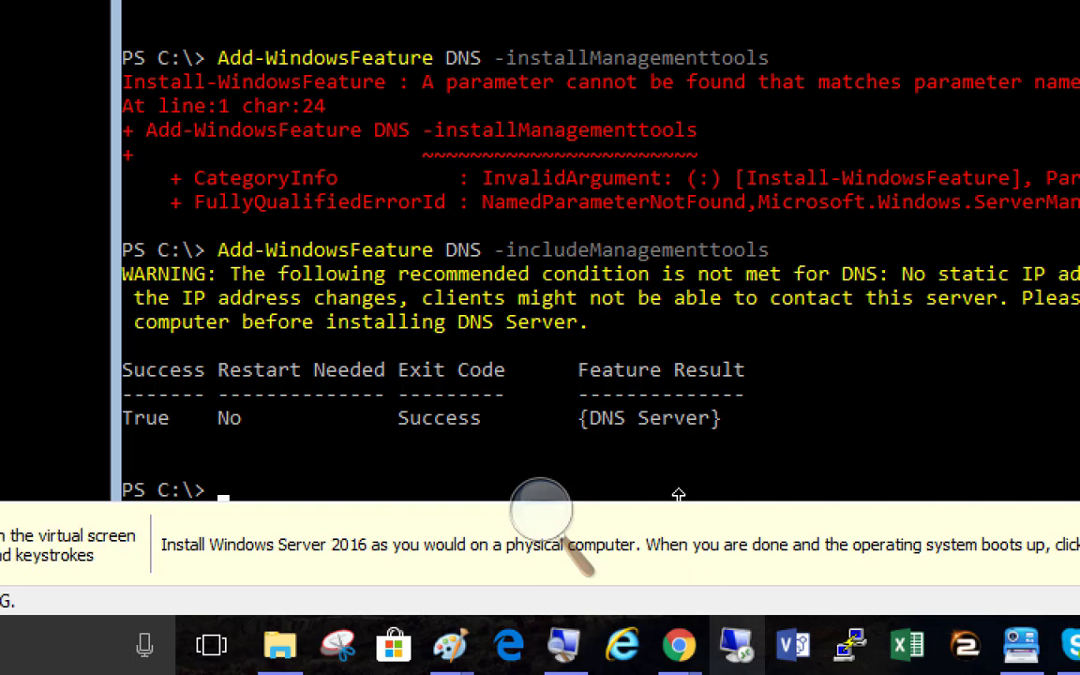
pyautogui.press('Up')
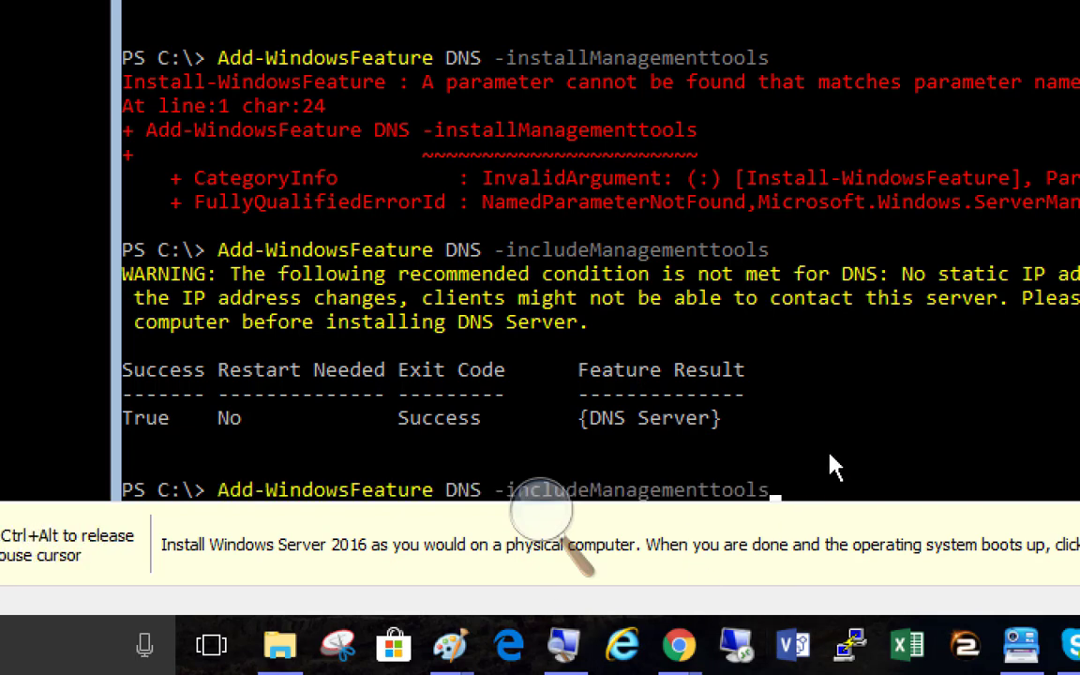
# Change the recalled install command's feature name from DNS to DHCP
pyautogui.press('Left')
pyautogui.press('Left')
pyautogui.press('Left')
pyautogui.press('Left')
pyautogui.press('Left')
pyautogui.press('Left')
pyautogui.press('Left')
pyautogui.press('Left')
pyautogui.press('Left')
pyautogui.press('Left')
pyautogui.press('Left')
pyautogui.press('Left')
pyautogui.press('Left')
pyautogui.press('Left')
pyautogui.press('Left')
pyautogui.press('Left')
pyautogui.press('Left')
pyautogui.press('Left')
pyautogui.press('Left')
pyautogui.press('Left')
pyautogui.press('Delete')
pyautogui.press('Delete')
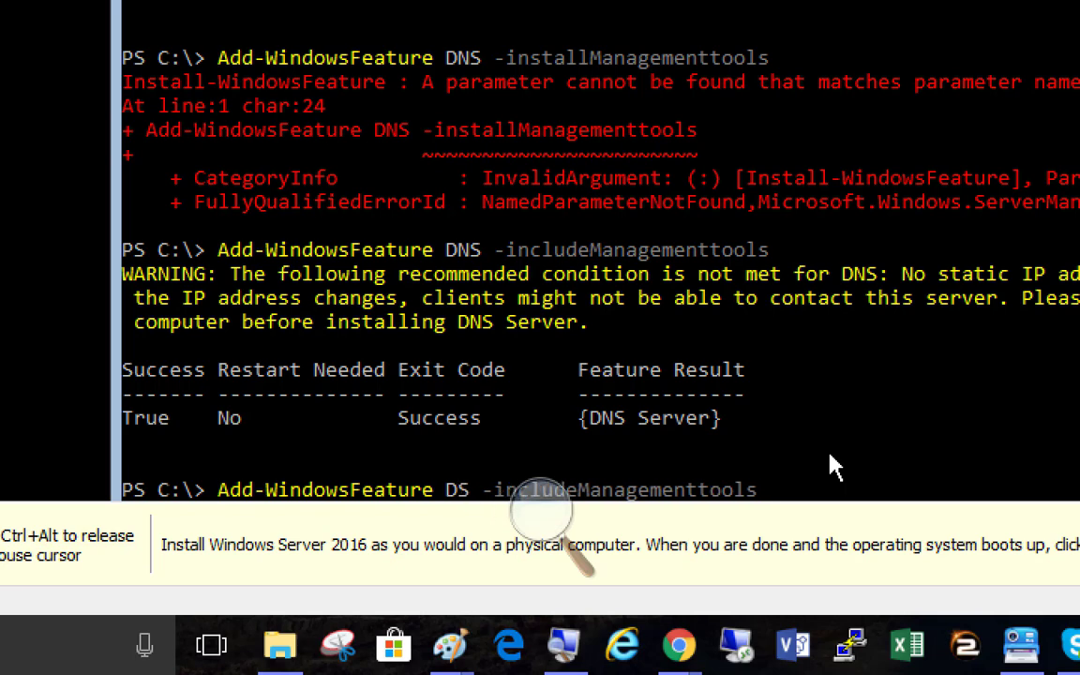
pyautogui.write('HCP')
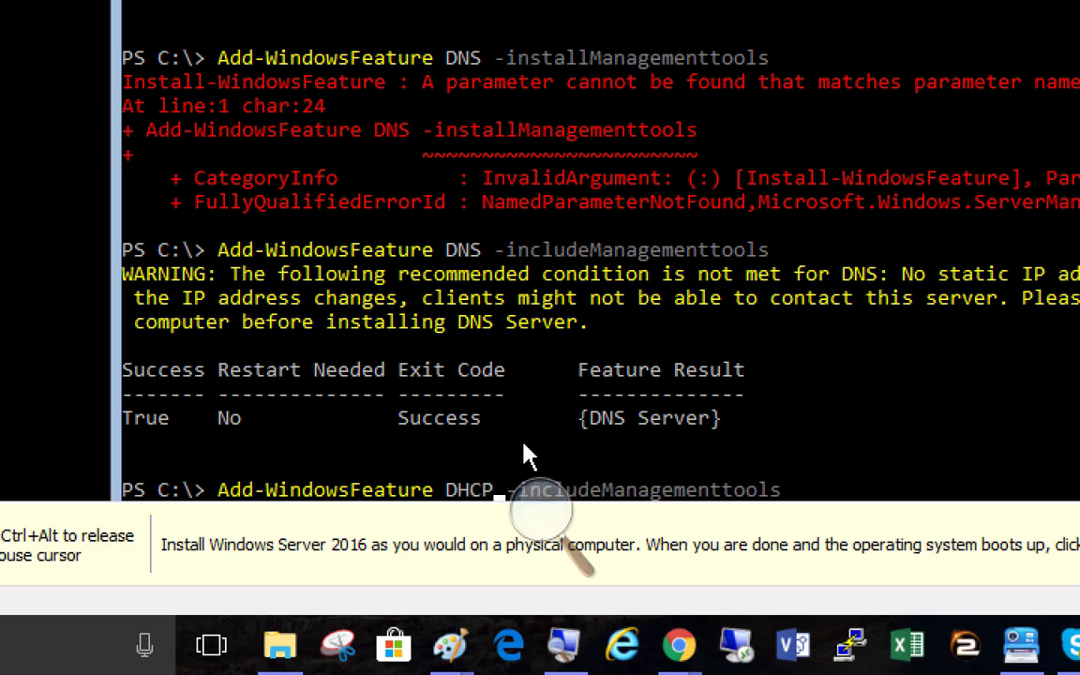
pyautogui.click(542, 514)
pyautogui.click(659, 494)
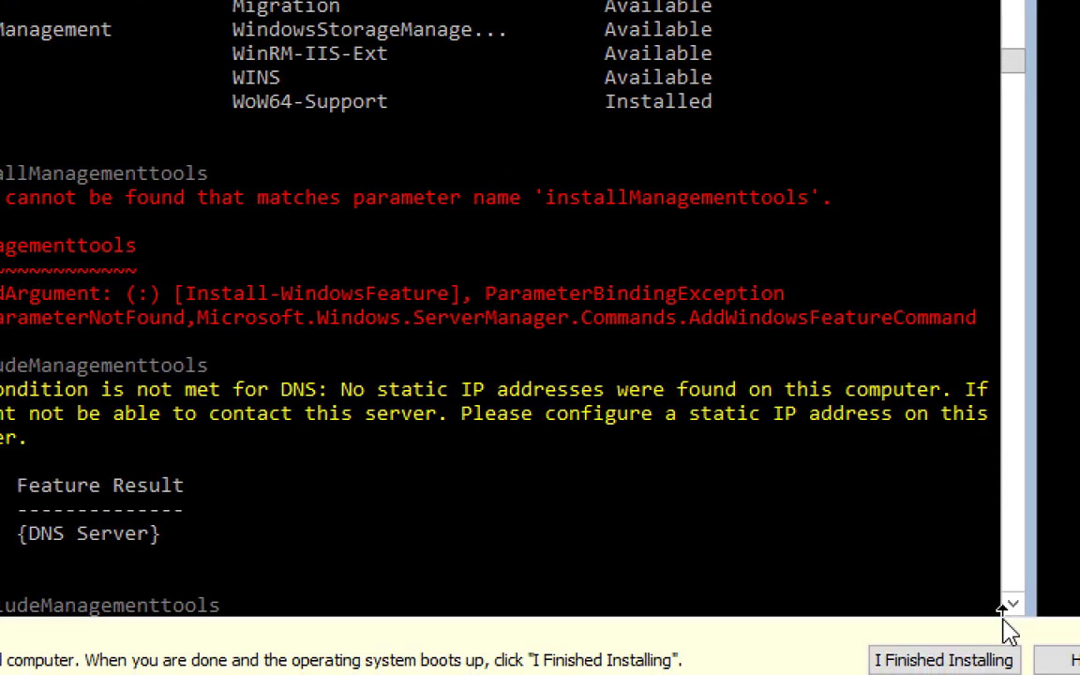
pyautogui.click(1014, 604)
pyautogui.click(1013, 606)
pyautogui.click(1013, 606)
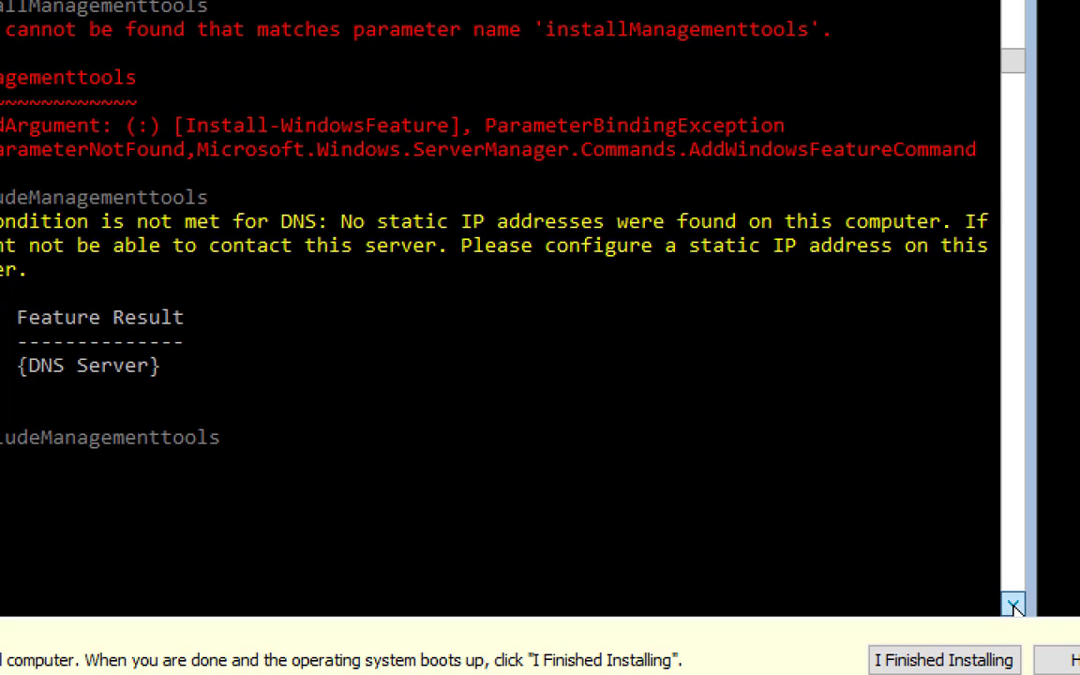
pyautogui.click(1013, 606)
pyautogui.click(1012, 606)
pyautogui.click(1012, 606)
pyautogui.click(1013, 606)
pyautogui.click(1013, 606)
pyautogui.click(1013, 606)
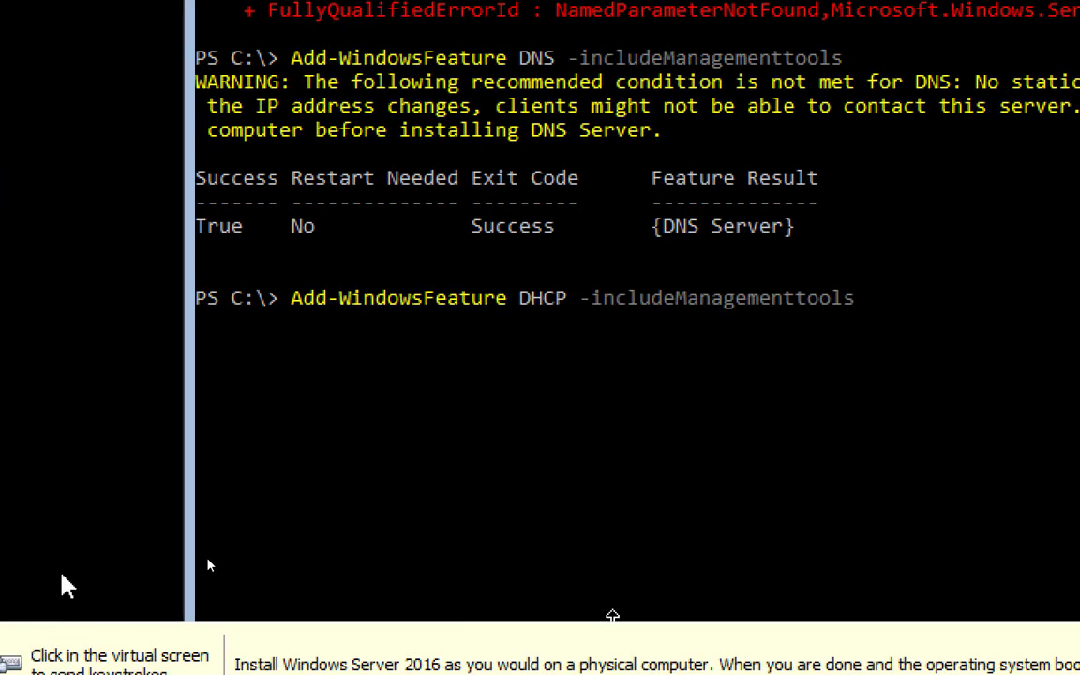
# Run the DHCP install with management tools in the VM, then clear the console with cls
pyautogui.click(62, 574)
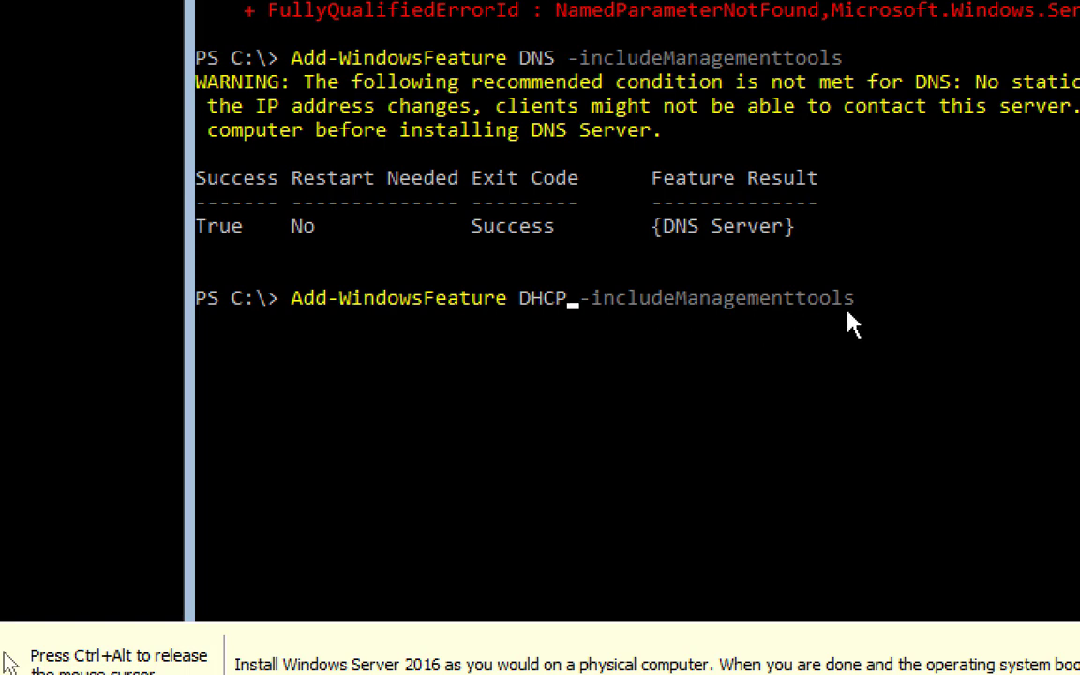
pyautogui.press('Right')
pyautogui.press('Right')
pyautogui.press('Right')
pyautogui.press('Right')
pyautogui.press('Right')
pyautogui.press('Right')
pyautogui.press('Right')
pyautogui.press('Right')
pyautogui.press('Right')
pyautogui.press('Right')
pyautogui.press('Right')
pyautogui.press('Right')
pyautogui.press('Right')
pyautogui.press('Right')
pyautogui.press('Right')
pyautogui.press('Right')
pyautogui.press('Right')
pyautogui.press('Right')
pyautogui.press('Right')
pyautogui.press('Right')
pyautogui.press('Return')
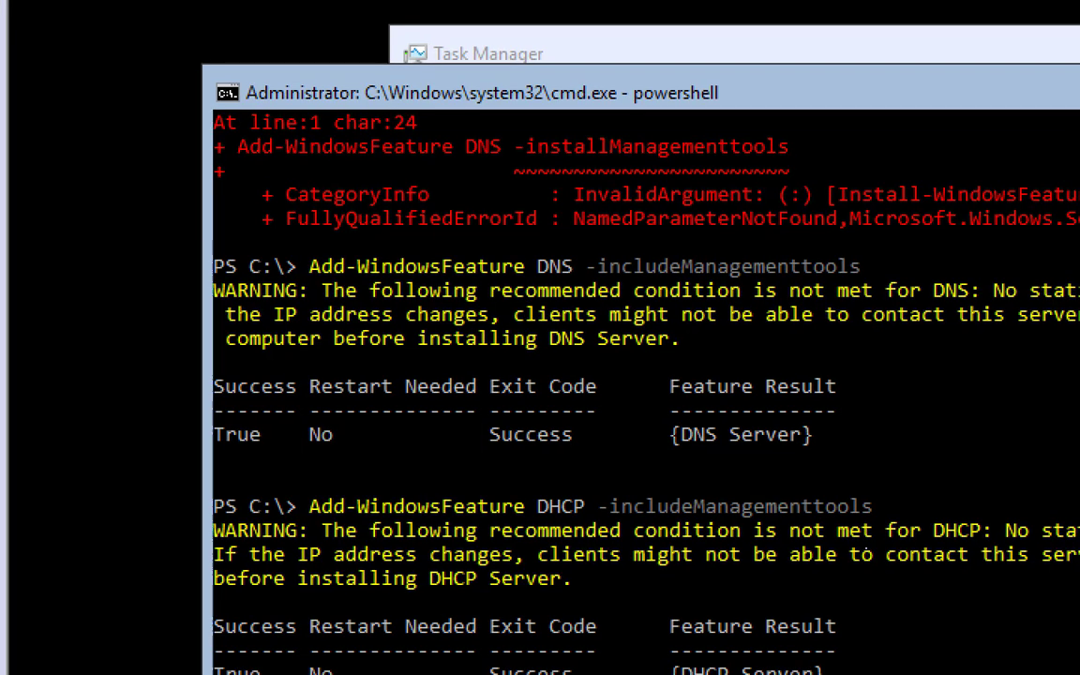
pyautogui.scroll(-1, 898, 456)
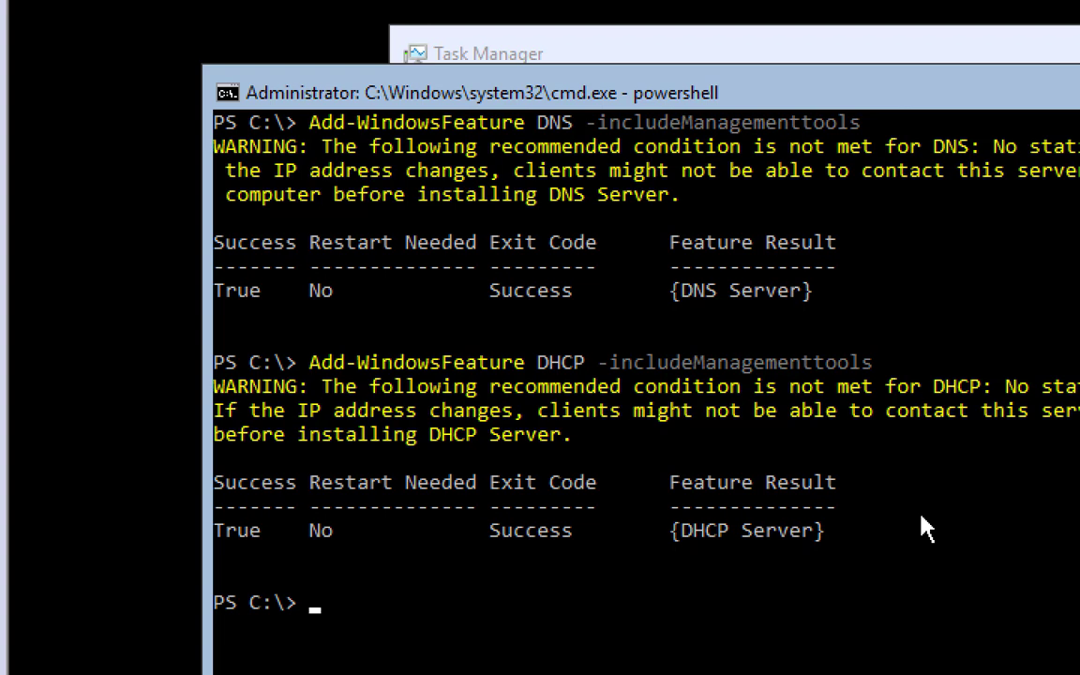
pyautogui.write('cls')
pyautogui.press('Return')
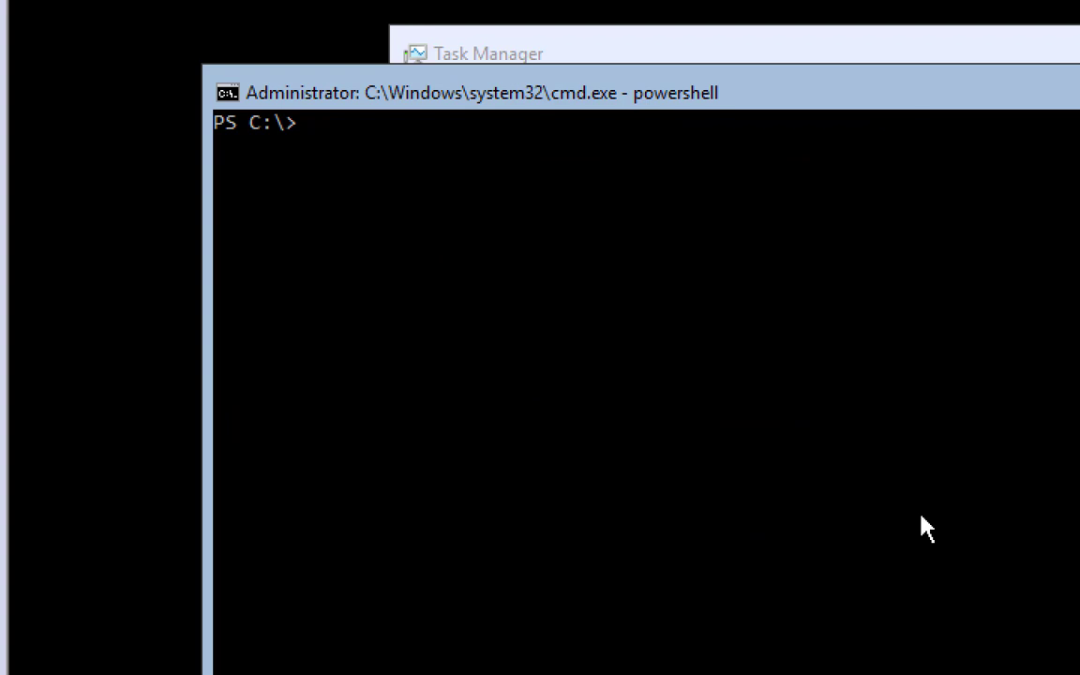
pyautogui.write('get-windowsf')
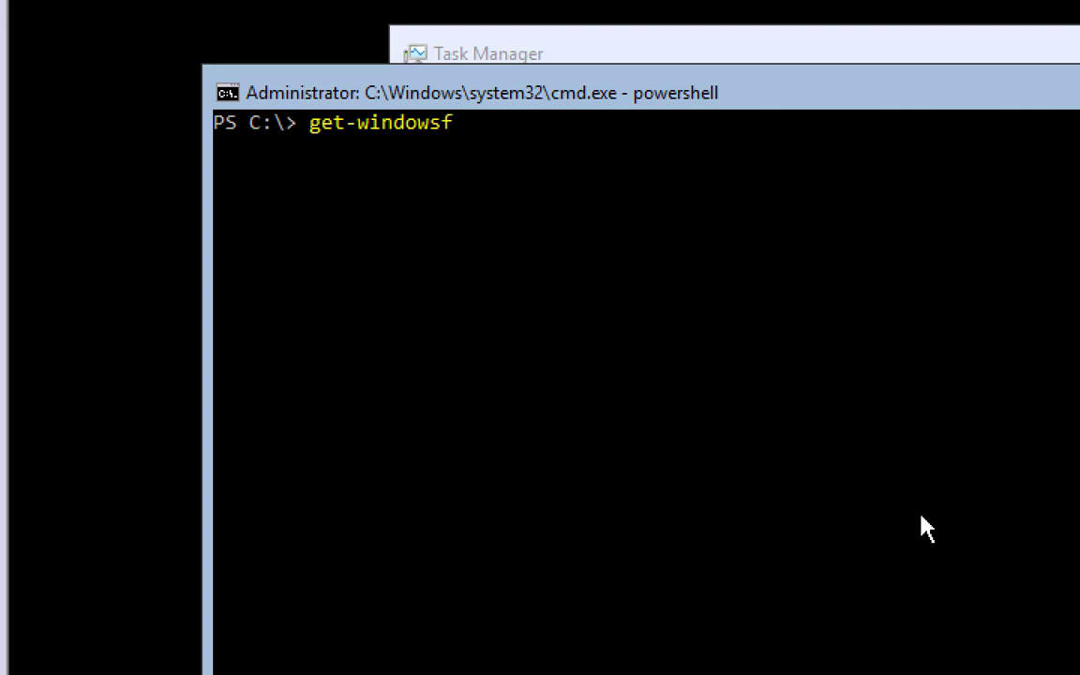
pyautogui.press('Tab')
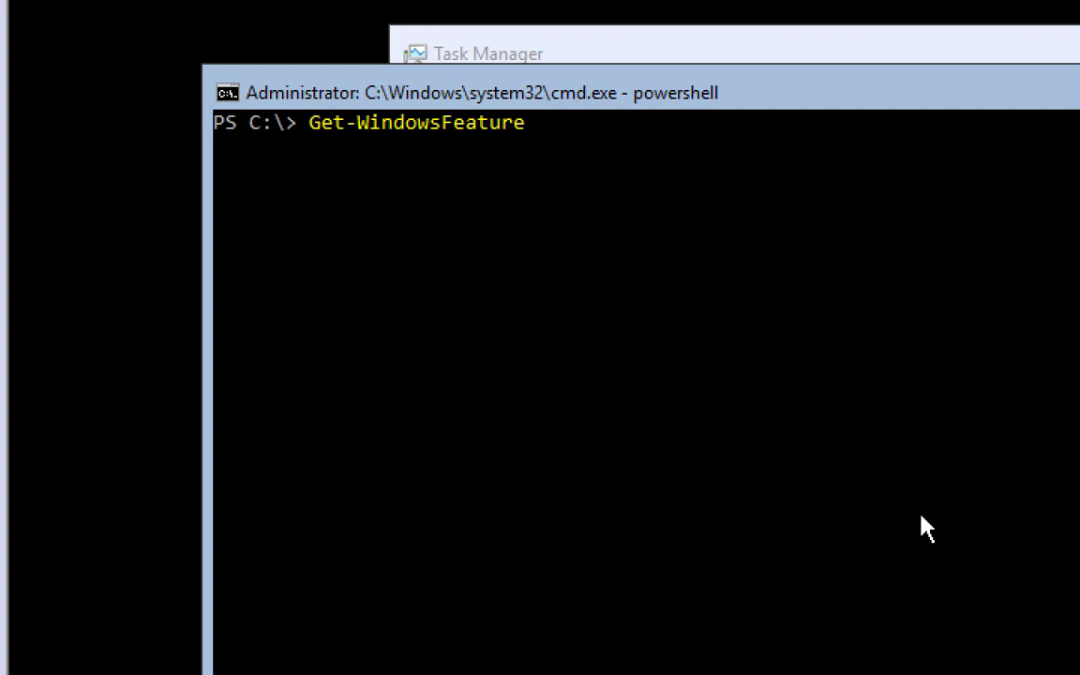
pyautogui.press('Return')
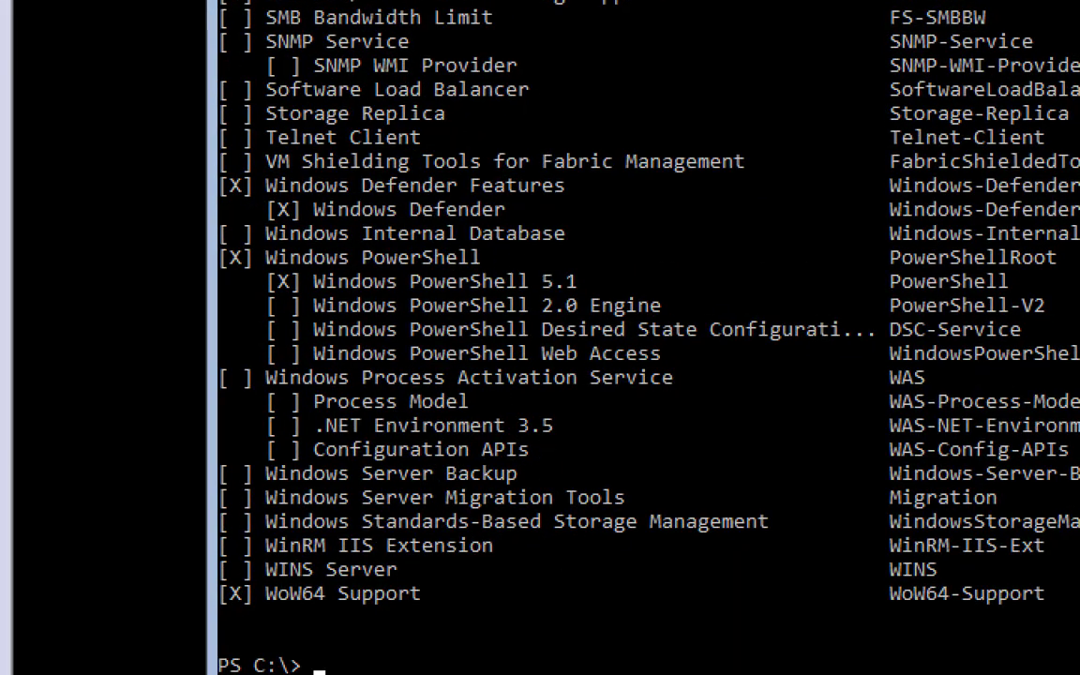
pyautogui.scroll(20, 503, 258)
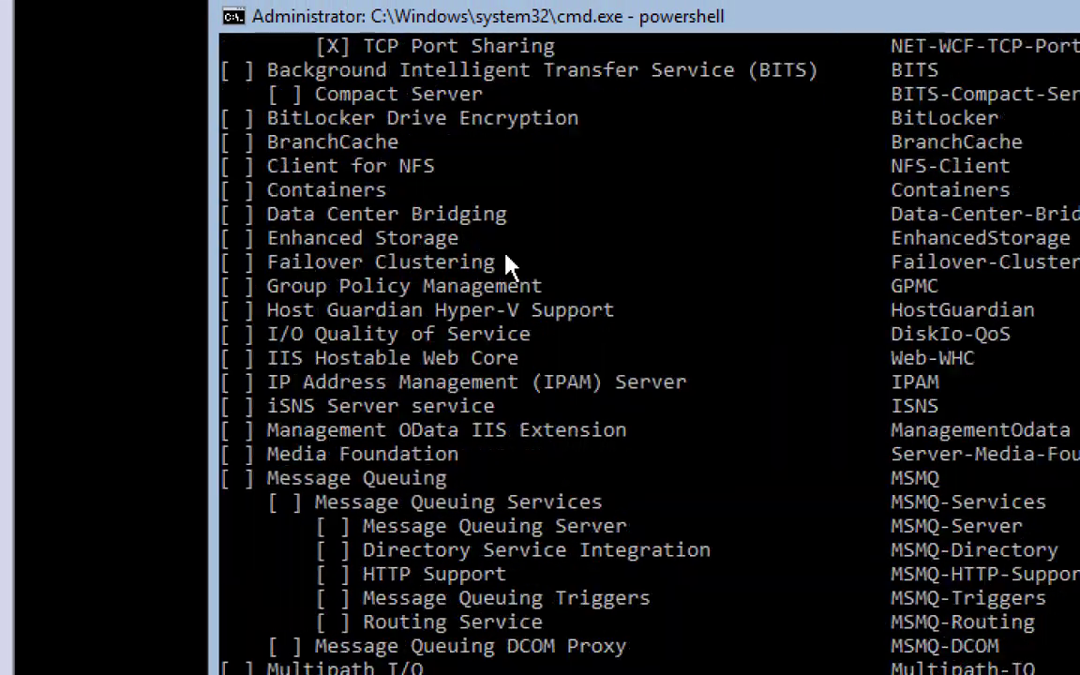
pyautogui.scroll(20, 506, 262)
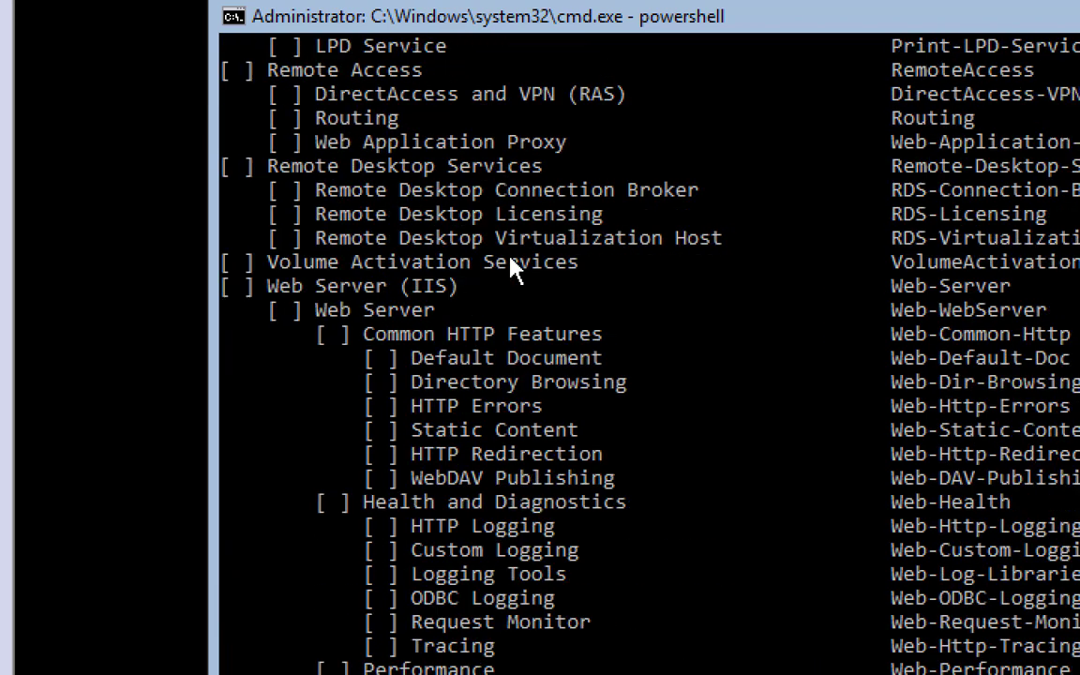
pyautogui.scroll(8, 514, 268)
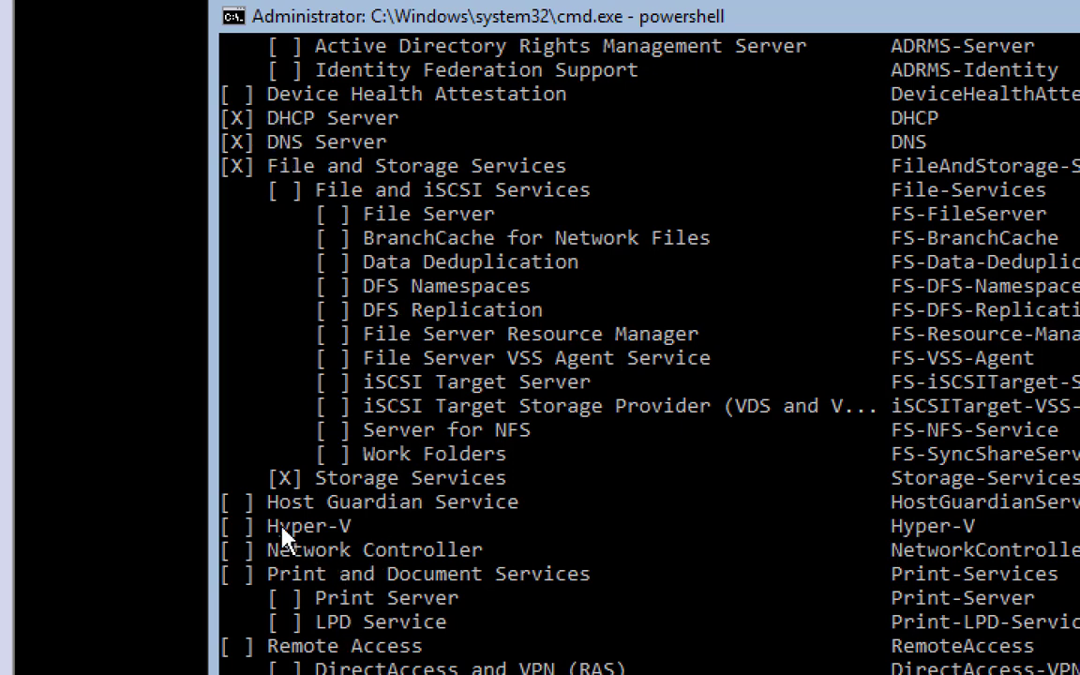
pyautogui.scroll(-2, 256, 615)
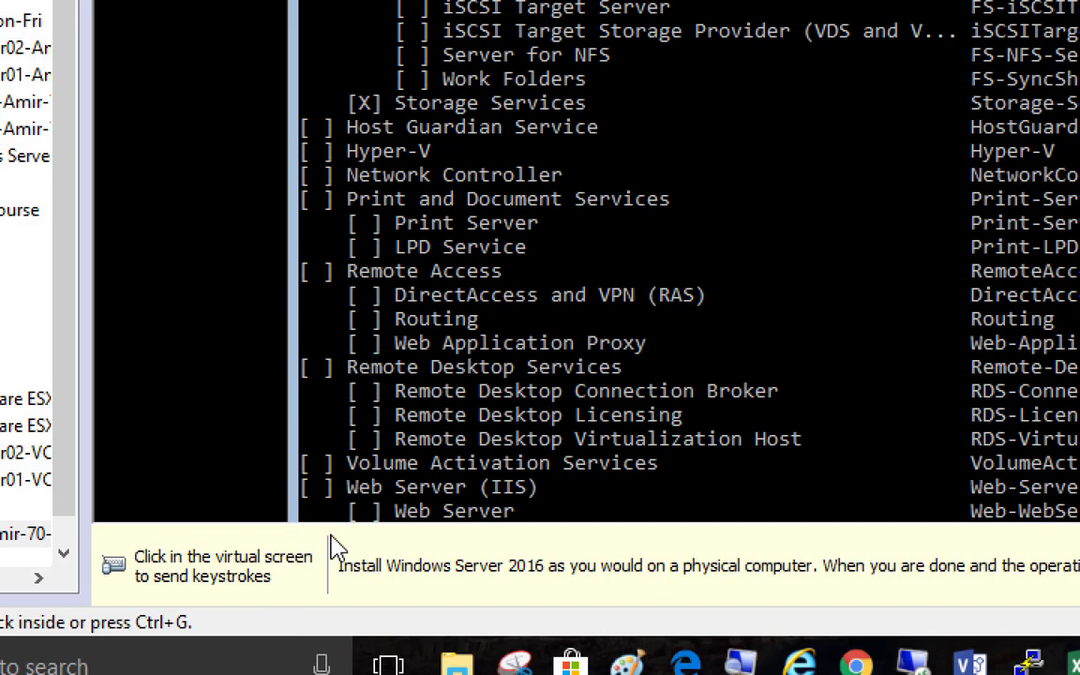
# Switch to Server01, close Remote Desktop Connection, and minimize the command prompt to reveal Server Manager
pyautogui.click(559, 343)
pyautogui.scroll(6, 578, 235)
pyautogui.scroll(1, 579, 234)
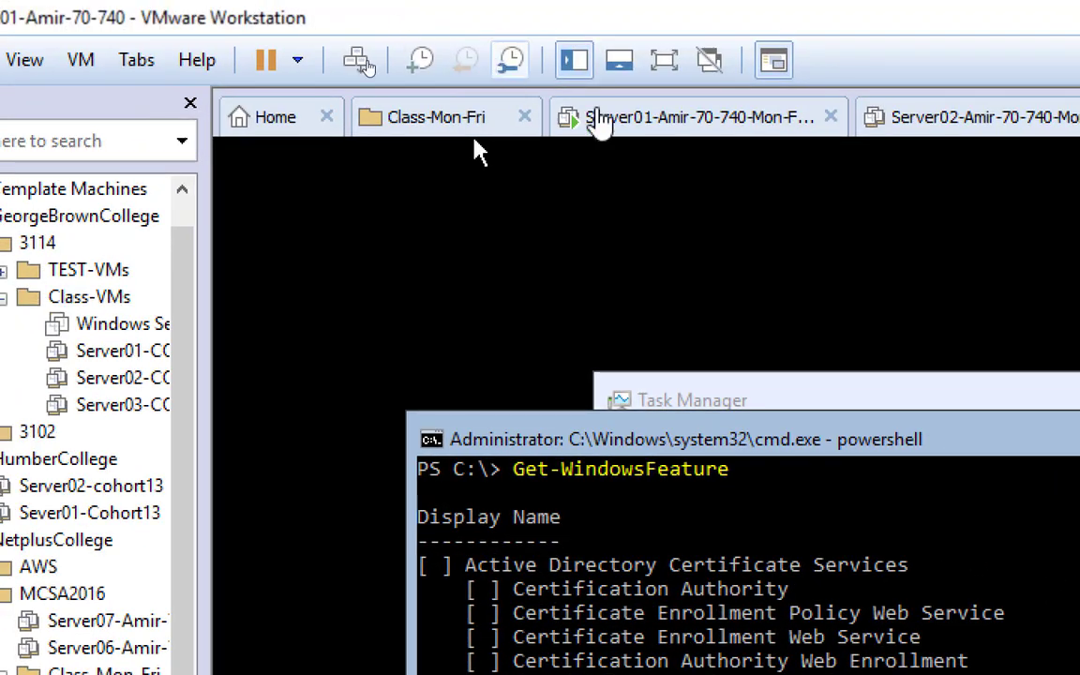
pyautogui.click(654, 141)
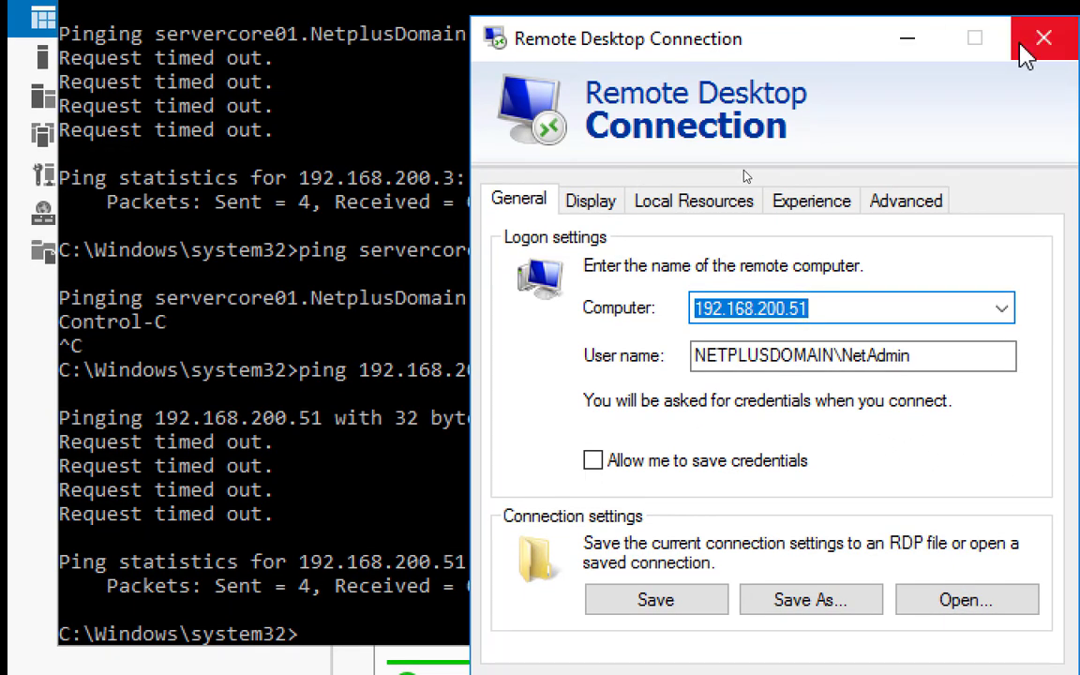
pyautogui.click(1049, 36)
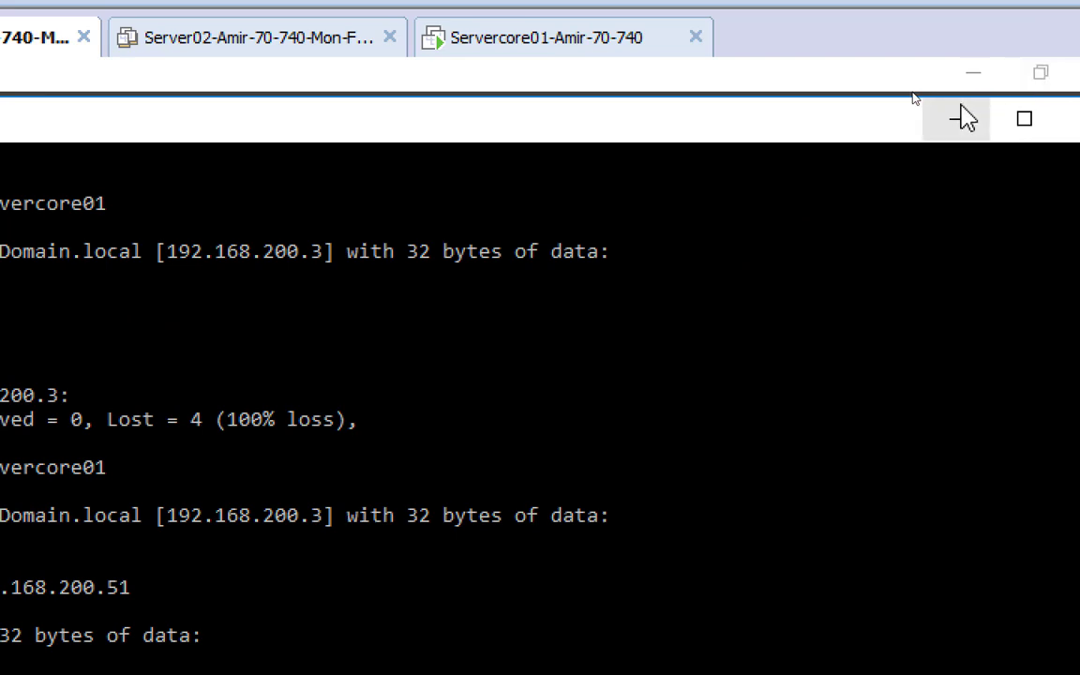
pyautogui.click(960, 113)
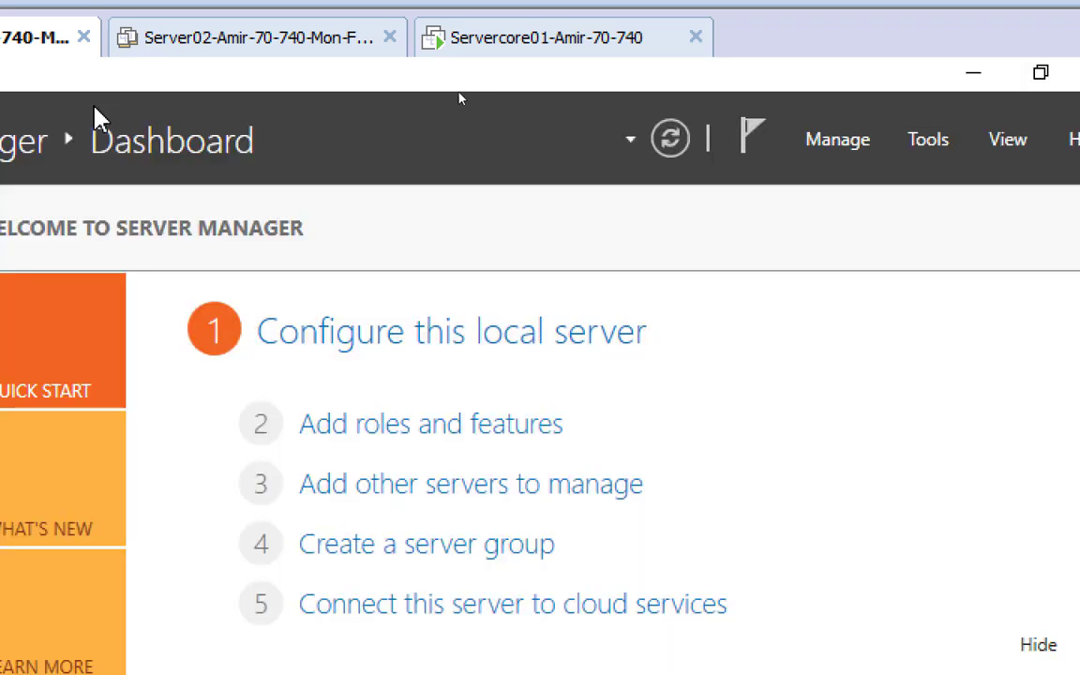
# Launch DNS from Server Manager's Tools menu, select SERVER01, and collapse its node
pyautogui.click(1026, 152)
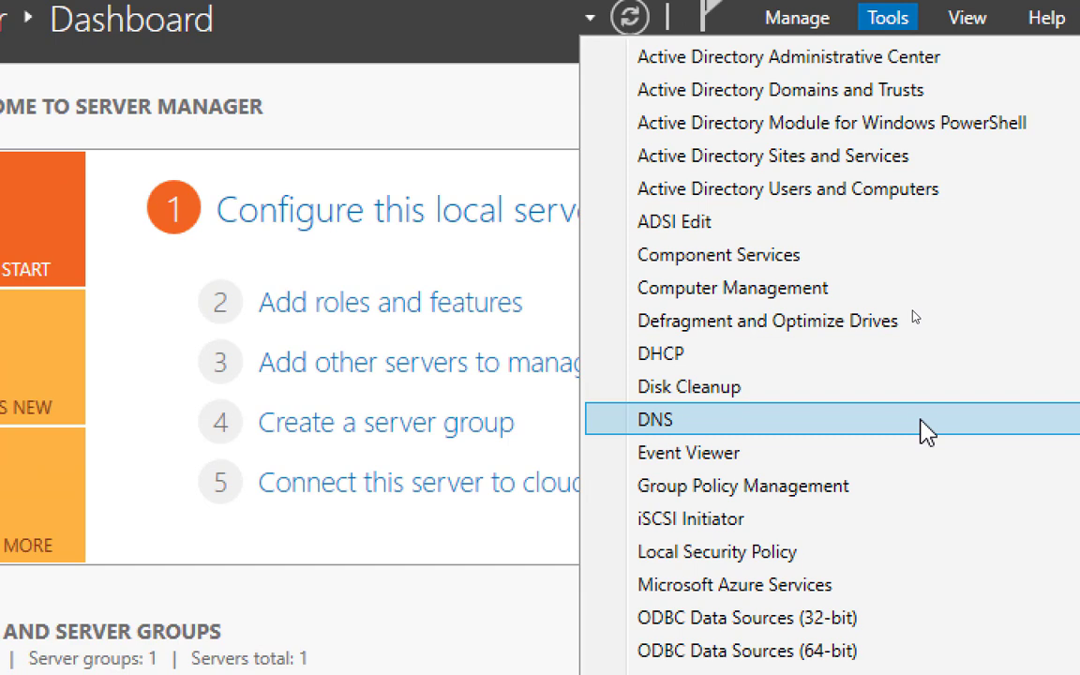
pyautogui.click(926, 431)
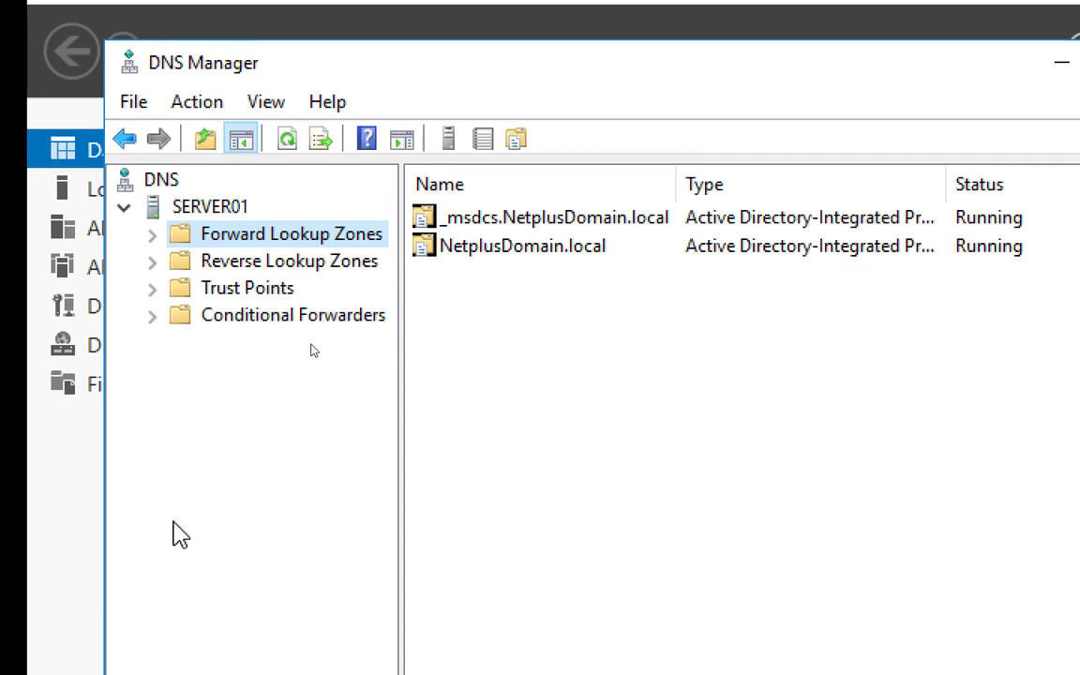
pyautogui.click(184, 208)
pyautogui.click(126, 209)
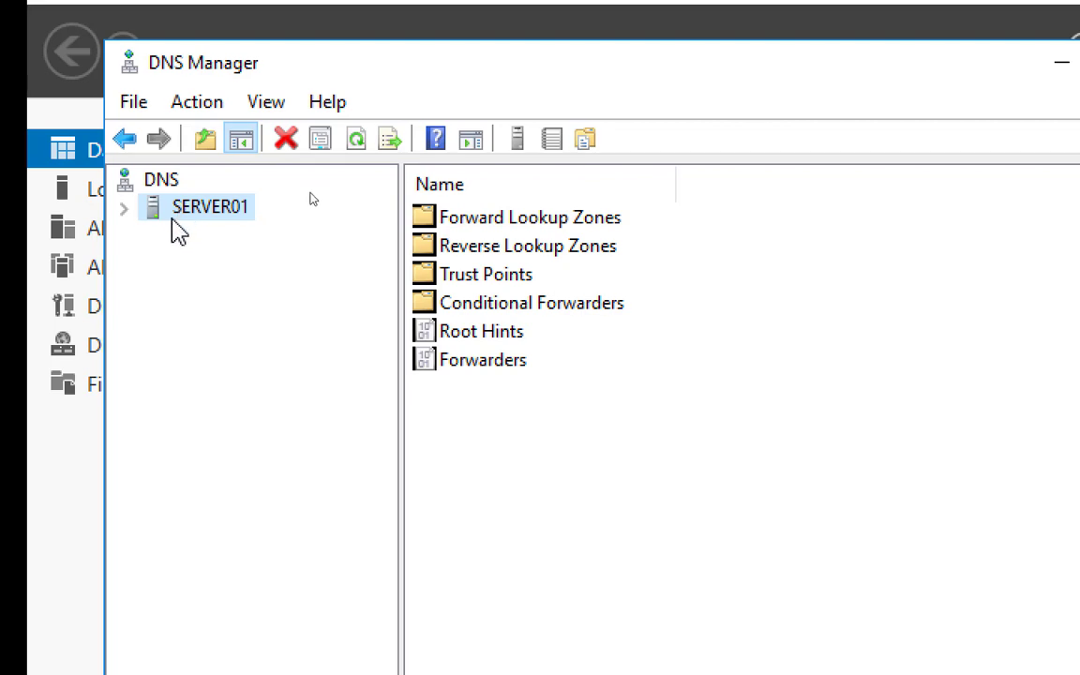
# Connect DNS Manager to the computer ServerCore01 and expand its node in the tree
pyautogui.rightClick(162, 183)
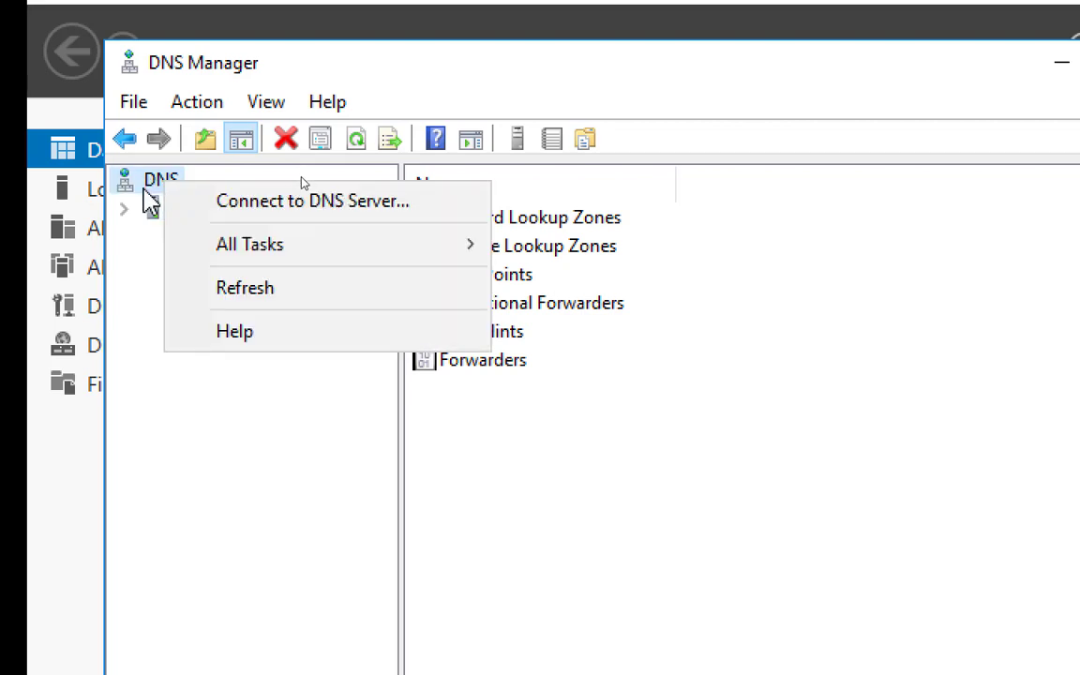
pyautogui.click(212, 201)
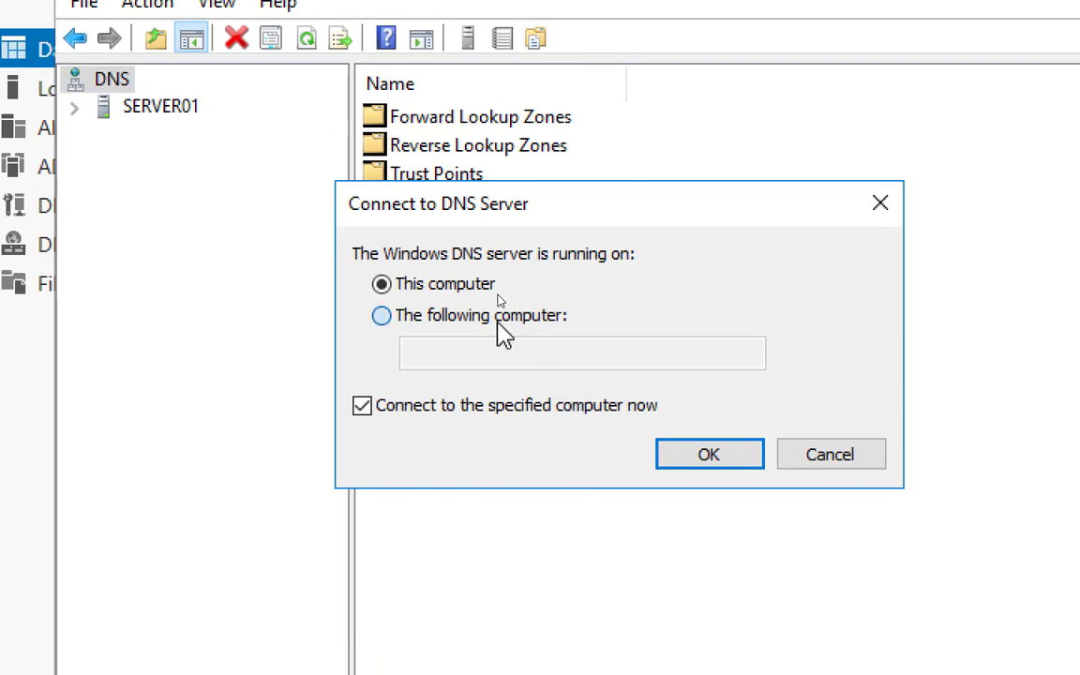
pyautogui.click(498, 321)
pyautogui.click(524, 352)
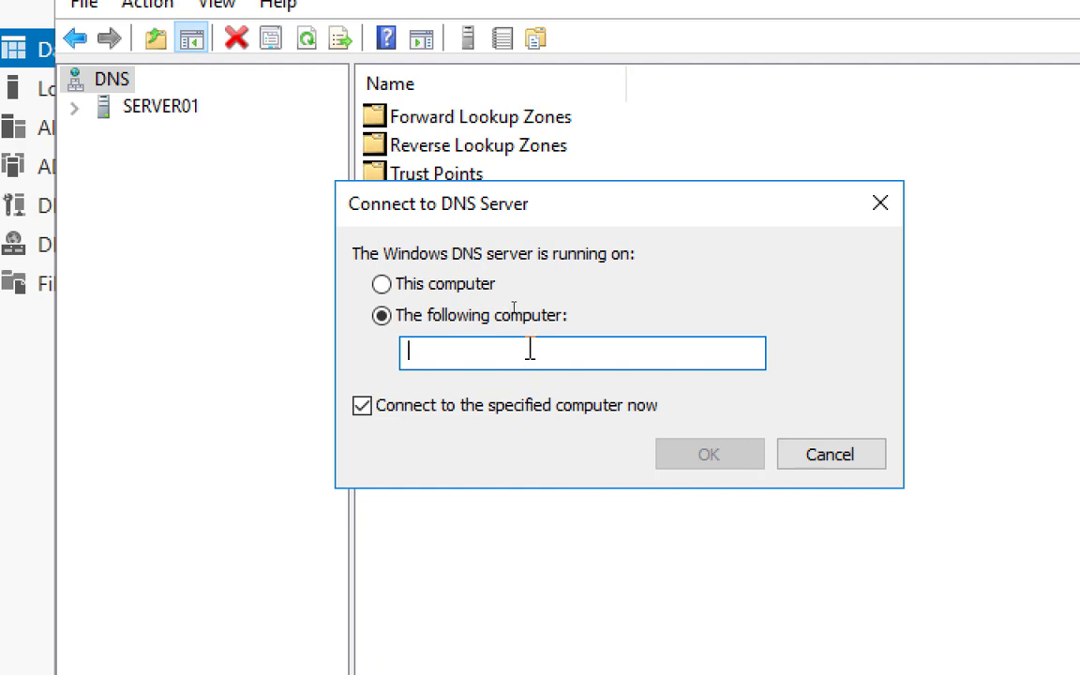
pyautogui.write('Server')
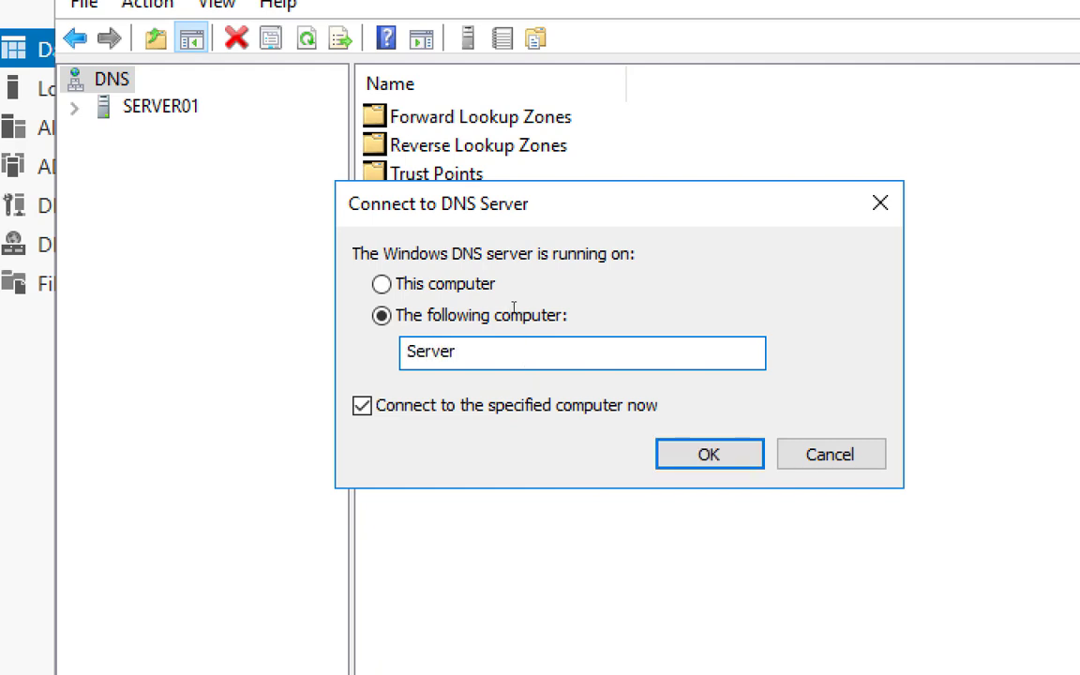
pyautogui.write('Core012')
pyautogui.press('BackSpace')
pyautogui.press('BackSpace')
pyautogui.write('1')
pyautogui.click(677, 461)
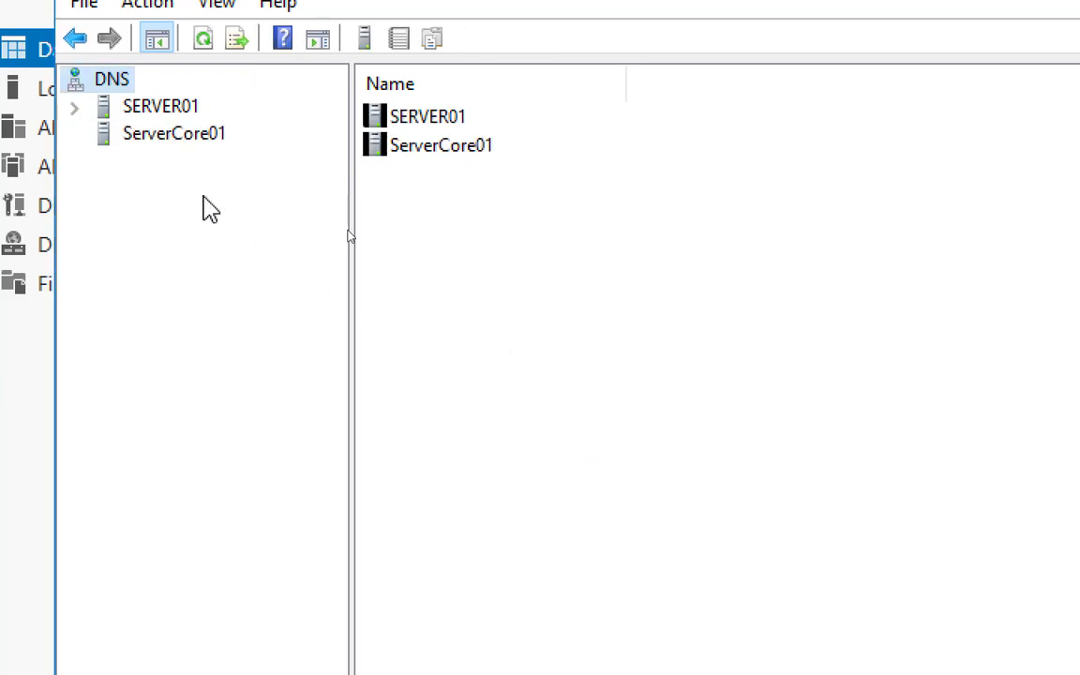
pyautogui.click(150, 136)
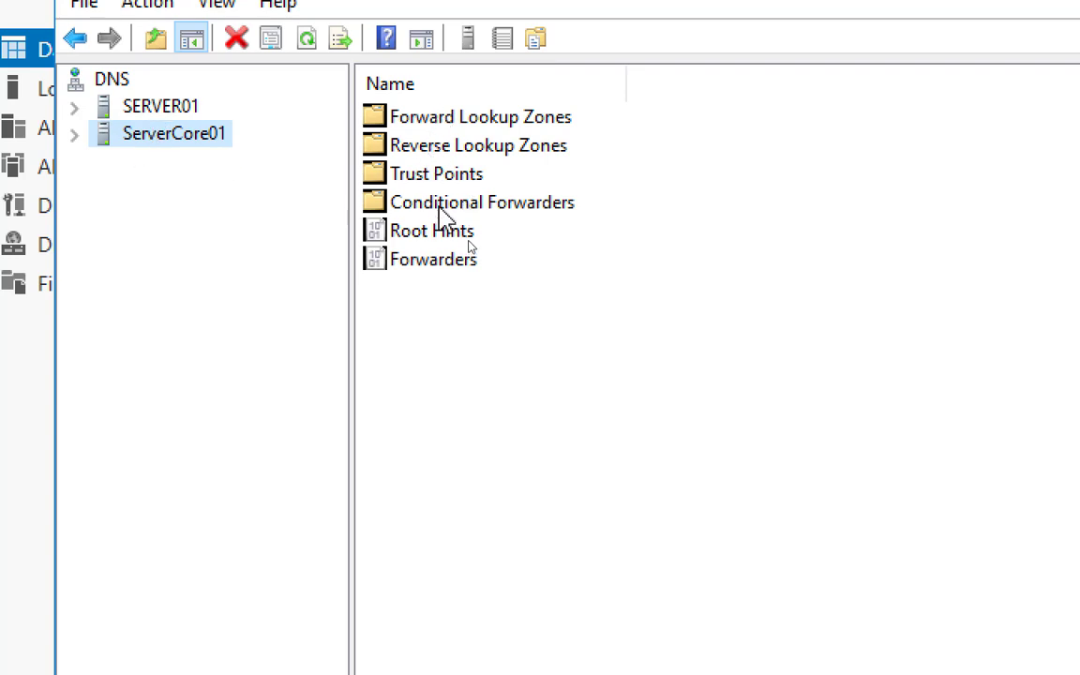
pyautogui.click(74, 137)
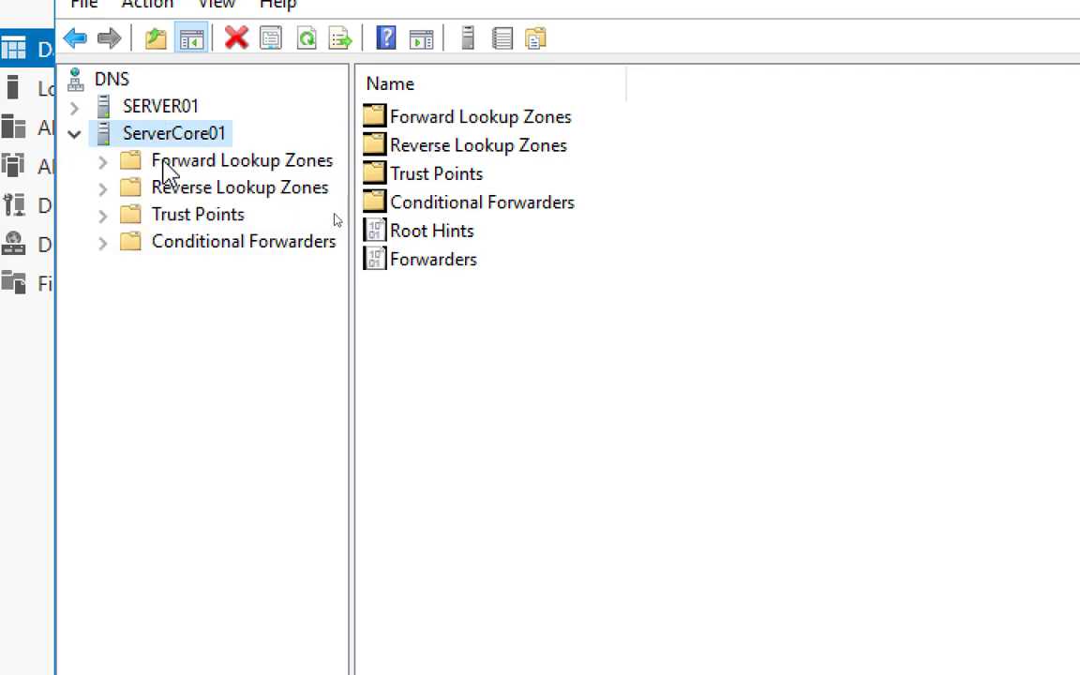
# Browse ServerCore01's lookup zones, Trust Points and Conditional Forwarders, then return to the ServerCore01 VM
pyautogui.click(178, 166)
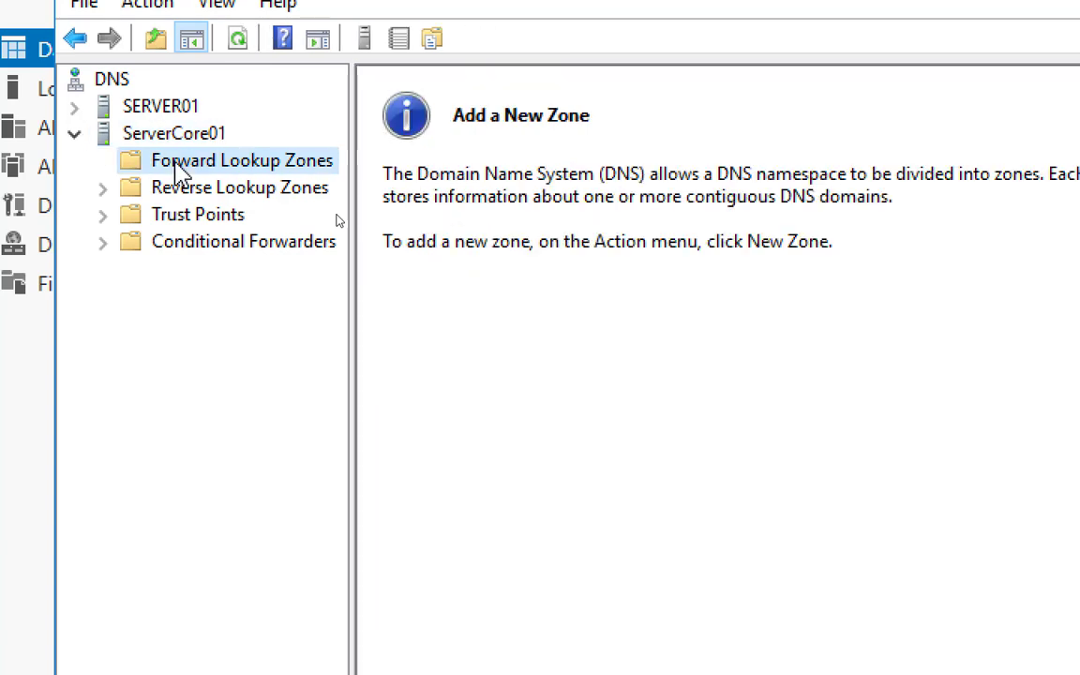
pyautogui.click(185, 193)
pyautogui.click(194, 218)
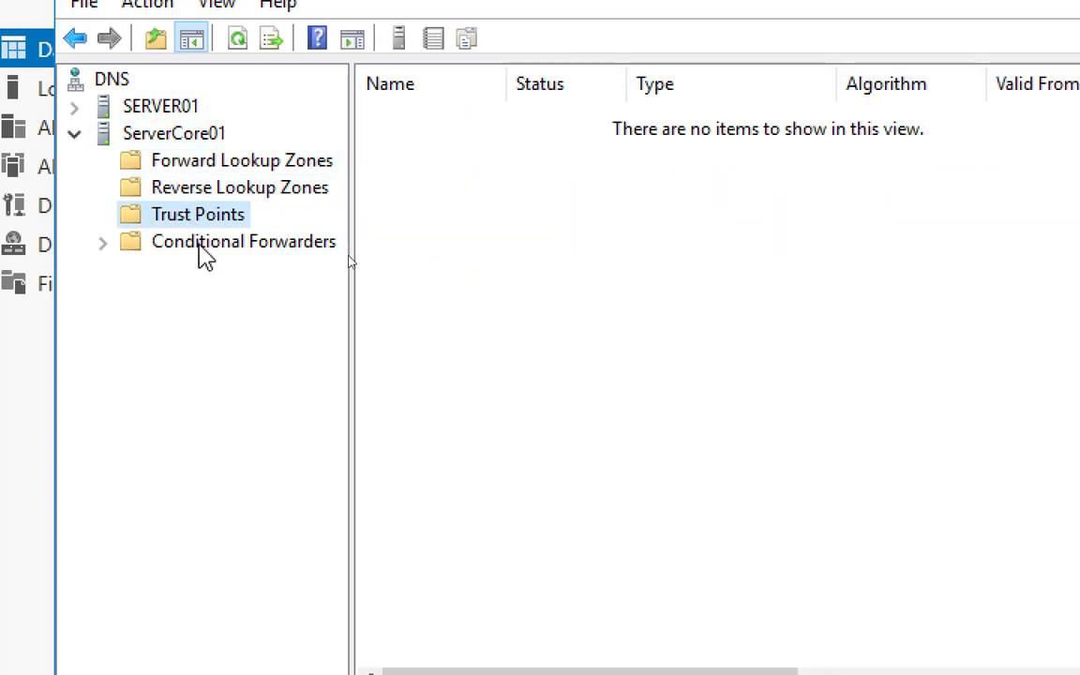
pyautogui.click(202, 246)
pyautogui.click(176, 137)
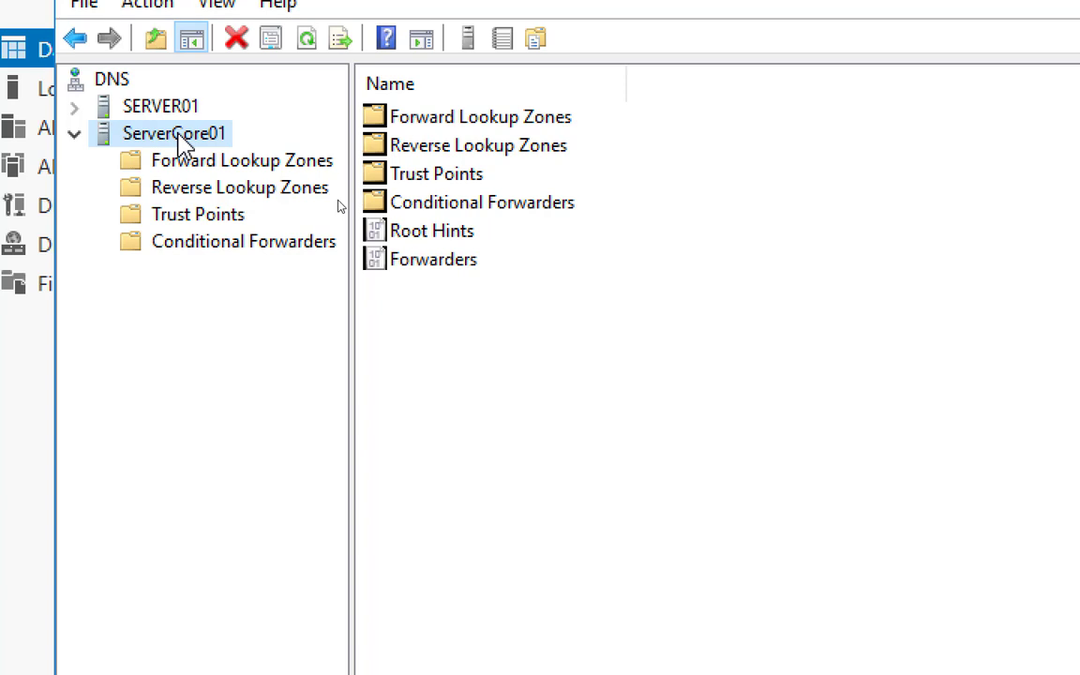
pyautogui.click(180, 163)
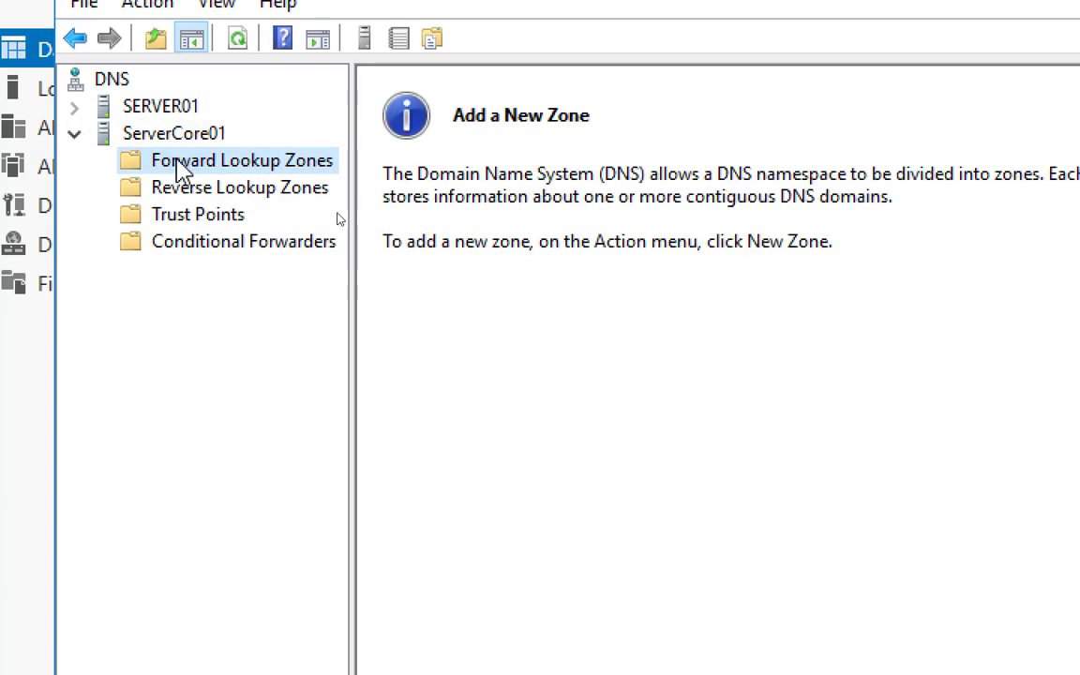
pyautogui.rightClick(178, 162)
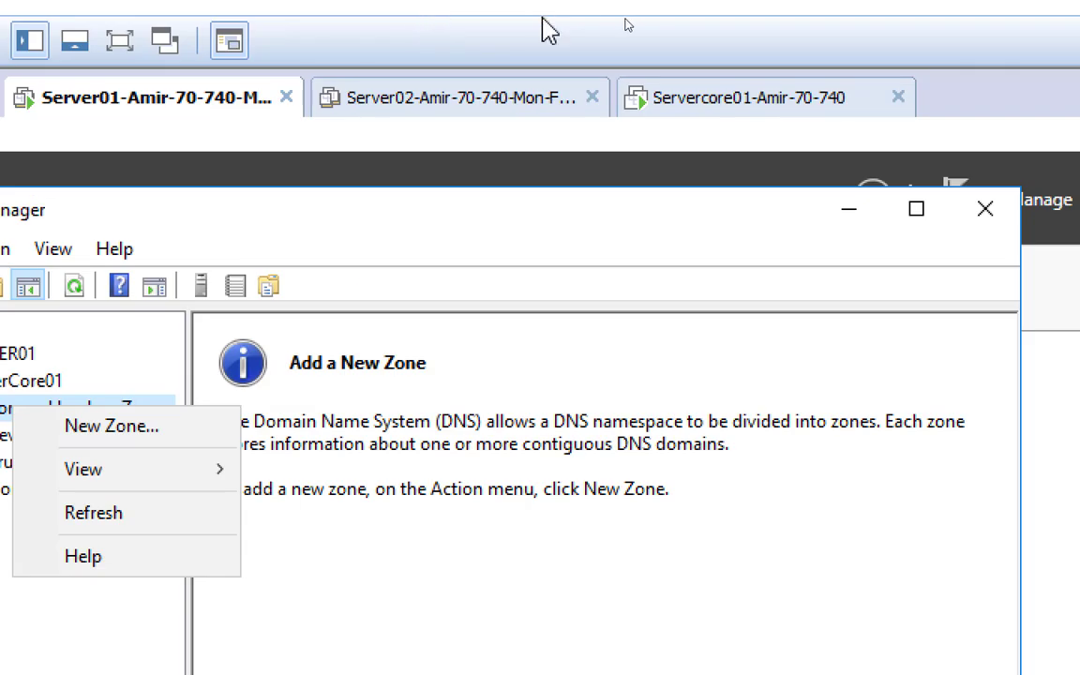
pyautogui.click(701, 107)
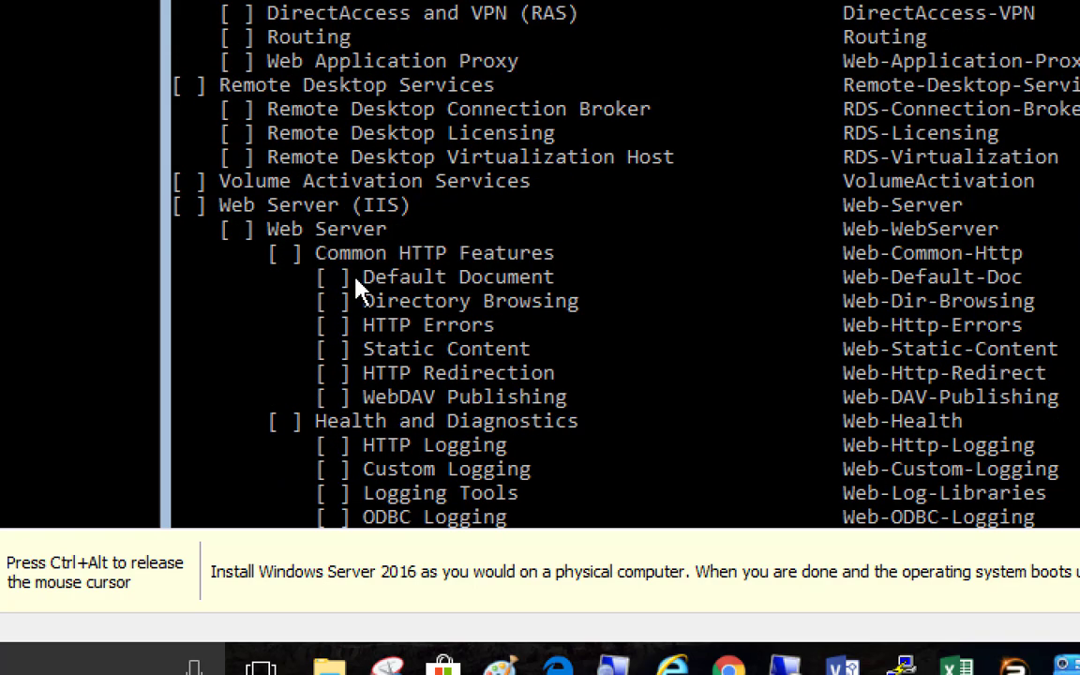
# Edit the recalled DHCP command into Add-WindowsFeature hyper-v -includeManagementtools
pyautogui.scroll(6, 357, 286)
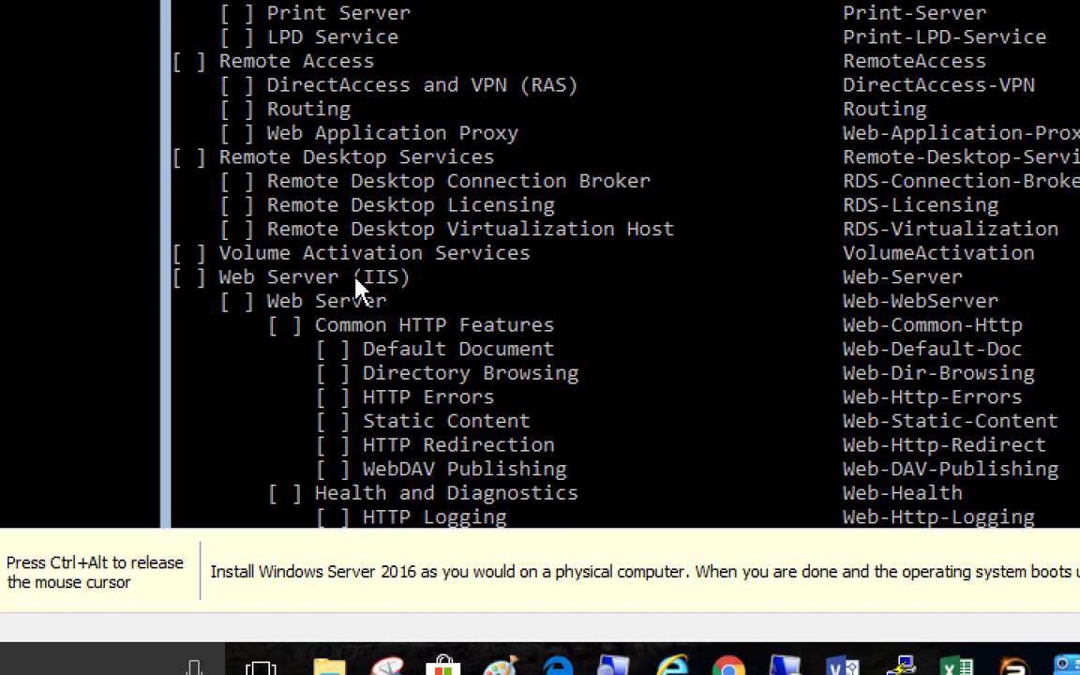
pyautogui.scroll(5, 356, 286)
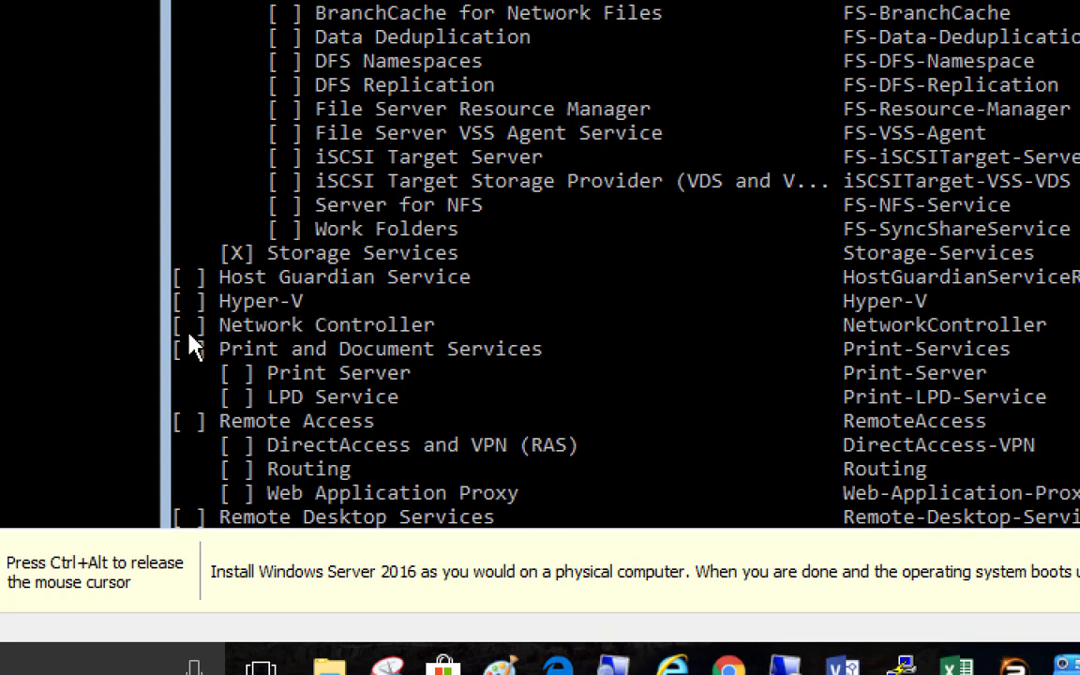
pyautogui.scroll(-2, 361, 349)
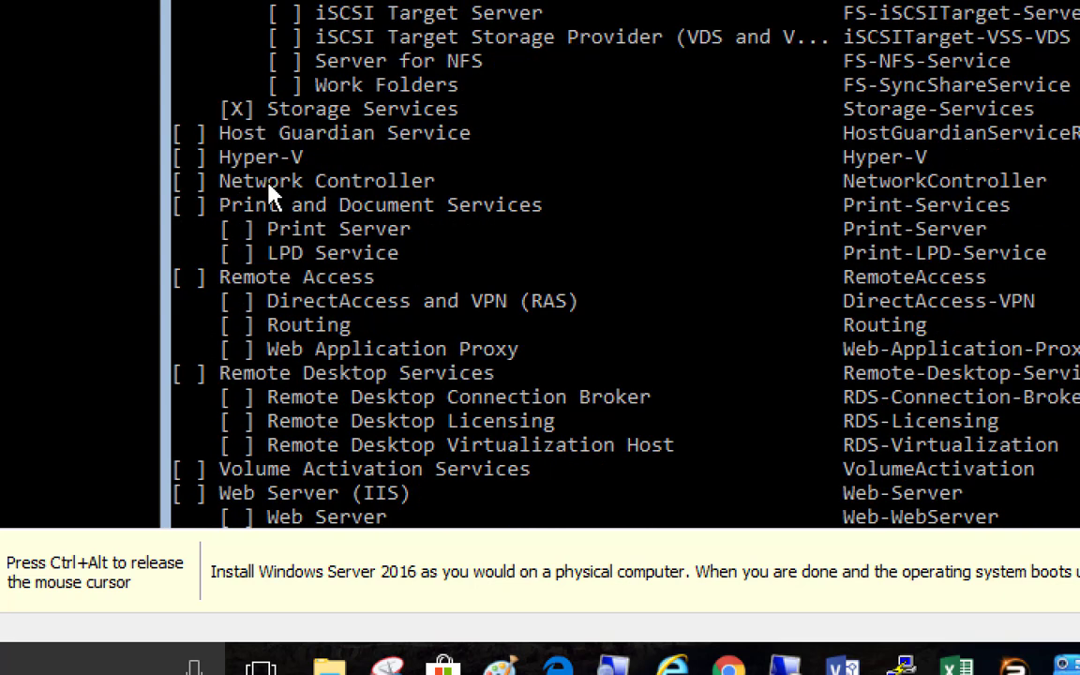
pyautogui.scroll(-3, 272, 192)
pyautogui.scroll(-10, 279, 197)
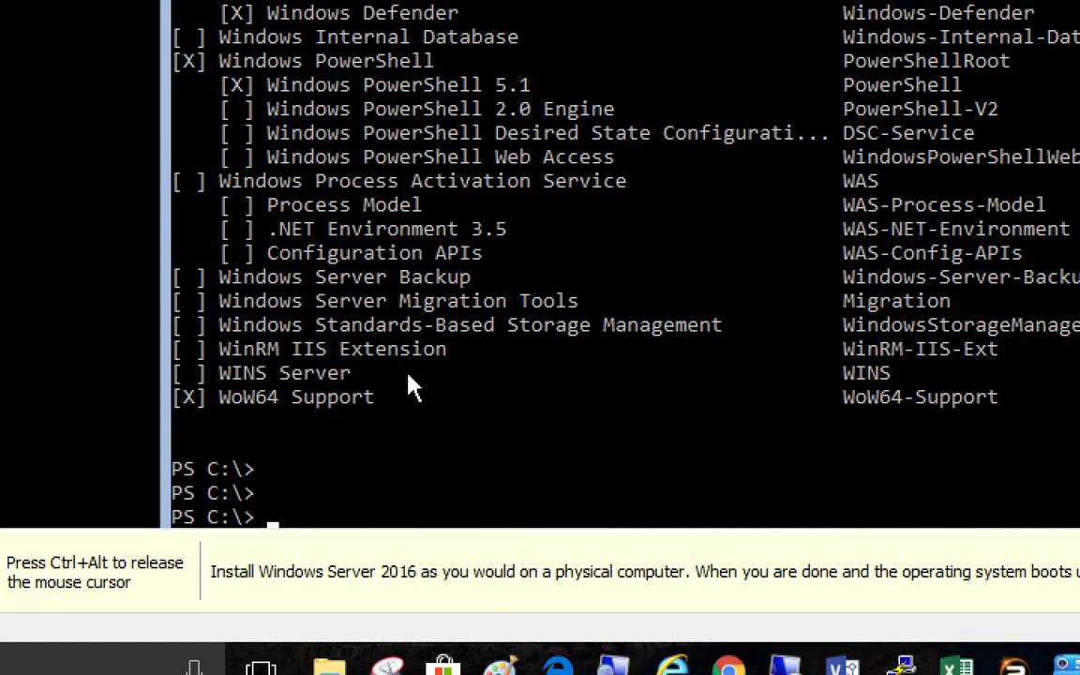
pyautogui.scroll(-1, 924, 410)
pyautogui.press('Up')
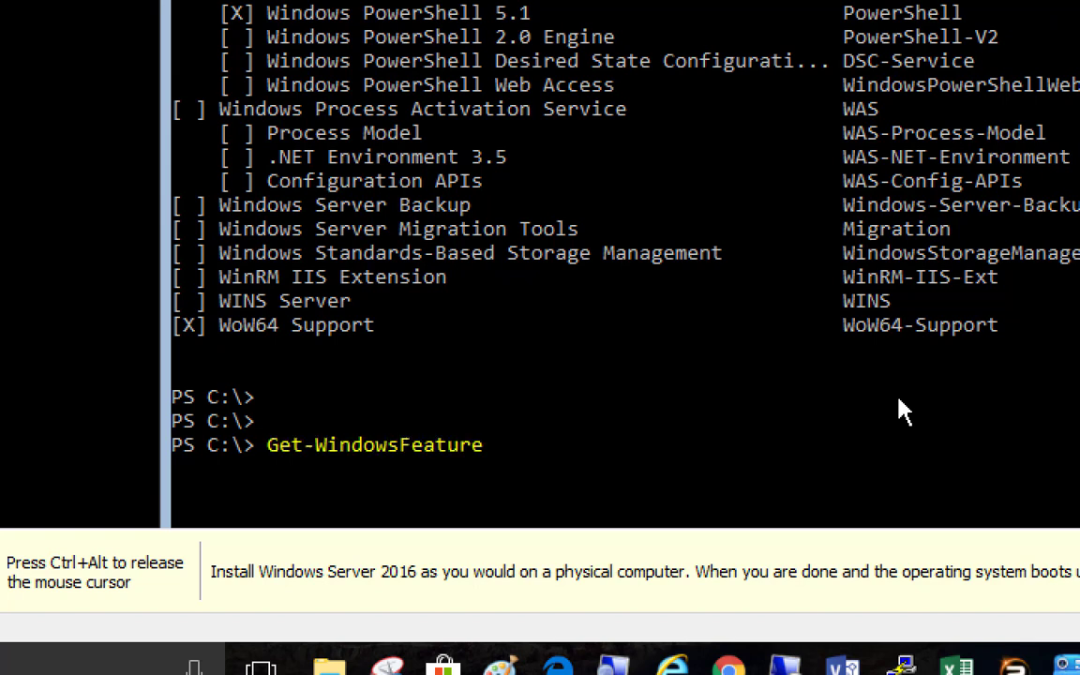
pyautogui.press('Up')
pyautogui.press('Up')
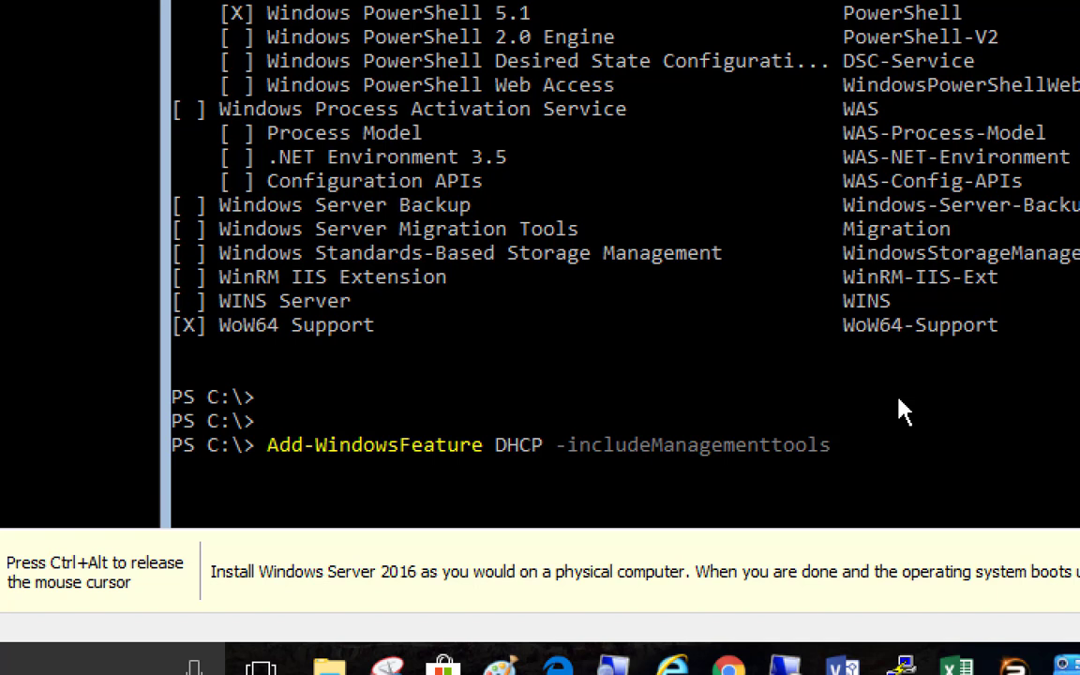
pyautogui.press('Left')
pyautogui.press('Left')
pyautogui.press('Left')
pyautogui.press('Left')
pyautogui.press('Left')
pyautogui.press('Left')
pyautogui.press('Left')
pyautogui.press('Left')
pyautogui.press('Left')
pyautogui.press('Left')
pyautogui.press('Left')
pyautogui.press('Left')
pyautogui.press('Left')
pyautogui.press('Left')
pyautogui.press('Left')
pyautogui.press('Left')
pyautogui.press('Left')
pyautogui.press('Left')
pyautogui.press('Left')
pyautogui.press('Left')
pyautogui.press('Delete')
pyautogui.press('Delete')
pyautogui.press('Delete')
pyautogui.press('Delete')
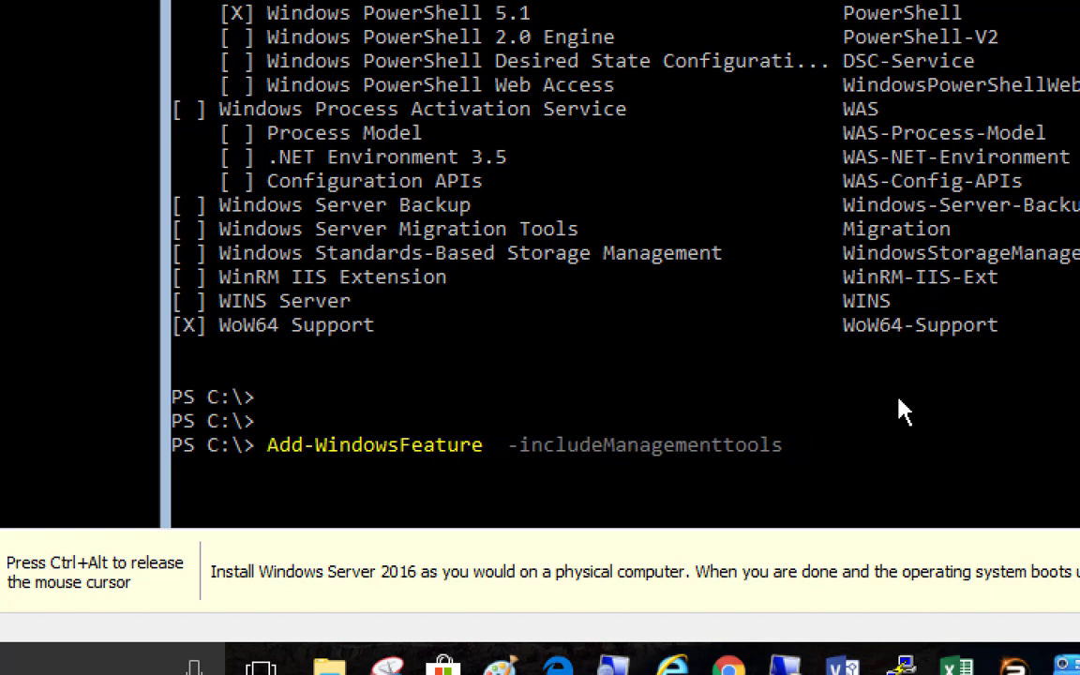
pyautogui.write('hyper-v')
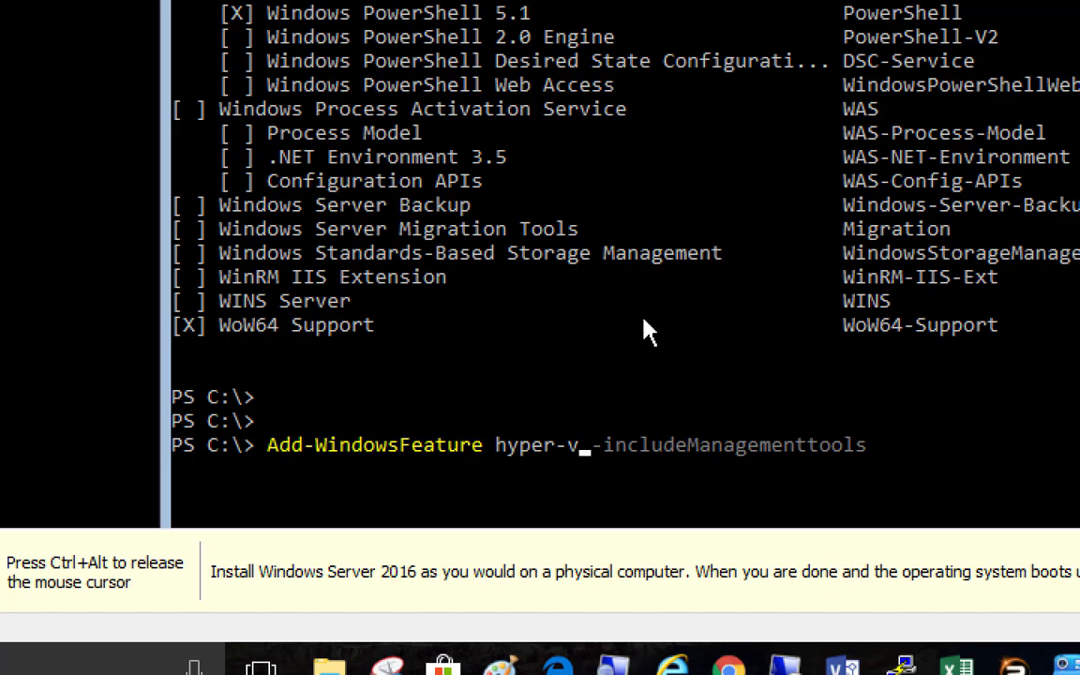
# Scroll through the Get-WindowsFeature listing in the server core console
pyautogui.scroll(15, 646, 328)
pyautogui.scroll(15, 646, 328)
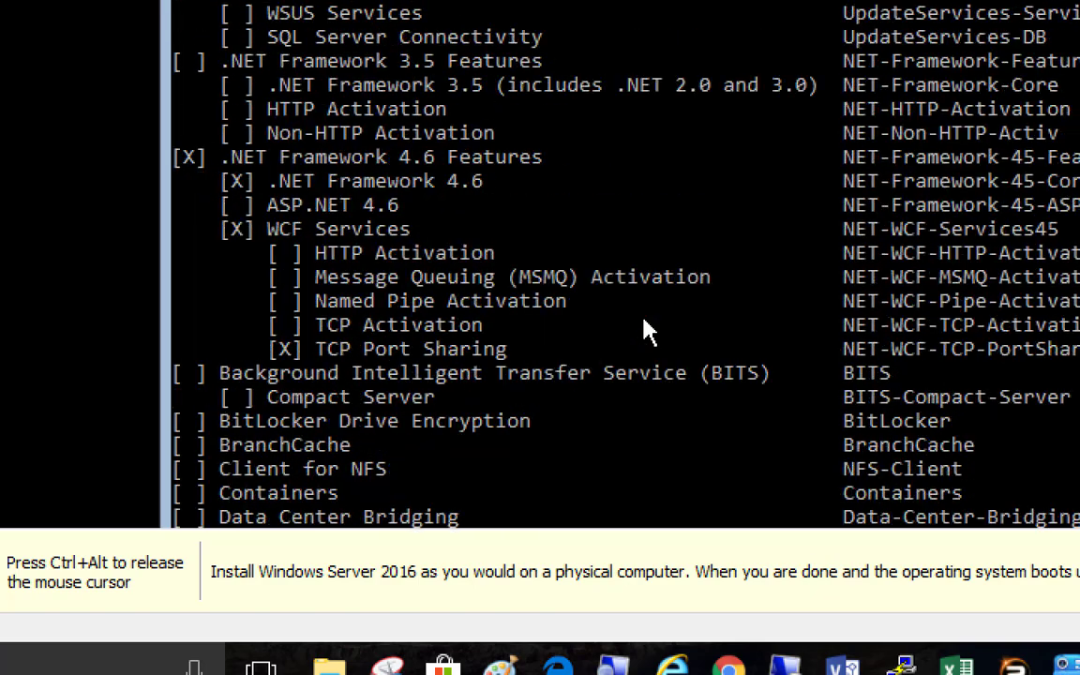
pyautogui.scroll(15, 647, 333)
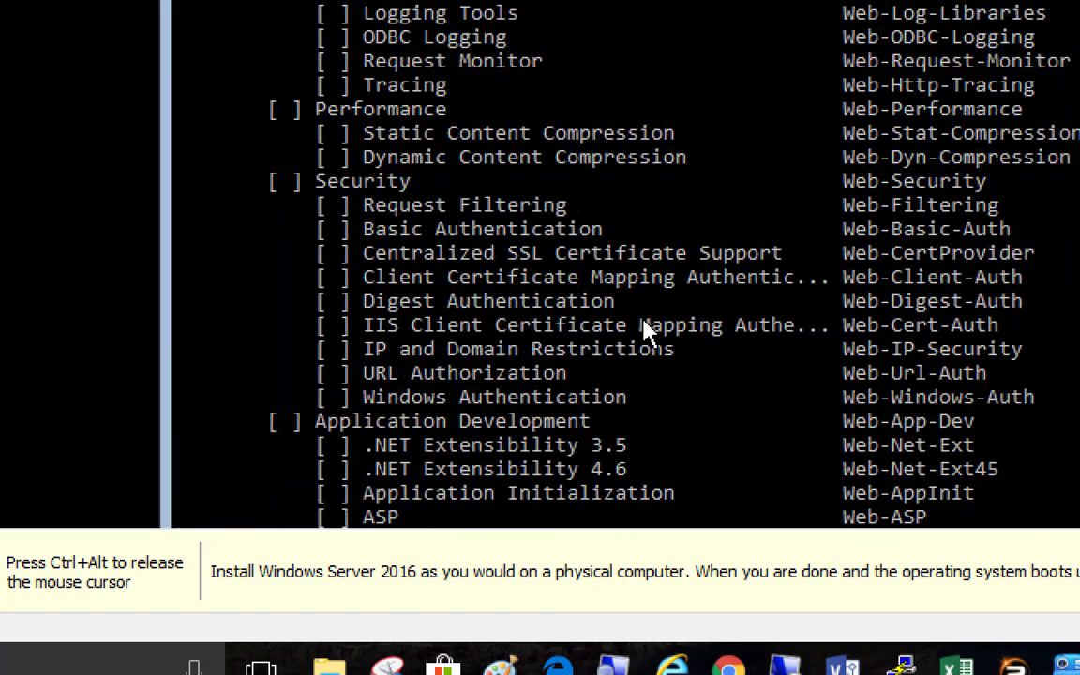
pyautogui.scroll(4, 647, 338)
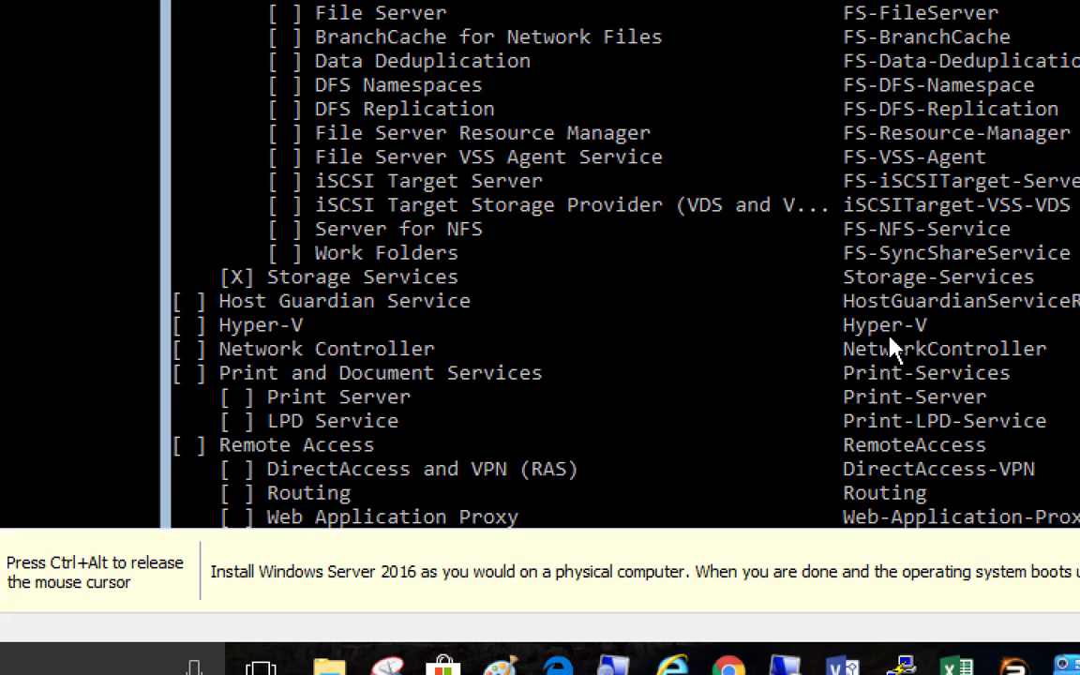
pyautogui.scroll(4, 908, 320)
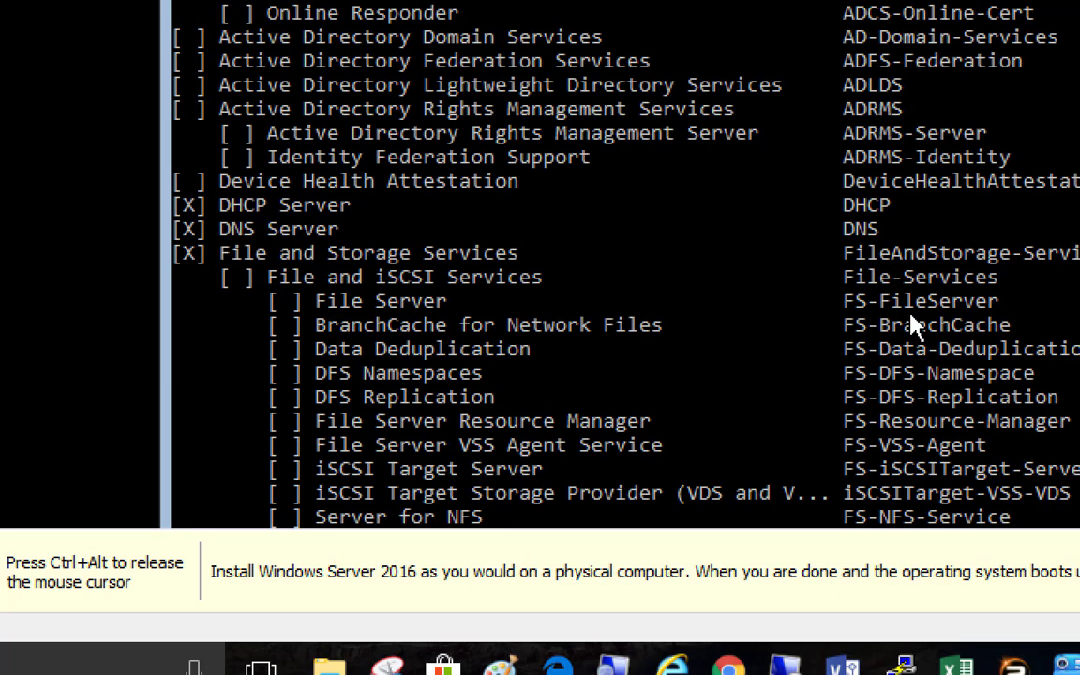
pyautogui.scroll(1, 908, 321)
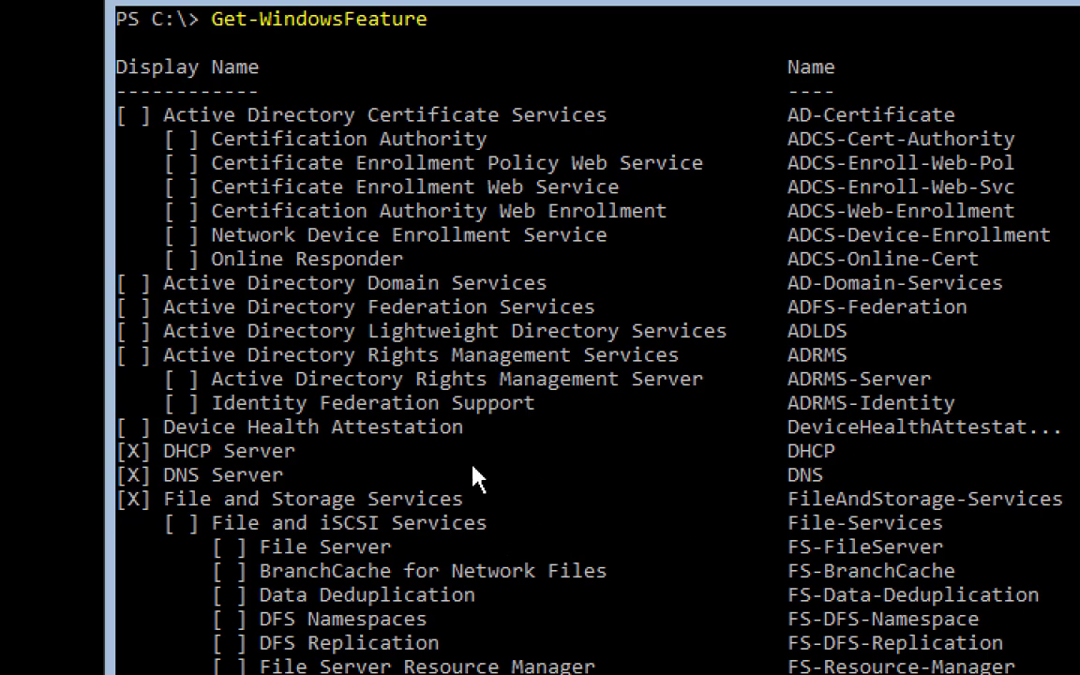
pyautogui.scroll(-3, 826, 461)
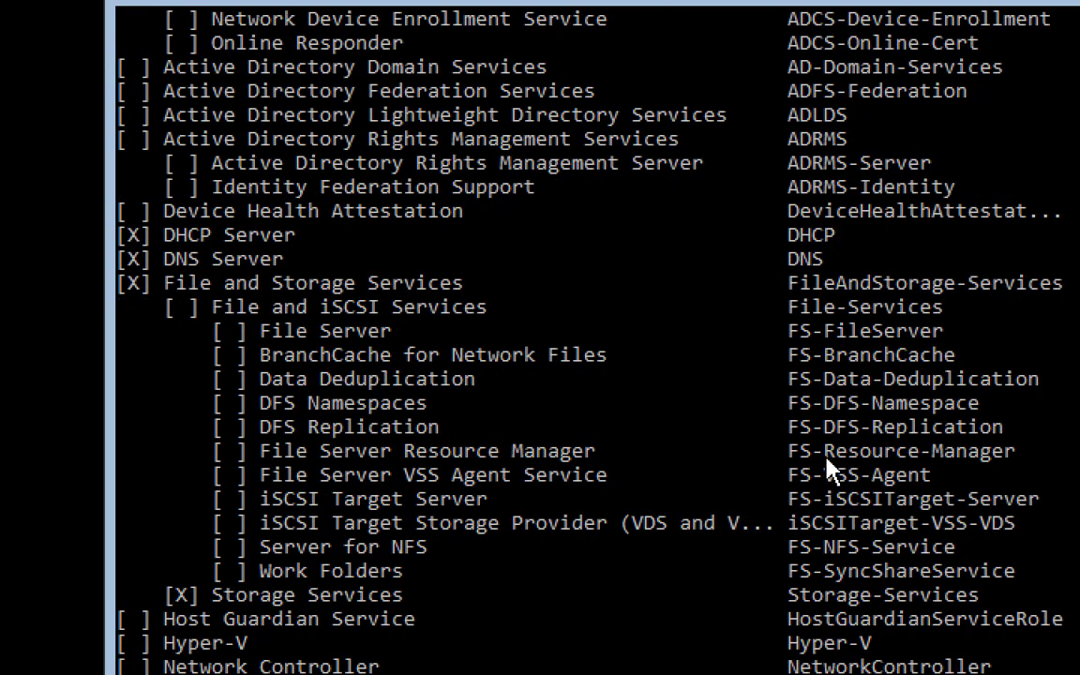
pyautogui.scroll(-3, 827, 460)
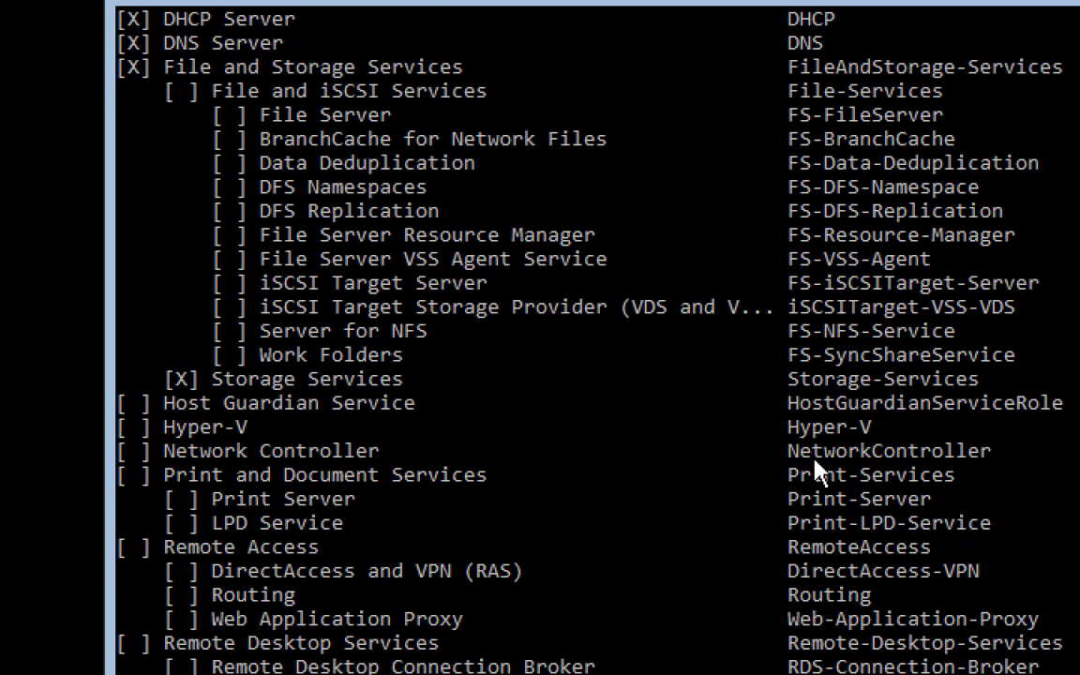
pyautogui.scroll(-20, 815, 467)
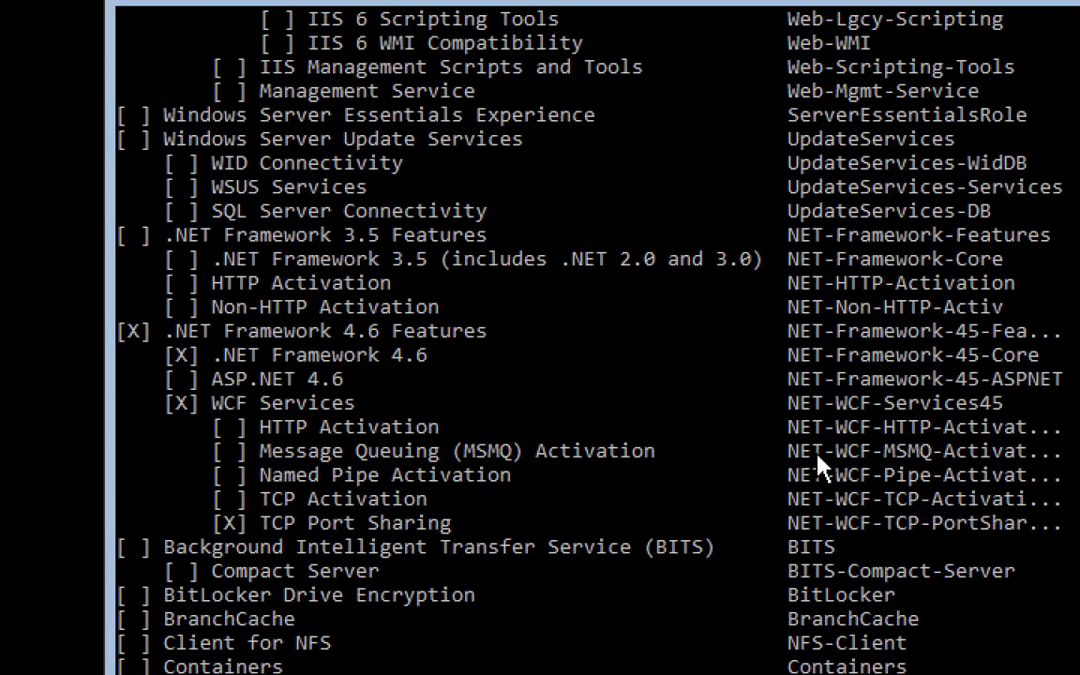
pyautogui.scroll(-20, 818, 462)
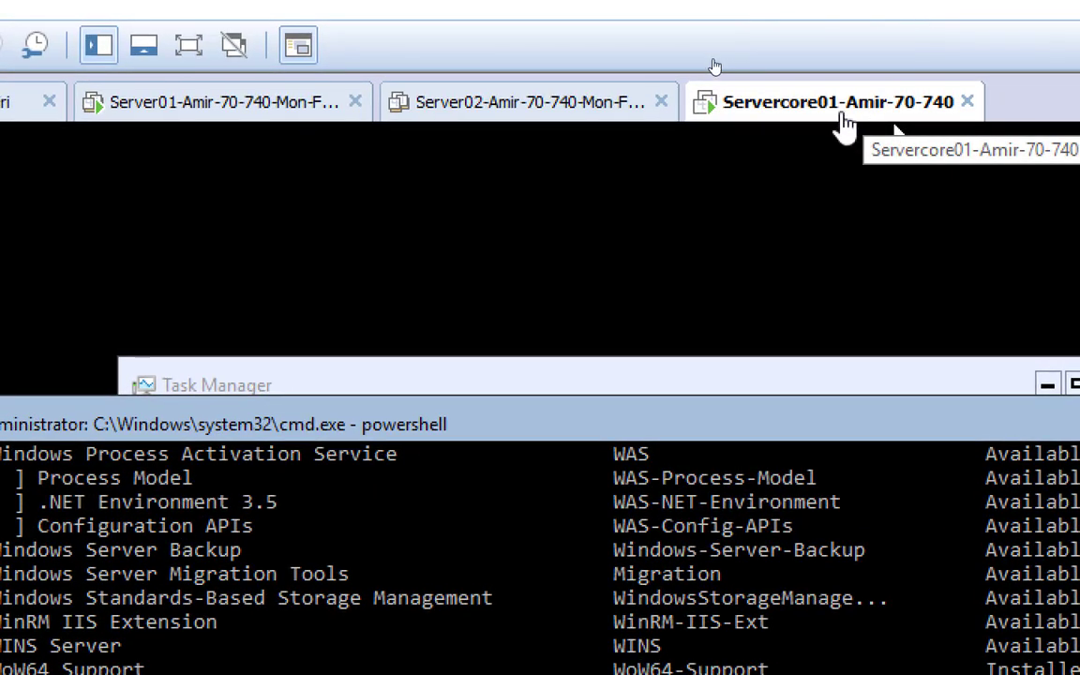
# Review the Servercore01 VM's Processors settings and close the dialog unchanged
pyautogui.rightClick(837, 113)
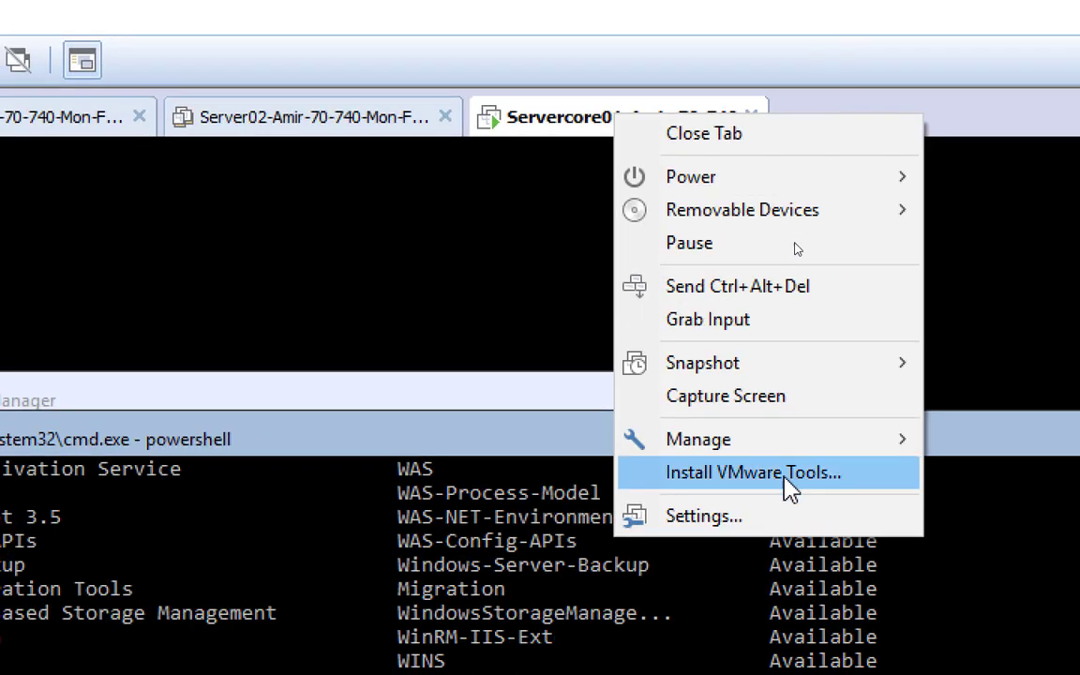
pyautogui.click(762, 523)
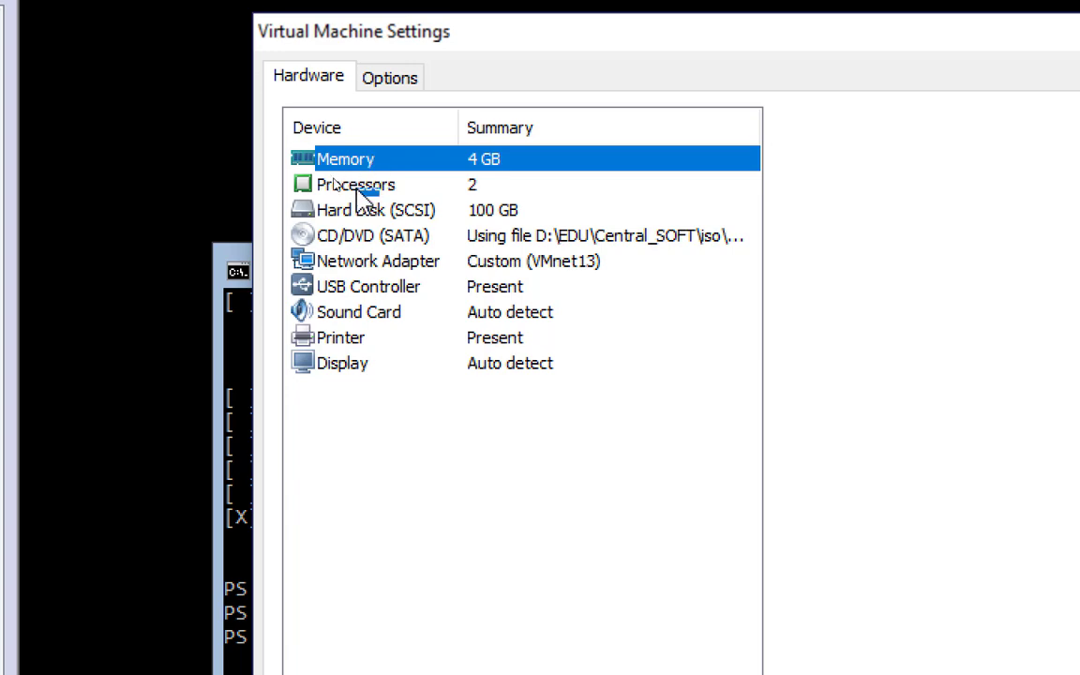
pyautogui.click(357, 187)
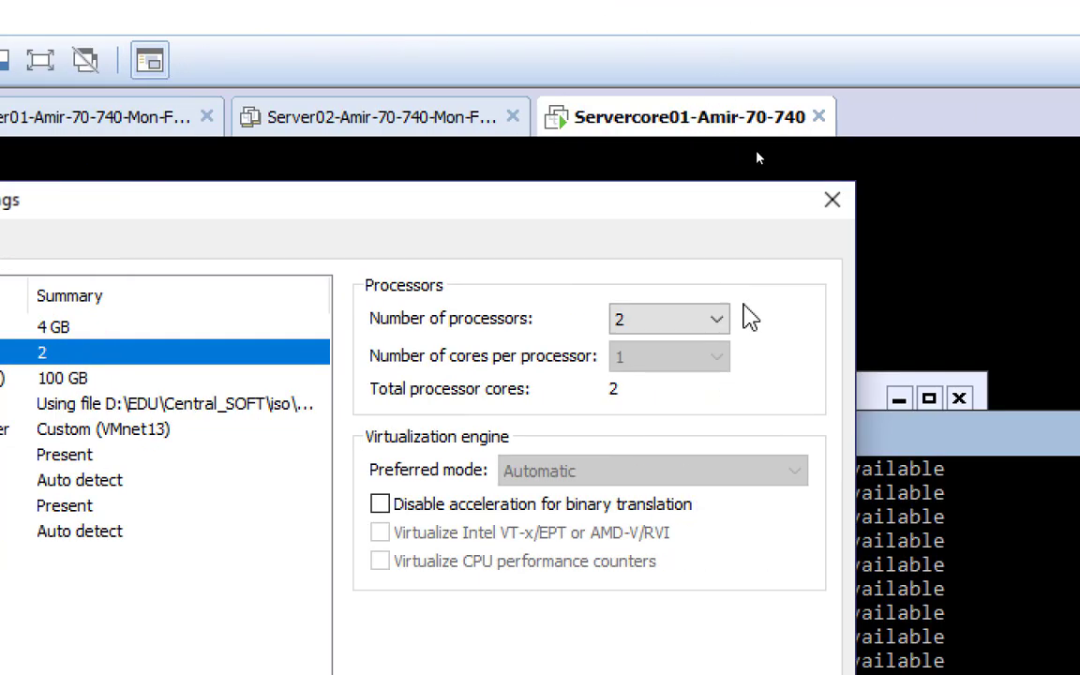
pyautogui.click(831, 199)
# Shut down the Servercore01 guest through the tab's Power menu
pyautogui.rightClick(646, 120)
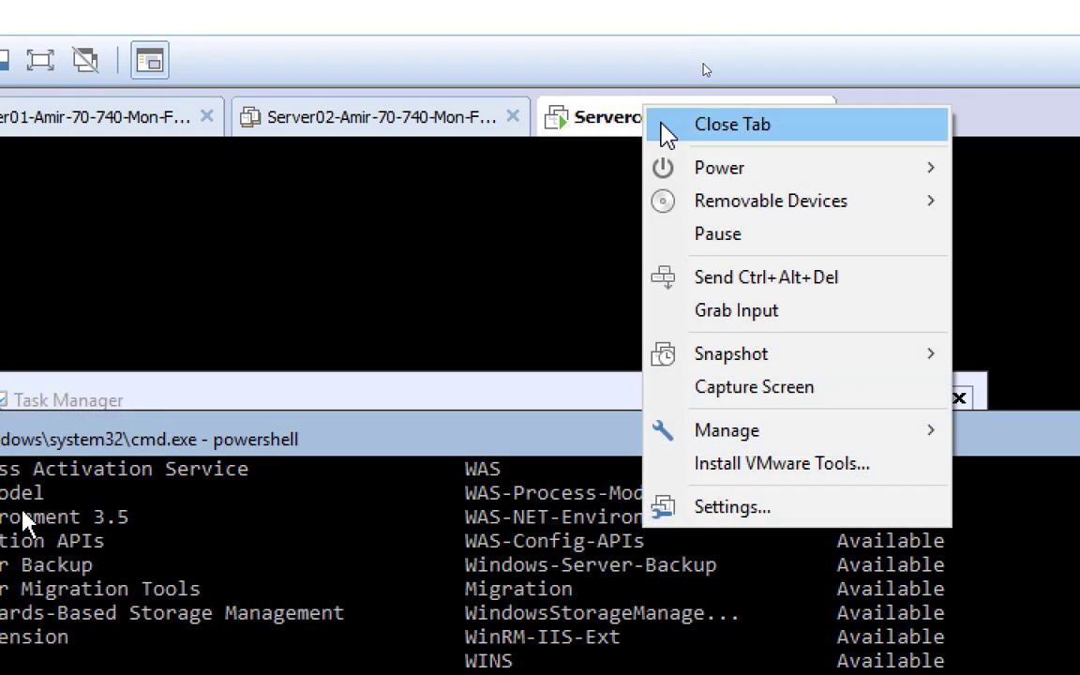
pyautogui.moveTo(696, 170)
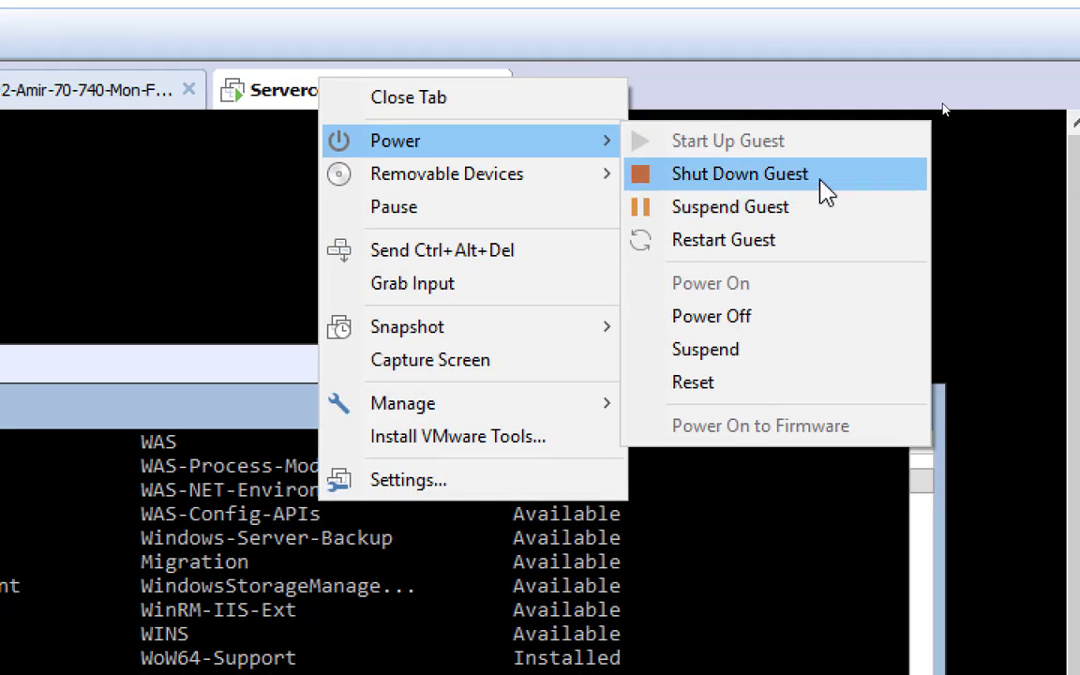
pyautogui.click(822, 181)
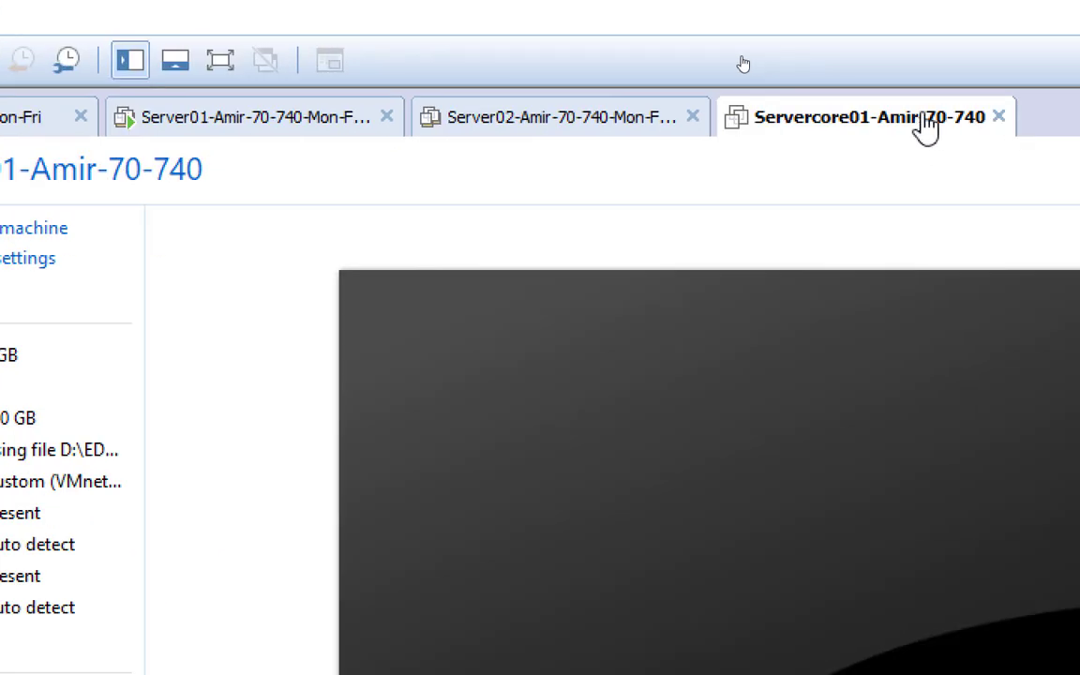
# Tick 'Virtualize Intel VT-x/EPT or AMD-V/RVI' in Servercore01's Processors settings and save with OK
pyautogui.rightClick(922, 116)
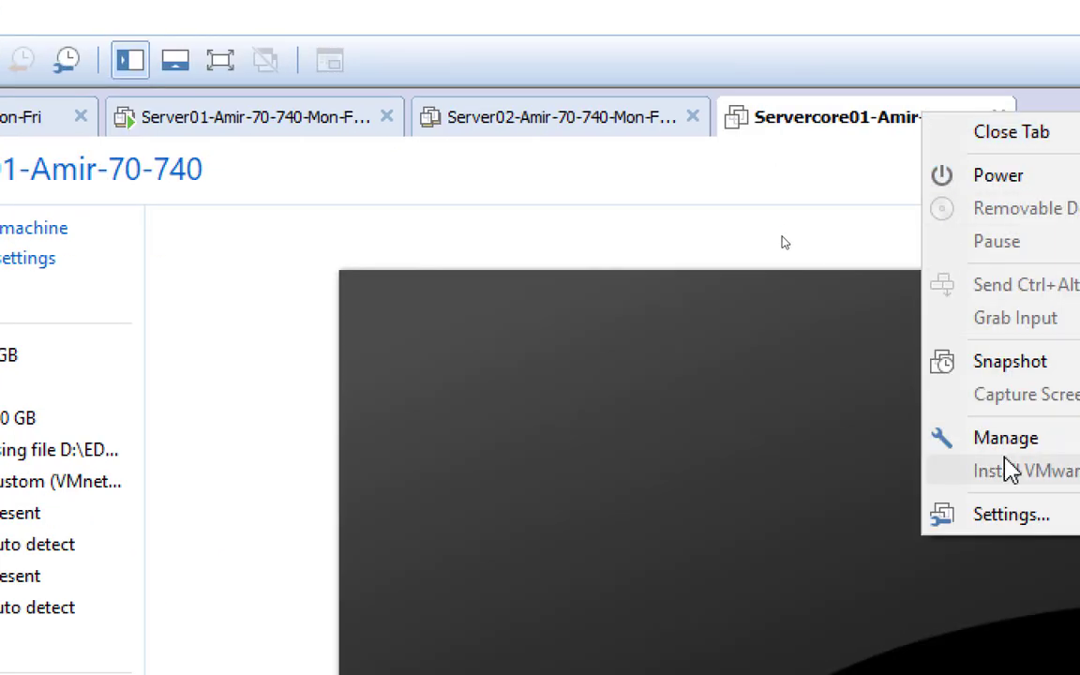
pyautogui.click(1003, 515)
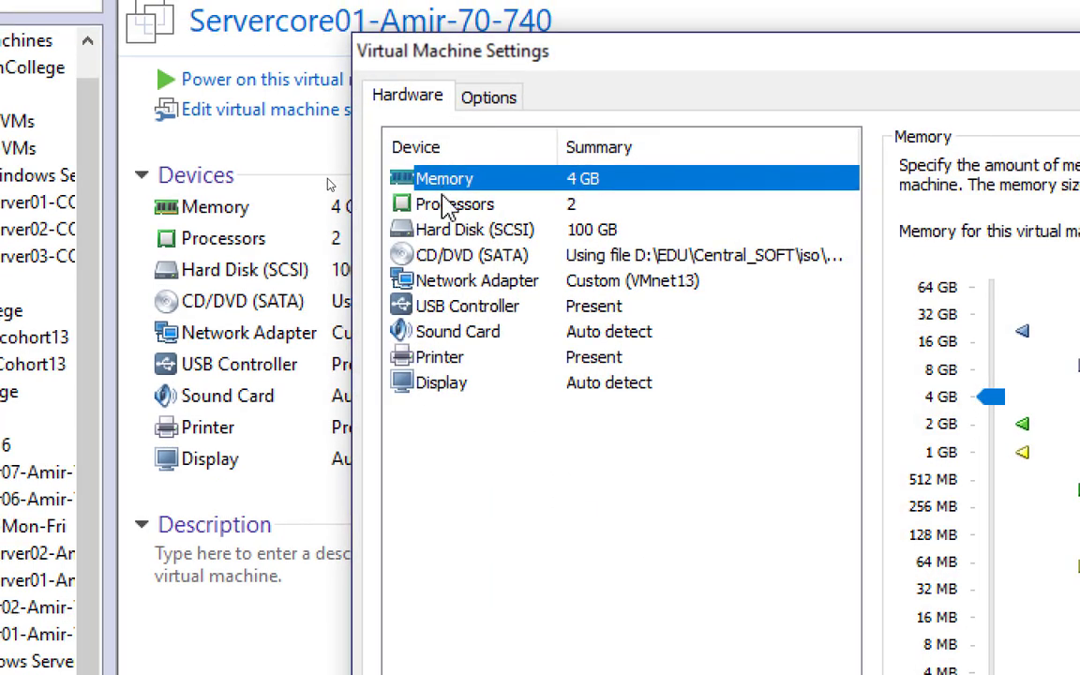
pyautogui.click(450, 205)
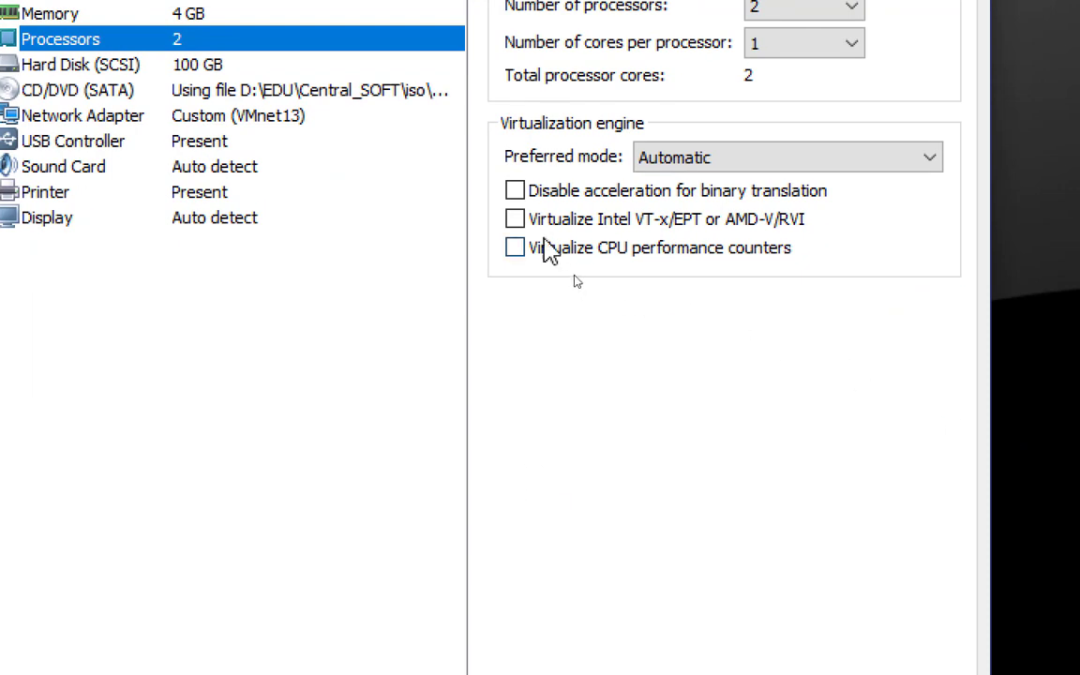
pyautogui.click(516, 221)
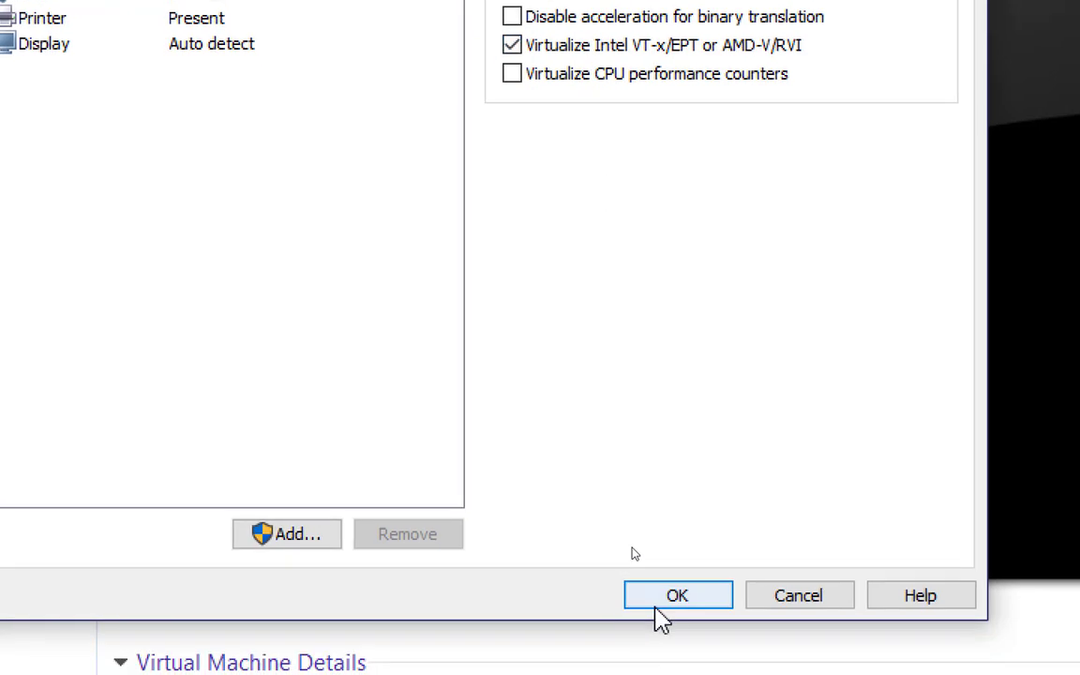
pyautogui.click(656, 627)
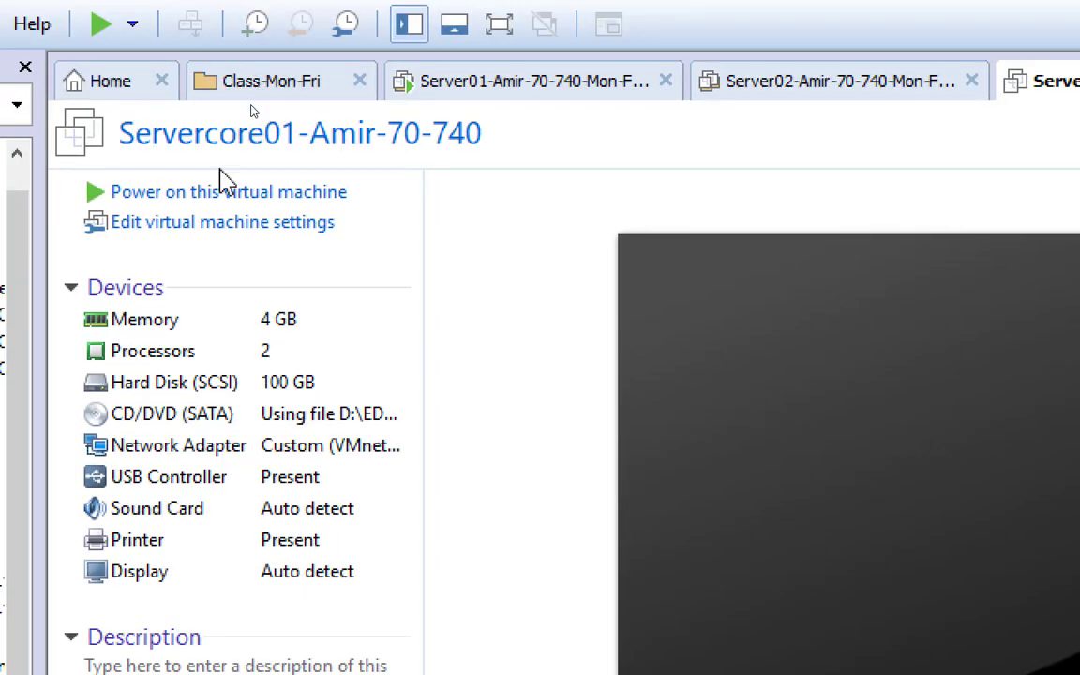
# Power on Servercore01, sign in with the administrator password, and move the command prompt window
pyautogui.click(221, 197)
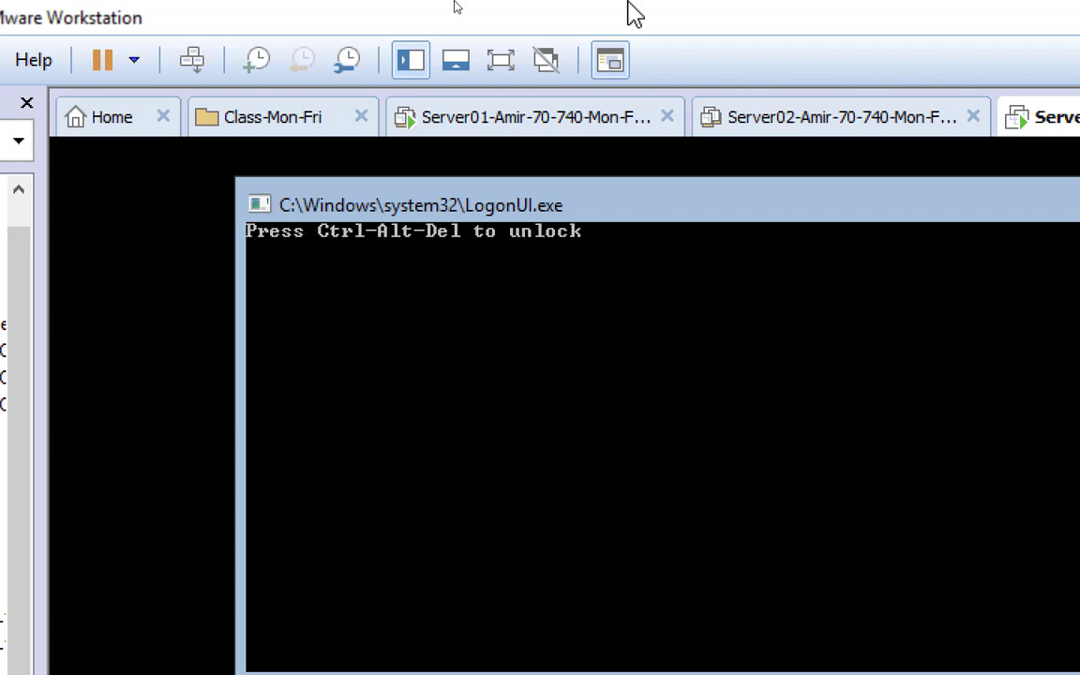
pyautogui.click(193, 62)
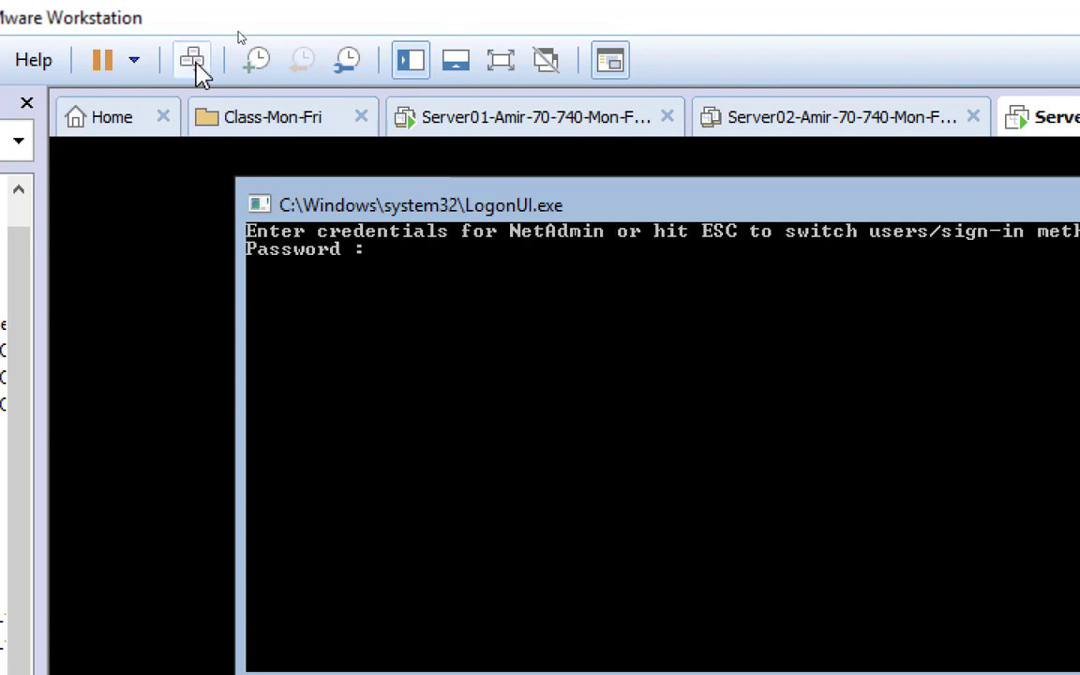
pyautogui.click(413, 293)
pyautogui.write('*********')
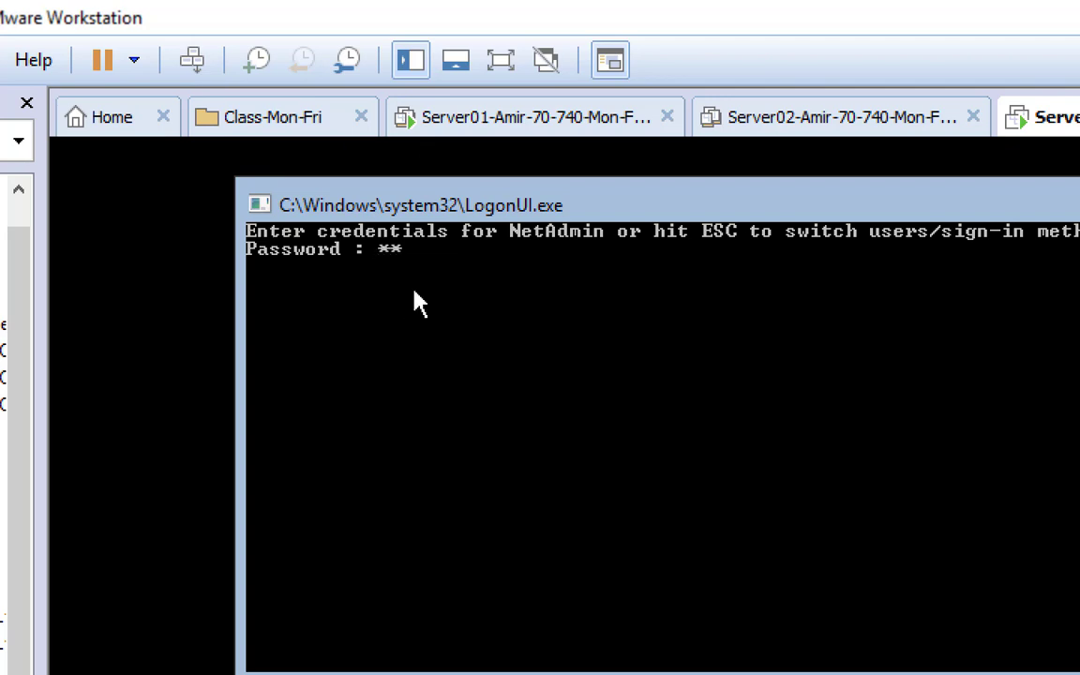
pyautogui.press('Return')
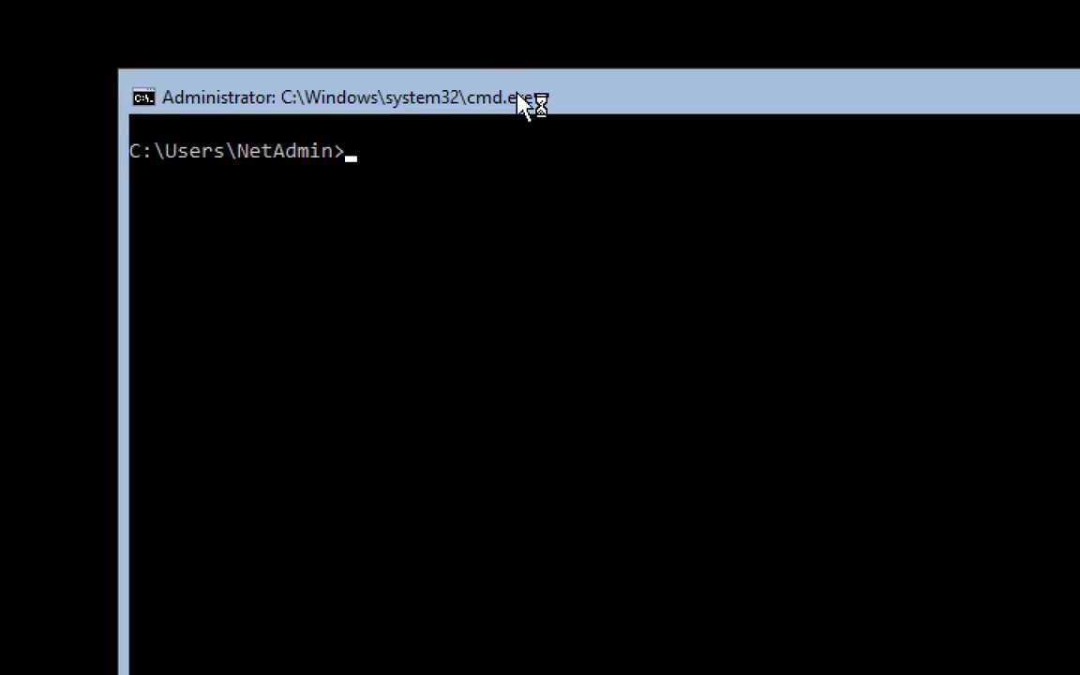
pyautogui.moveTo(531, 103); pyautogui.dragTo(498, 42)
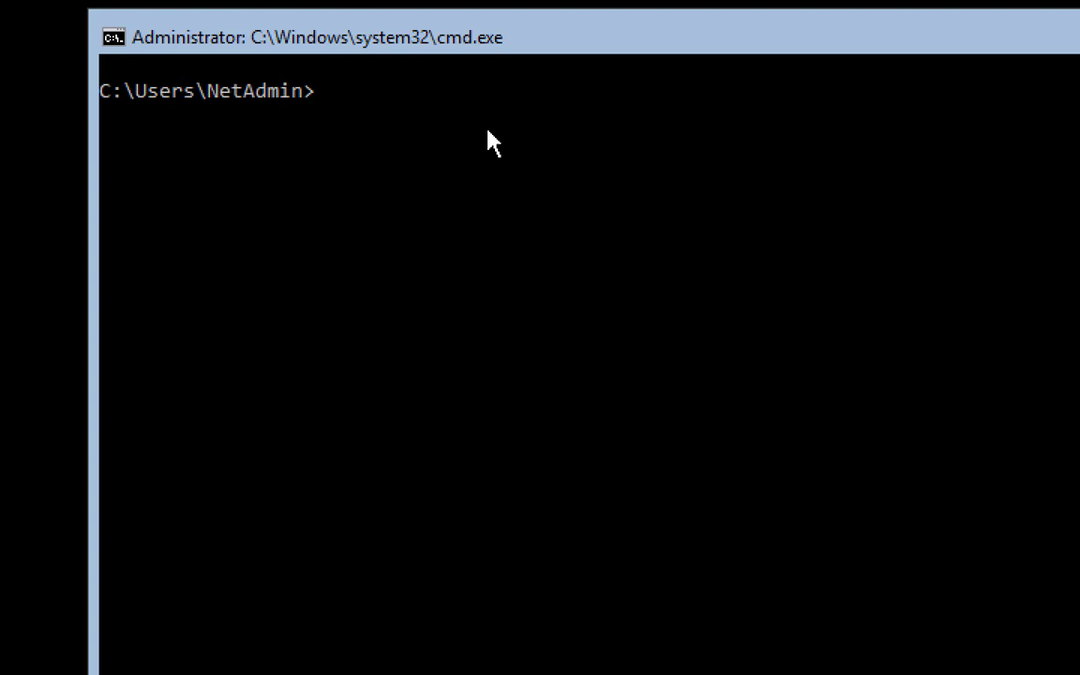
# Start PowerShell from the VM's command prompt and move to the root of drive C
pyautogui.write('powershell')
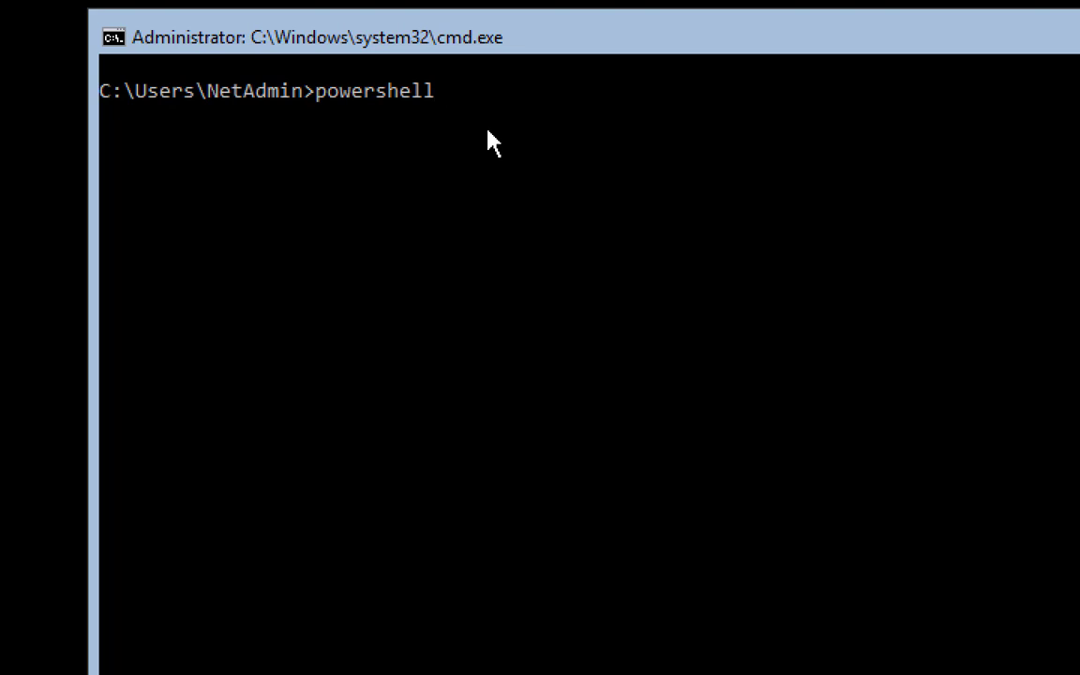
pyautogui.press('Return')
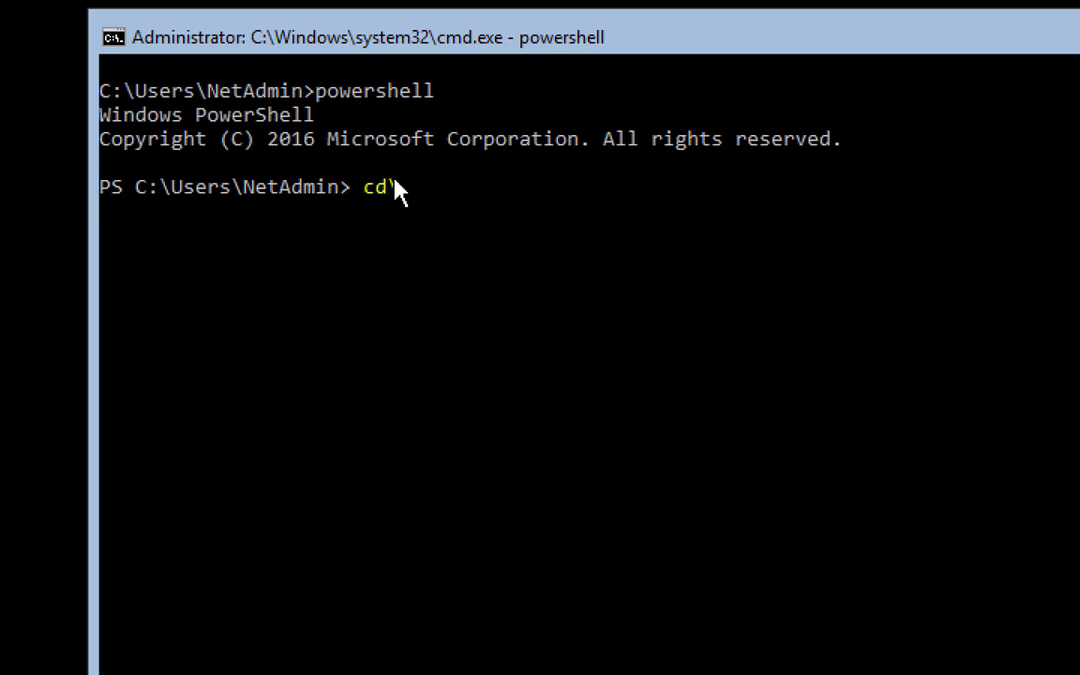
pyautogui.press('Return')
# Run Add-WindowsFeature hyper-v -includemanagementtools to install Hyper-V with its management tools
pyautogui.write('add-')
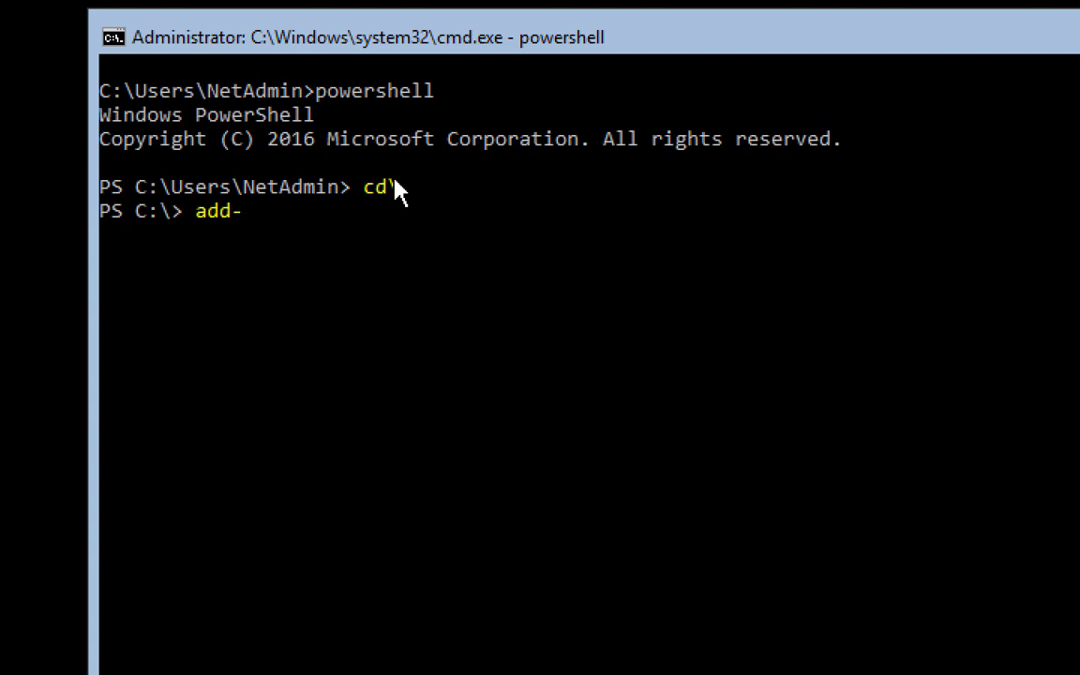
pyautogui.write('windowsf')
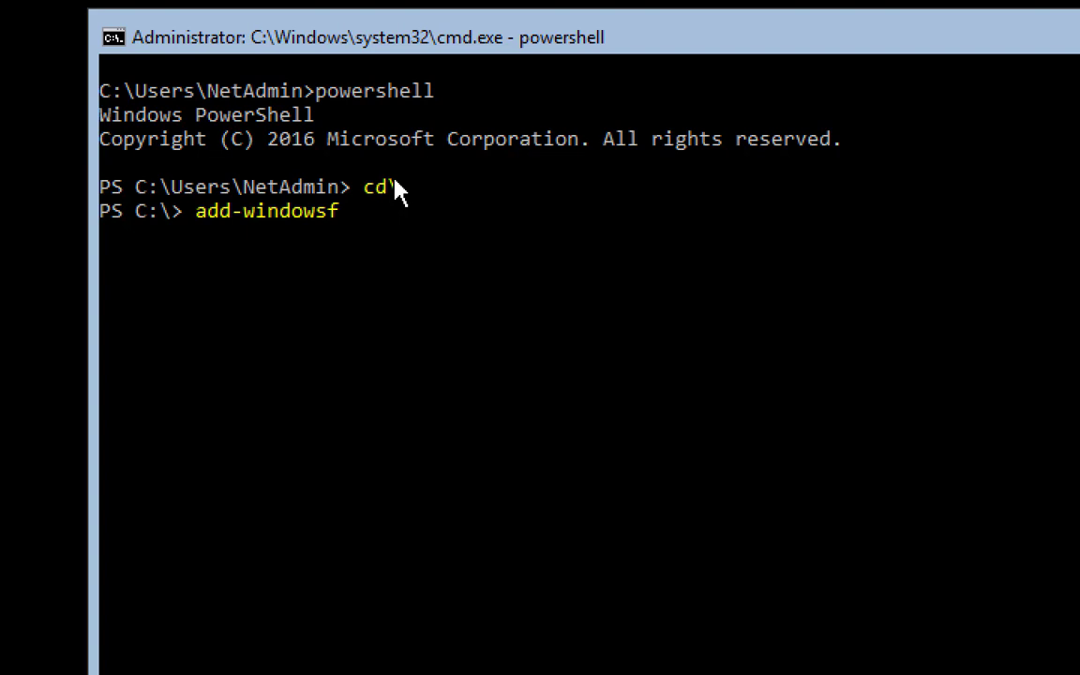
pyautogui.press('Tab')
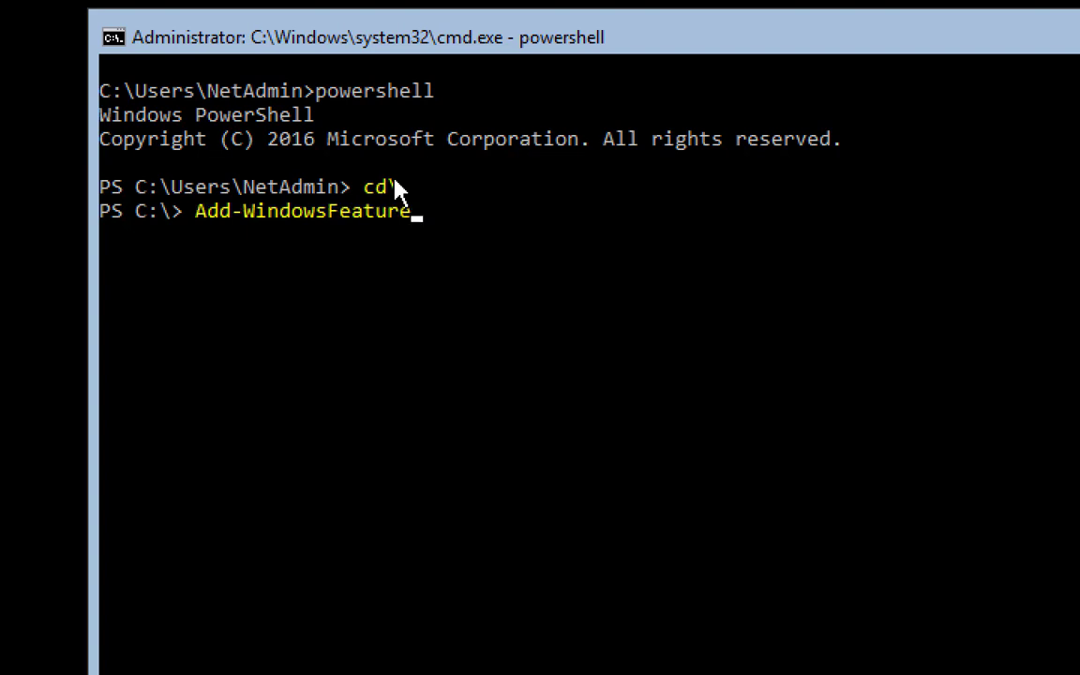
pyautogui.write('hyper-v -incl')
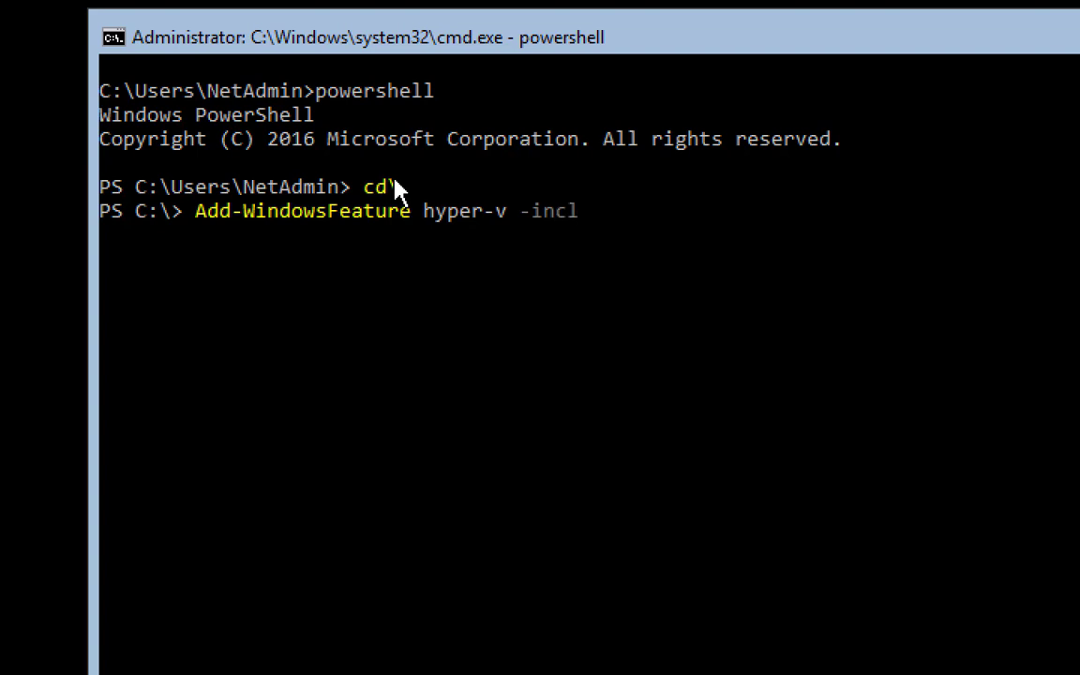
pyautogui.write('udemanagem')
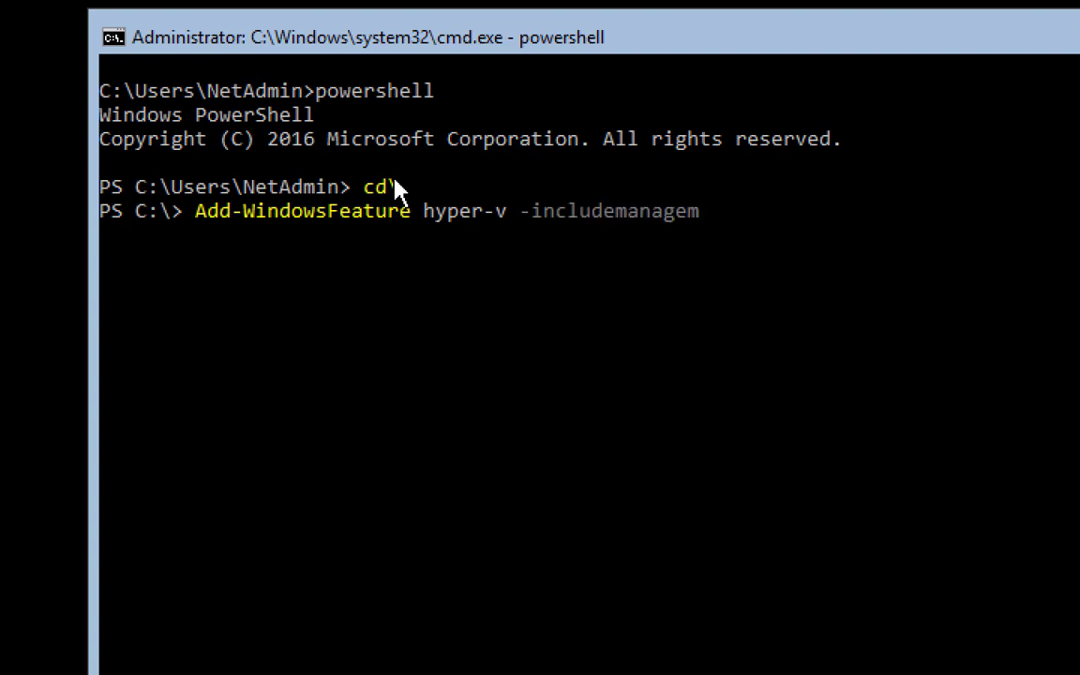
pyautogui.write('enttools')
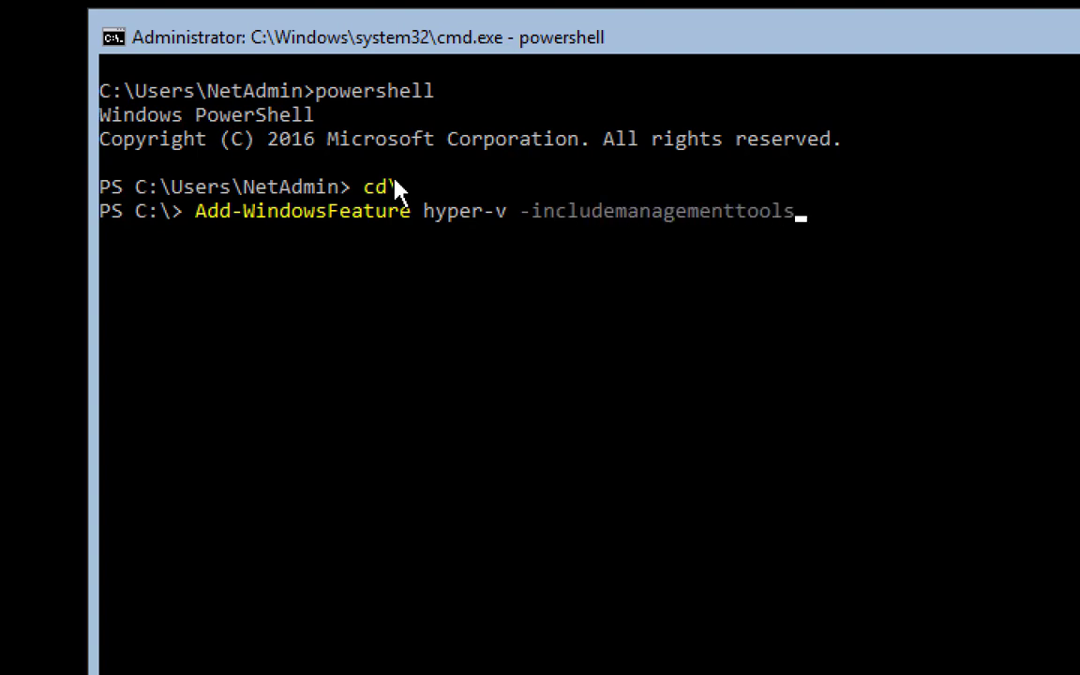
pyautogui.press('Return')
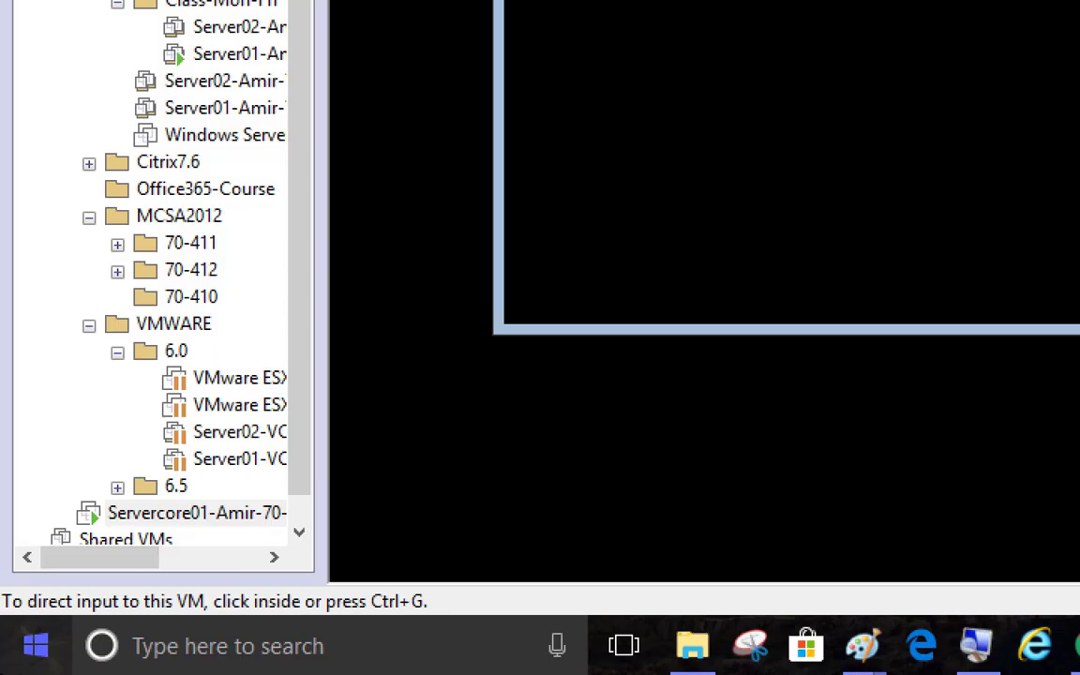
# Launch Notepad and type 'add-windowsfeature Hyper-V -includemanagement' into a new note
pyautogui.click(249, 656)
pyautogui.write('not')
pyautogui.press('Return')
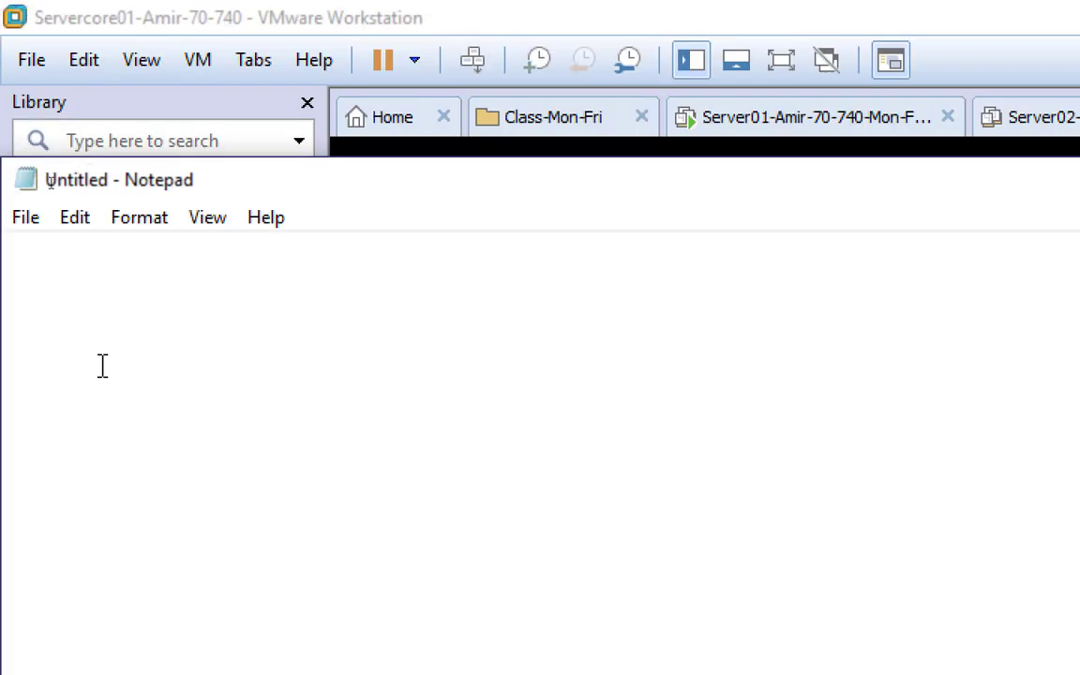
pyautogui.write('add-windows')
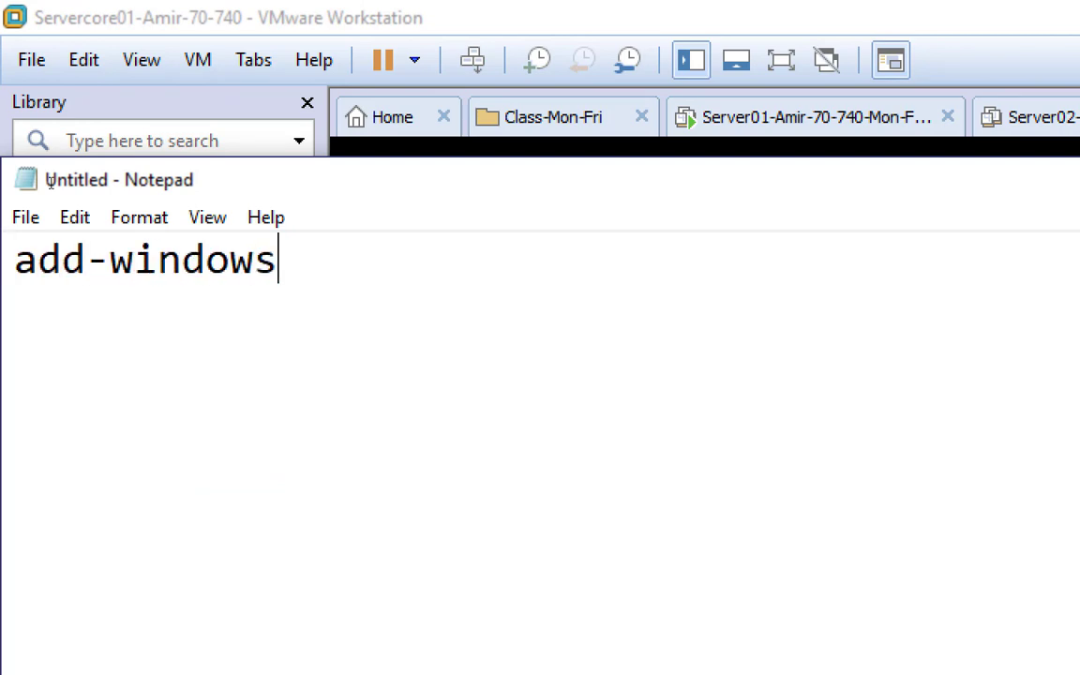
pyautogui.write('feature ')
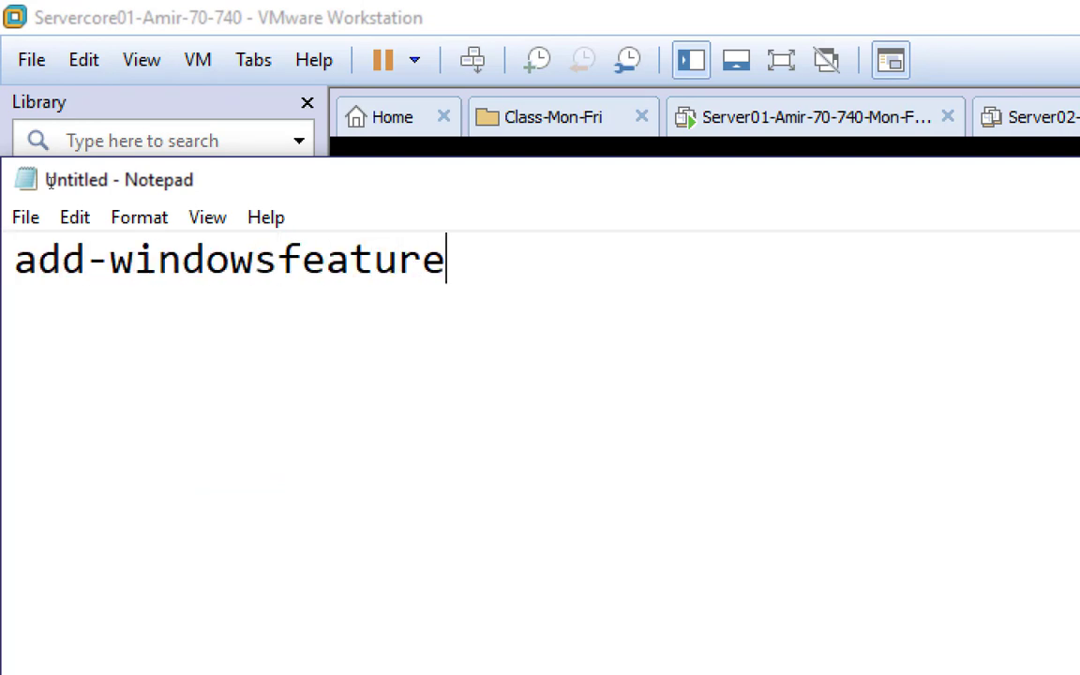
pyautogui.write('Hy')
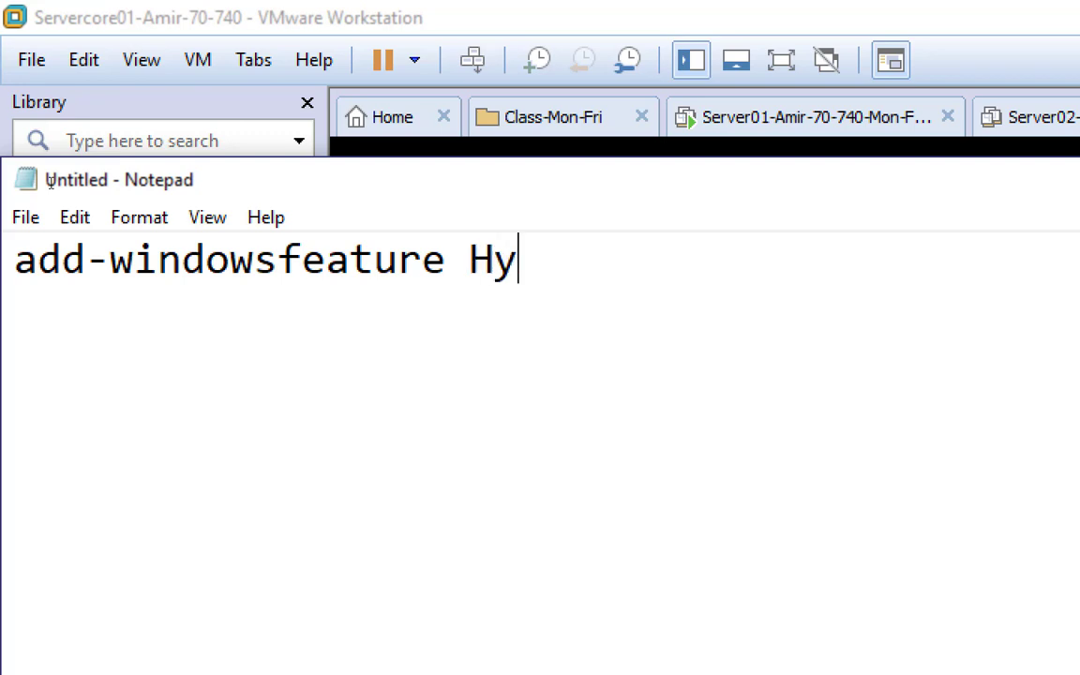
pyautogui.write('per-')
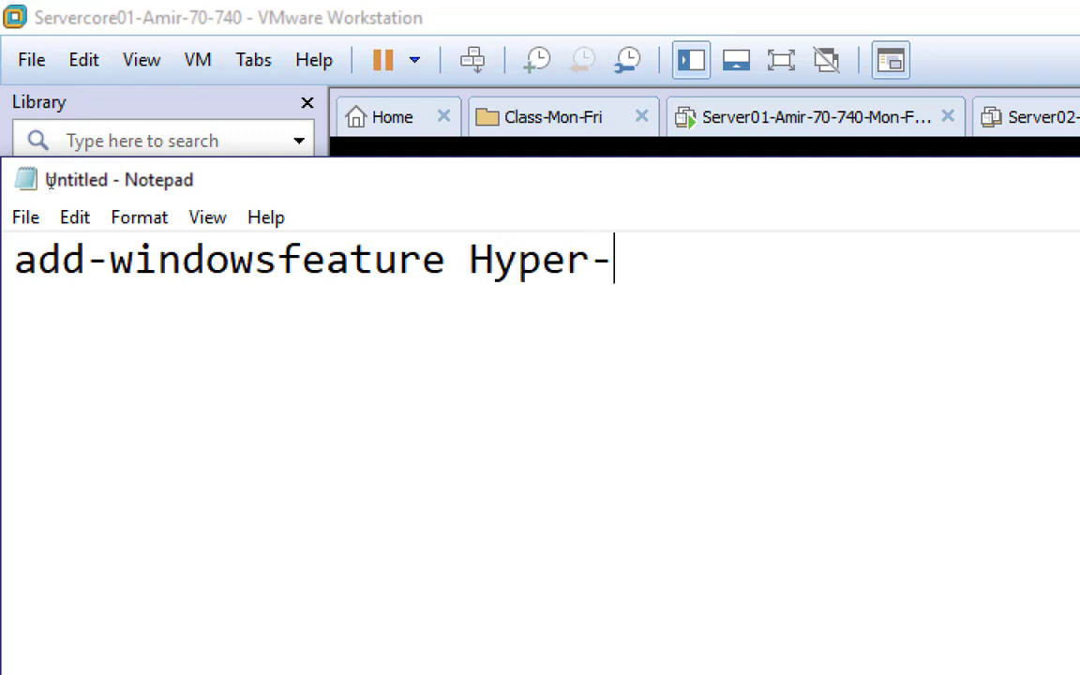
pyautogui.write('V -includemanage')
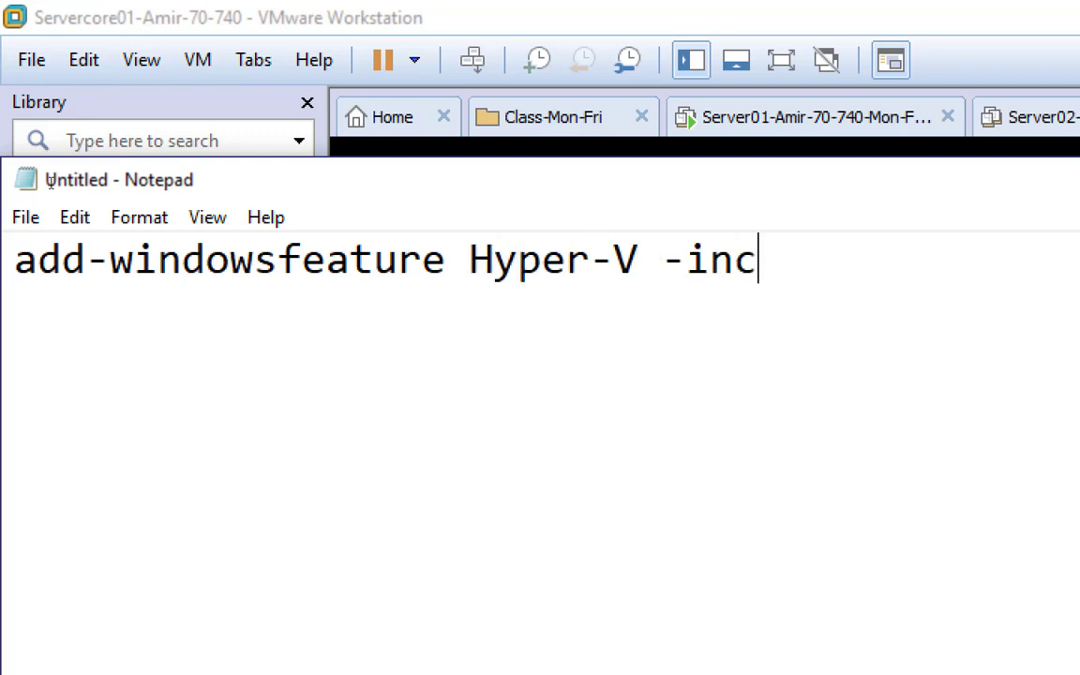
pyautogui.write('ment')
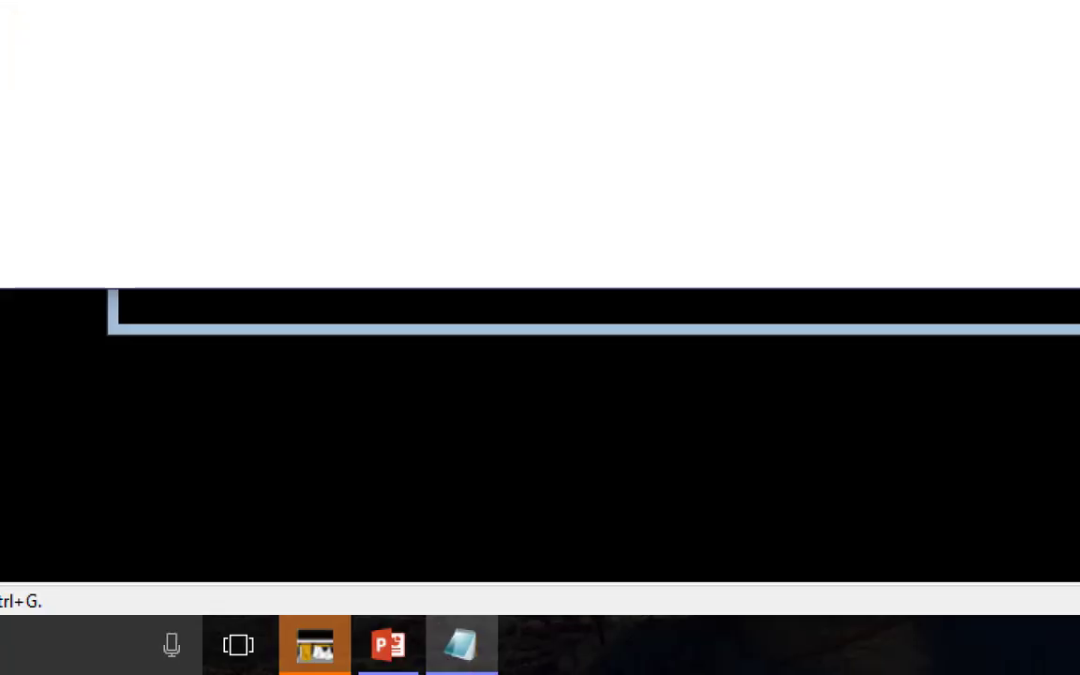
# Open Magnifier from the taskbar overflow and reduce magnification to 100%
pyautogui.click(876, 632)
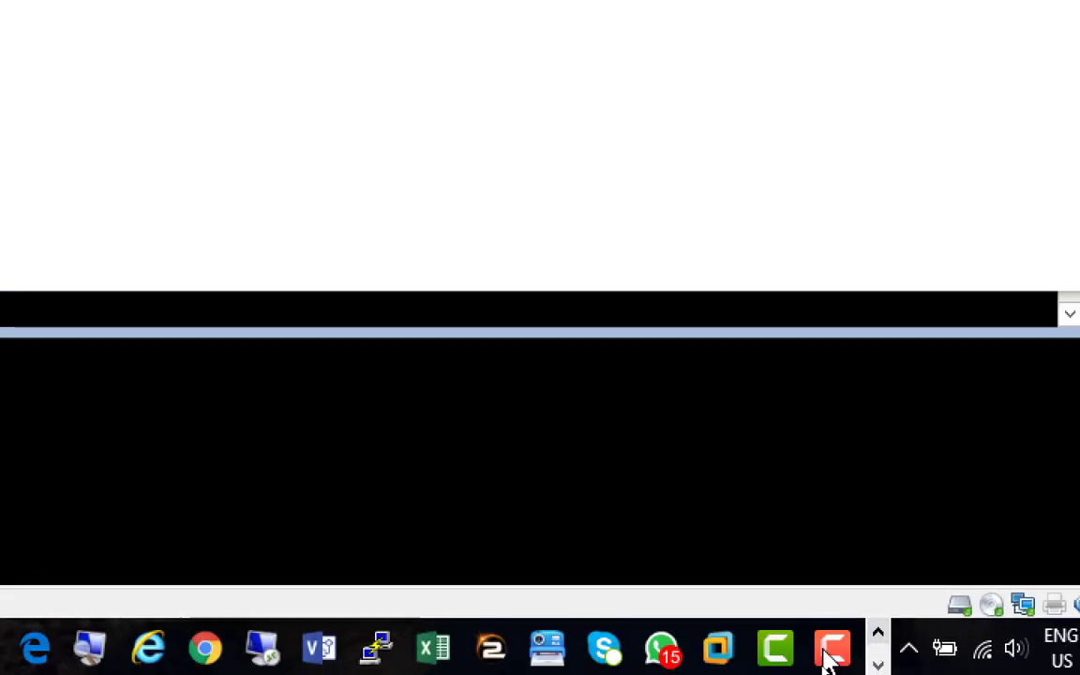
pyautogui.click(444, 647)
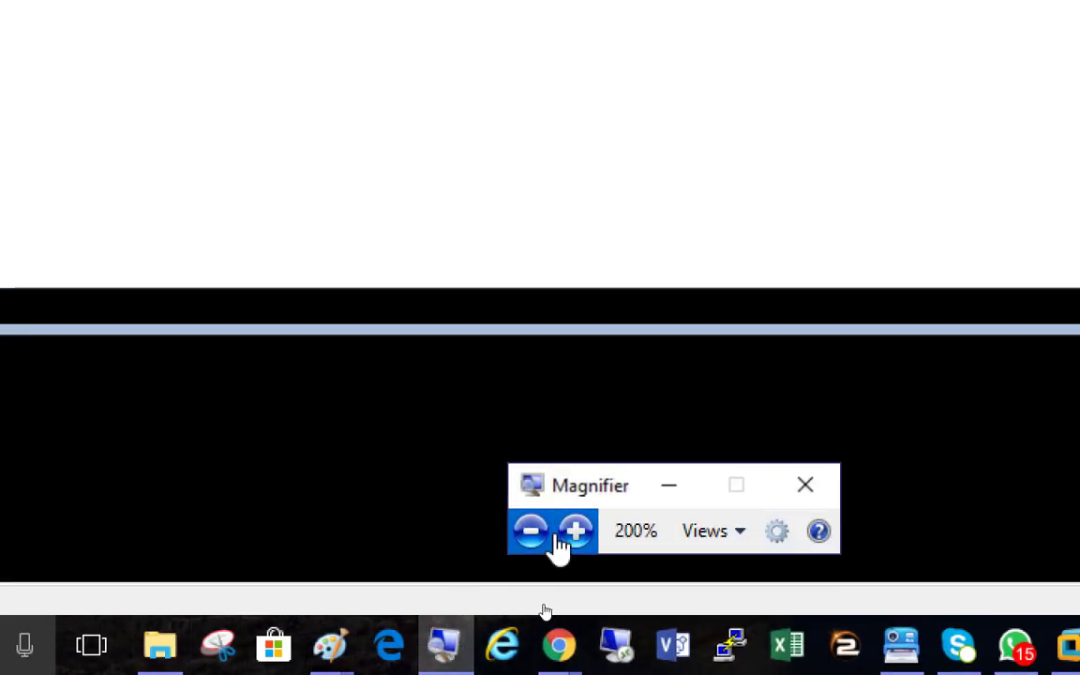
pyautogui.click(531, 532)
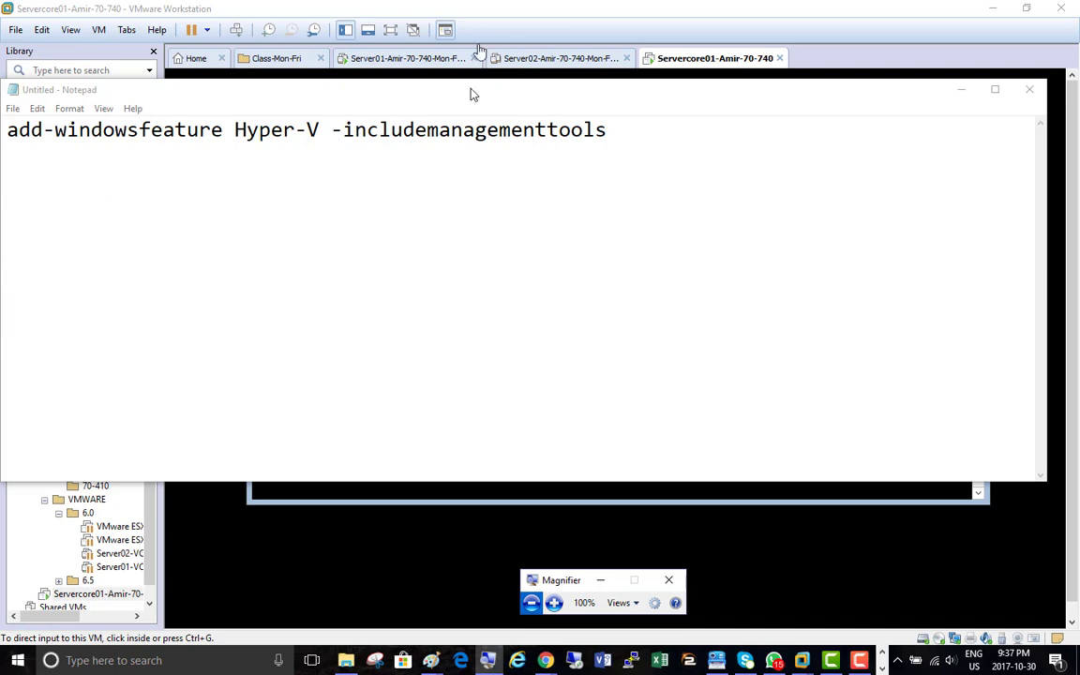
# Minimize Notepad, magnify to 200%, and enter Restart-Computer at the VM's PowerShell prompt
pyautogui.click(964, 91)
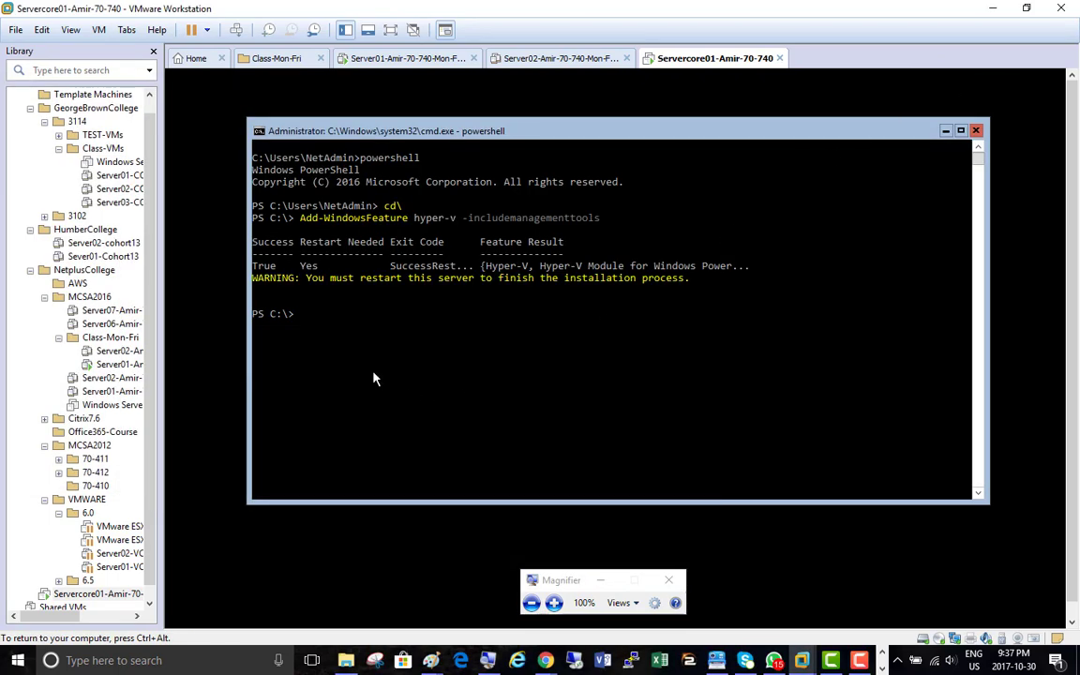
pyautogui.click(553, 603)
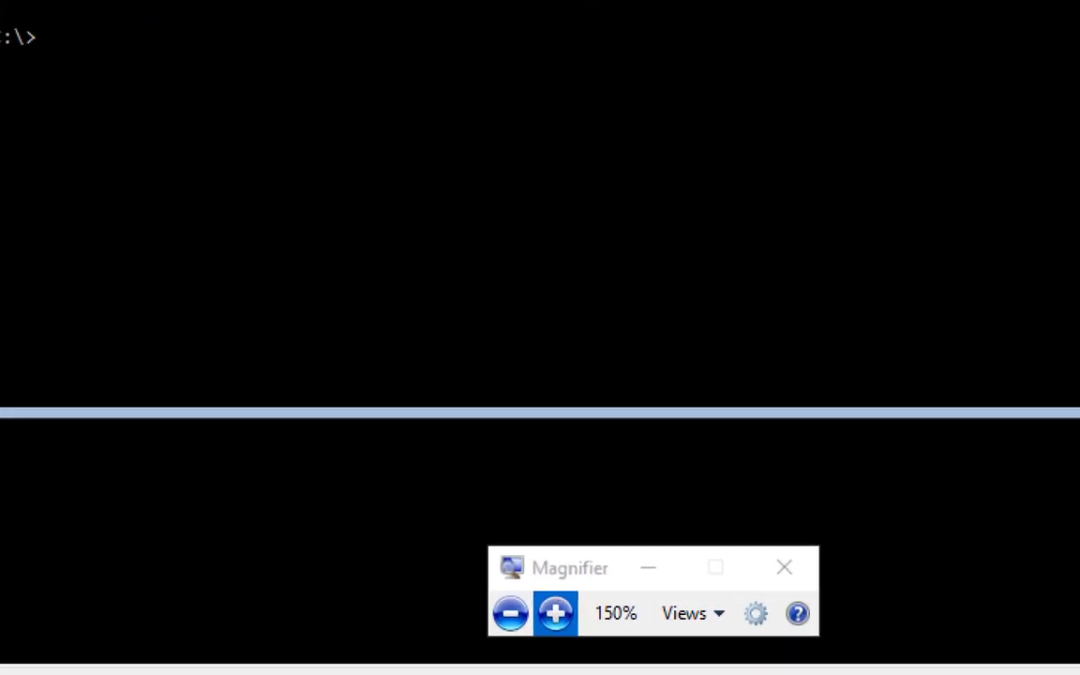
pyautogui.click(553, 603)
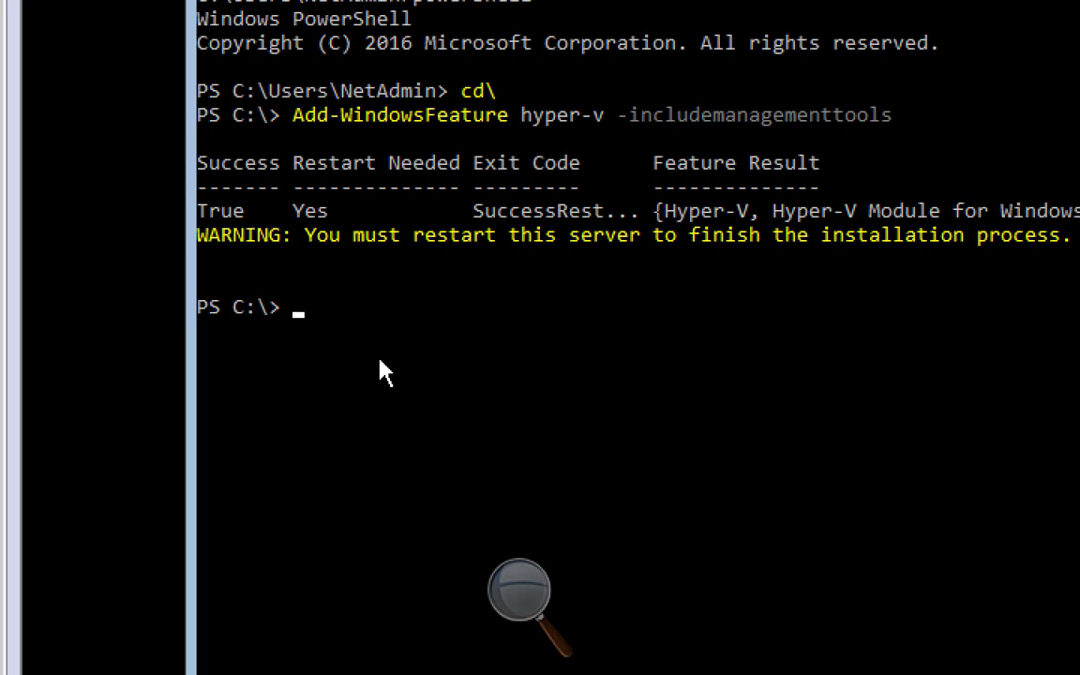
pyautogui.write('restart')
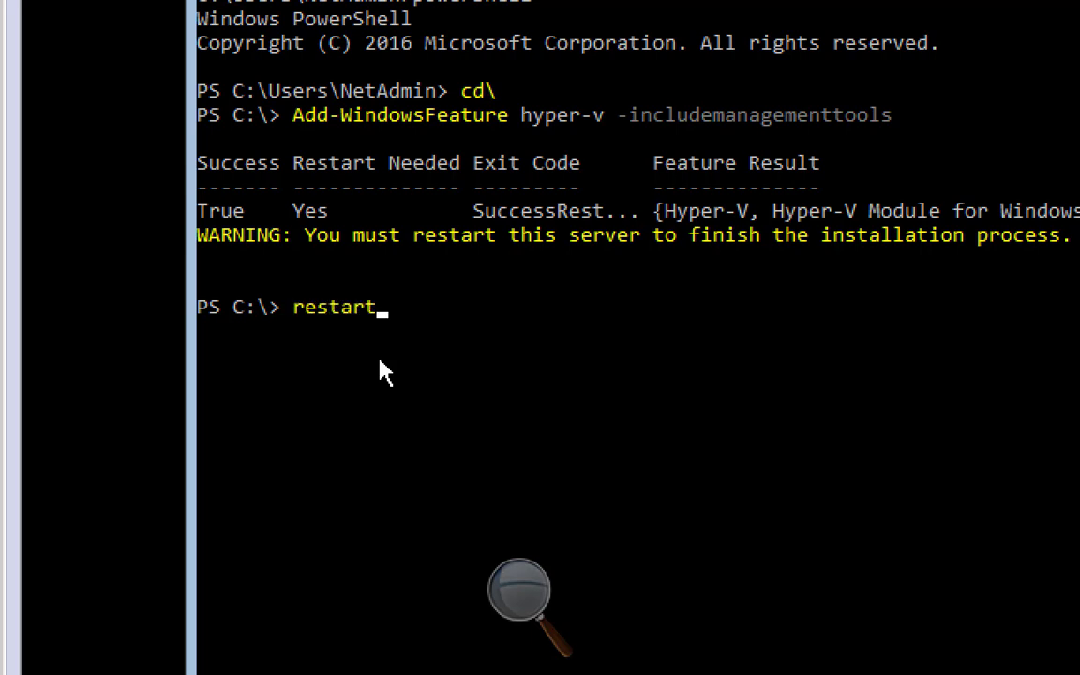
pyautogui.write('-computer')
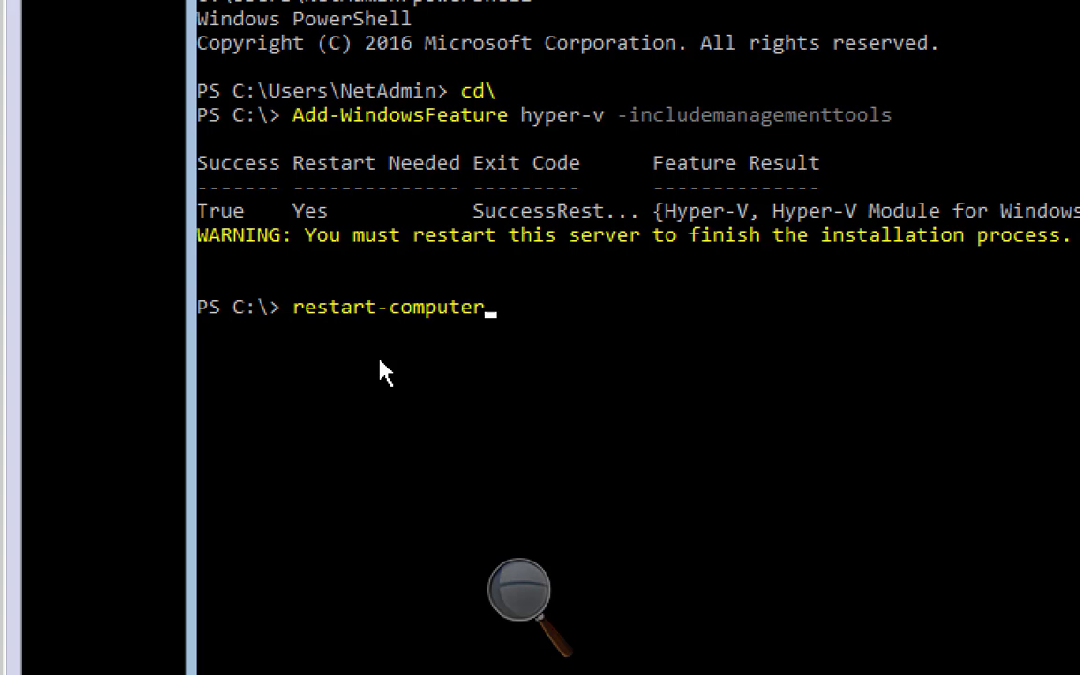
pyautogui.press('Tab')
# Run Restart-Computer to reboot the VM, then lower Magnifier back to 100%
pyautogui.press('Return')
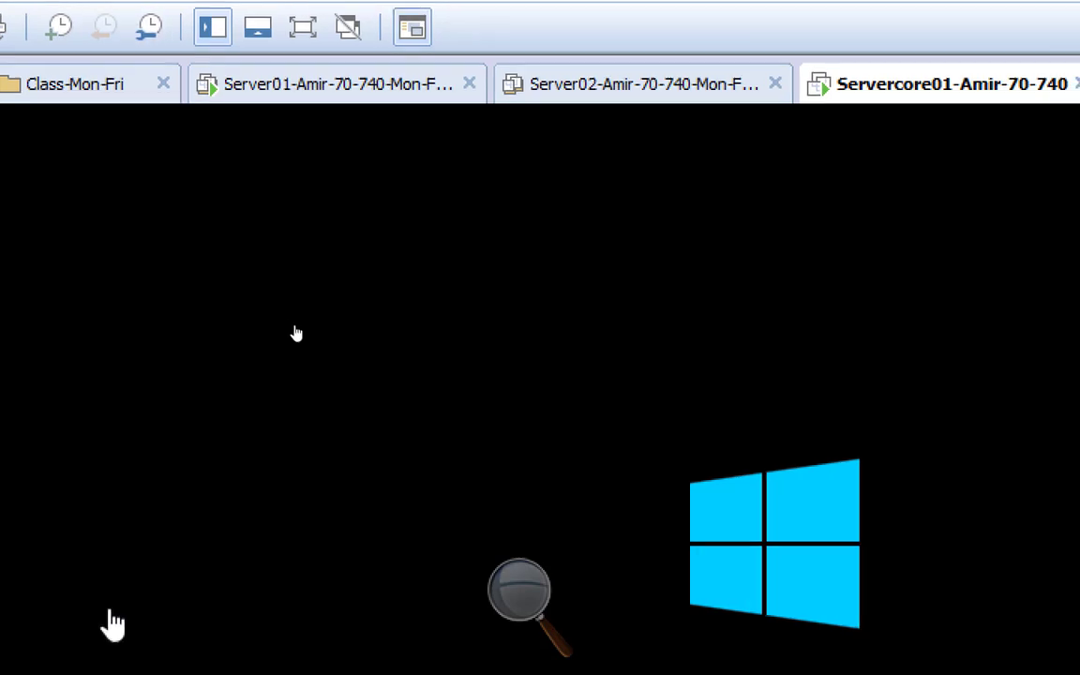
pyautogui.click(515, 600)
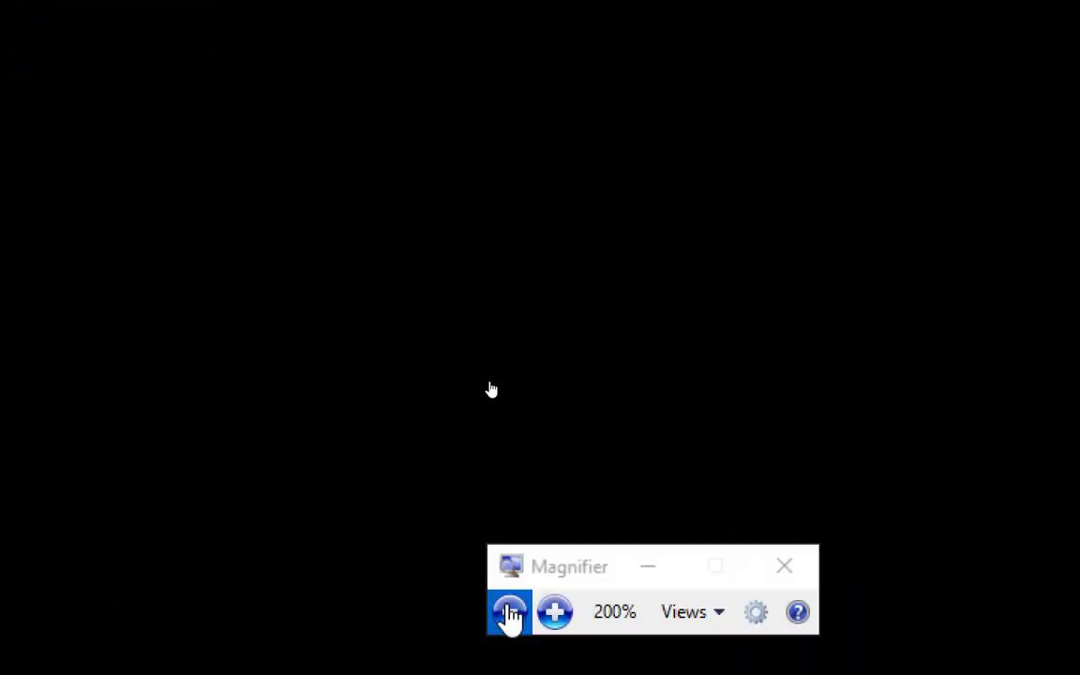
pyautogui.click(510, 612)
pyautogui.click(507, 579)
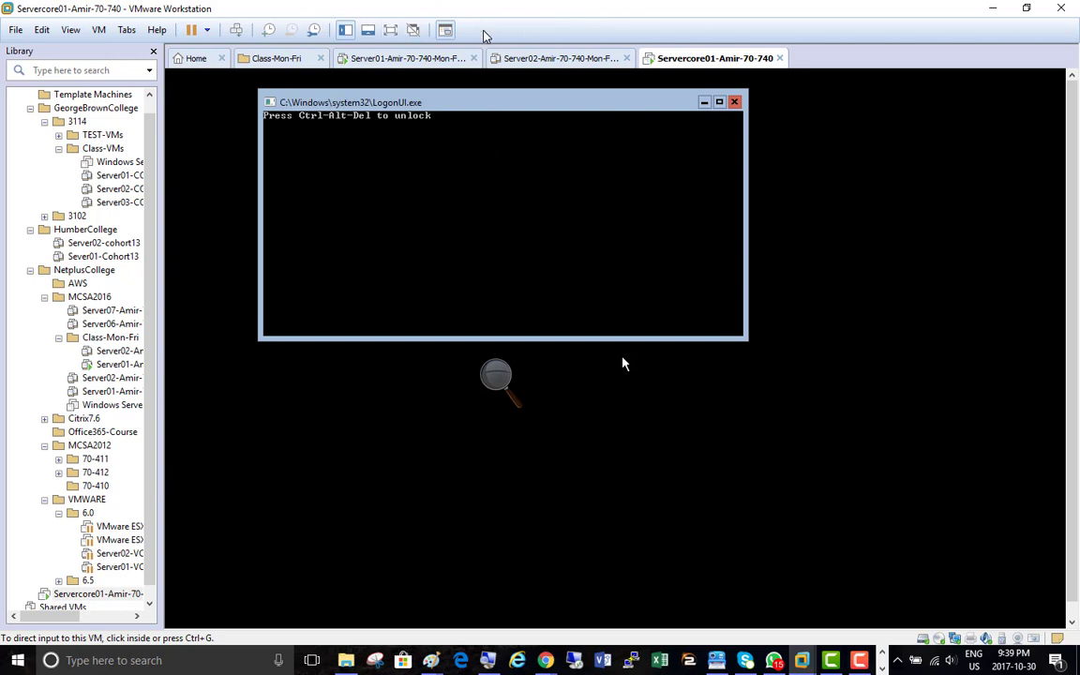
# Send Ctrl+Alt+Del to reach the VM's password prompt, then bring the Notepad note forward
pyautogui.click(347, 150)
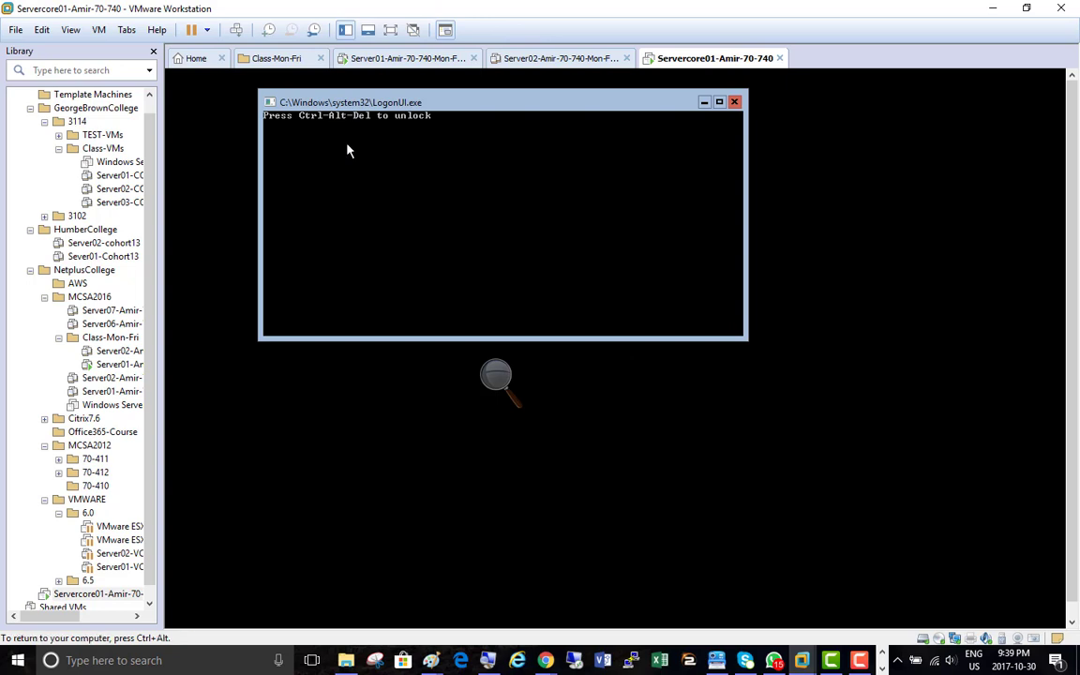
pyautogui.hotkey('ctrl', 'alt')
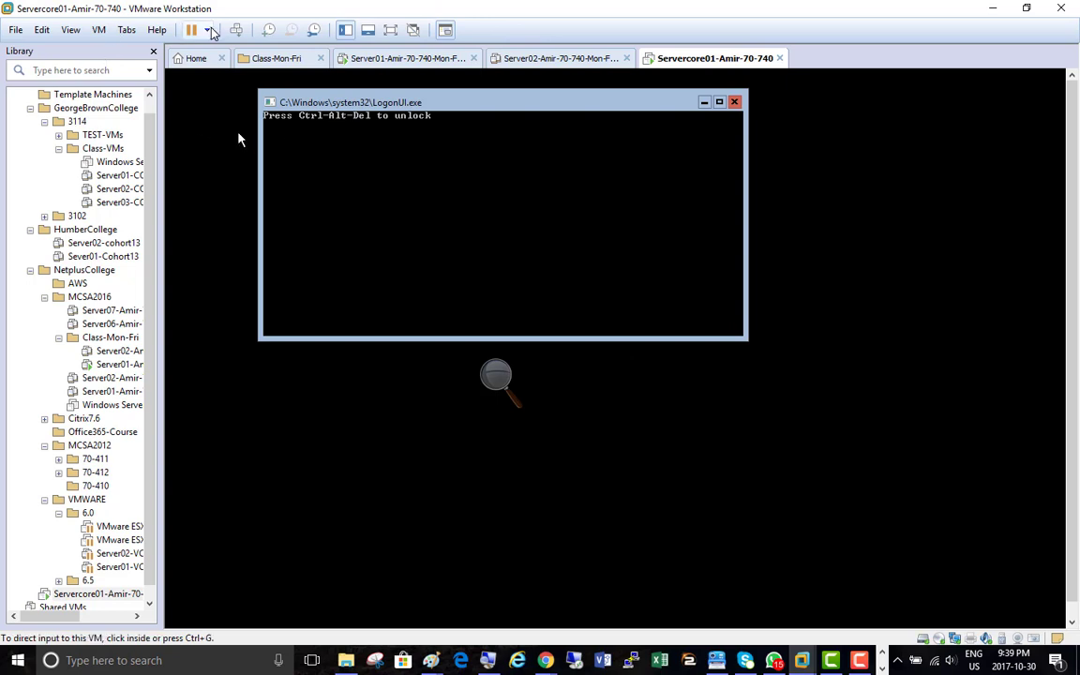
pyautogui.click(235, 30)
pyautogui.click(410, 187)
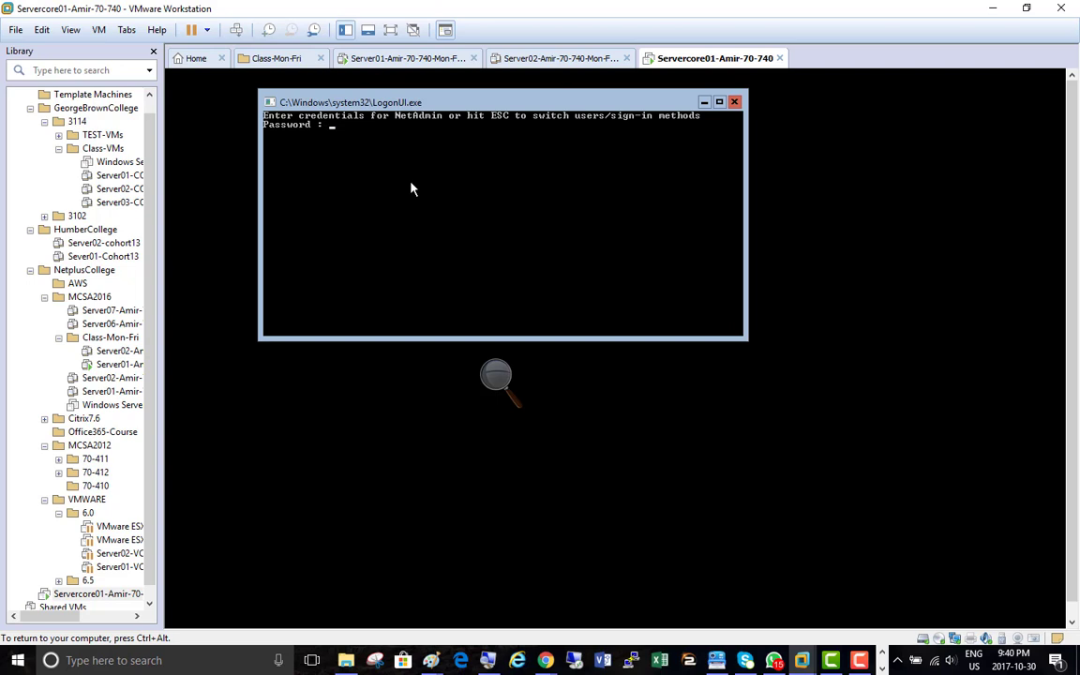
pyautogui.hotkey('ctrl', 'alt')
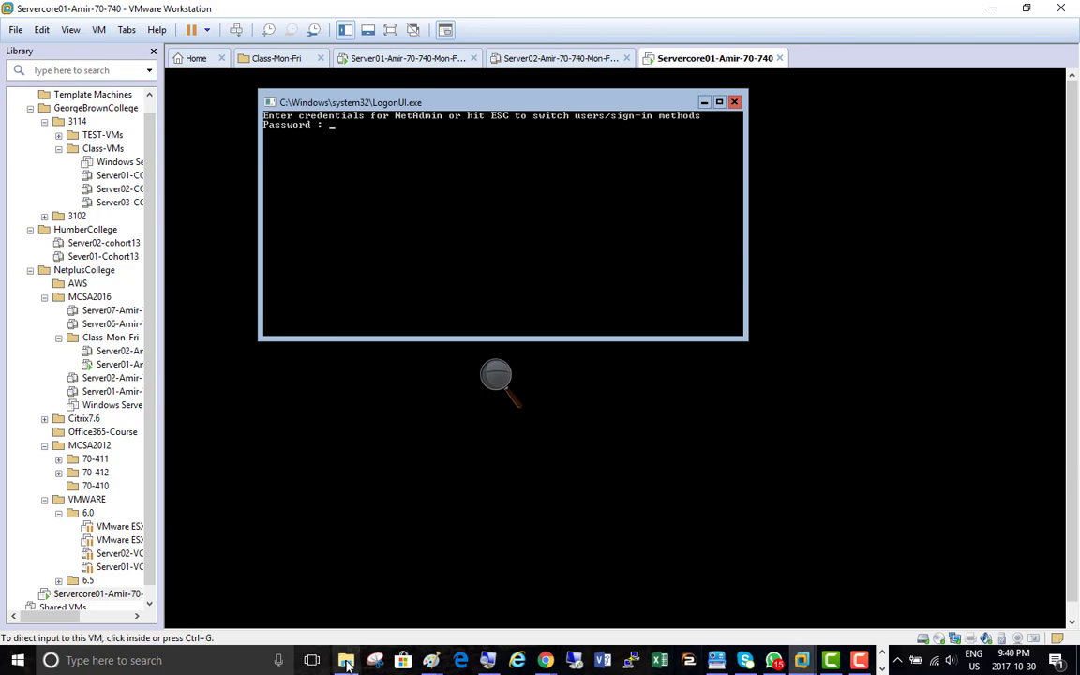
pyautogui.click(883, 670)
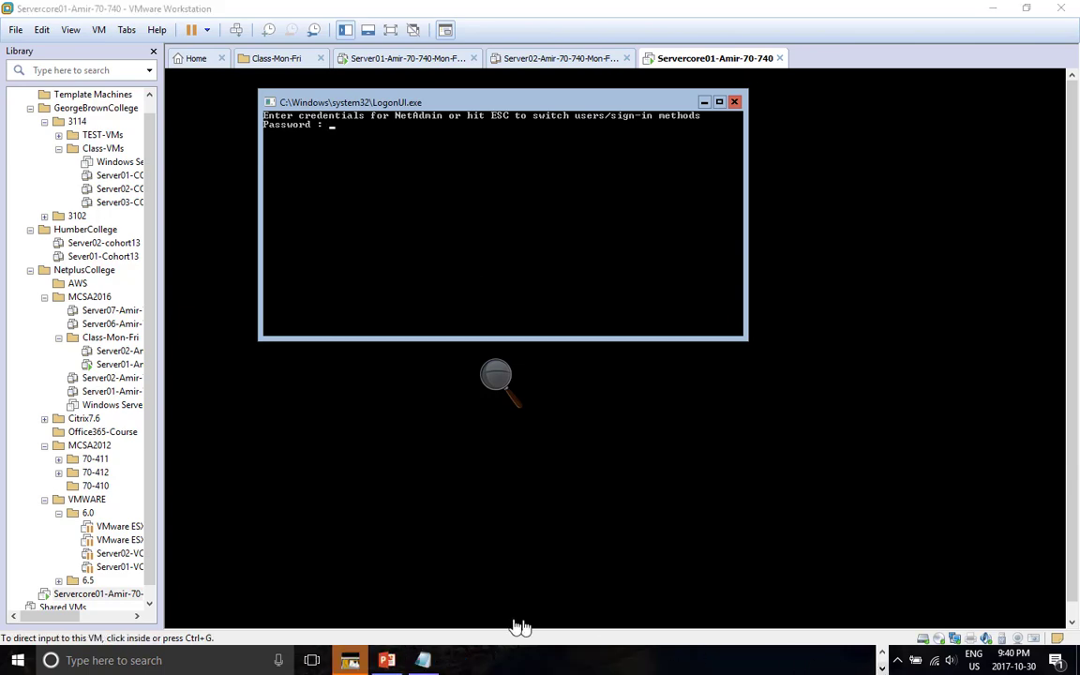
pyautogui.click(421, 666)
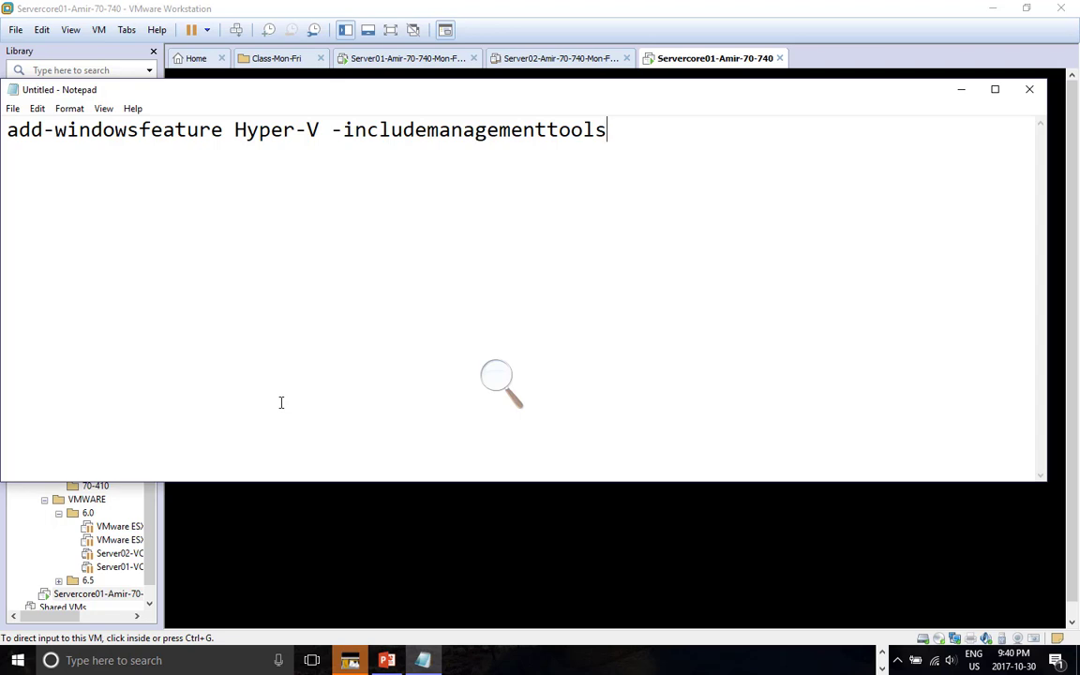
pyautogui.click(882, 653)
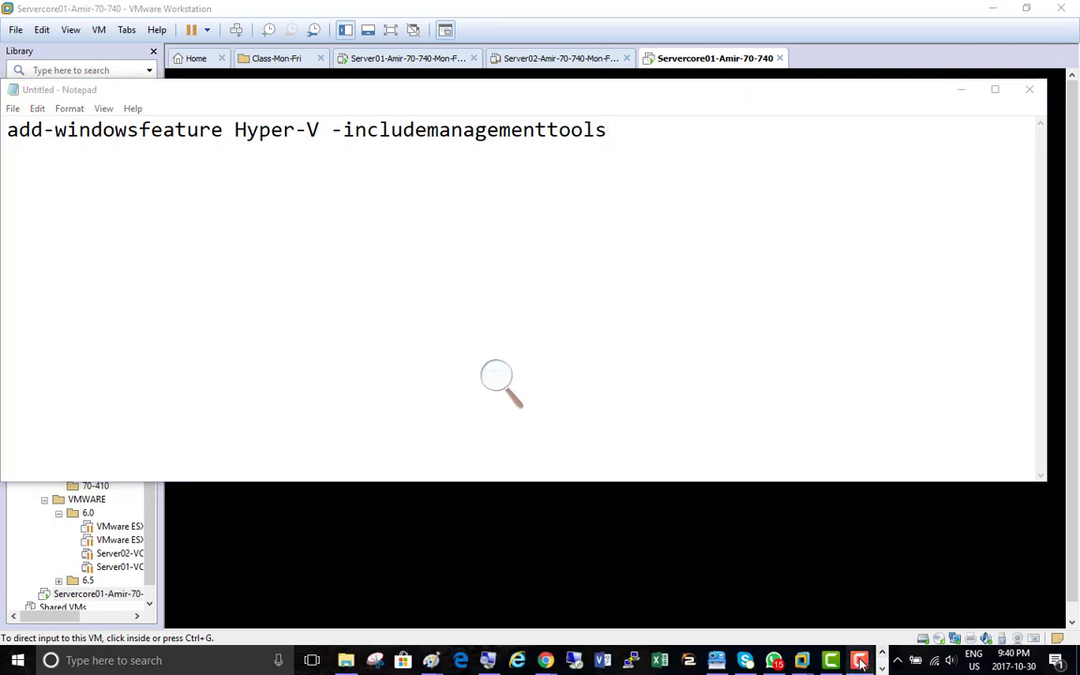
pyautogui.click(860, 661)
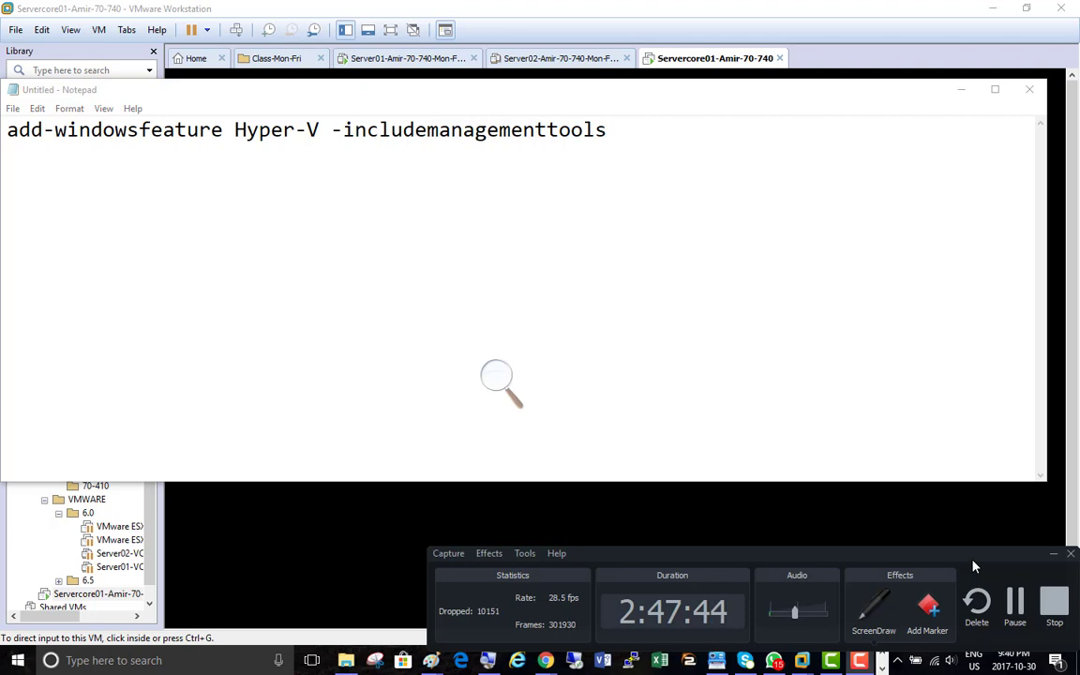
pyautogui.moveTo(973, 567); pyautogui.dragTo(806, 441)
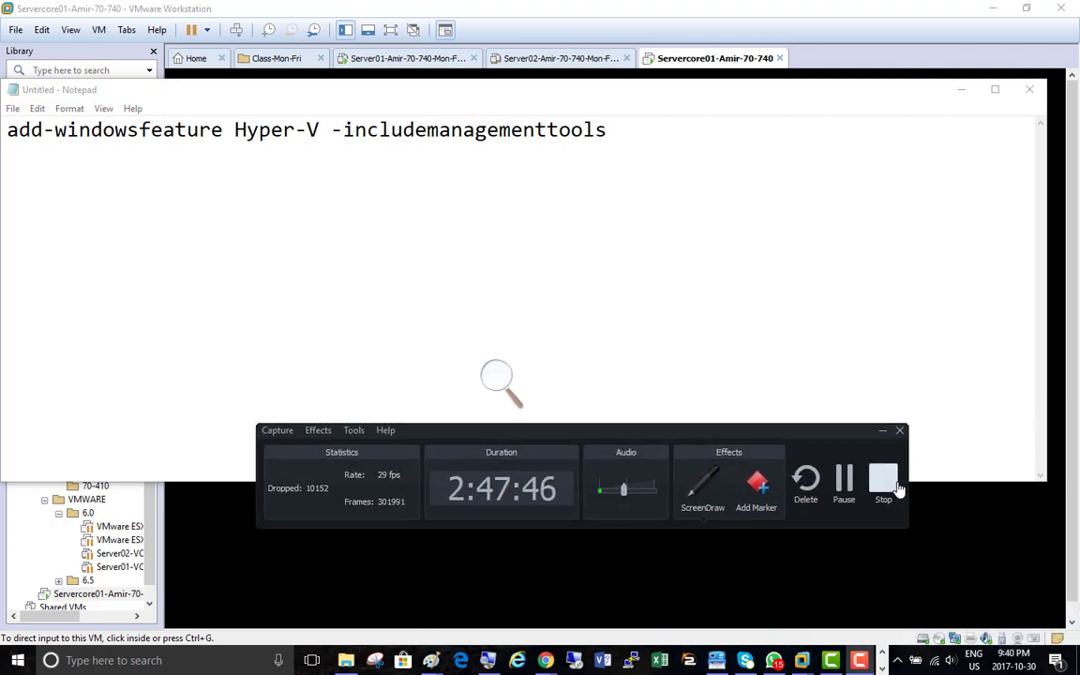